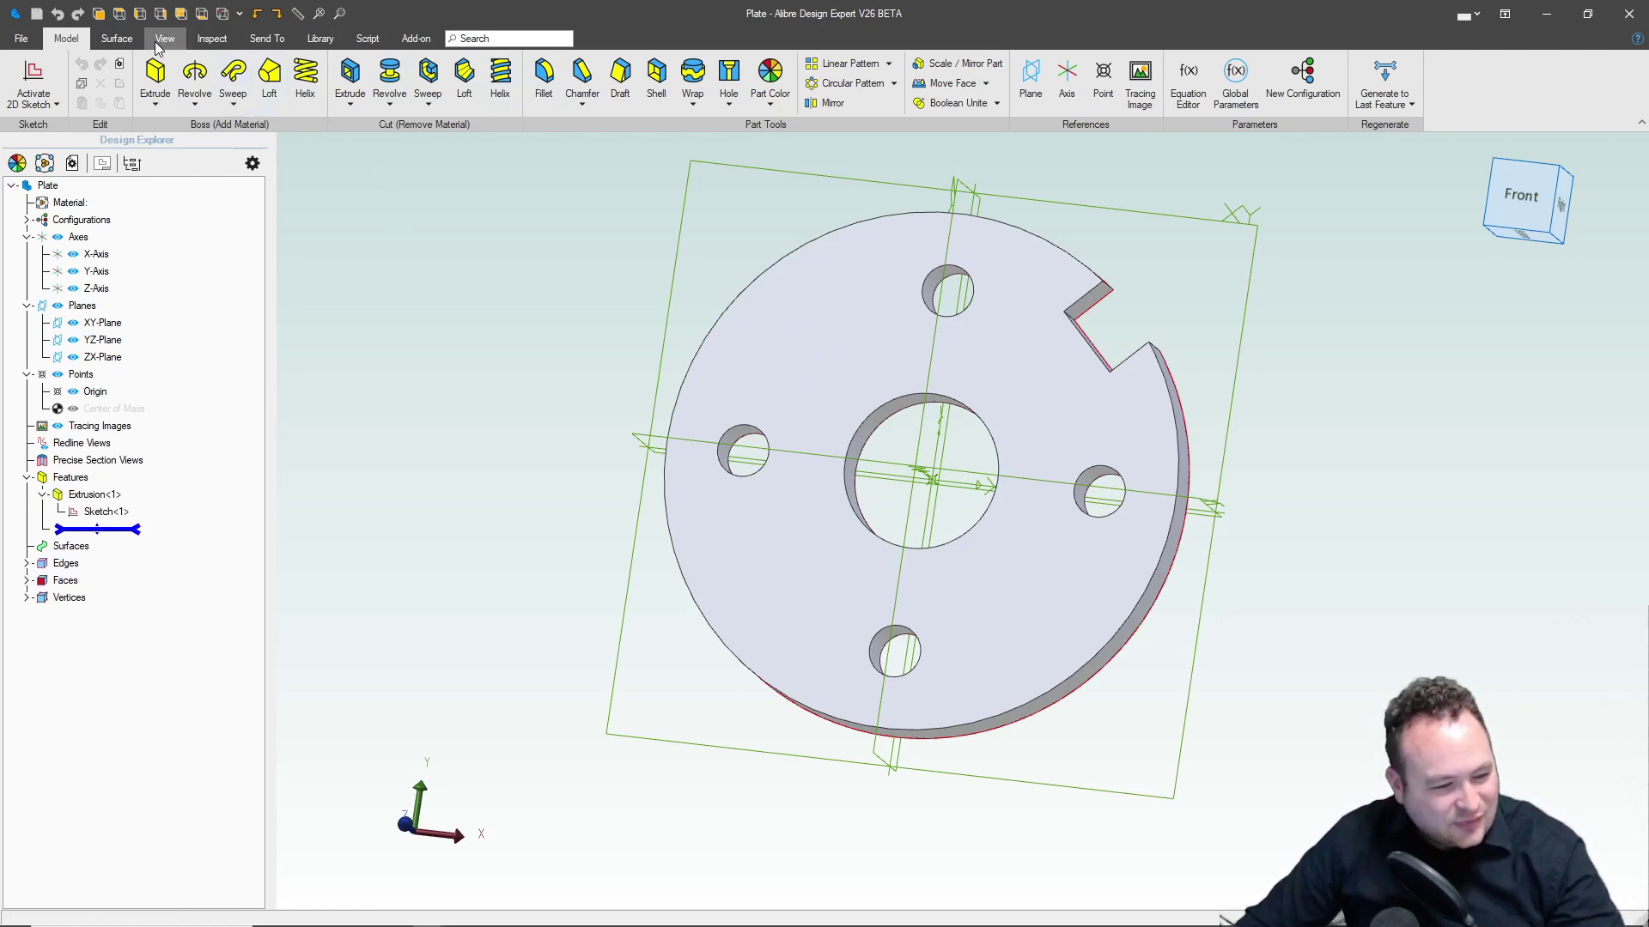
Make a drawing of the Plate part, accepting the default sheet properties and title-block text.
left_click(286, 40)
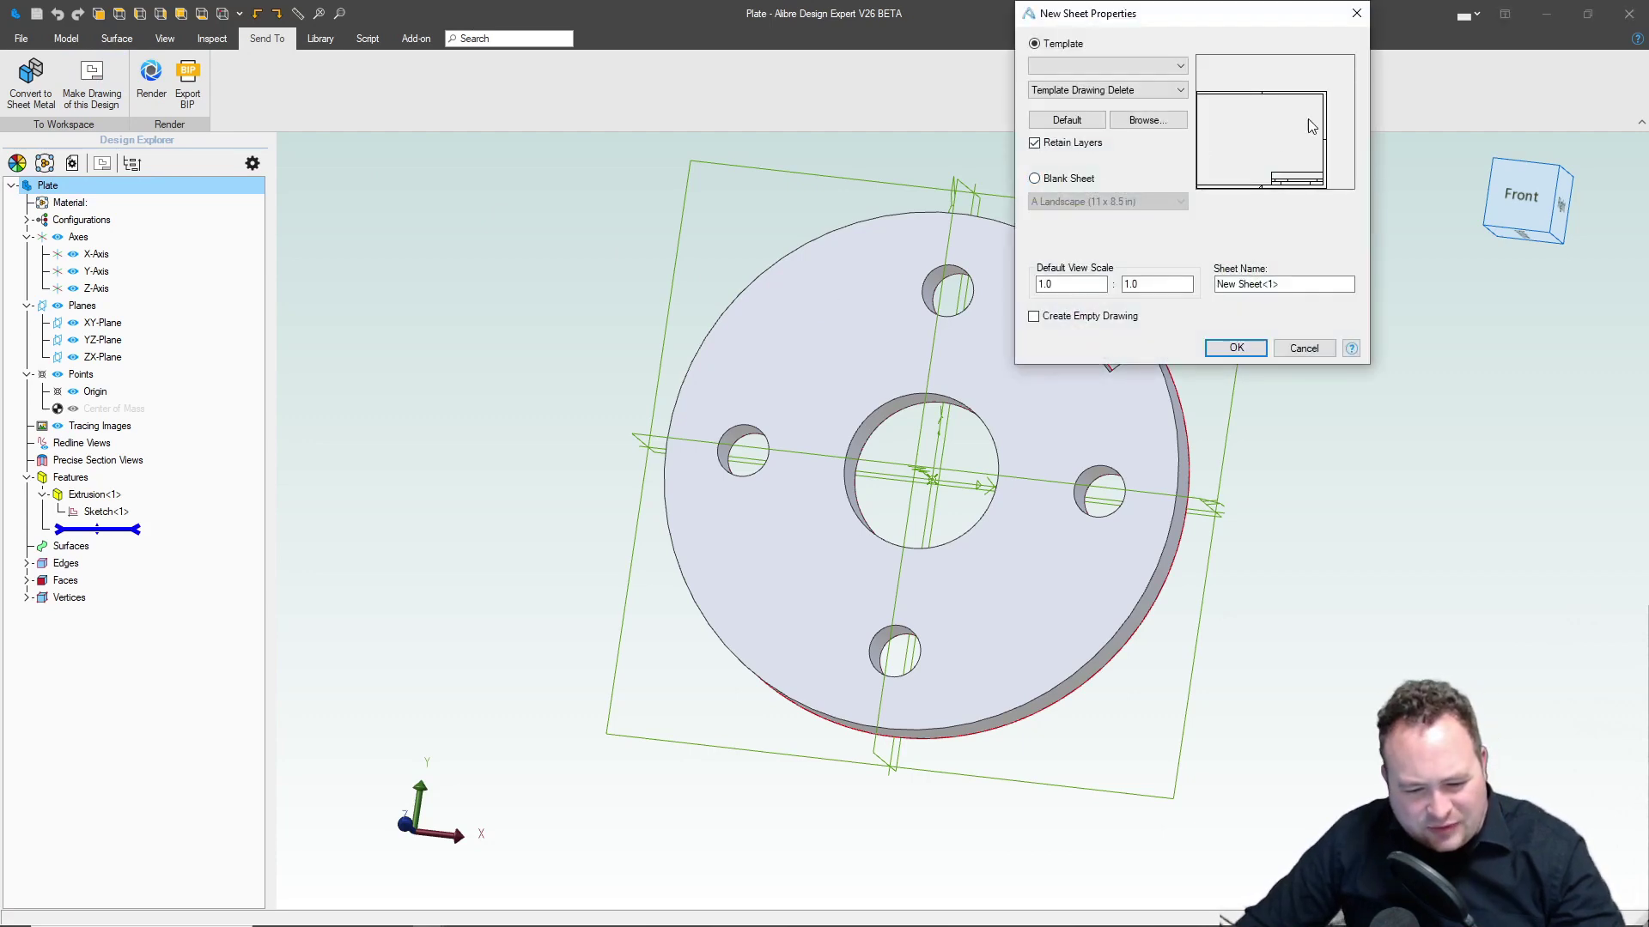
left_click(1235, 347)
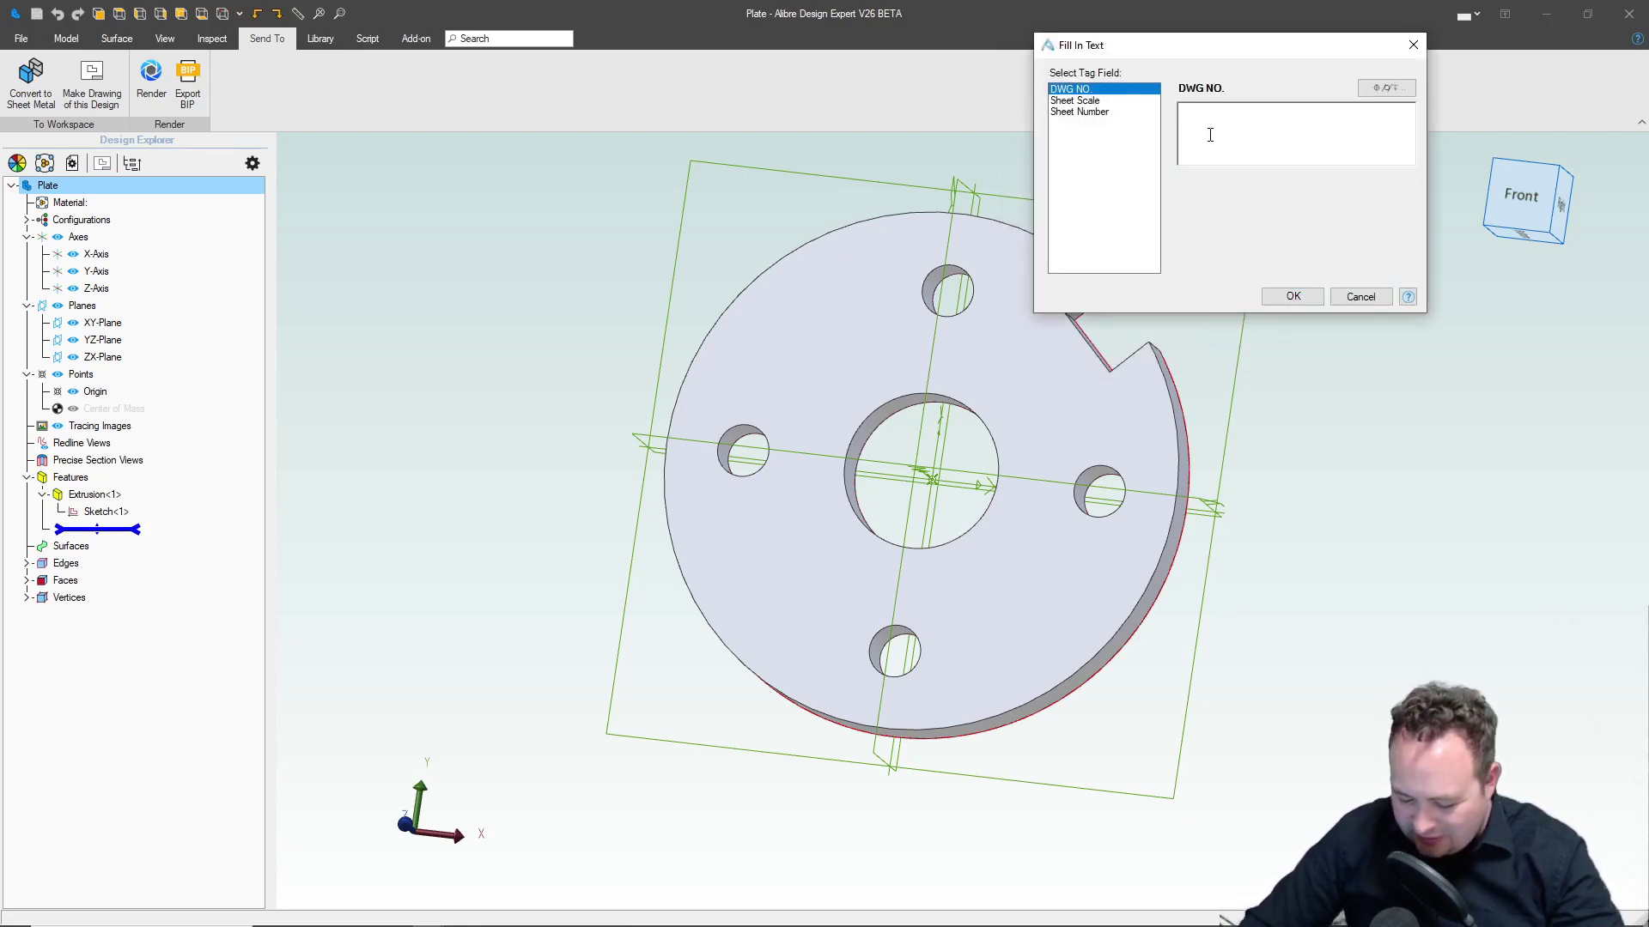
left_click(1108, 102)
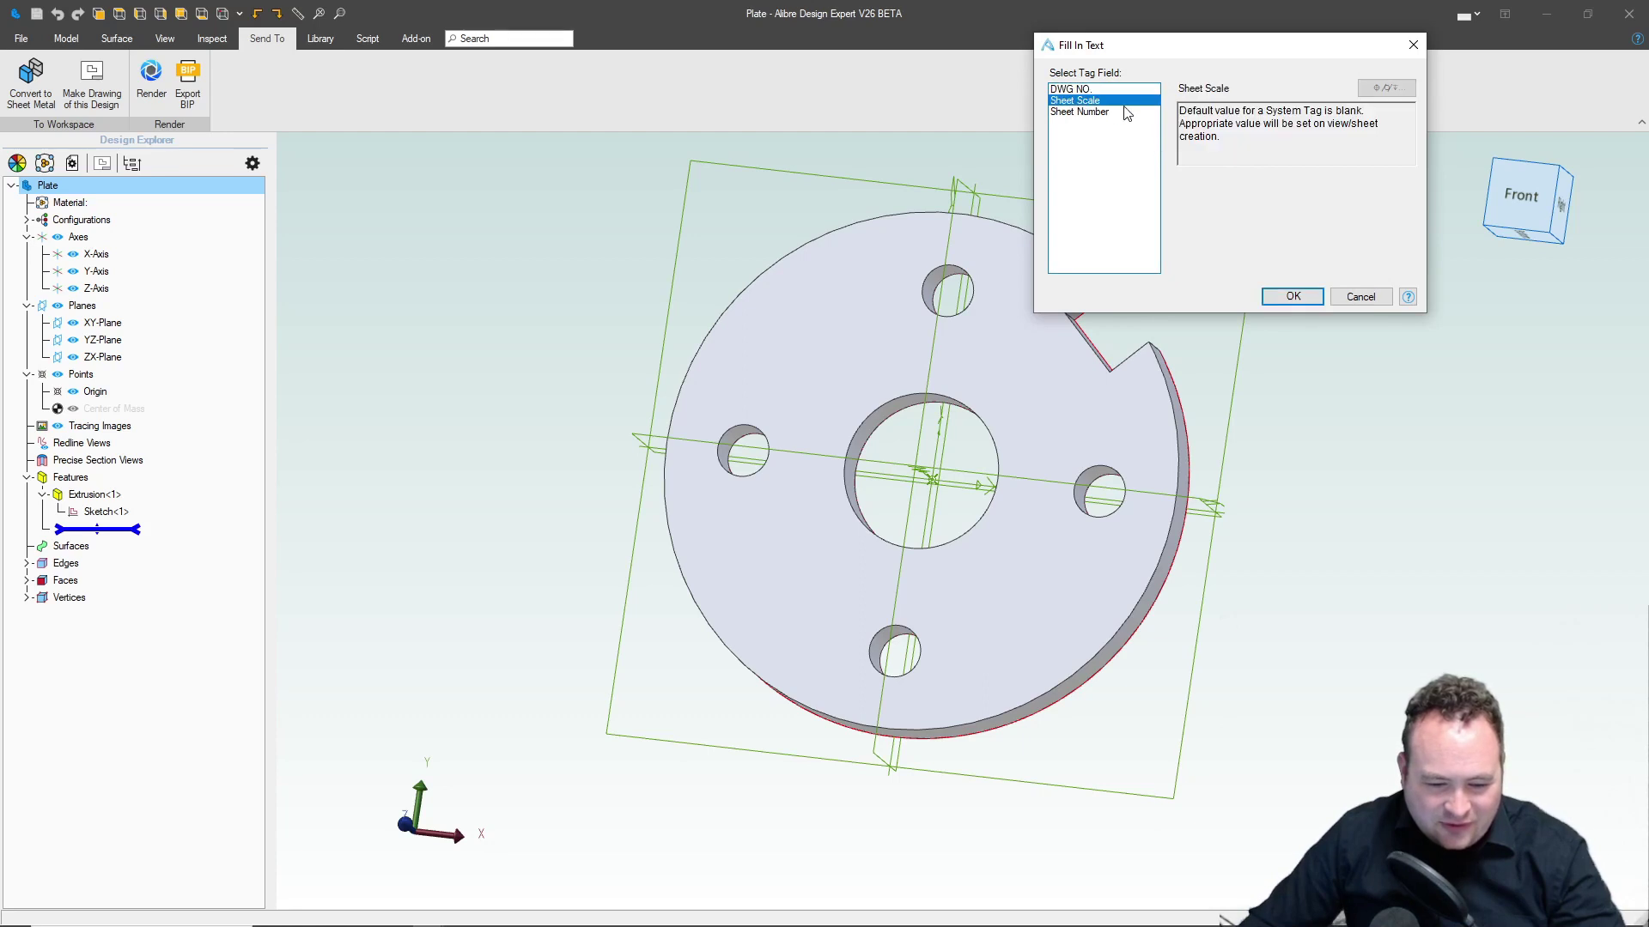
left_click(1110, 113)
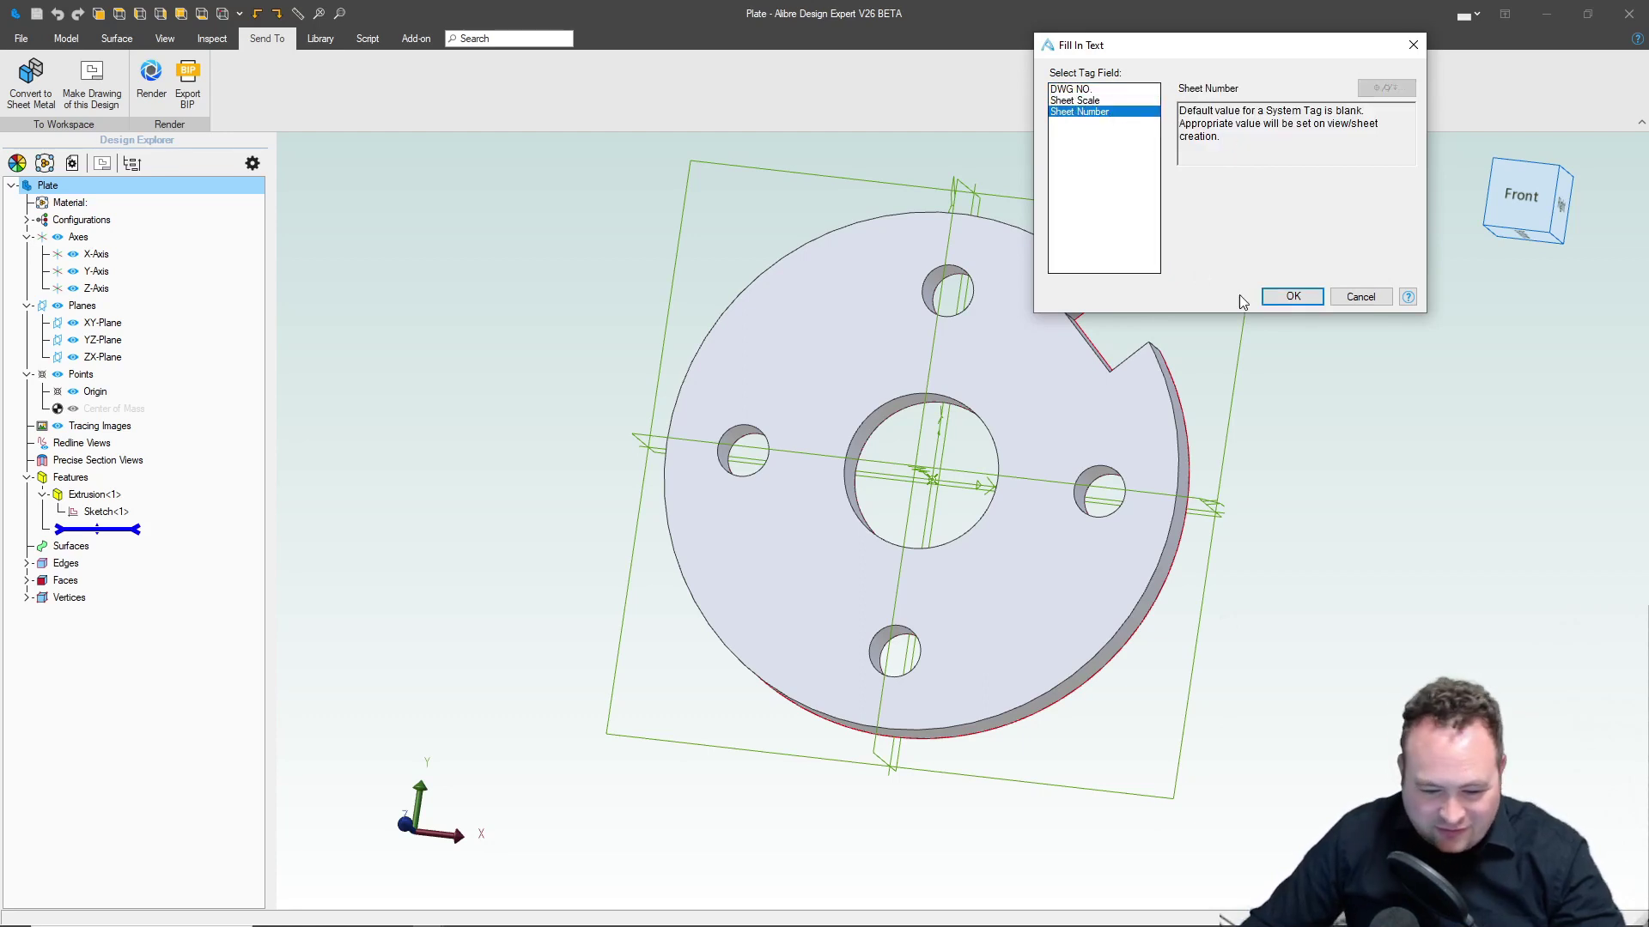
left_click(1273, 300)
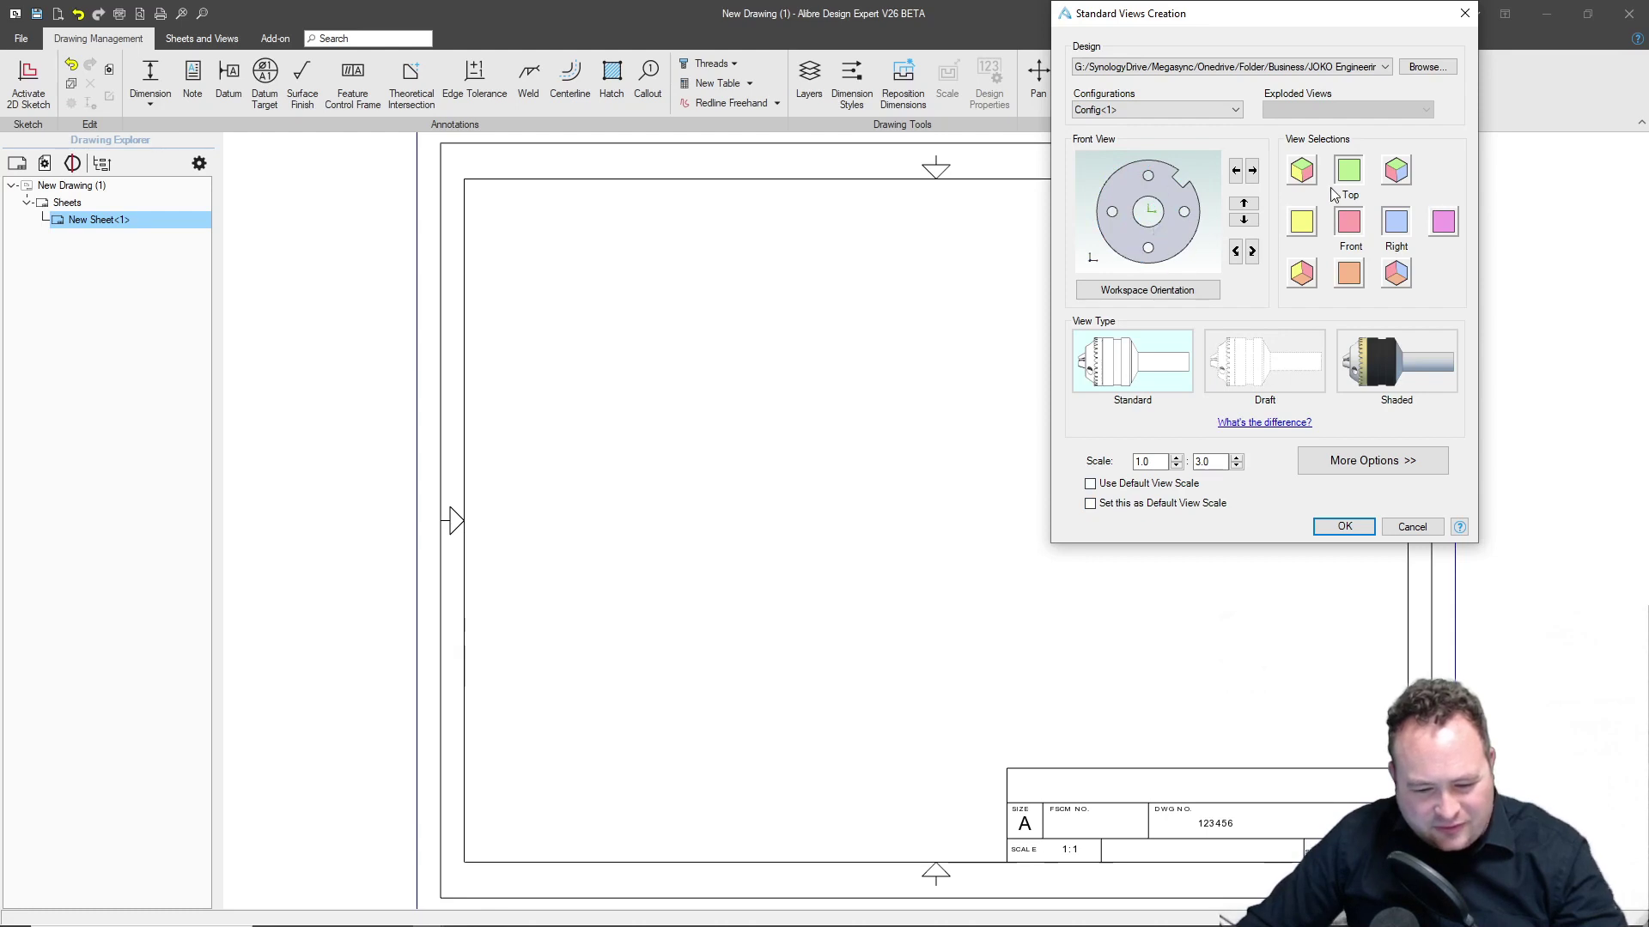
Place front, top, side and isometric views of the Plate and recentre them on the sheet.
left_click(1396, 170)
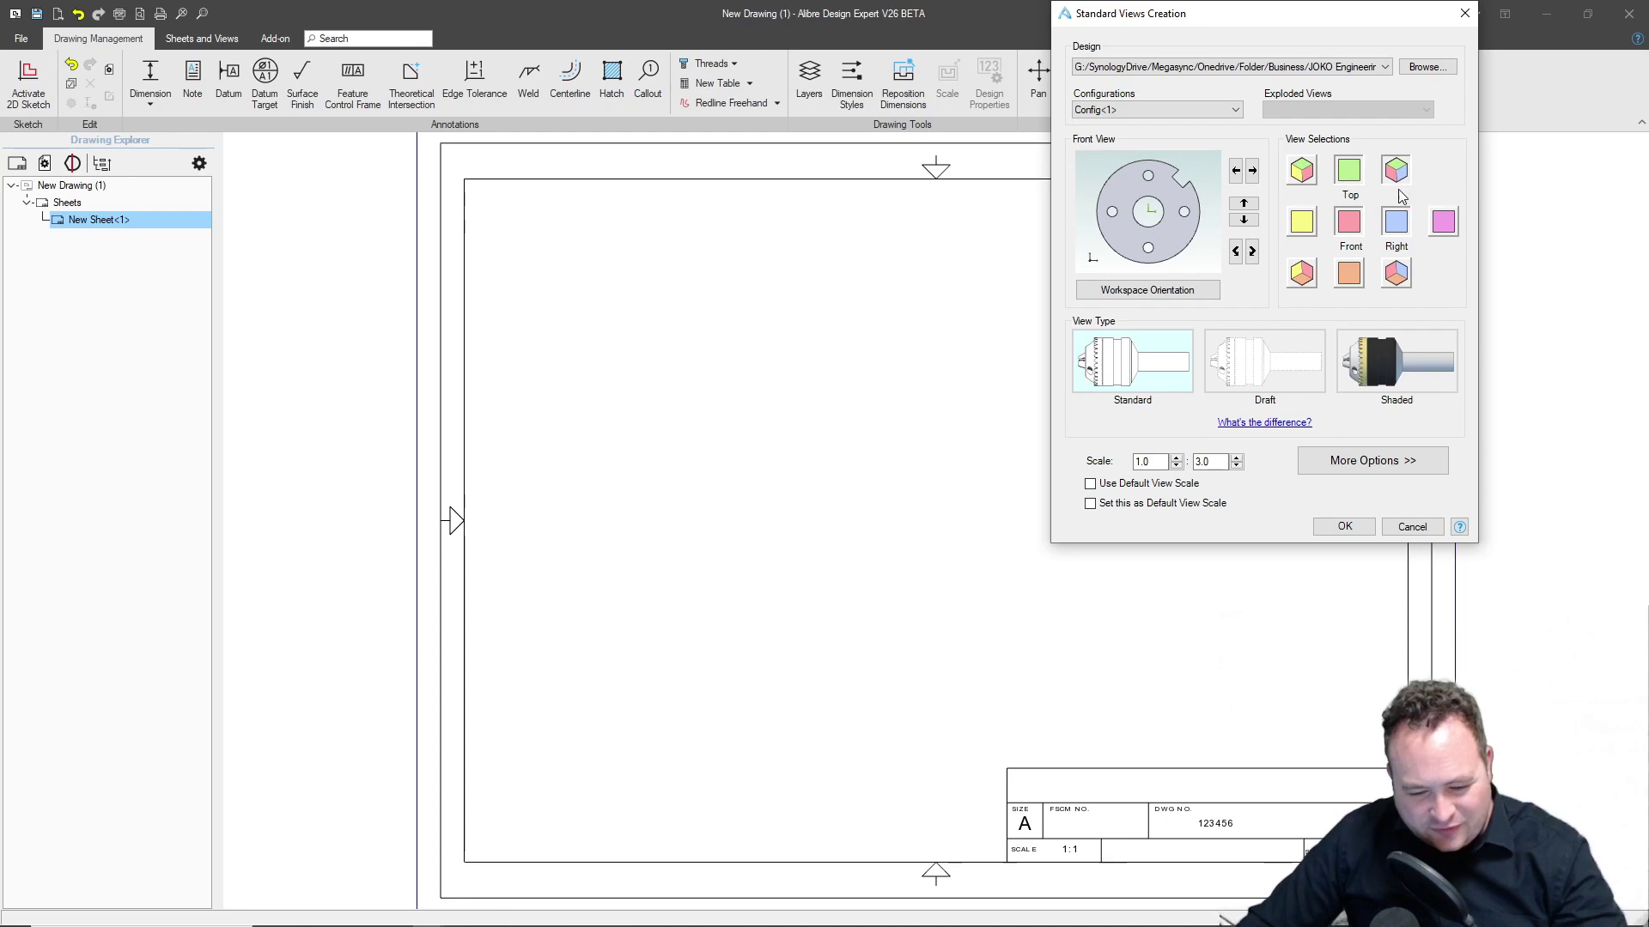
left_click(1347, 523)
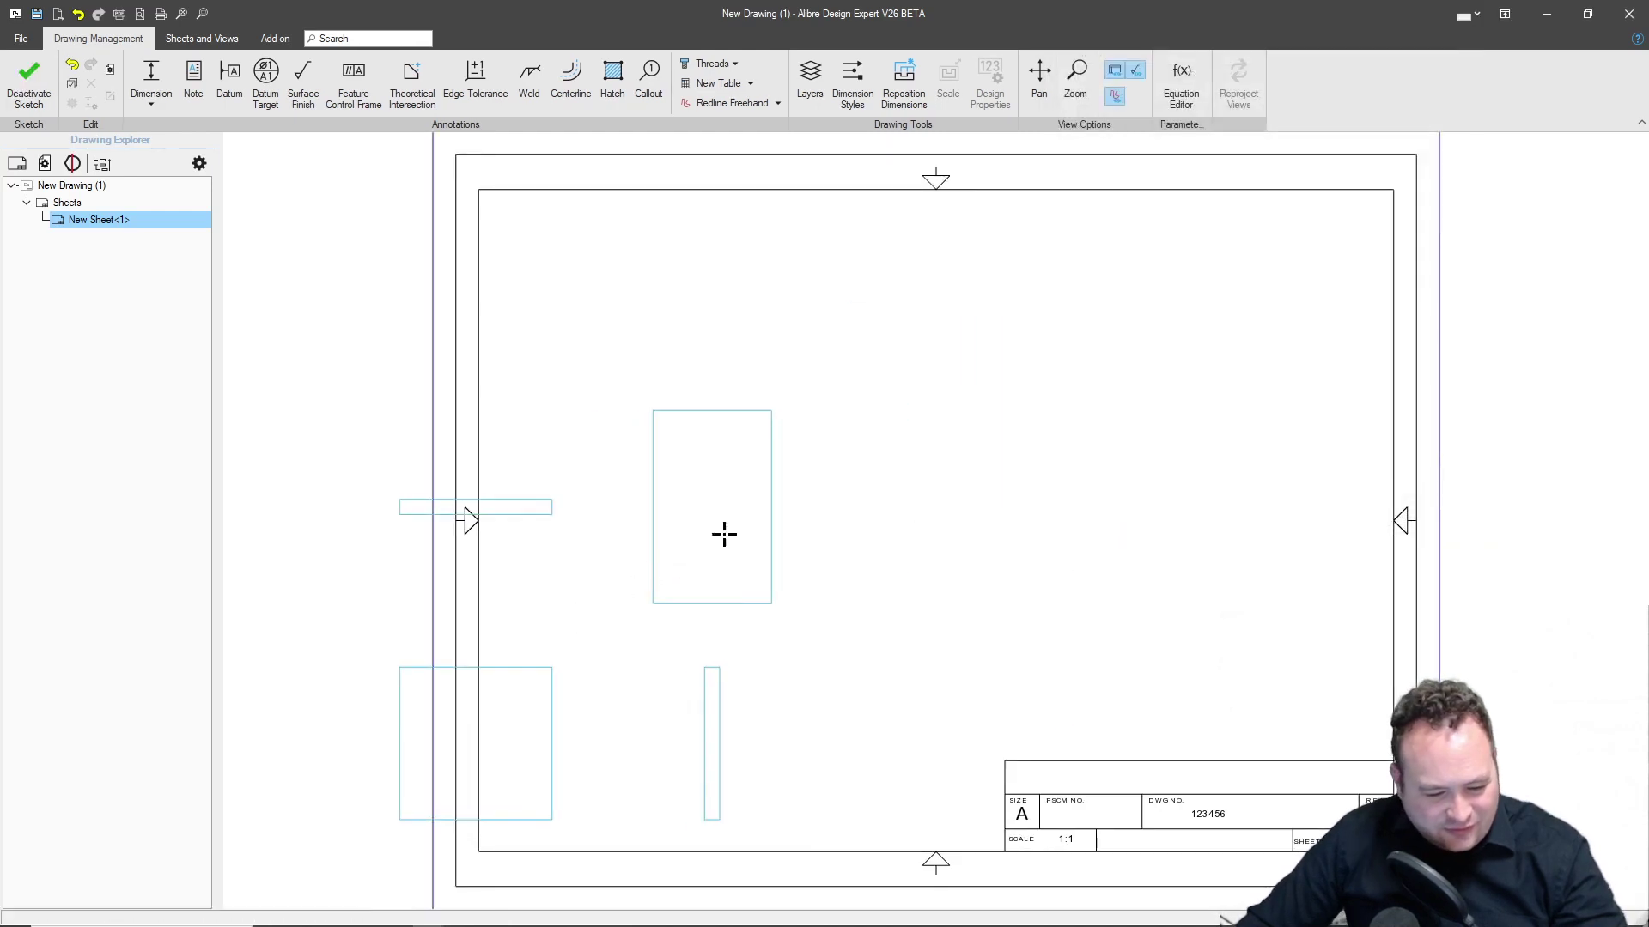
left_click(878, 478)
scroll(1060, 438, "up", 3)
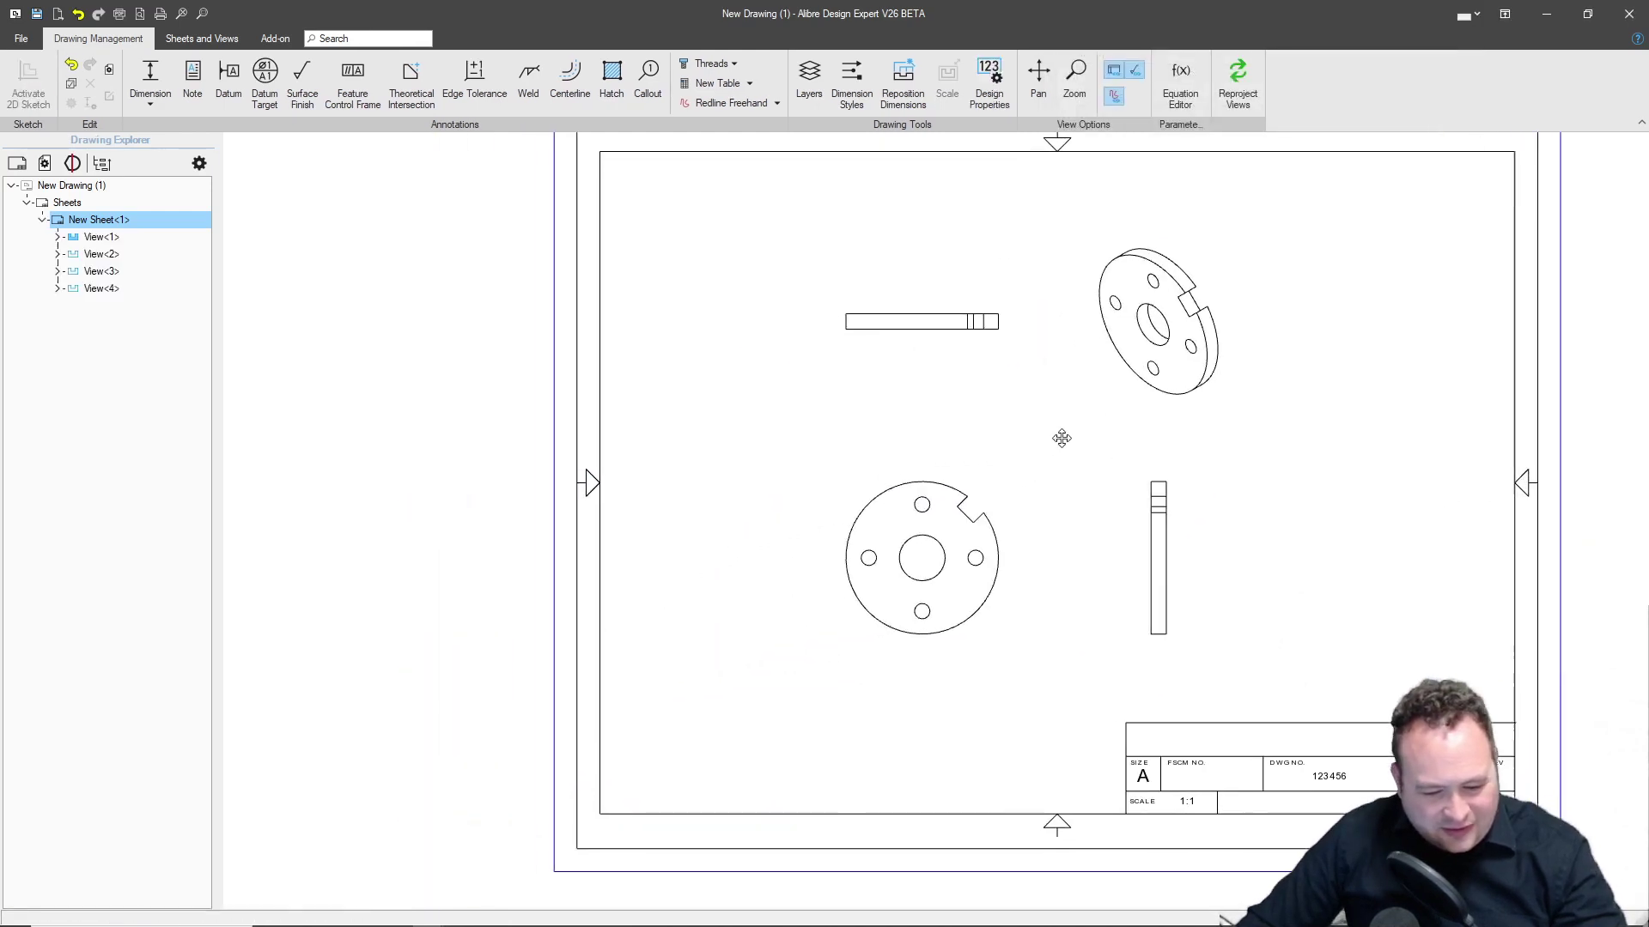
middle_click_drag(1210, 416, 1167, 437)
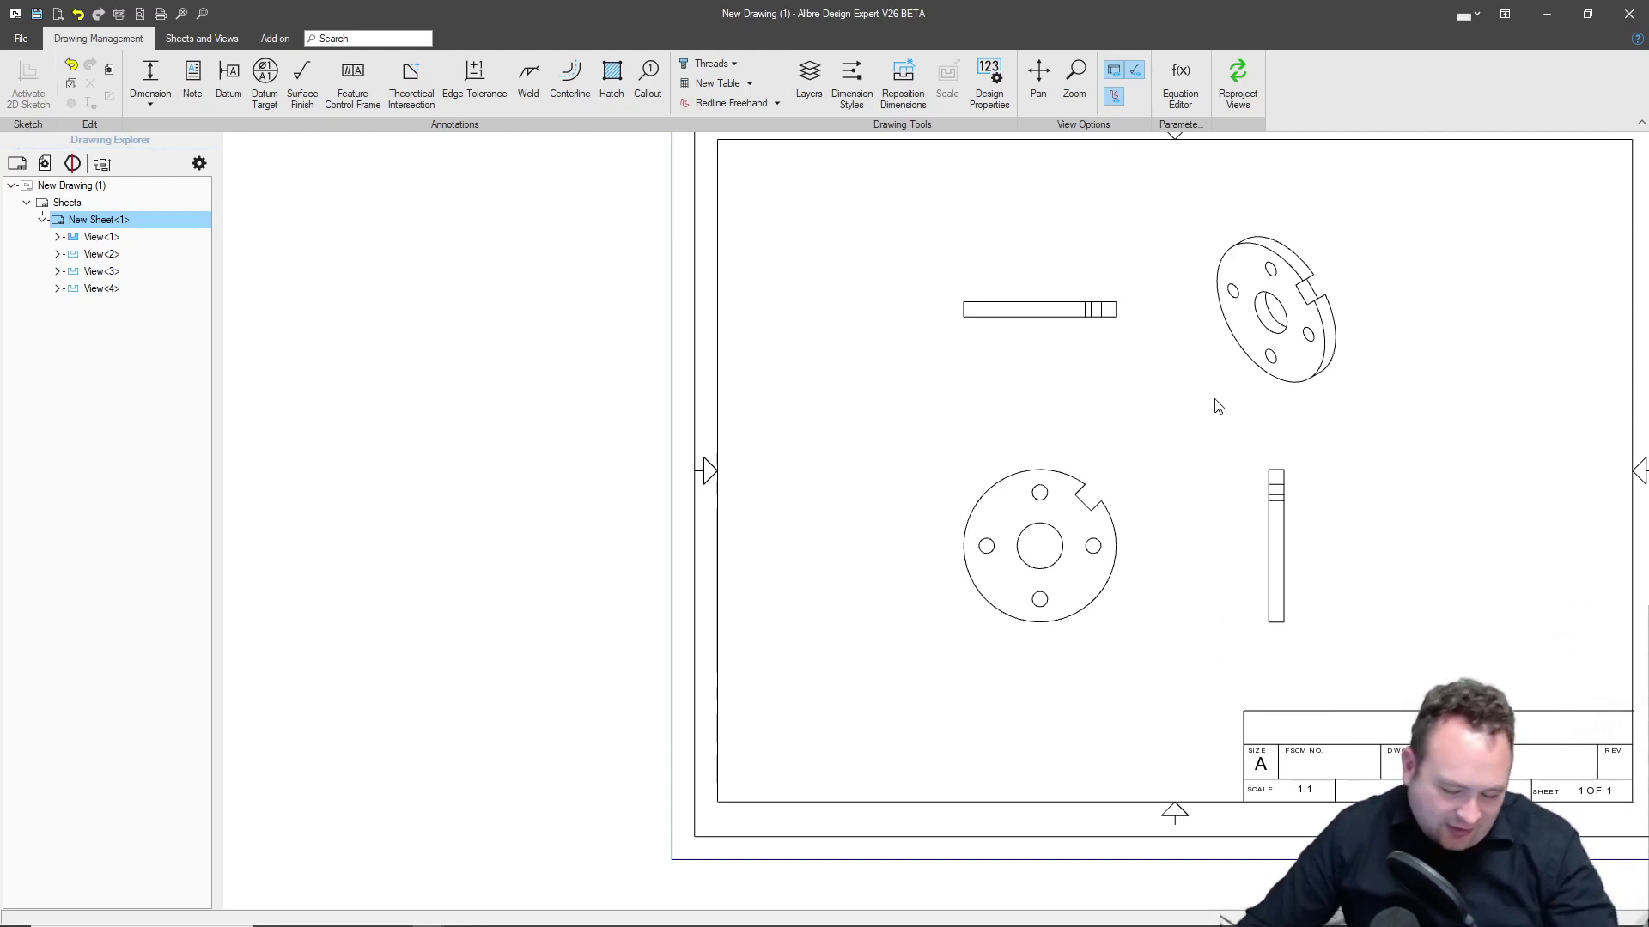
scroll(1176, 423, "up", 2)
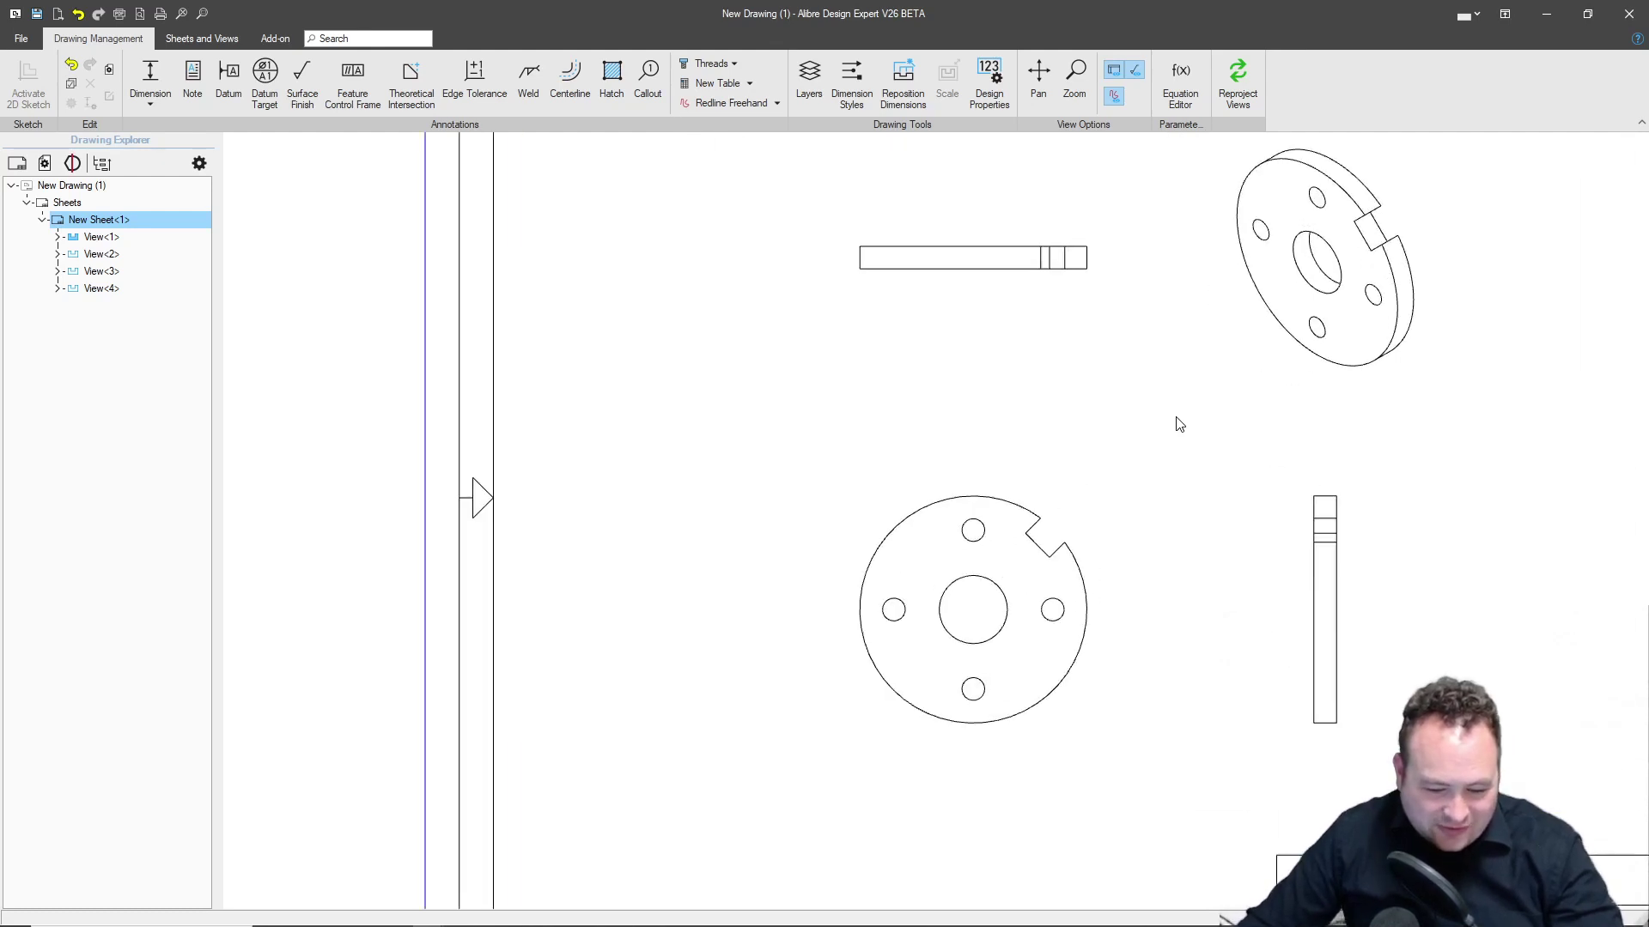
scroll(1179, 423, "up", 1)
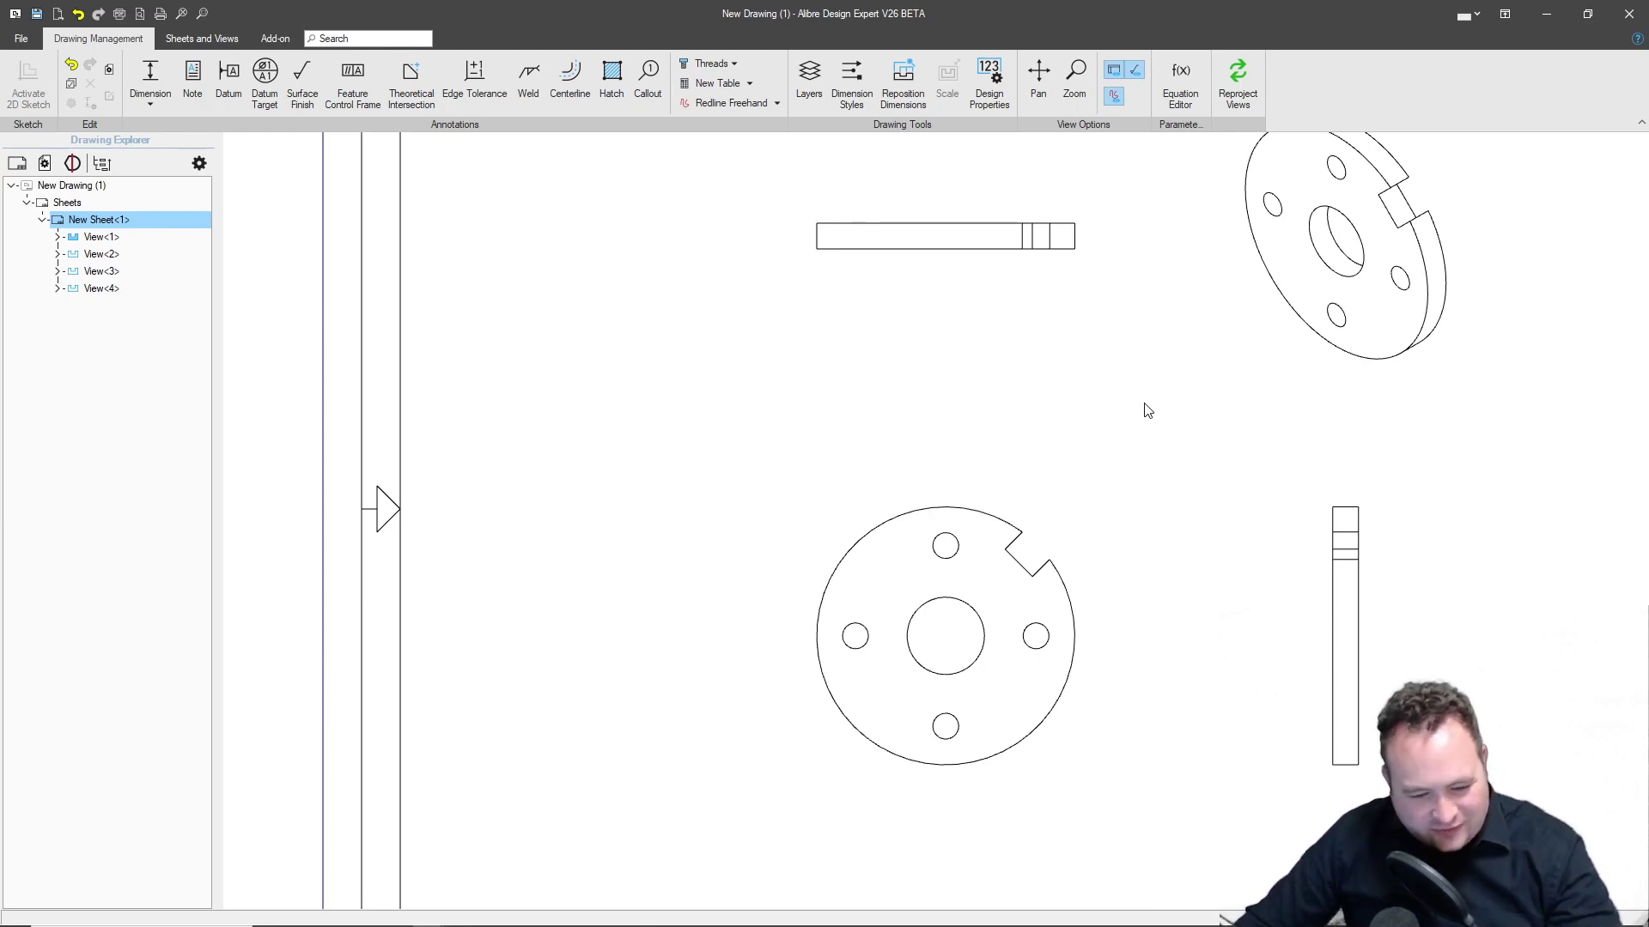
scroll(1016, 339, "down", 1)
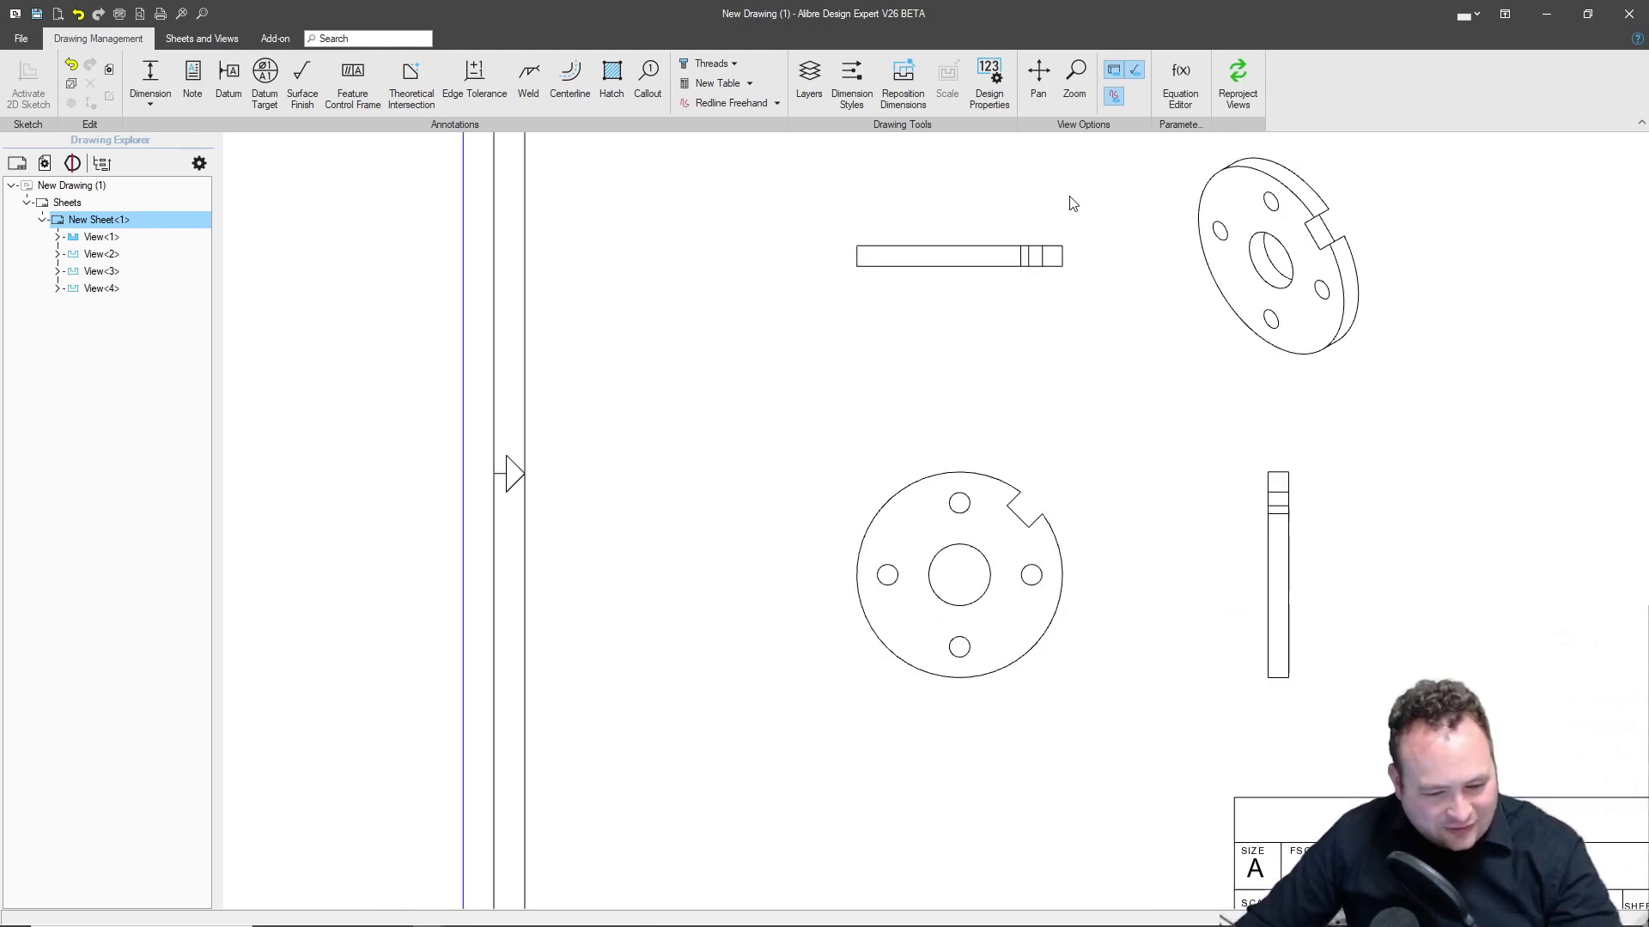
scroll(1071, 203, "up", 2)
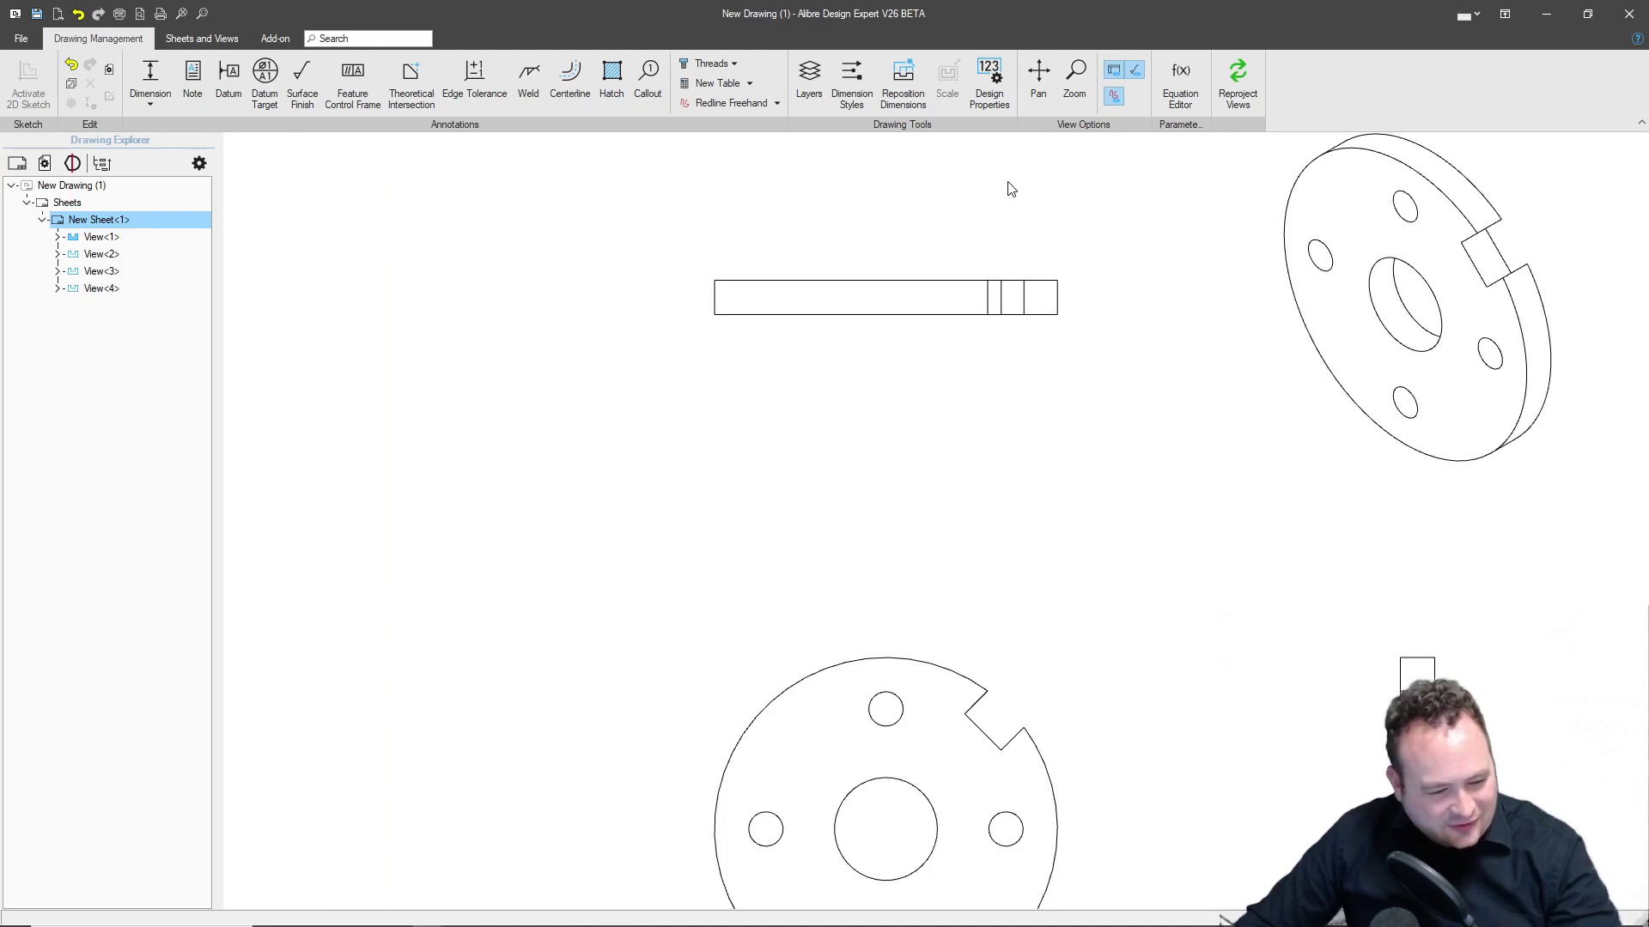
scroll(980, 181, "down", 2)
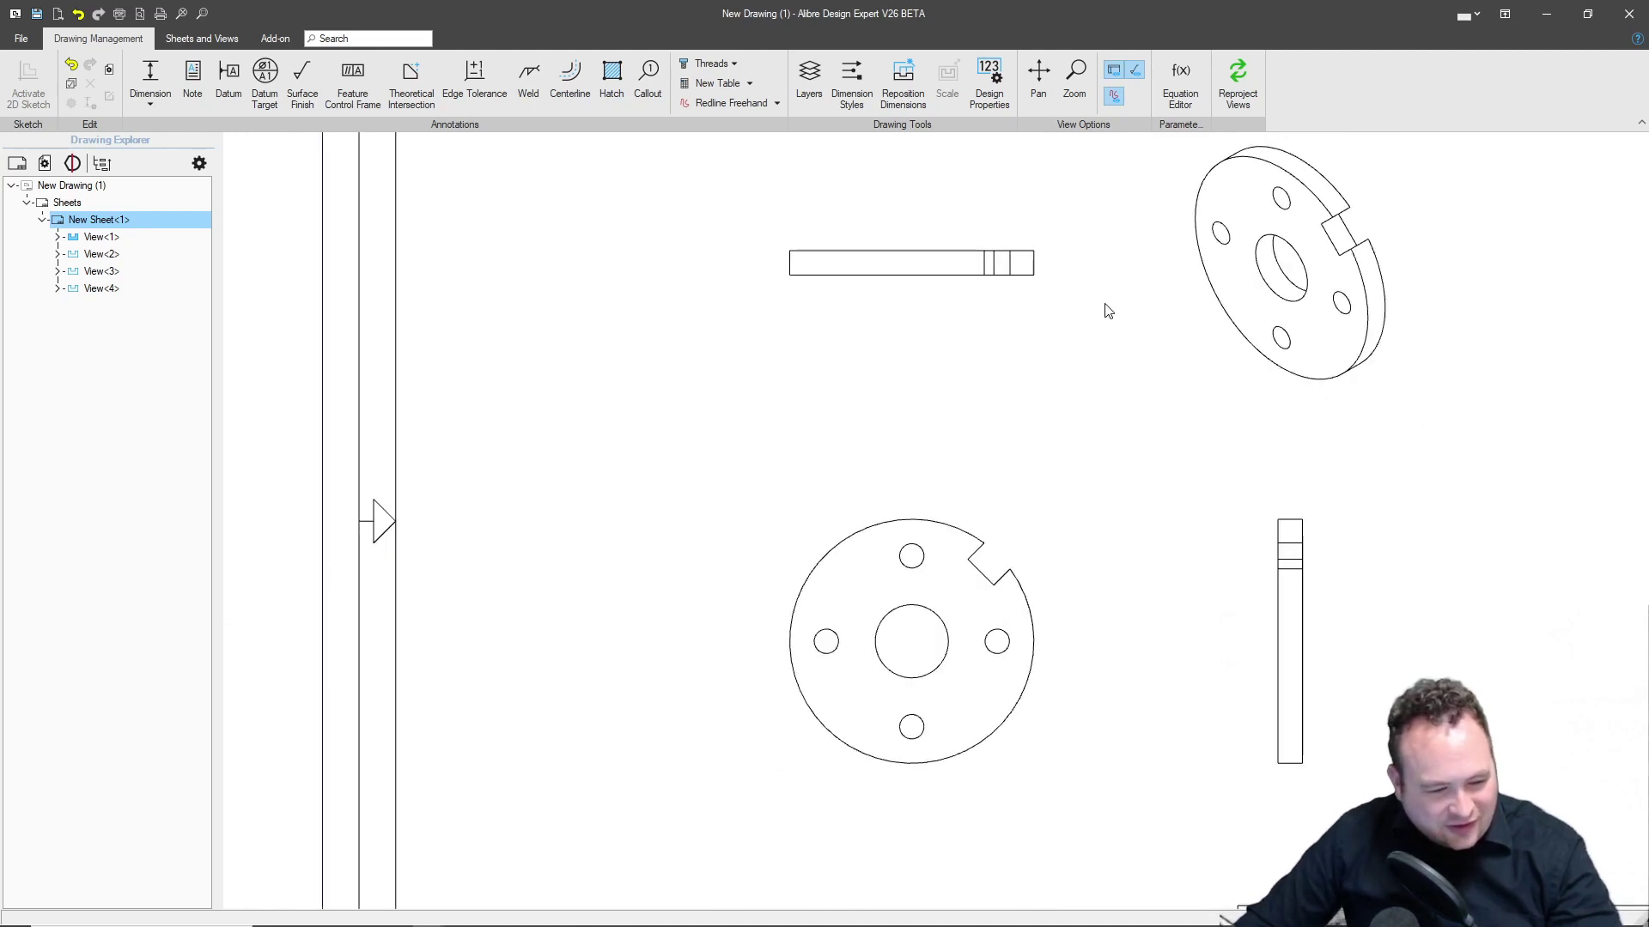
scroll(1091, 152, "up", 1)
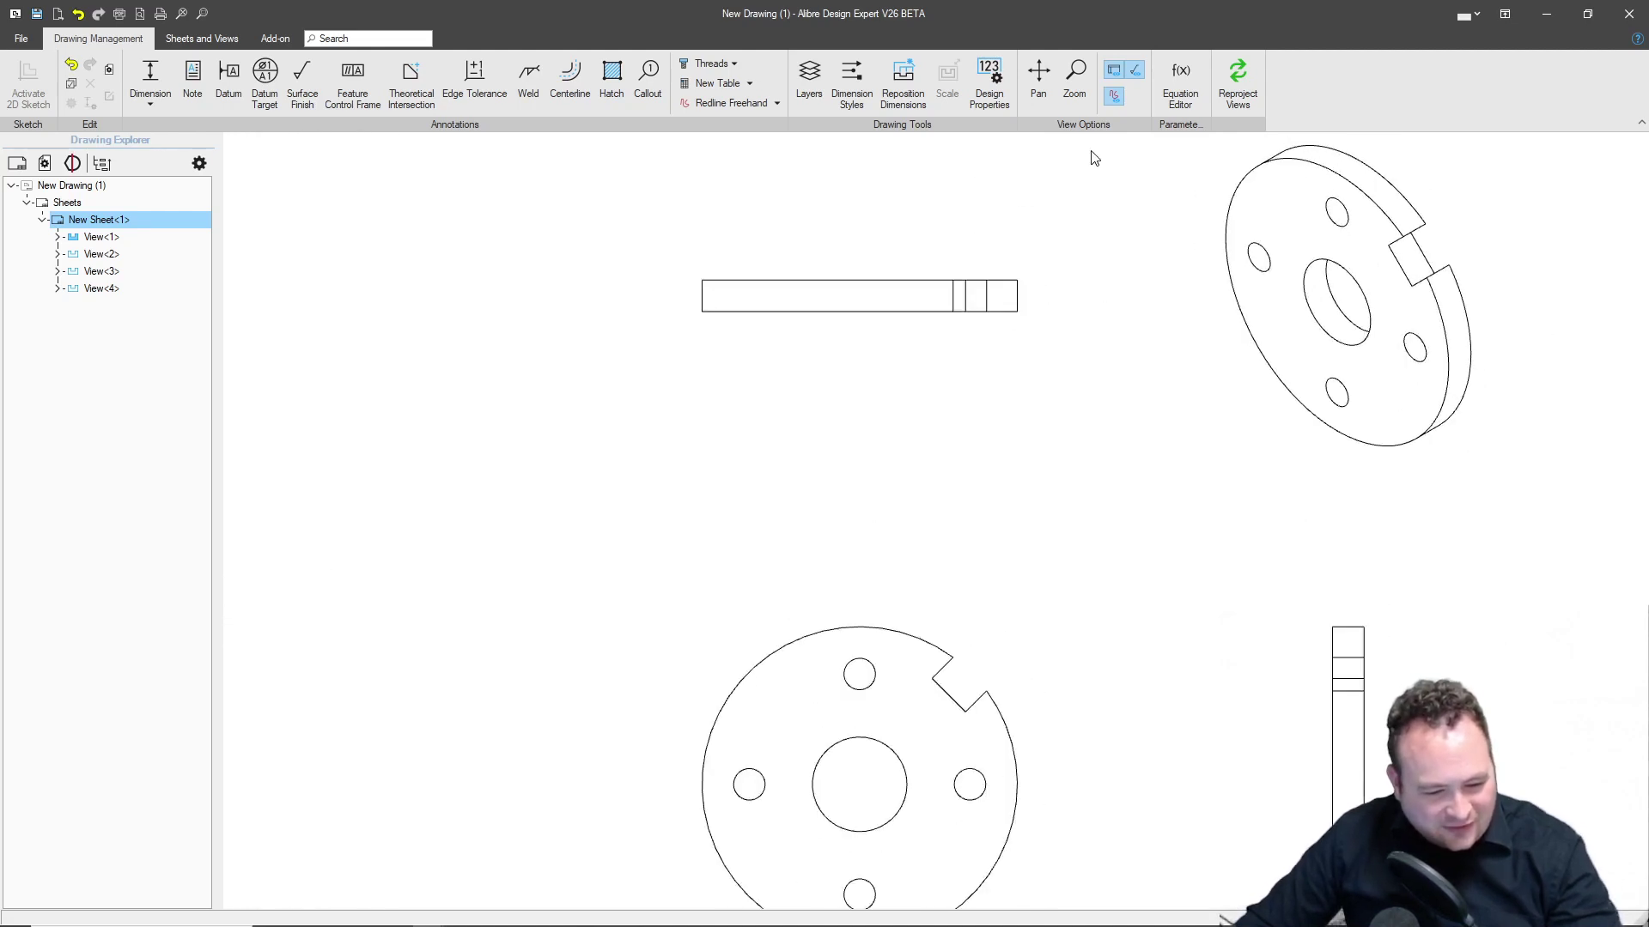
left_click(347, 81)
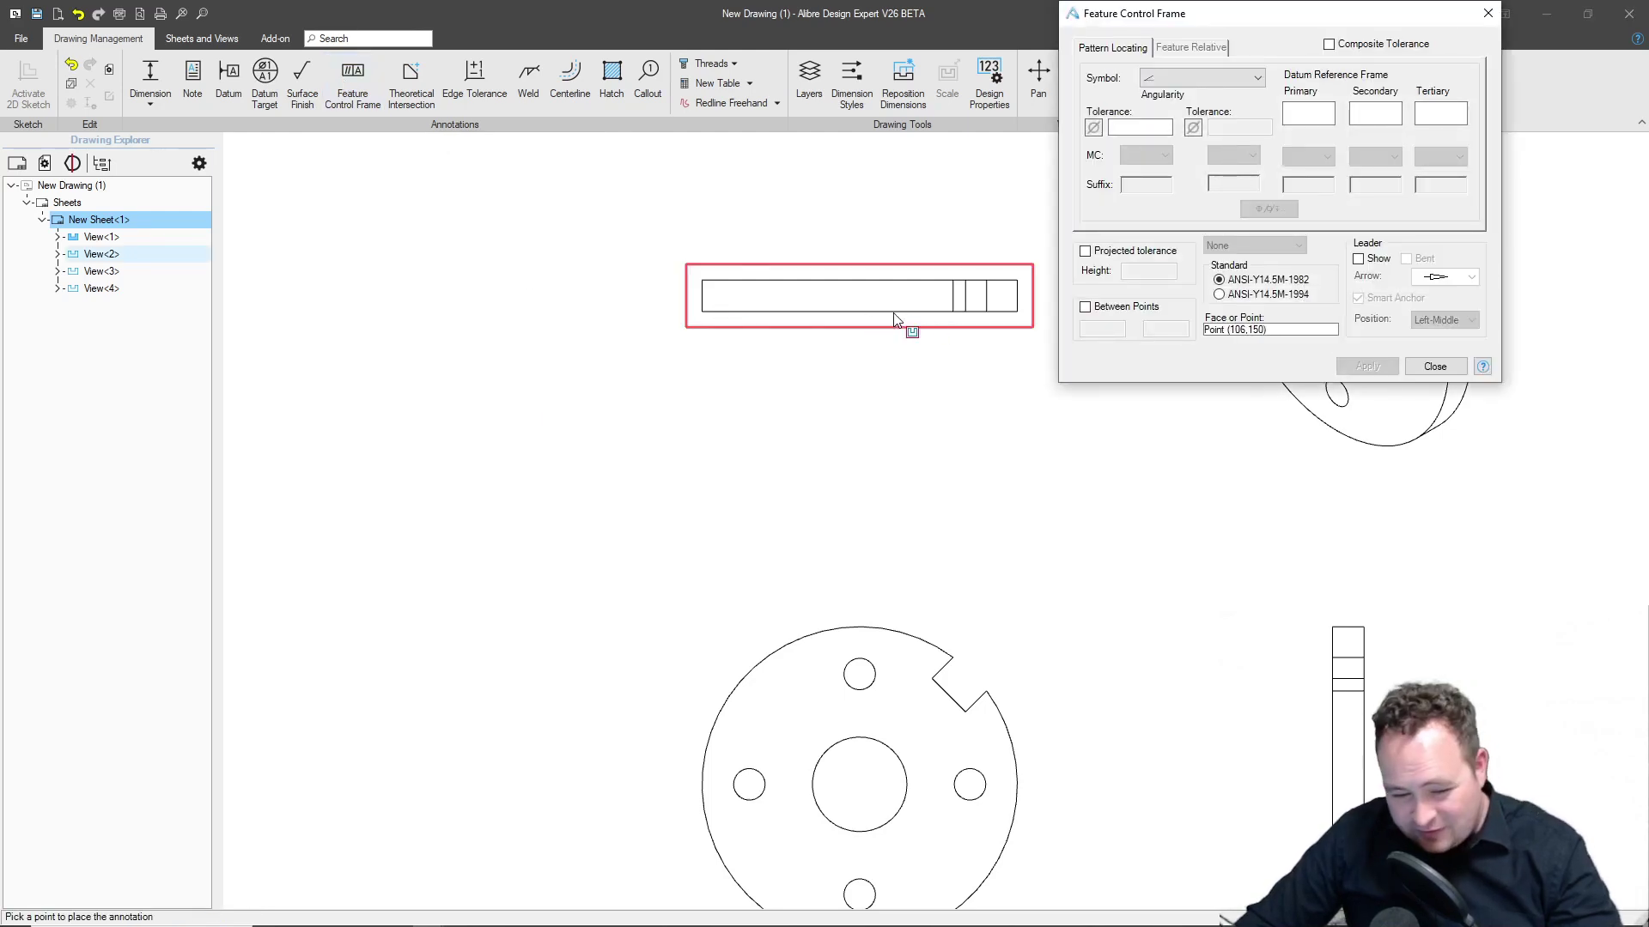
Set up a Flatness feature control frame with tolerance .01 and no material condition.
left_click(1181, 86)
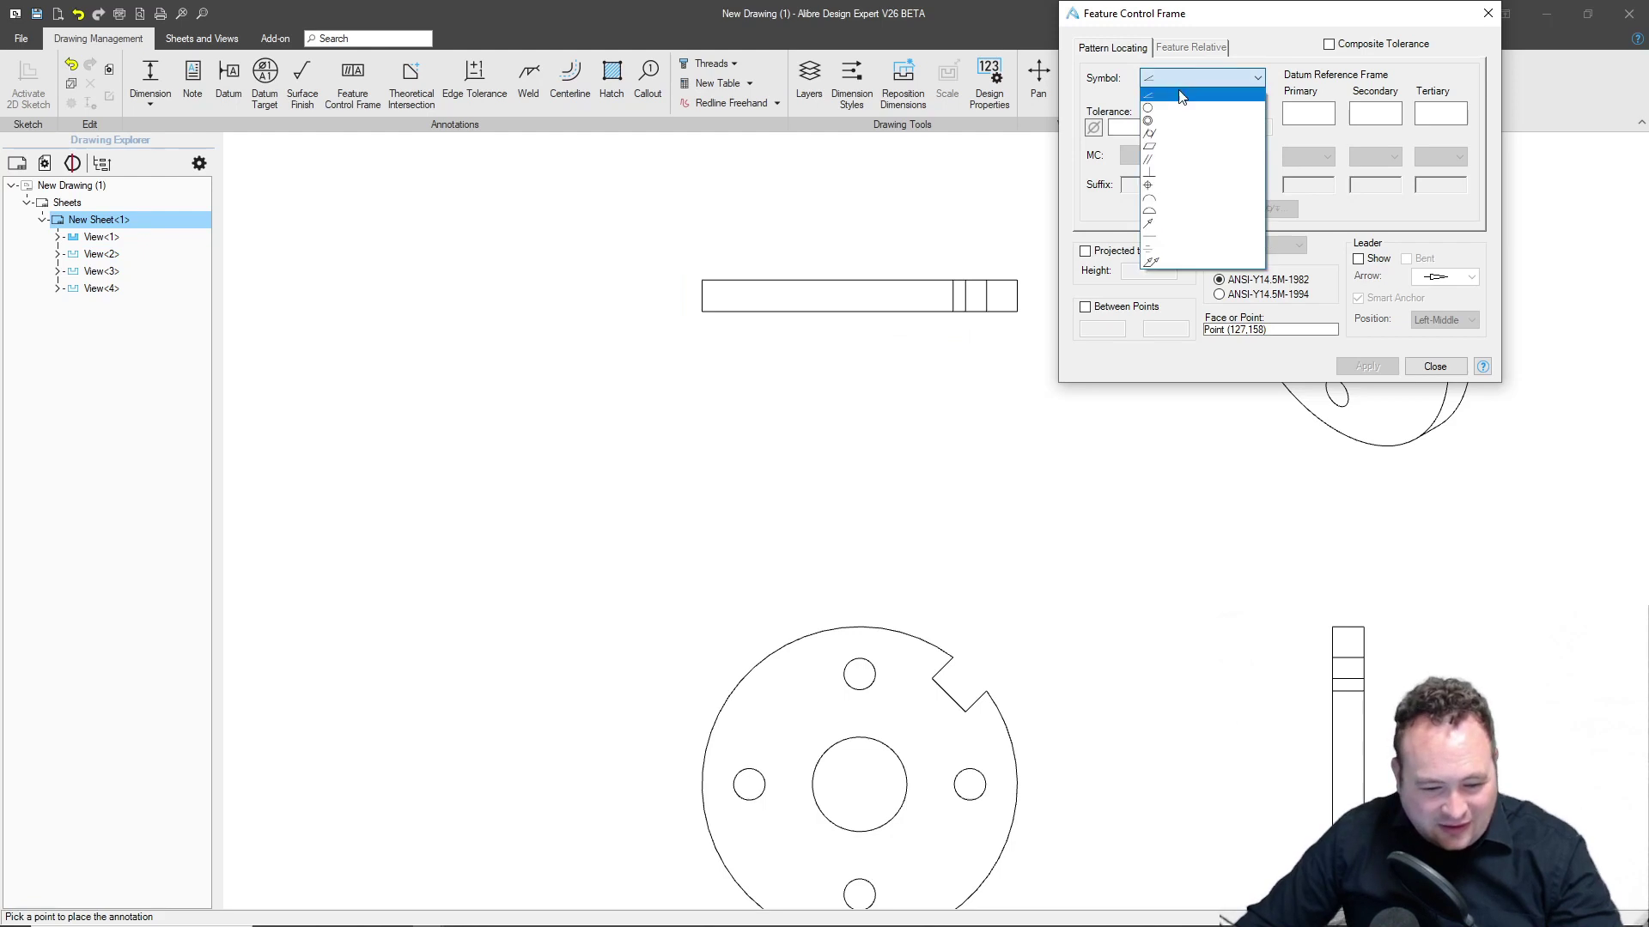
left_click(1168, 155)
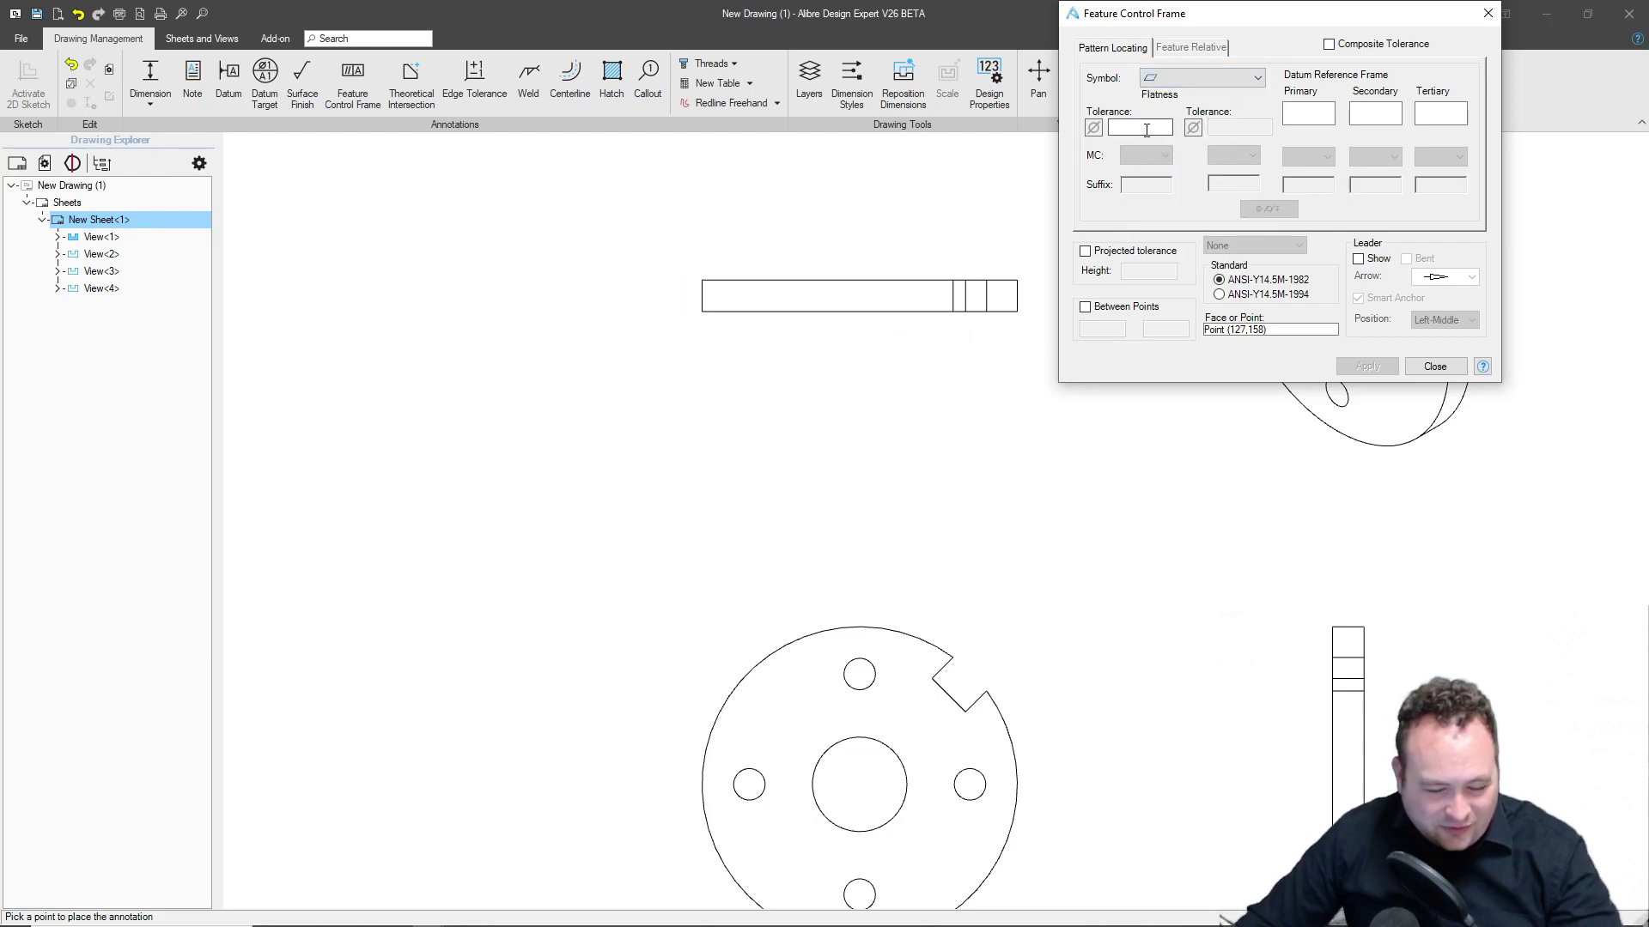
left_click(1147, 130)
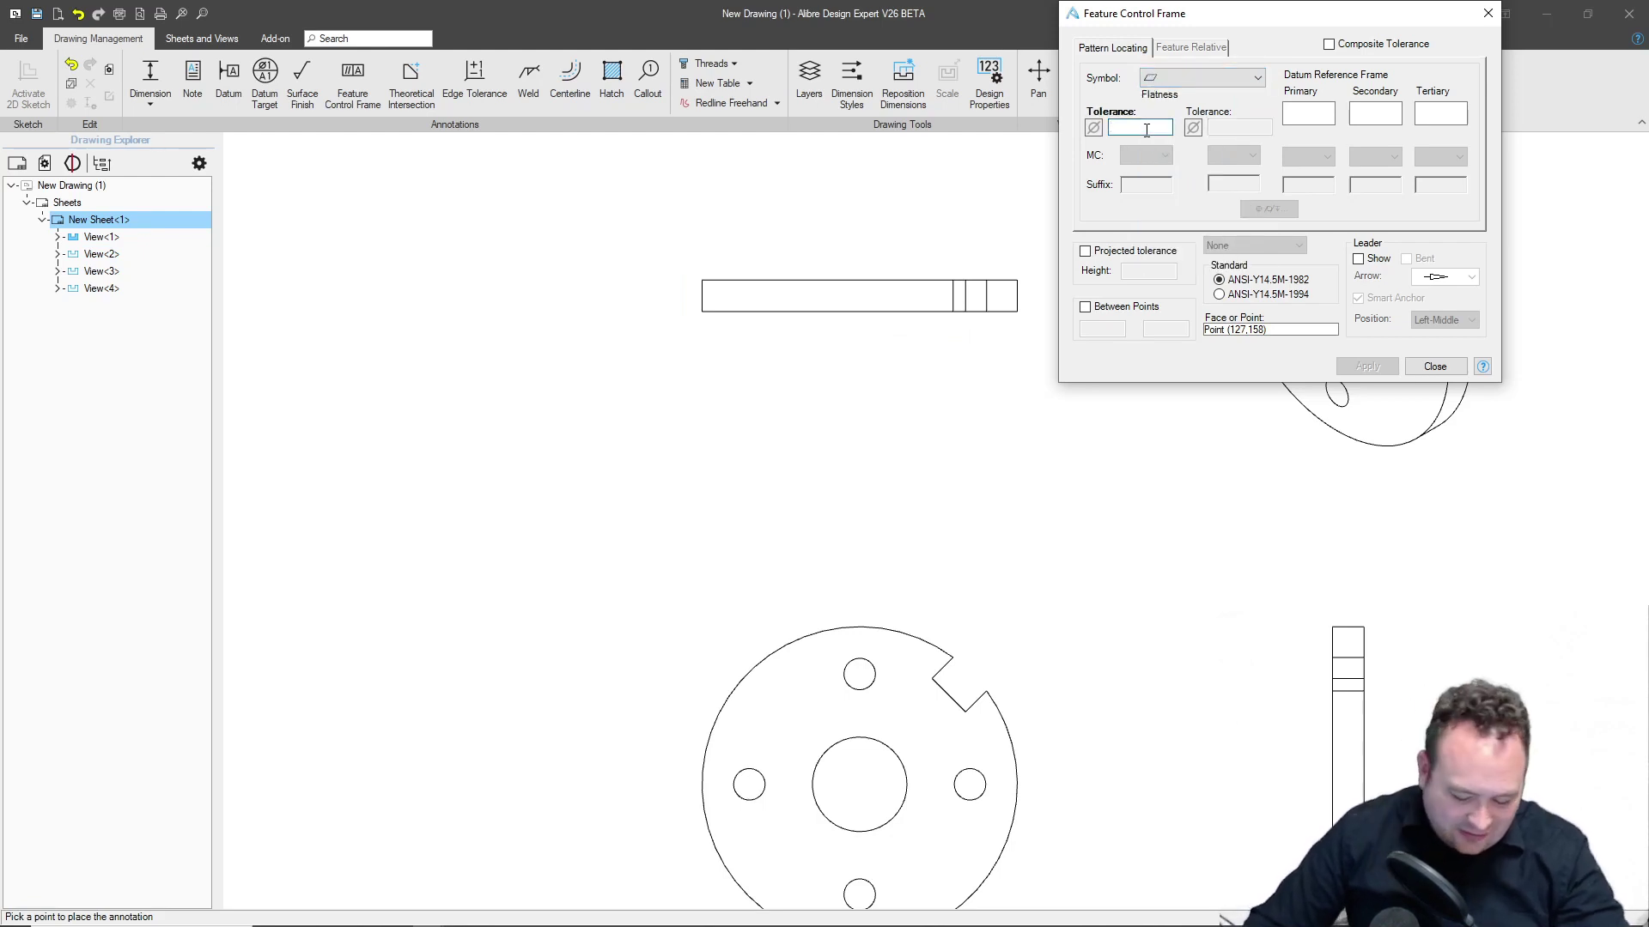
type(".01")
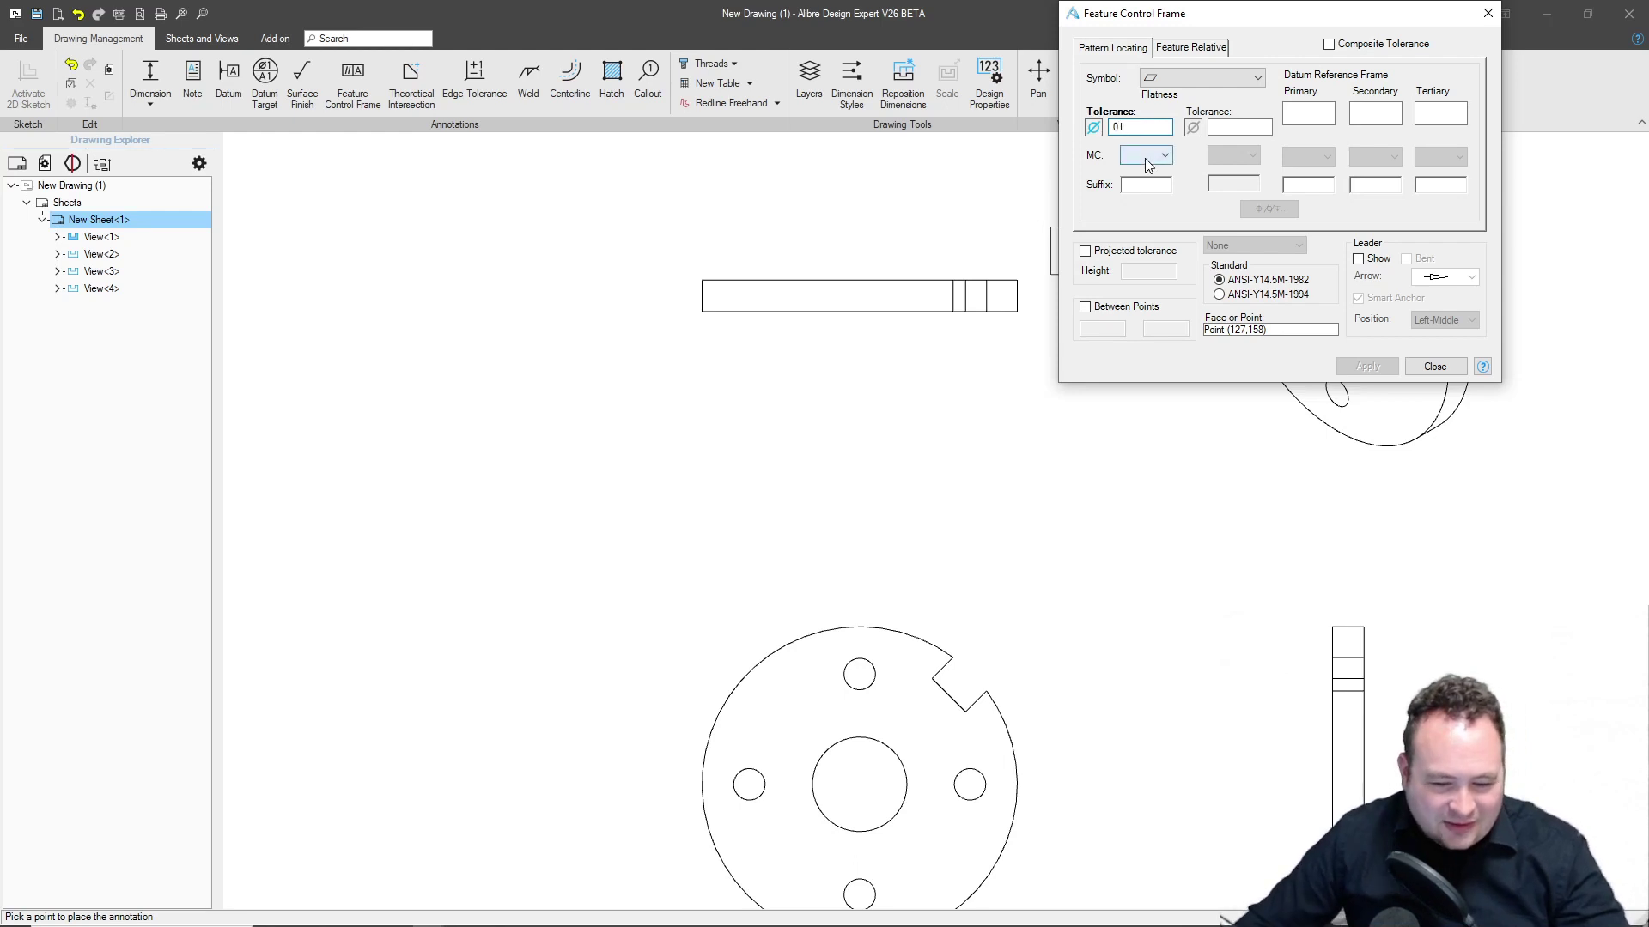
left_click(1147, 160)
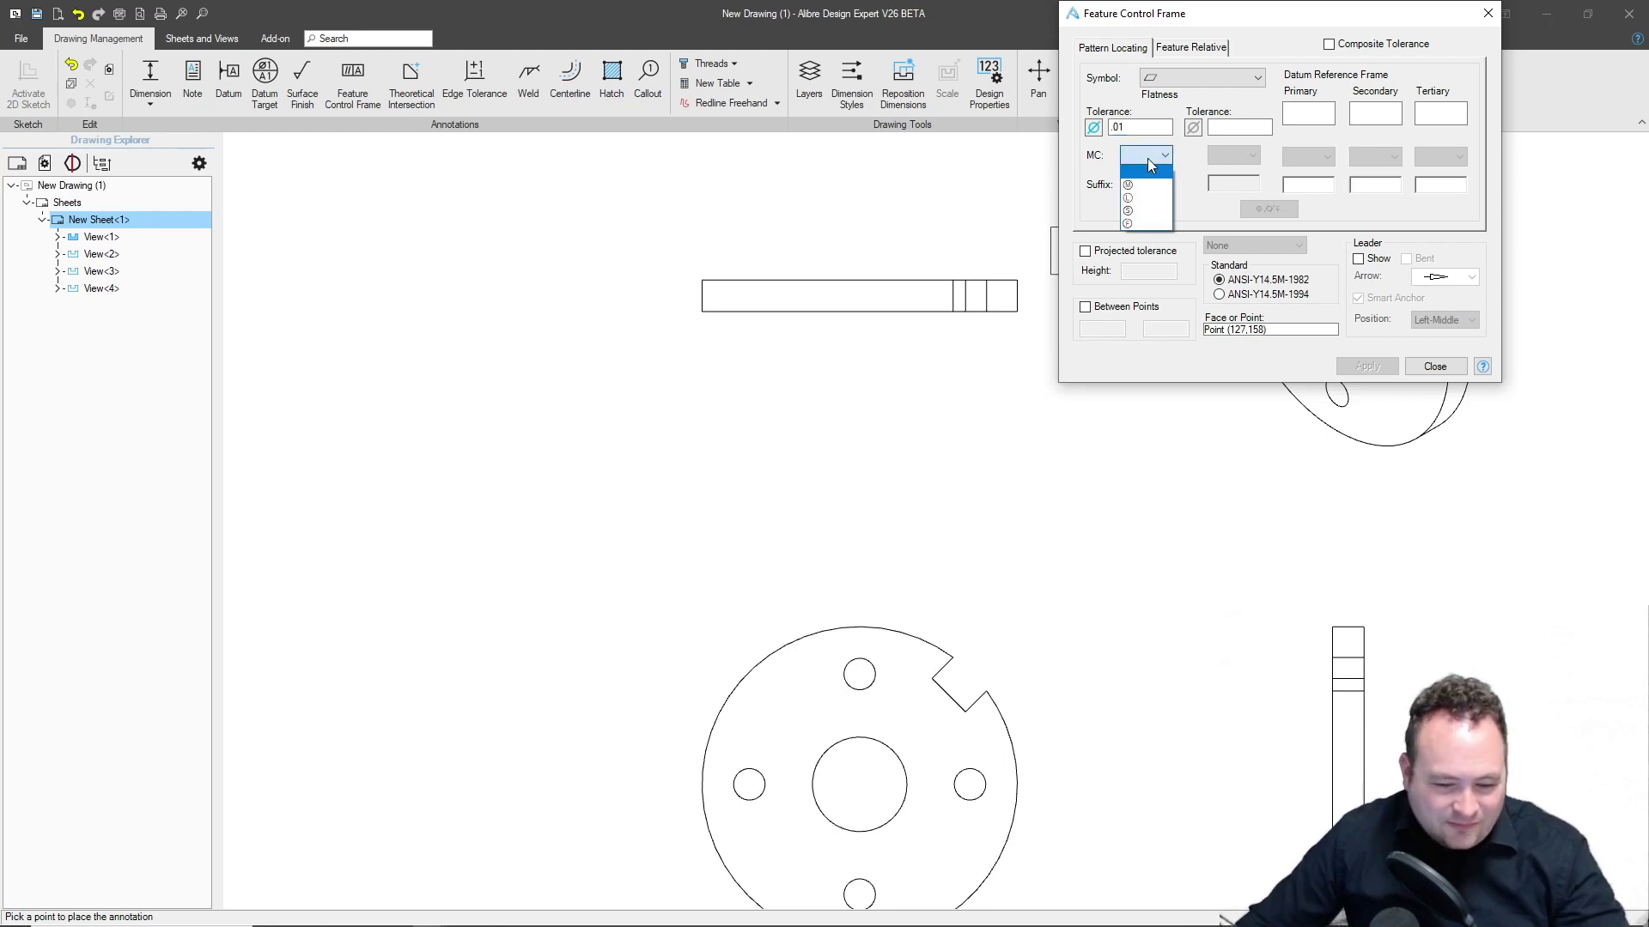
left_click(1194, 172)
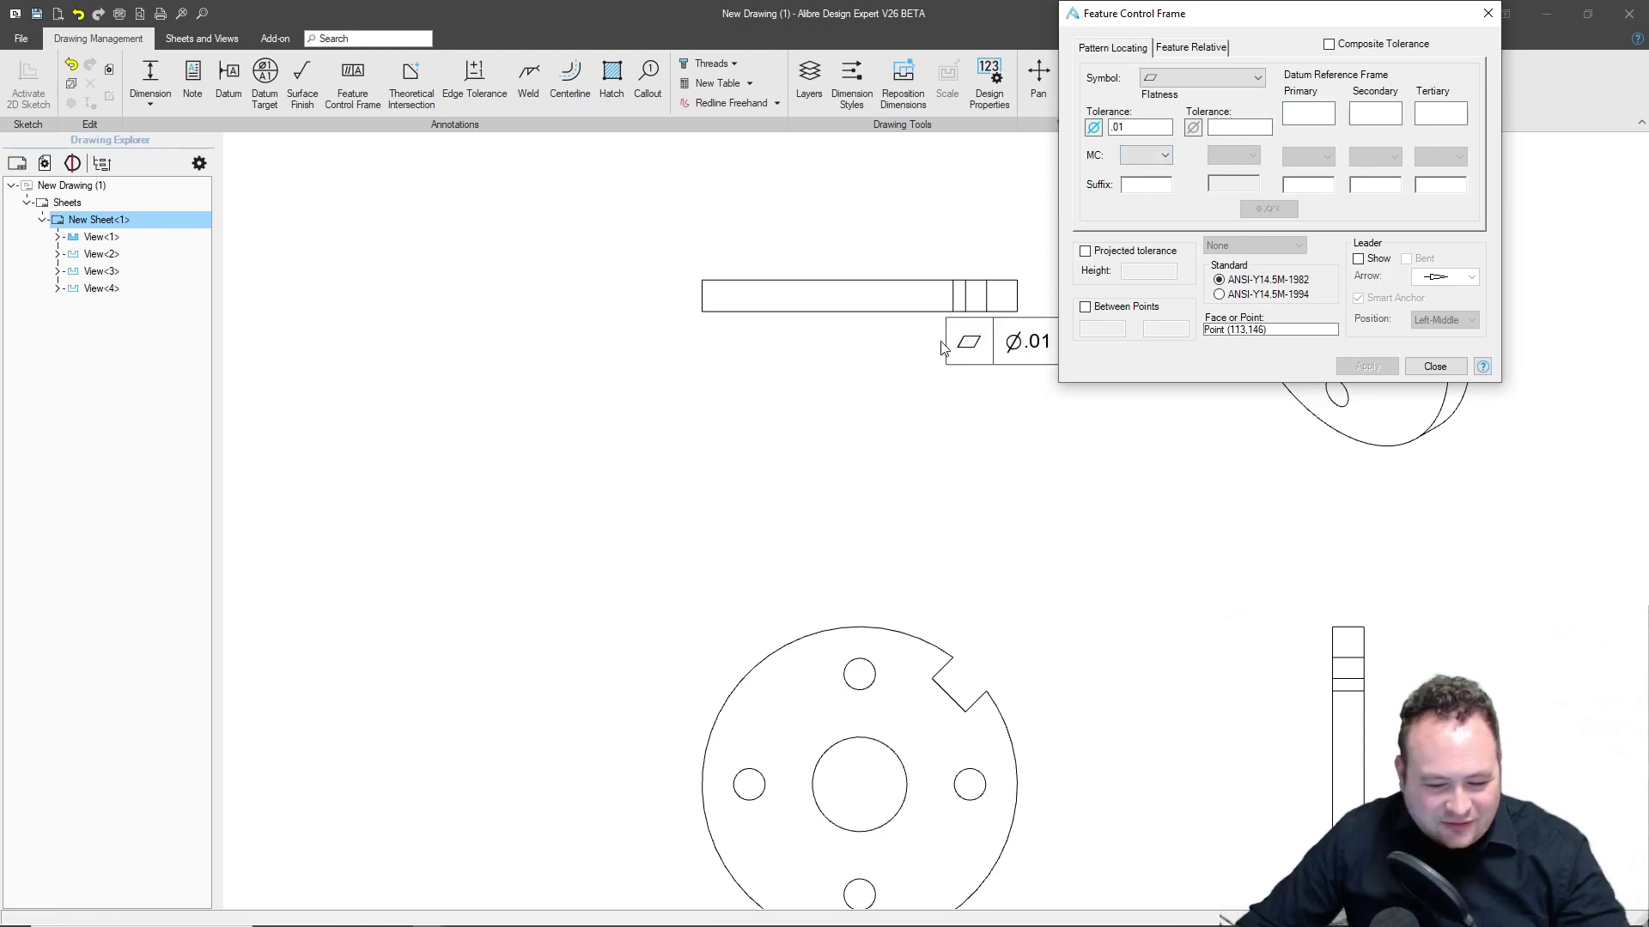
Place the flatness frame with a leader on the top edge view, using ANSI-Y14.5M-1994.
left_click(893, 321)
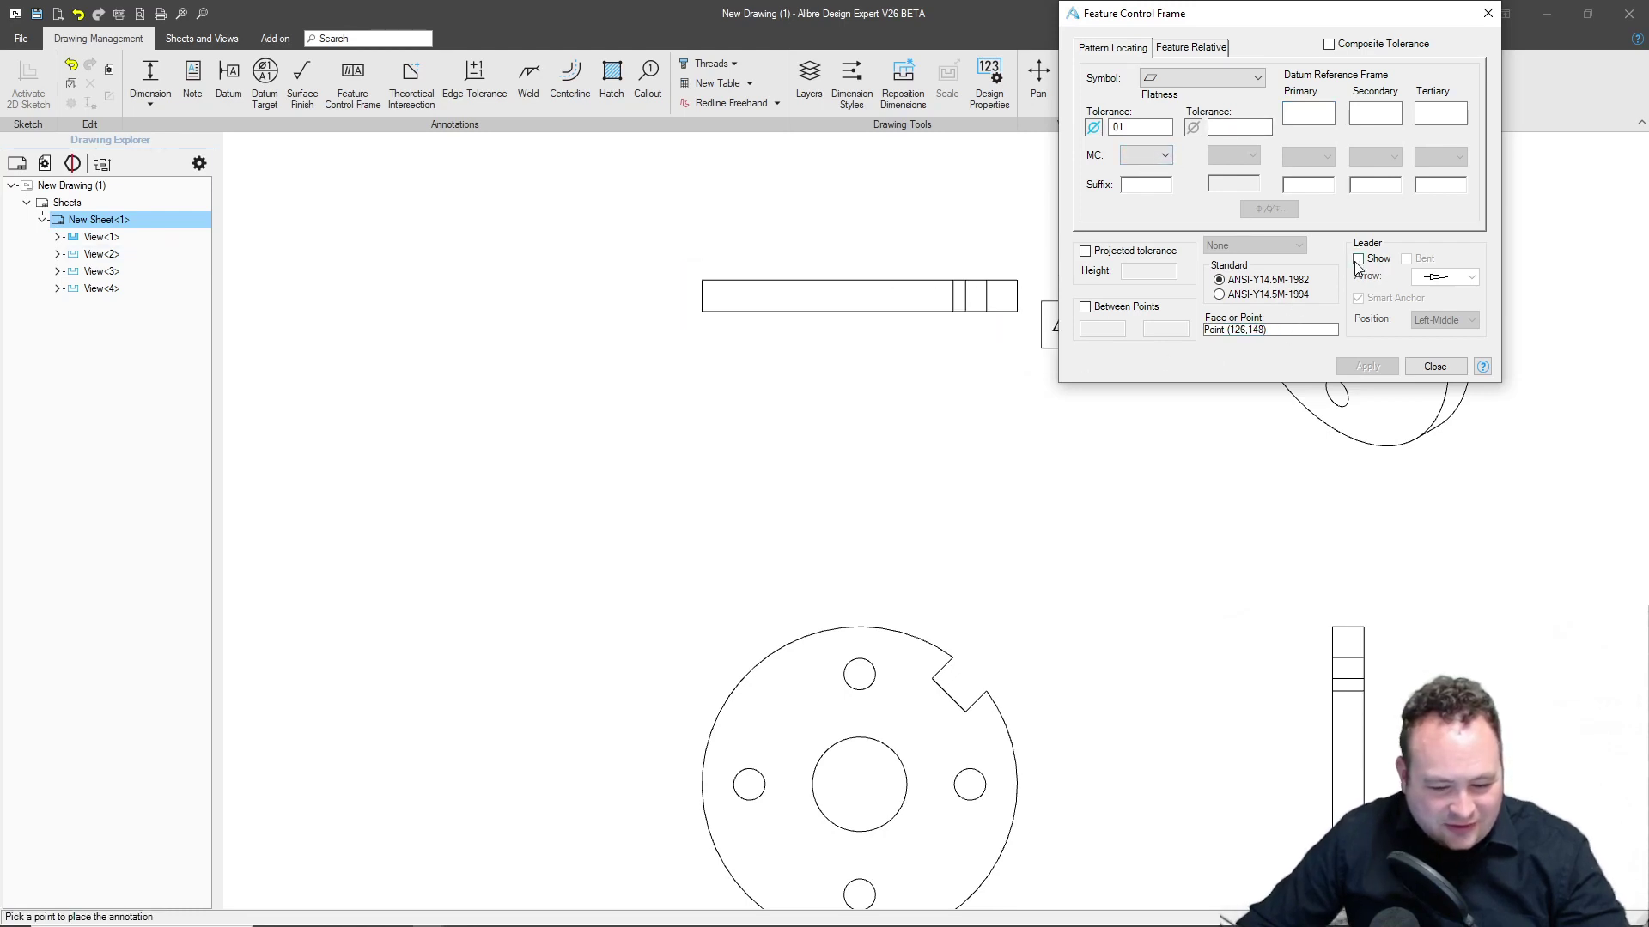
left_click(841, 315)
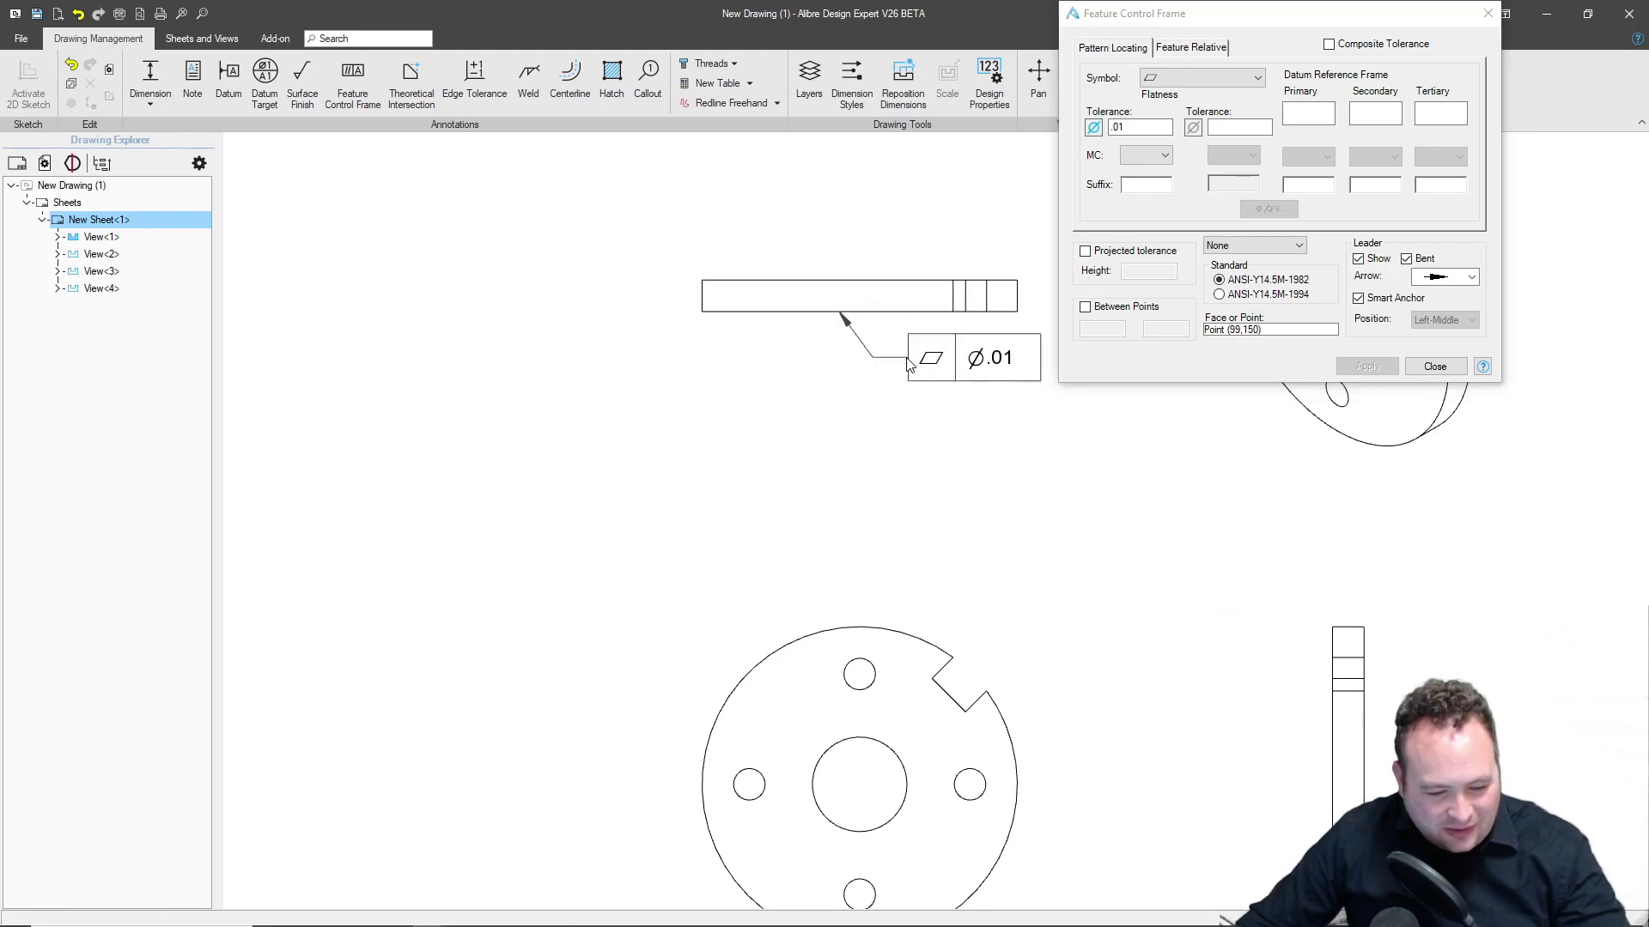
left_click(925, 350)
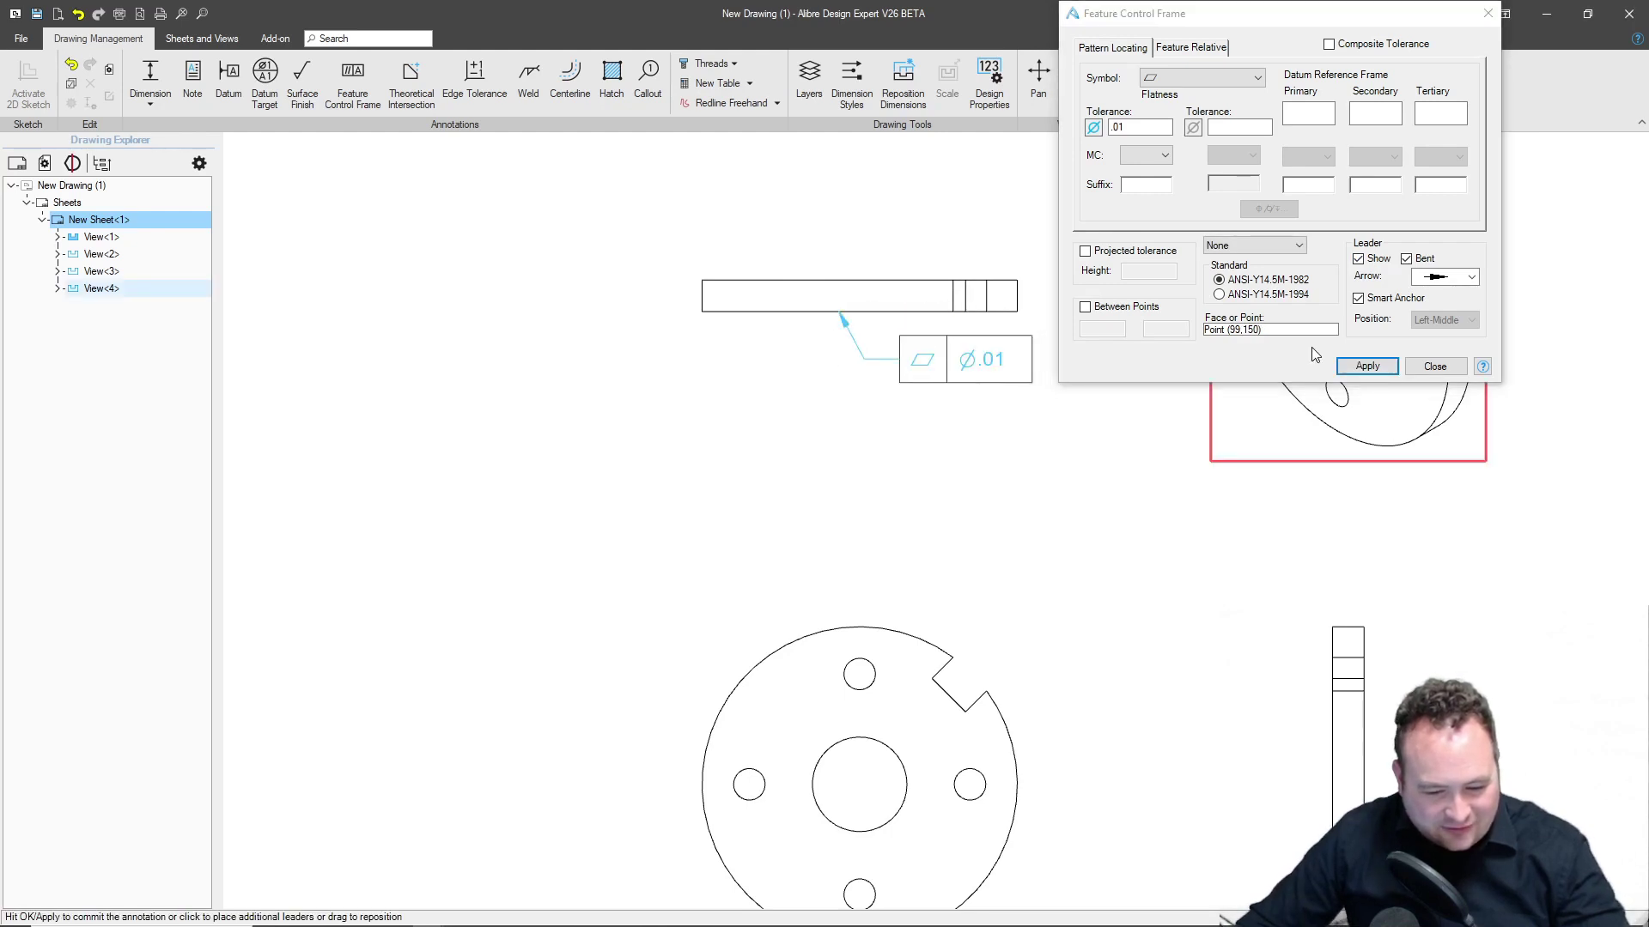
left_click(1223, 295)
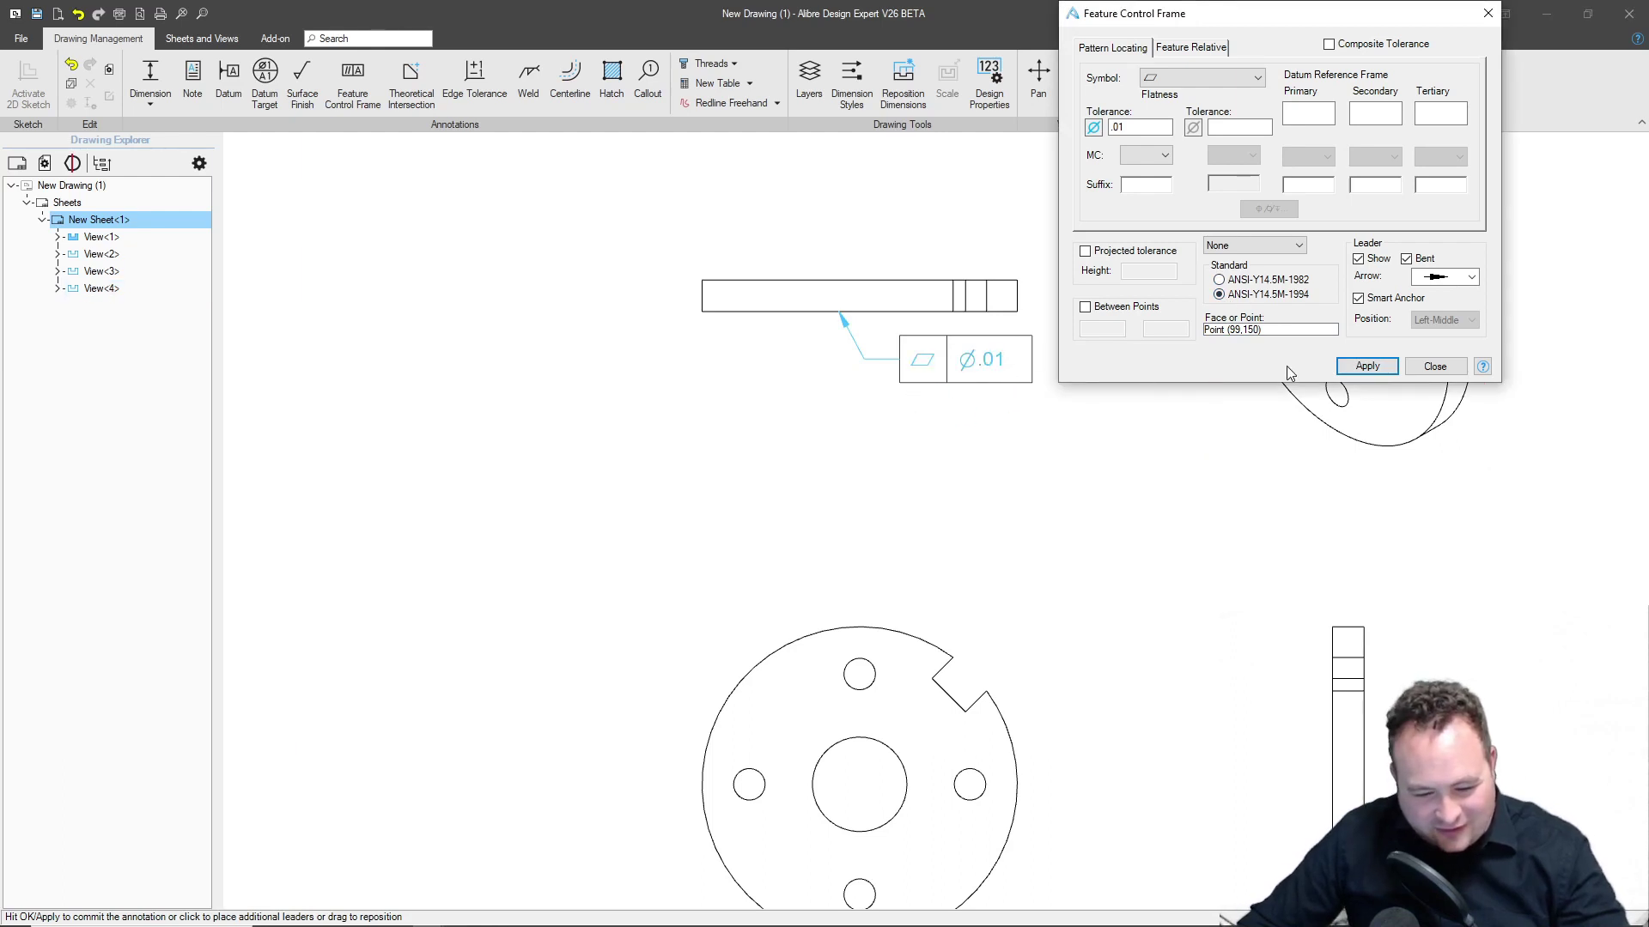
left_click(1366, 367)
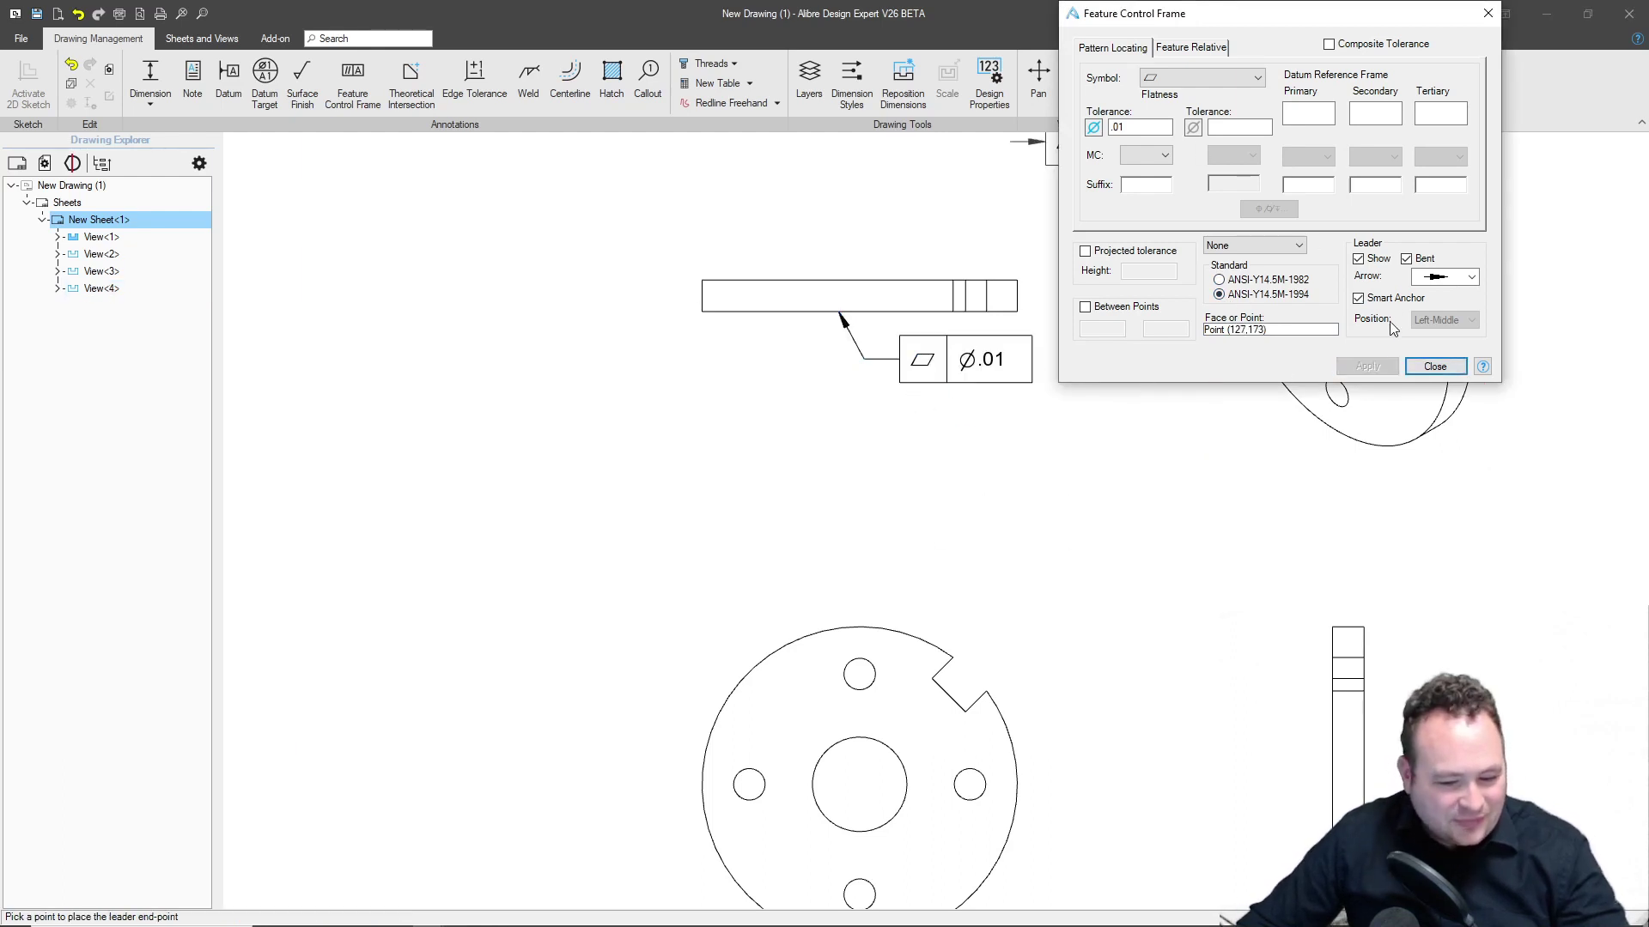
left_click(1432, 368)
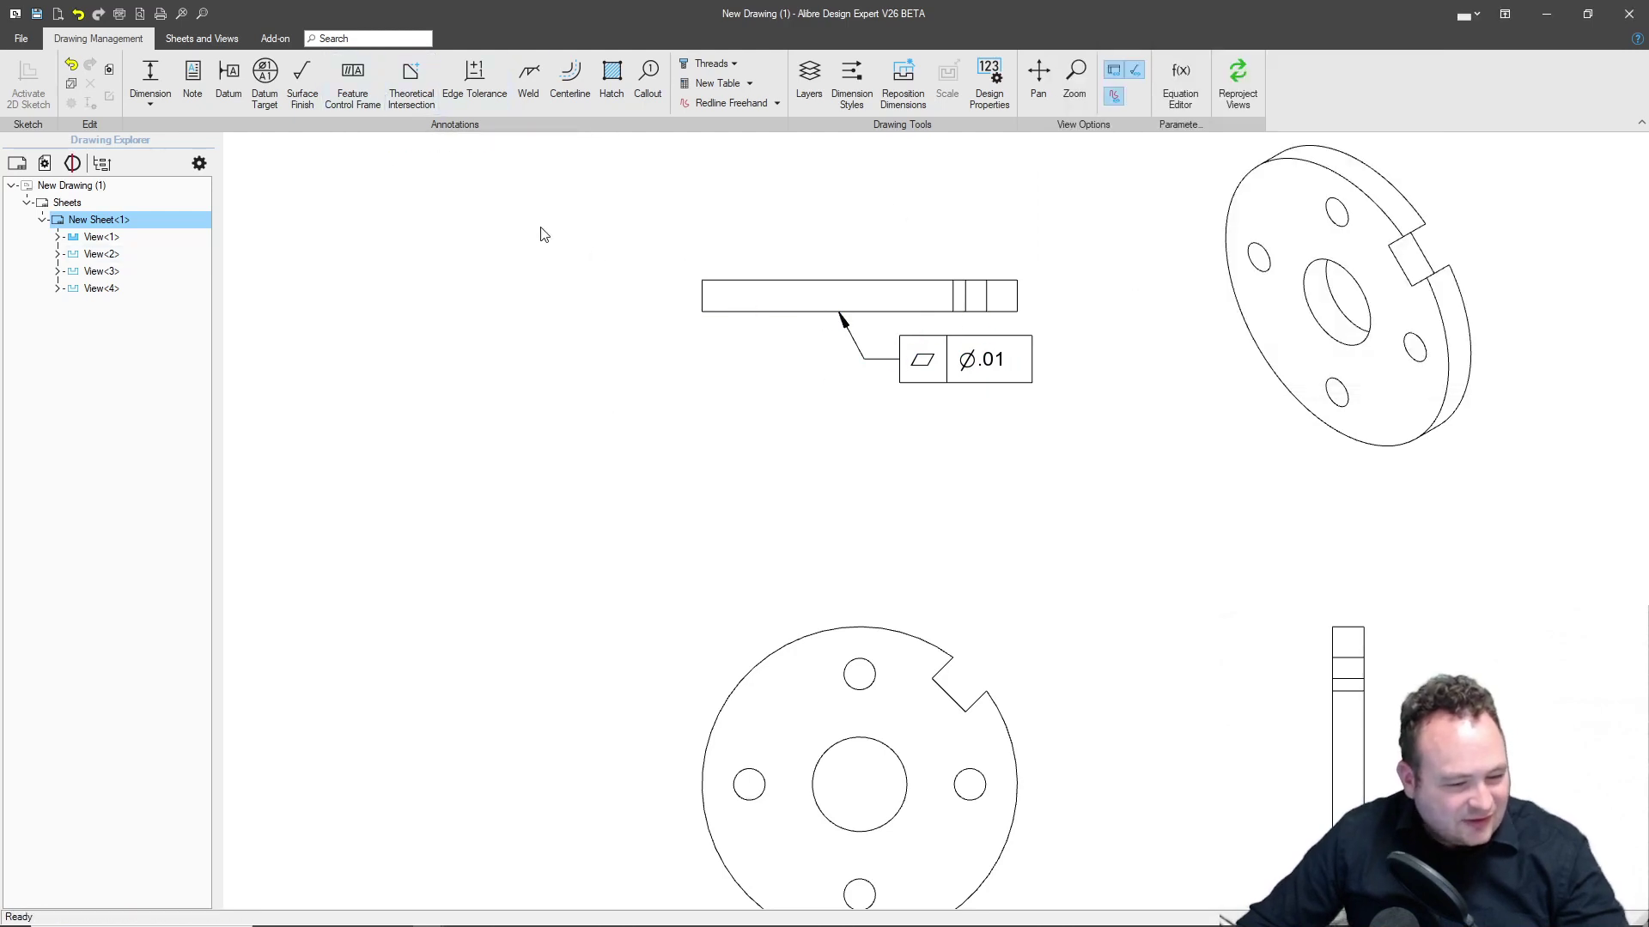
Attach datum feature symbol A beneath the flatness frame on the edge view.
left_click(228, 79)
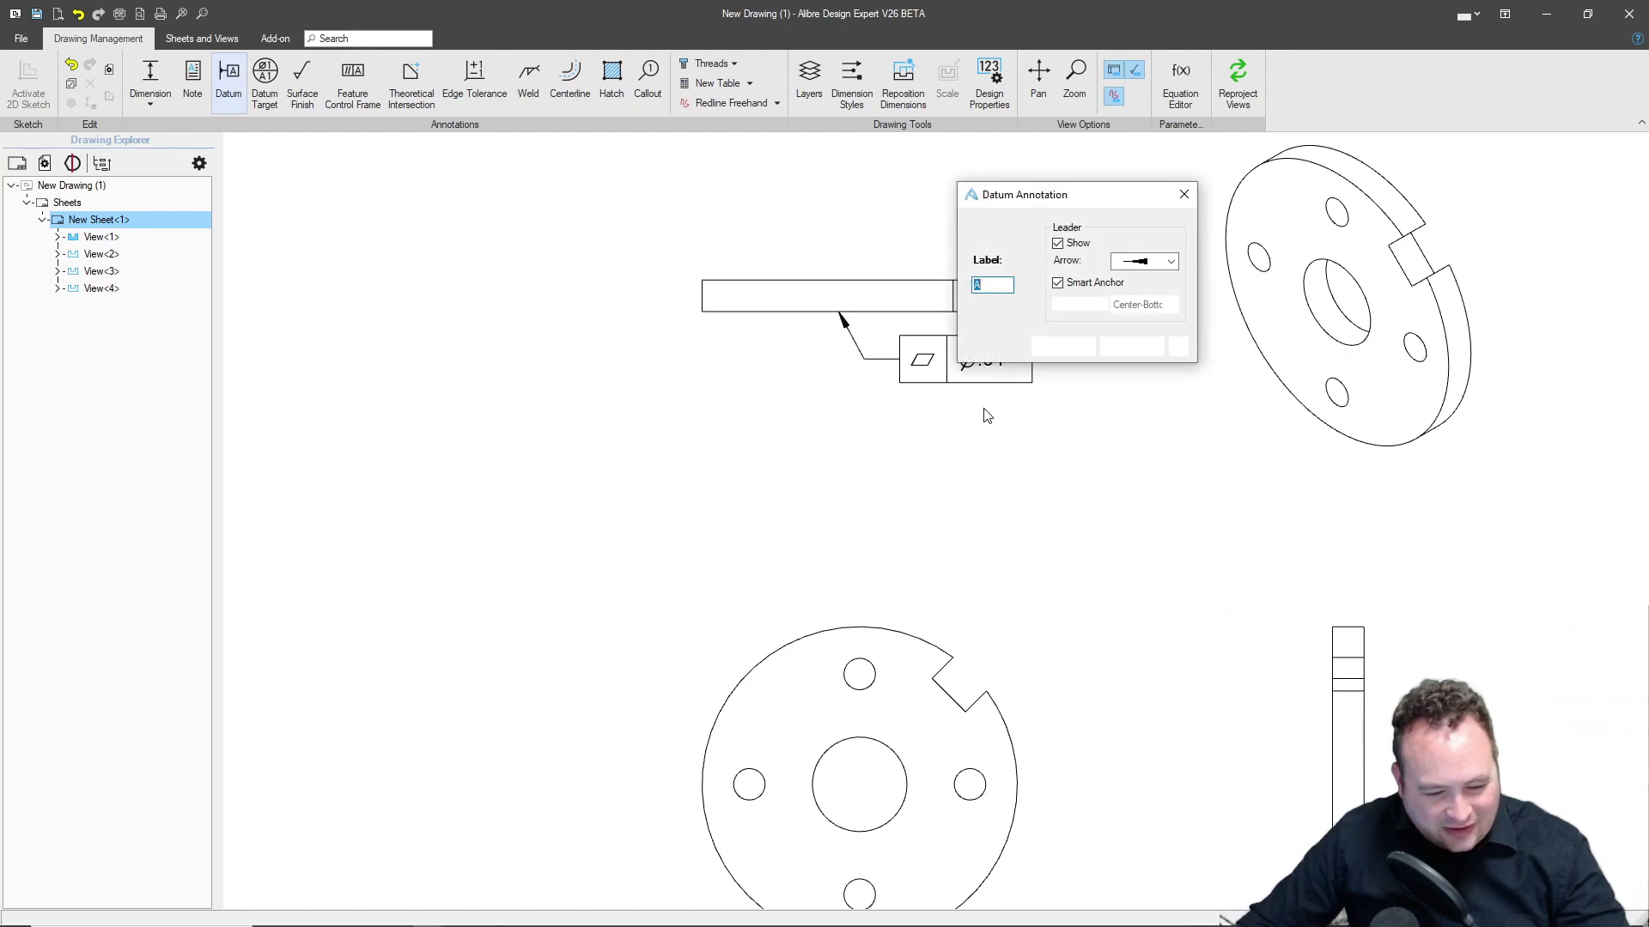
left_click(1020, 376)
left_click_drag(1059, 199, 1235, 203)
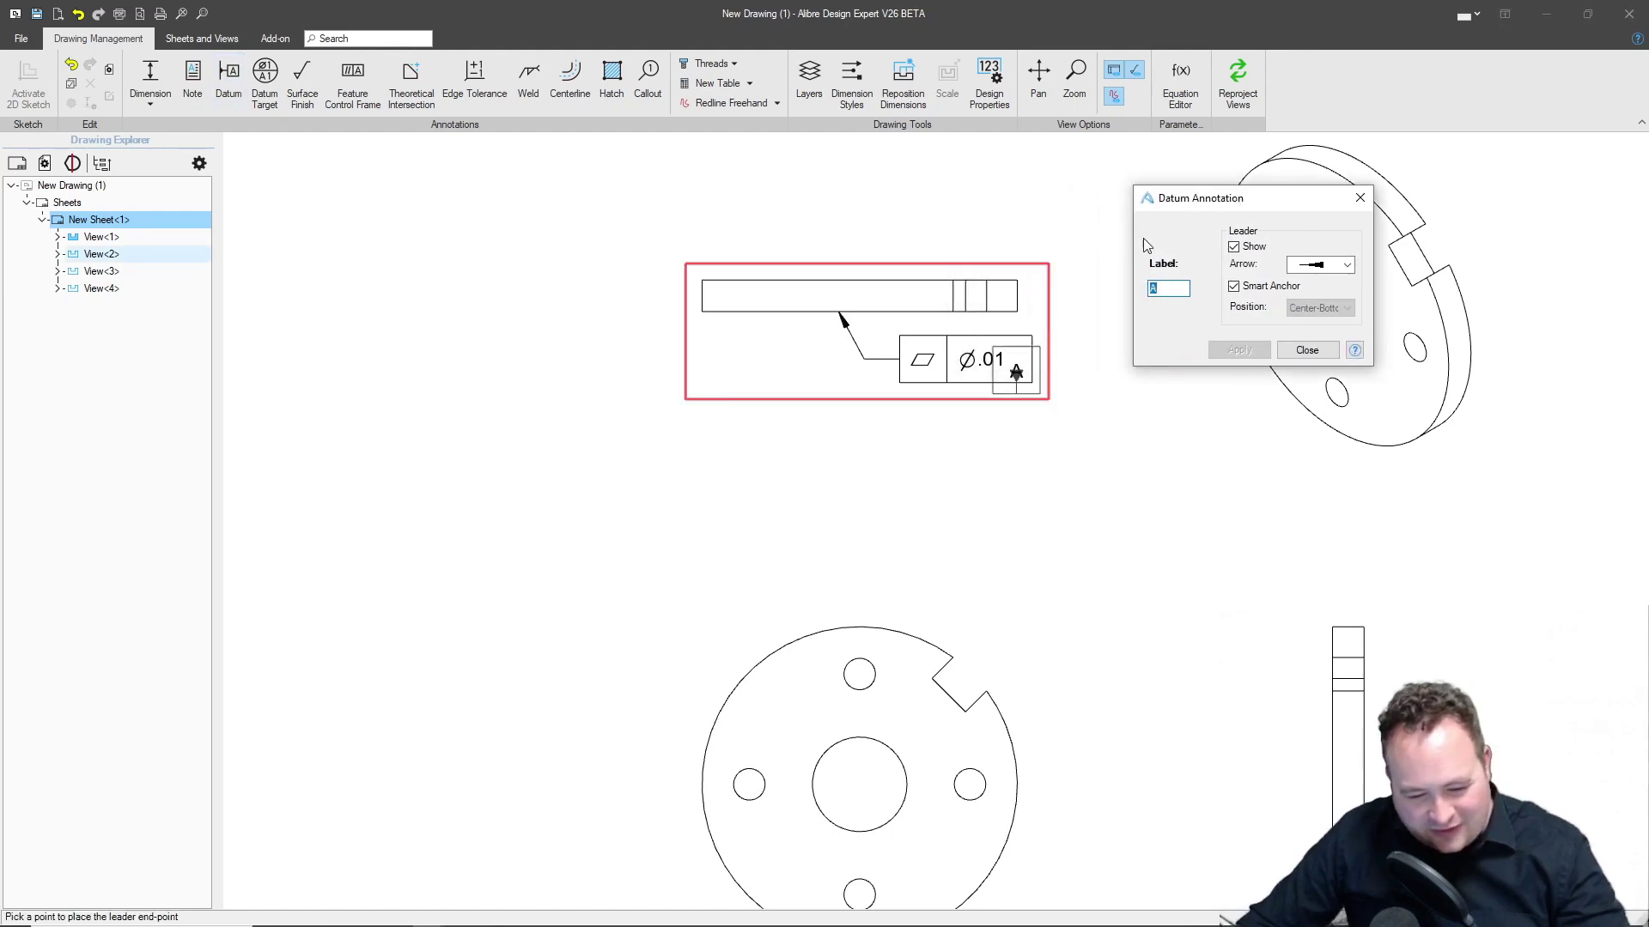
left_click(967, 388)
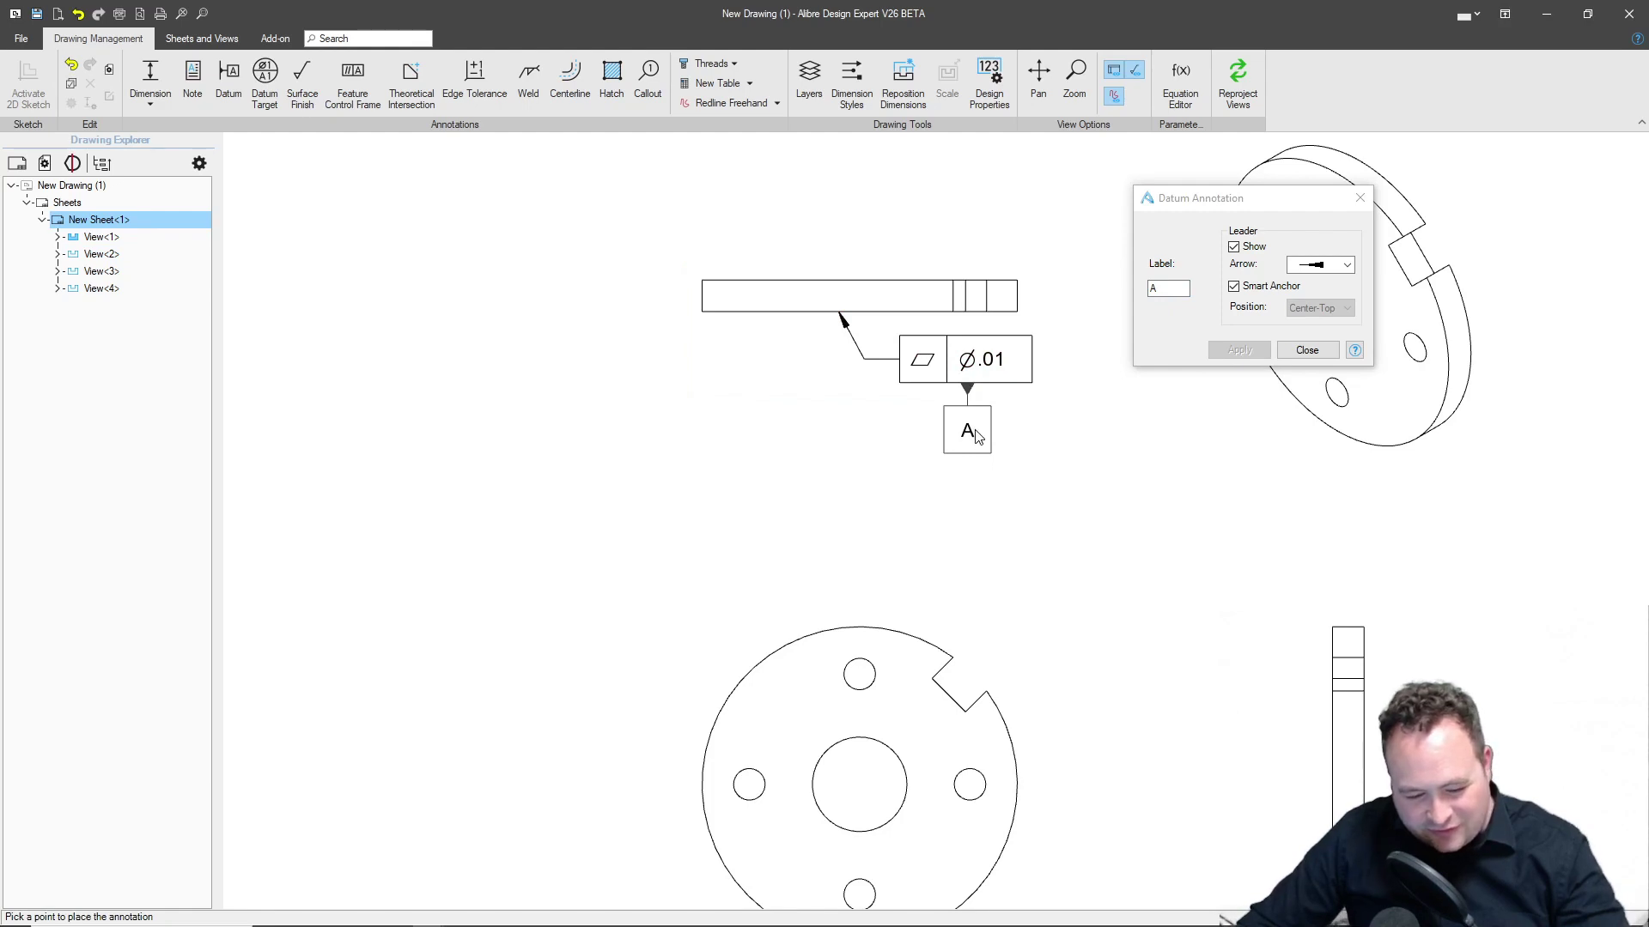
left_click(970, 432)
left_click(1240, 352)
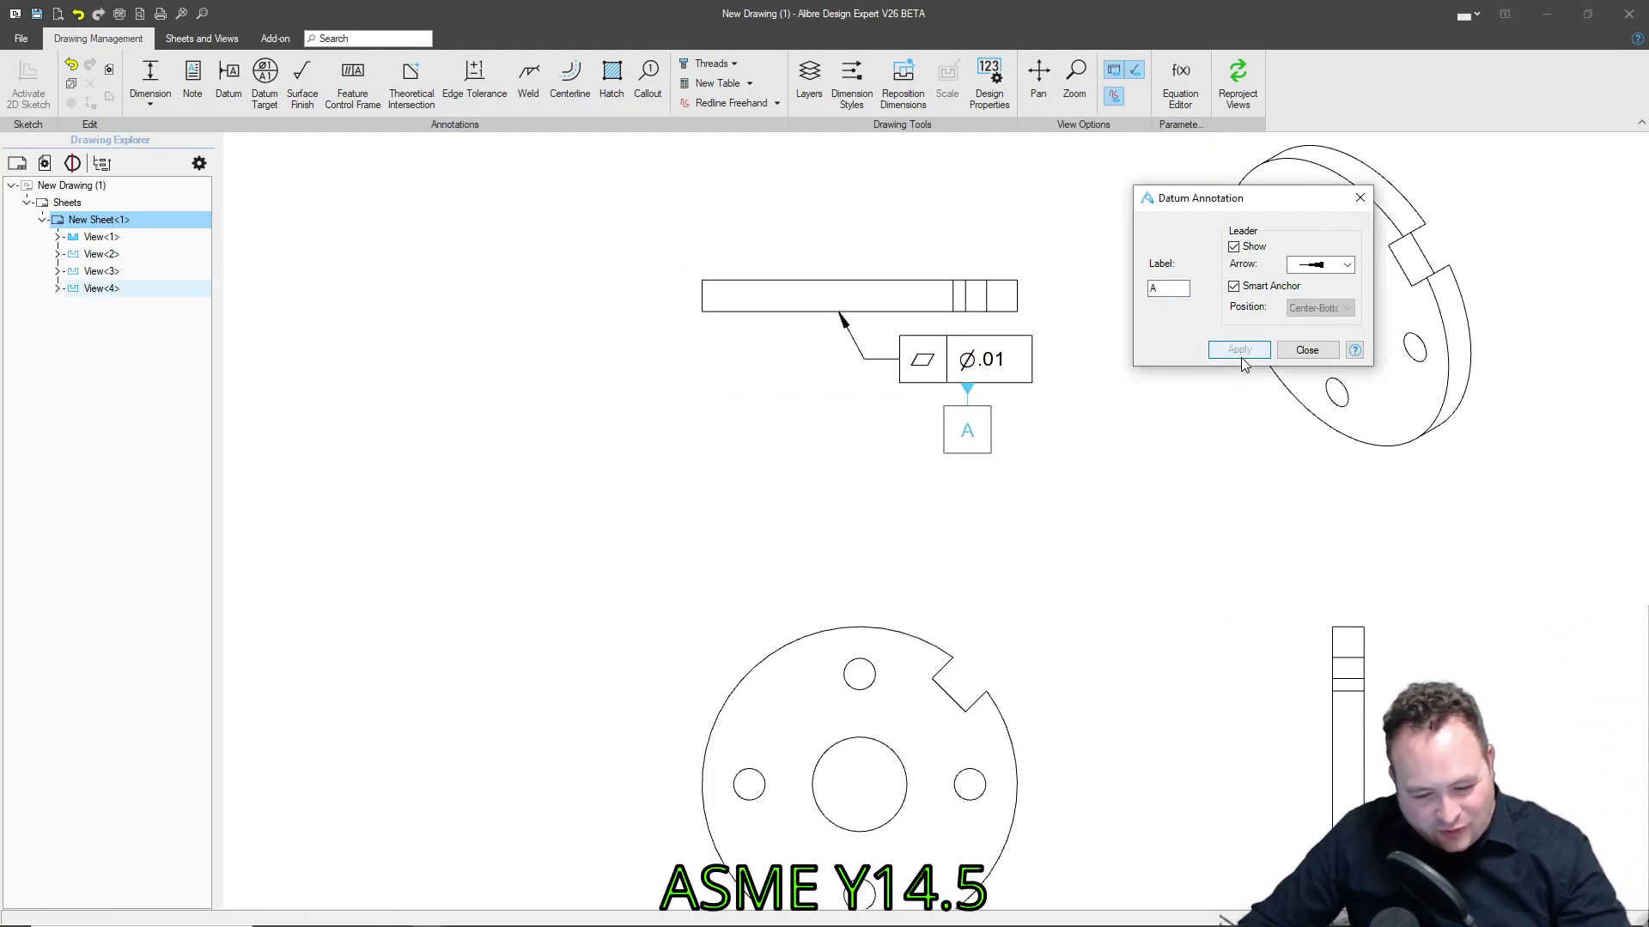
left_click(1307, 351)
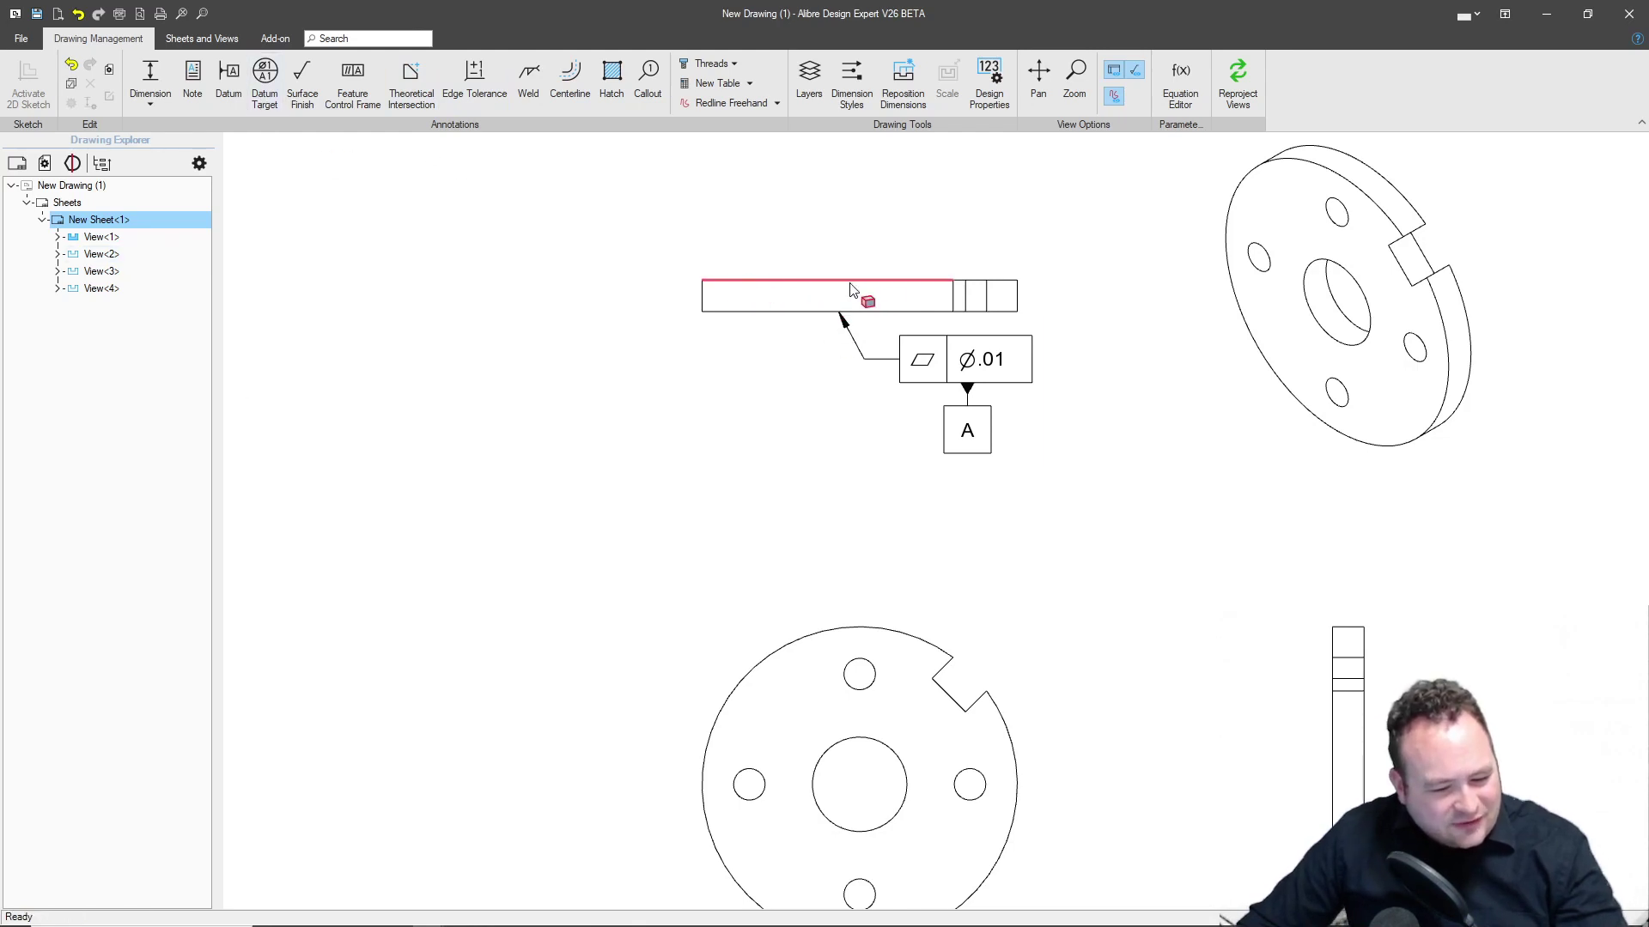
left_click(179, 92)
Dimension the plate's .500 thickness between its two long edges, left of the bar.
left_click(768, 311)
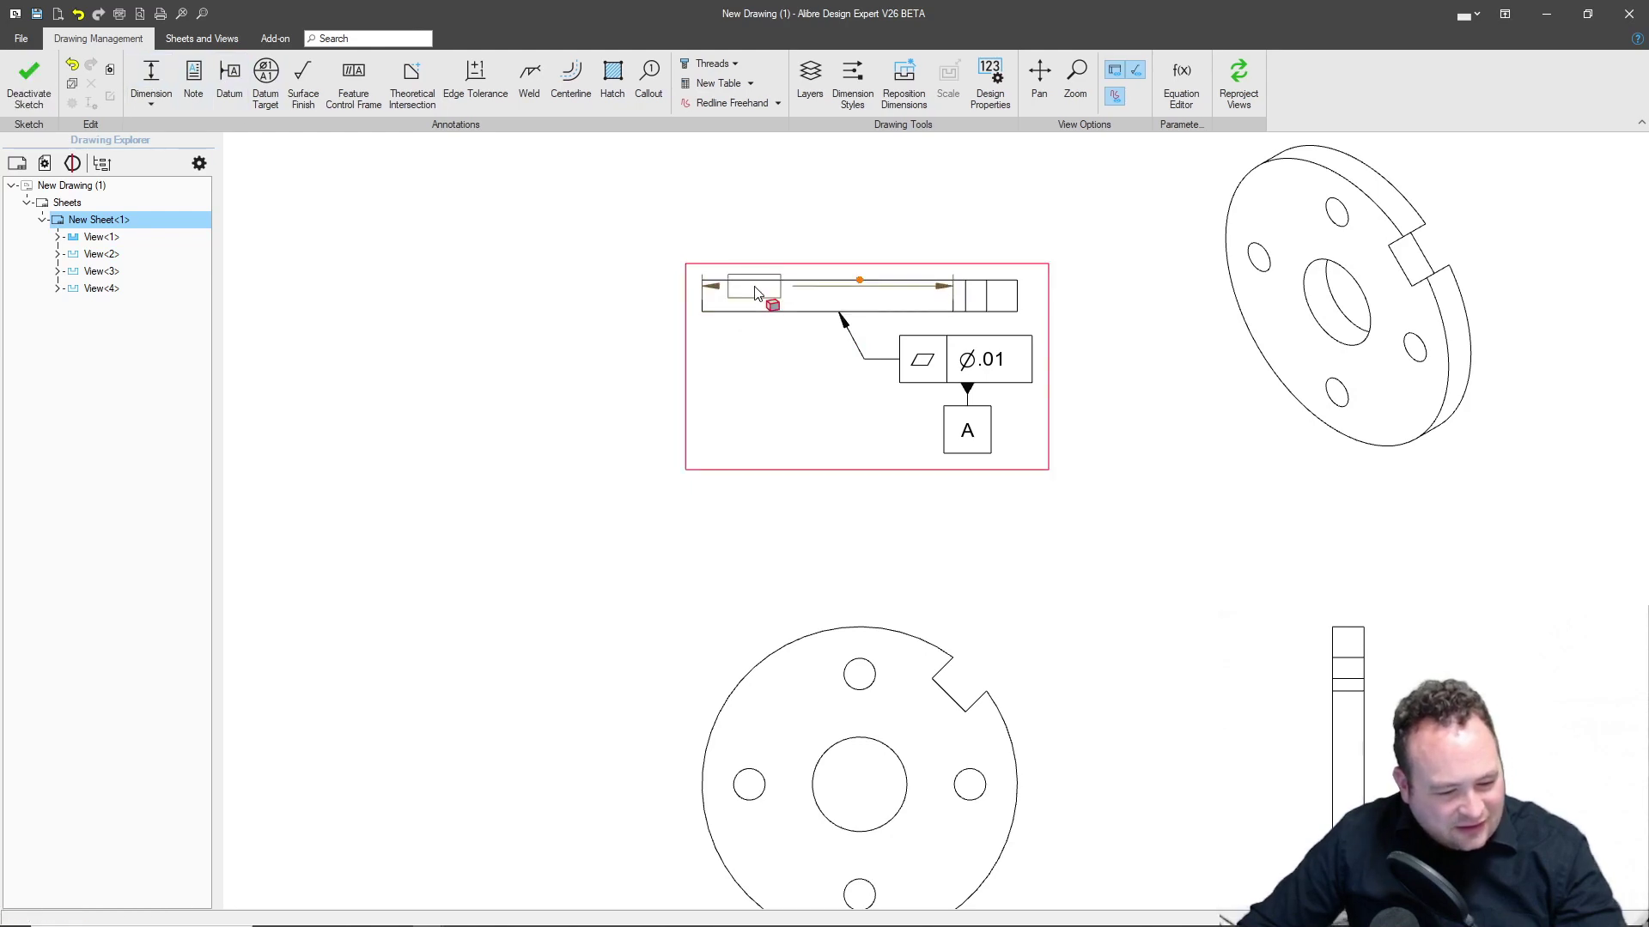
left_click(754, 283)
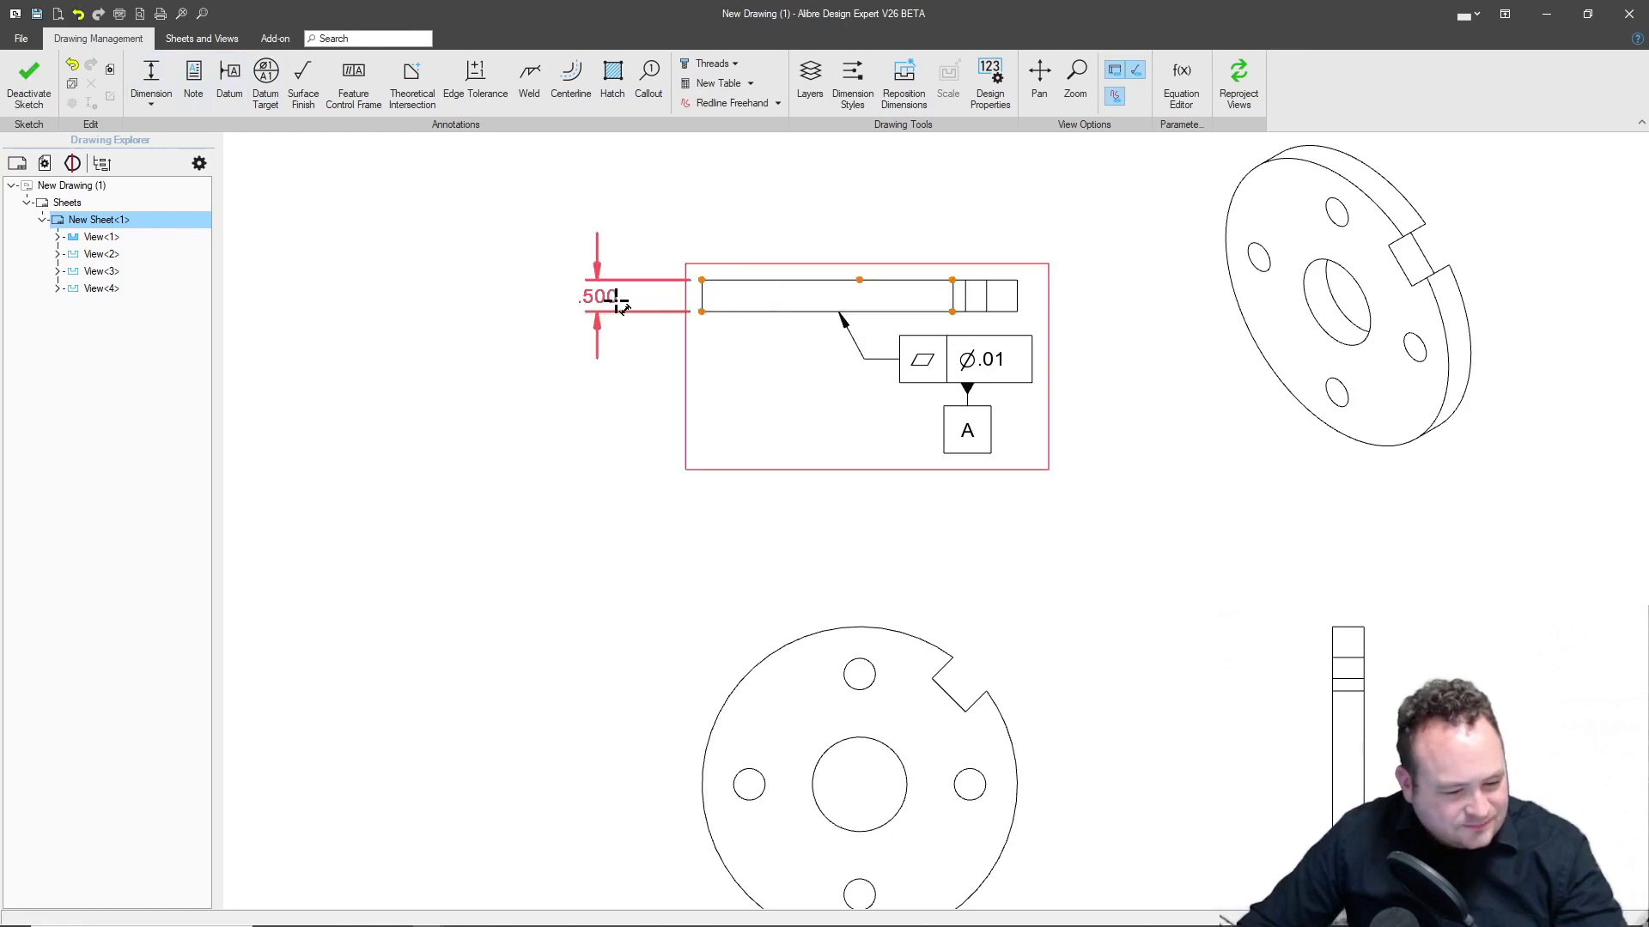
left_click(605, 305)
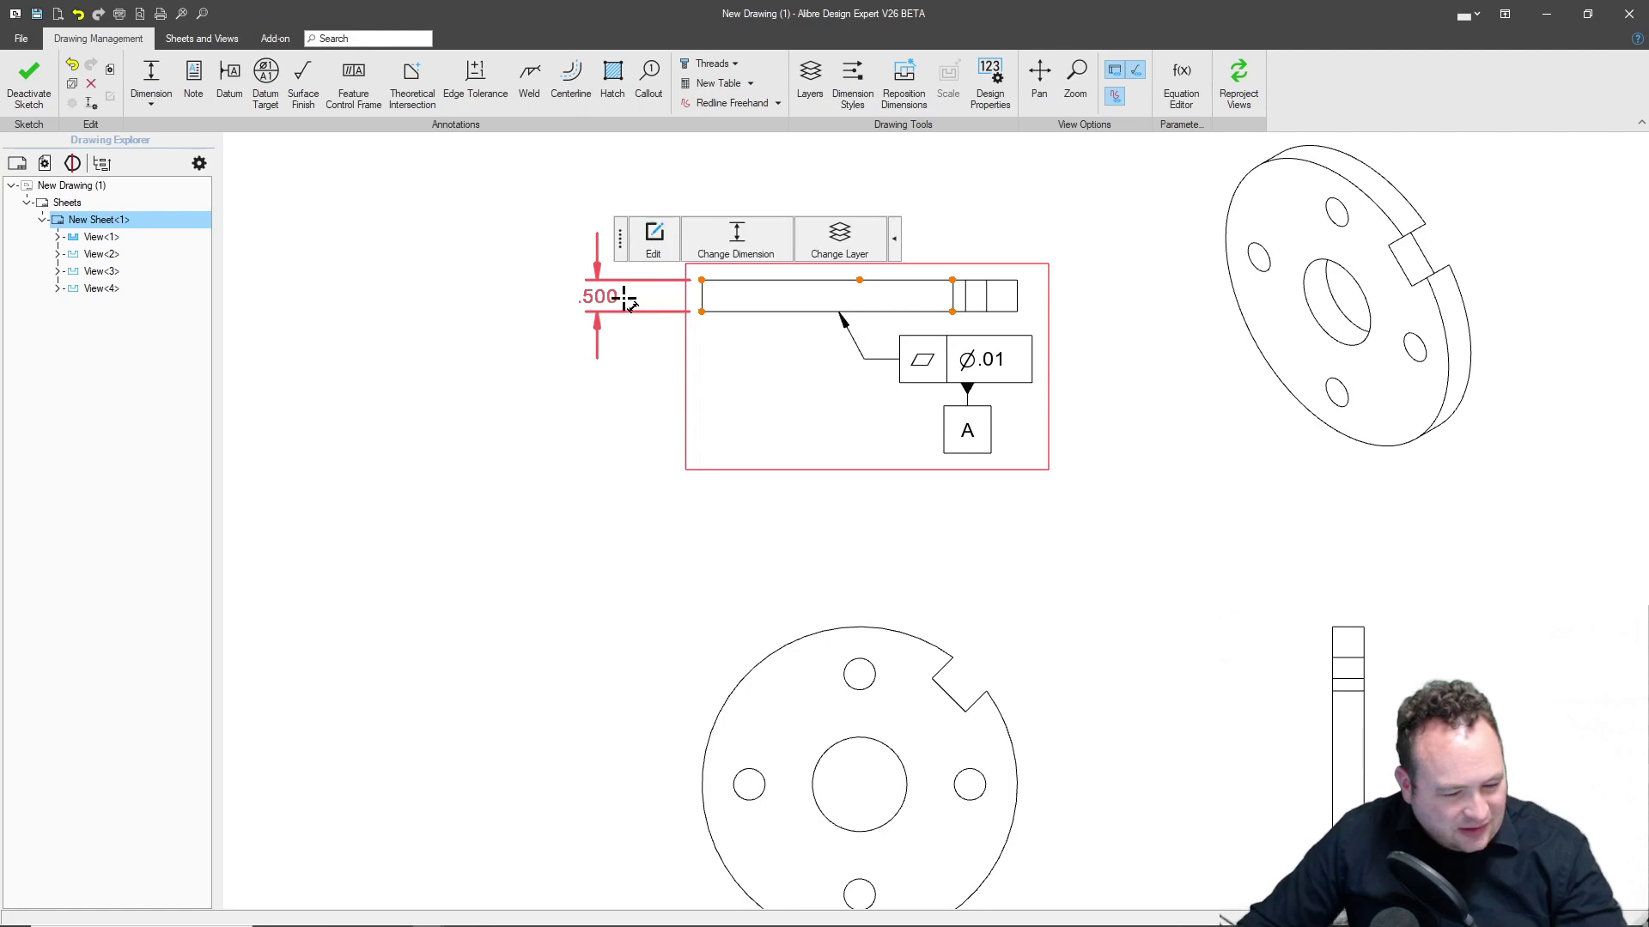
left_click(656, 239)
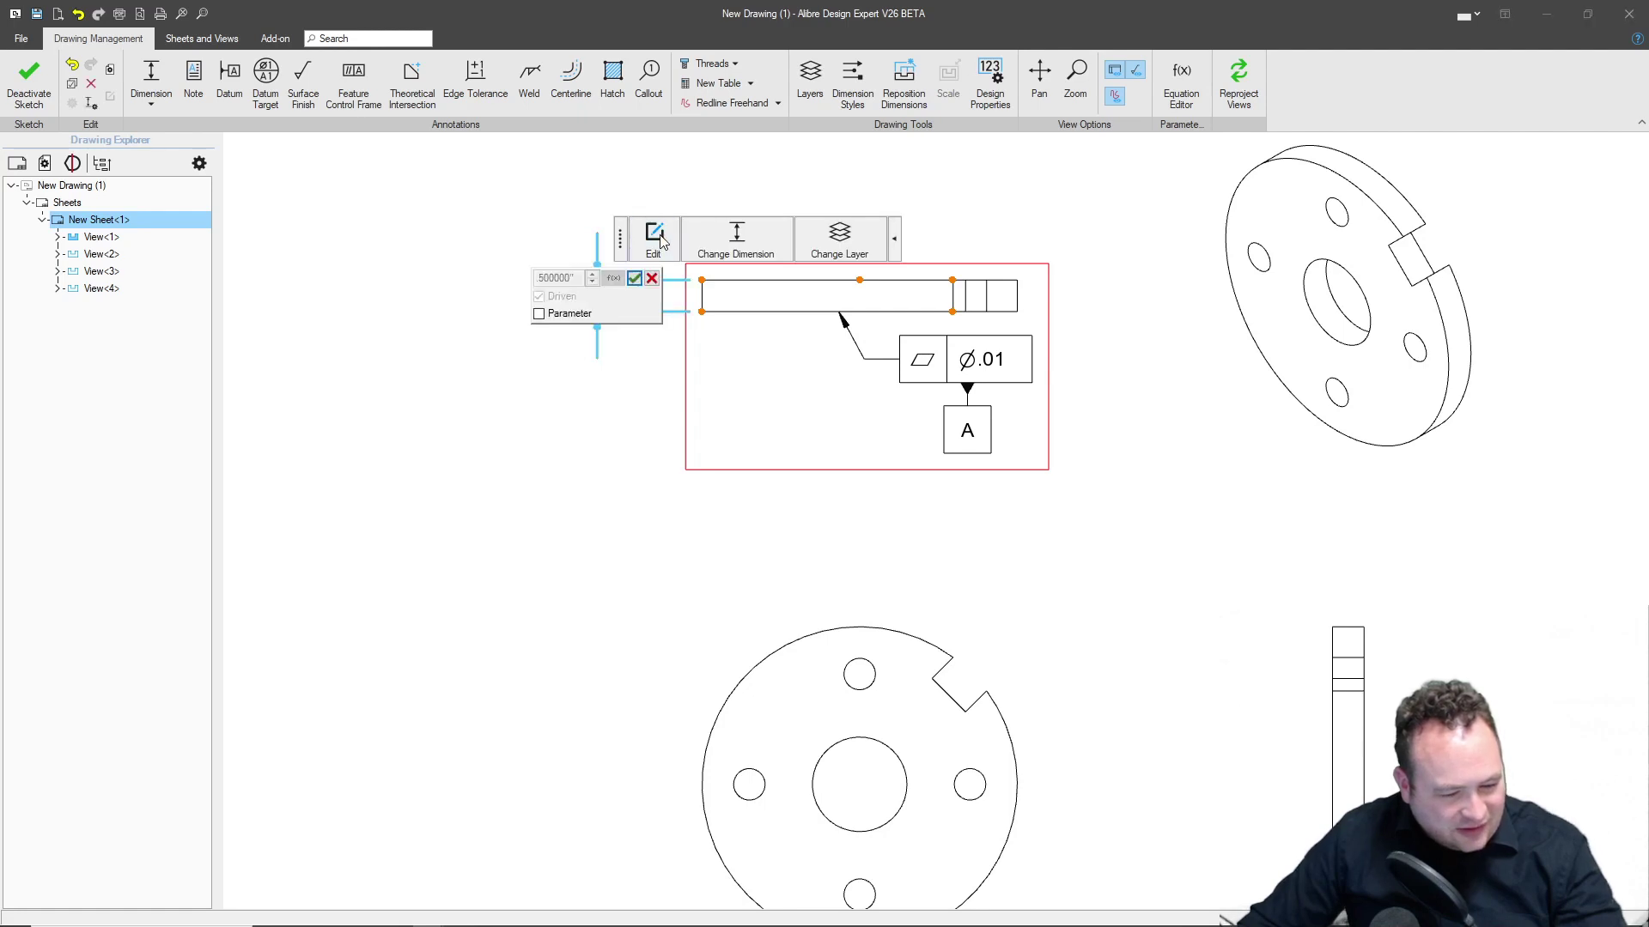
left_click(637, 278)
Make the .500 thickness dimension Basic and move it lower.
left_click(593, 274)
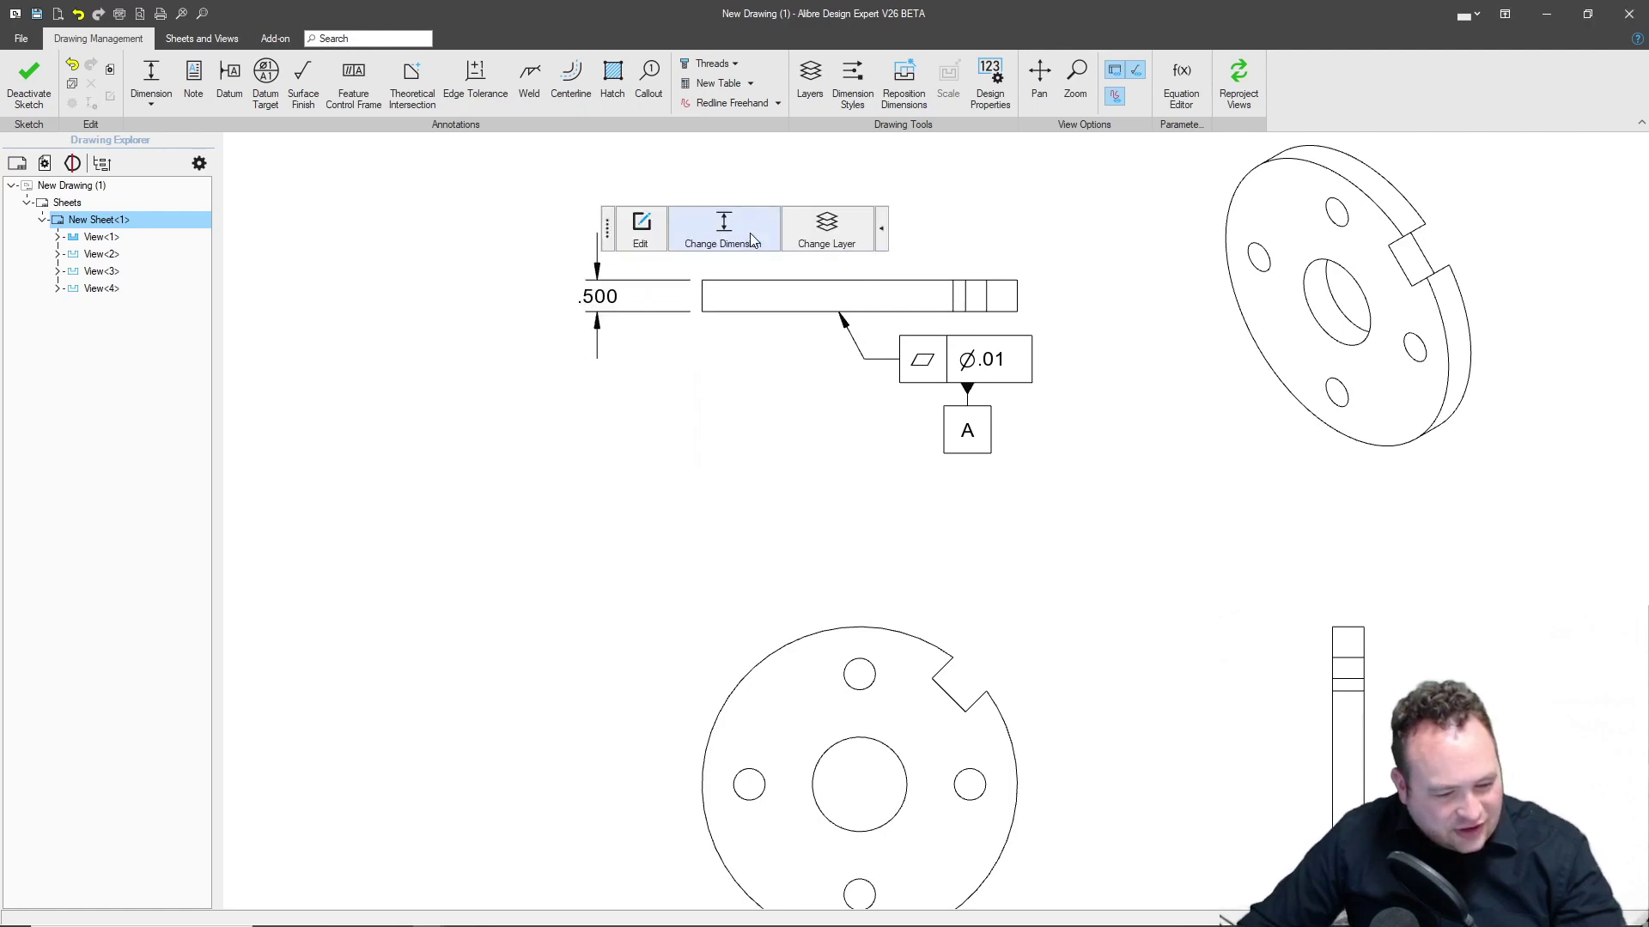
left_click(749, 234)
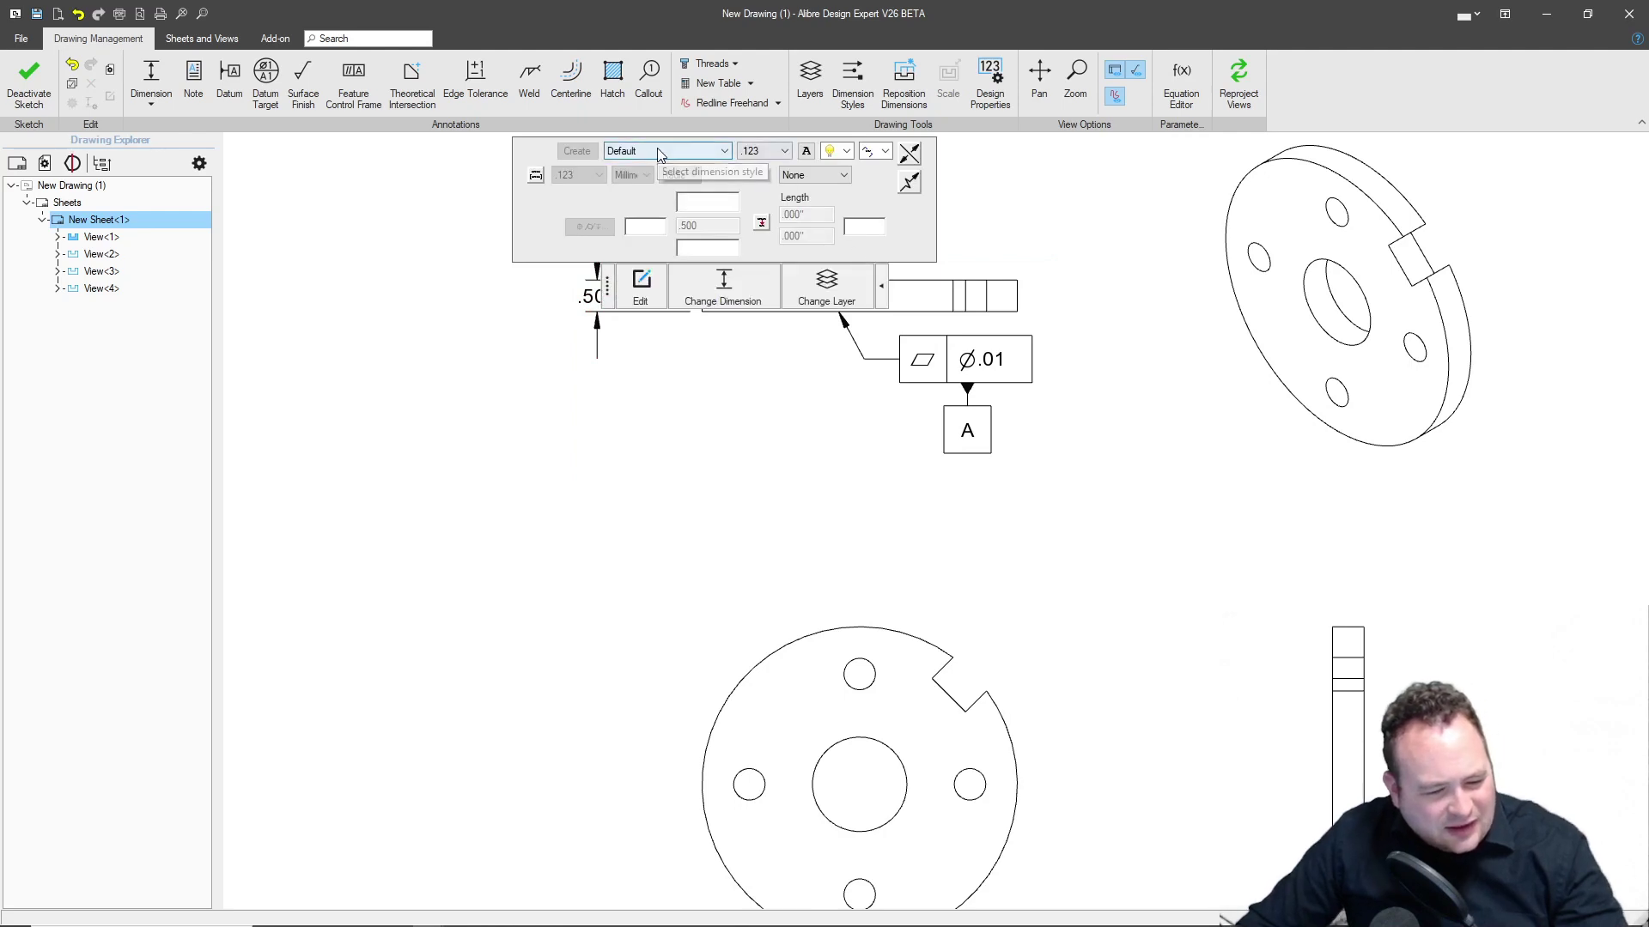
left_click(814, 174)
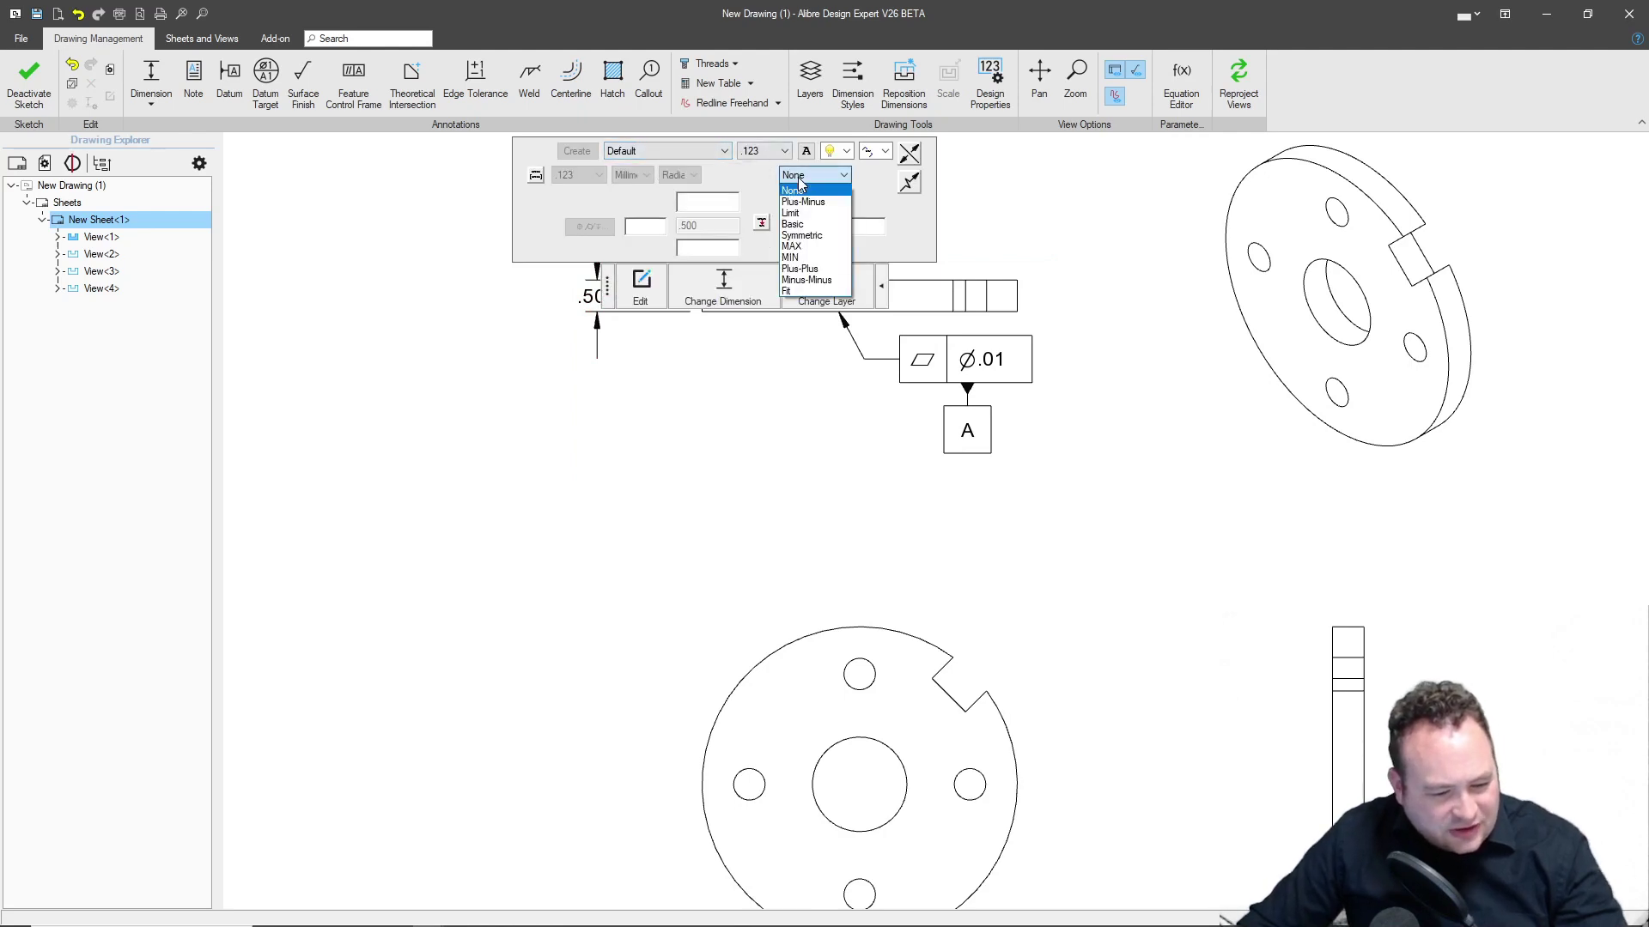
left_click(811, 225)
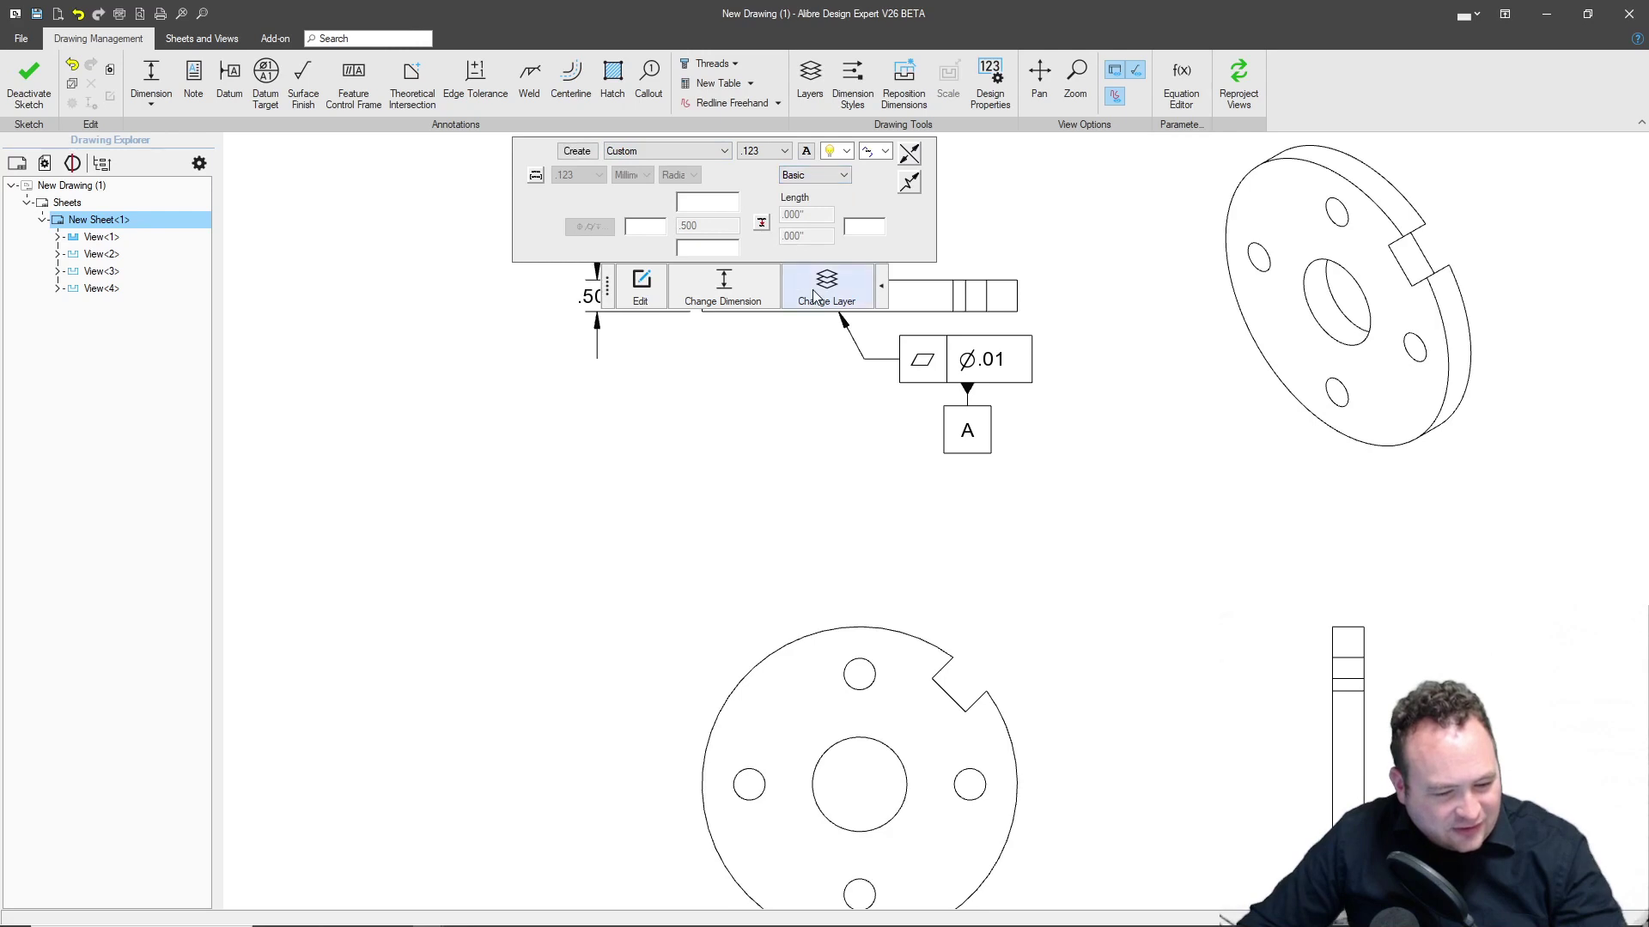
left_click_drag(603, 296, 608, 347)
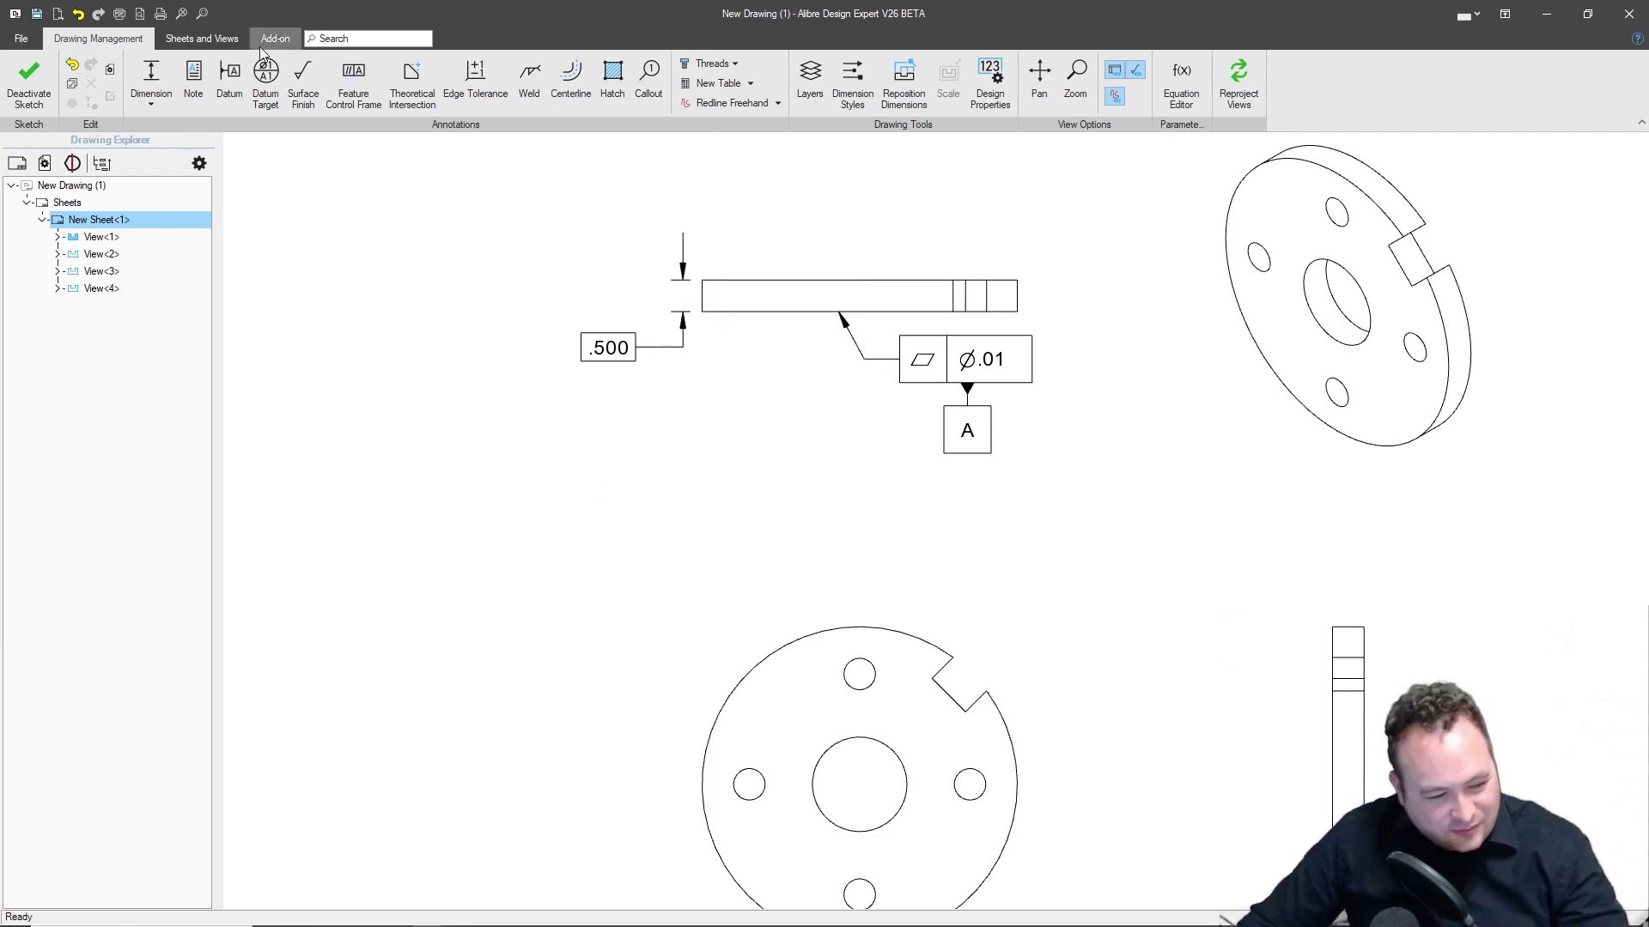
Set up a Profile of Surface frame with bent leader, tolerance .01 and datum A.
left_click(352, 89)
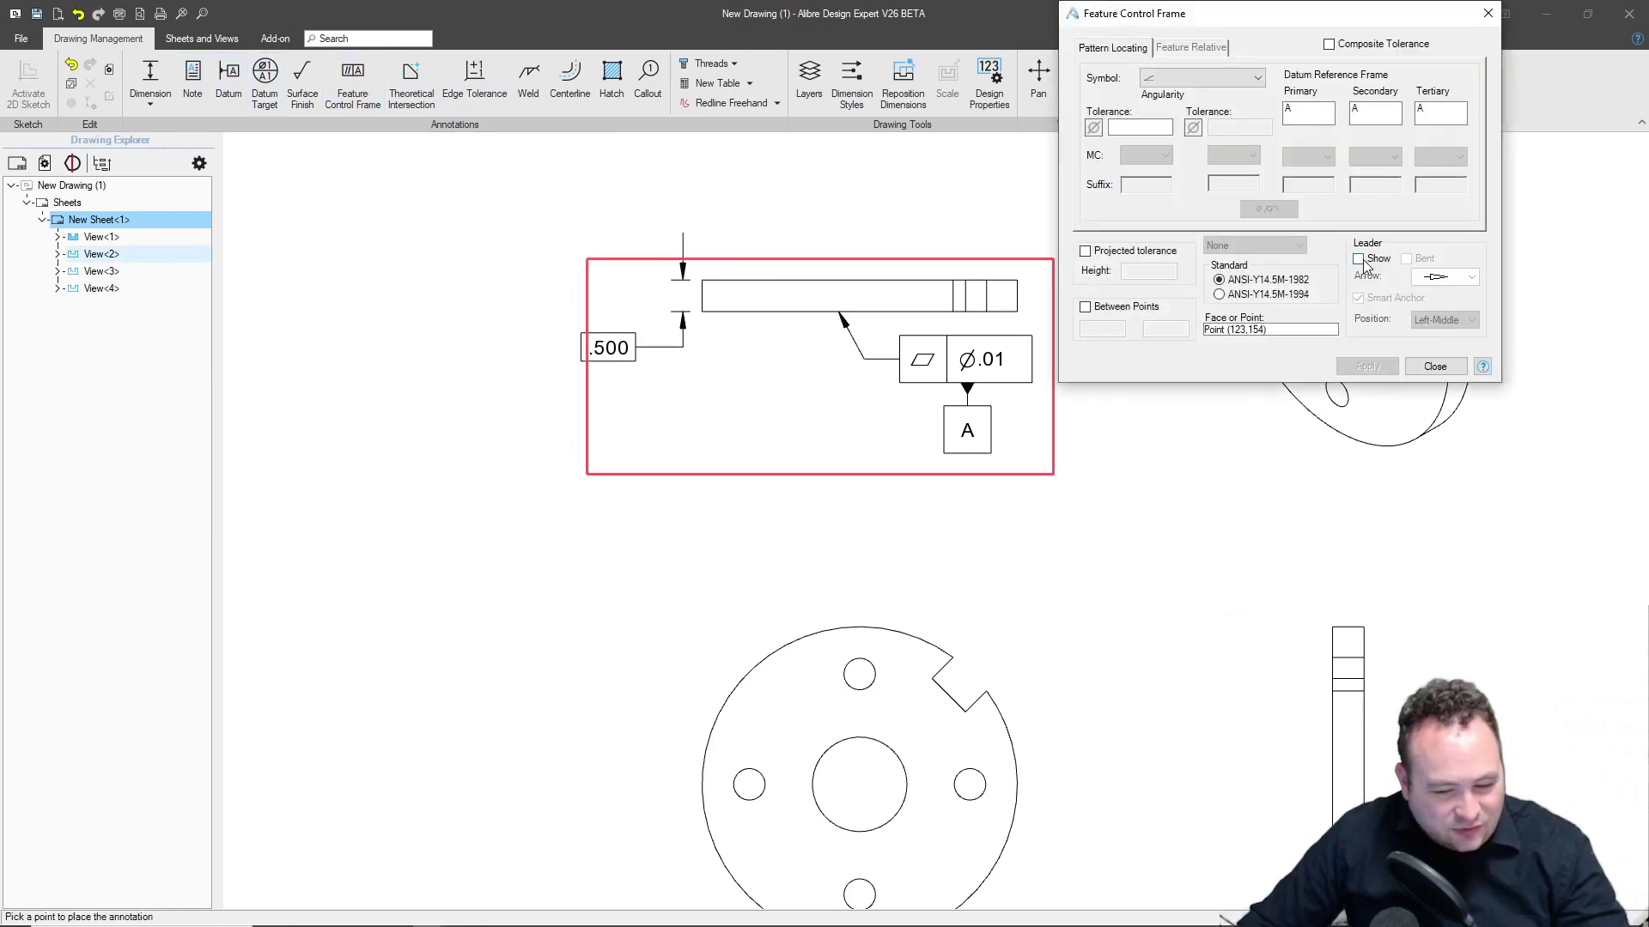
left_click(1358, 259)
left_click(1162, 79)
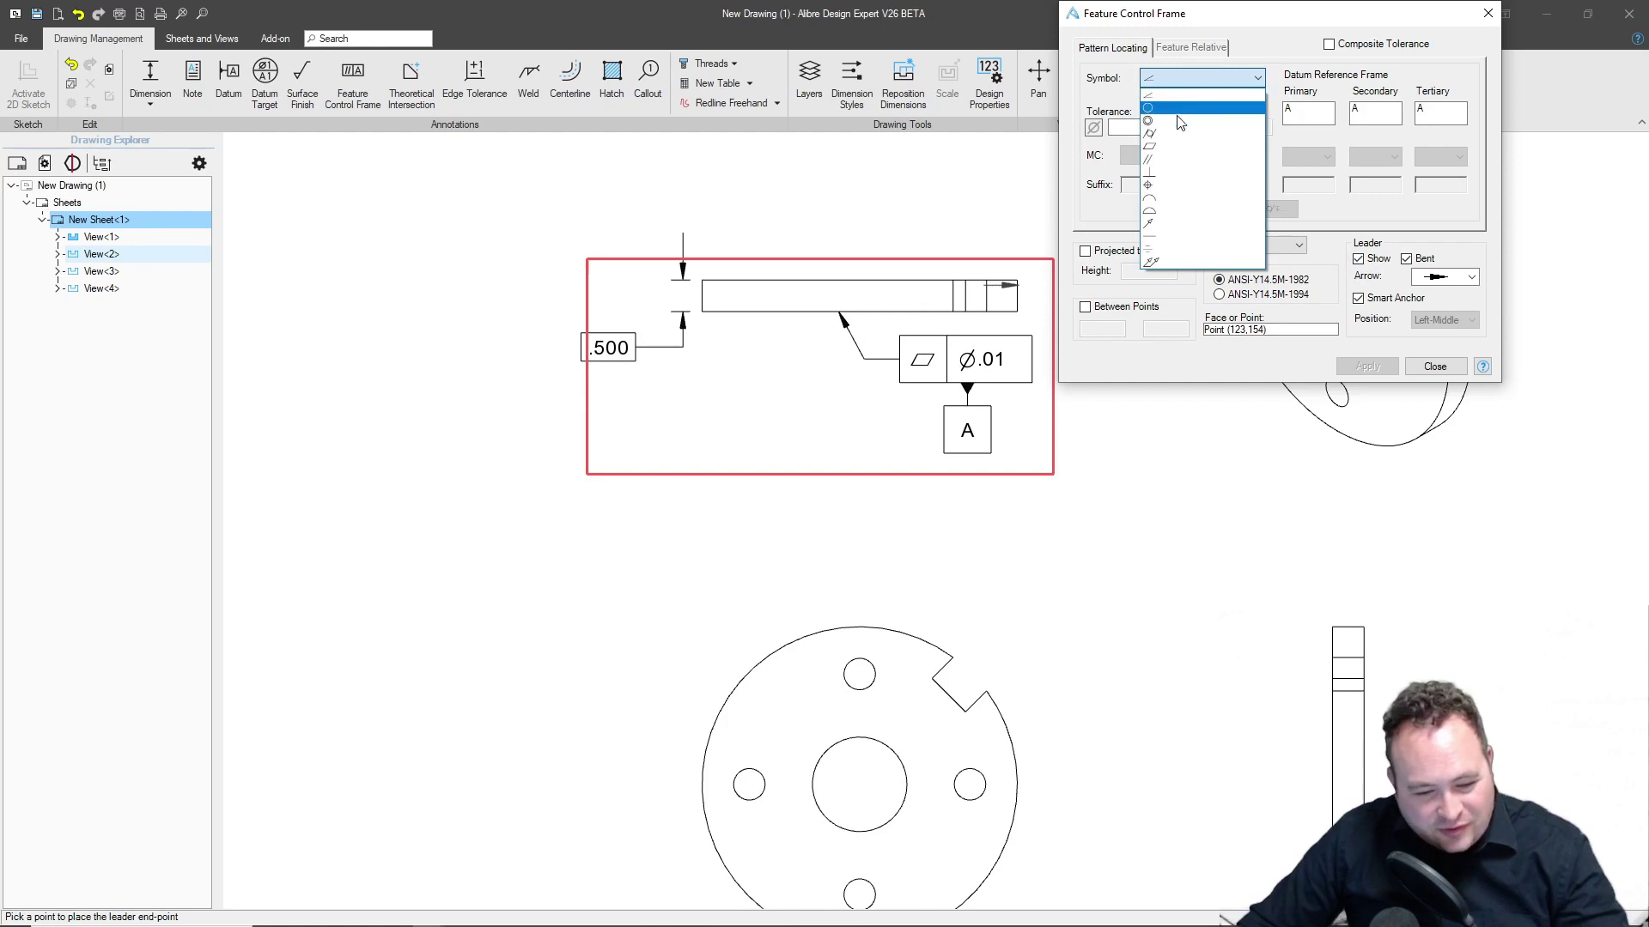
left_click(1173, 210)
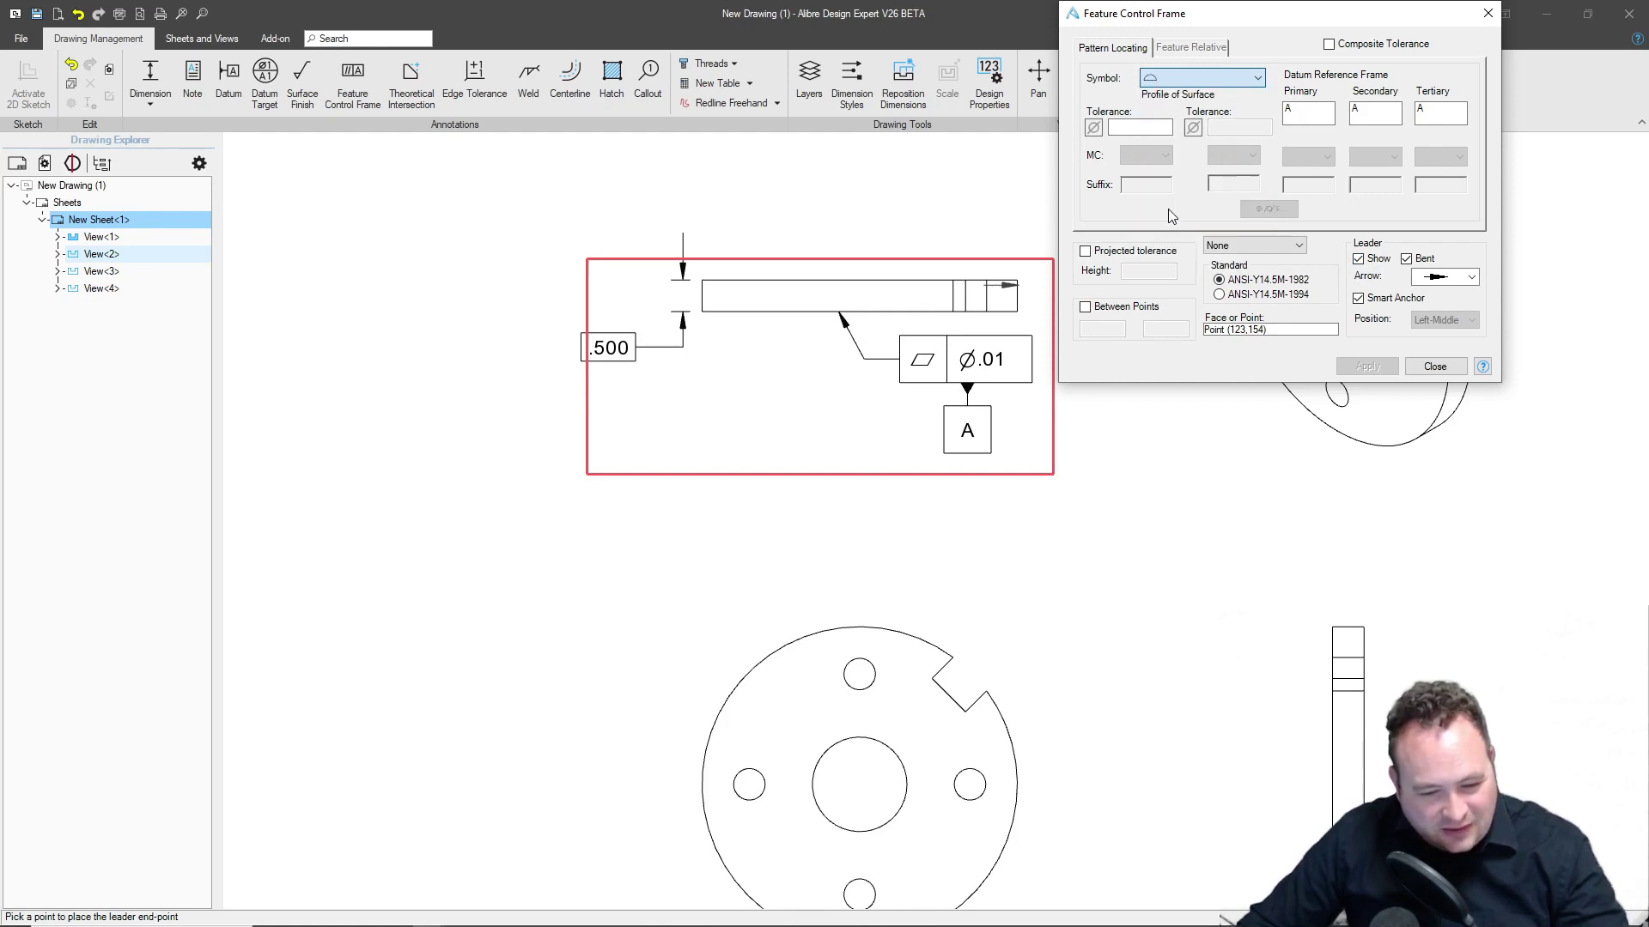
double_click(1374, 120)
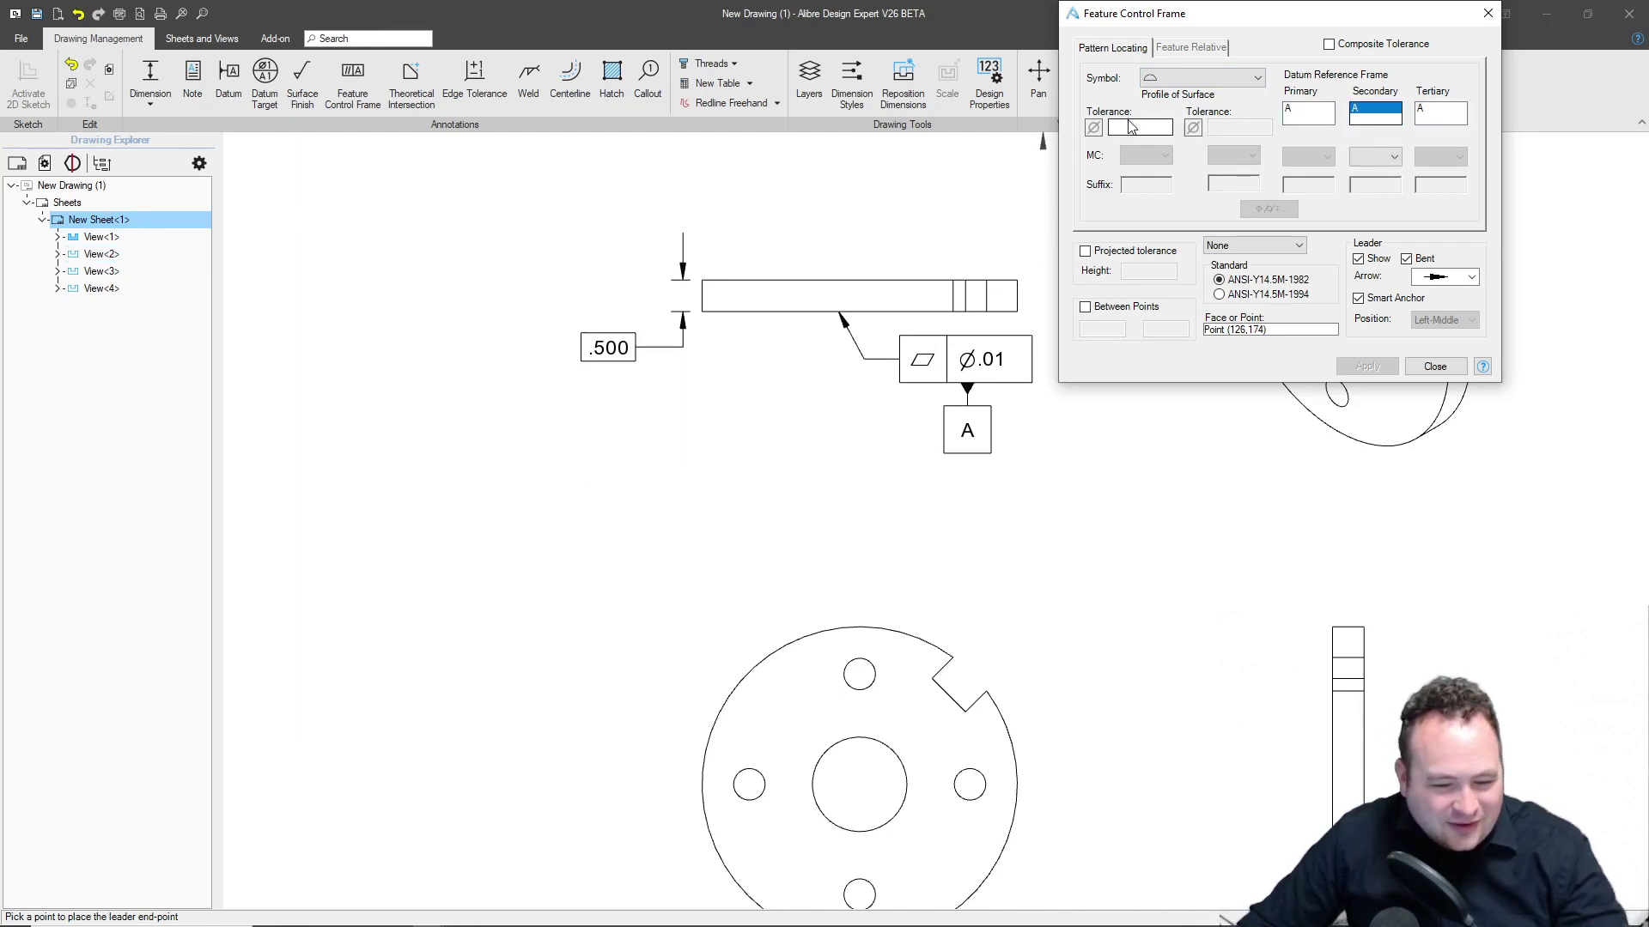
left_click(1138, 126)
type(".01")
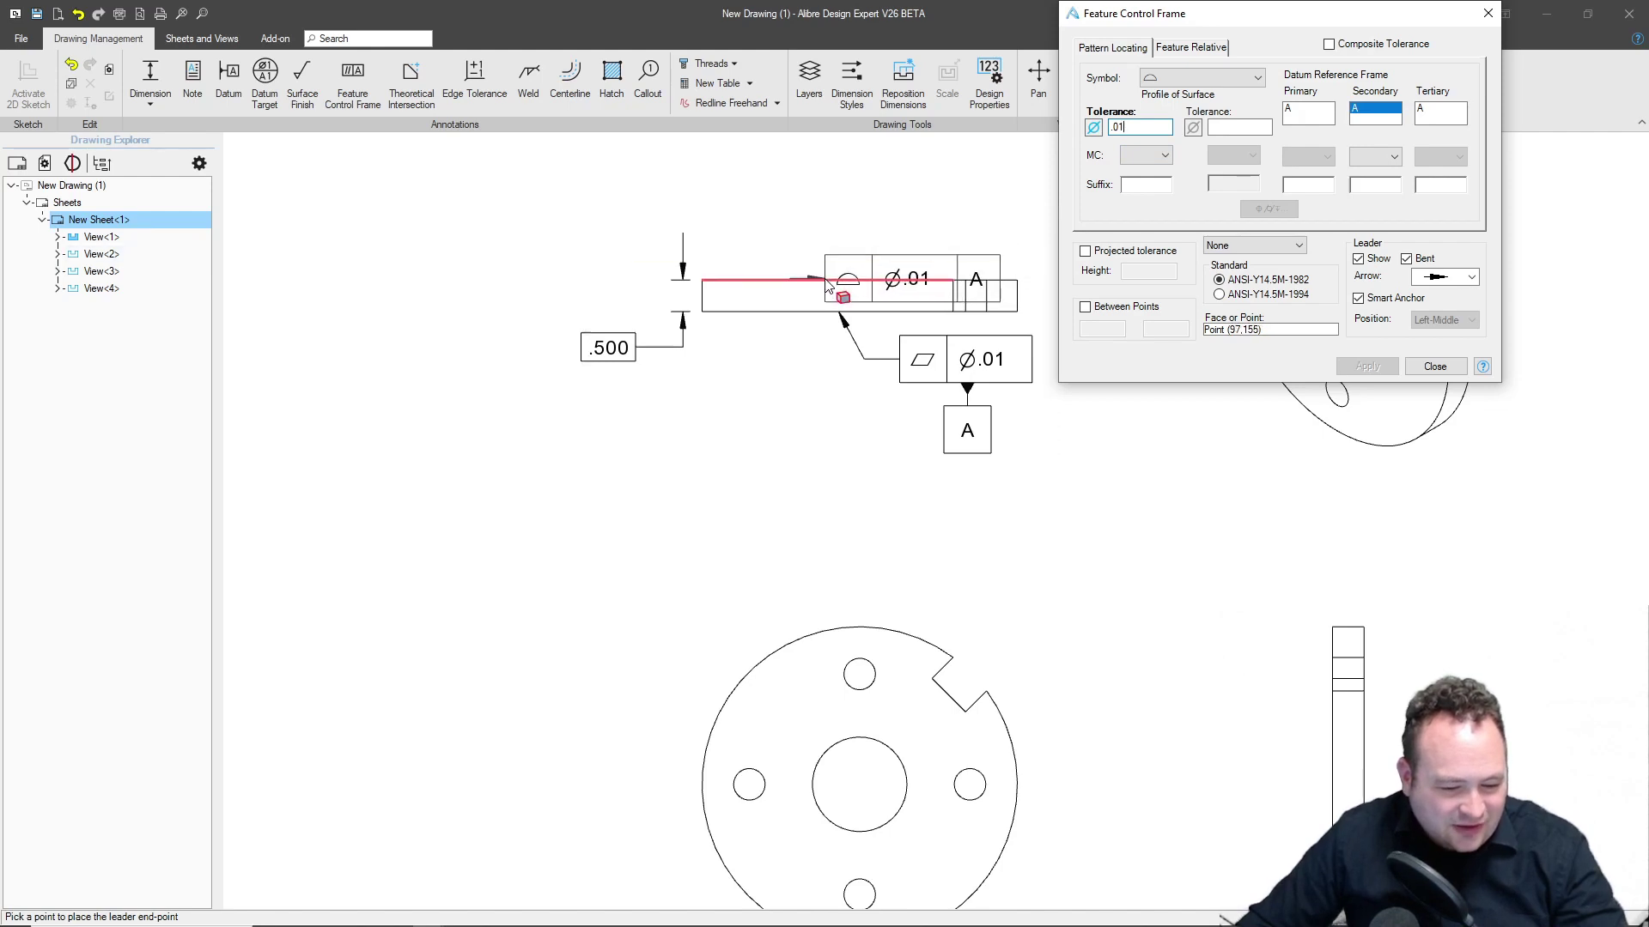
Lead the profile frame to the plate's top edge and place it above the right side.
left_click(828, 285)
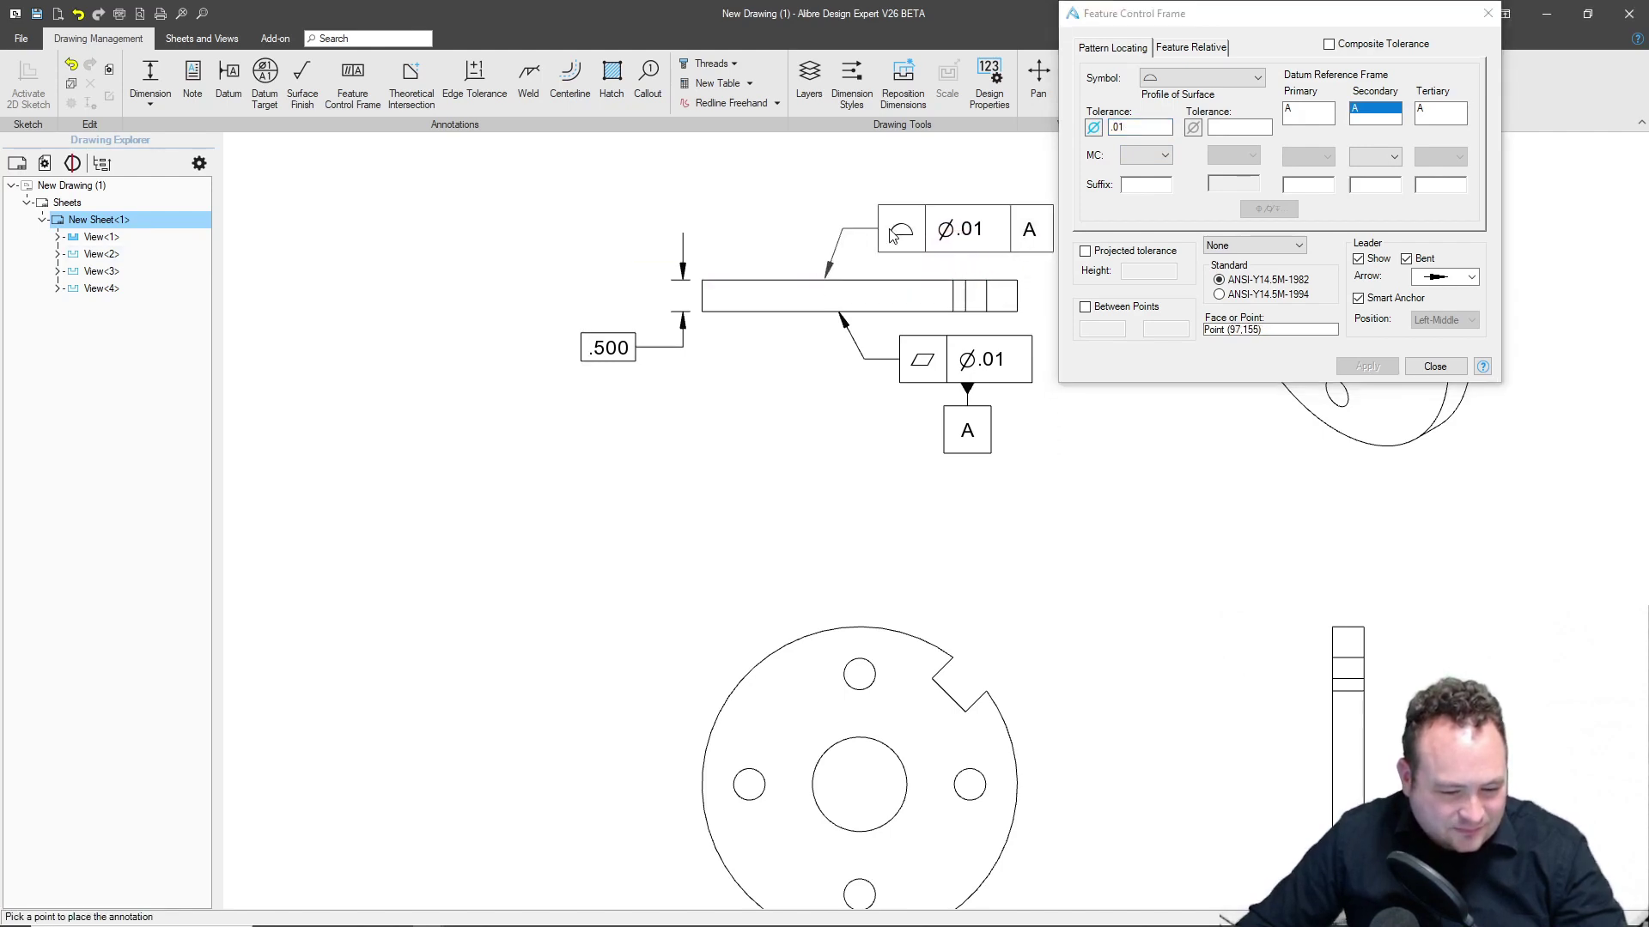
left_click(903, 235)
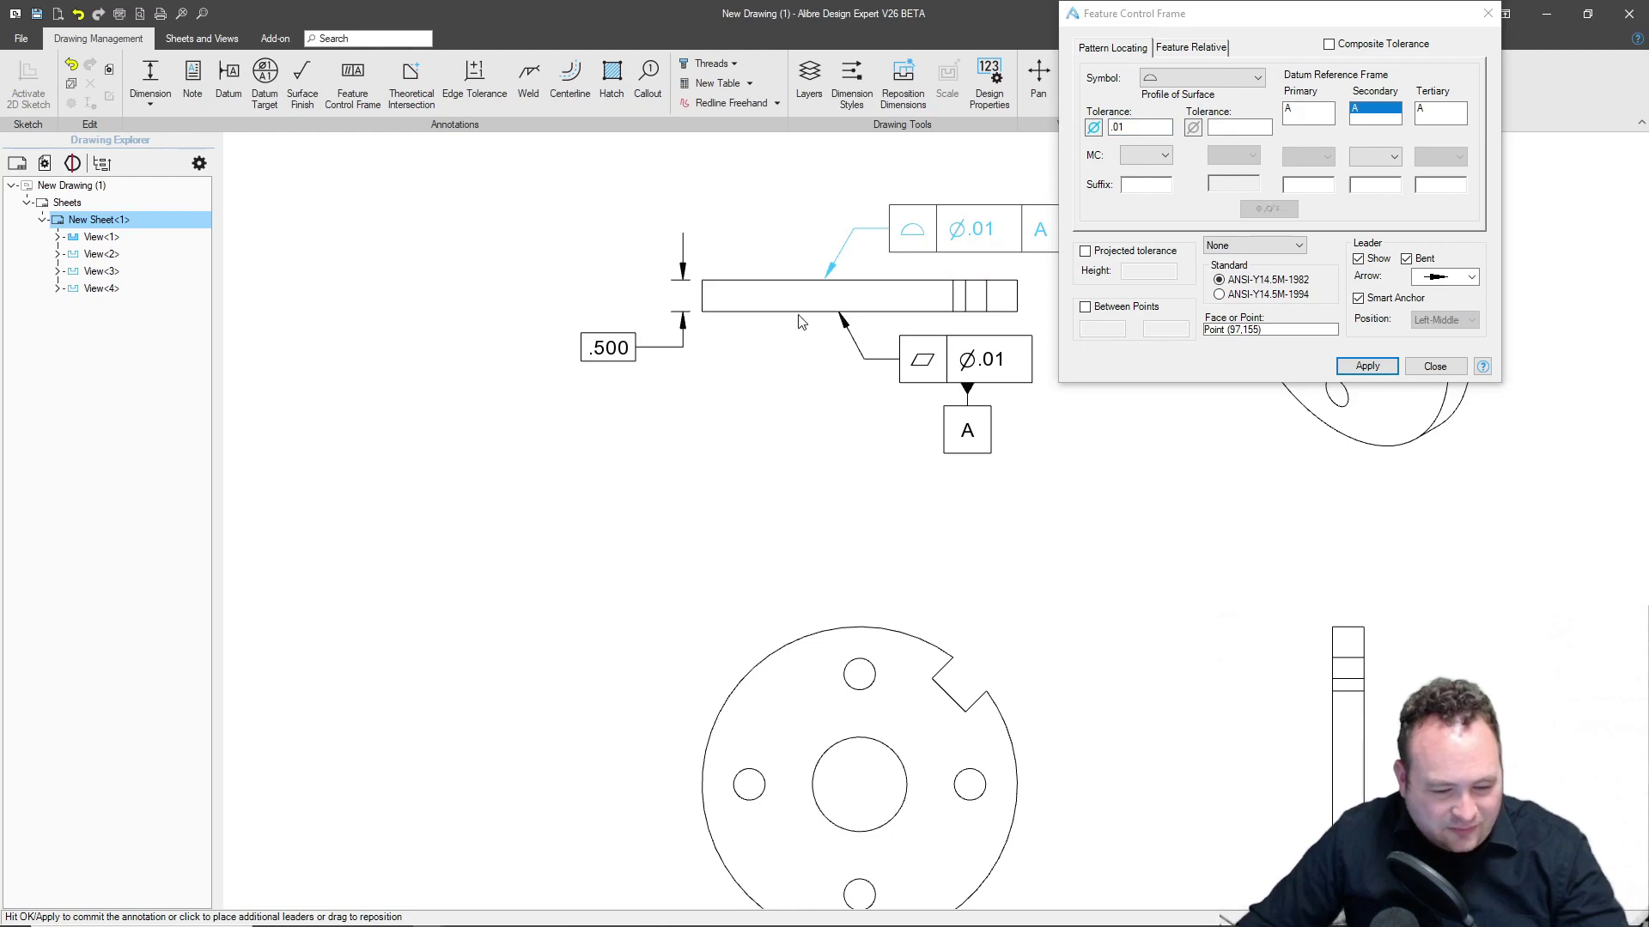
left_click(1367, 367)
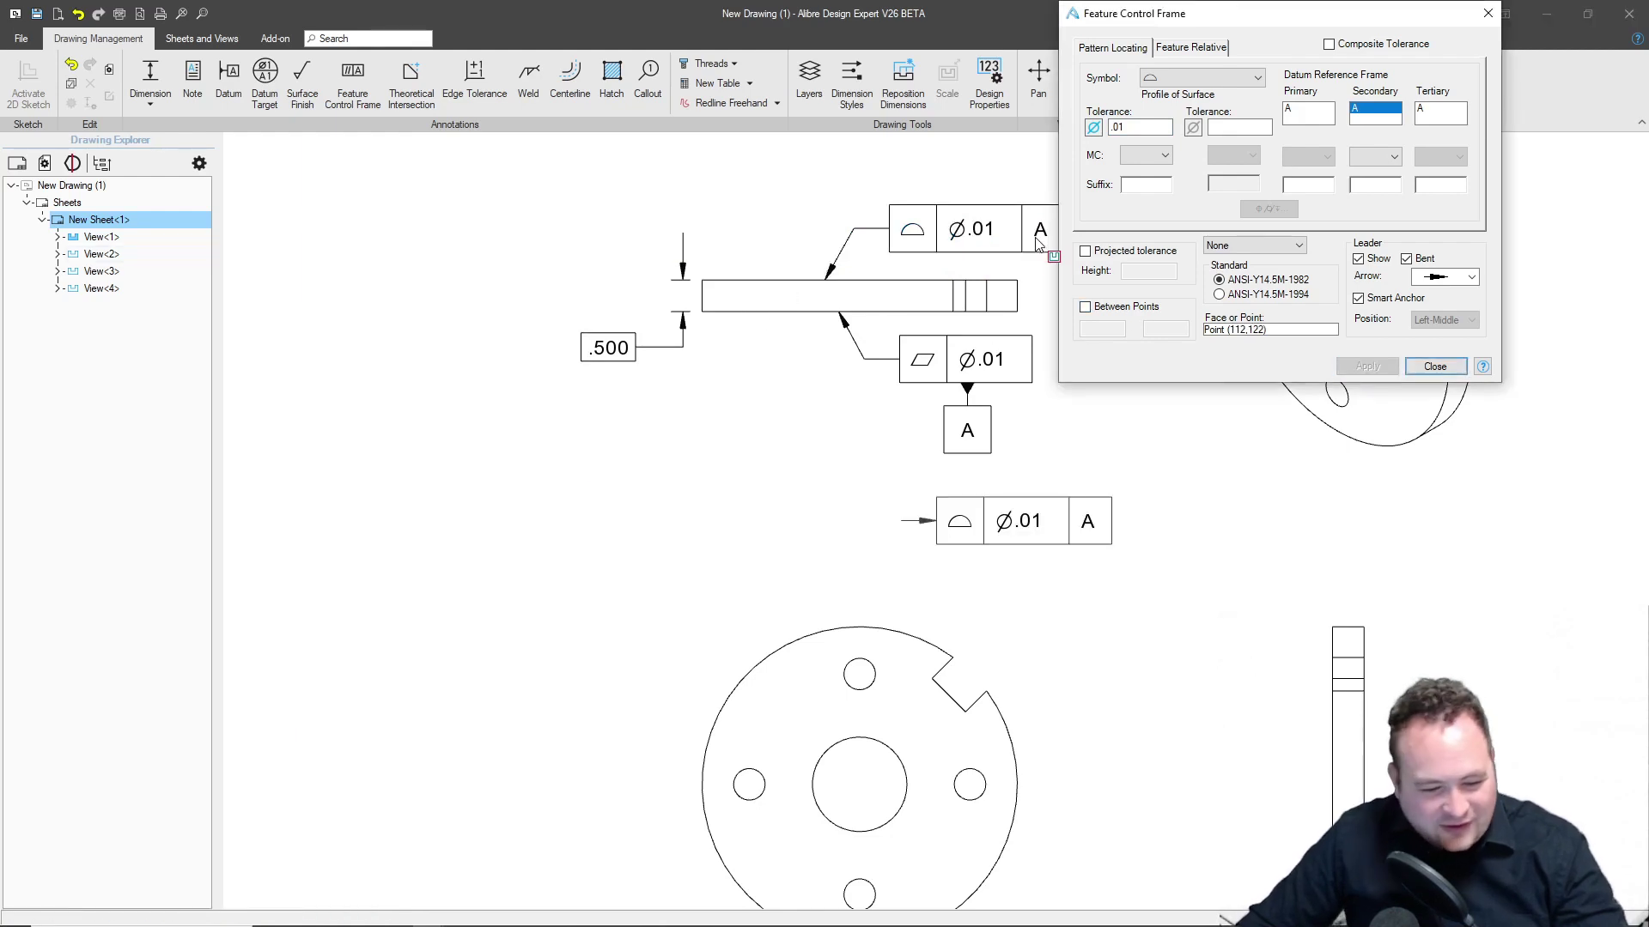
left_click(1435, 367)
scroll(896, 397, "down", 3)
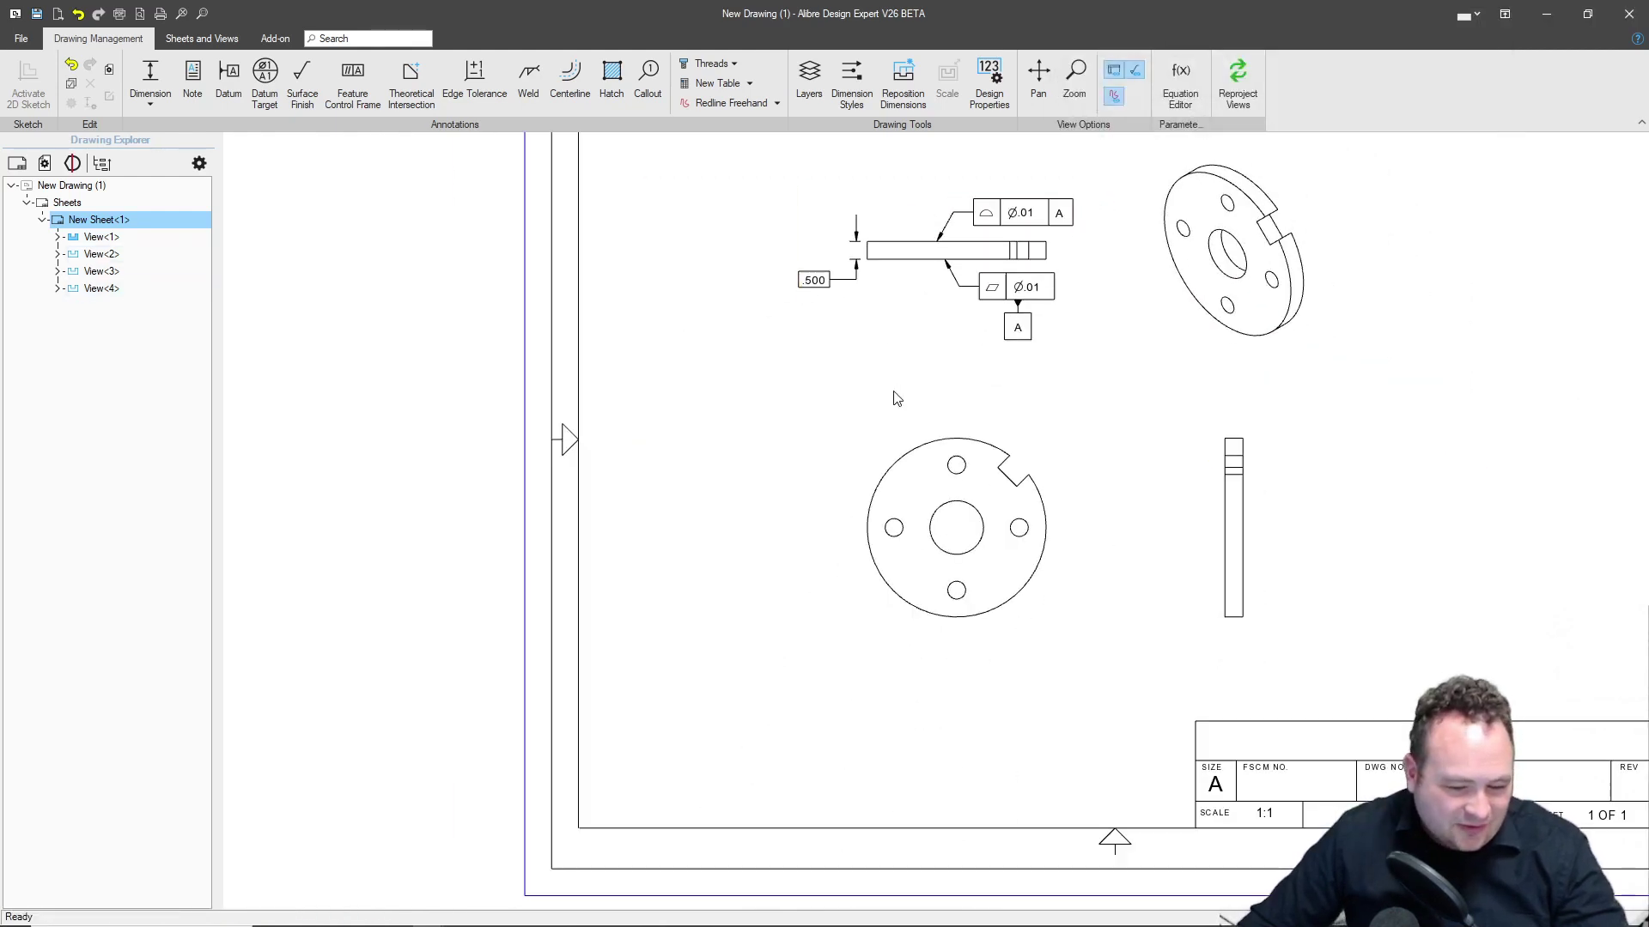
scroll(936, 503, "up", 3)
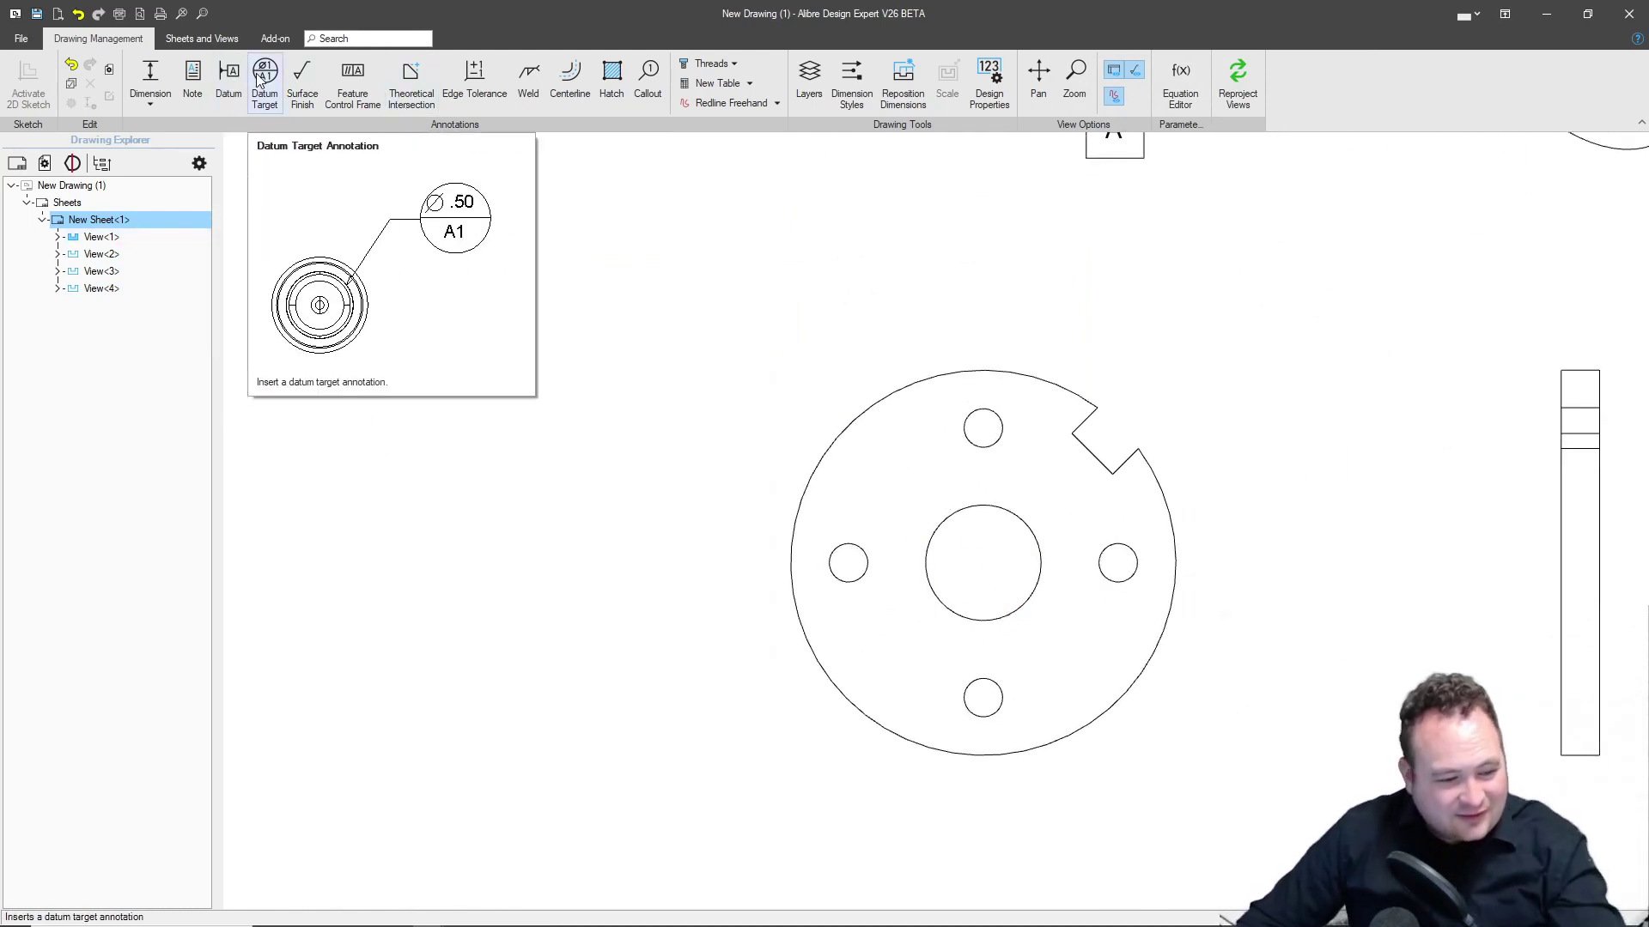
Set up a Perpendicularity frame with tolerance Ø.005 at maximum material condition.
left_click(353, 78)
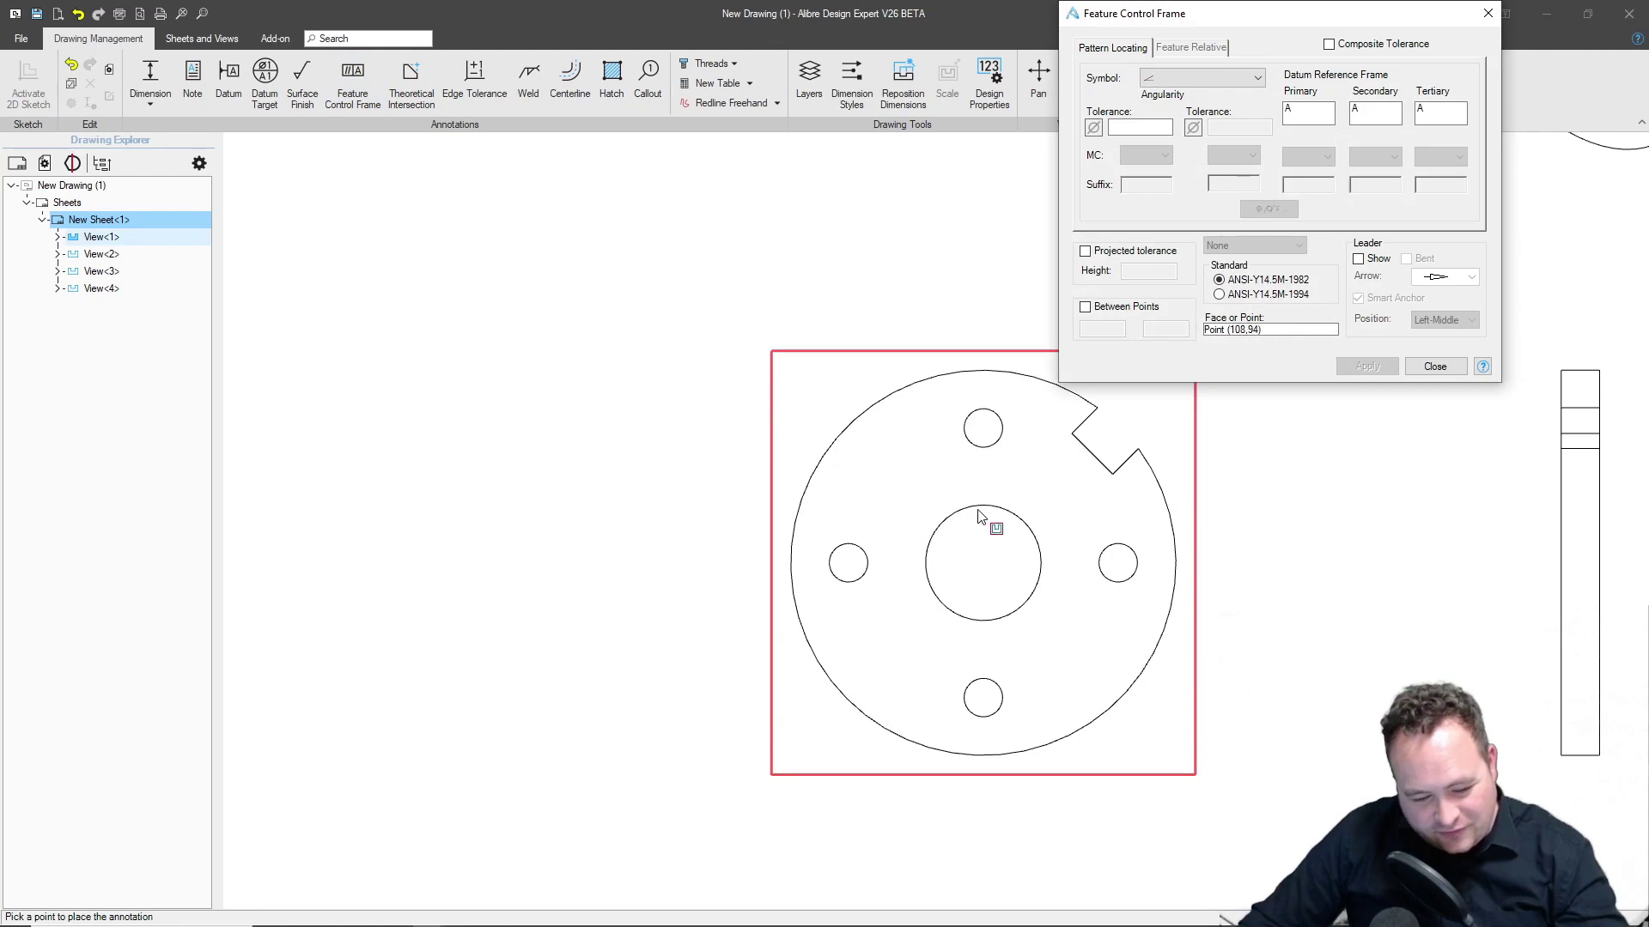
left_click(1223, 81)
left_click(1185, 173)
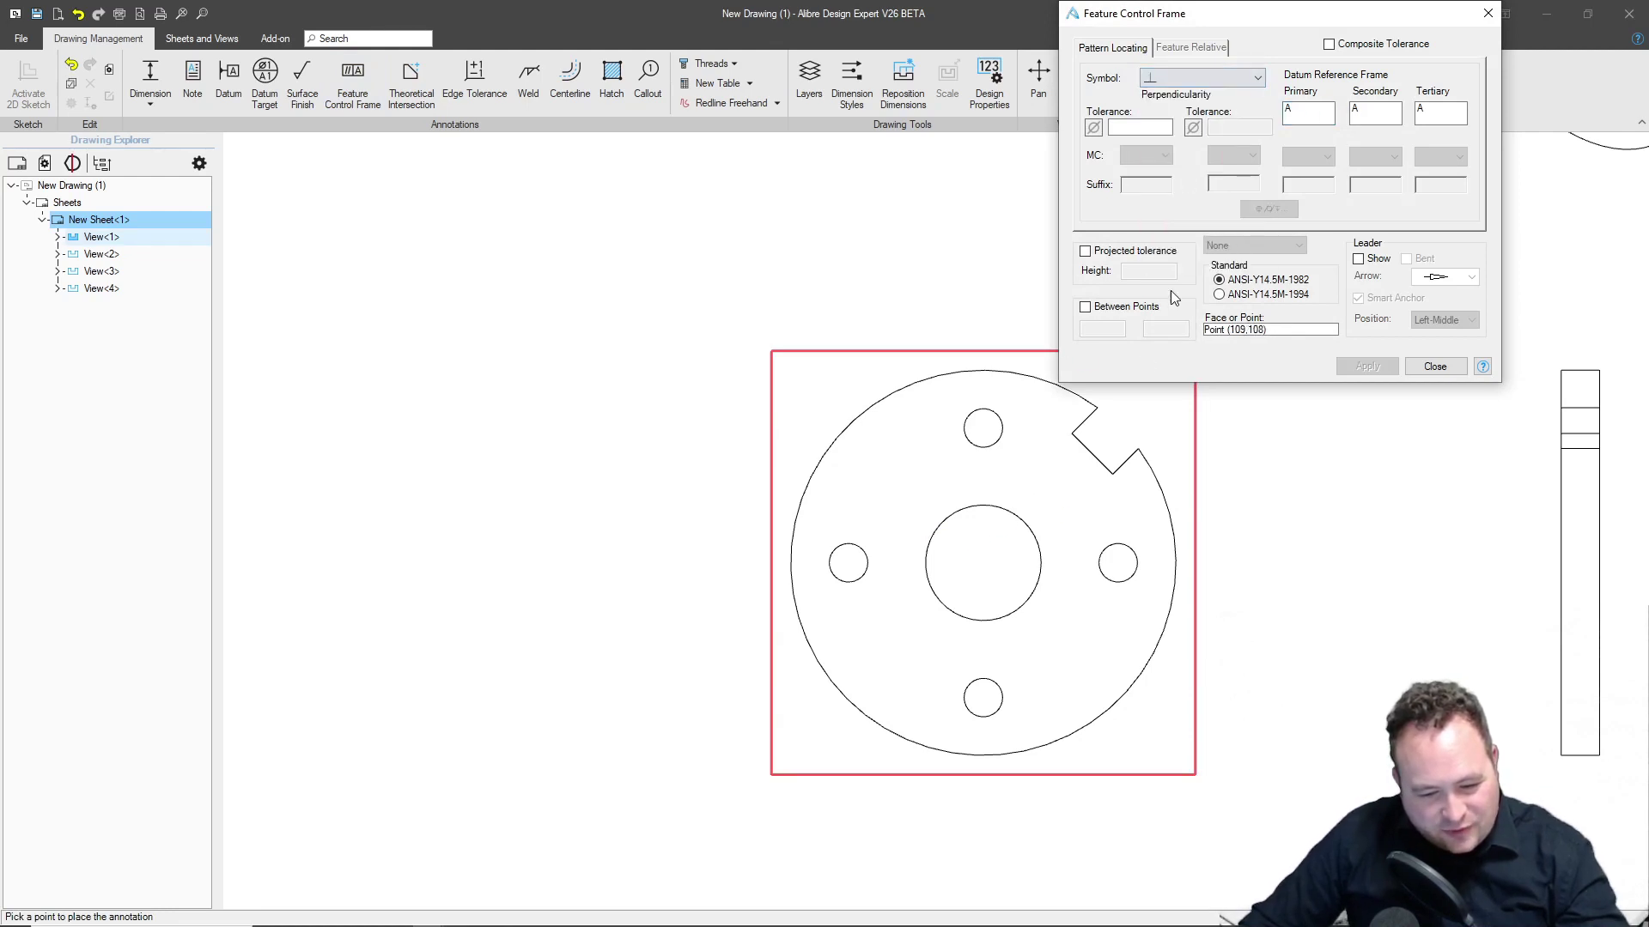
left_click(1137, 126)
type(".01")
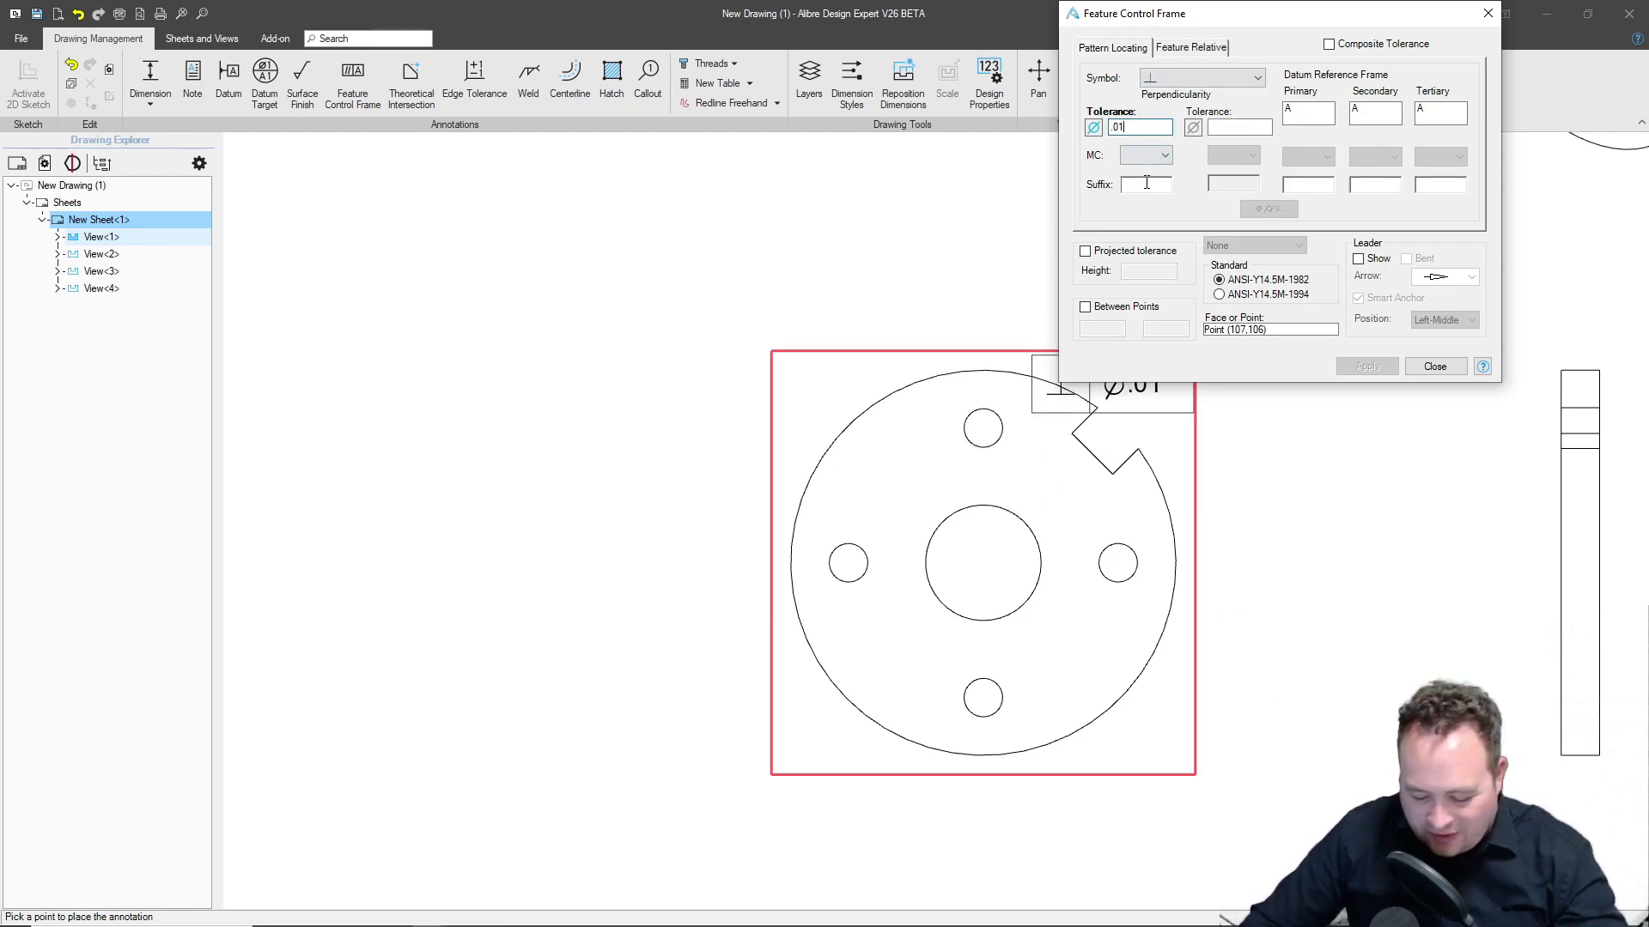
type("5")
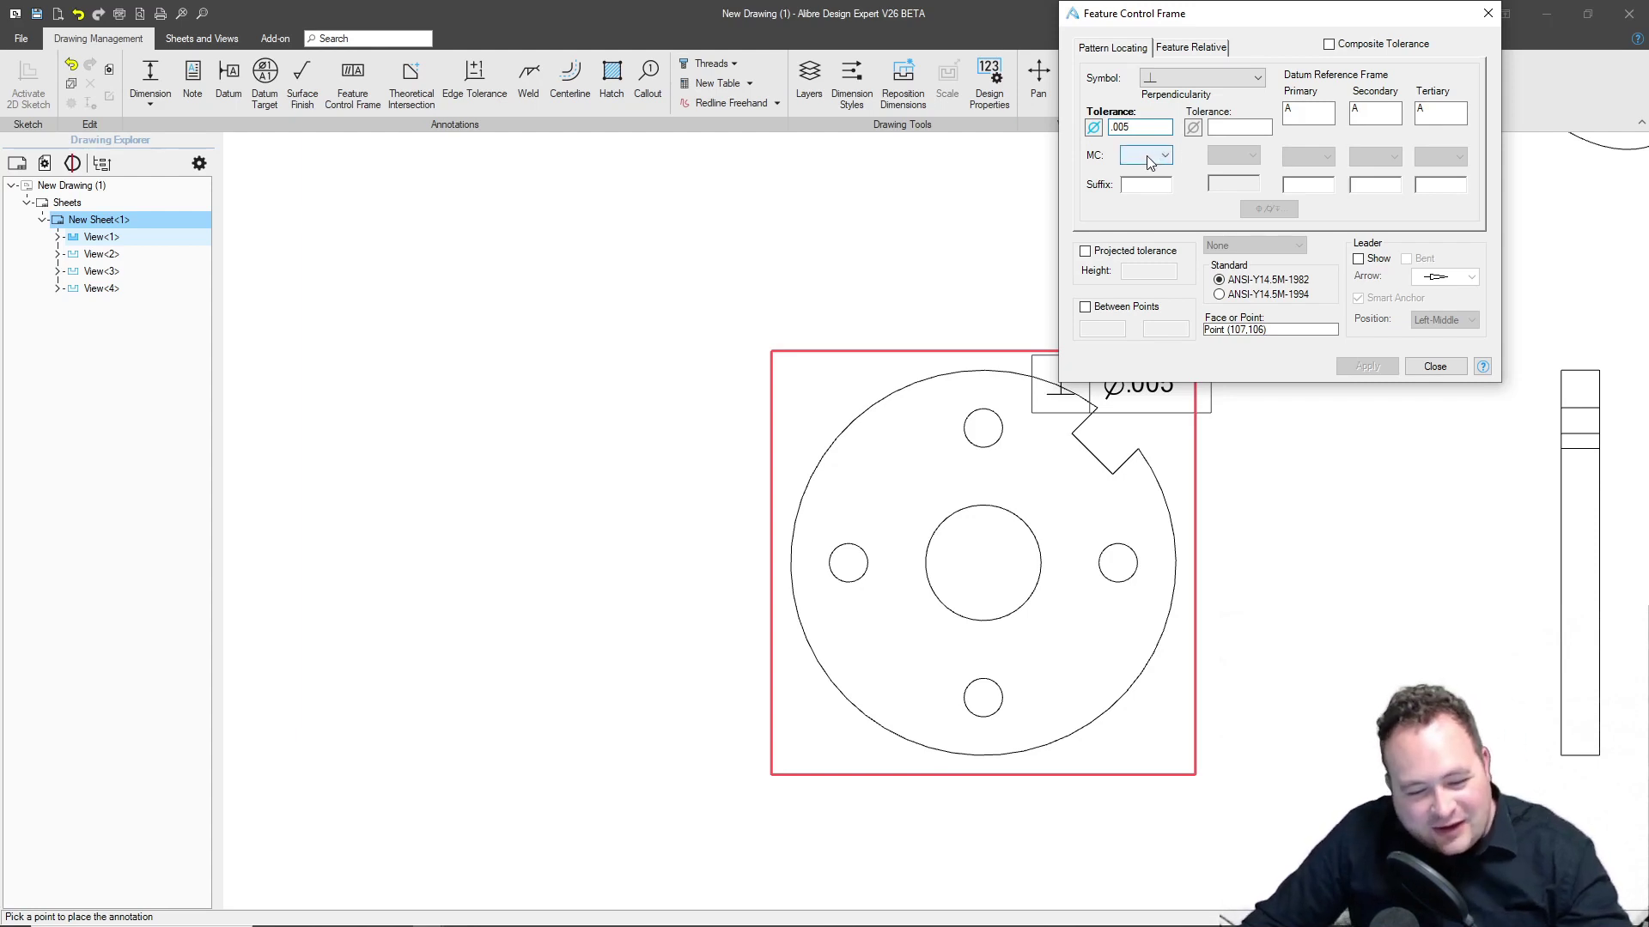
left_click(1146, 157)
left_click(1149, 194)
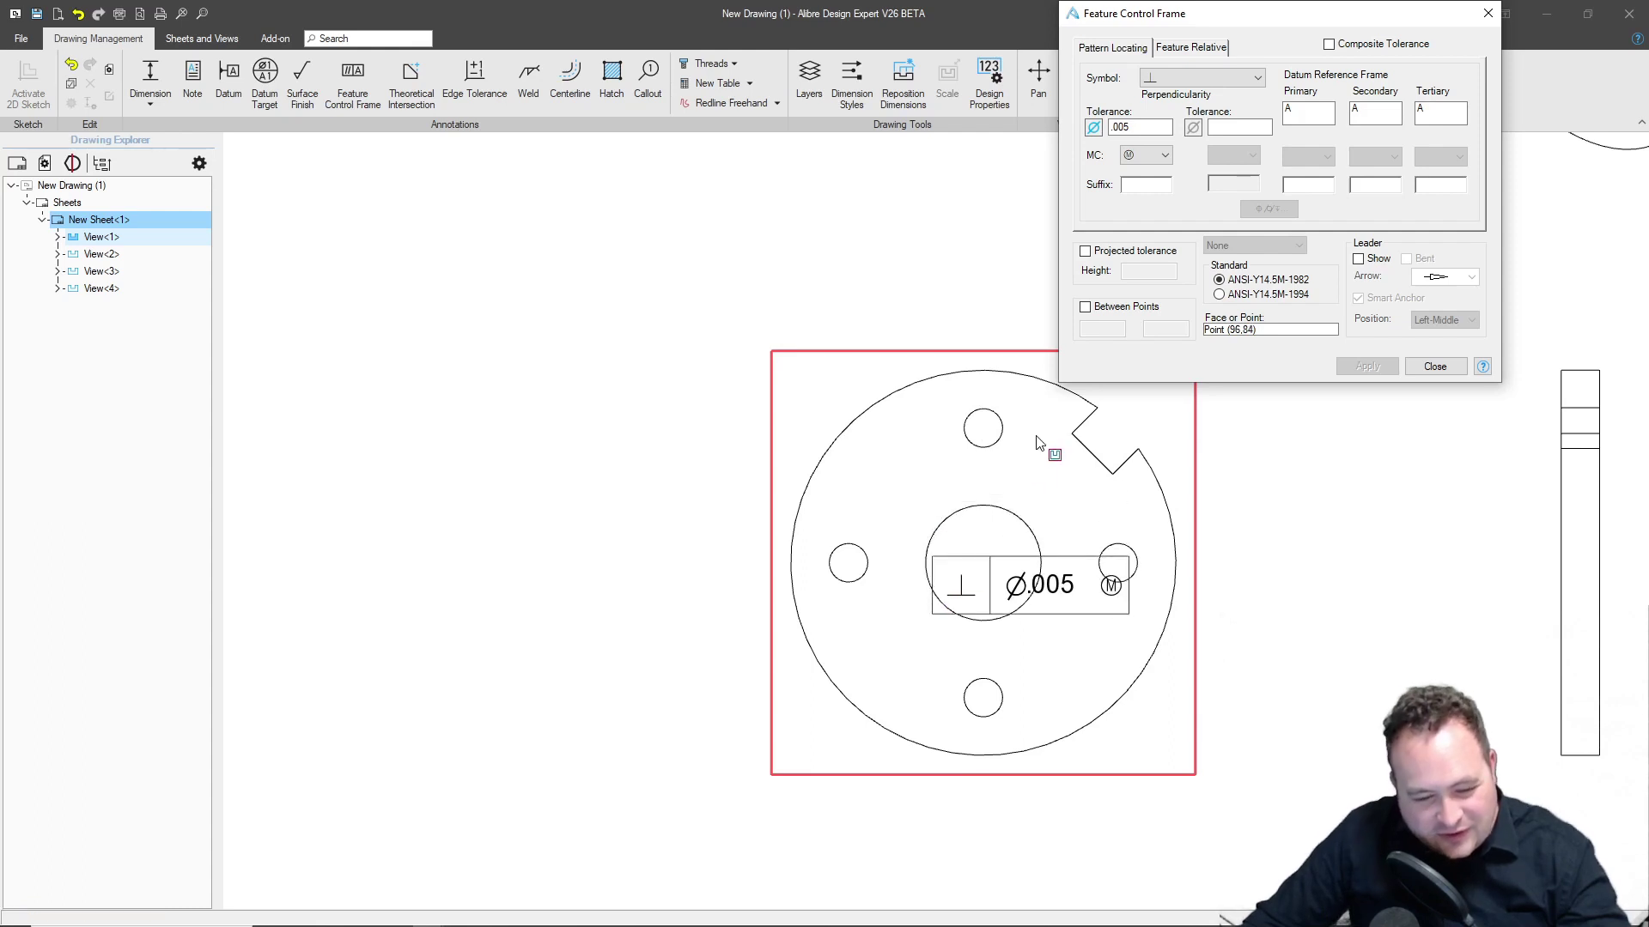
Lead the perpendicularity frame to the centre bore and place it left of the plate.
left_click(1358, 258)
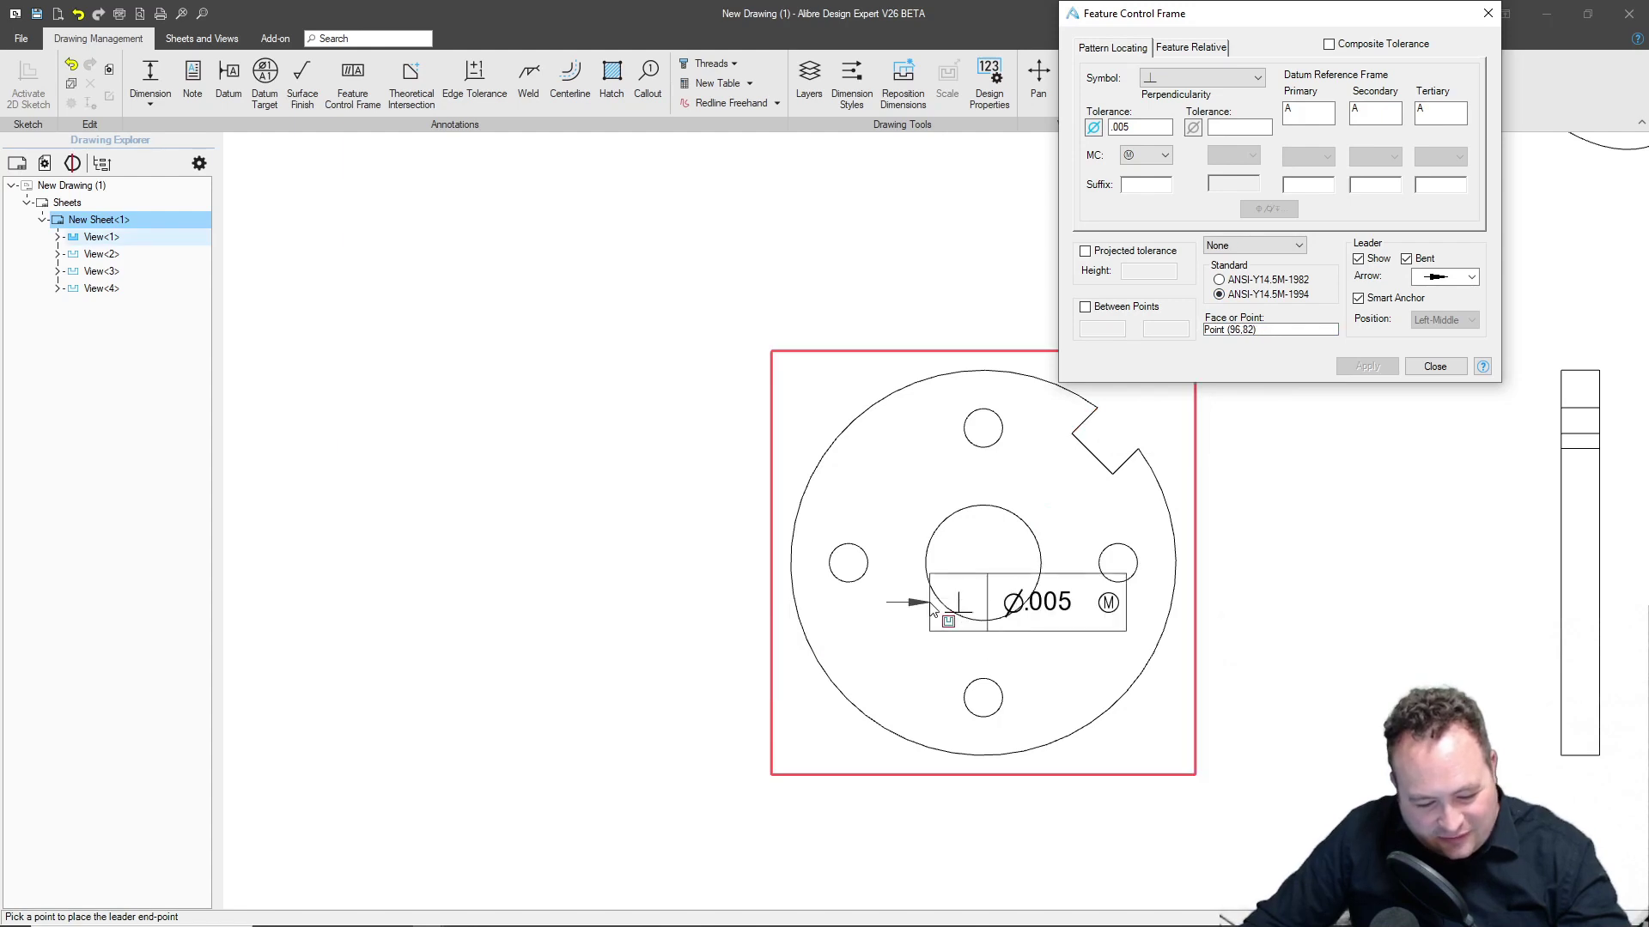
left_click(942, 608)
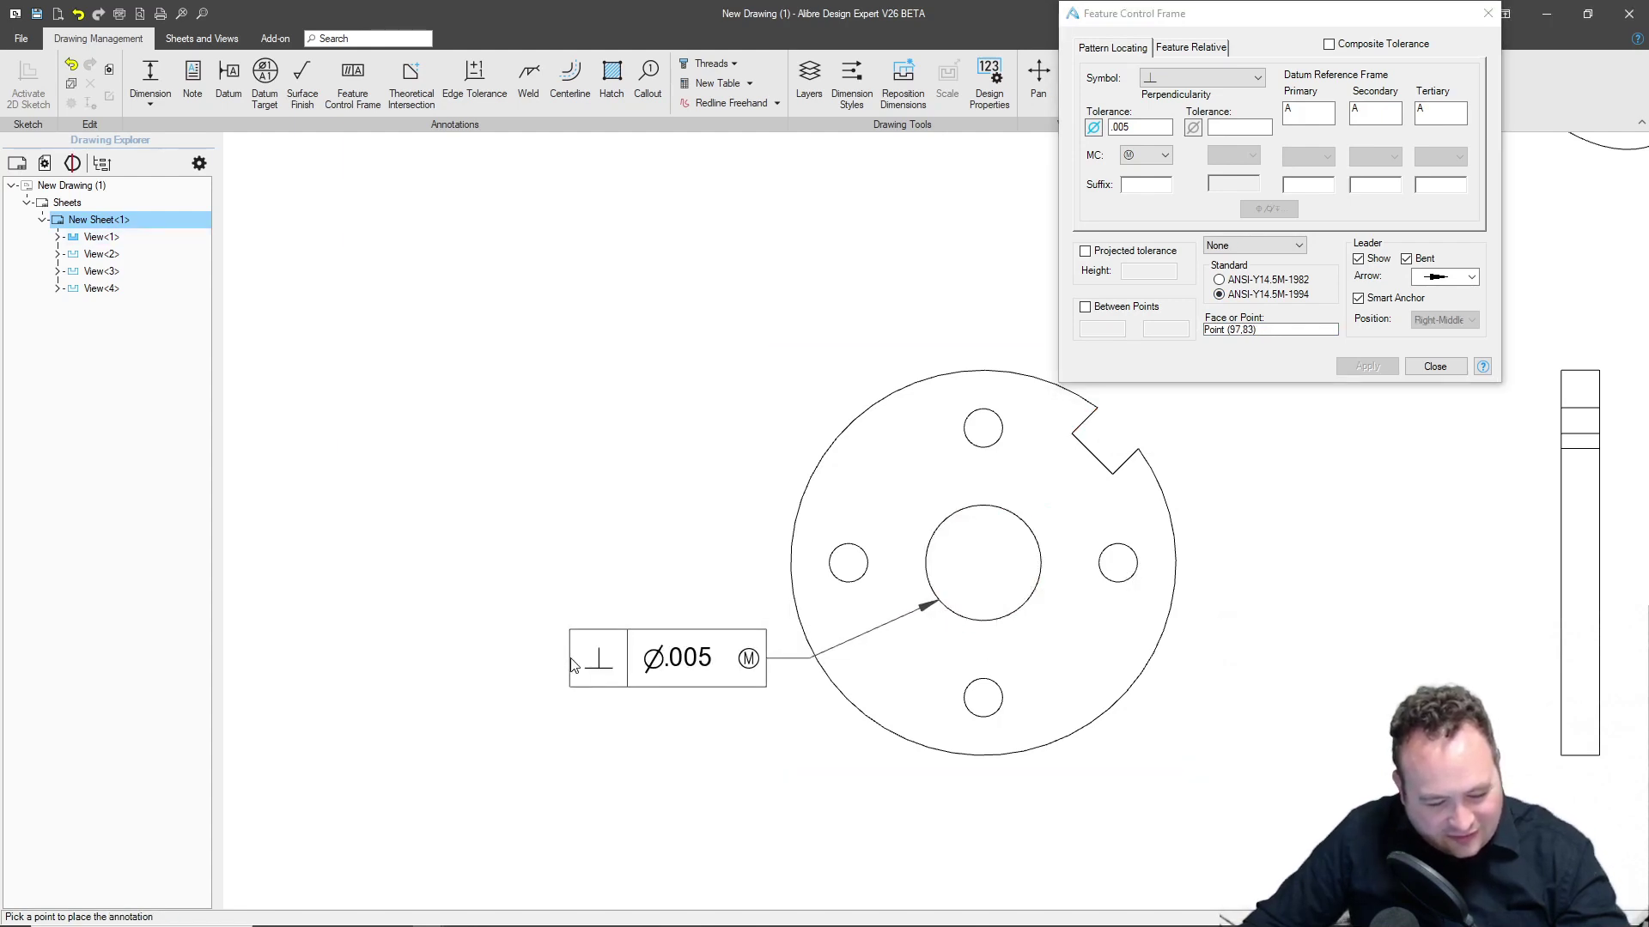
left_click(575, 668)
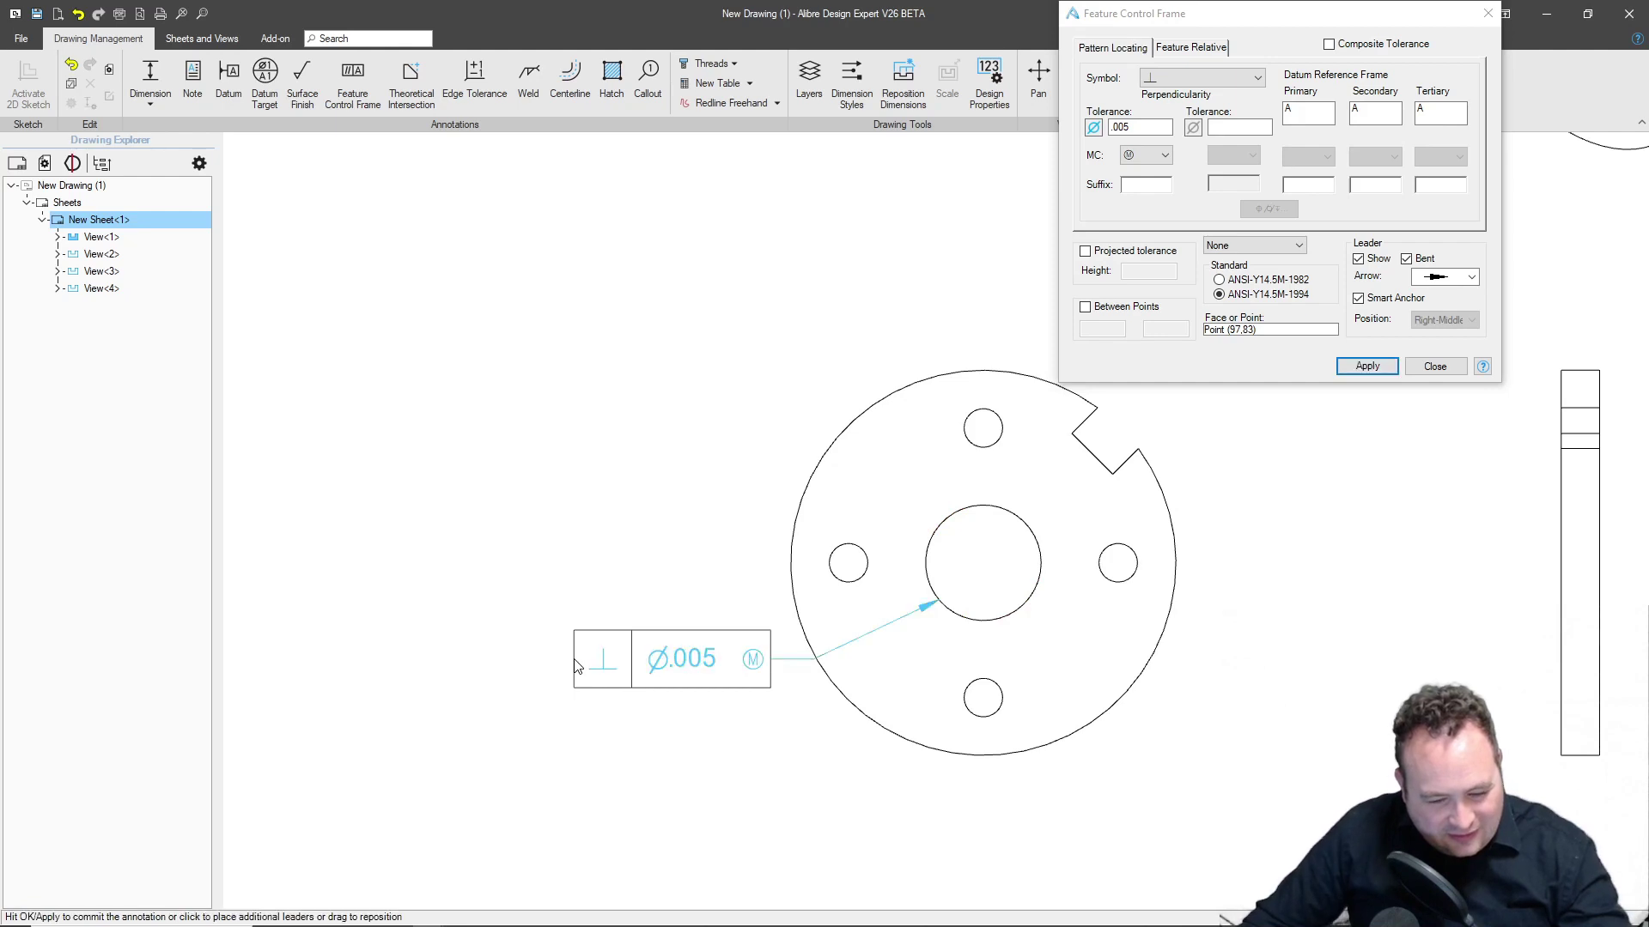
left_click(1366, 365)
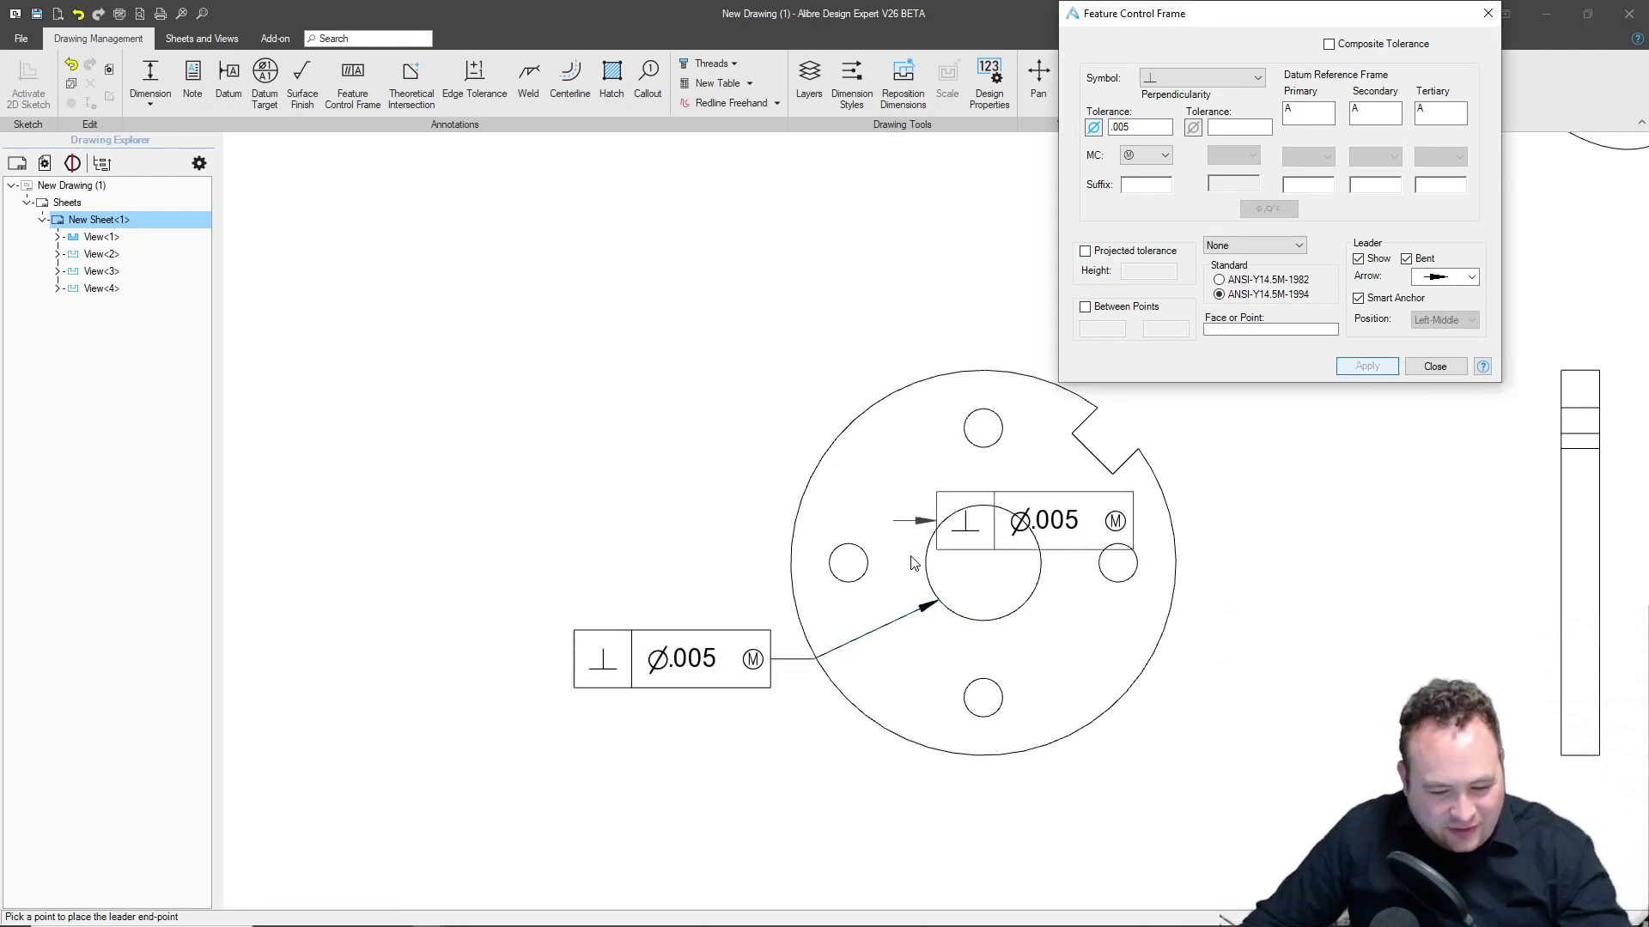
key("Escape")
Make datum A the perpendicularity frame's primary reference and move it down-left.
left_click(674, 659)
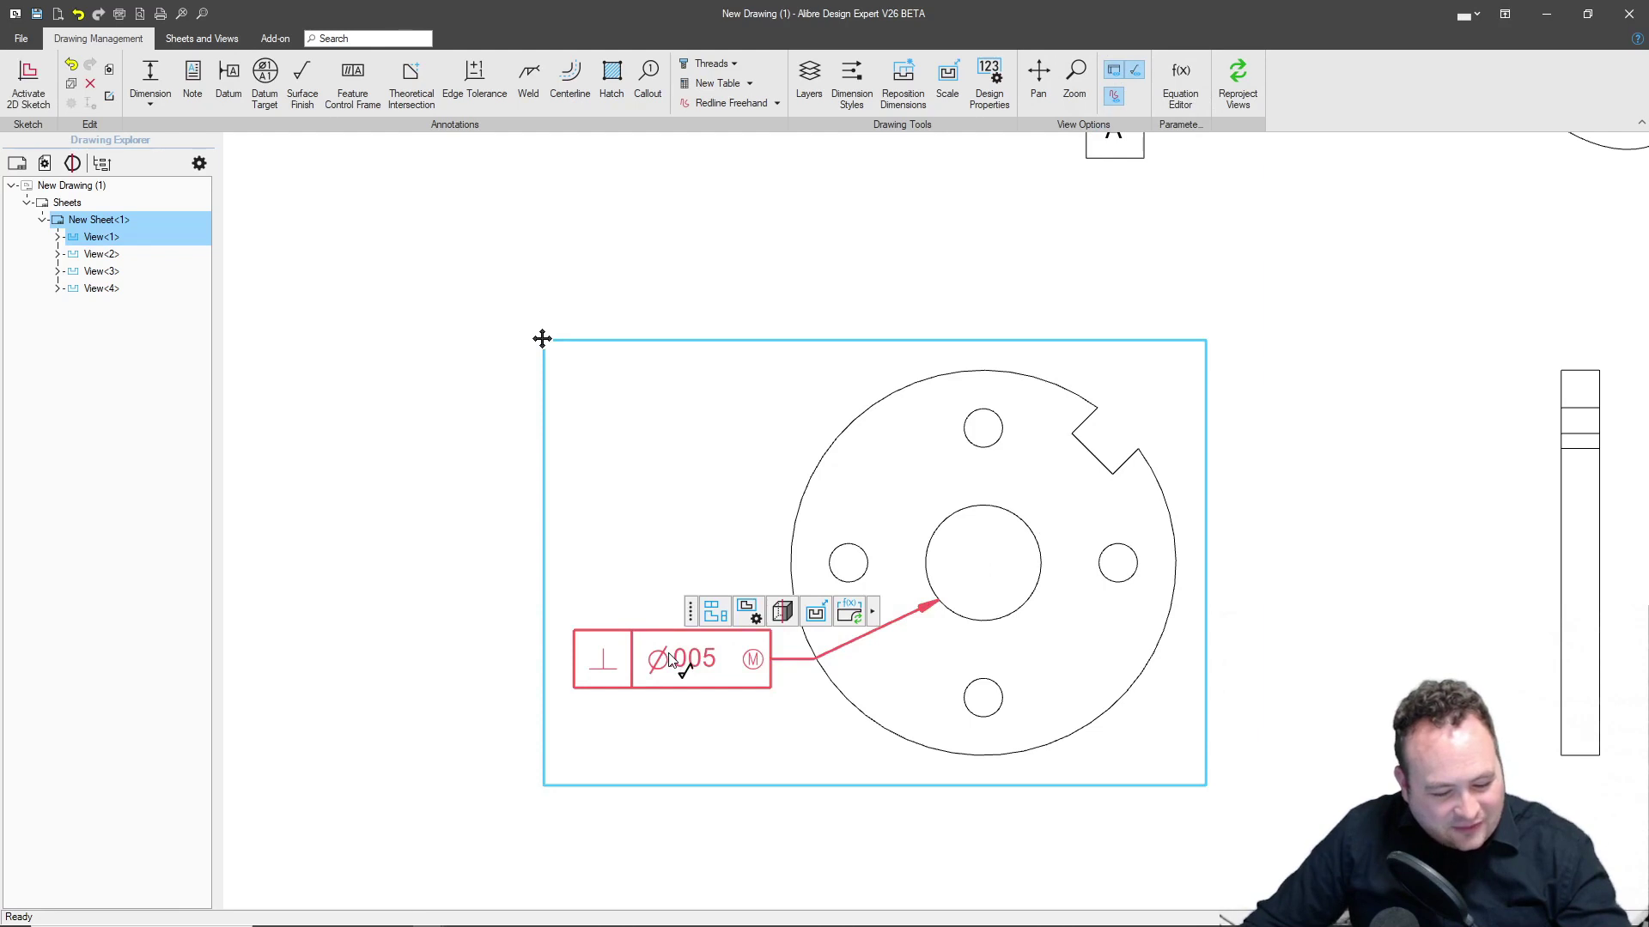
double_click(672, 660)
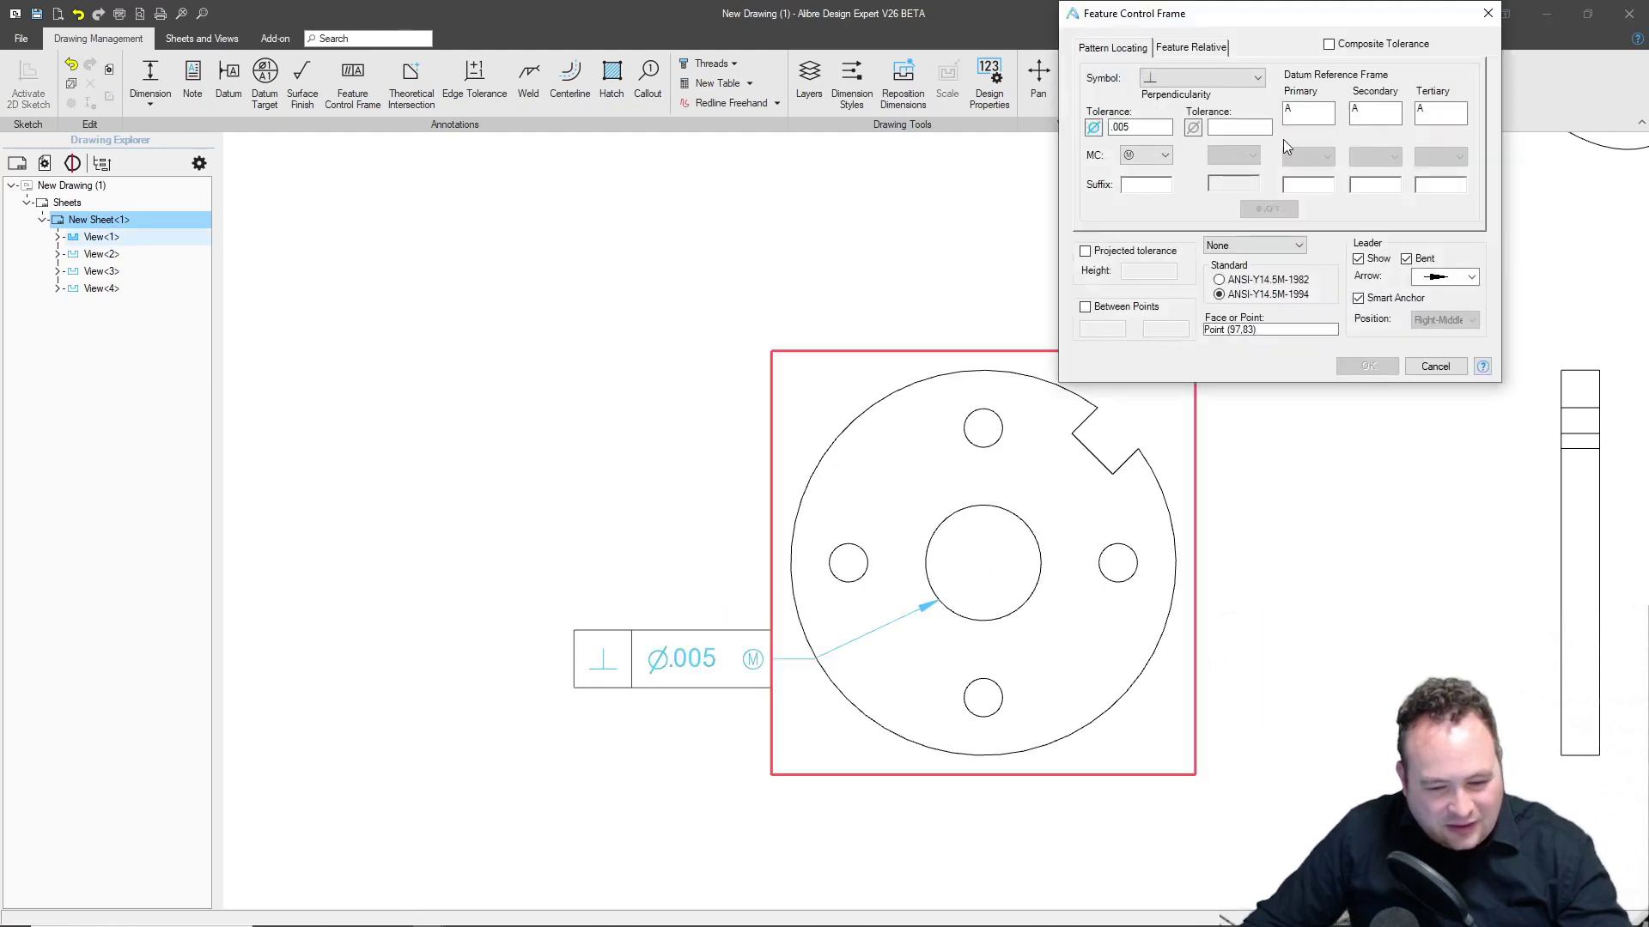
left_click(1299, 112)
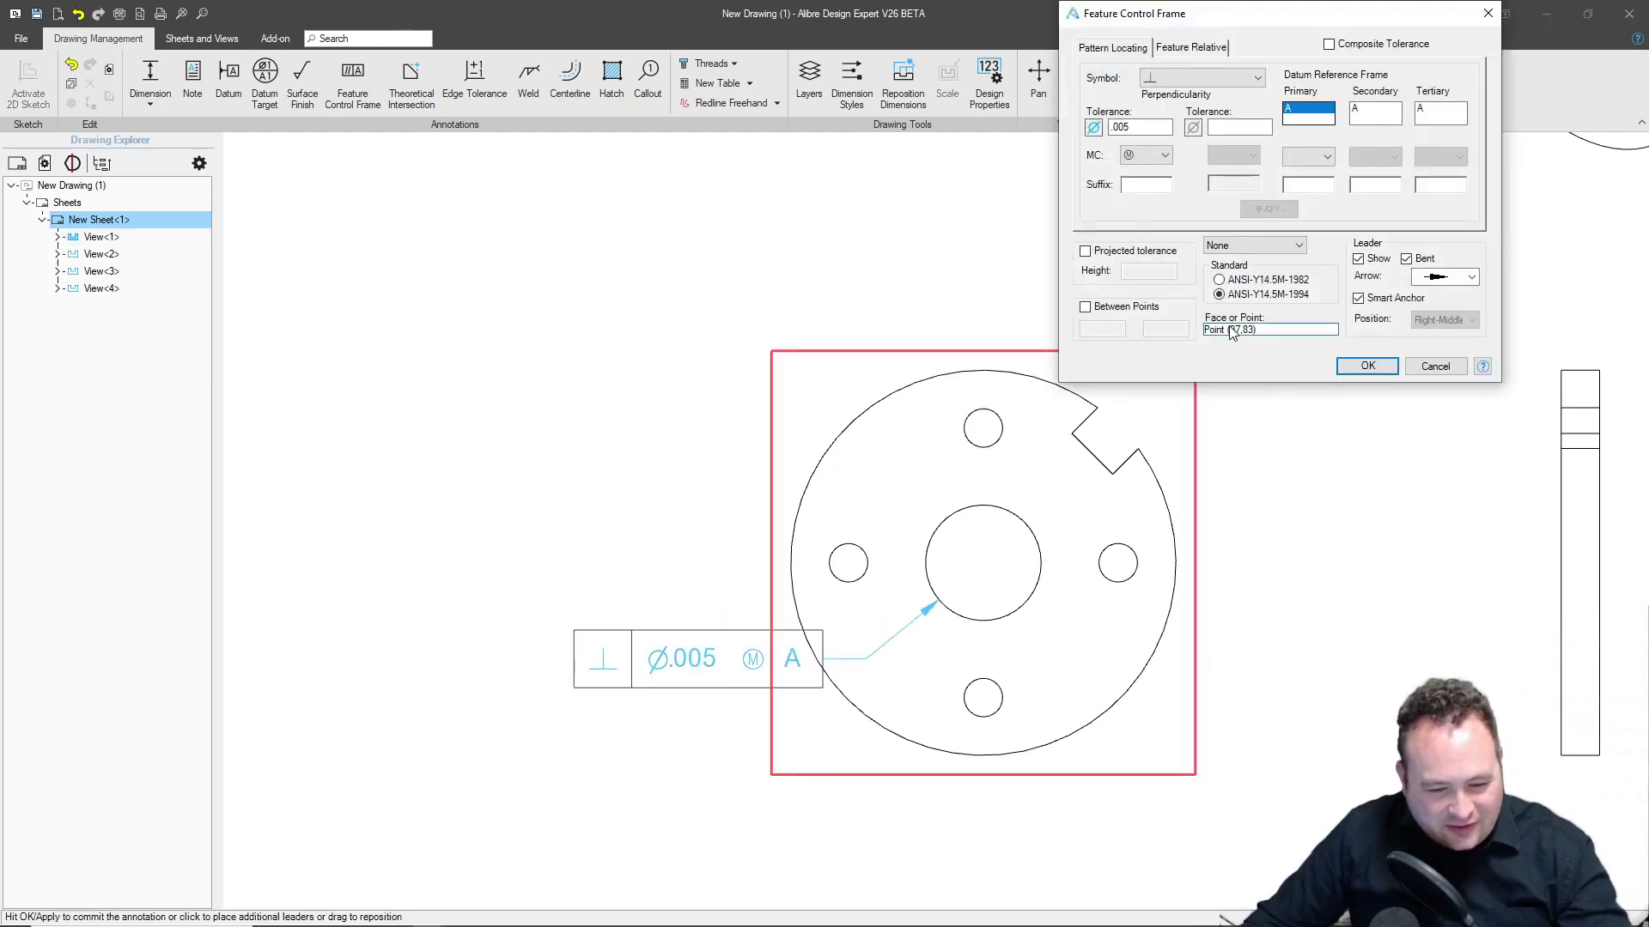
left_click(1366, 366)
left_click_drag(681, 673, 624, 696)
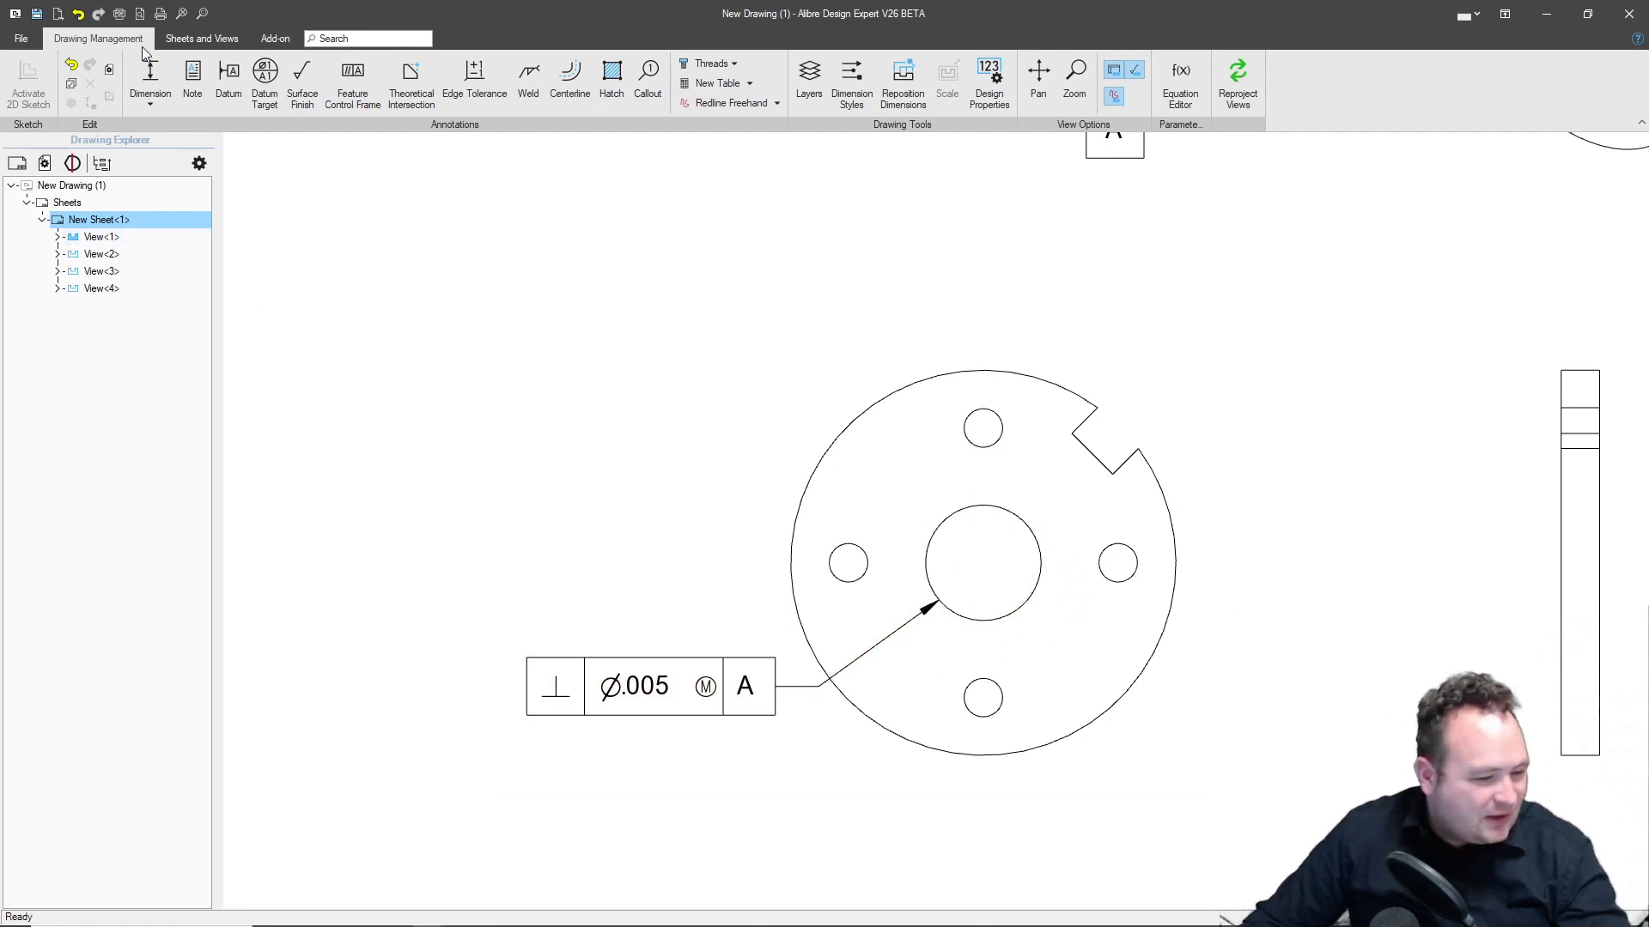
left_click(29, 77)
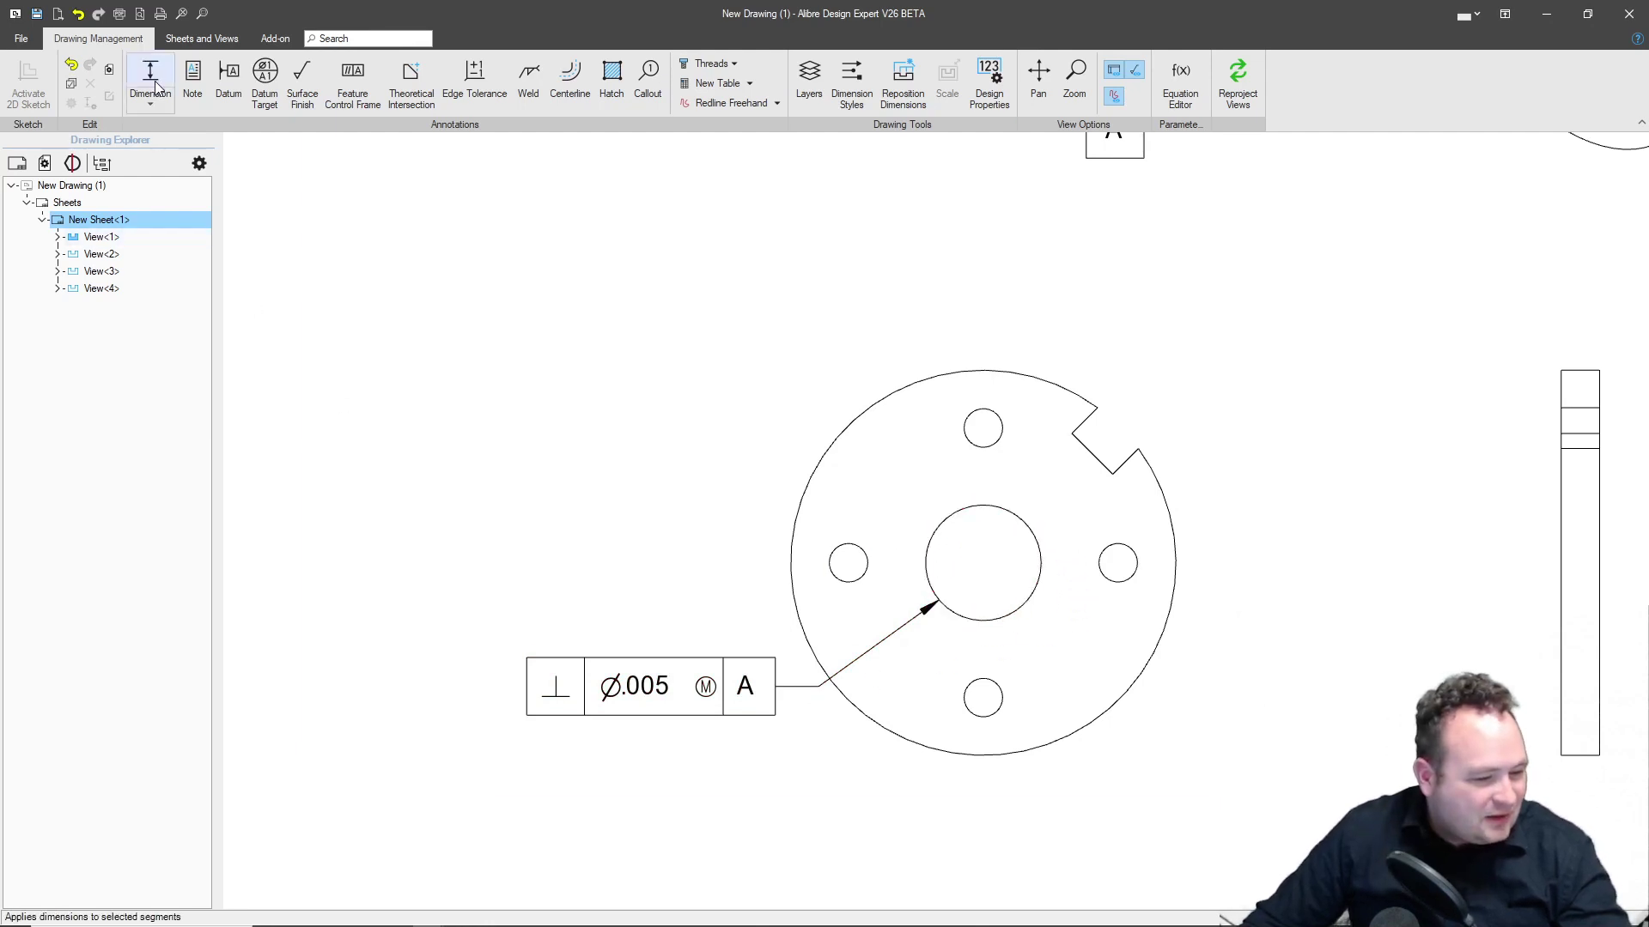
Add a Ø1.500 diameter dimension to the centre bore, placed at left.
left_click(936, 577)
left_click(645, 600)
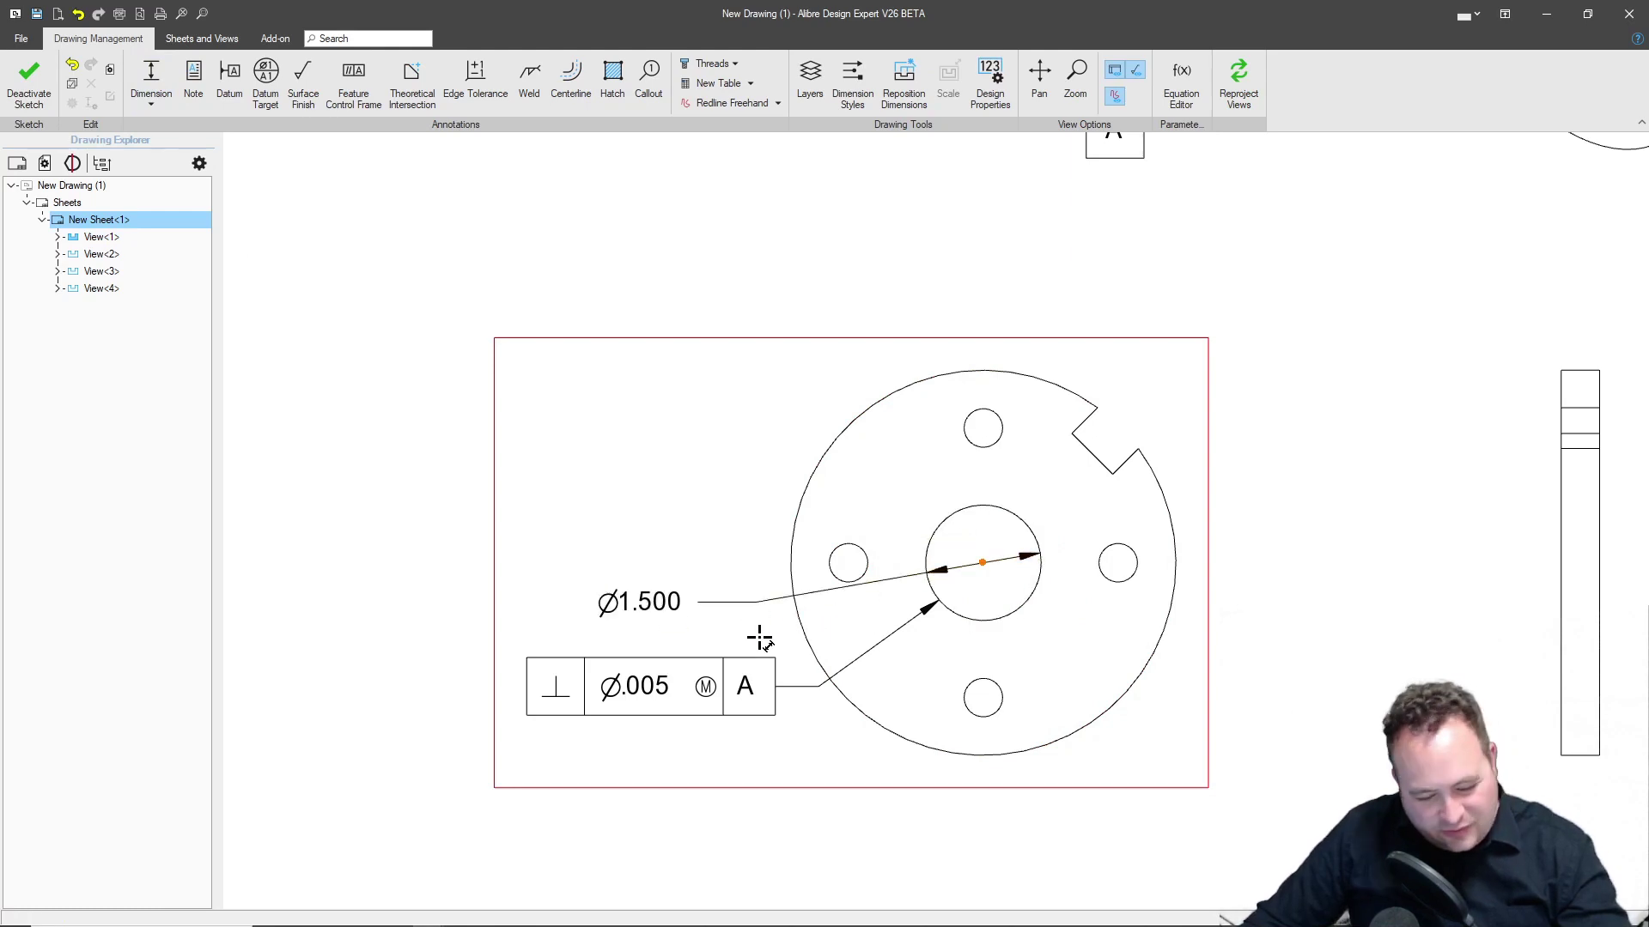
key("Escape")
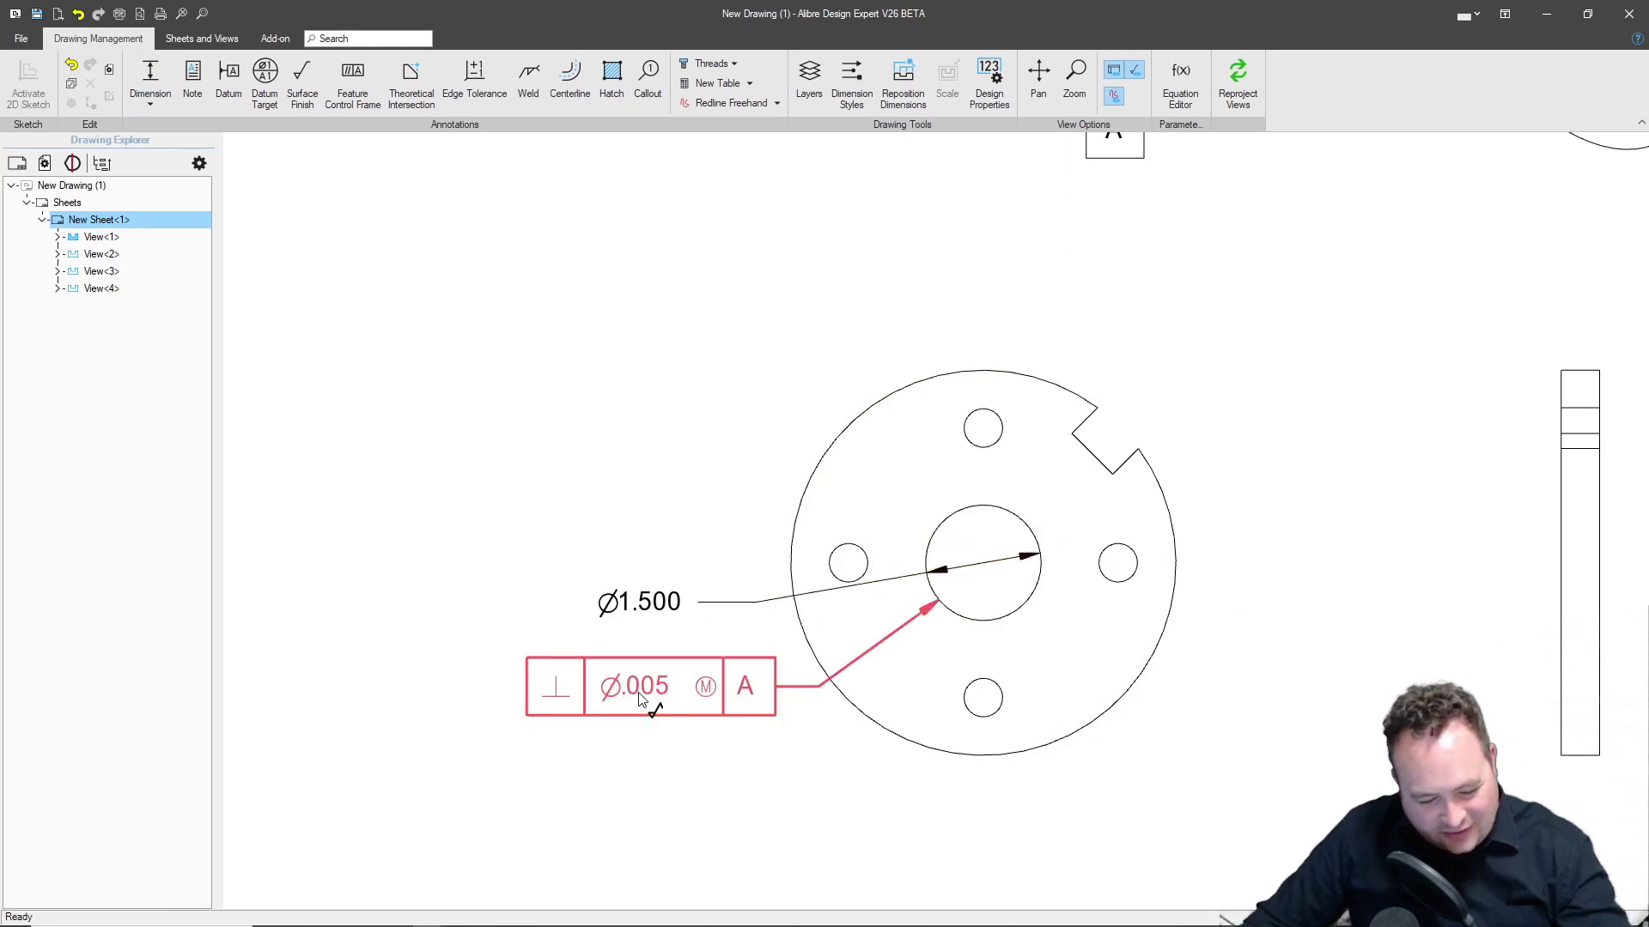
Remove the perpendicularity frame's leader and attach it under the Ø1.500 dimension.
left_click(653, 700)
double_click(657, 700)
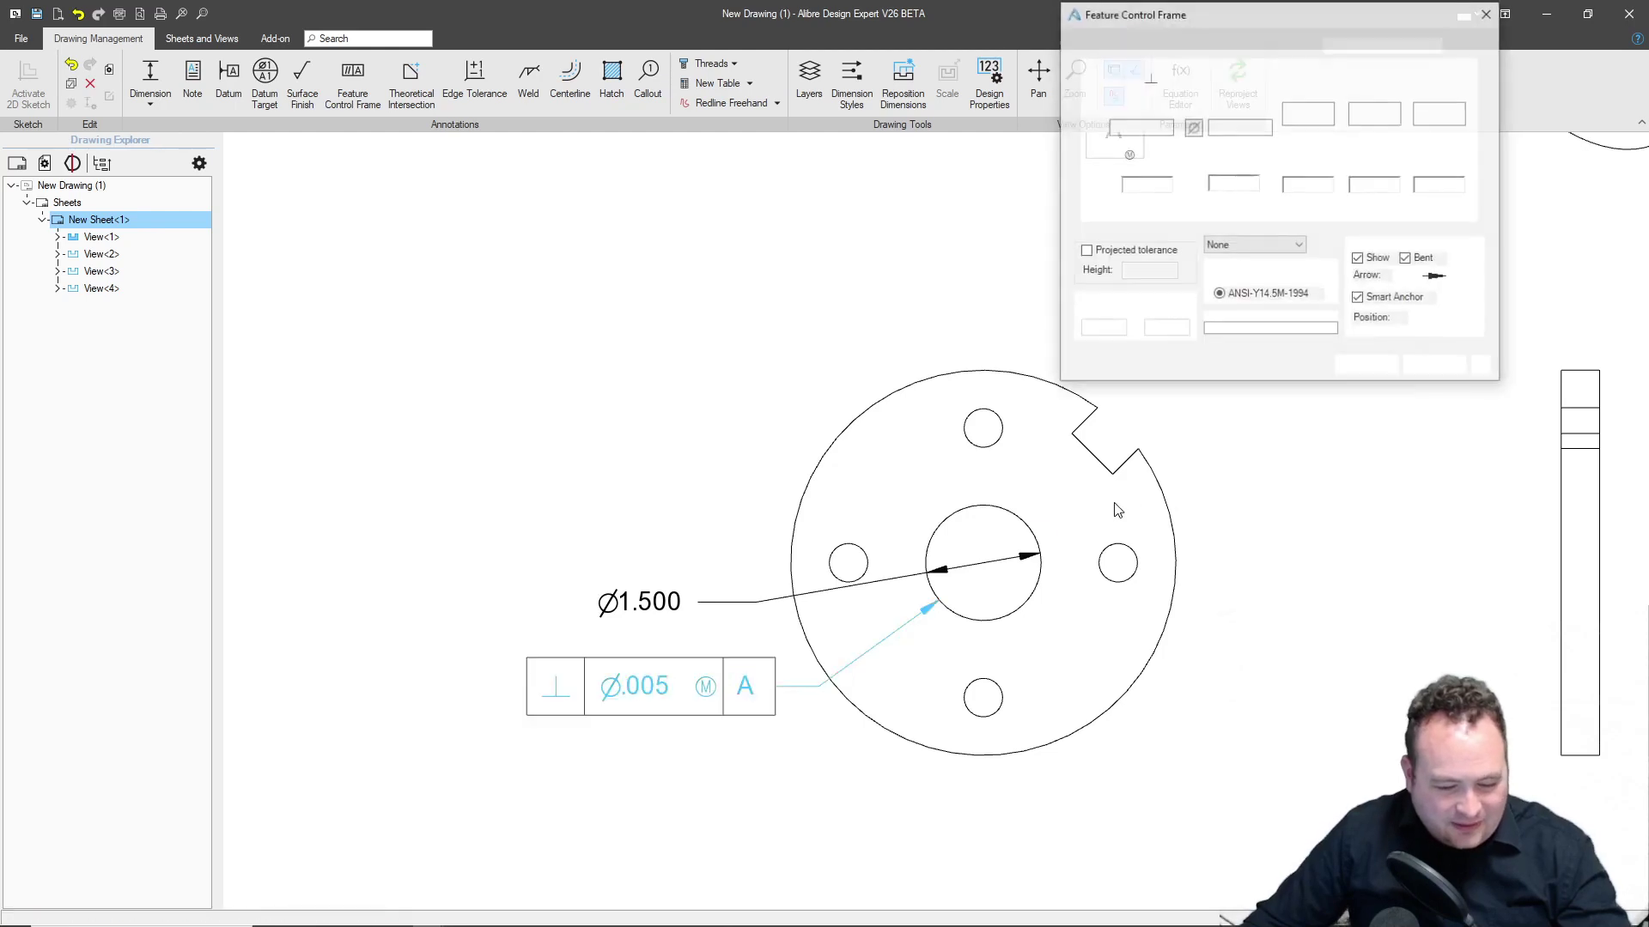
left_click(1357, 259)
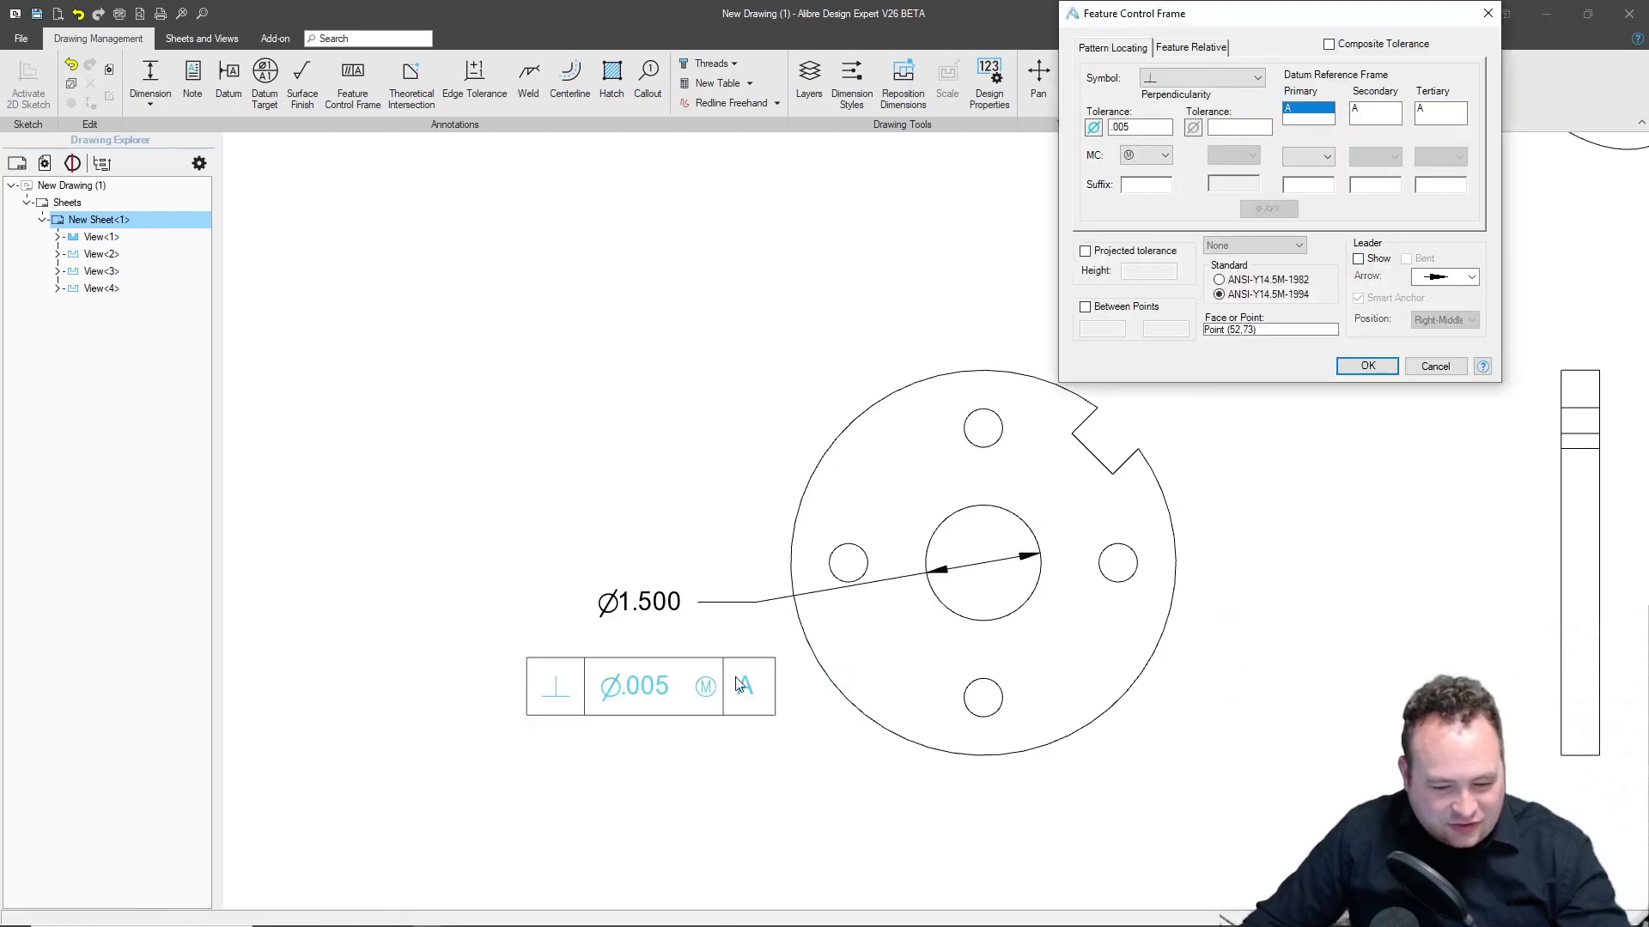
left_click(1365, 368)
left_click_drag(1465, 398, 598, 655)
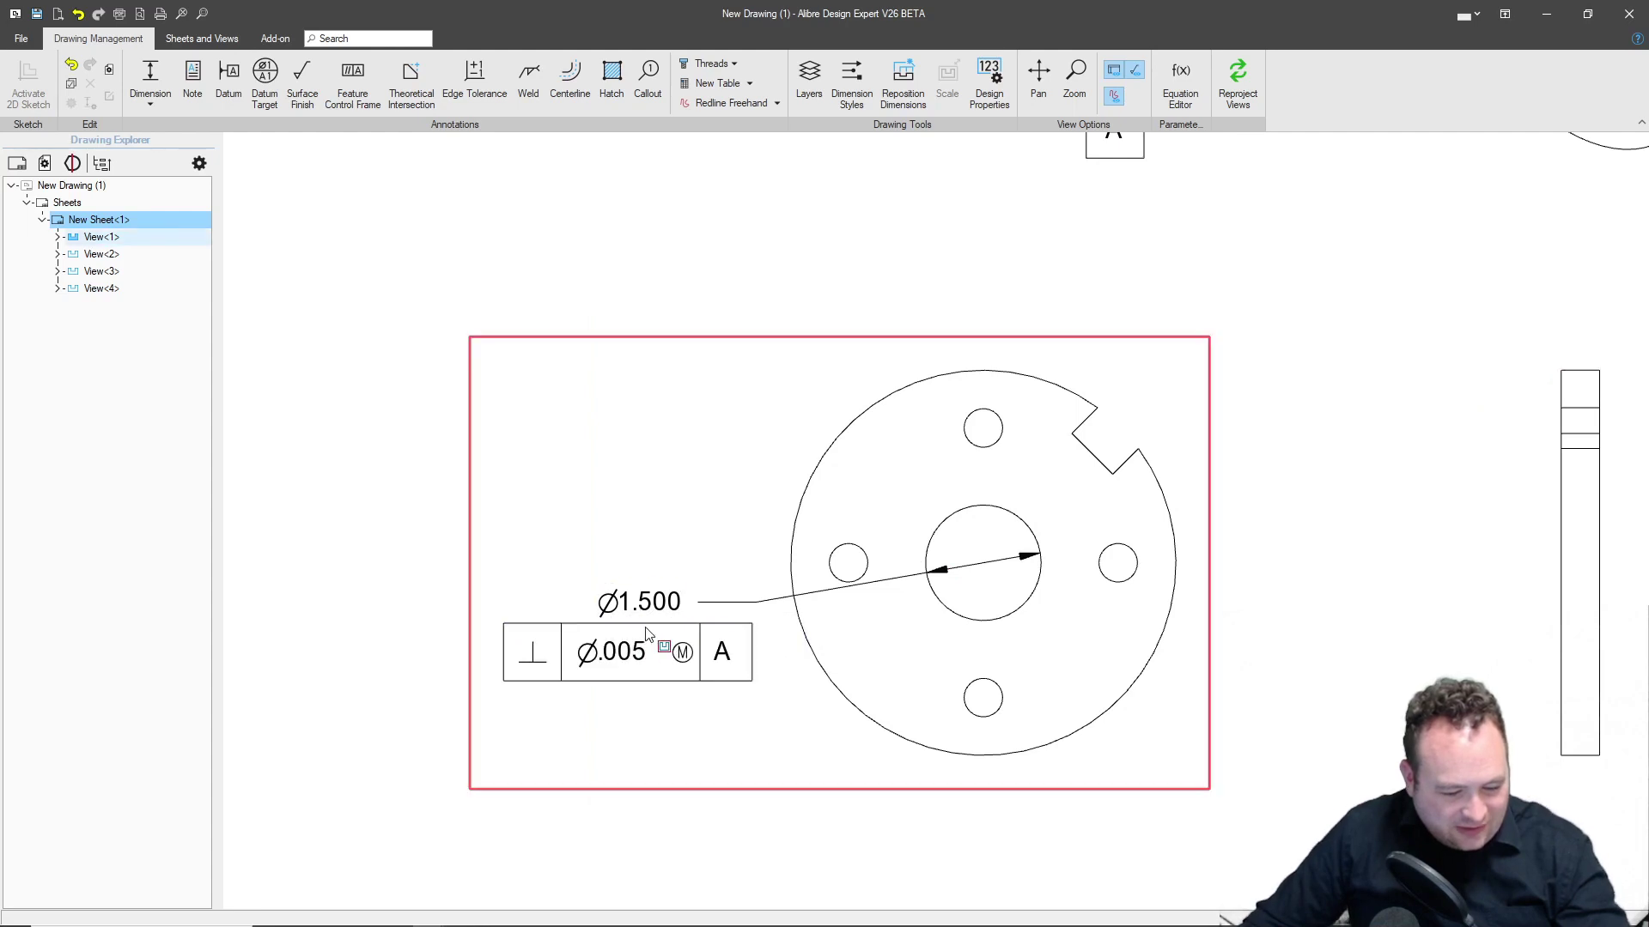
left_click(658, 607)
Open the Ø1.500 dimension's display properties, keeping three-decimal precision.
double_click(659, 606)
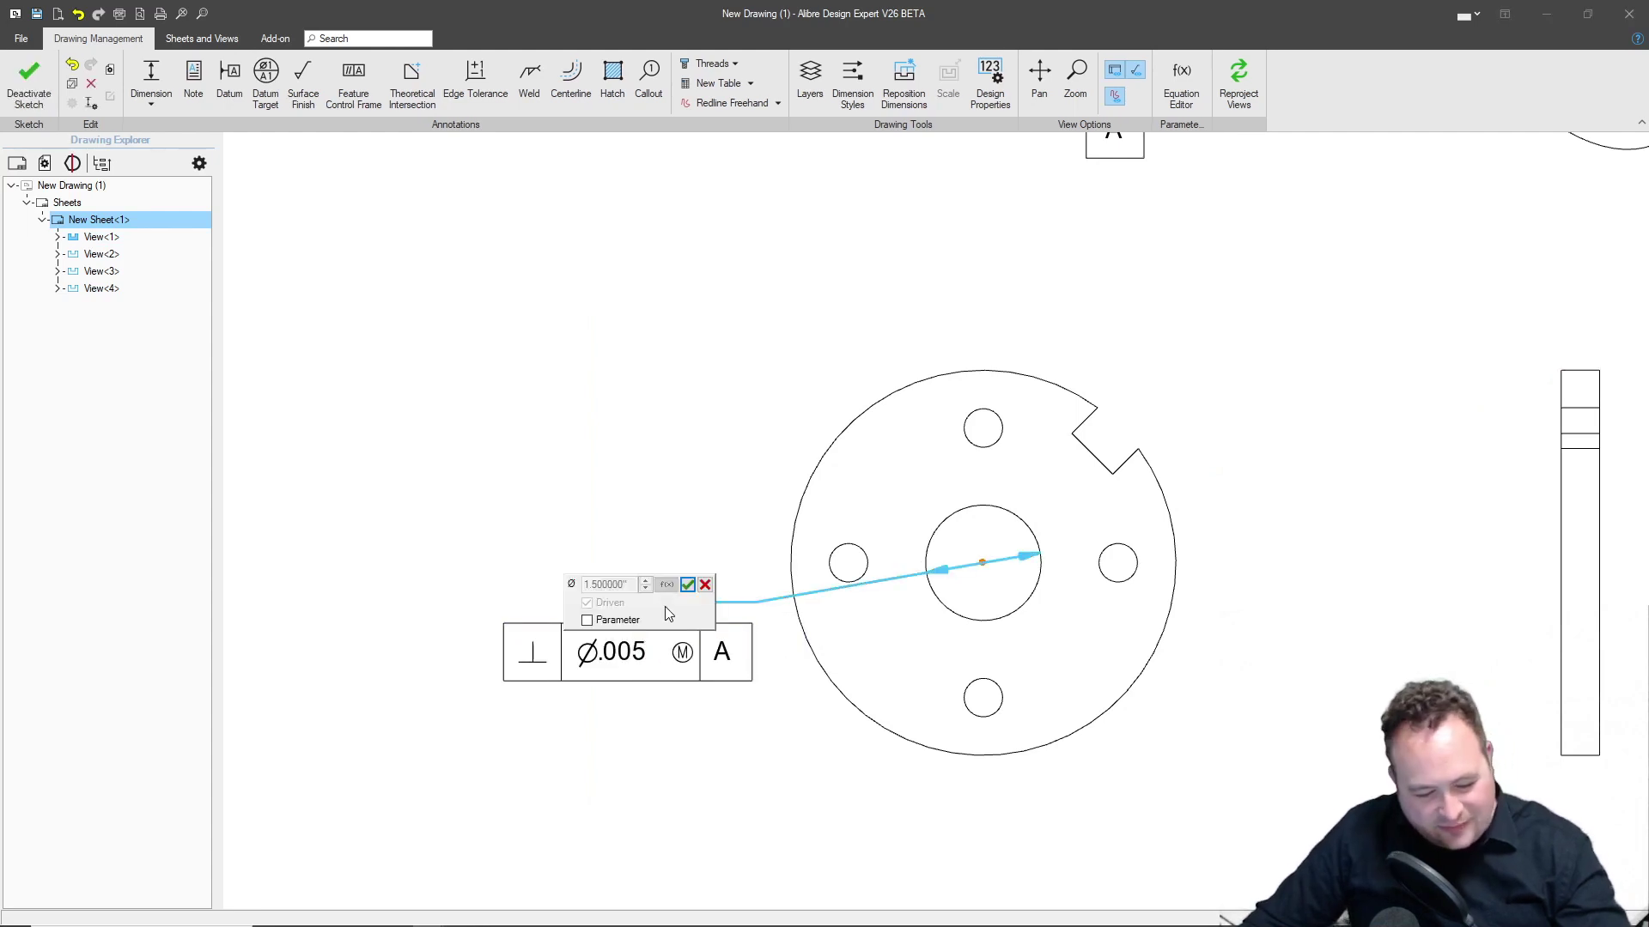
left_click(689, 586)
double_click(657, 608)
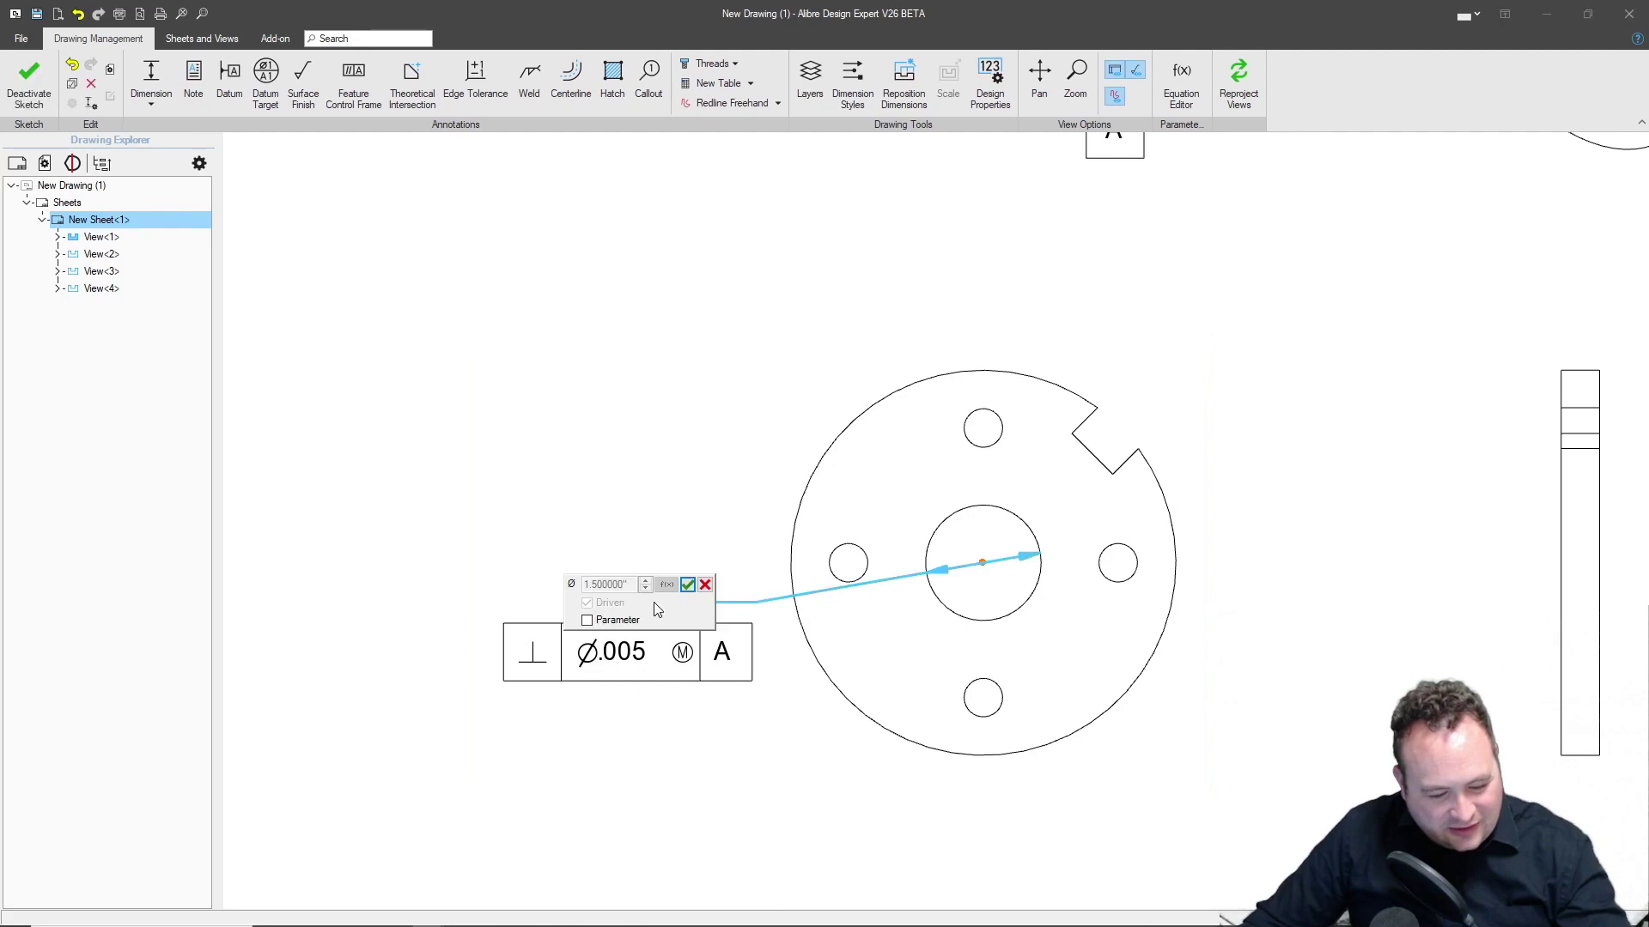
left_click(687, 586)
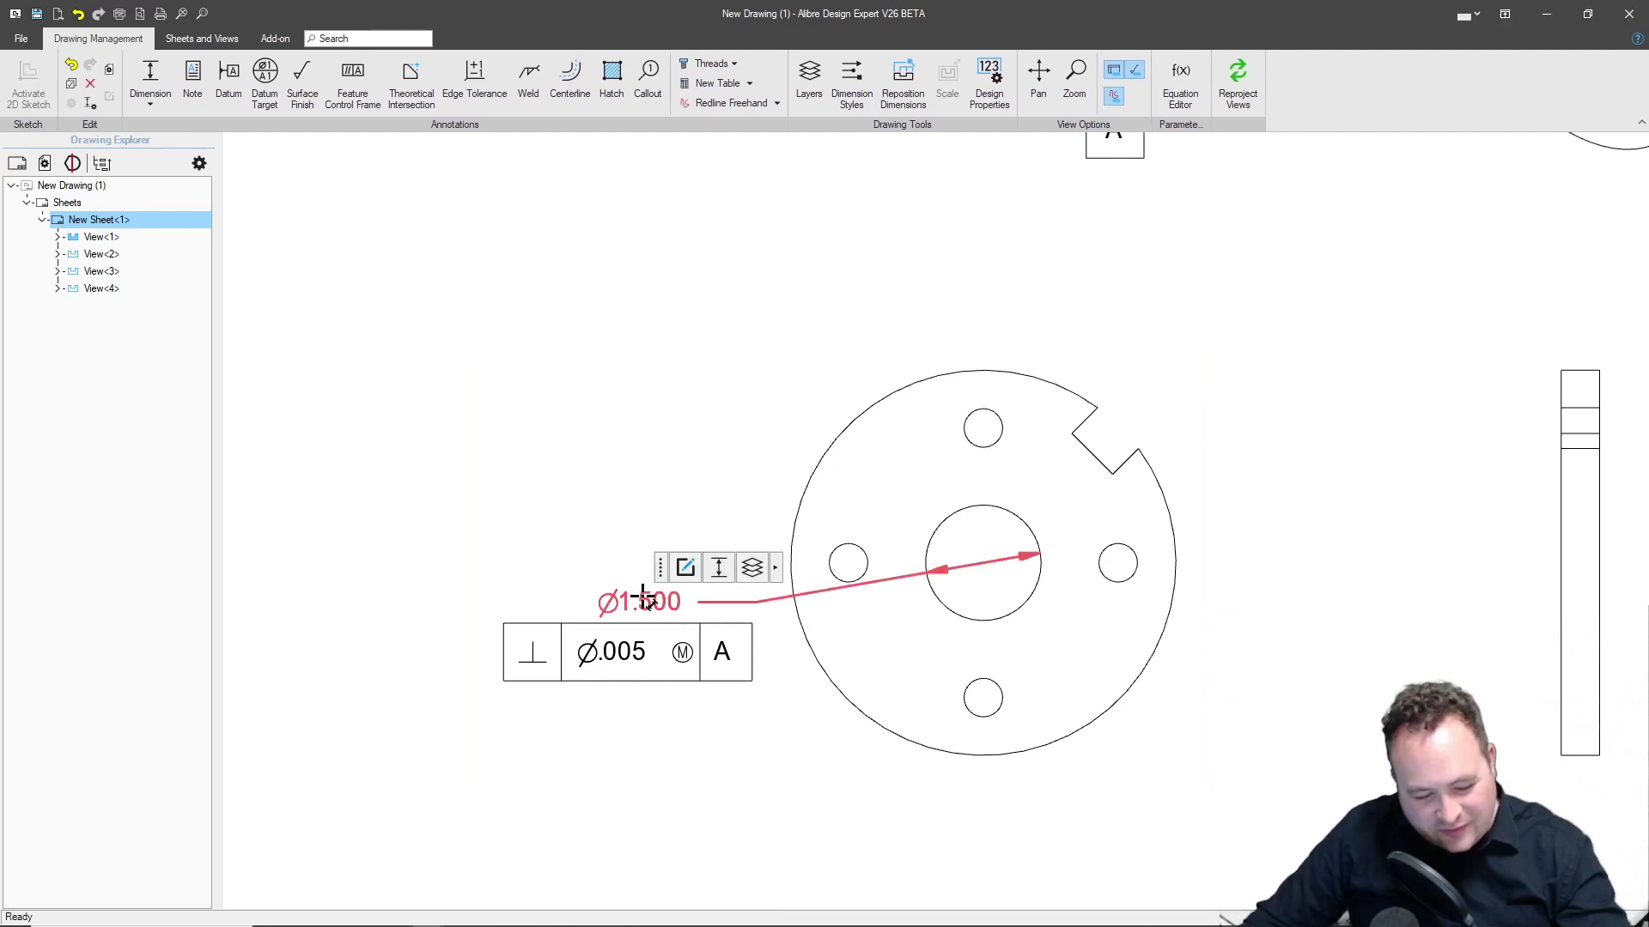
left_click(717, 571)
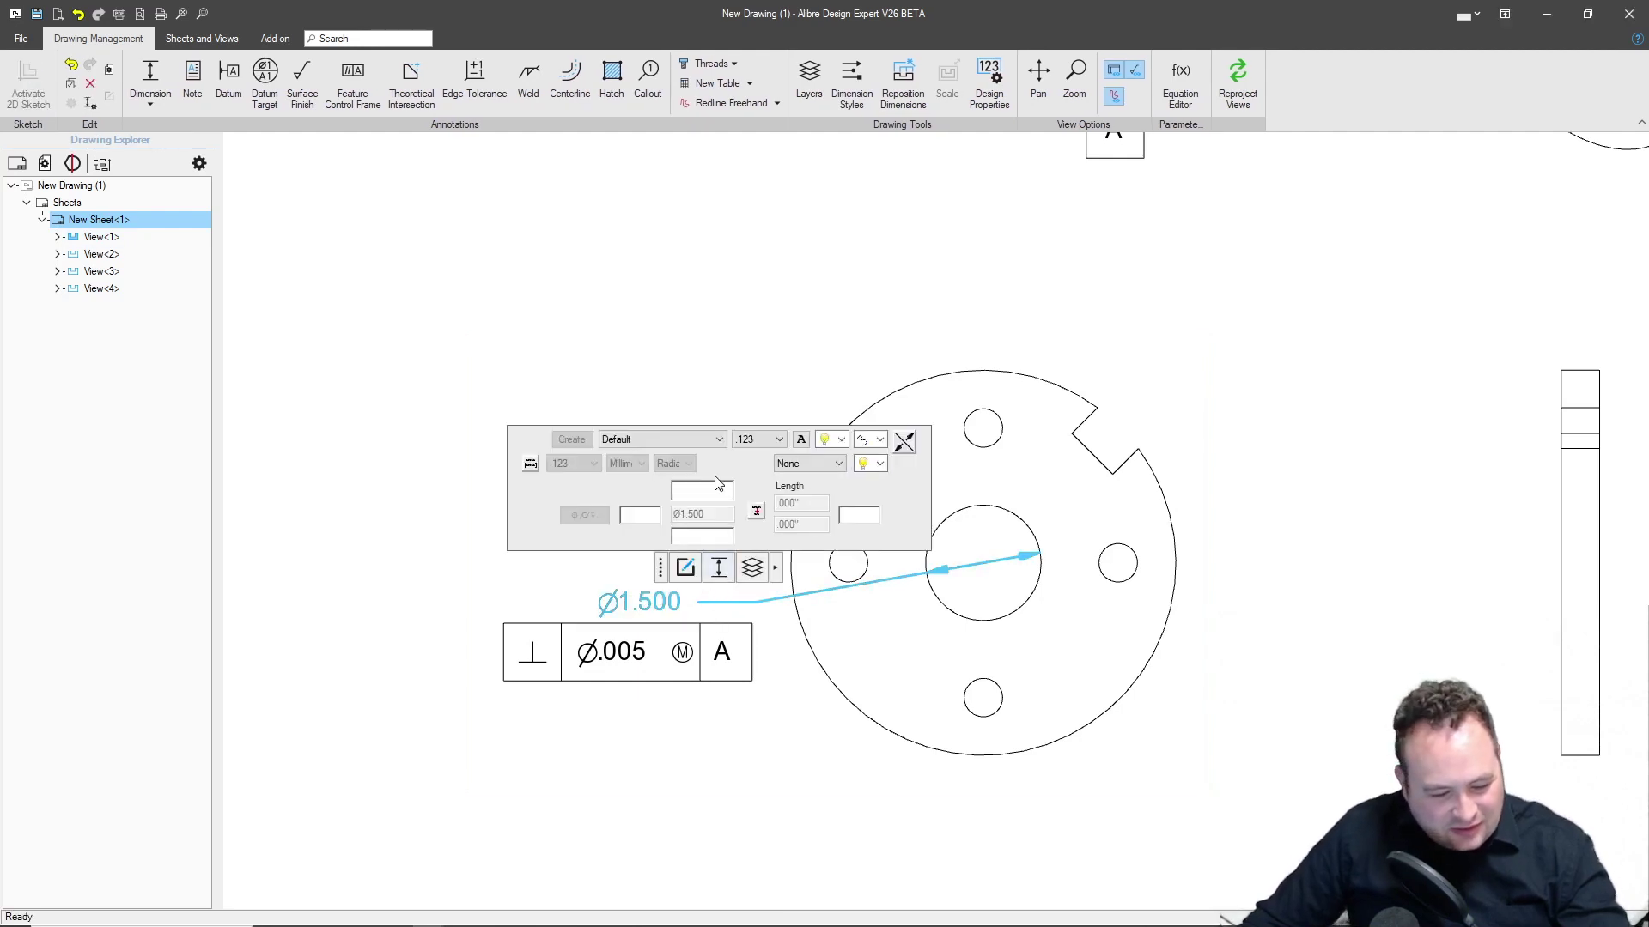
left_click(627, 440)
left_click(758, 455)
left_click(769, 440)
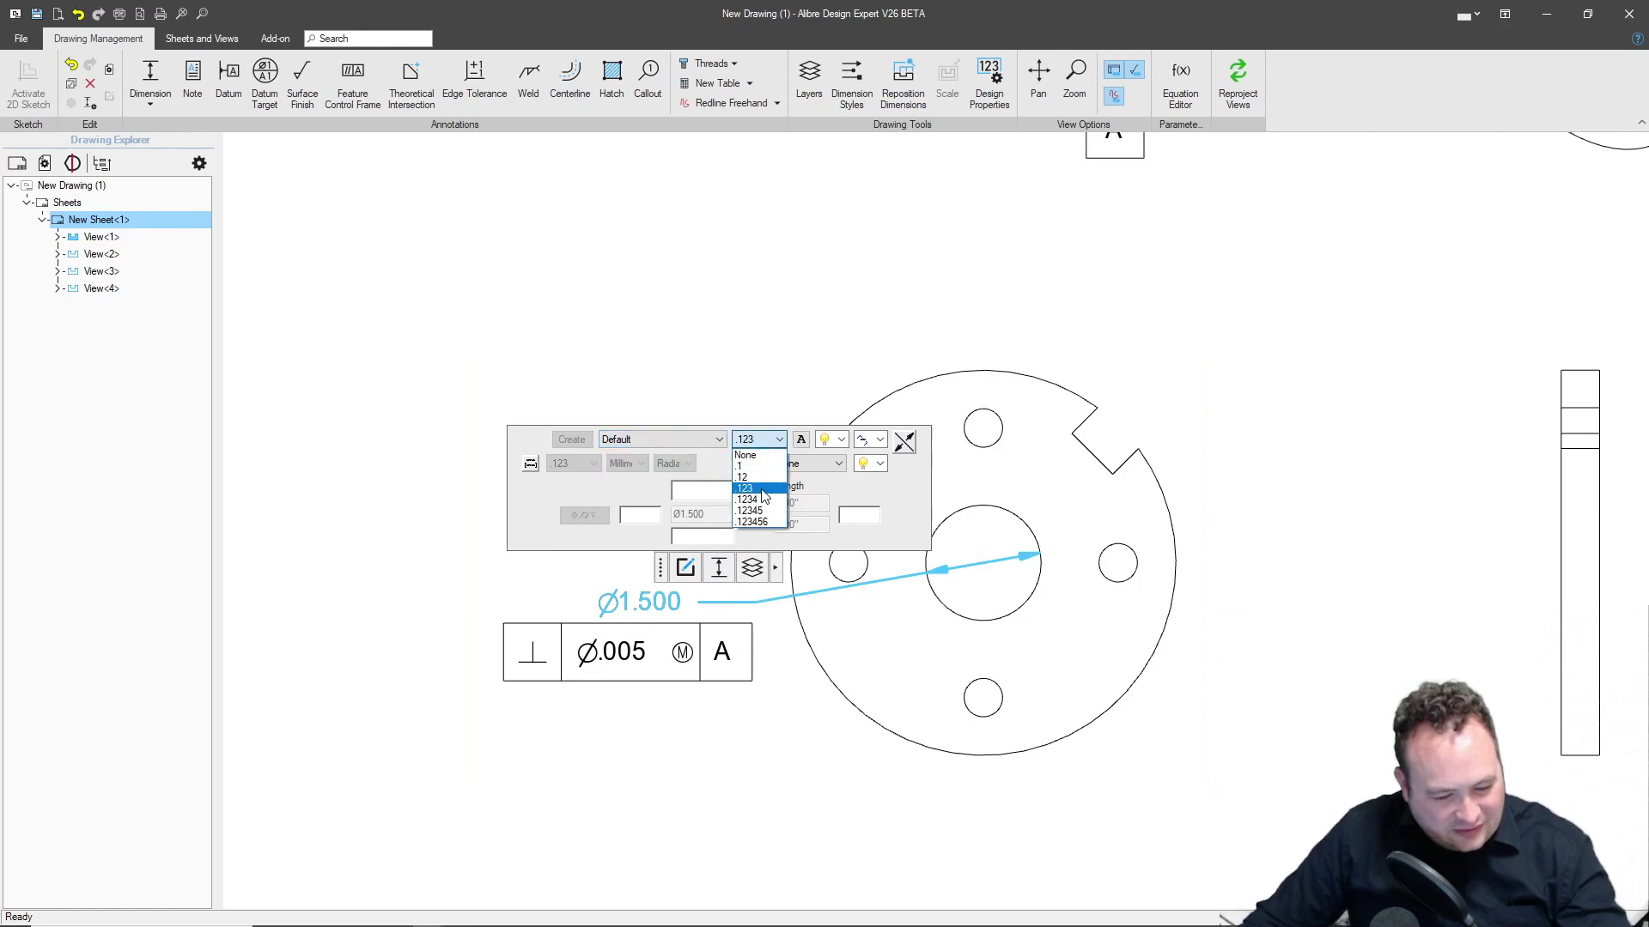
left_click(769, 488)
Give the Ø1.500 dimension a Plus-Minus tolerance of +.010/-.000.
left_click(811, 464)
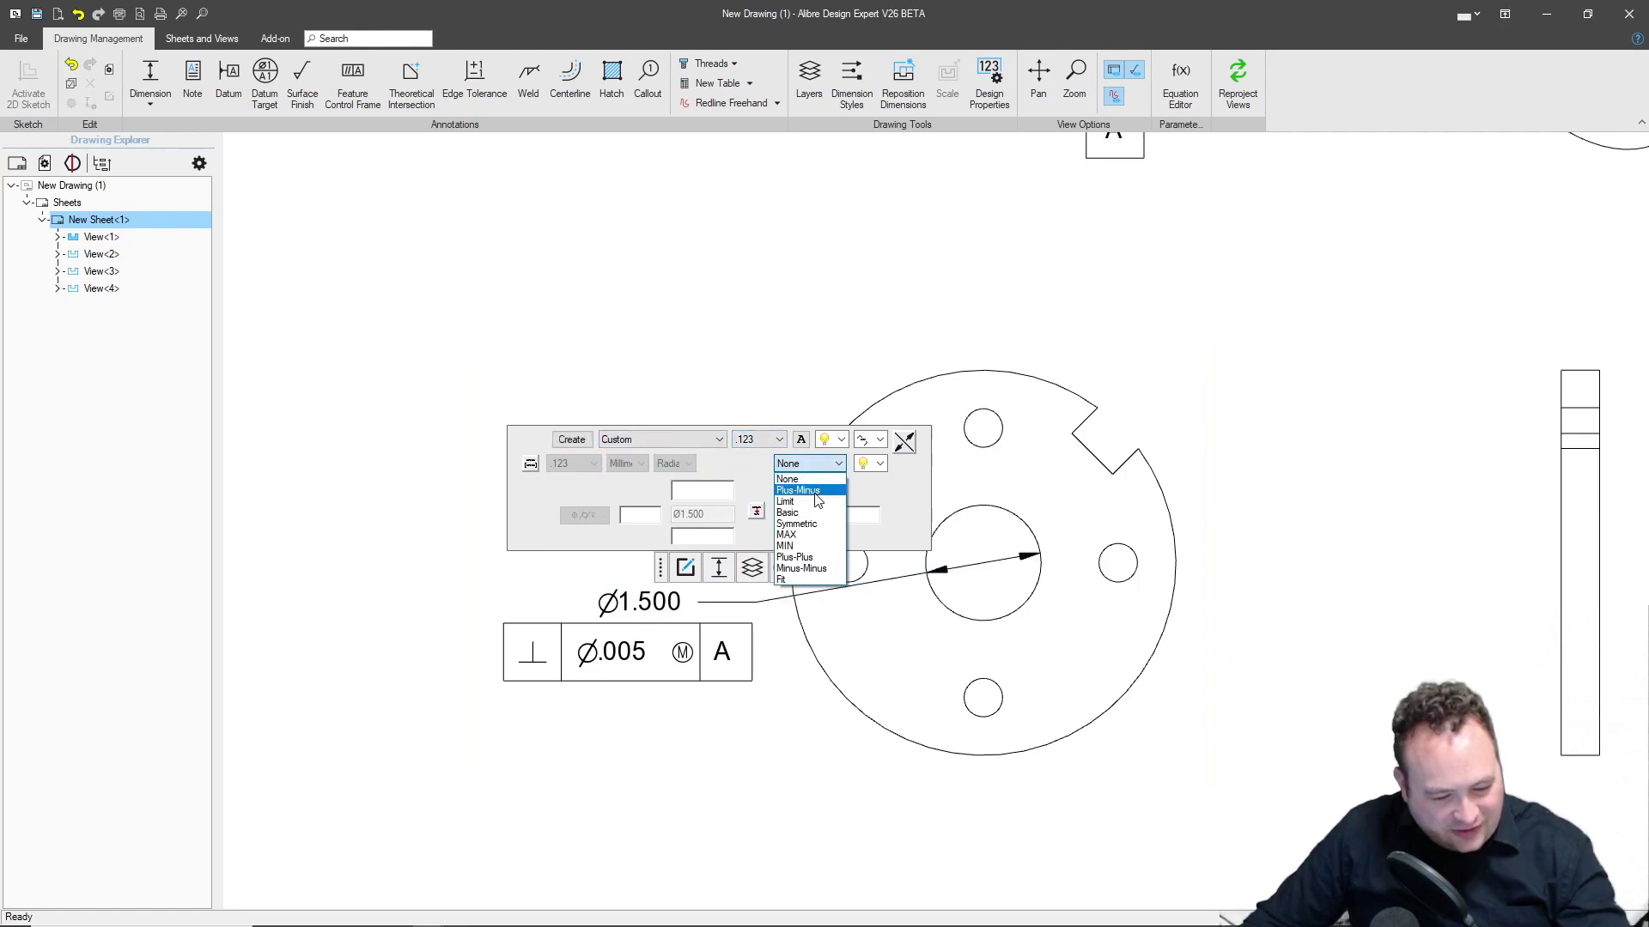
left_click(811, 492)
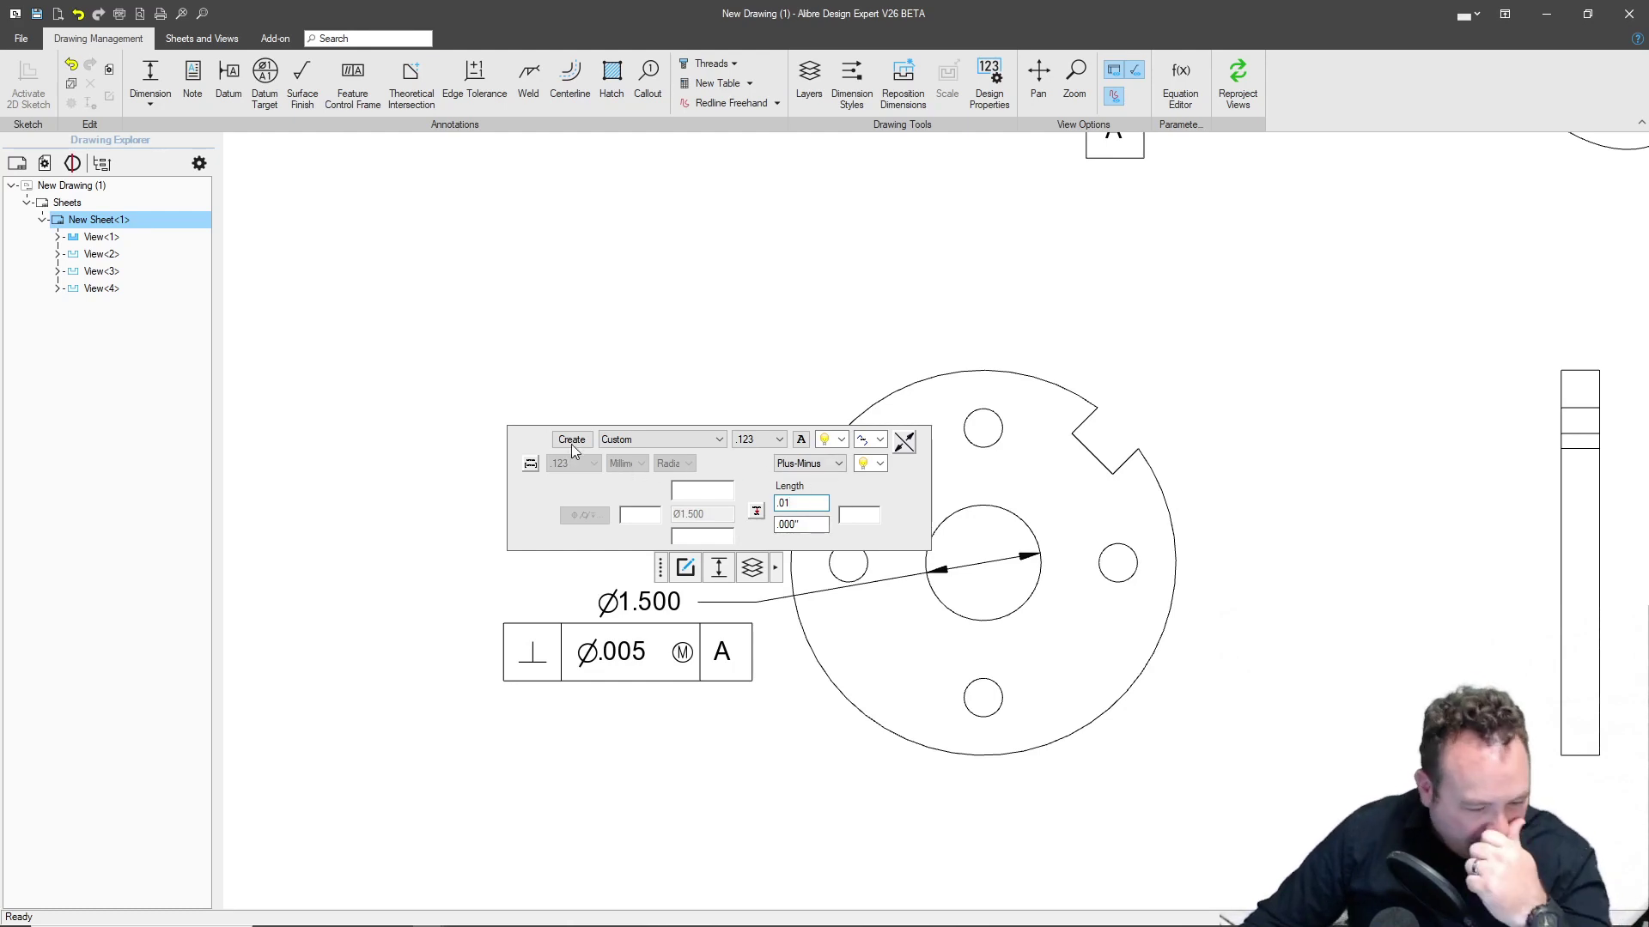
left_click(768, 702)
left_click(768, 703)
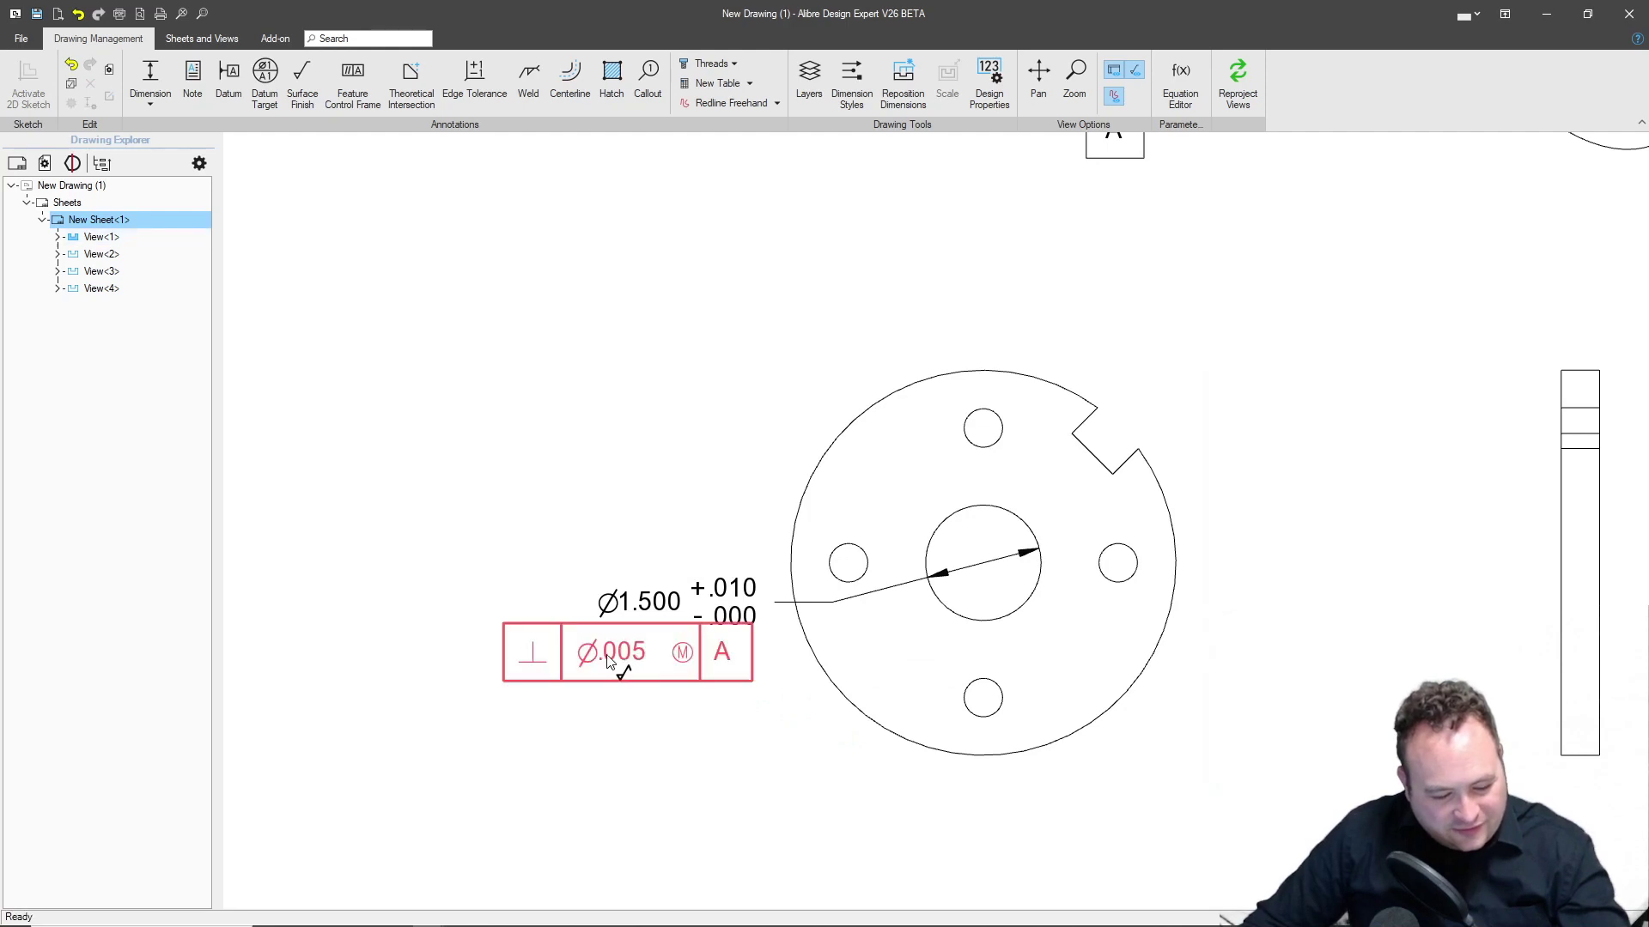
left_click_drag(615, 665, 644, 674)
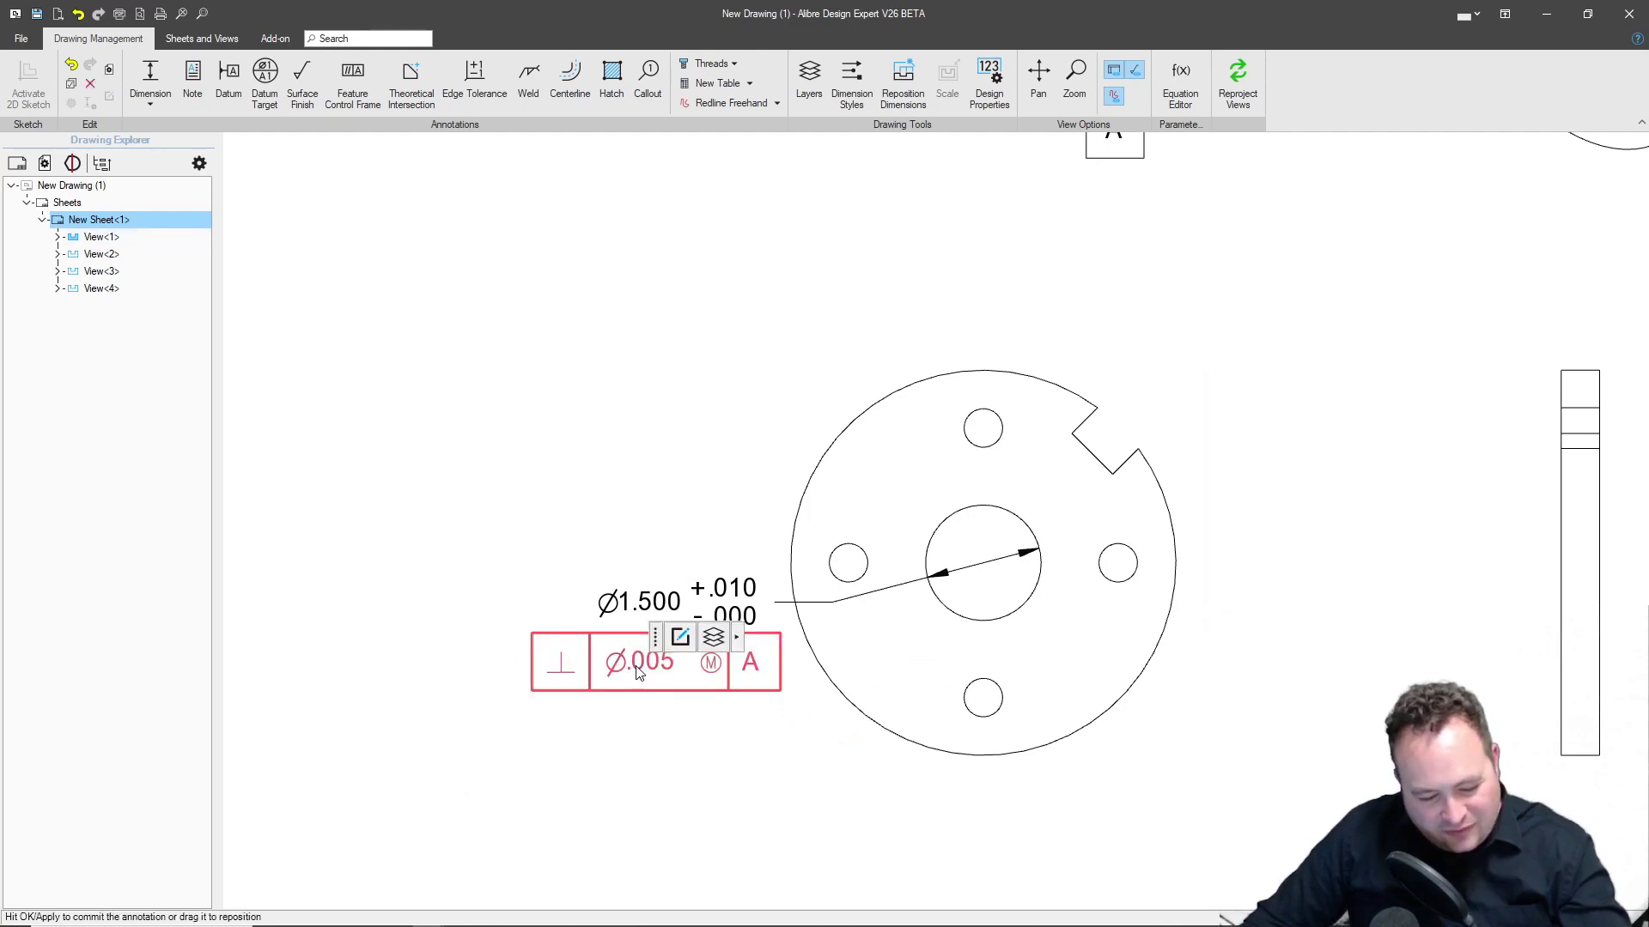
Change the perpendicularity tolerance from .005 to 0, reading ⊥ Ø0 Ⓜ A.
double_click(700, 681)
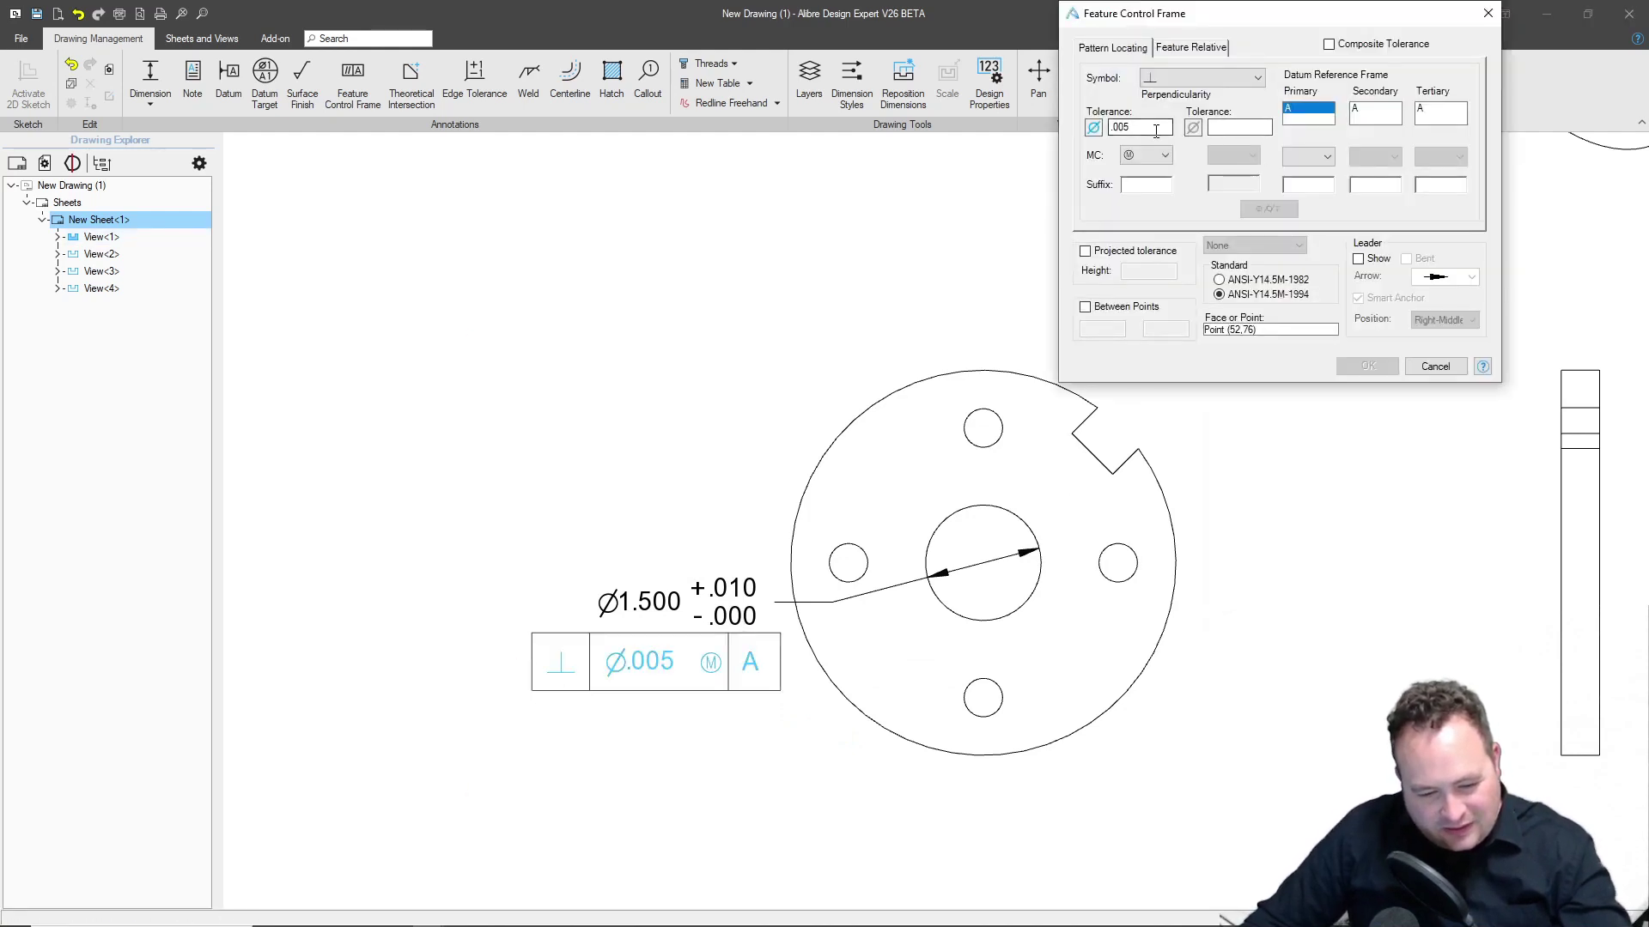
type("0")
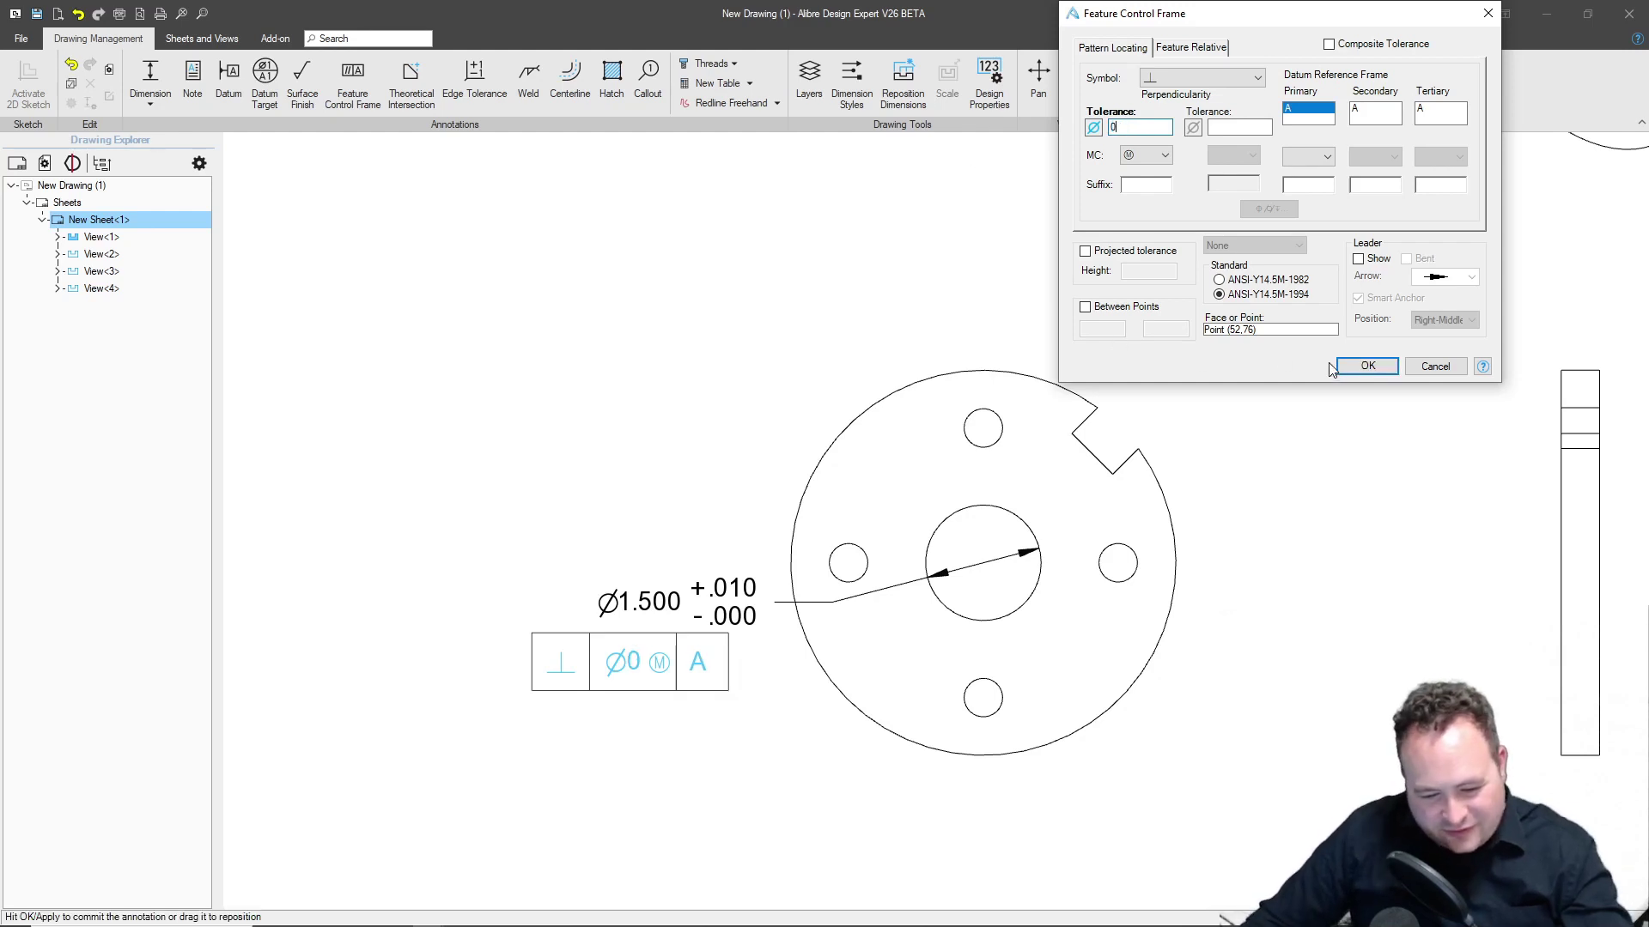
left_click(1345, 367)
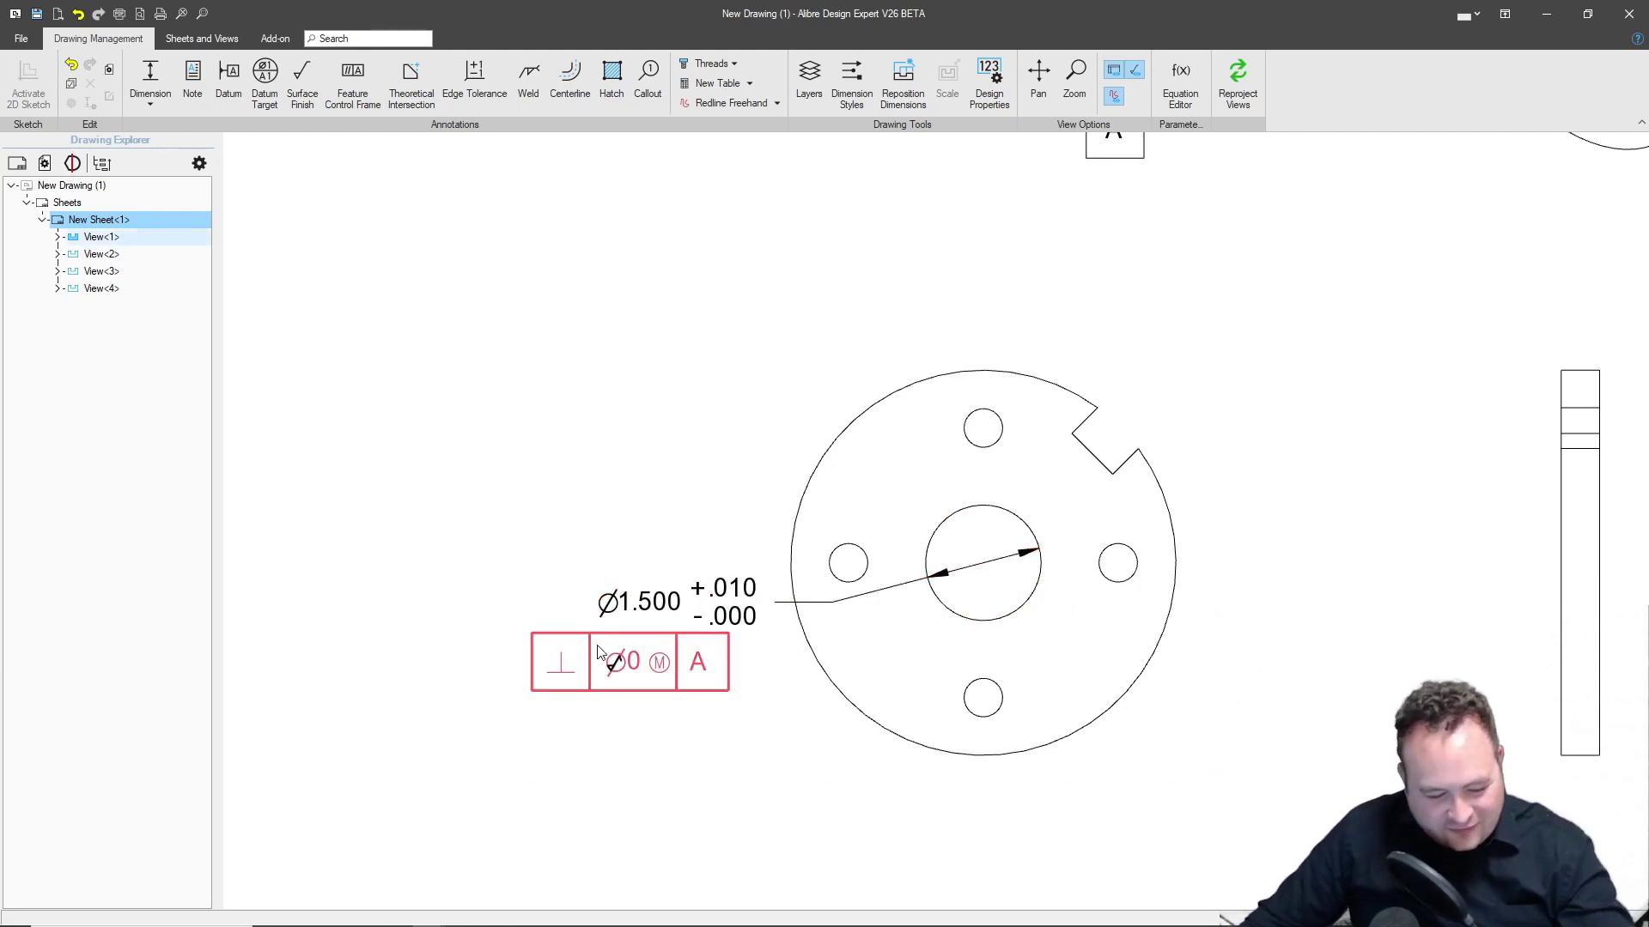
scroll(494, 510, "down", 2)
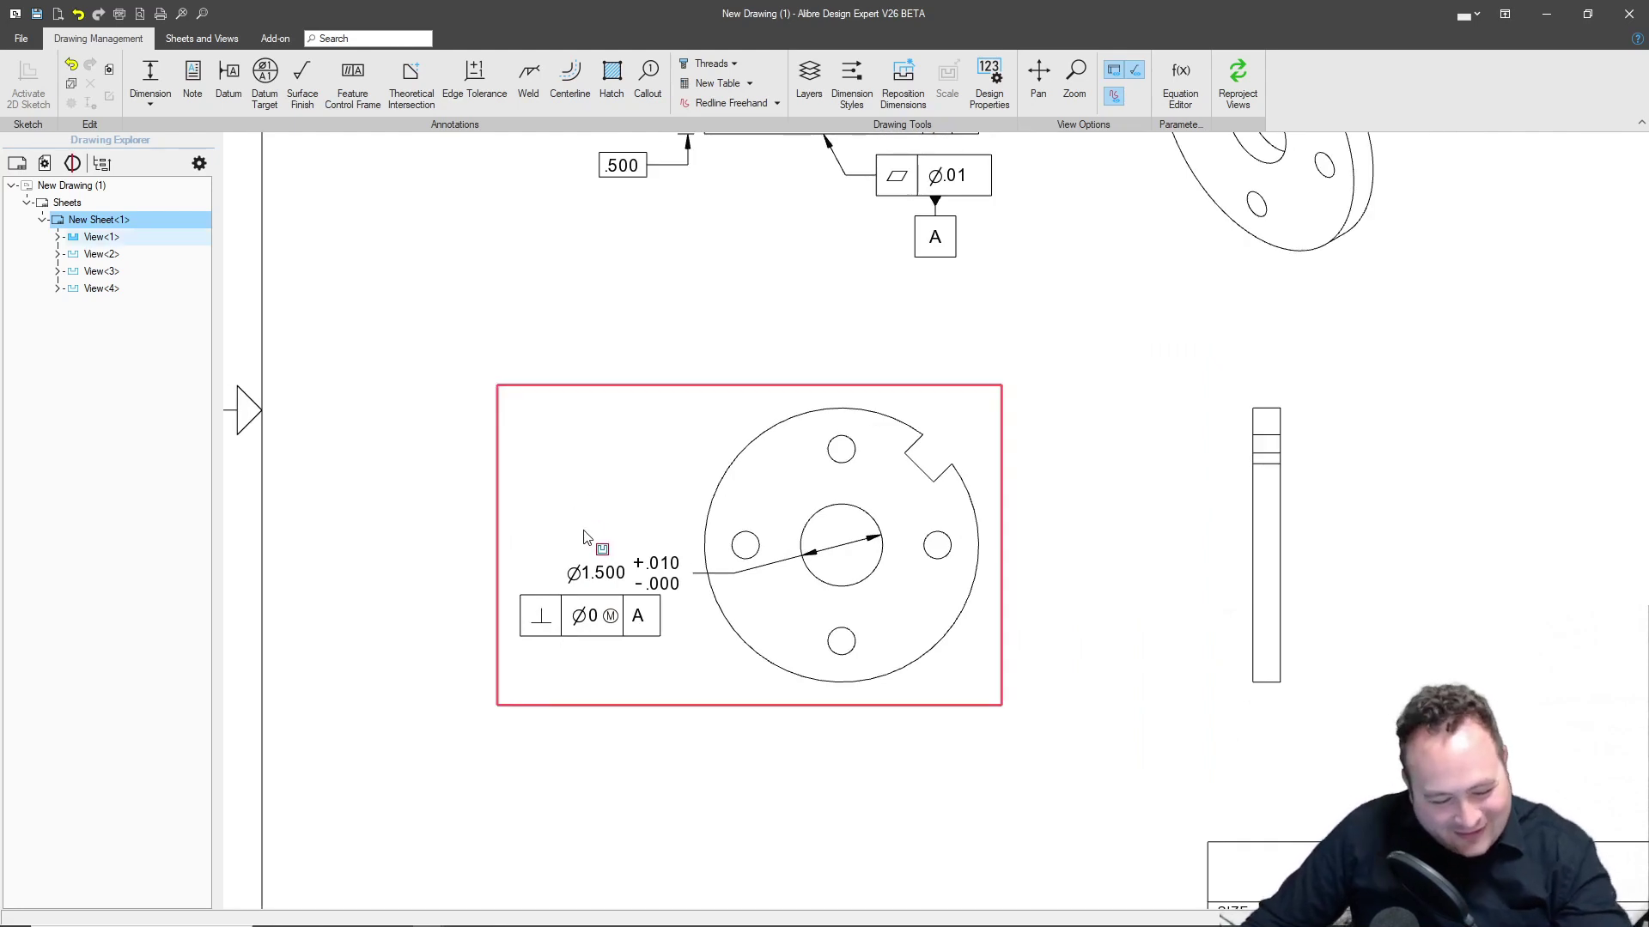
Drag the Ø1.500 +.010/-.000 bore dimension to sit right above the ⊥ Ø0 Ⓜ A frame.
scroll(584, 593, "up", 2)
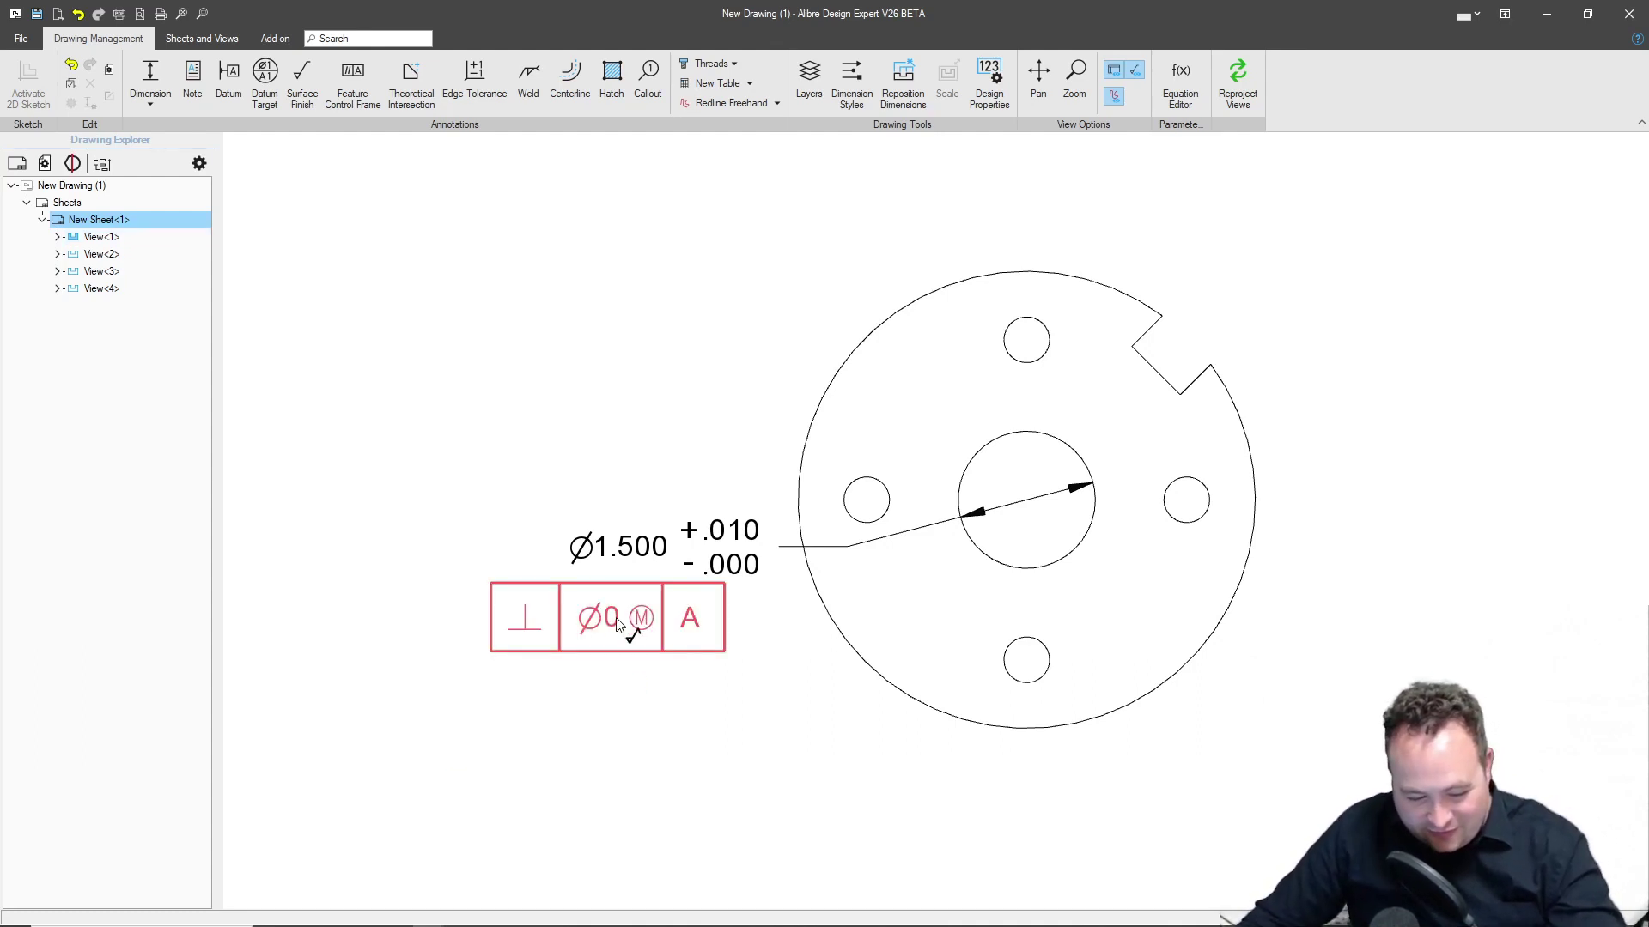
scroll(637, 656, "down", 5)
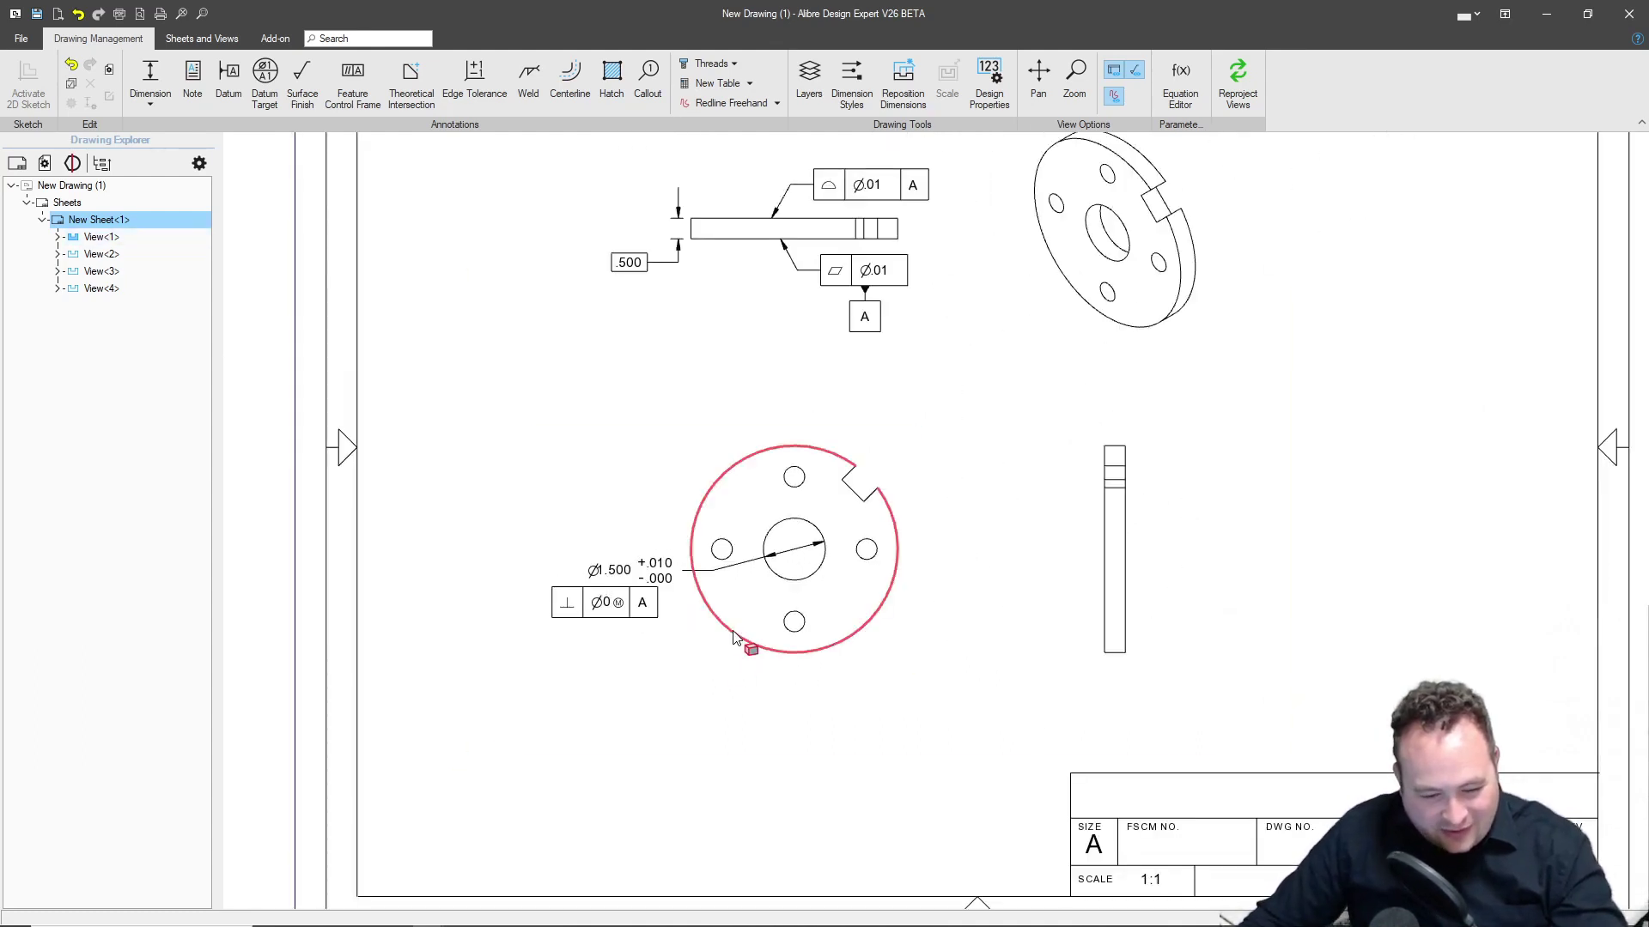
scroll(736, 602, "up", 3)
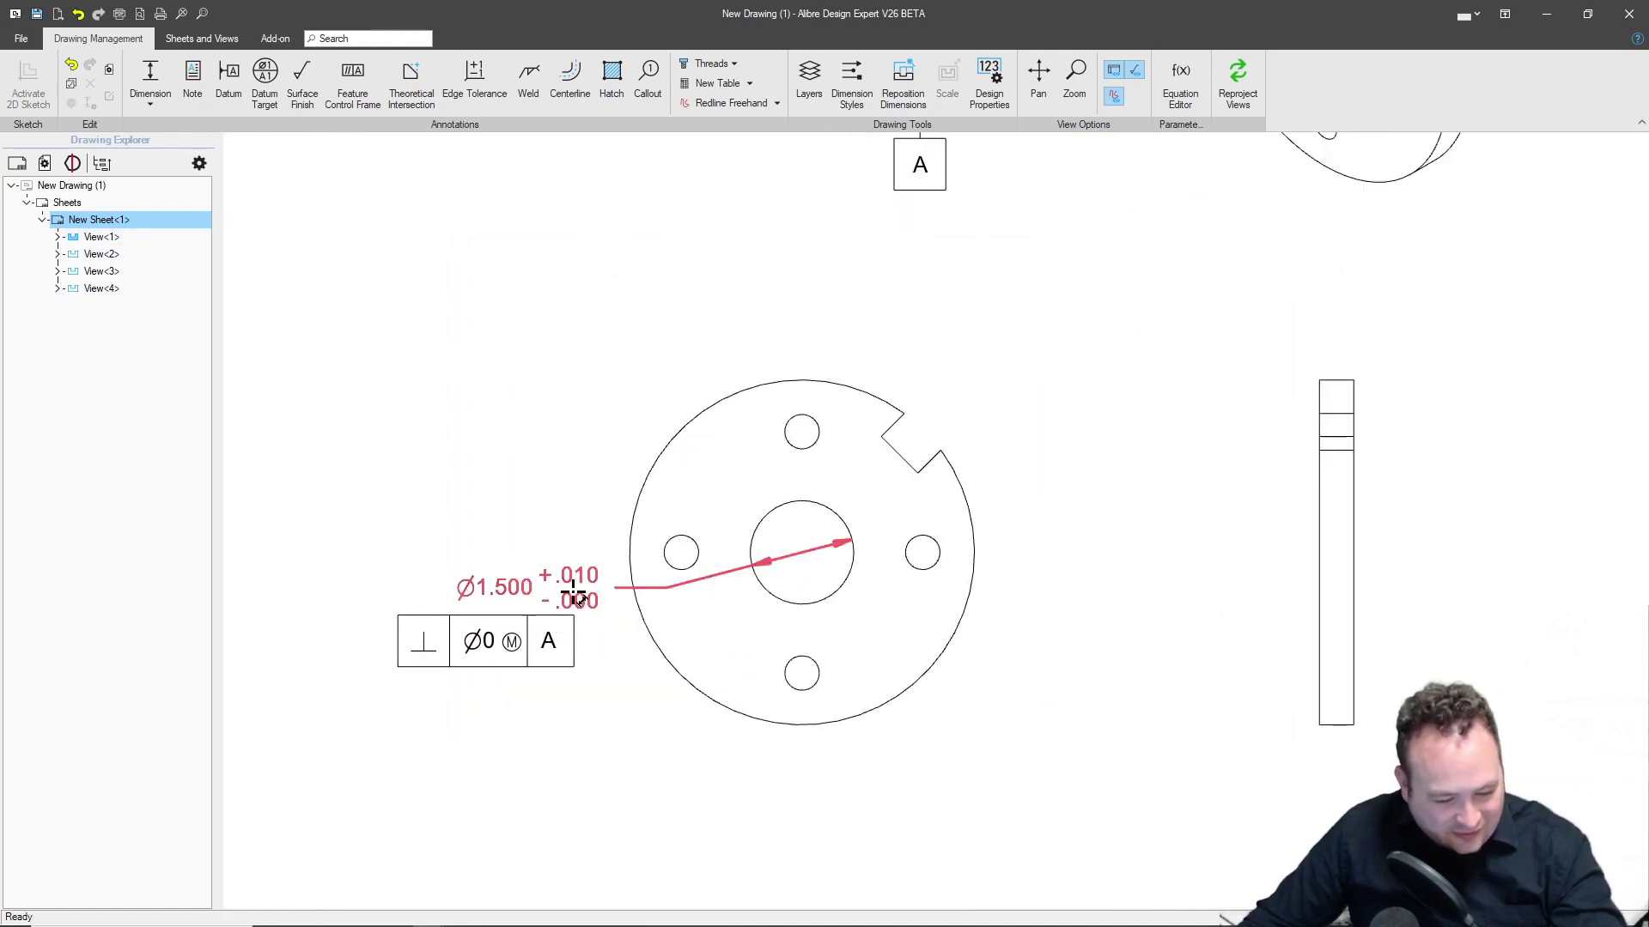
left_click_drag(574, 596, 566, 678)
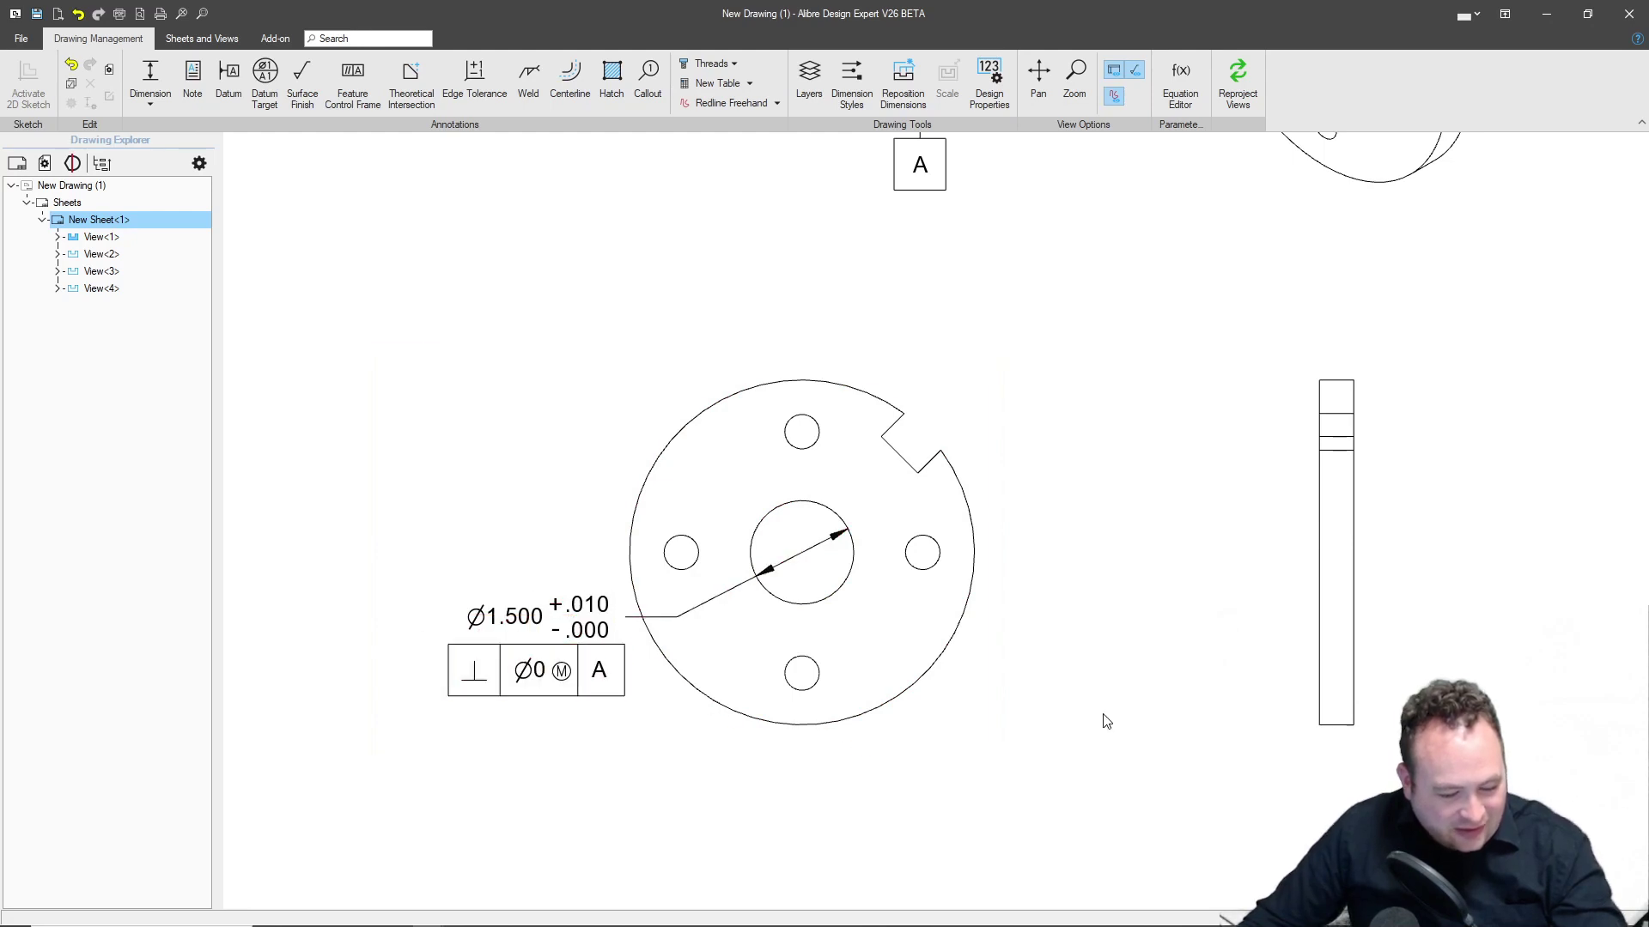
scroll(851, 399, "down", 3)
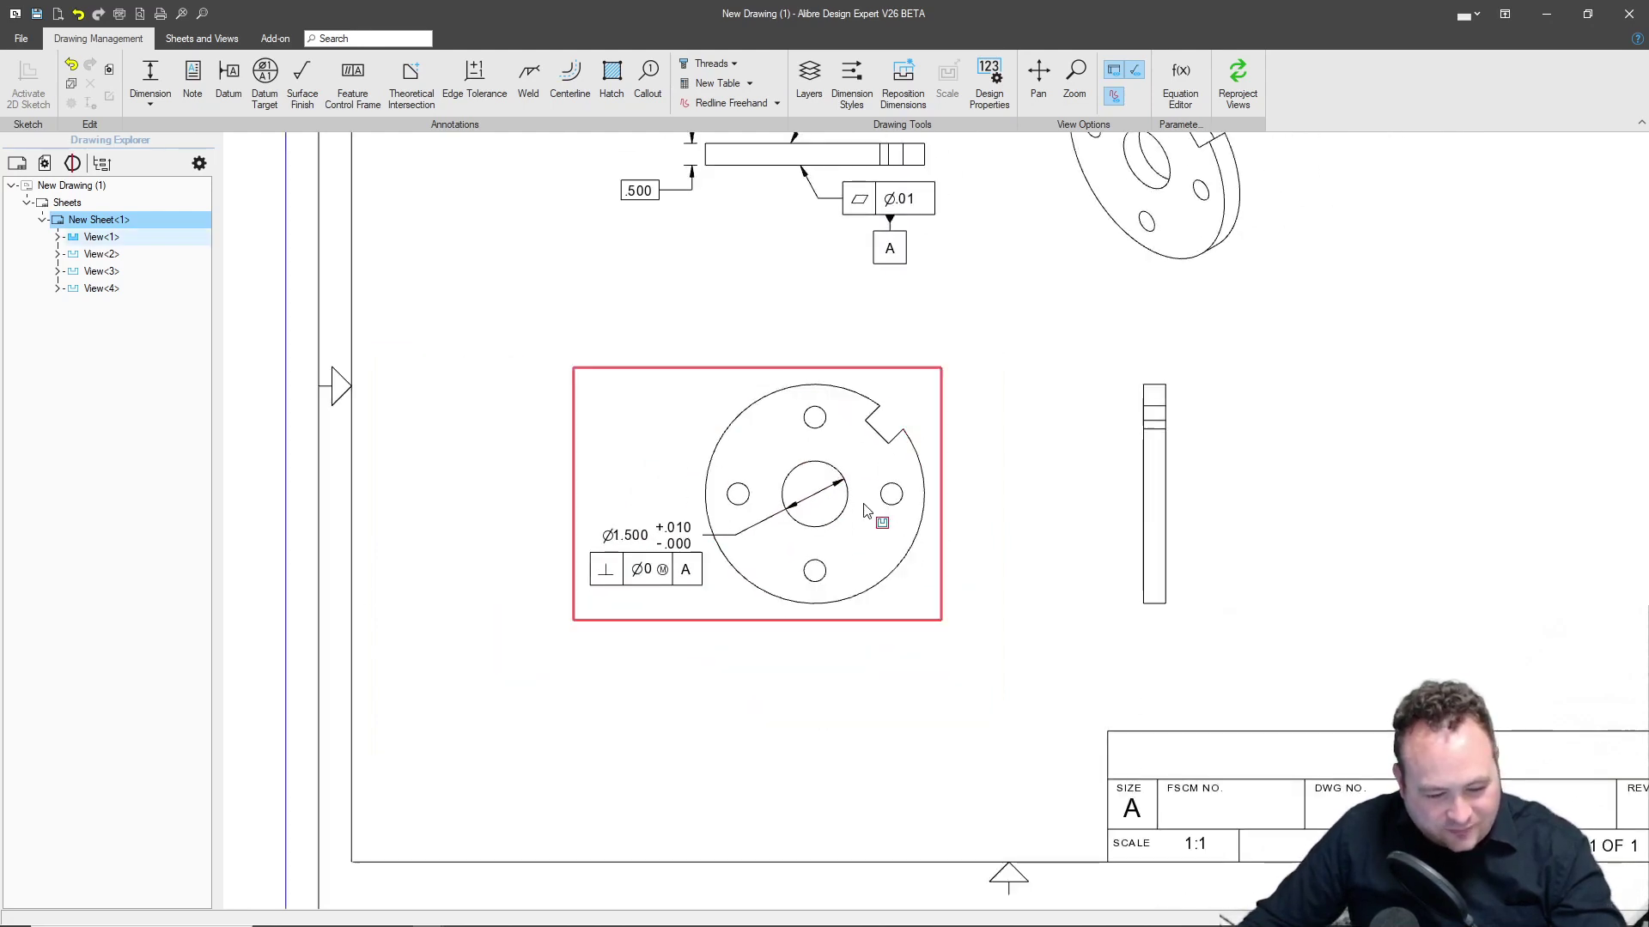
scroll(866, 511, "up", 2)
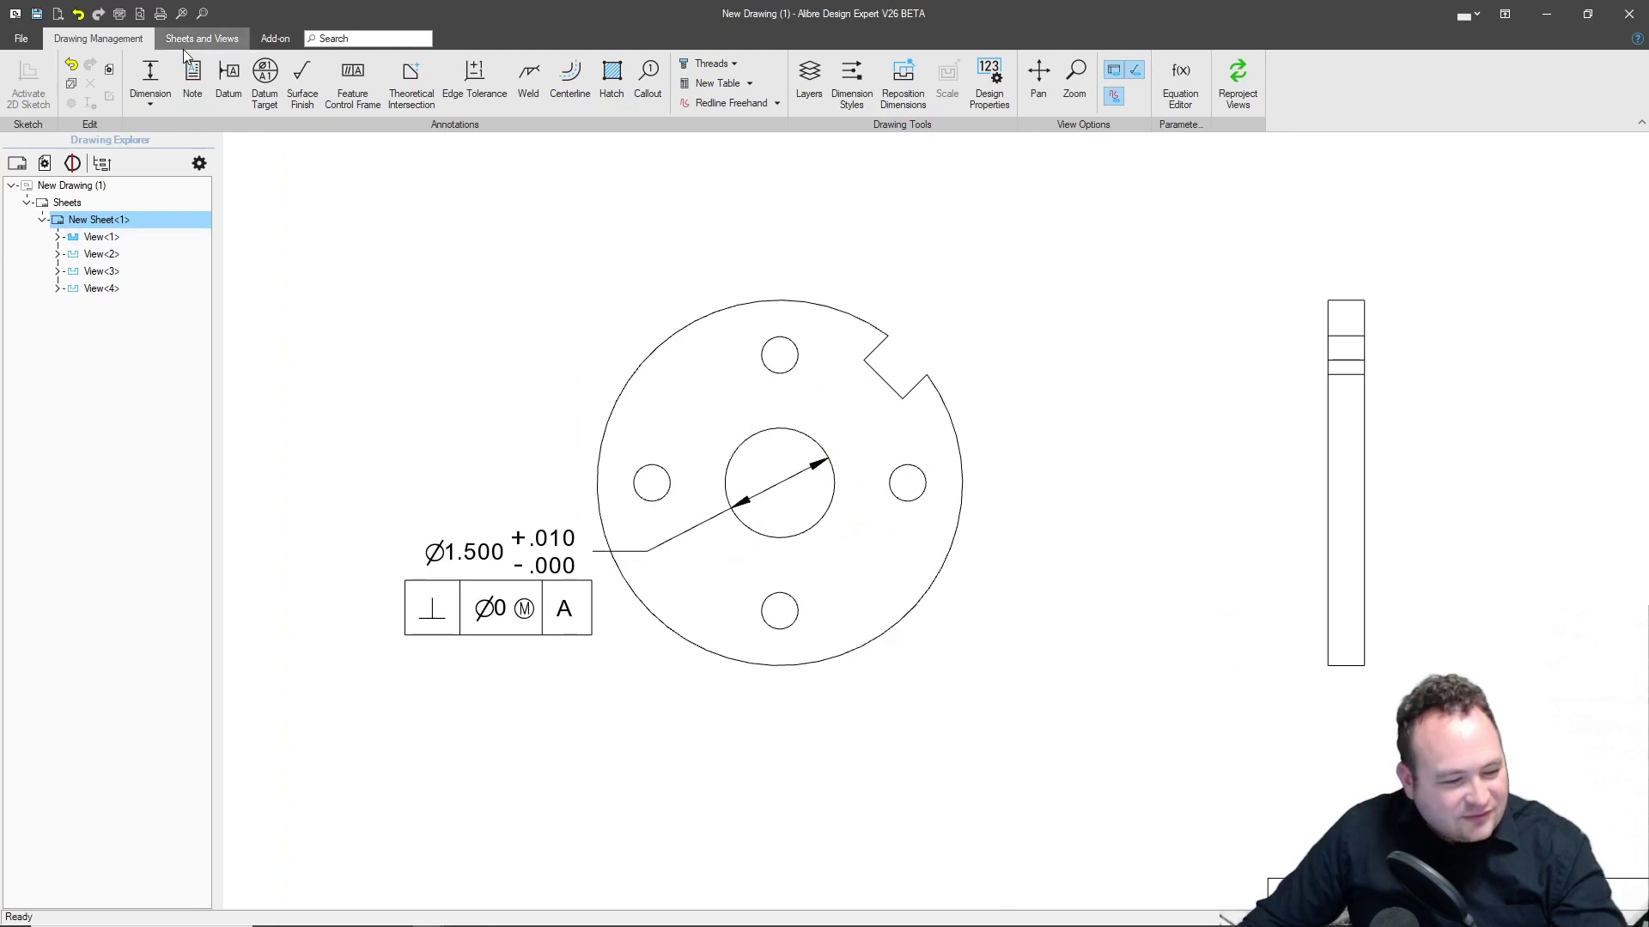
Dimension the notch width as .750.
left_click(151, 77)
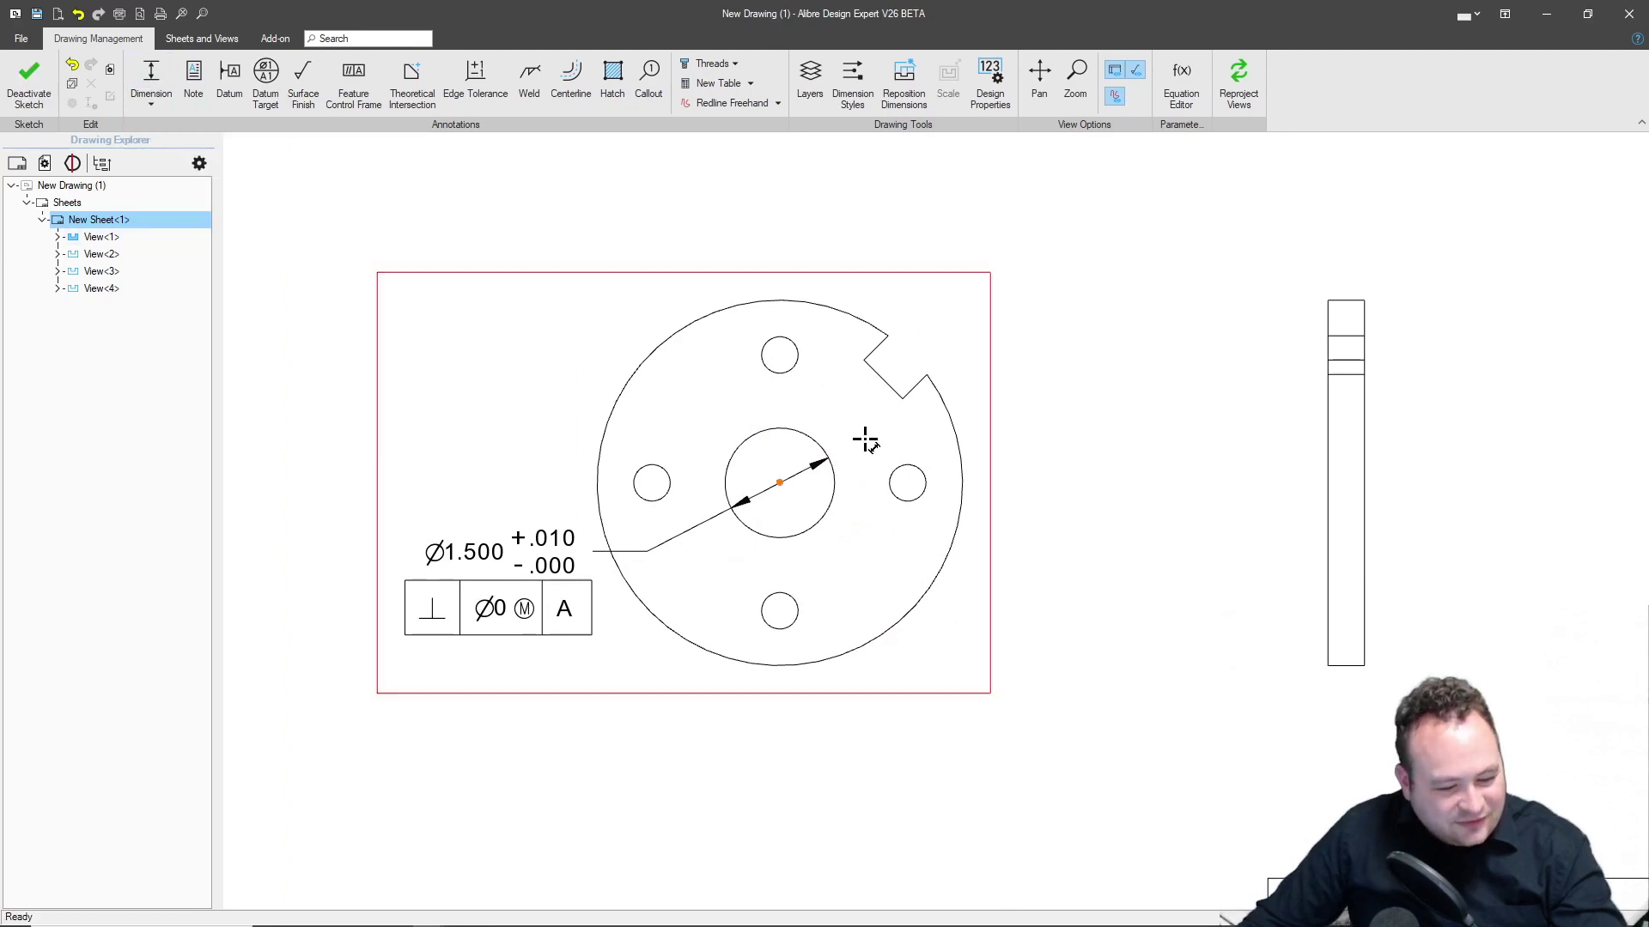
left_click(923, 397)
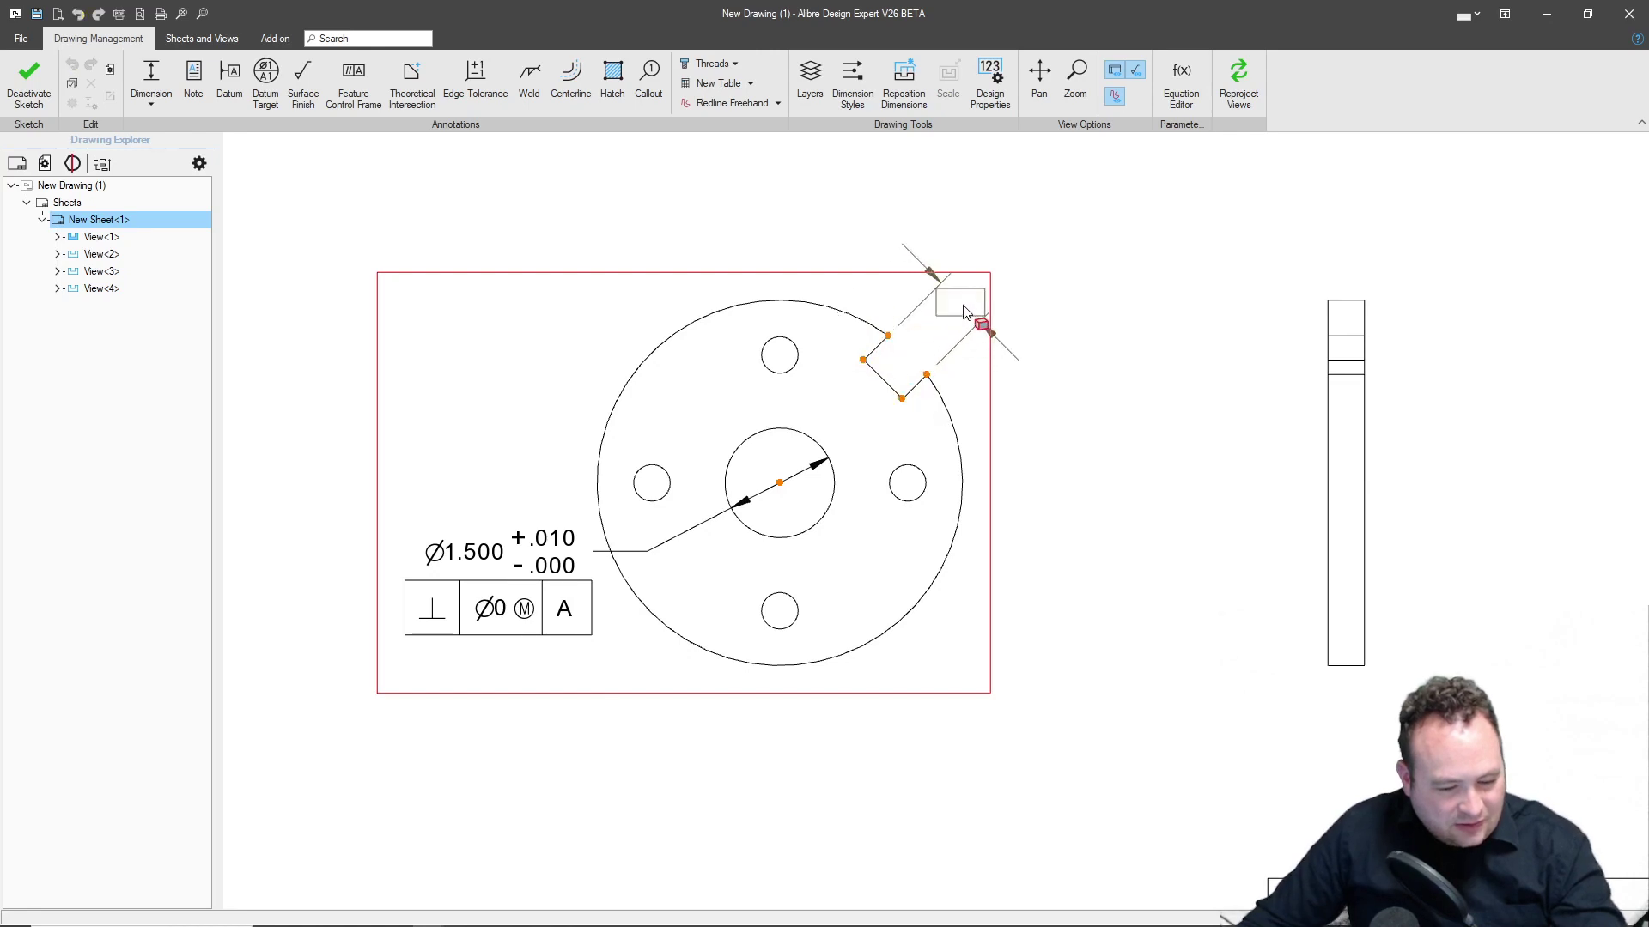
left_click(976, 314)
Attach datum B hanging below the perpendicularity frame.
left_click(229, 76)
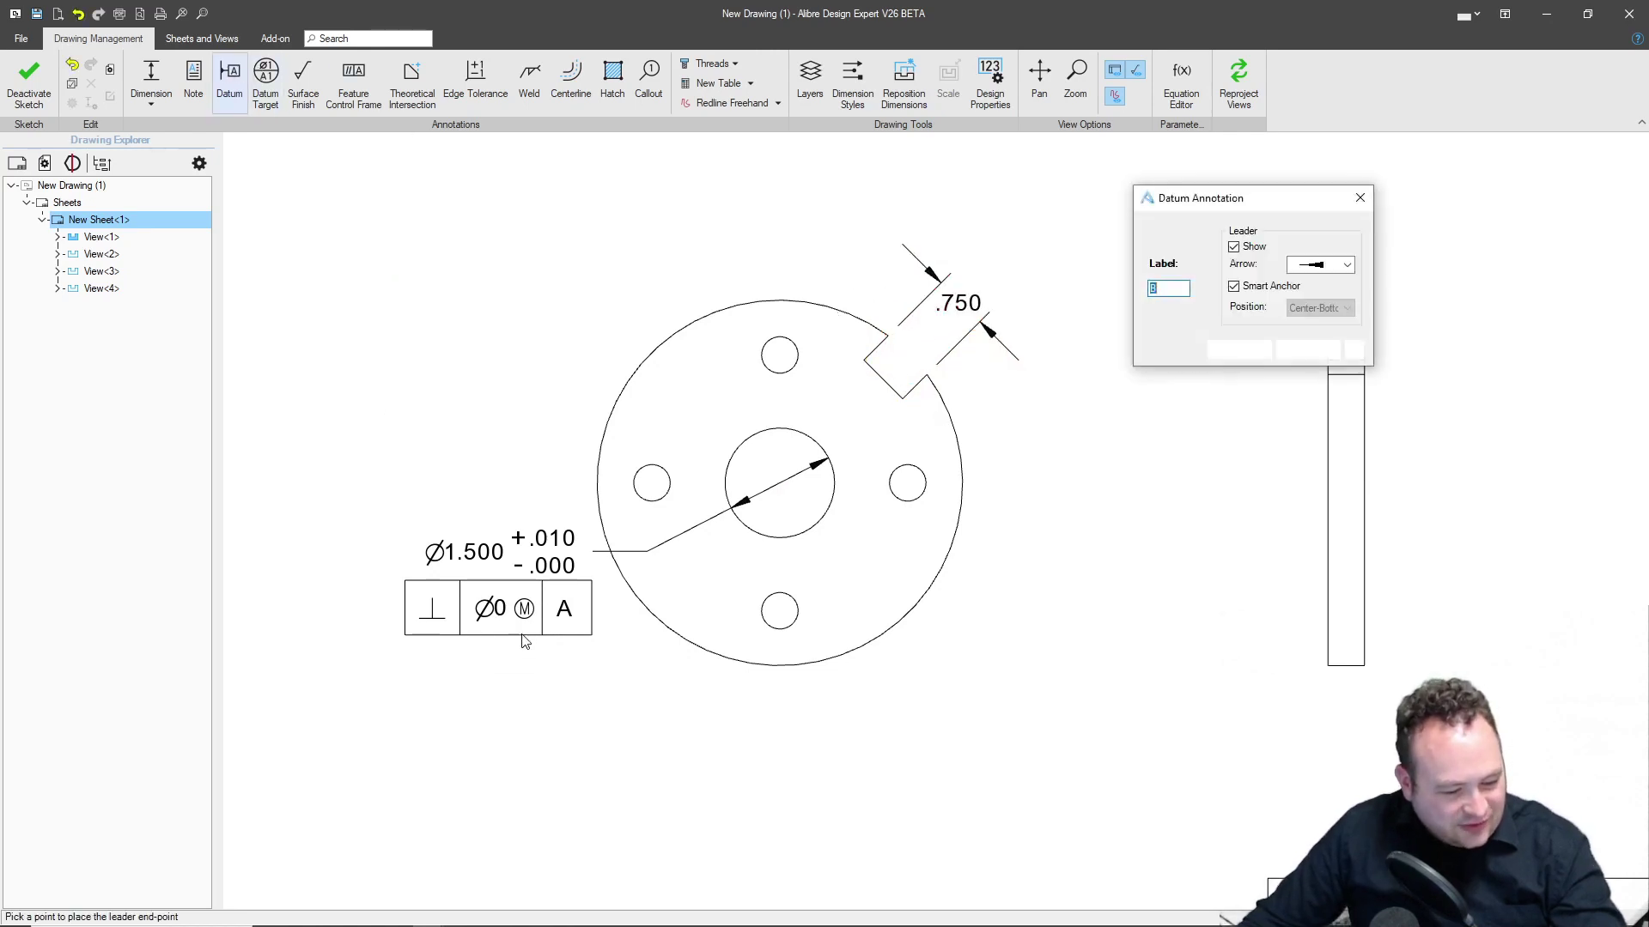
left_click(525, 639)
left_click(533, 699)
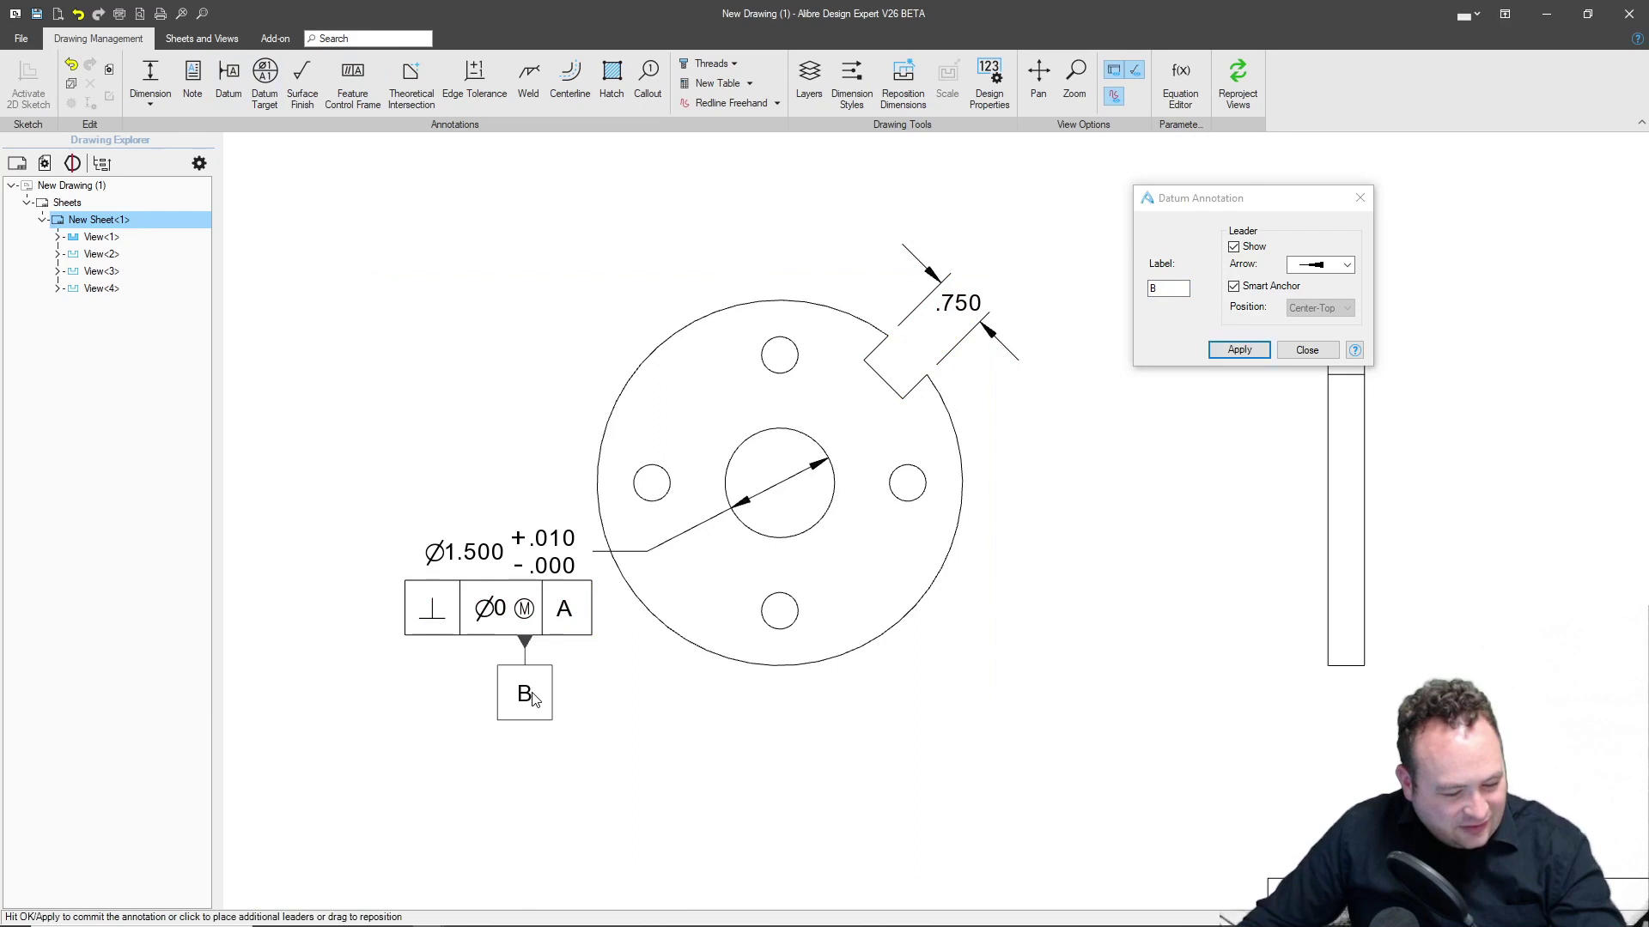
left_click(1231, 354)
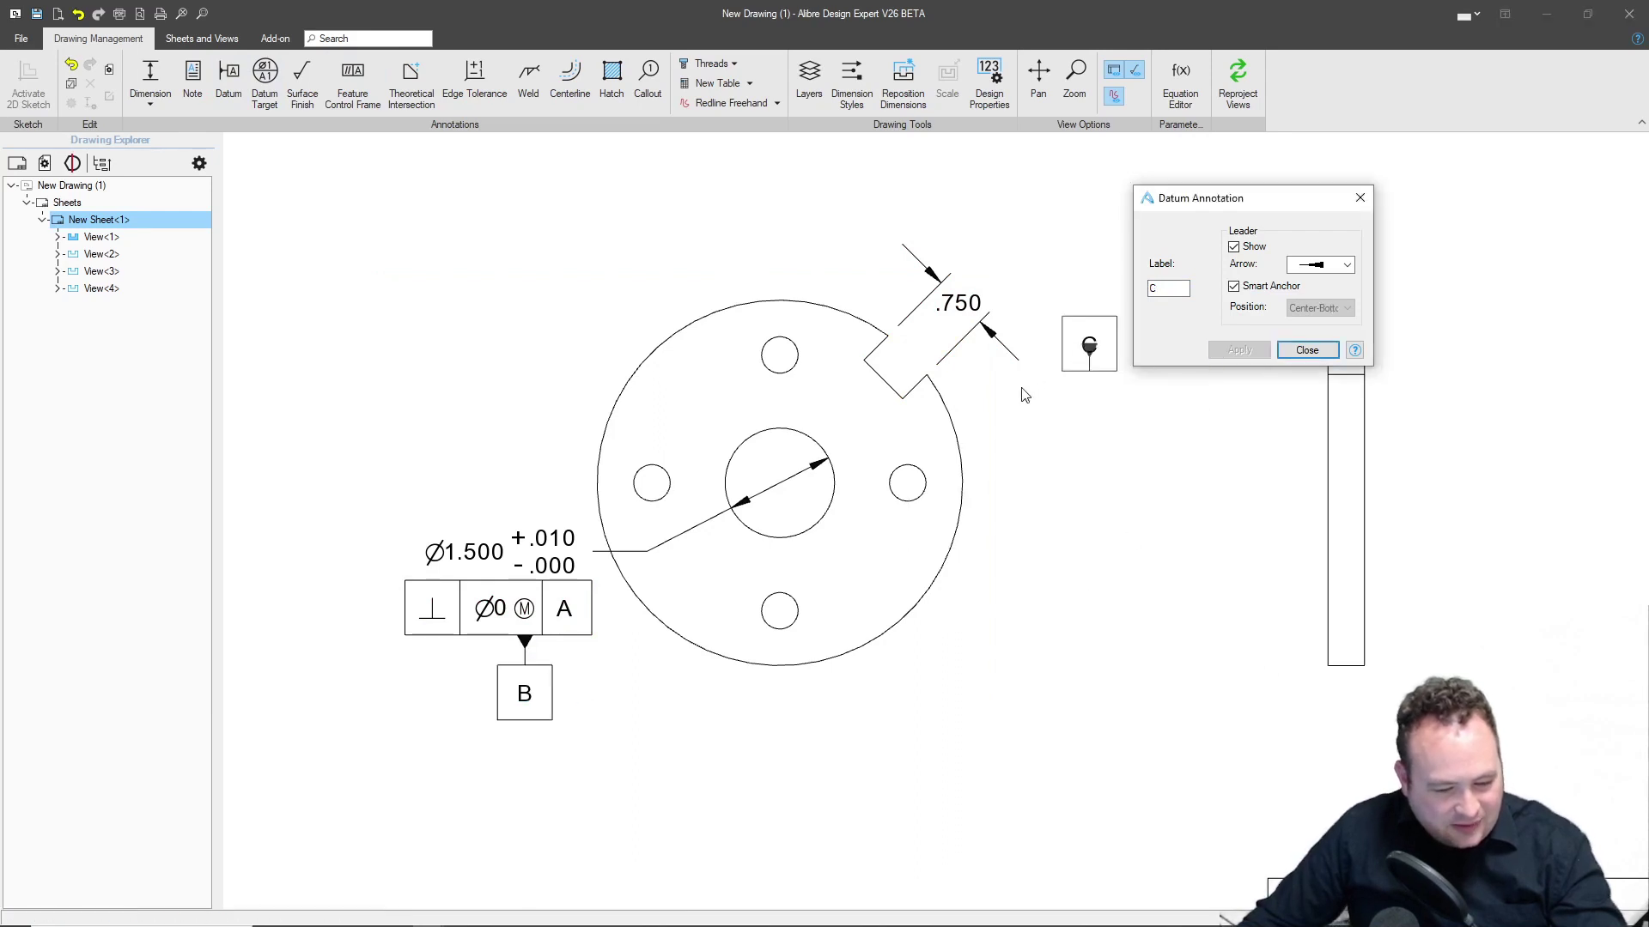
left_click(1305, 354)
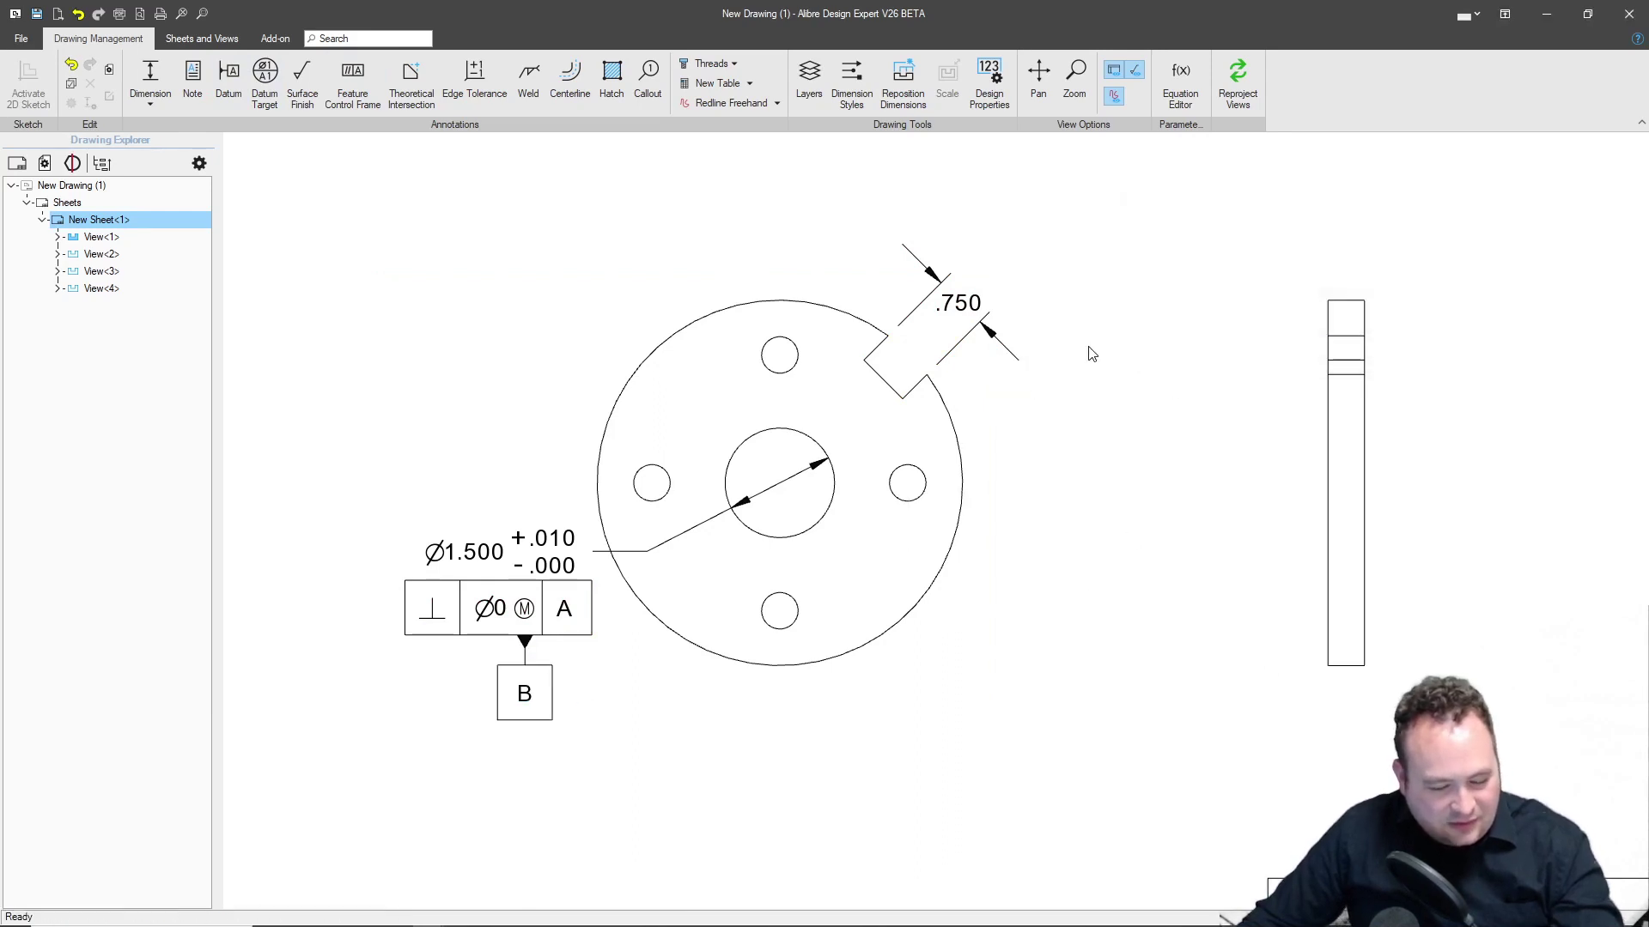
Change the .750 slot-width dimension's tolerance type to Basic so it appears boxed.
left_click(956, 300)
left_click(1028, 271)
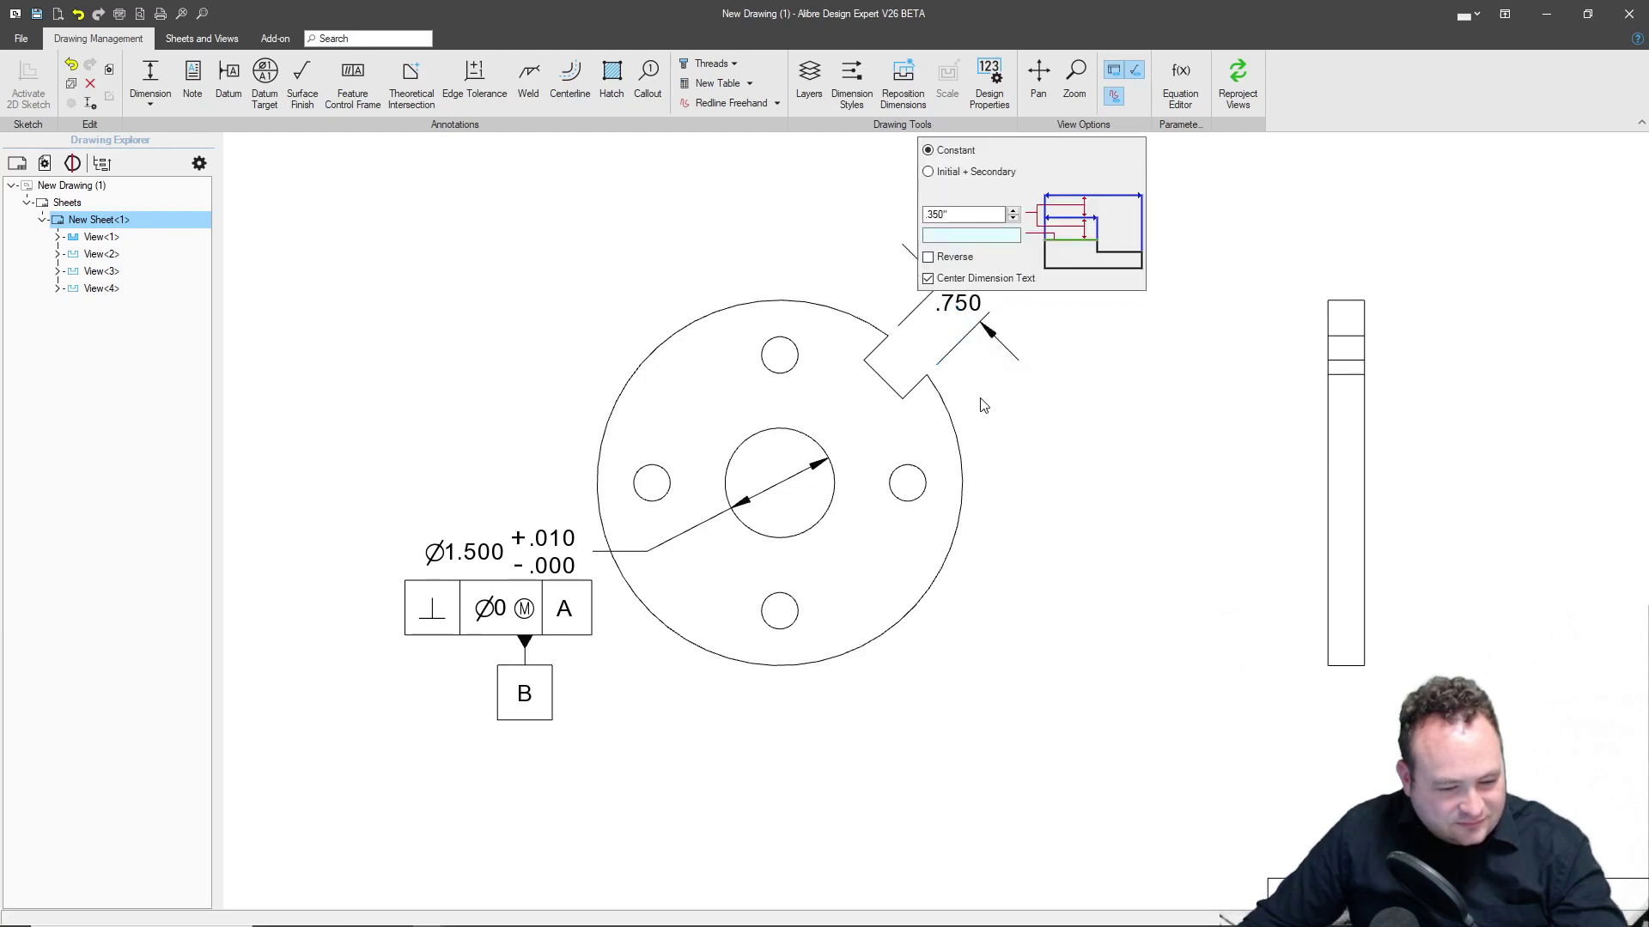
left_click(957, 305)
left_click(1013, 275)
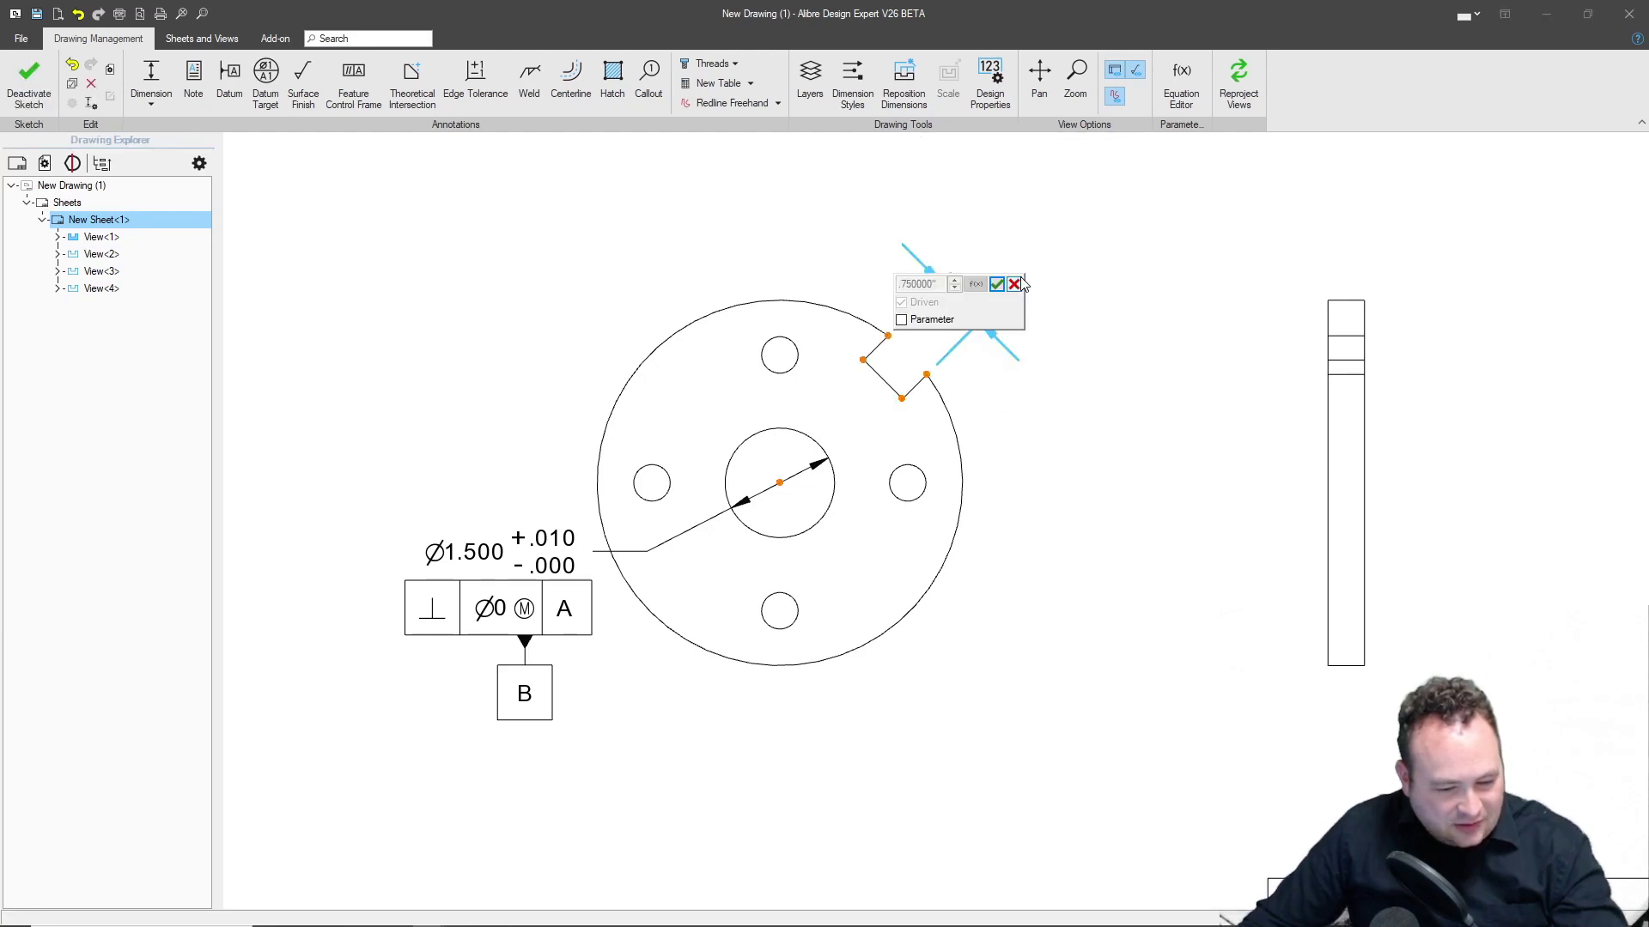
left_click(997, 284)
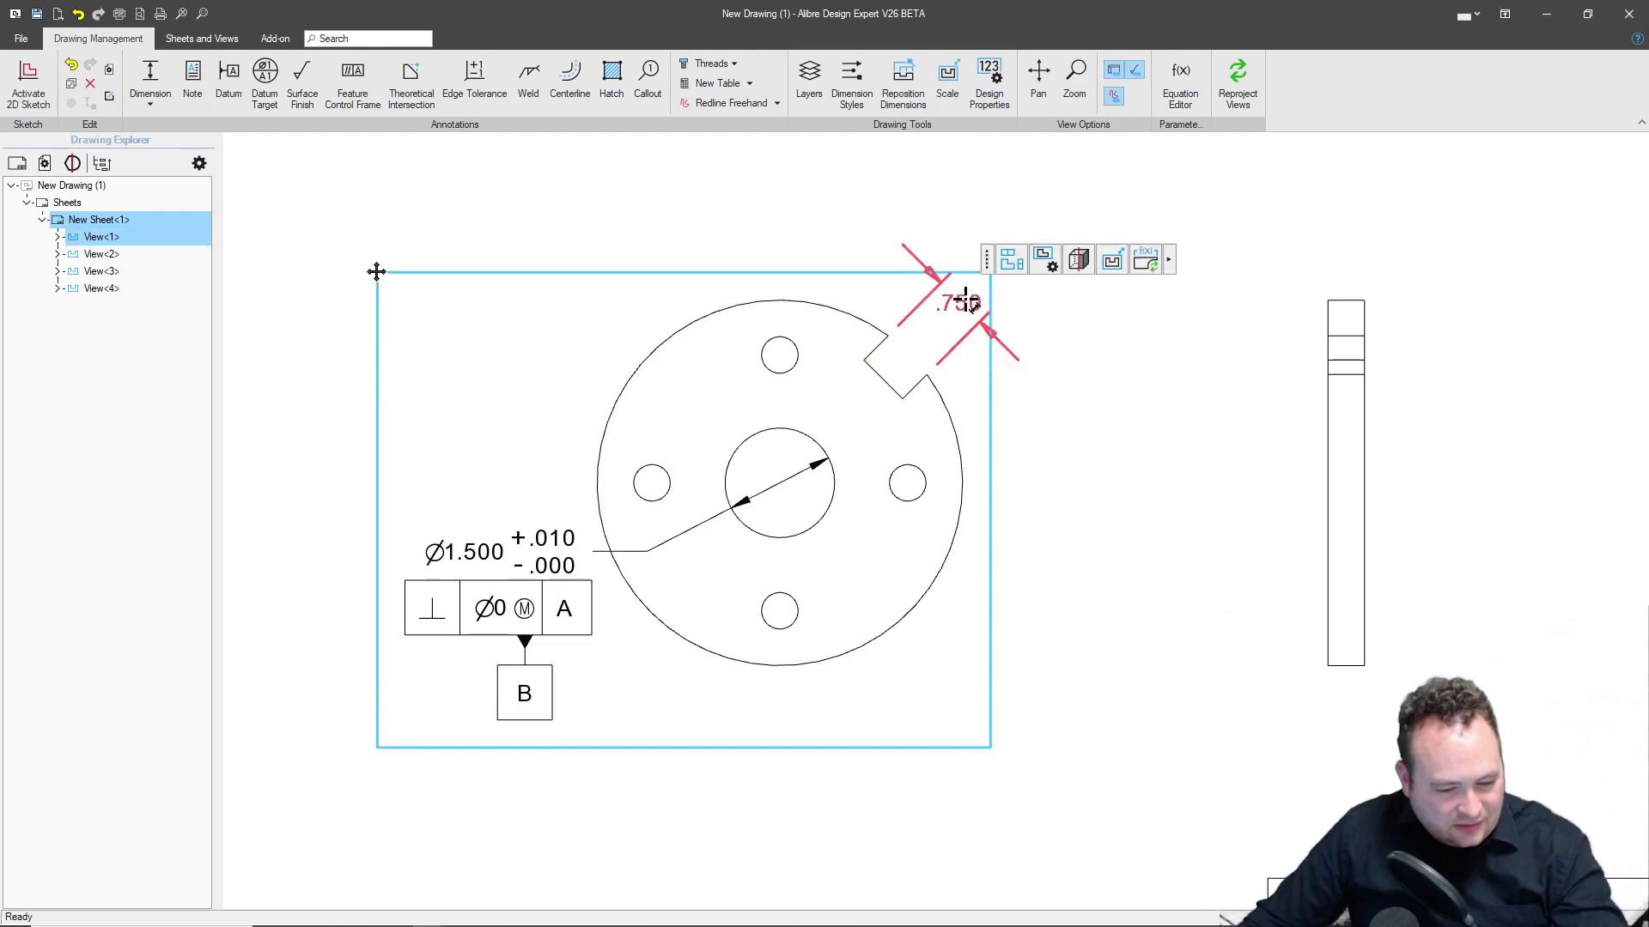
left_click(966, 305)
left_click(1077, 280)
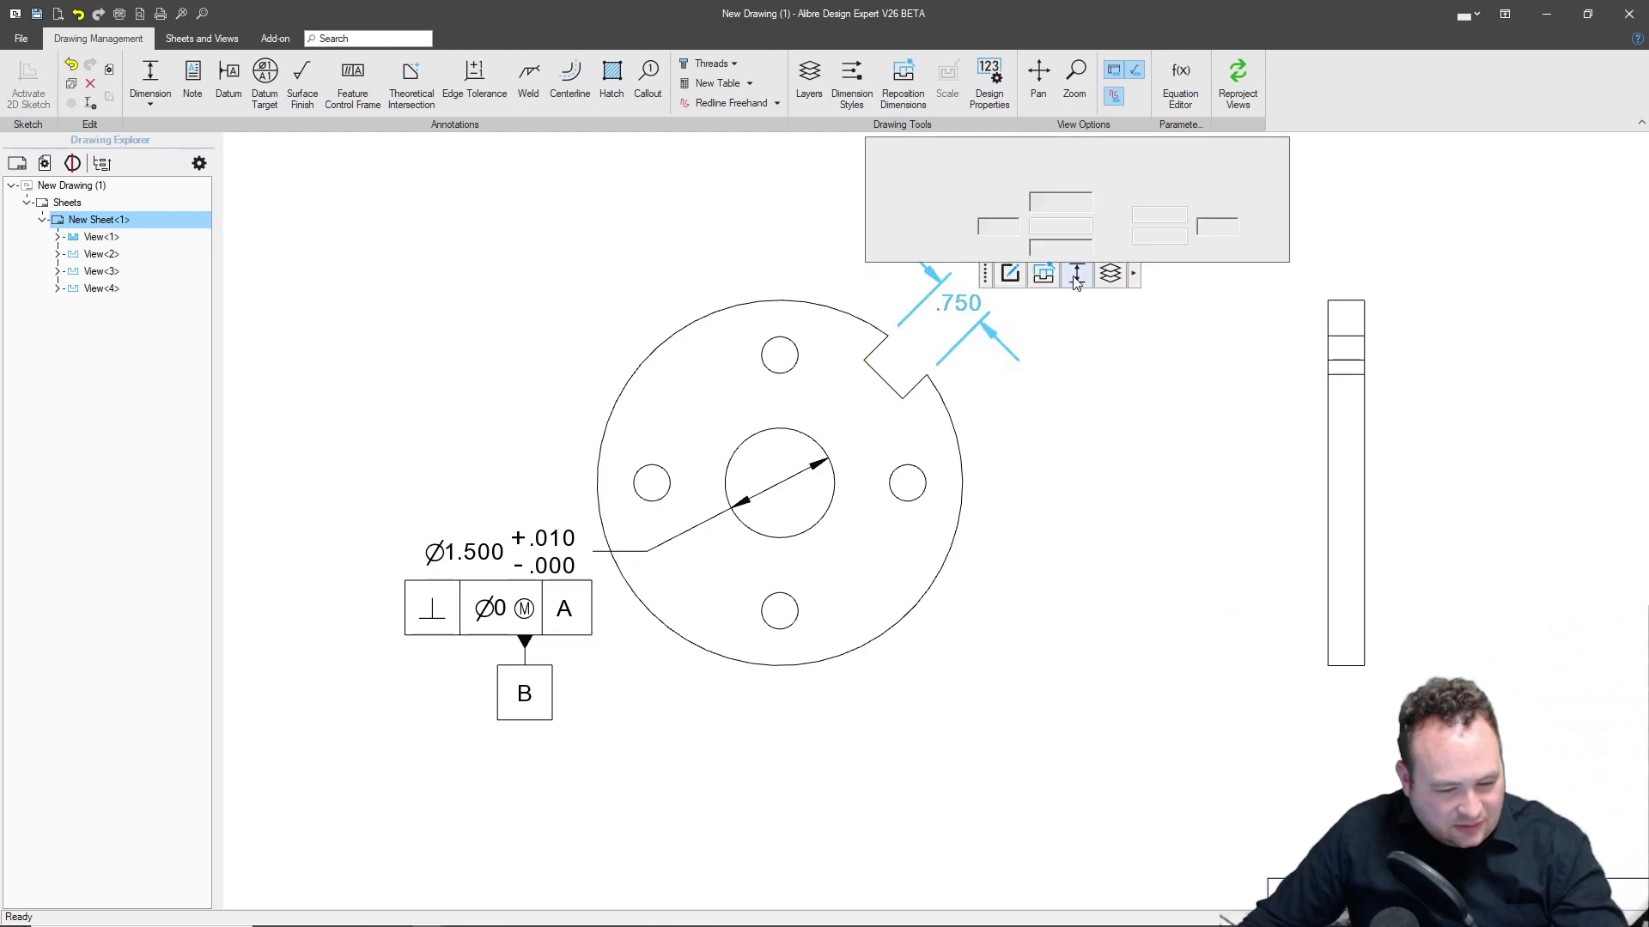
left_click(1142, 176)
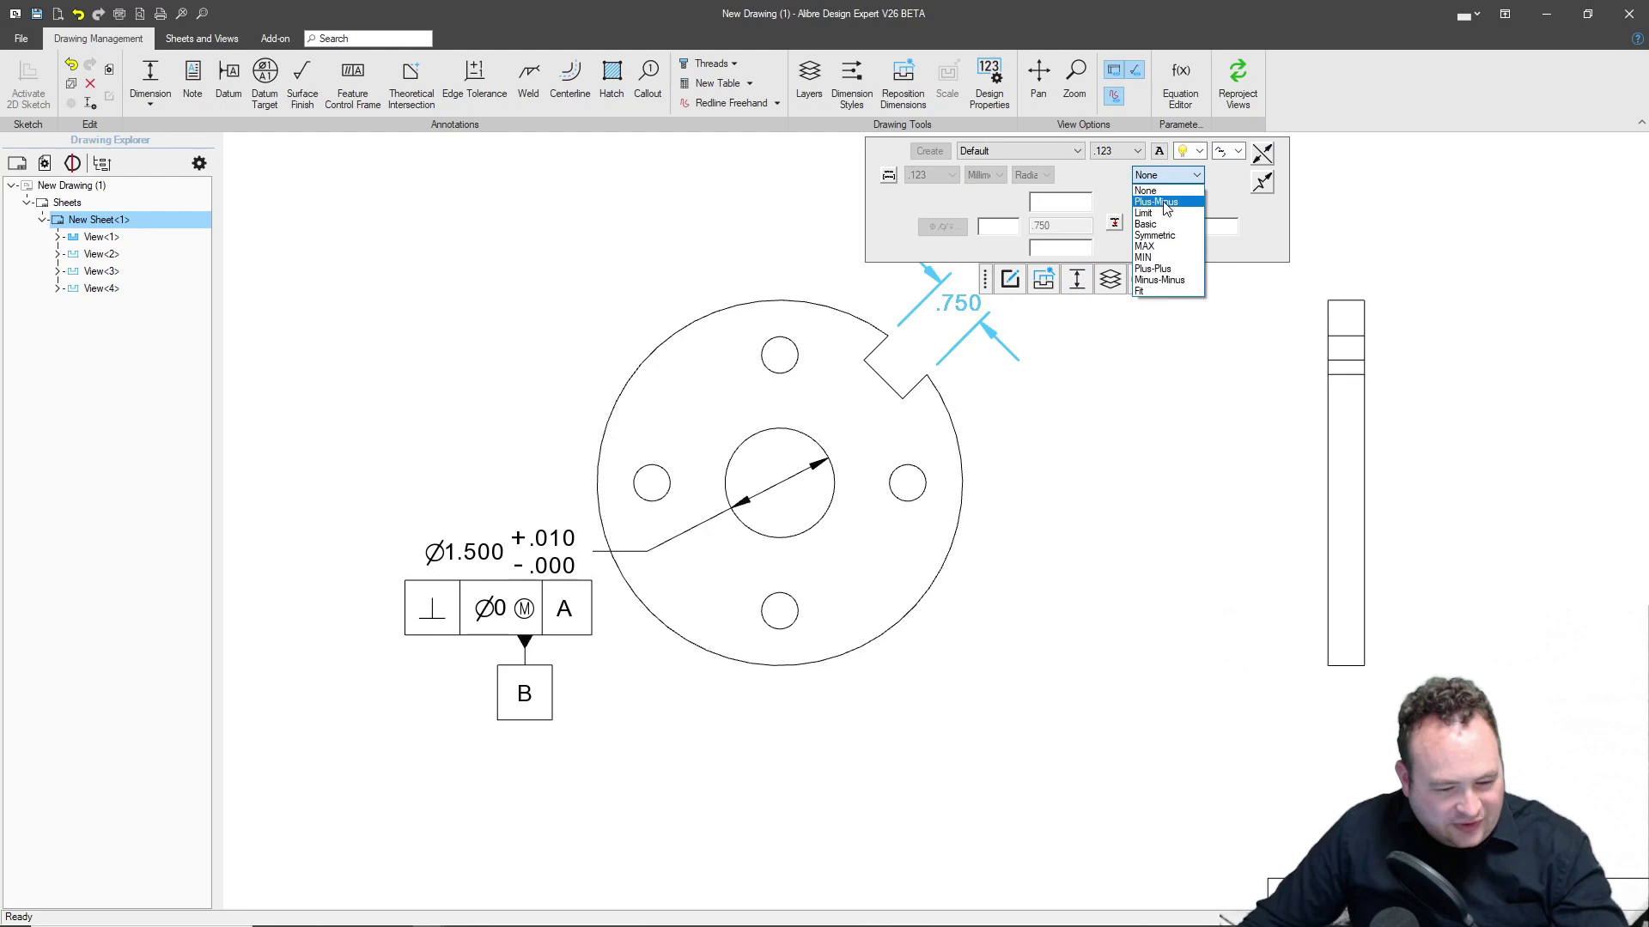
left_click(1165, 224)
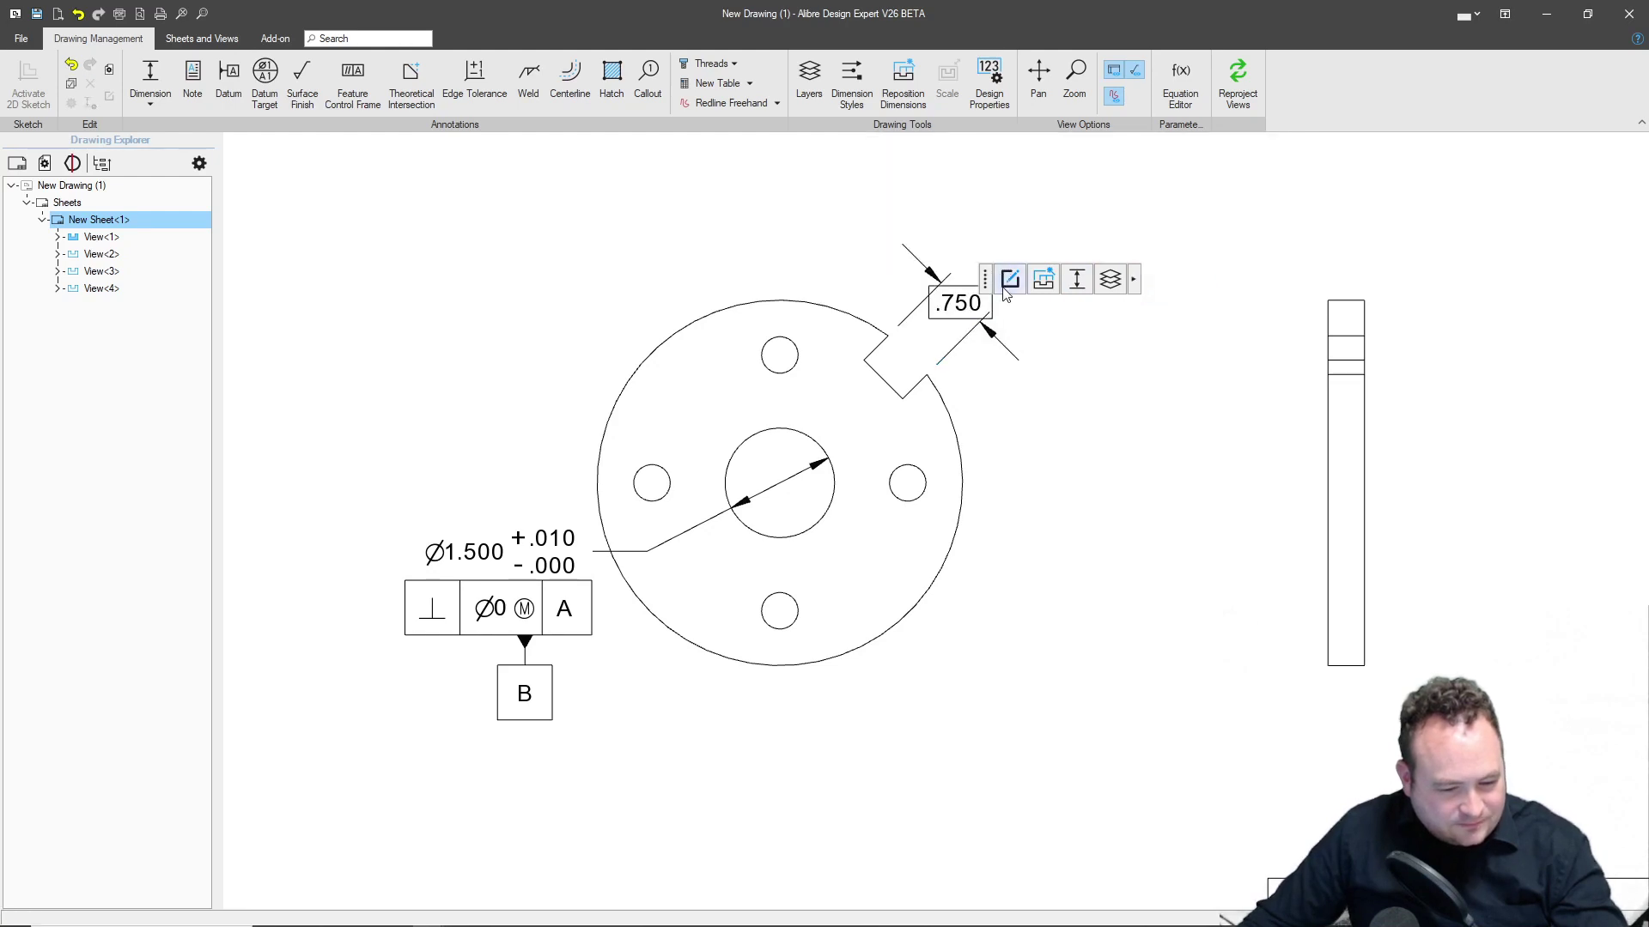
key("Return")
Add a 2.000 dimension from the slot's side line to the hub centre and make it Basic.
double_click(773, 549)
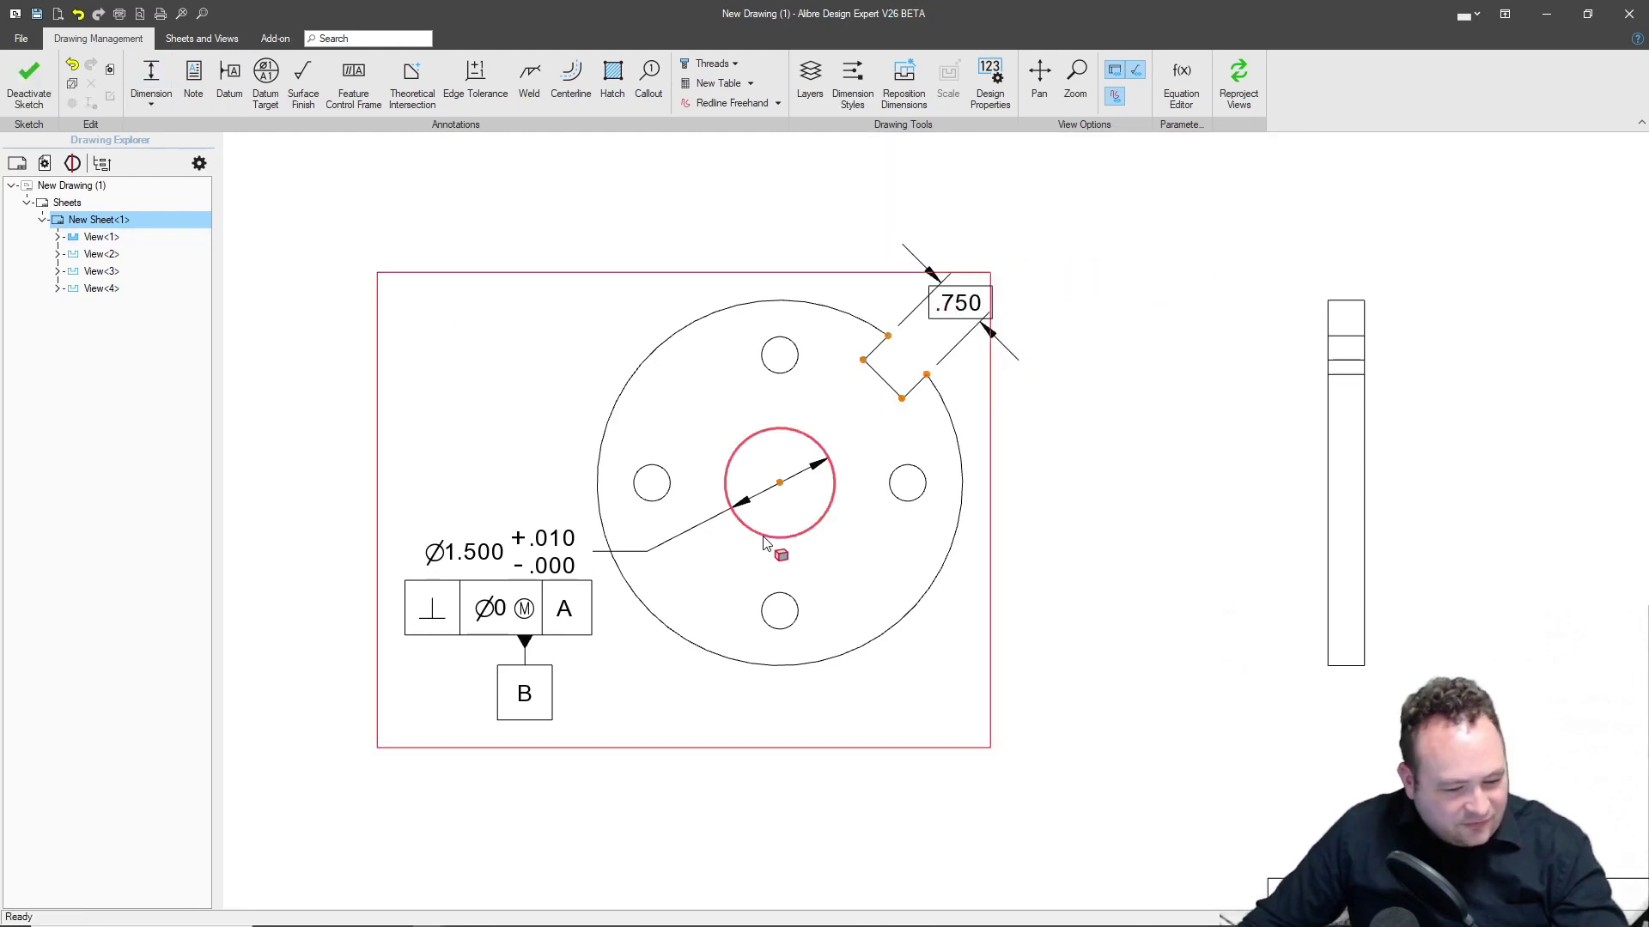
left_click(889, 388)
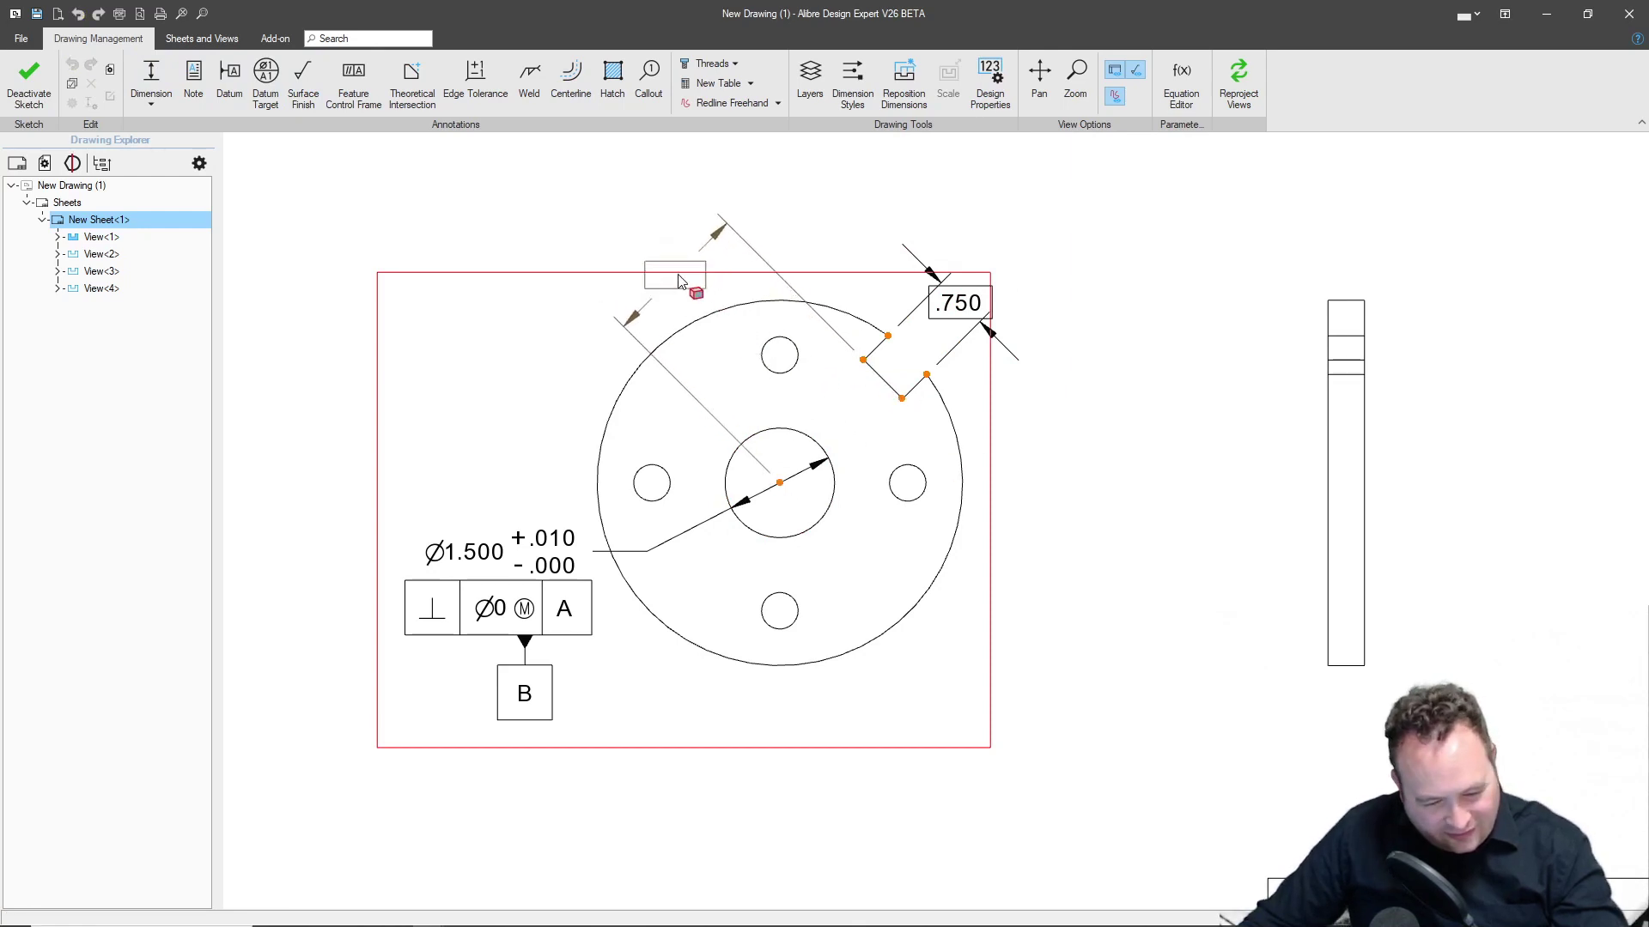
left_click(678, 283)
left_click(730, 283)
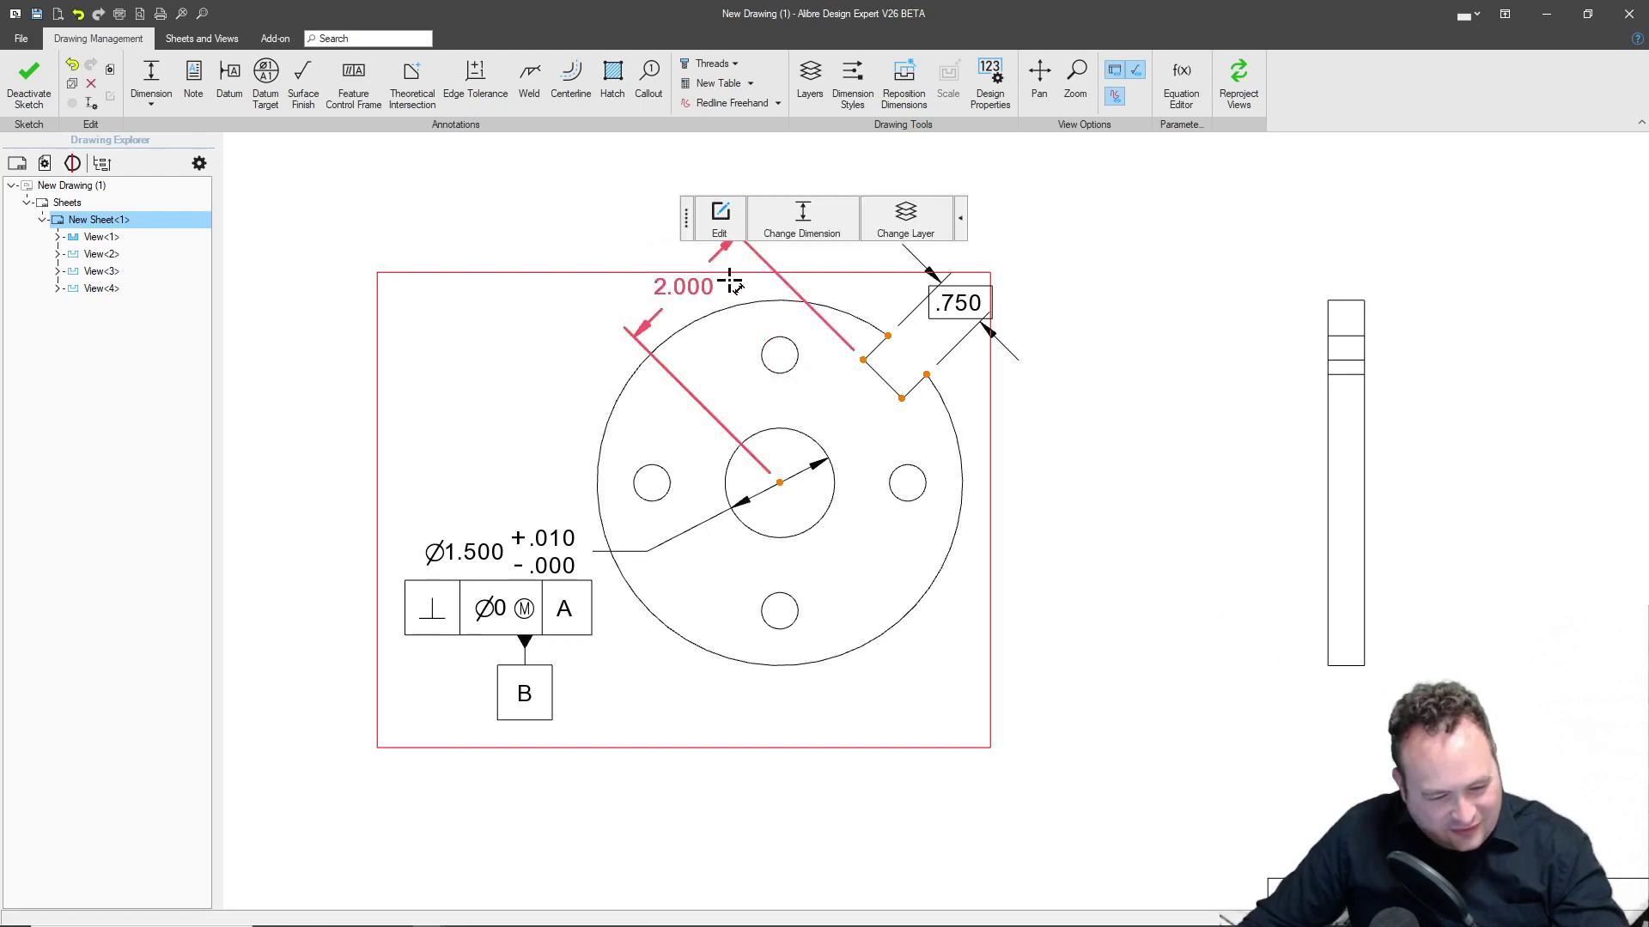
left_click(802, 219)
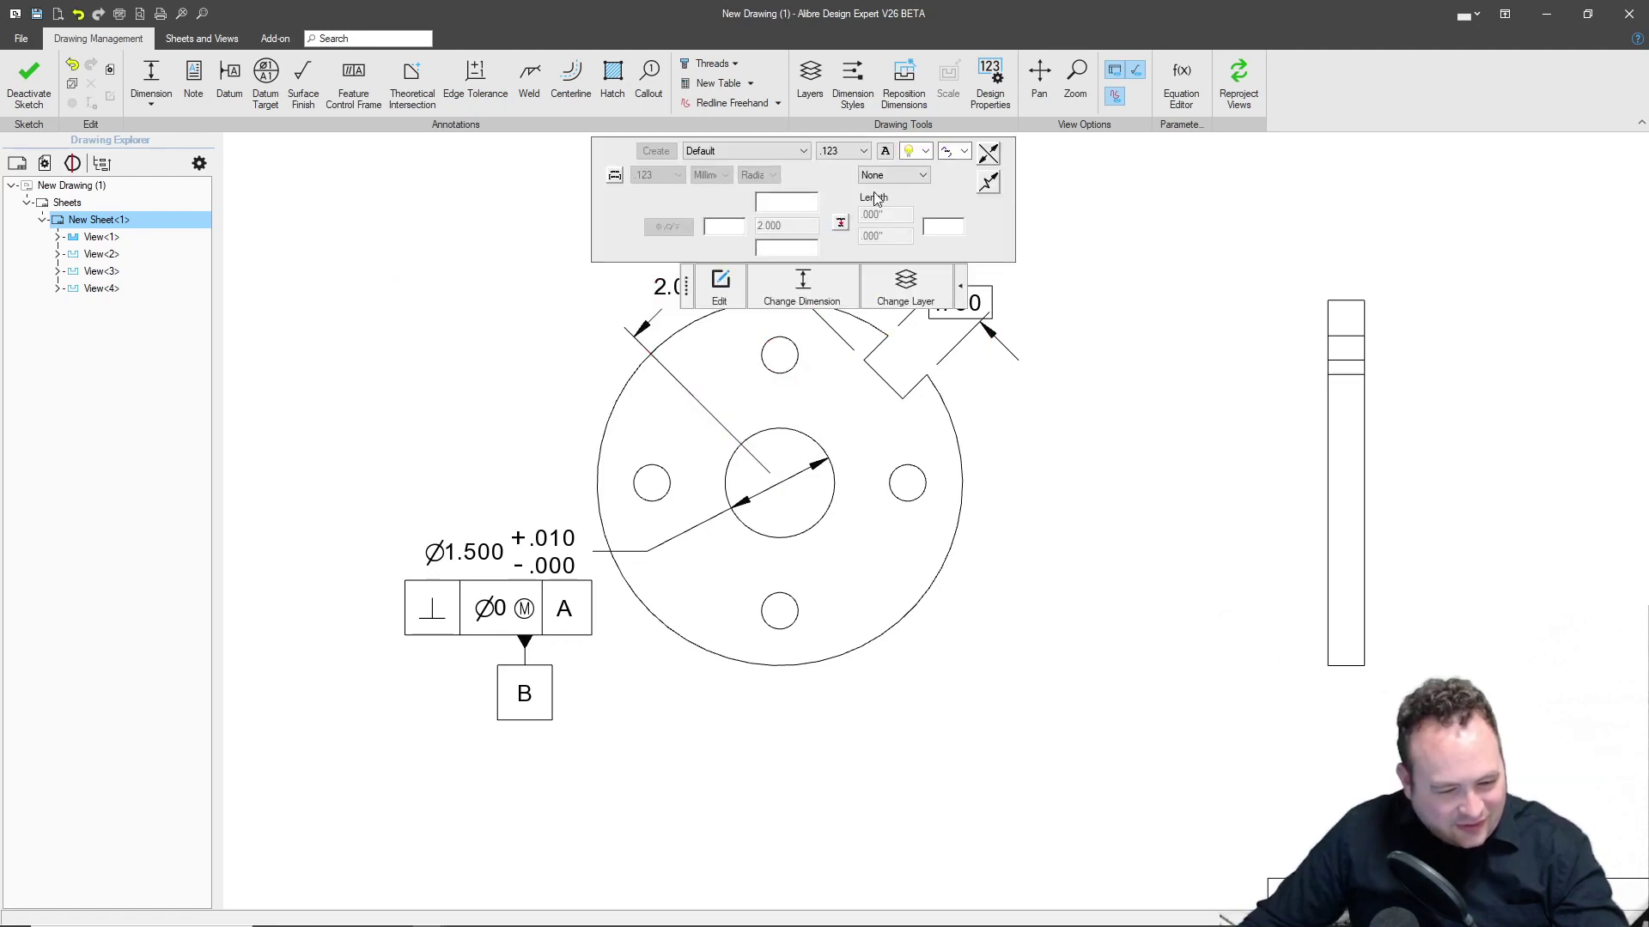
left_click(893, 174)
left_click(902, 227)
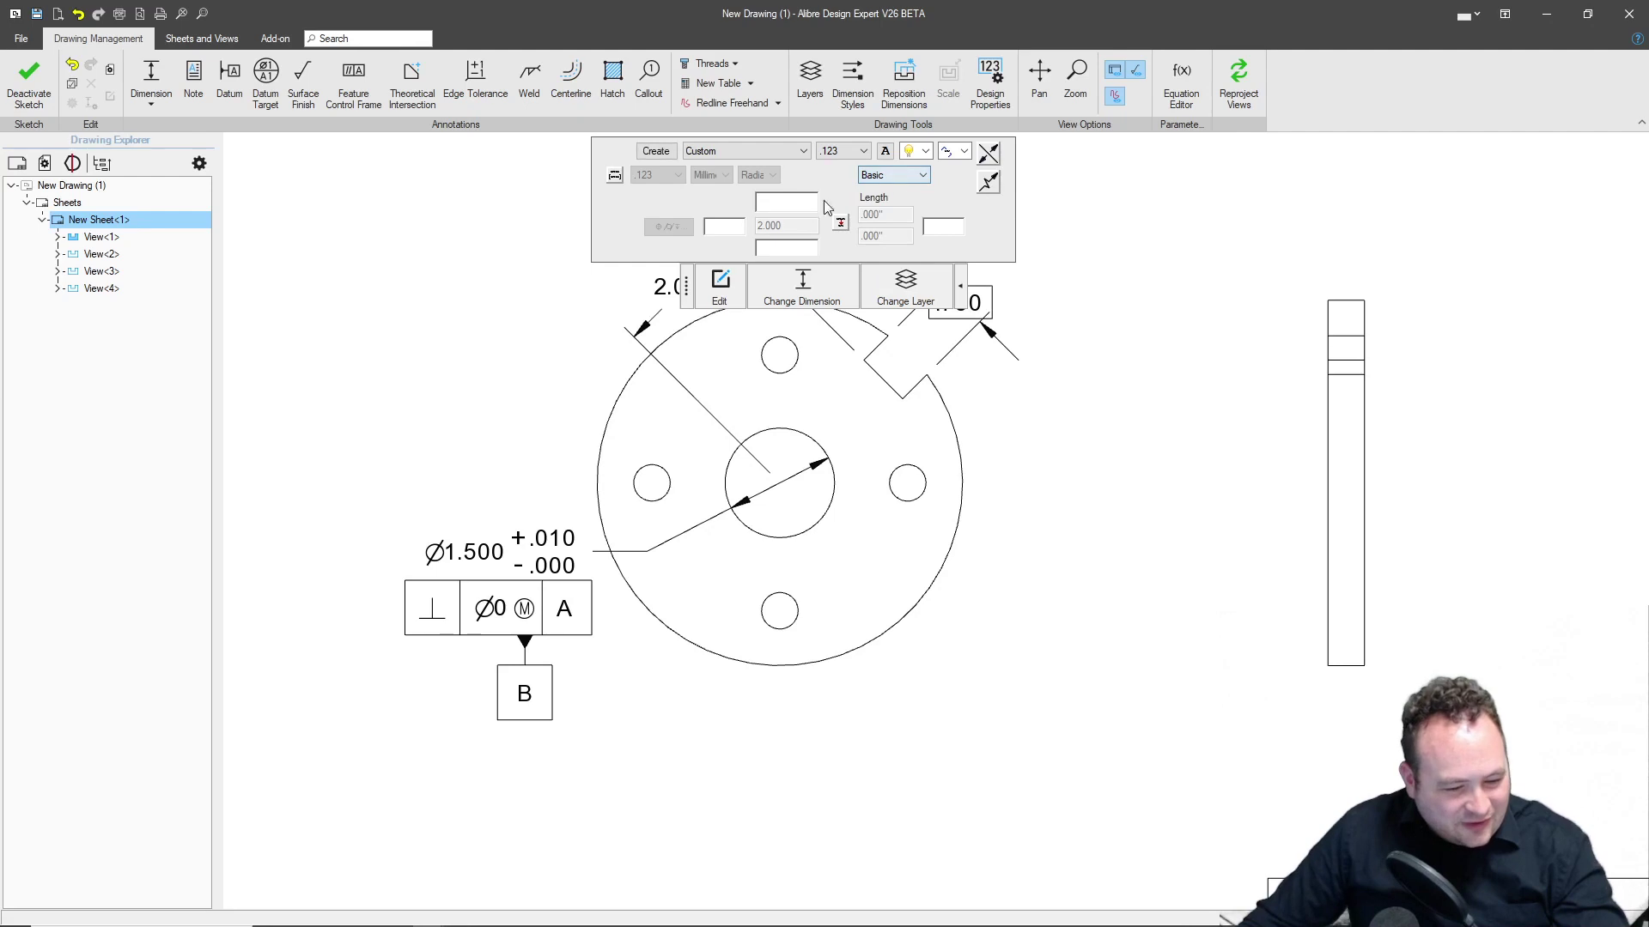
left_click(749, 484)
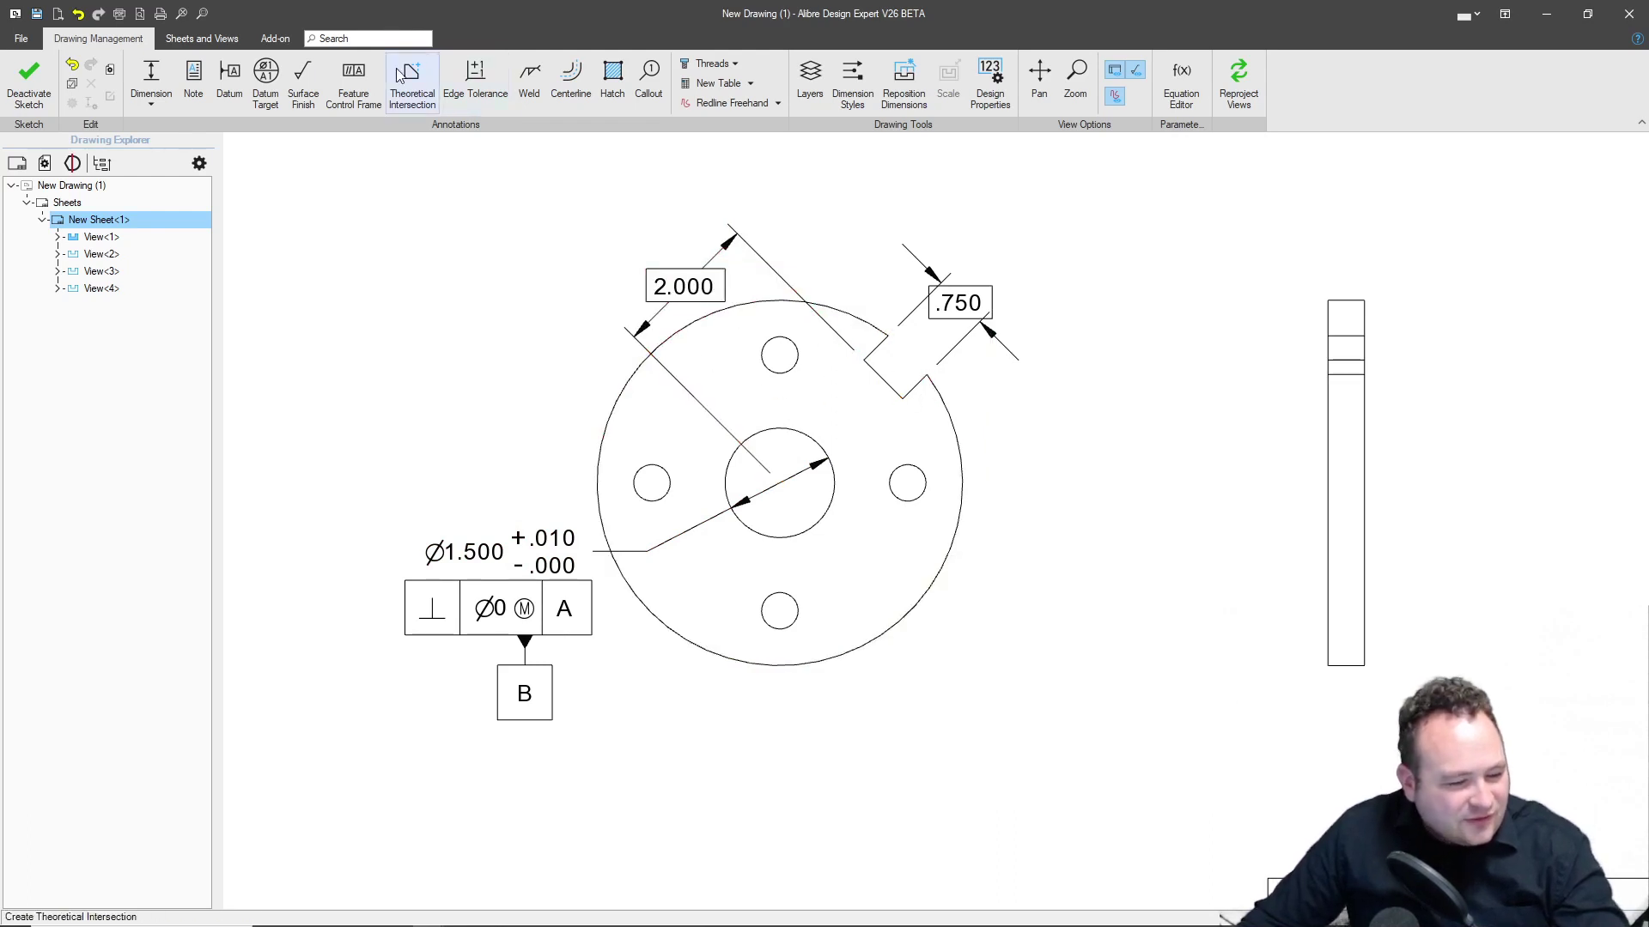
left_click(191, 82)
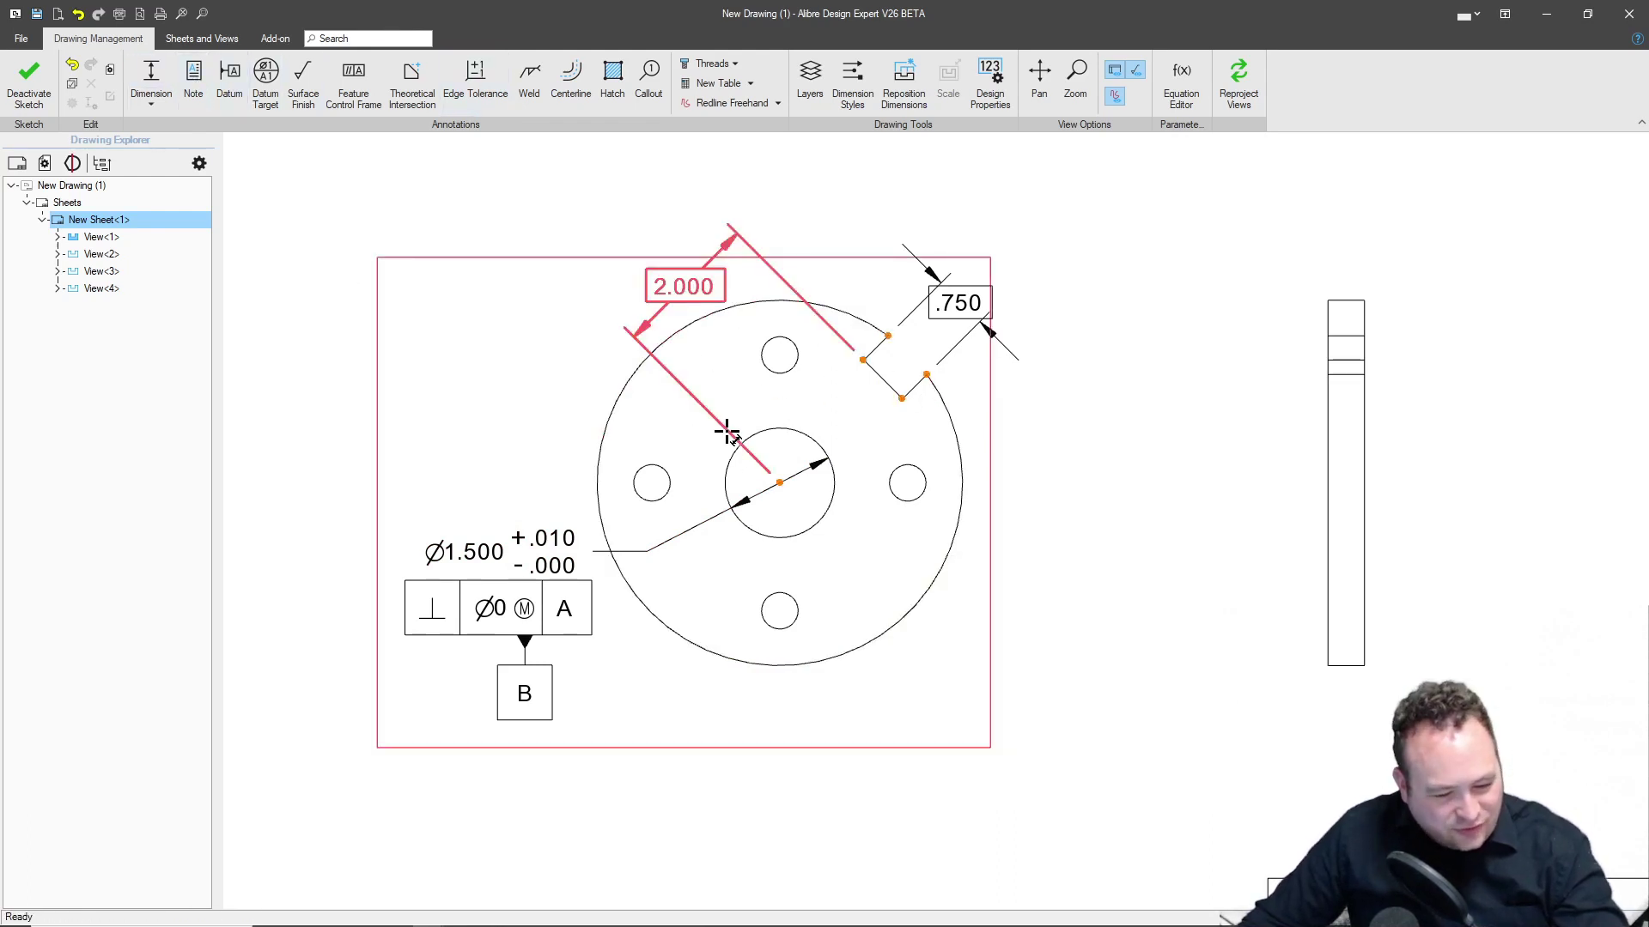
Dimension the slot edge to the hub centre as .375 and set its tolerance to Basic.
left_click(863, 361)
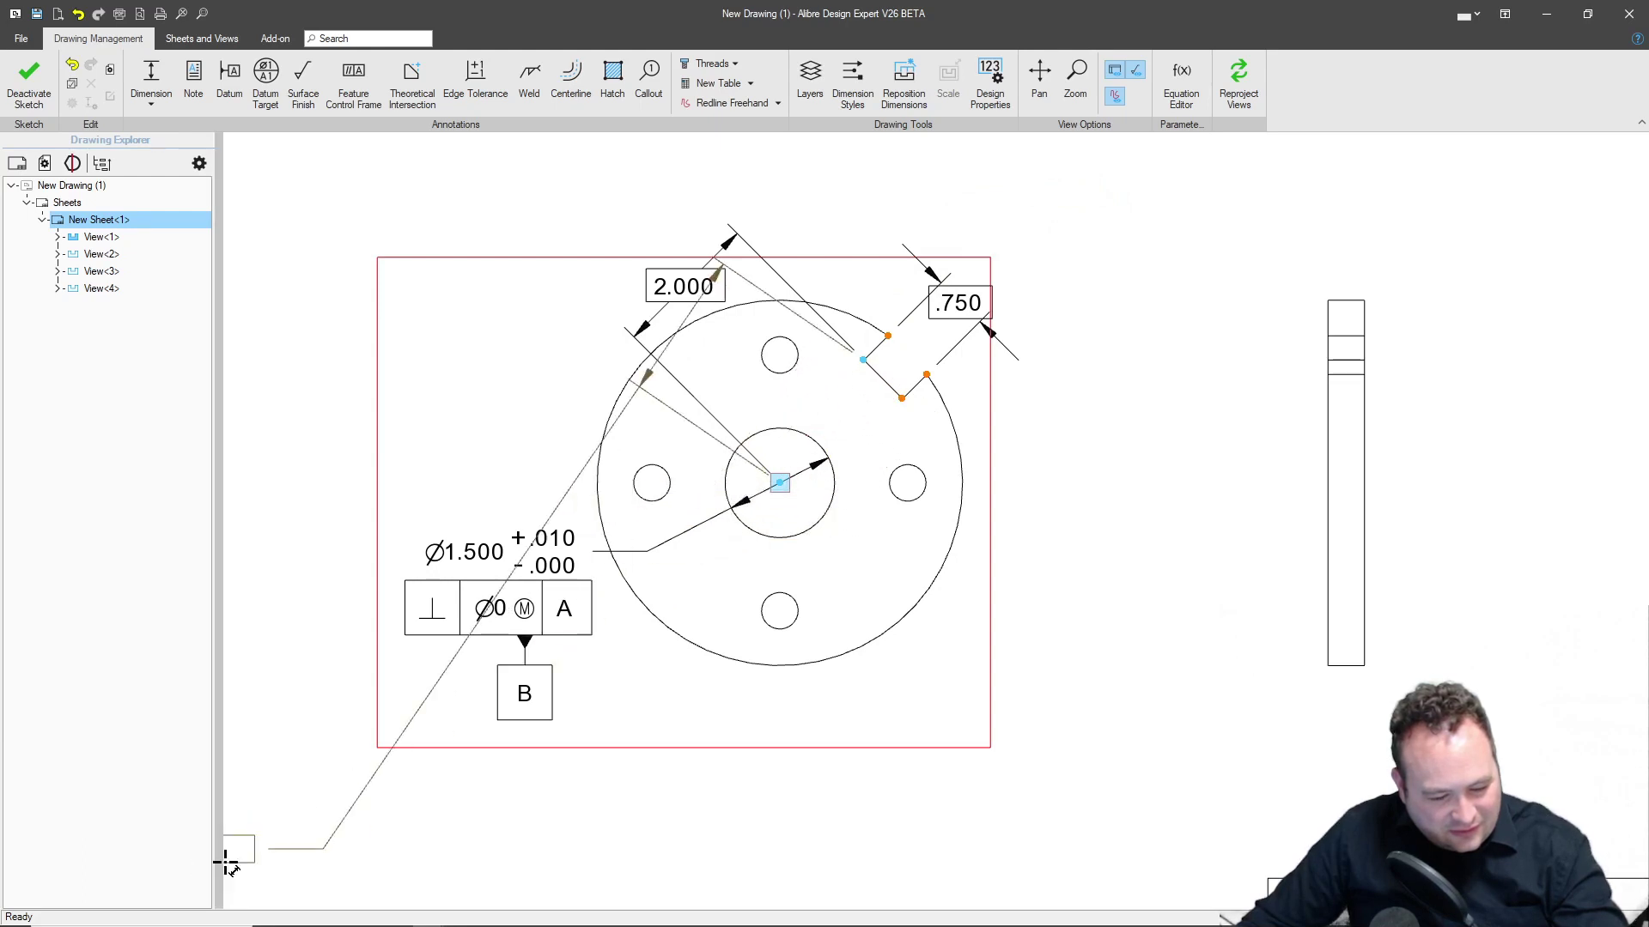
key("Escape")
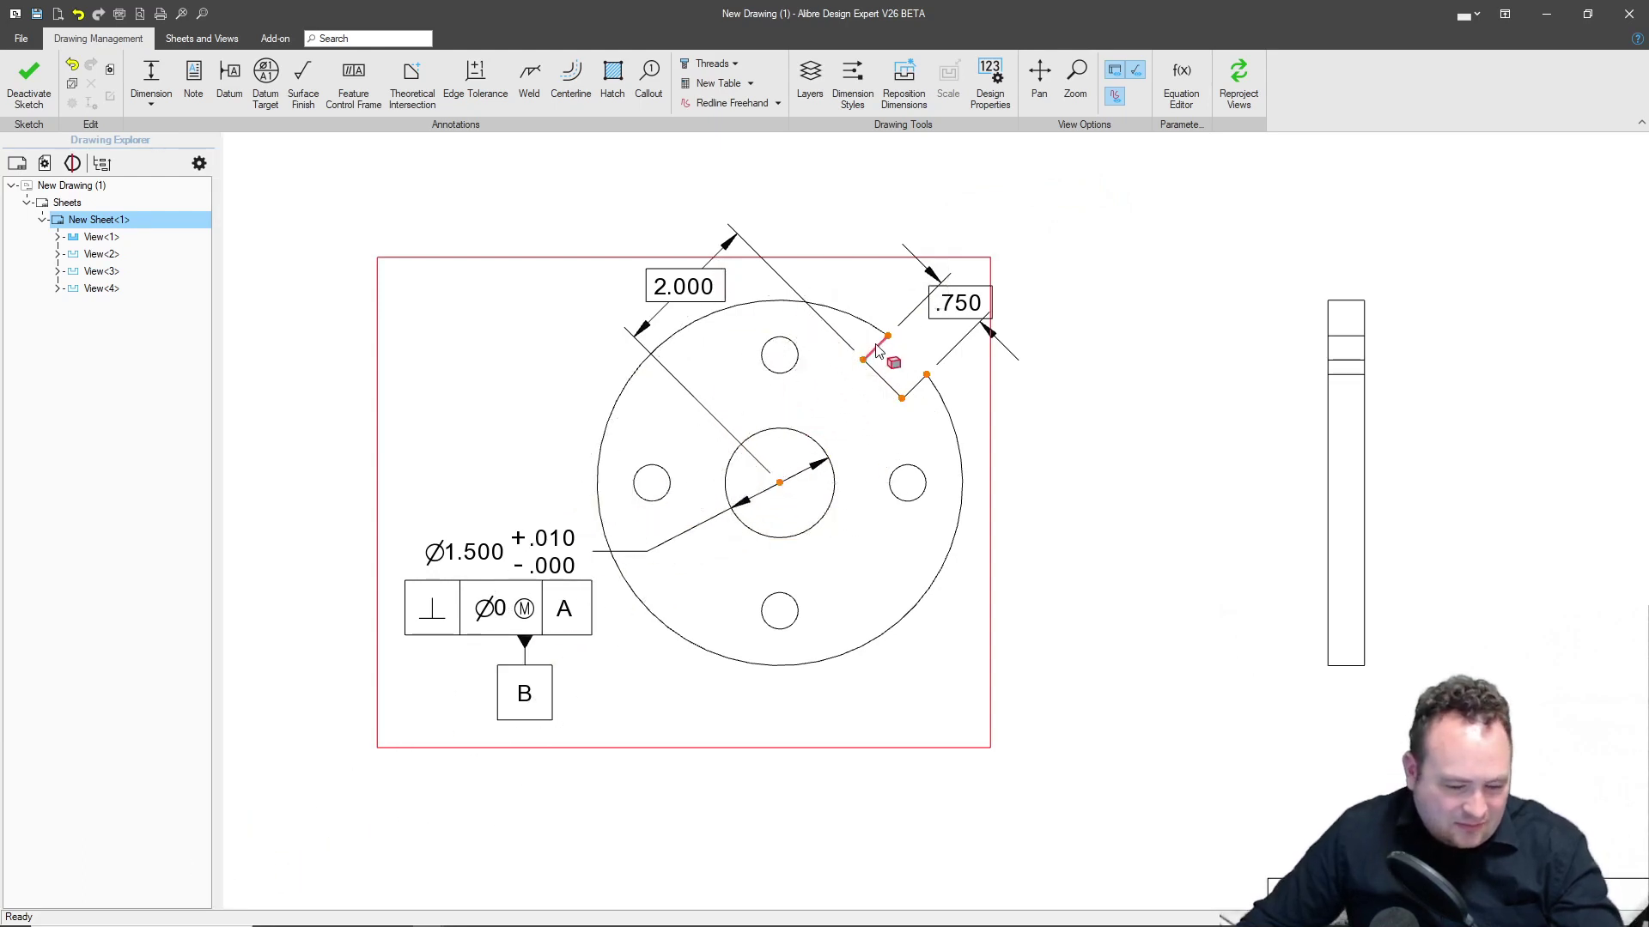
left_click(780, 484)
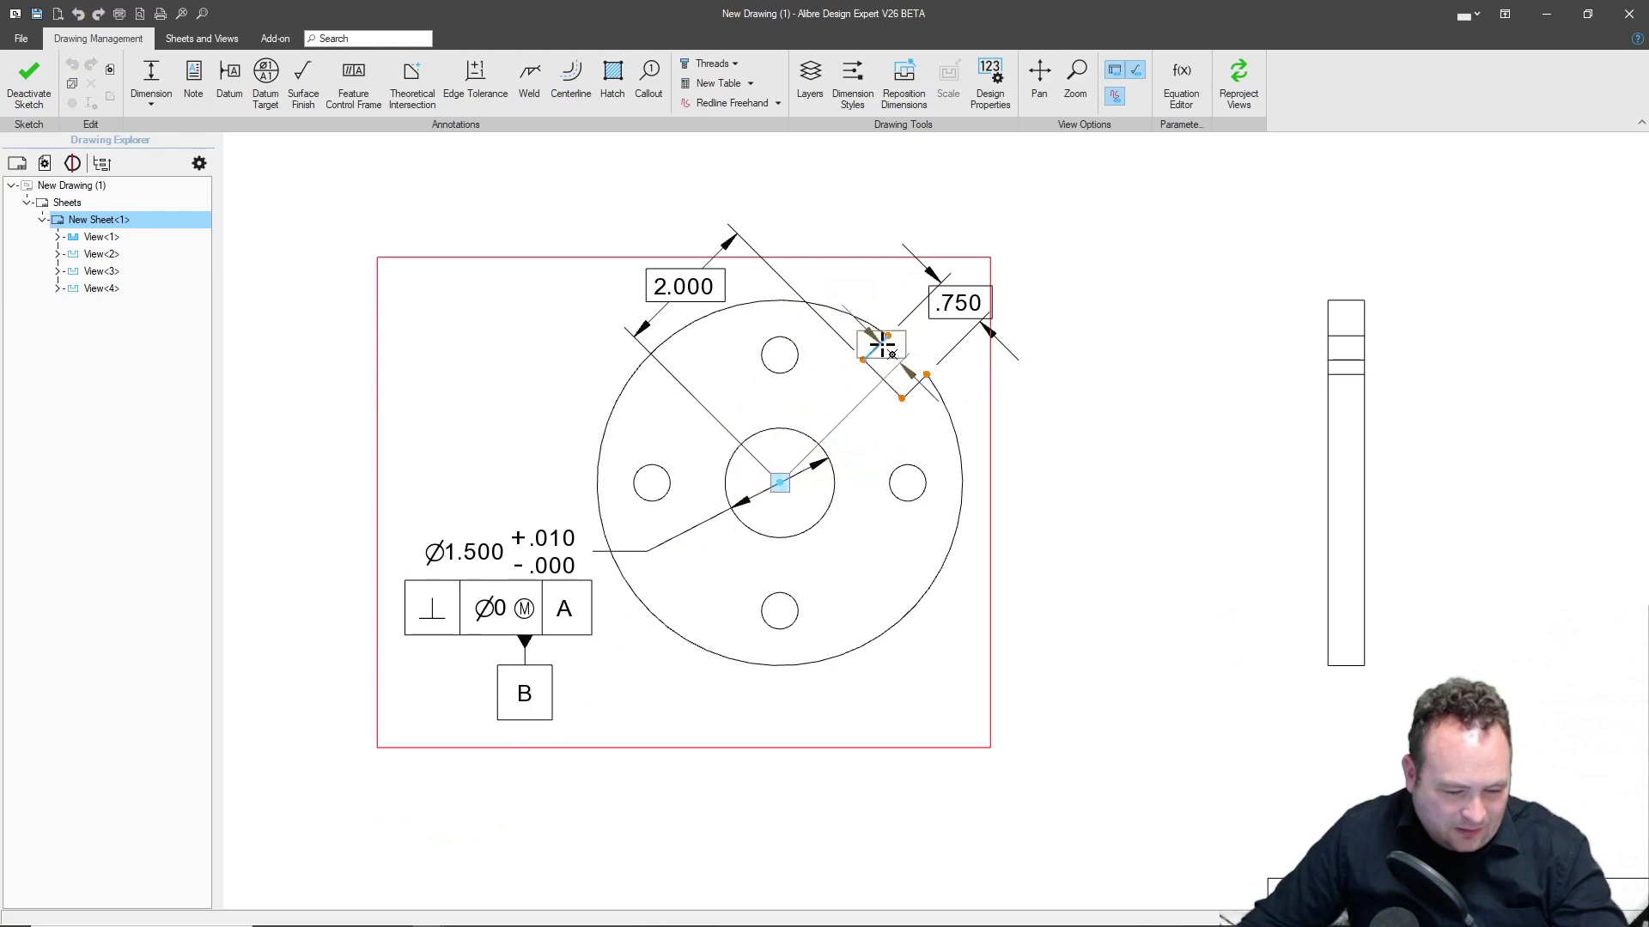
left_click(683, 507)
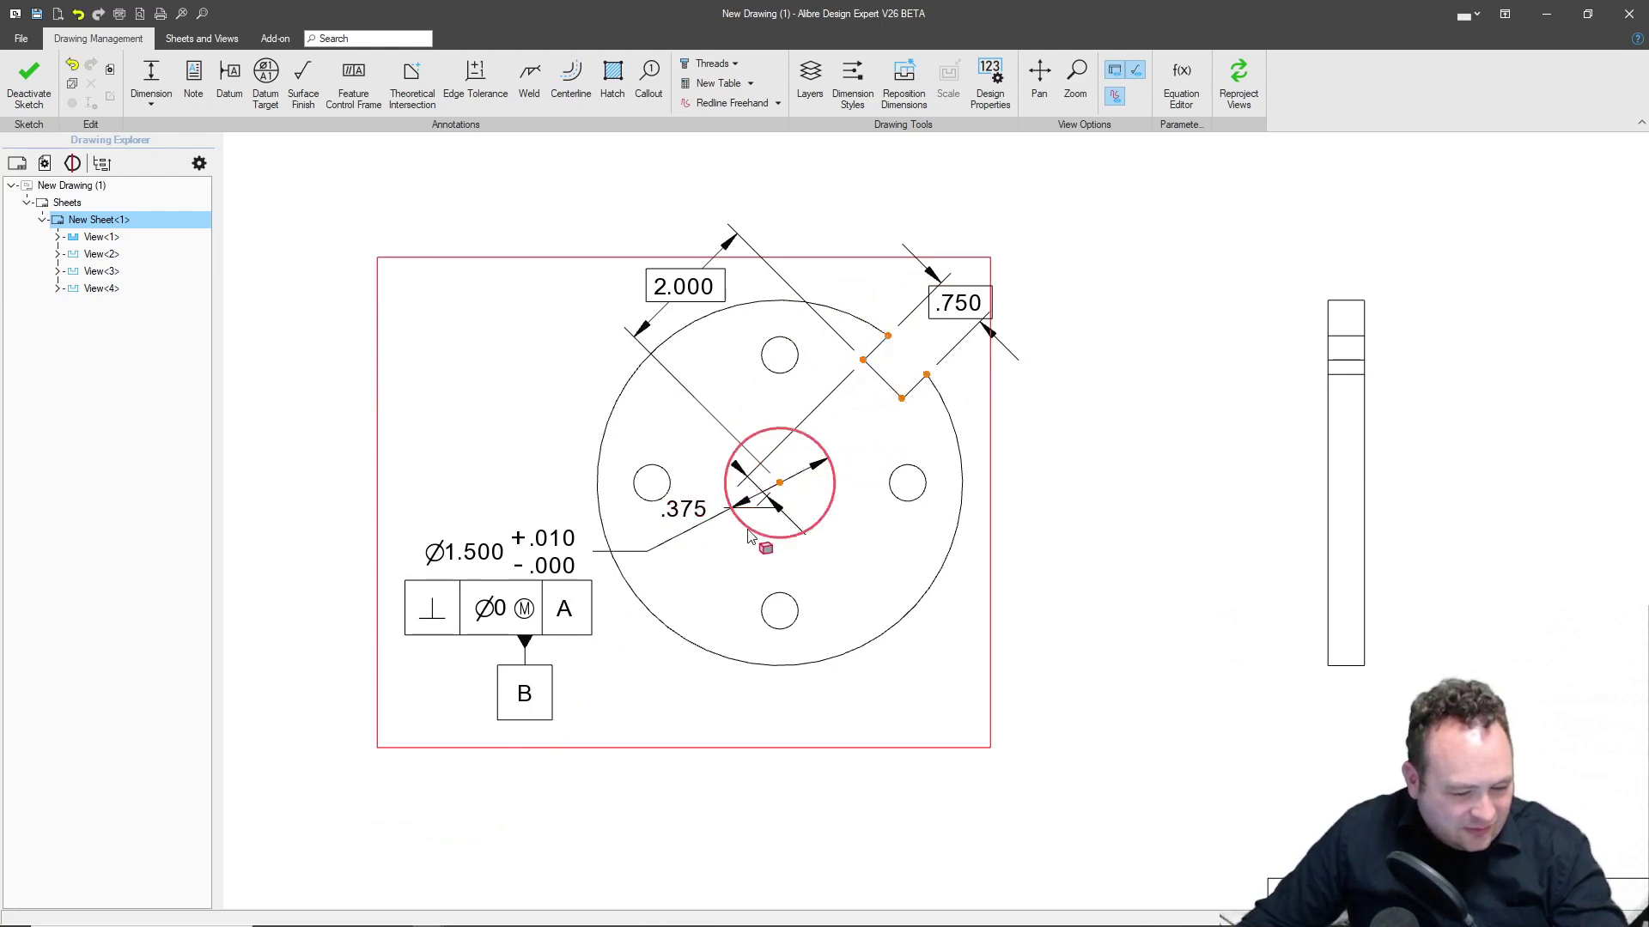
left_click_drag(756, 486, 899, 360)
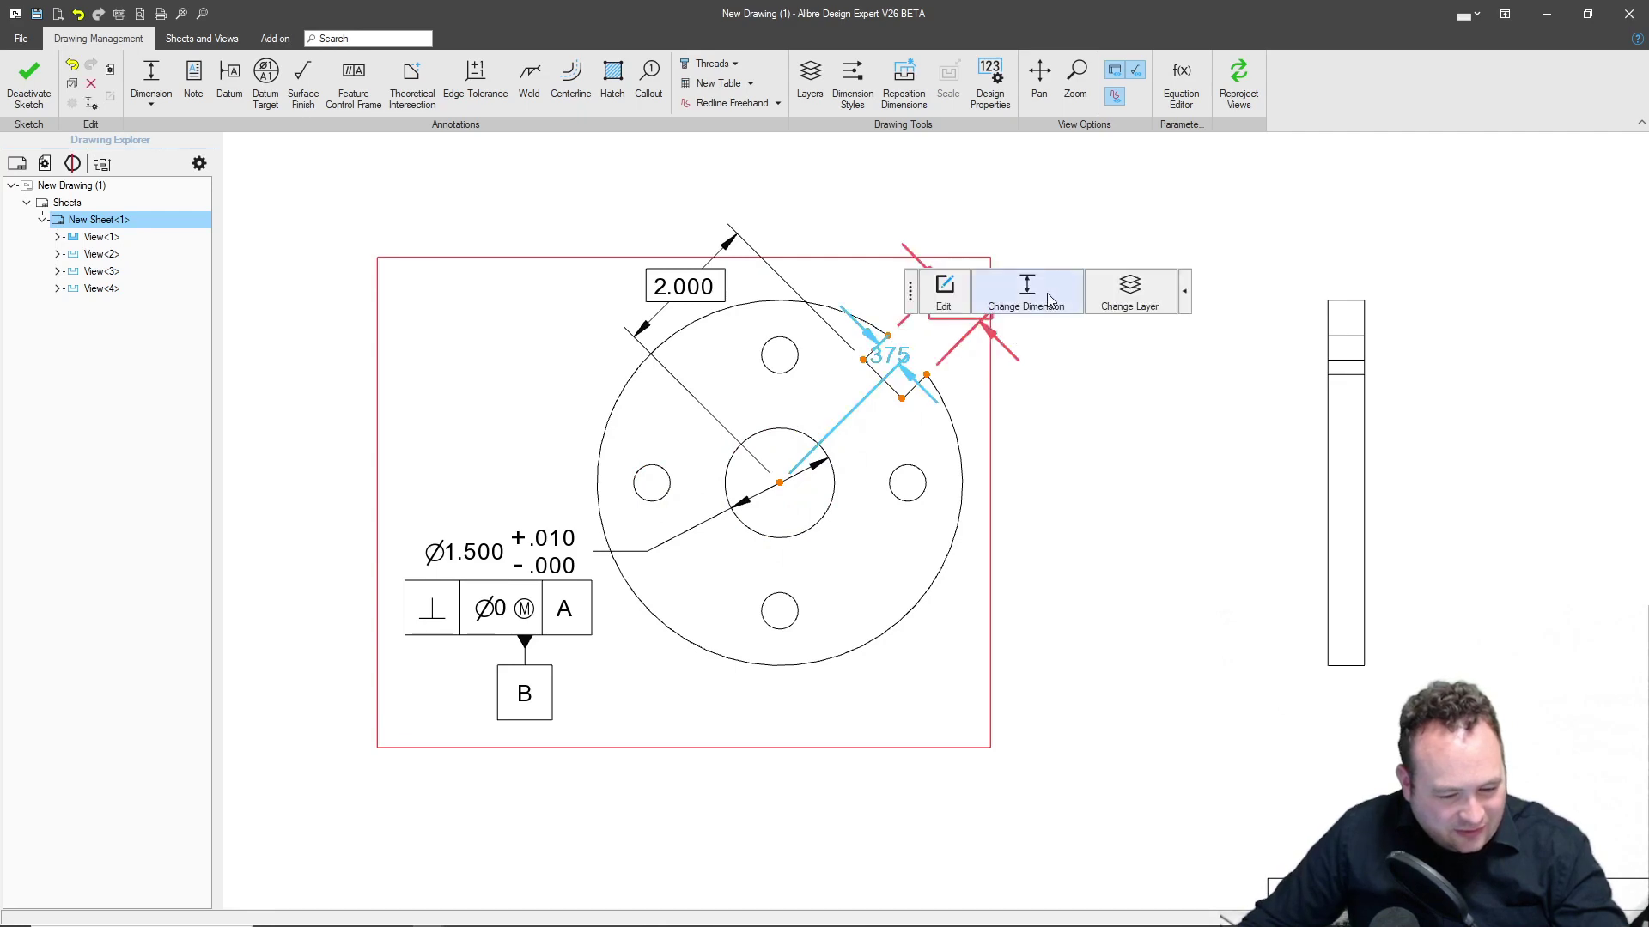
left_click(1048, 292)
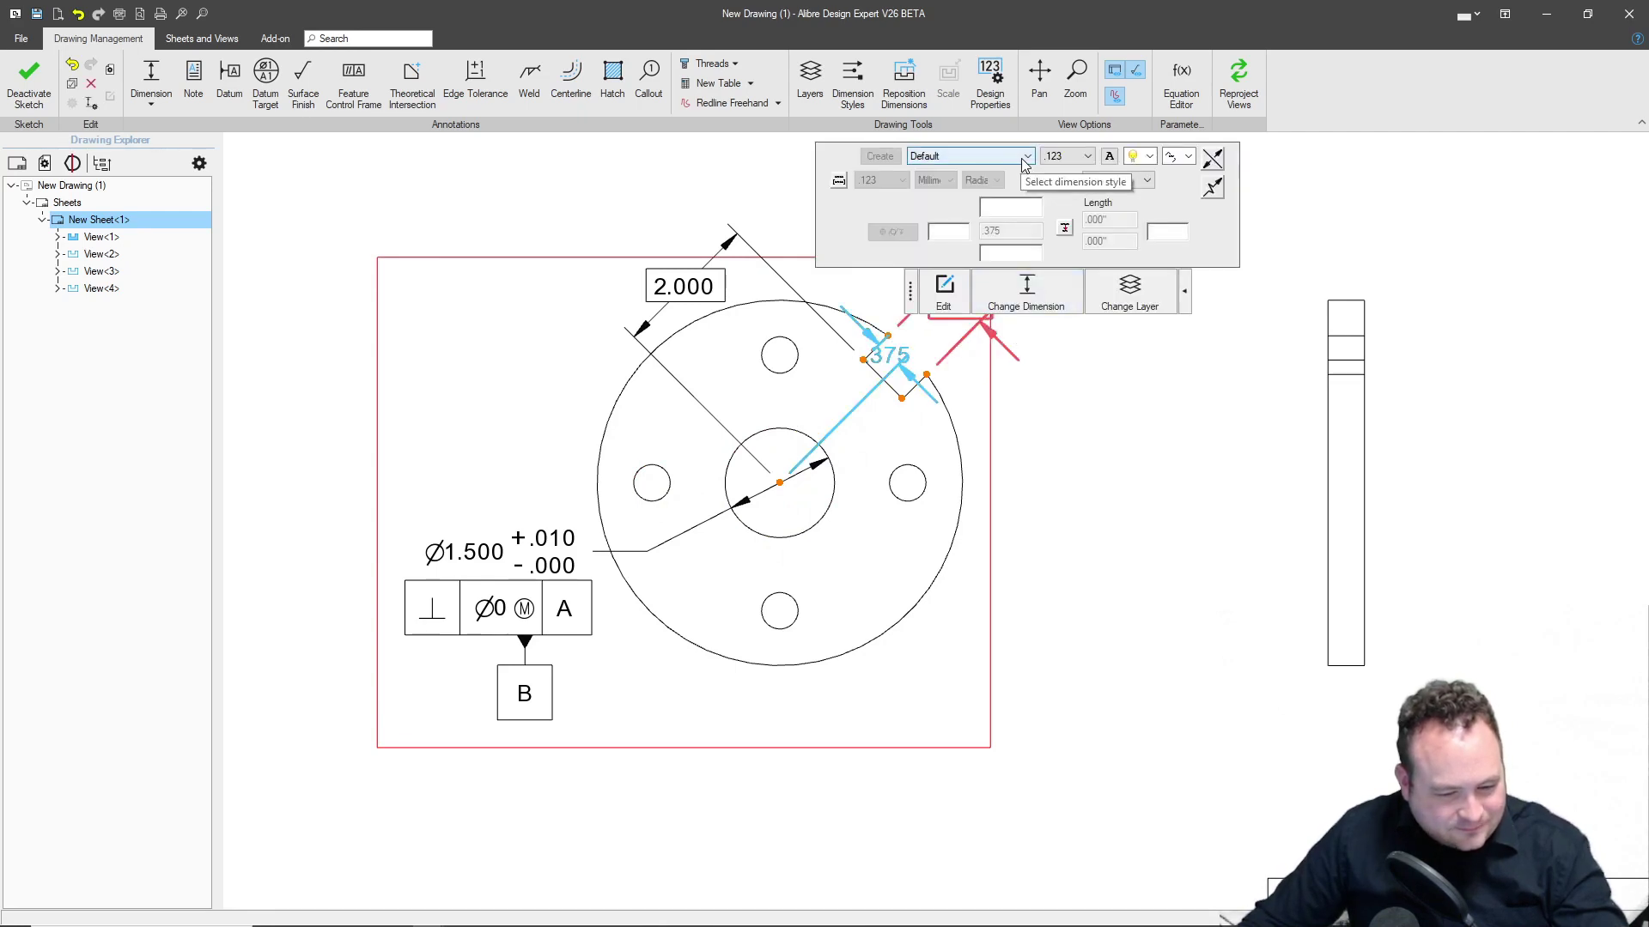
left_click(1106, 182)
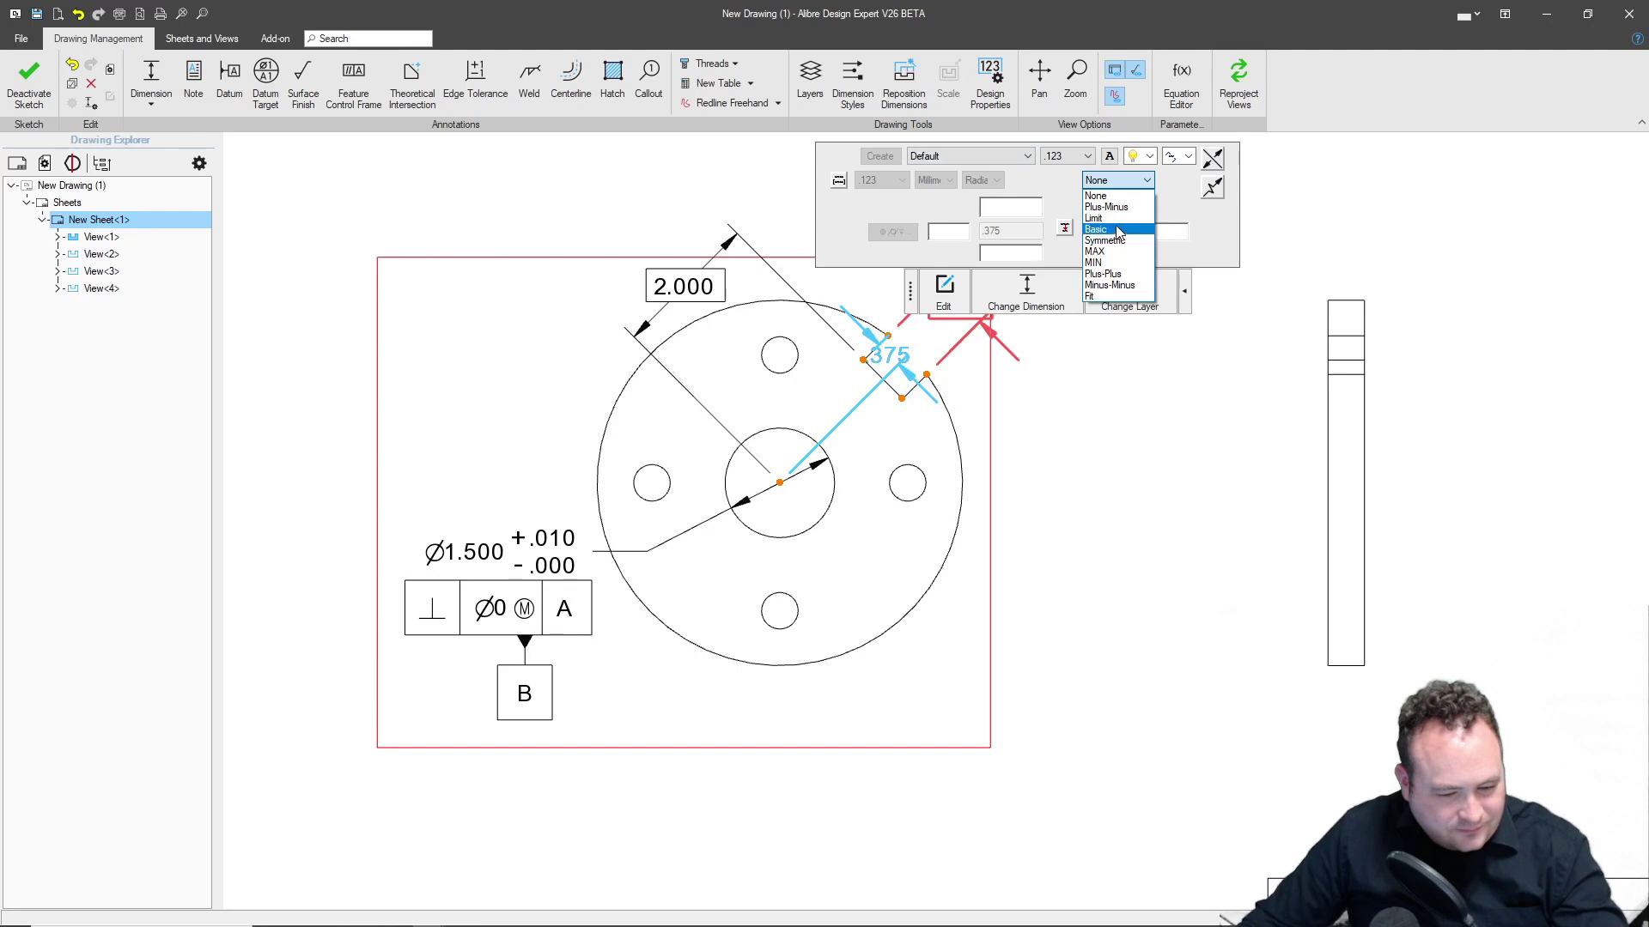
left_click(1112, 230)
left_click(1042, 404)
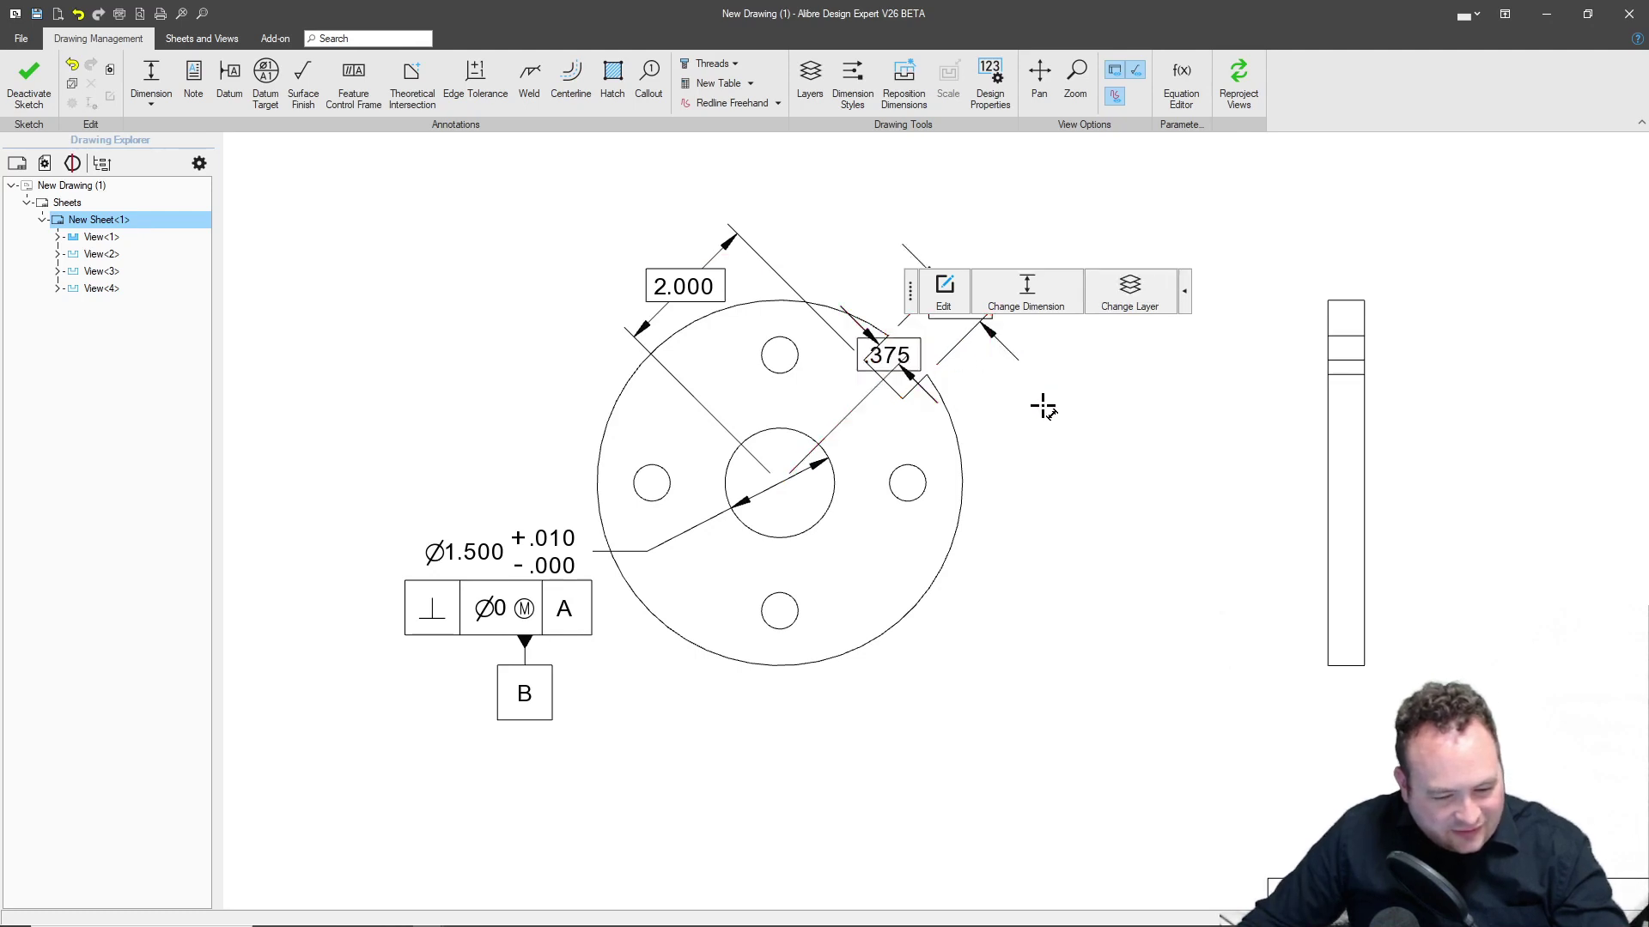
Move the .375 label up-left clear of the part and the .750 label out right on a leader.
left_click_drag(893, 353, 840, 299)
left_click_drag(962, 301, 1028, 254)
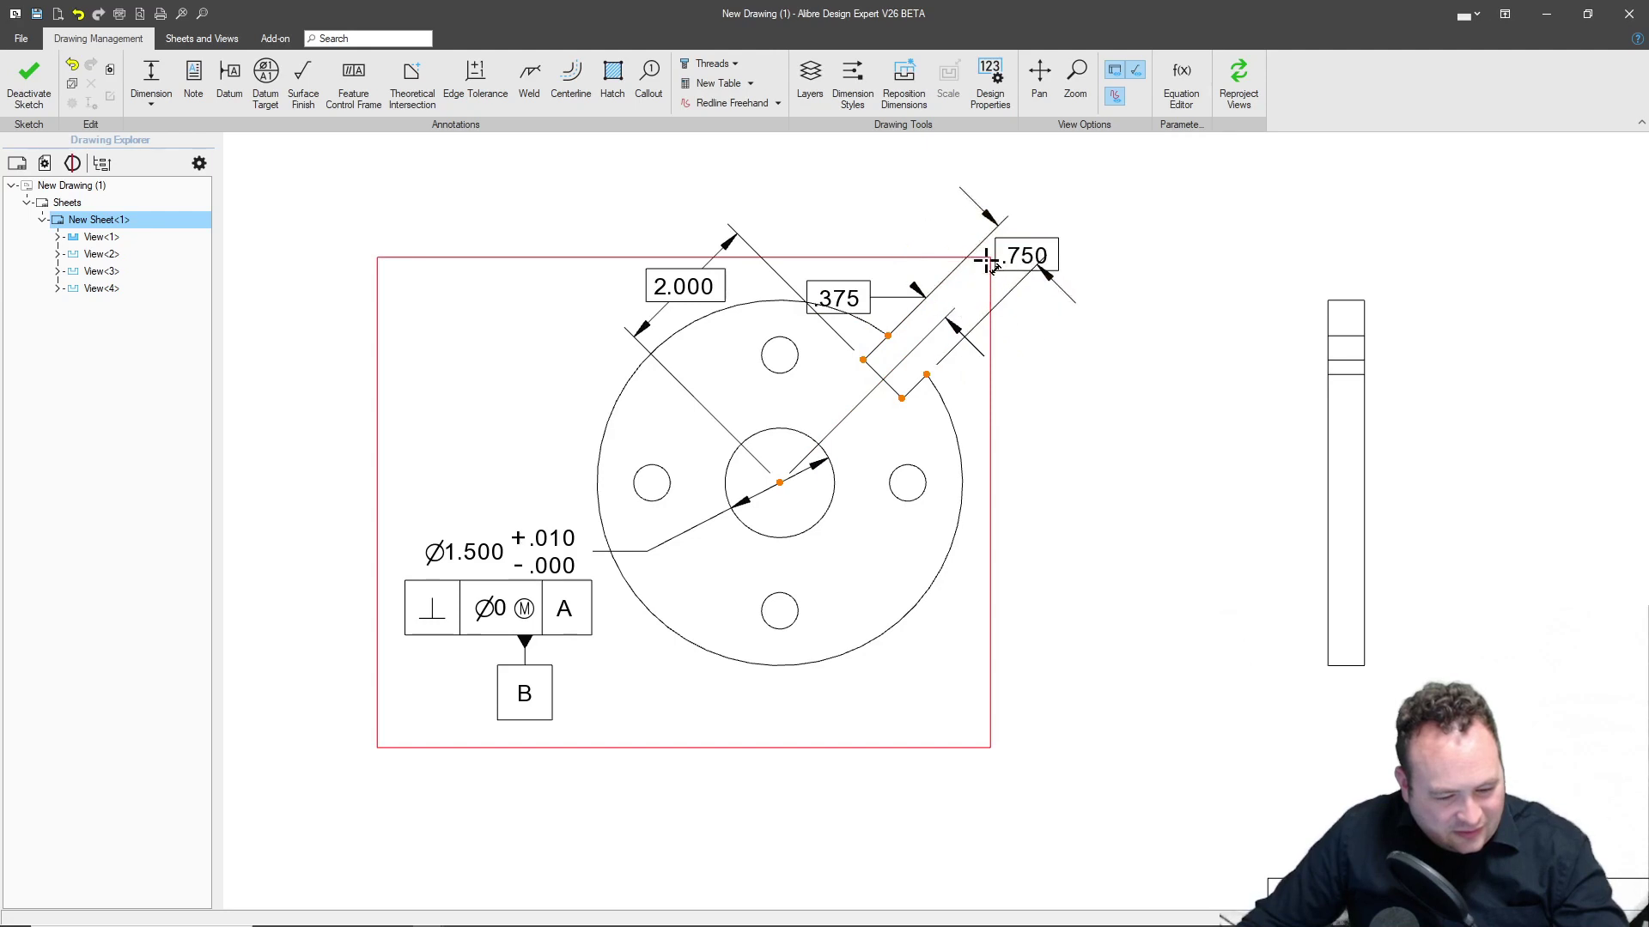
left_click_drag(843, 298, 882, 265)
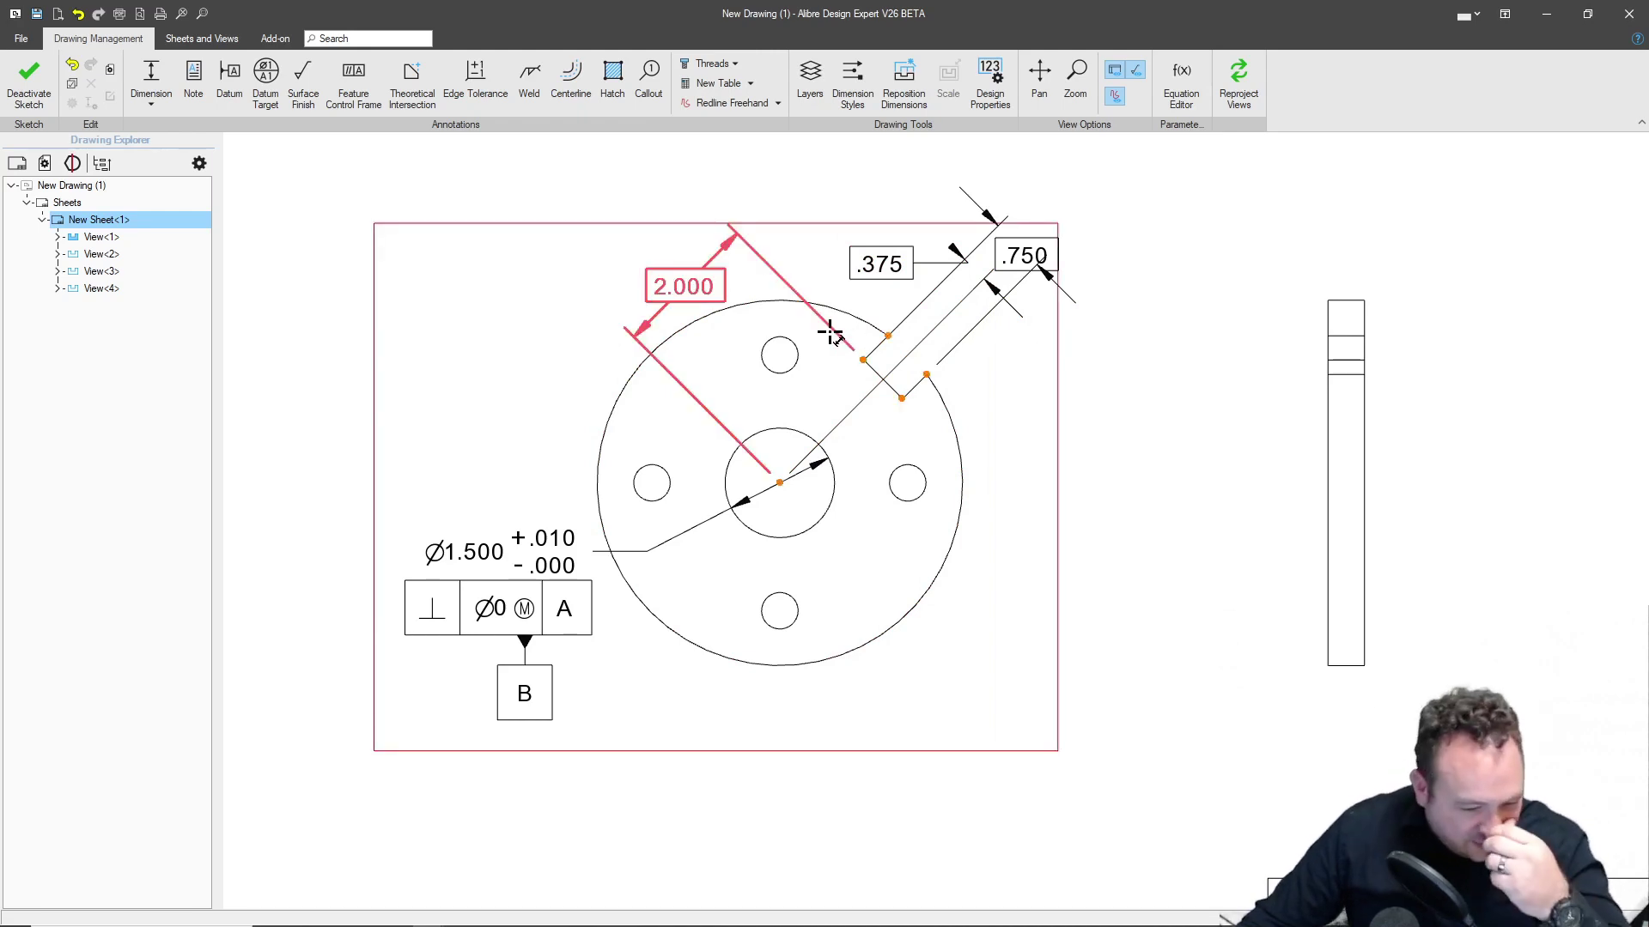
left_click_drag(1027, 257, 1143, 309)
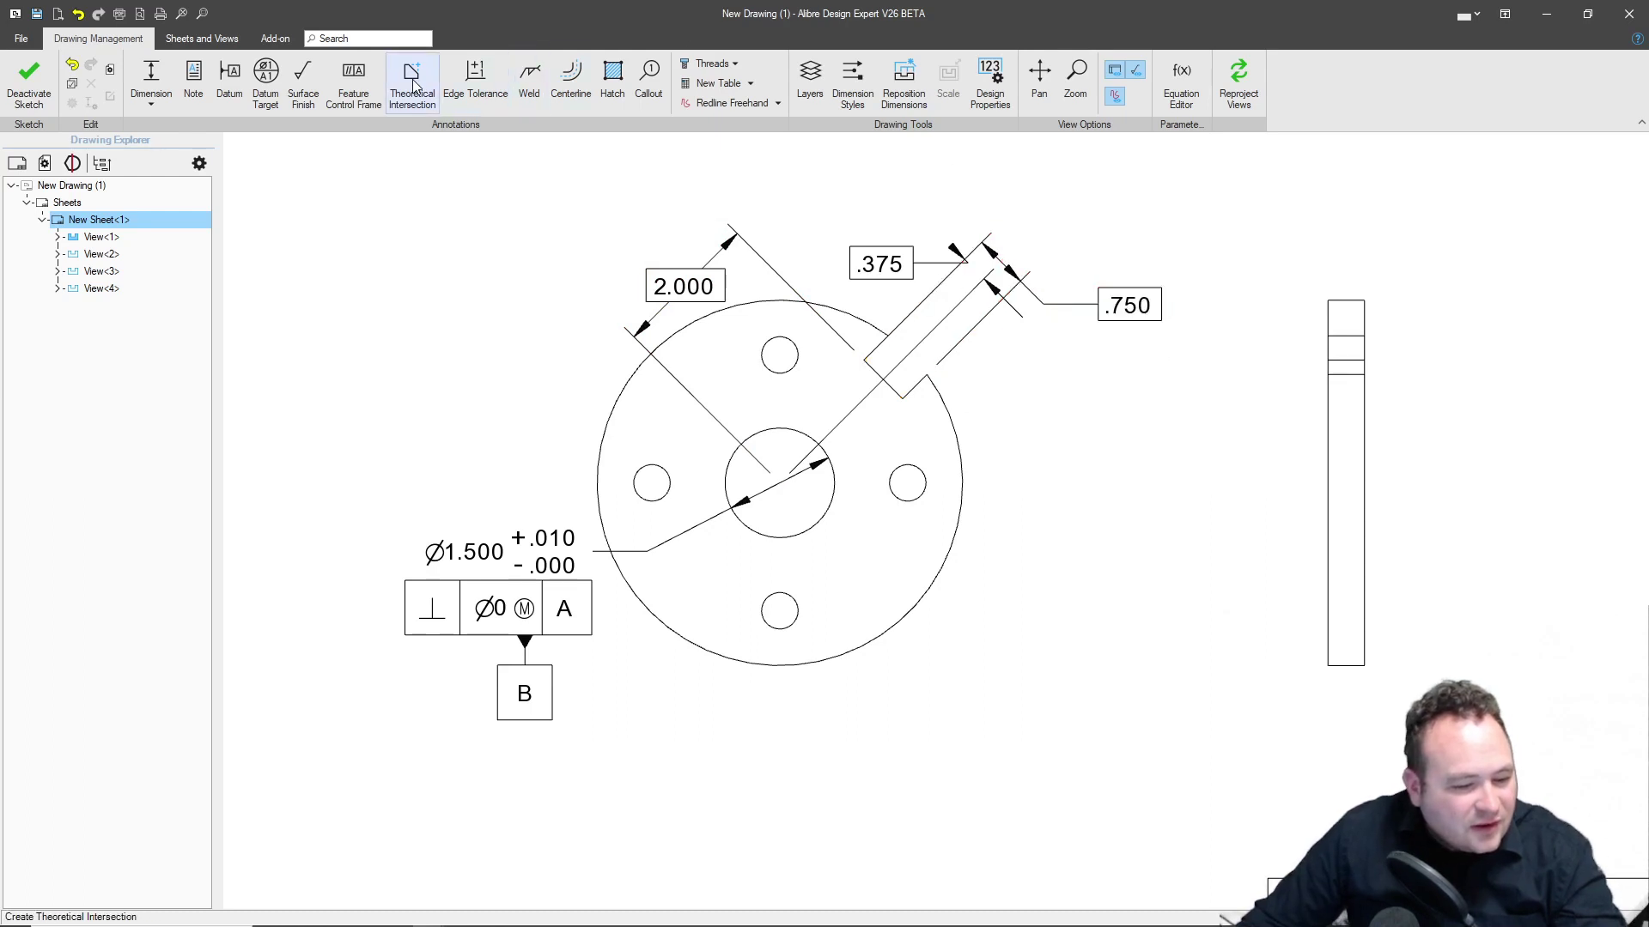
Attach datum C beneath the .750 slot-width dimension and nudge it lower.
left_click(229, 82)
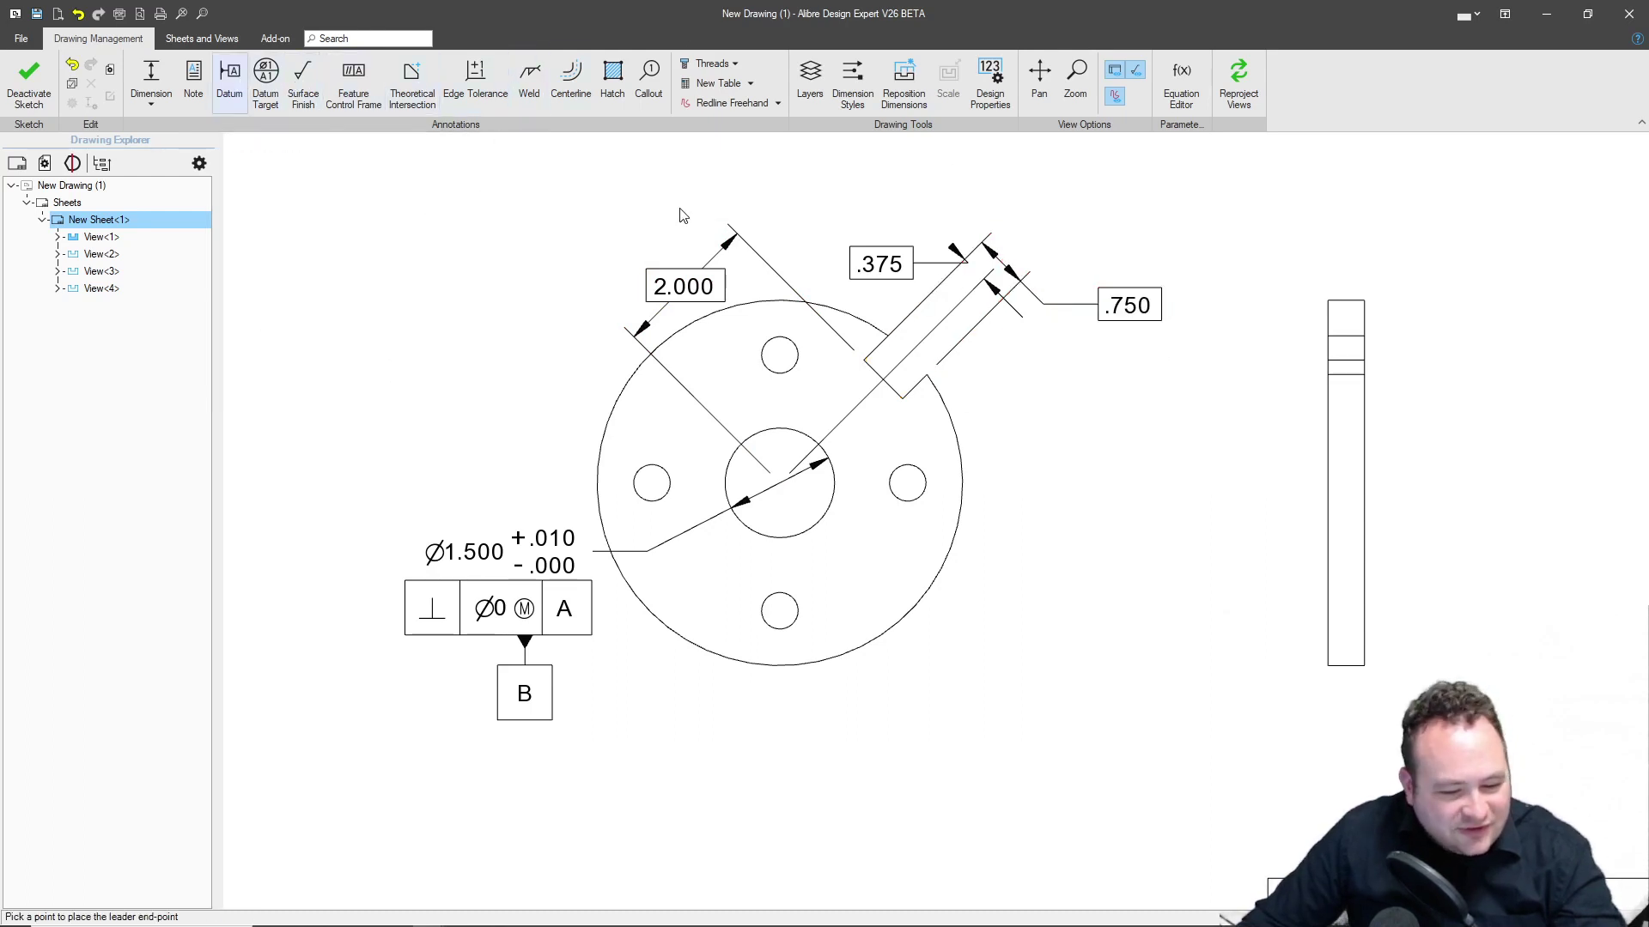
left_click(1118, 313)
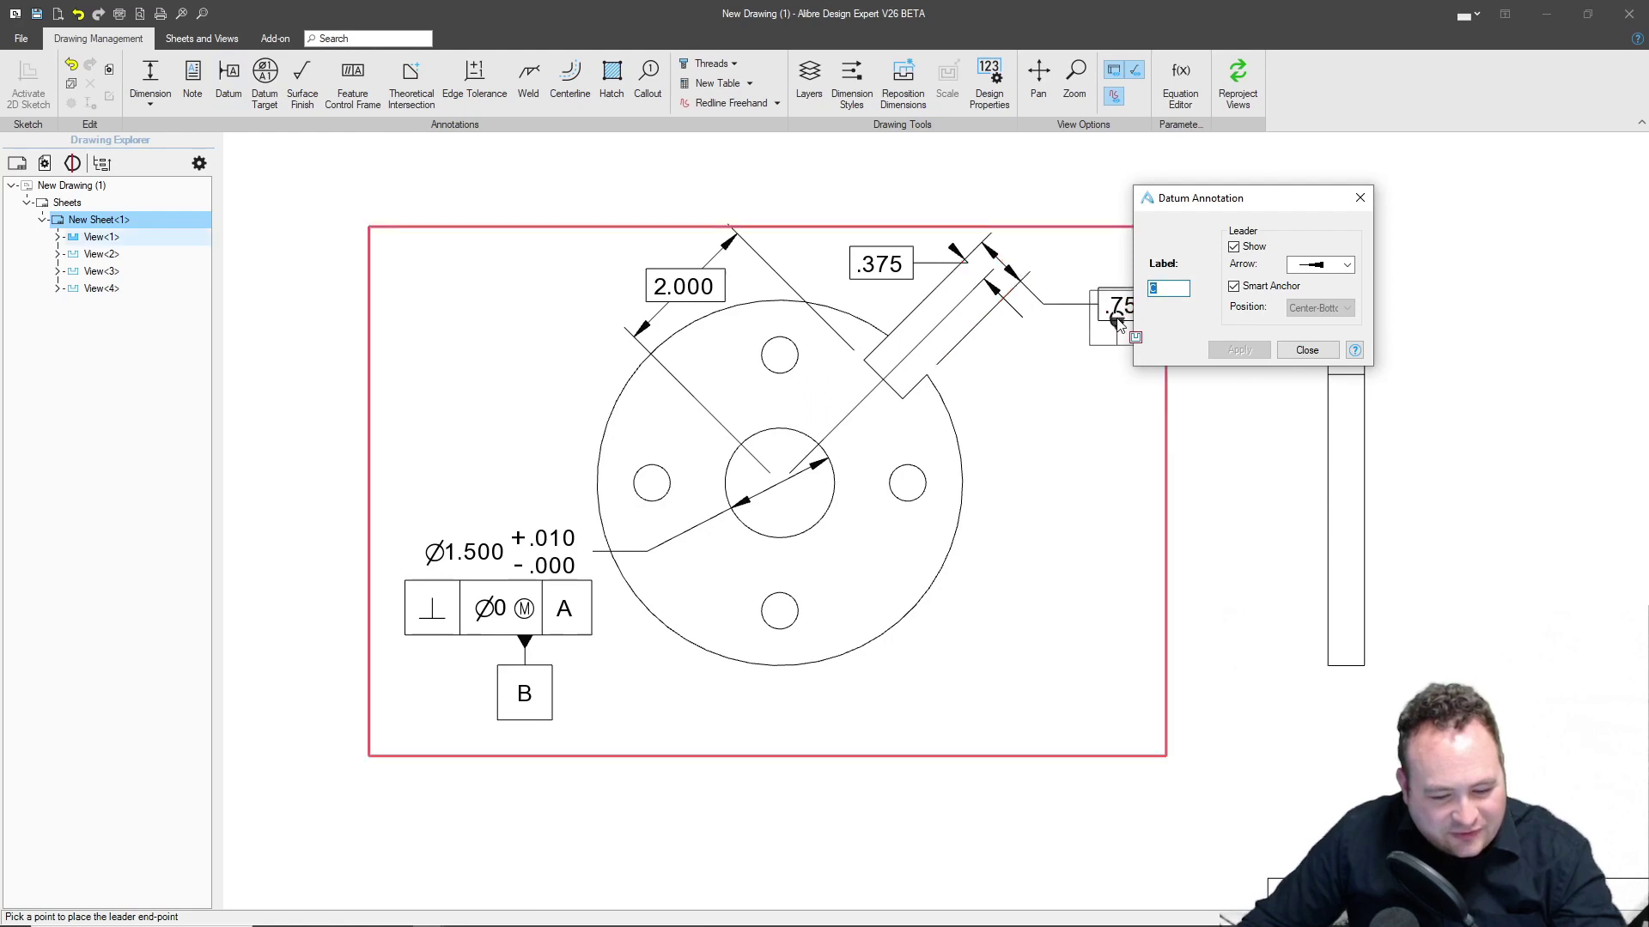
left_click(1118, 330)
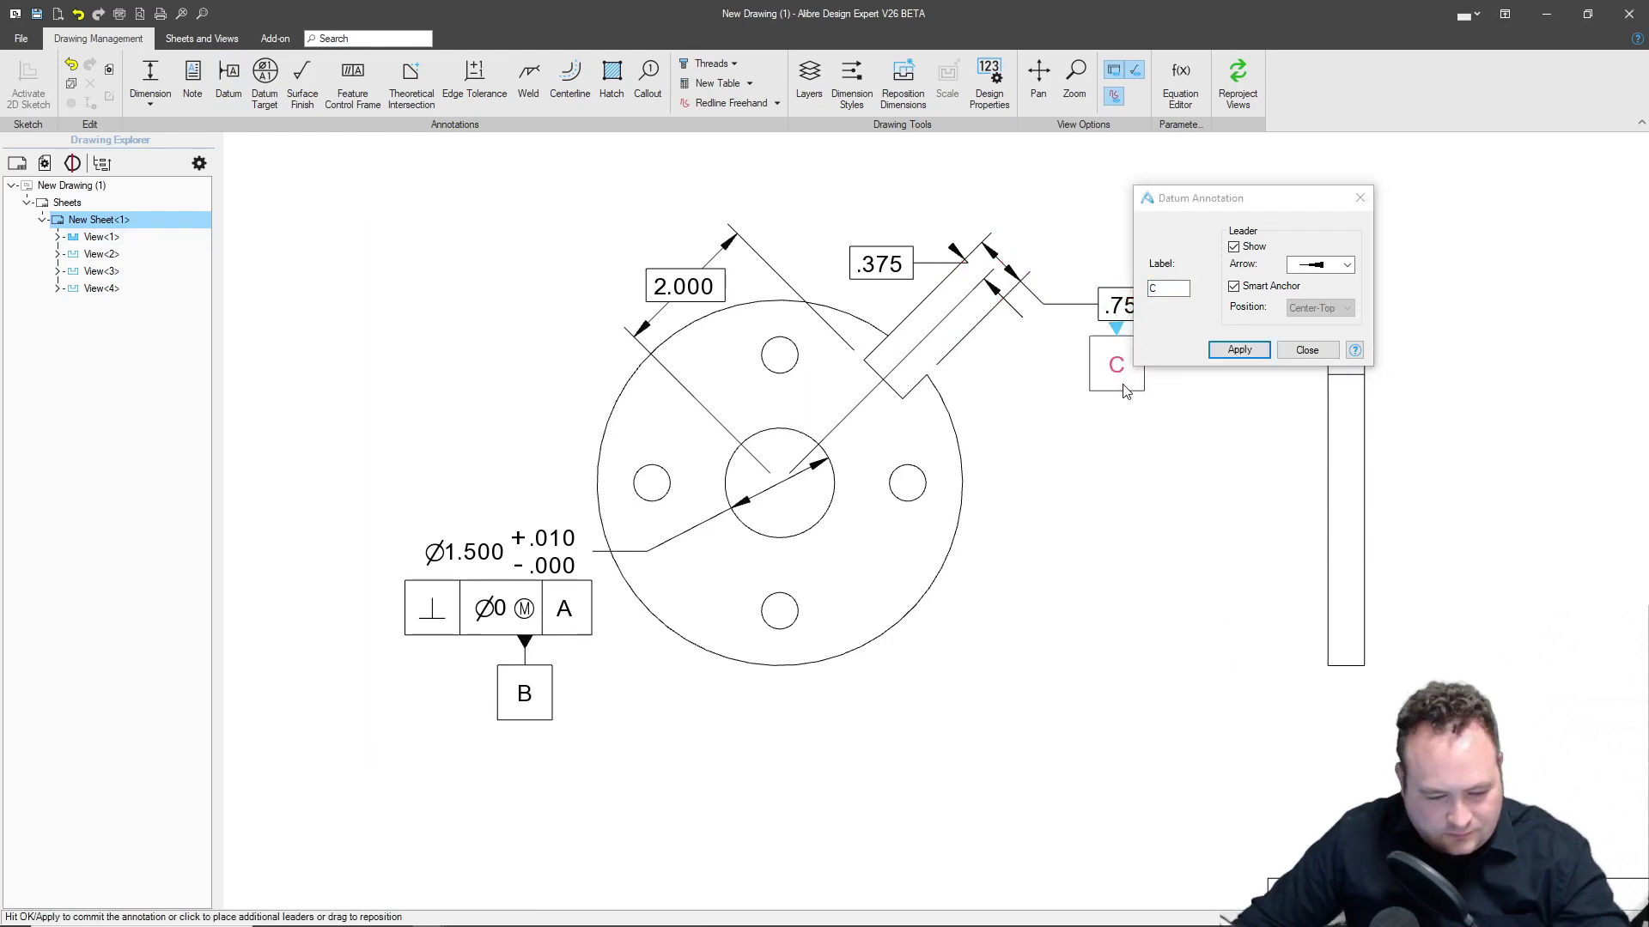
key("Return")
left_click(1105, 371)
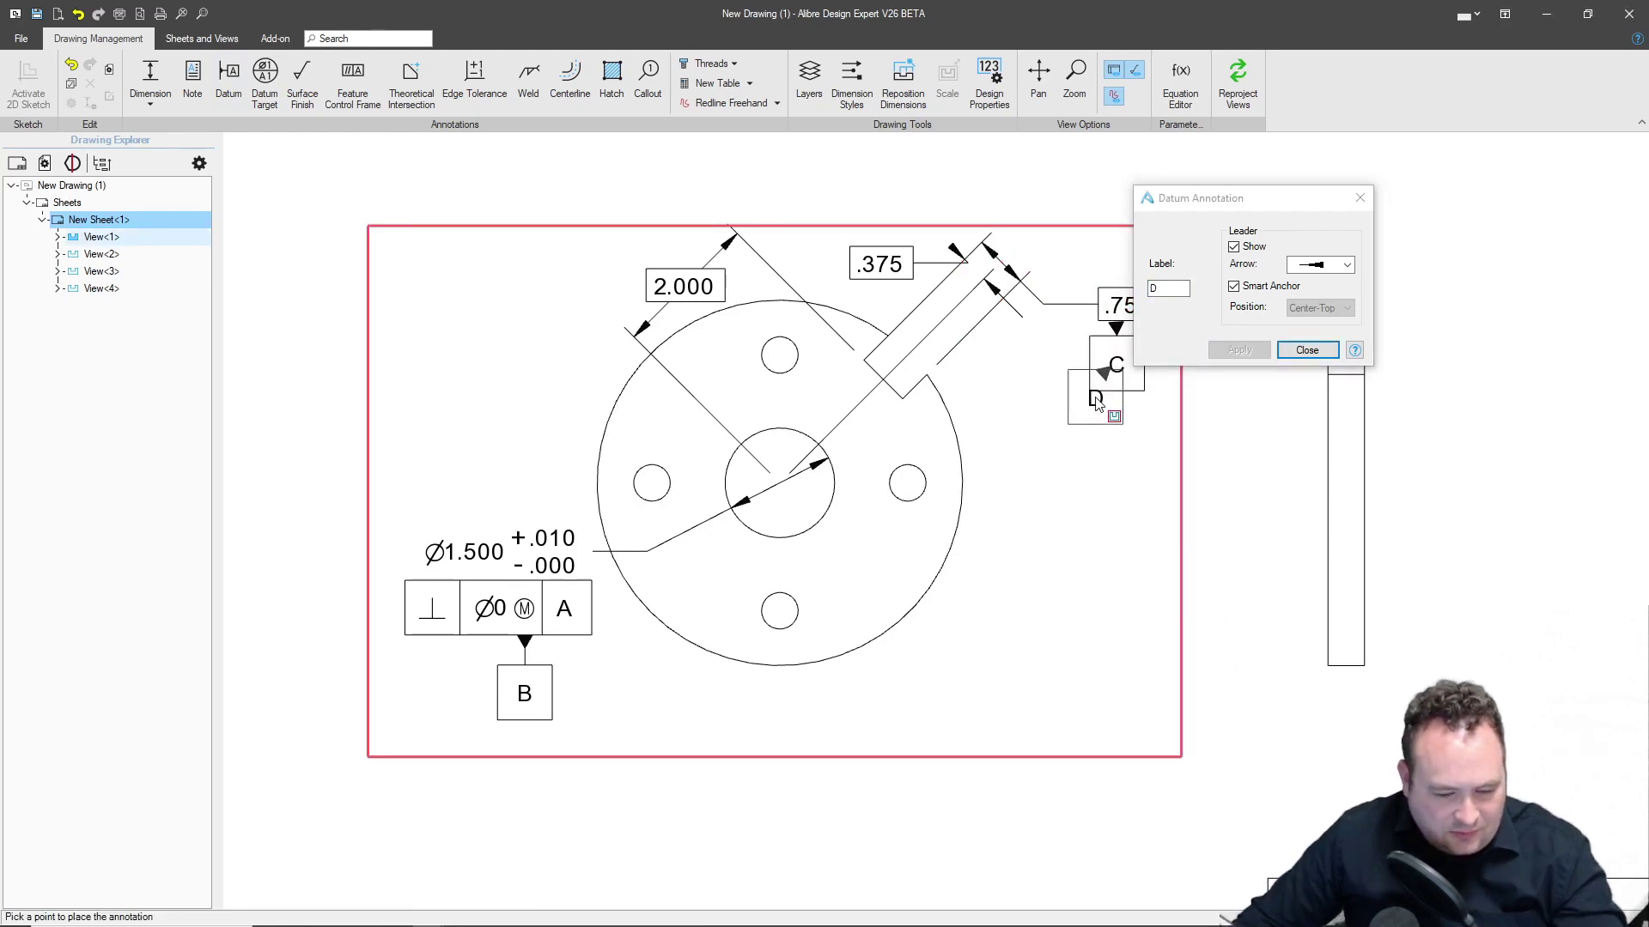
key("Escape")
left_click_drag(1112, 378, 1110, 408)
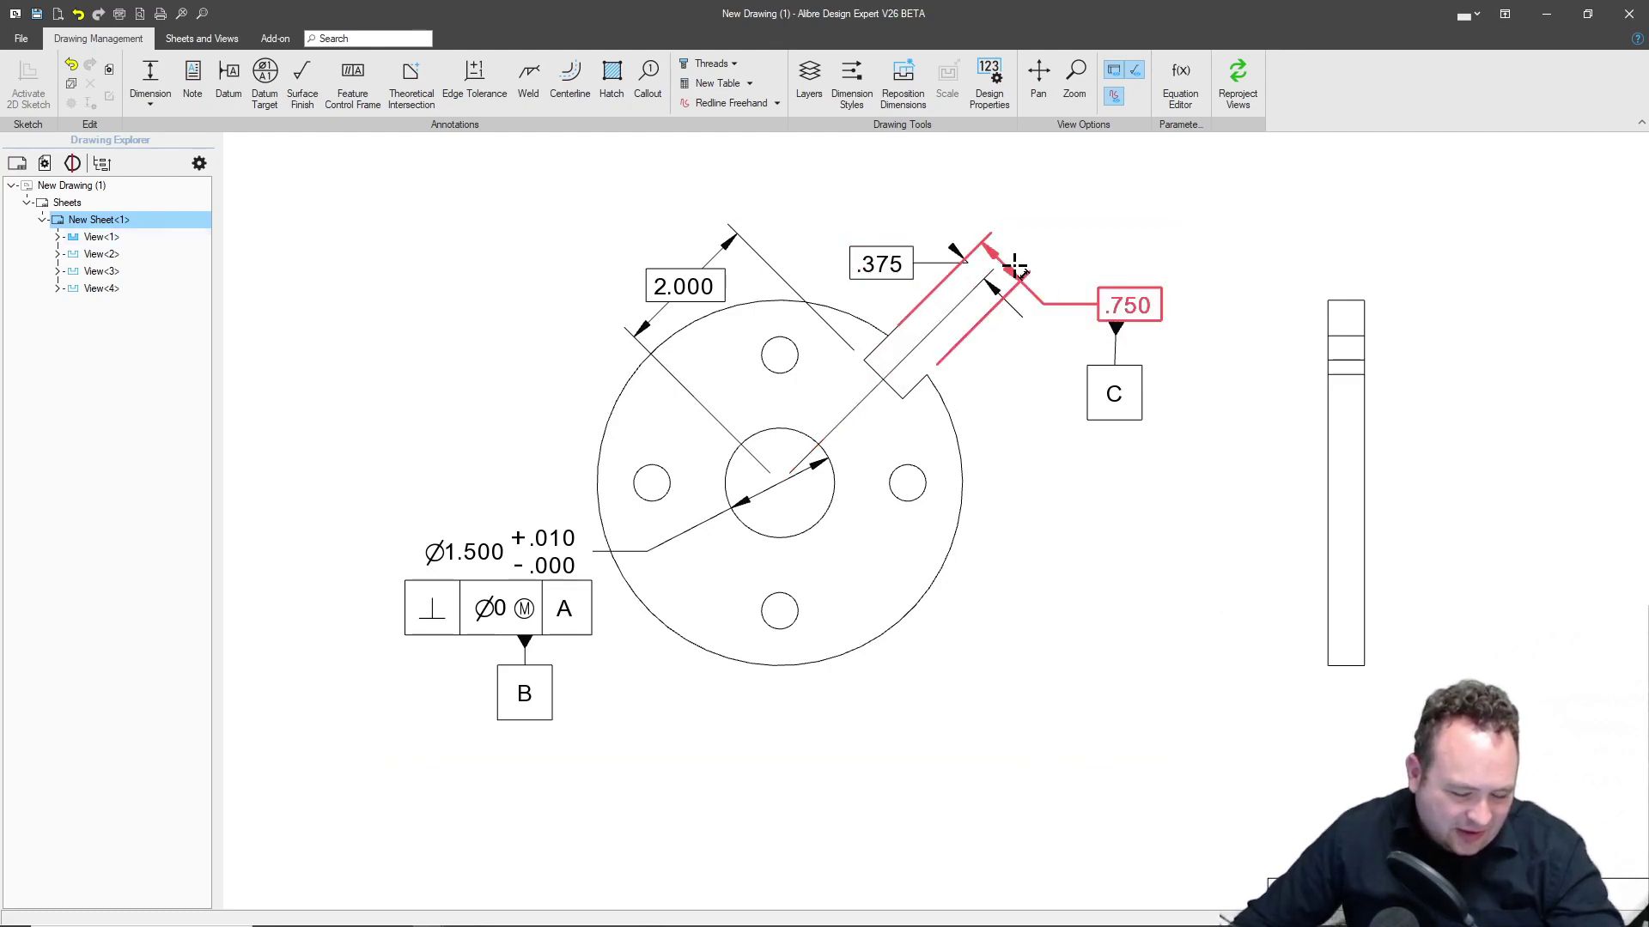
scroll(949, 456, "down", 4)
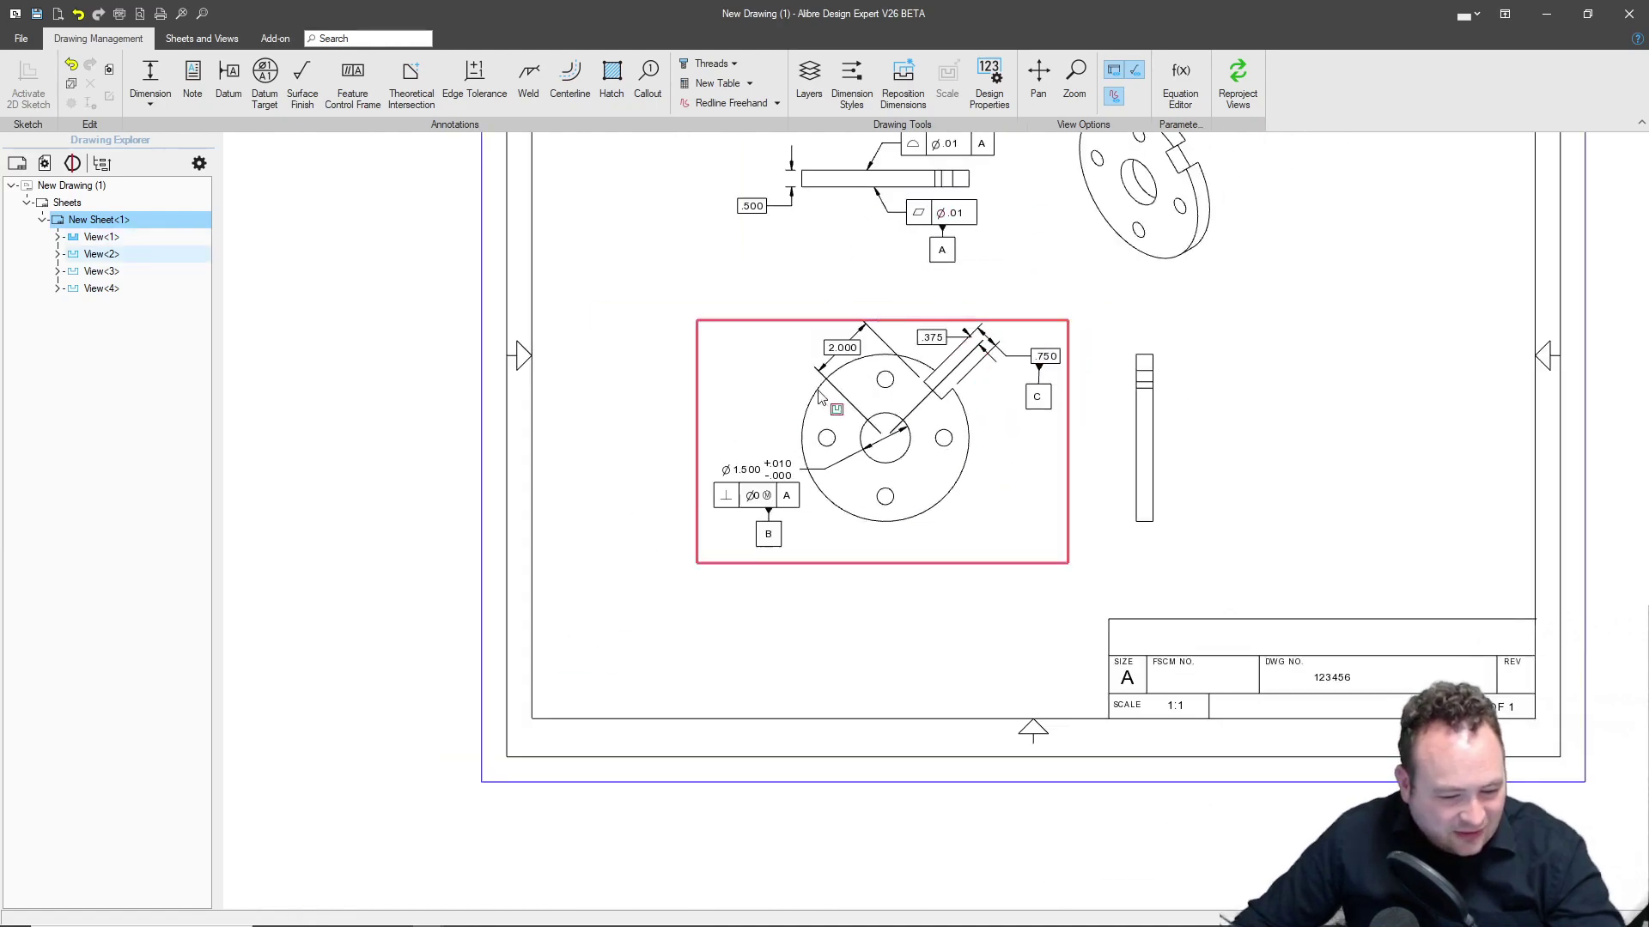
Zoom to the top view's profile-of-surface frame and open it for editing.
scroll(911, 473, "up", 3)
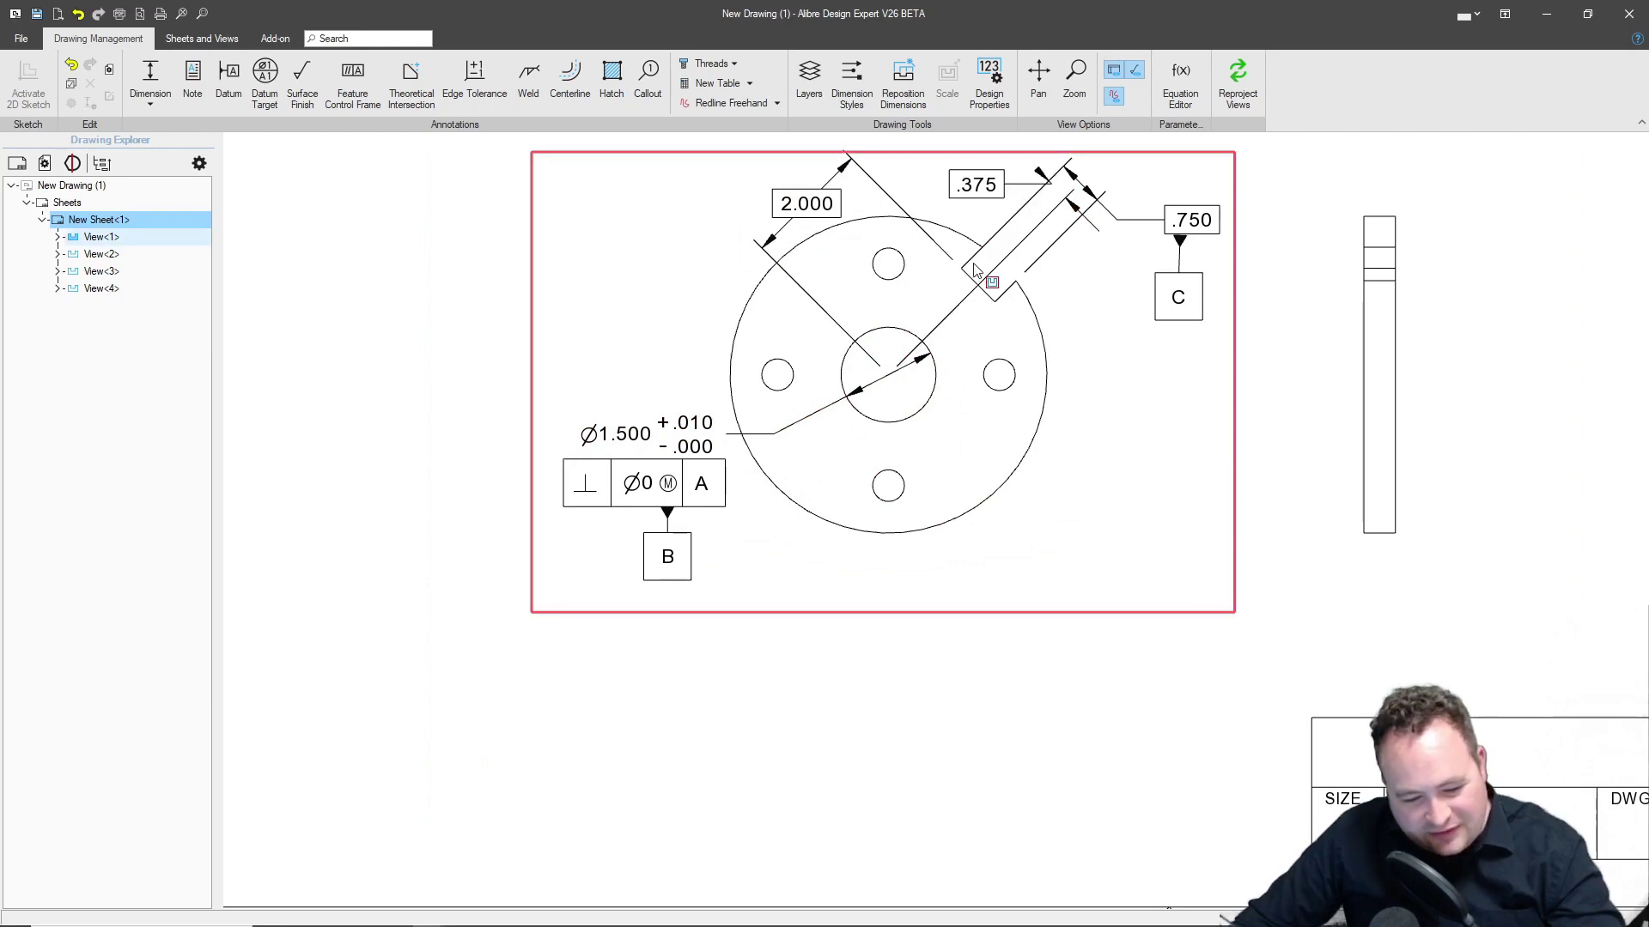
scroll(1021, 296, "down", 5)
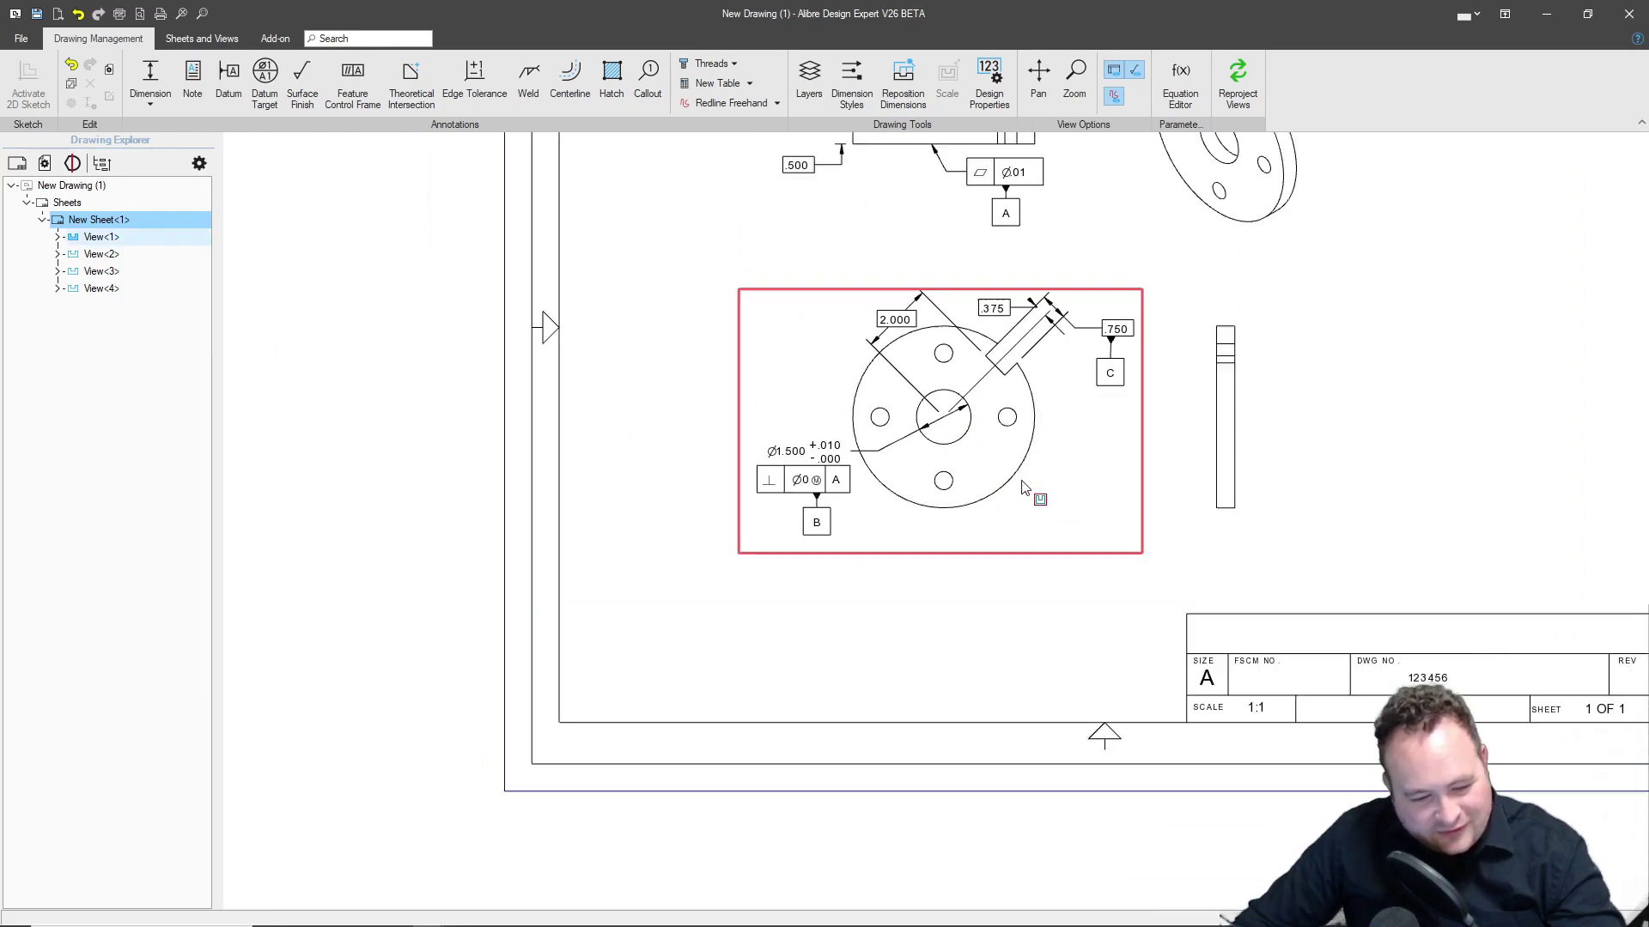
scroll(1028, 289, "up", 5)
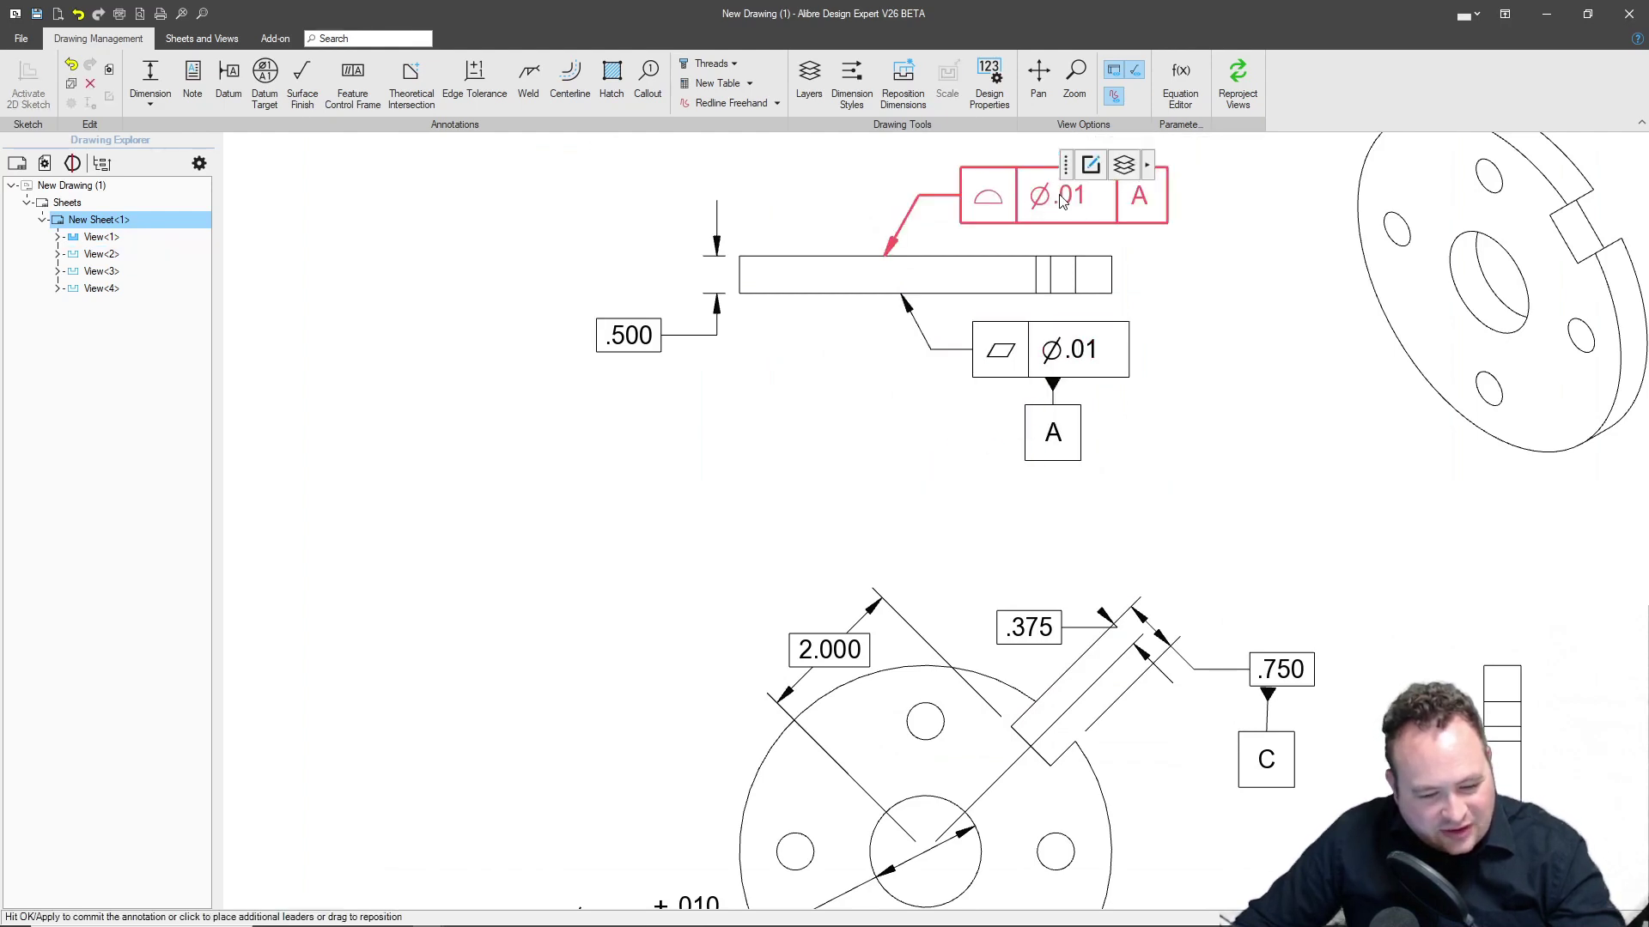
double_click(1088, 210)
Add datum B at MMC as secondary and datum C as tertiary to the profile frame.
left_click(1393, 121)
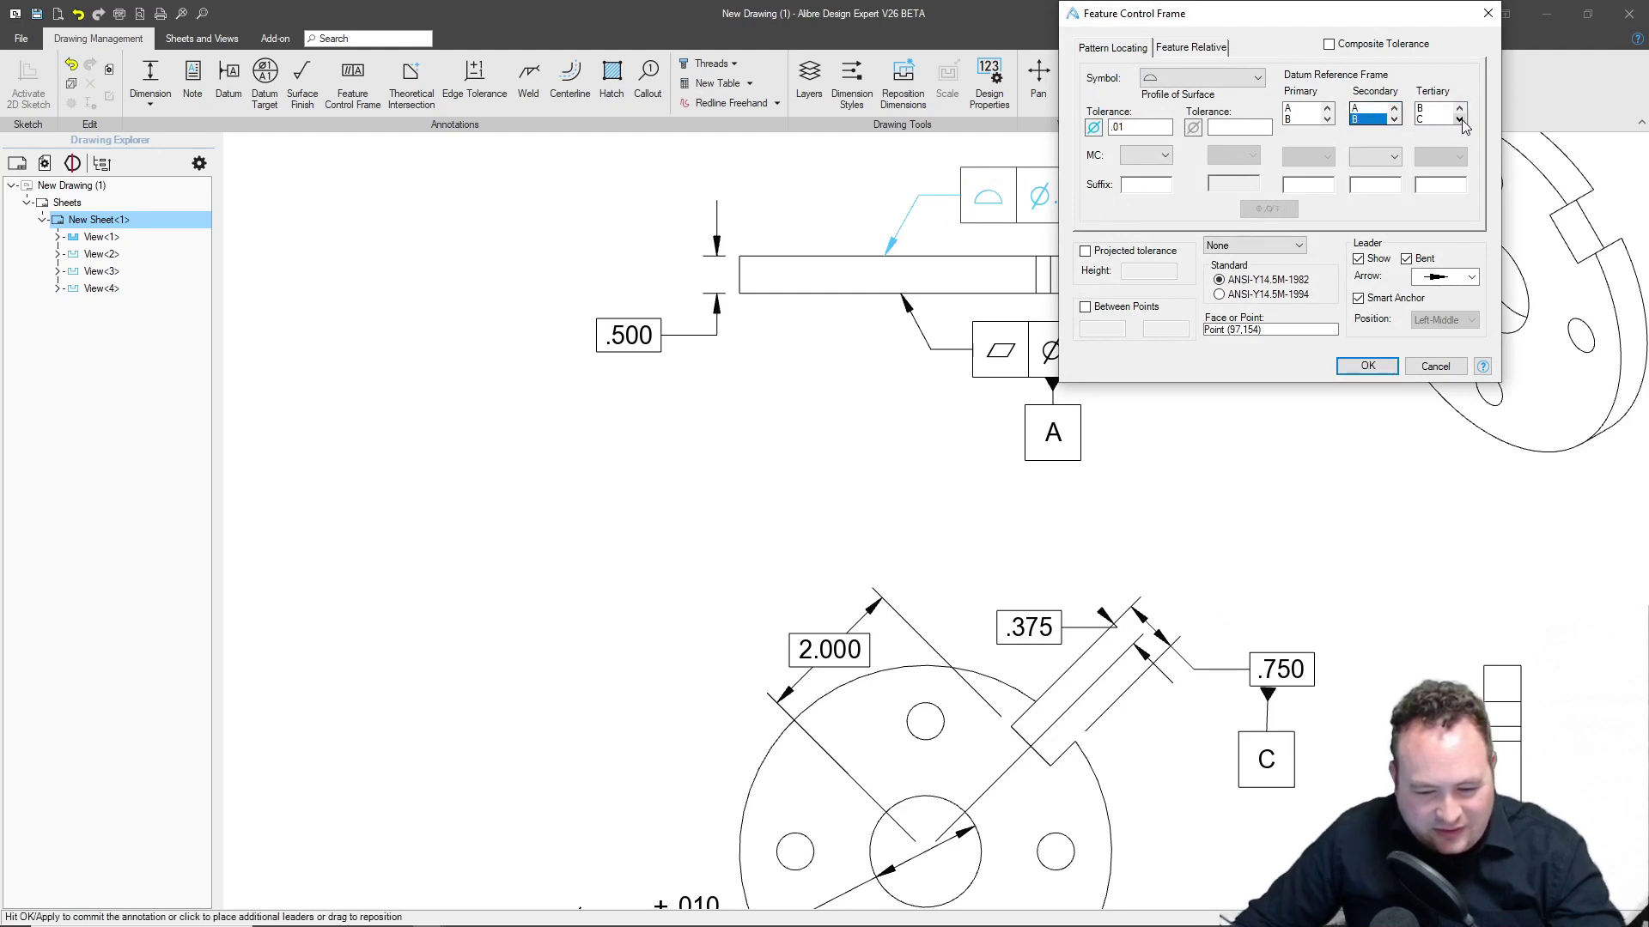
left_click(1460, 121)
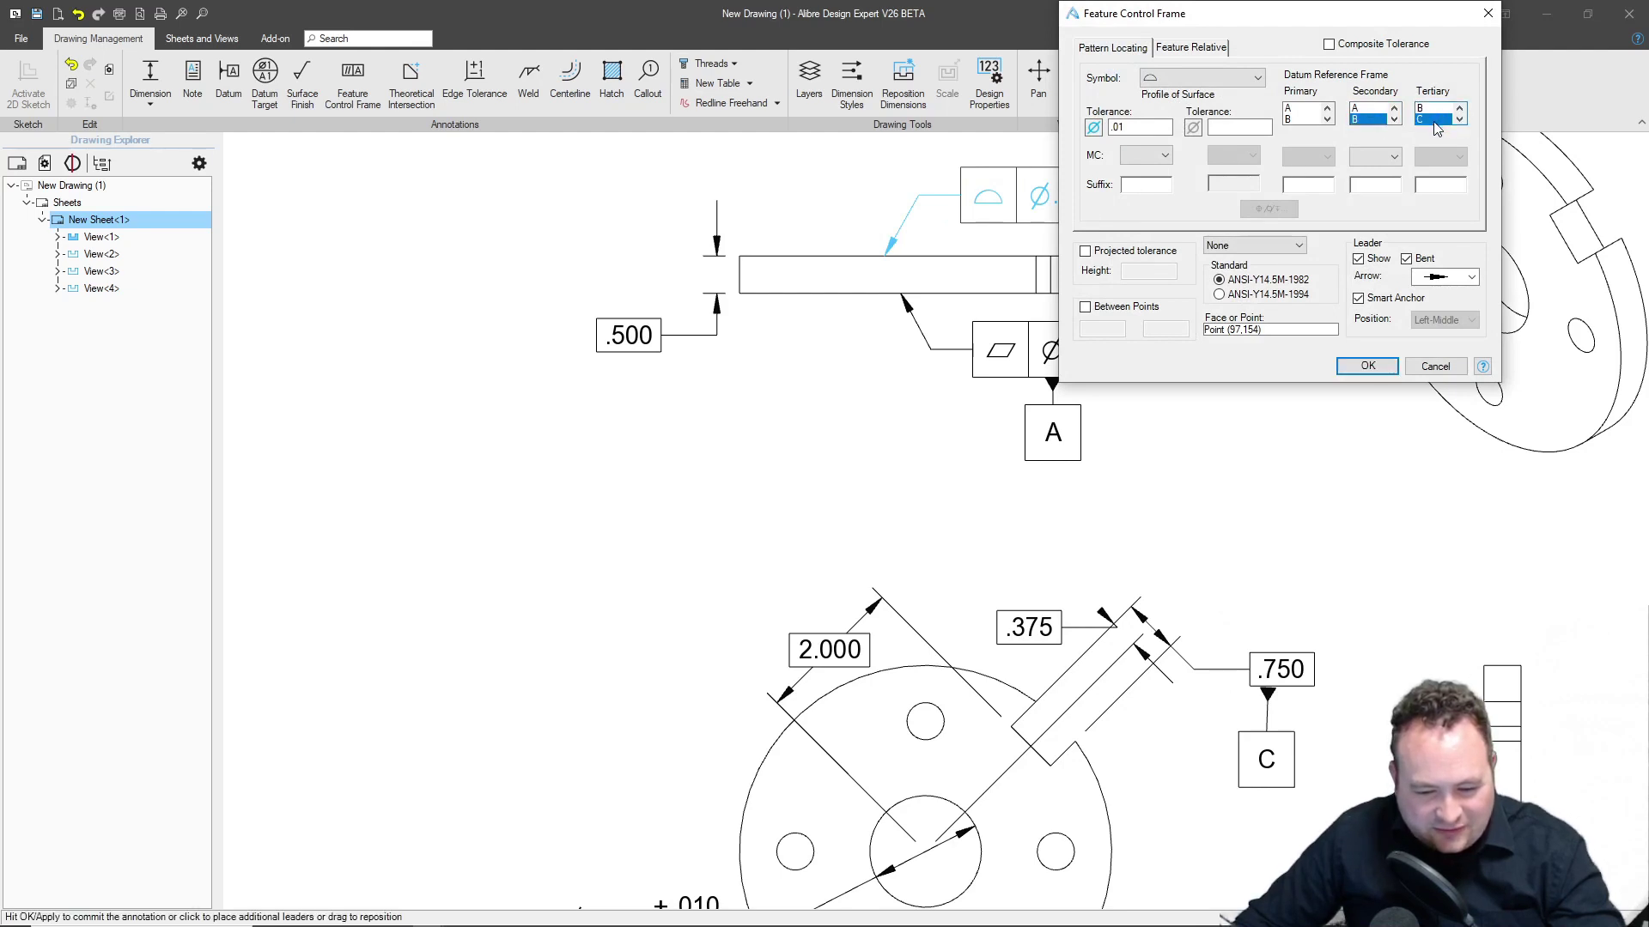
left_click(1374, 156)
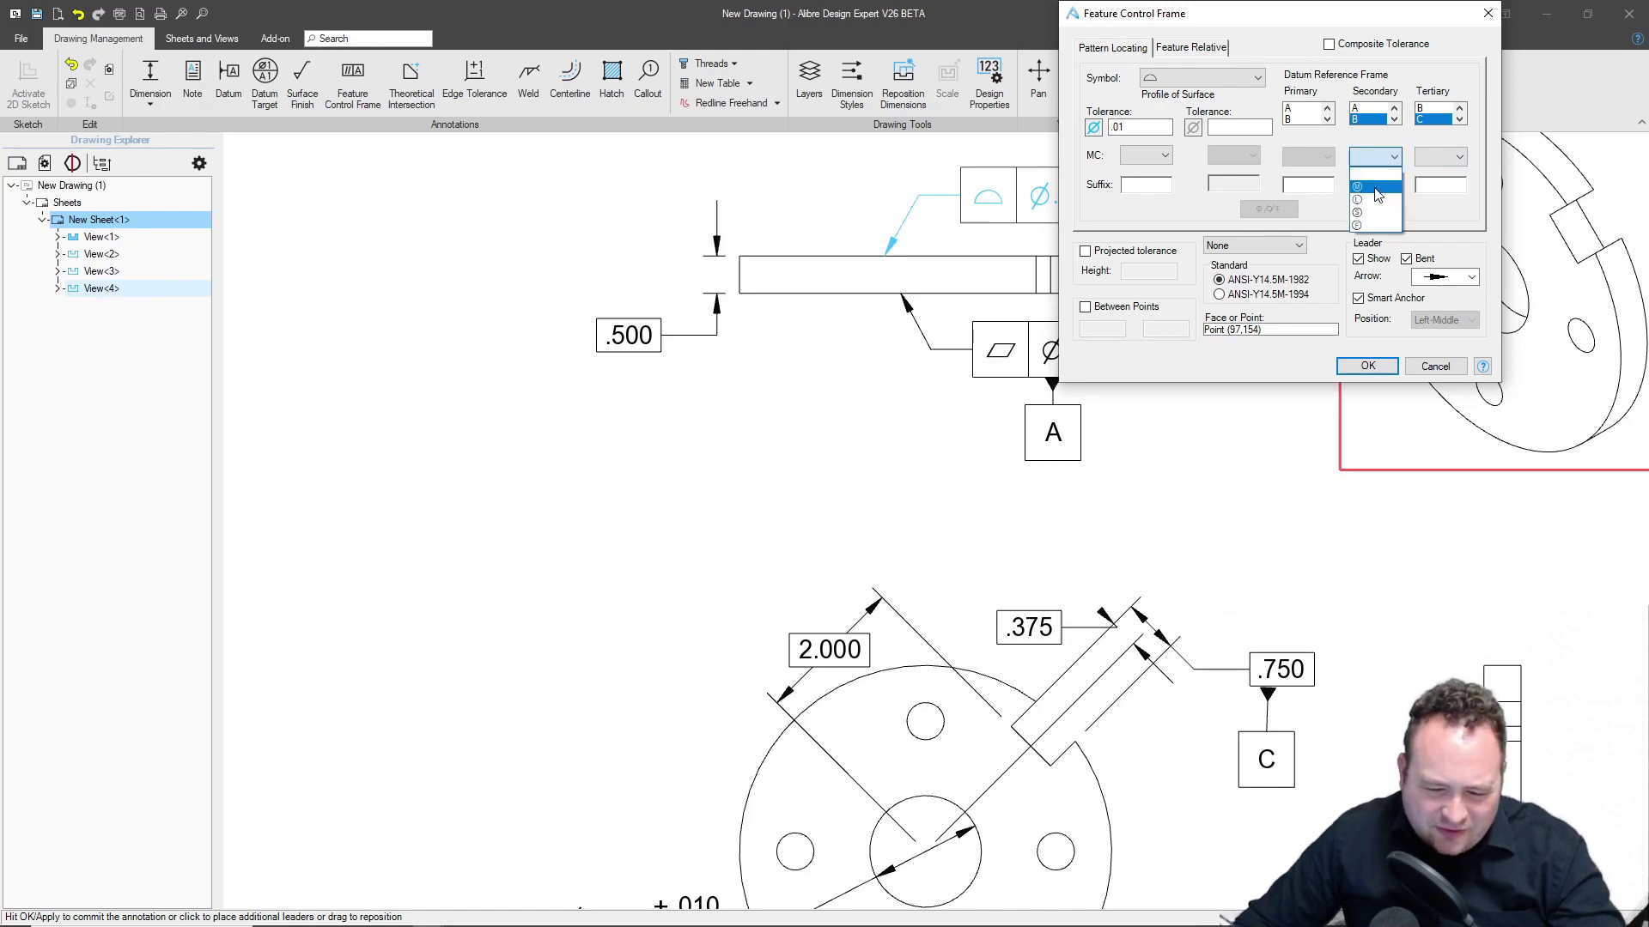
left_click(1379, 191)
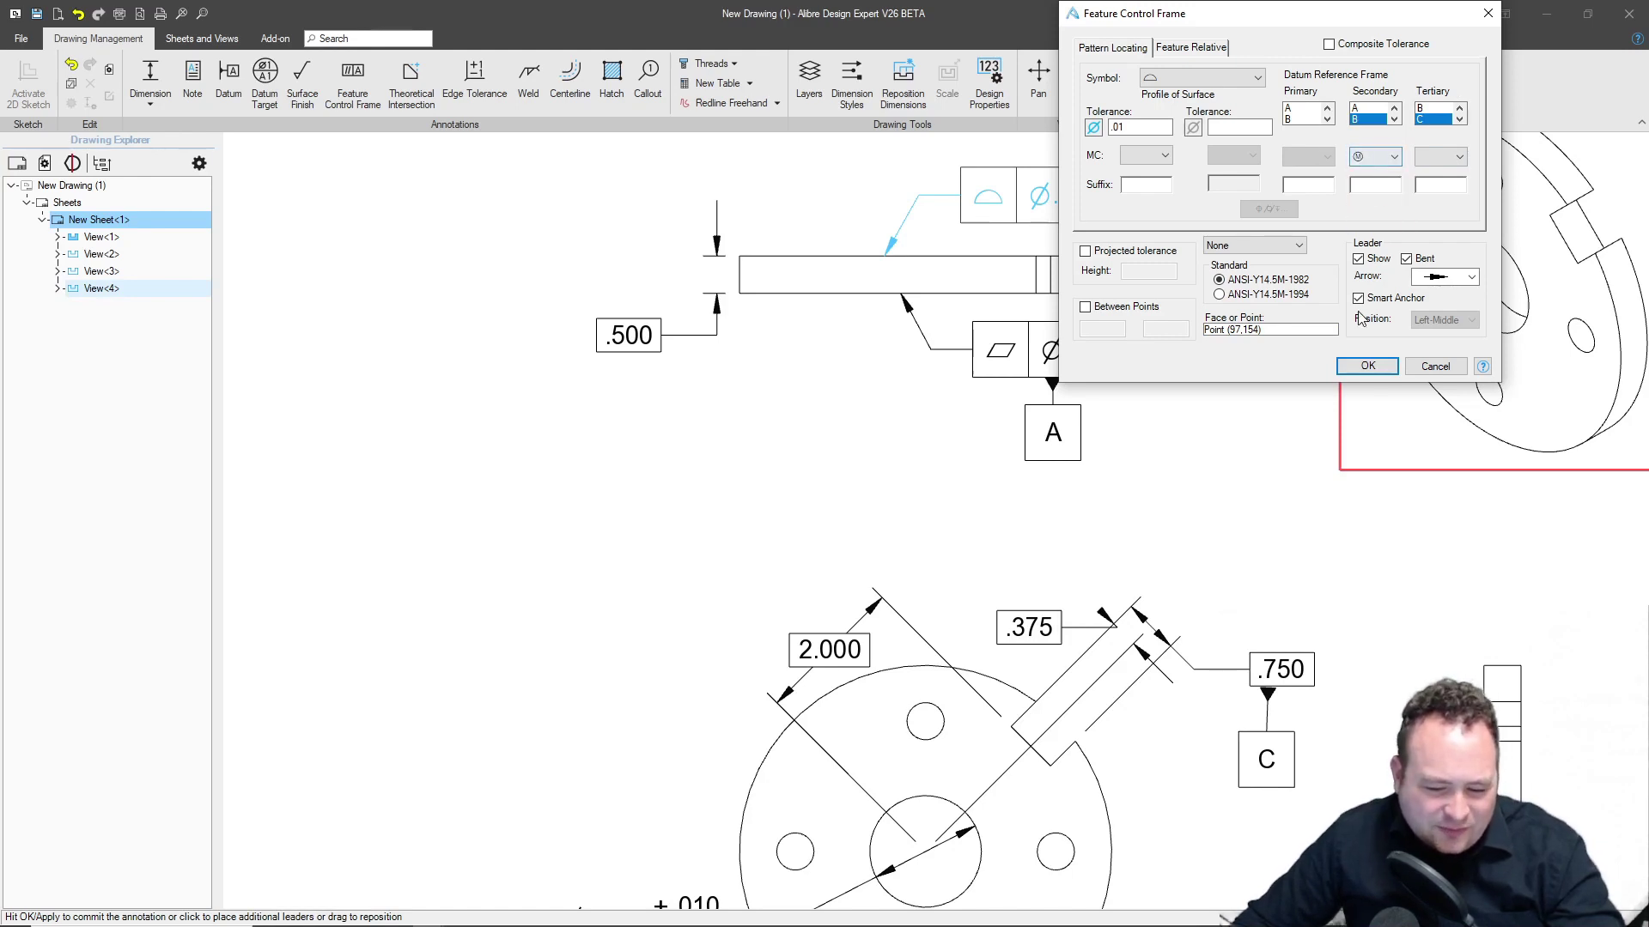
left_click(1368, 366)
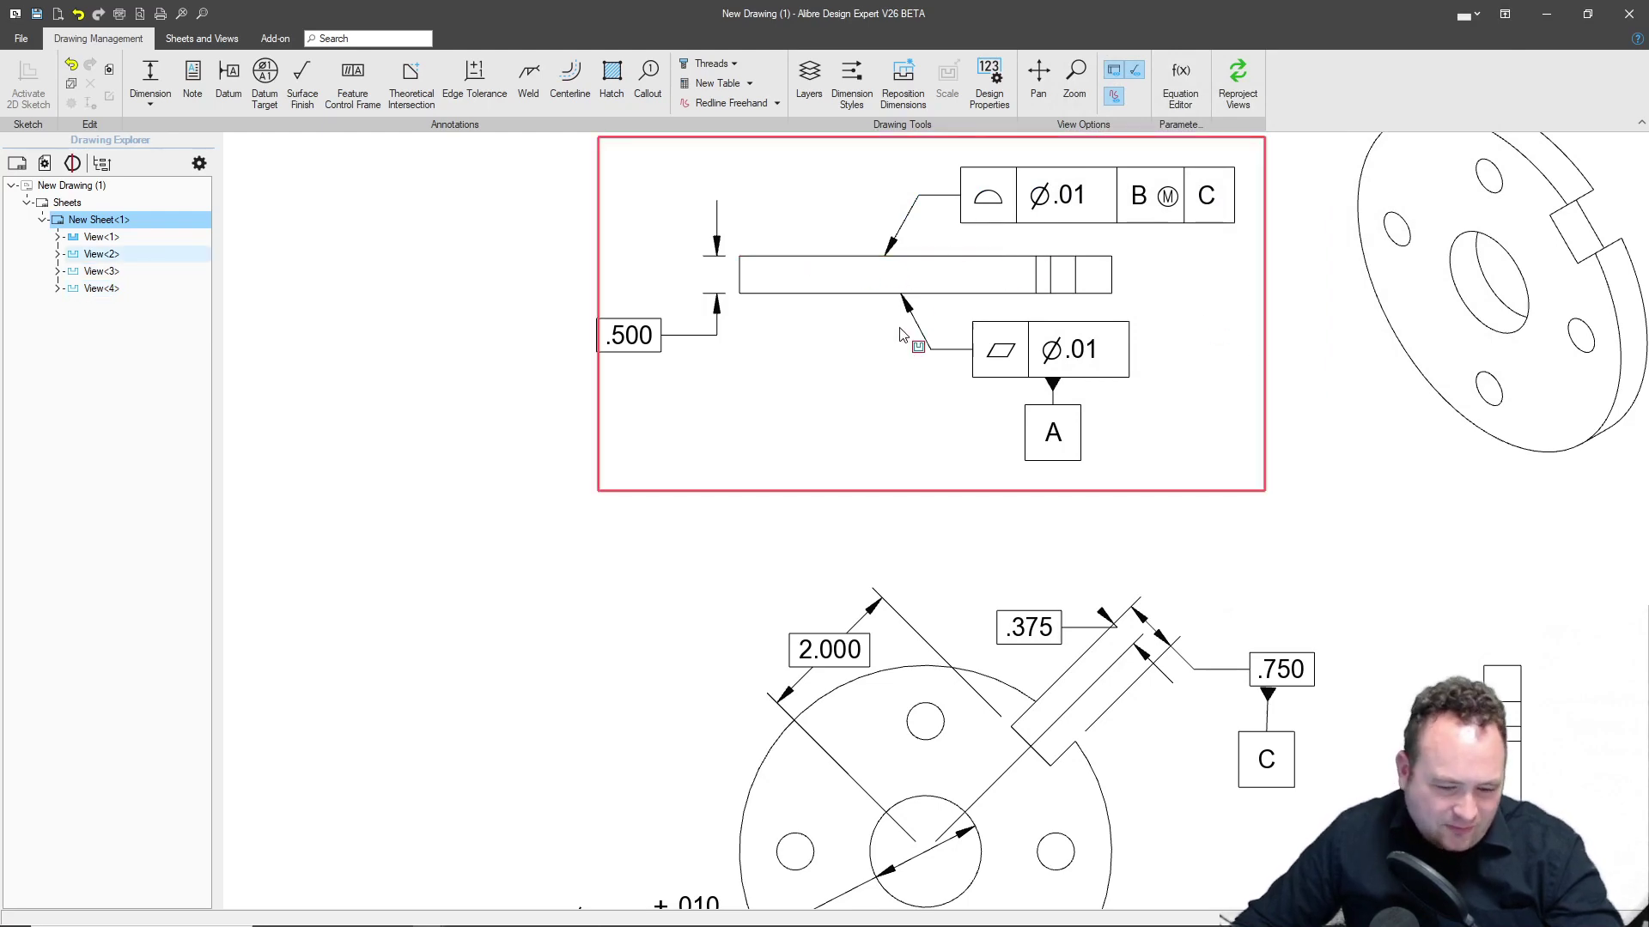
scroll(1168, 267, "down", 5)
scroll(1151, 403, "up", 4)
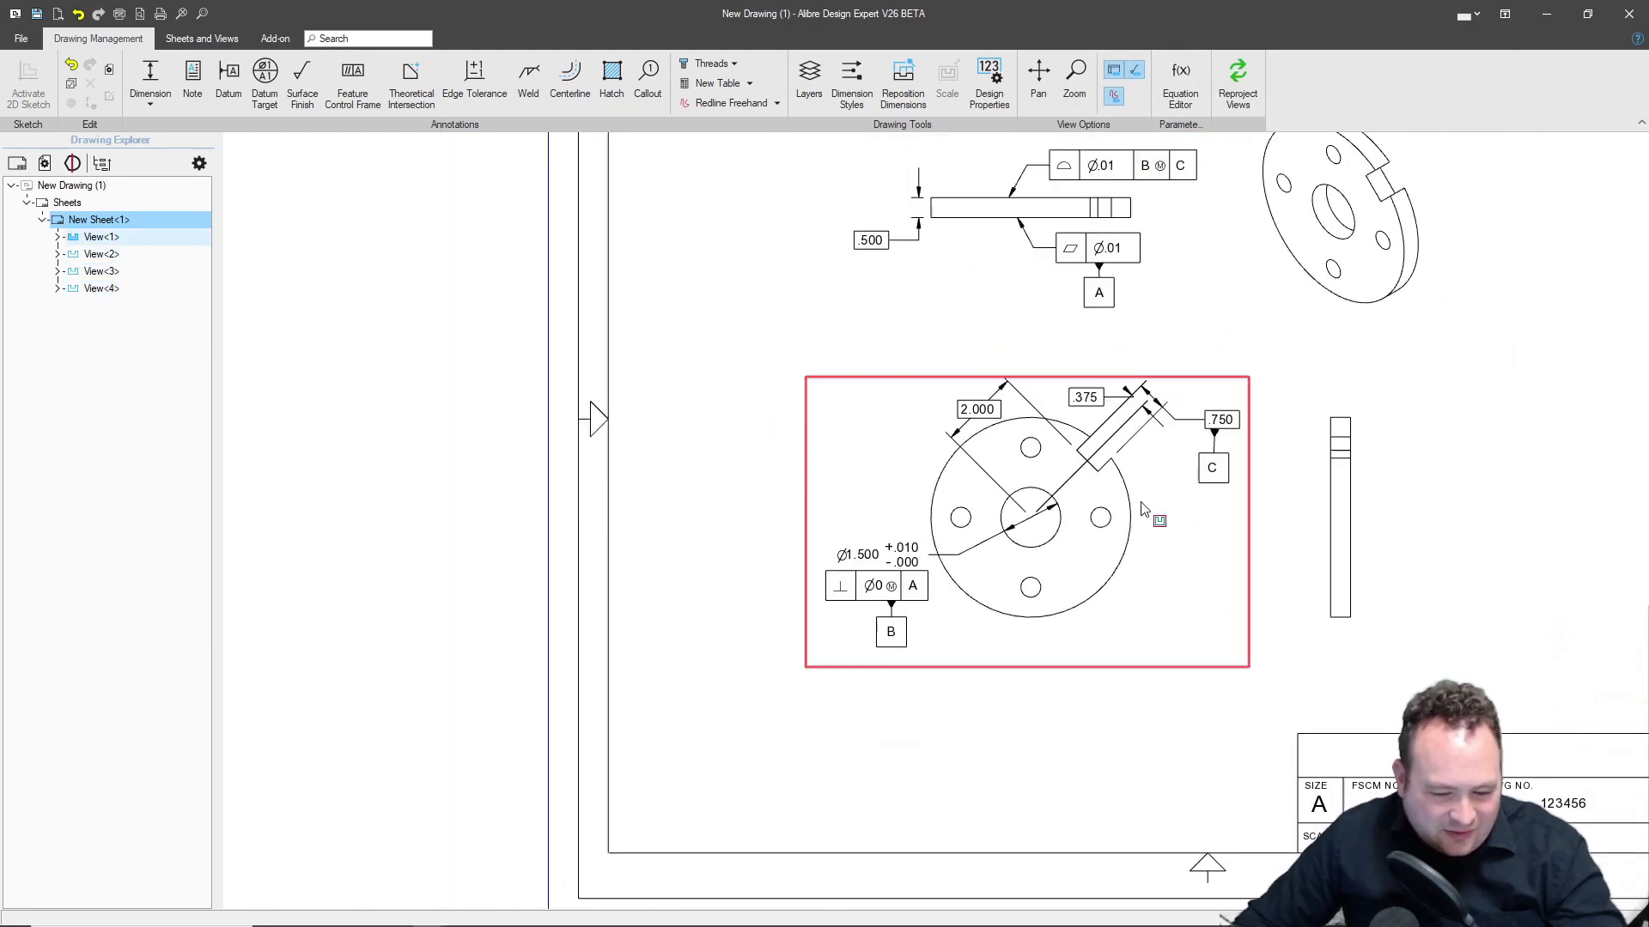
scroll(1142, 510, "down", 2)
scroll(1140, 256, "up", 3)
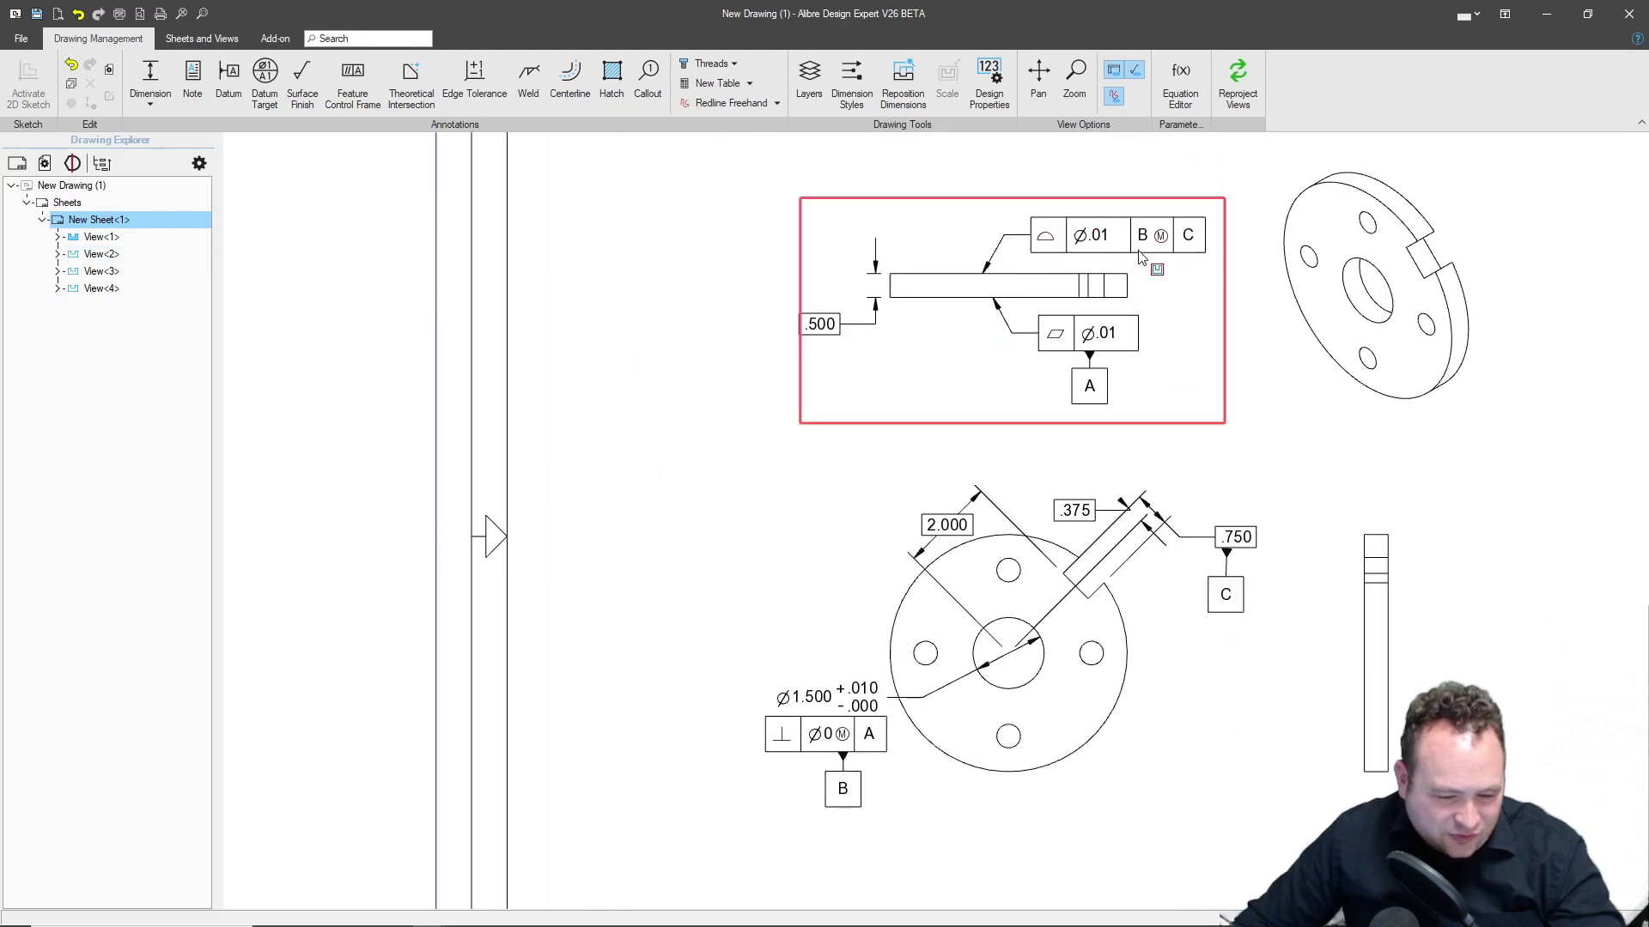
Make datum A the primary reference so the frame reads Ø.01 A B Ⓜ C.
double_click(1130, 245)
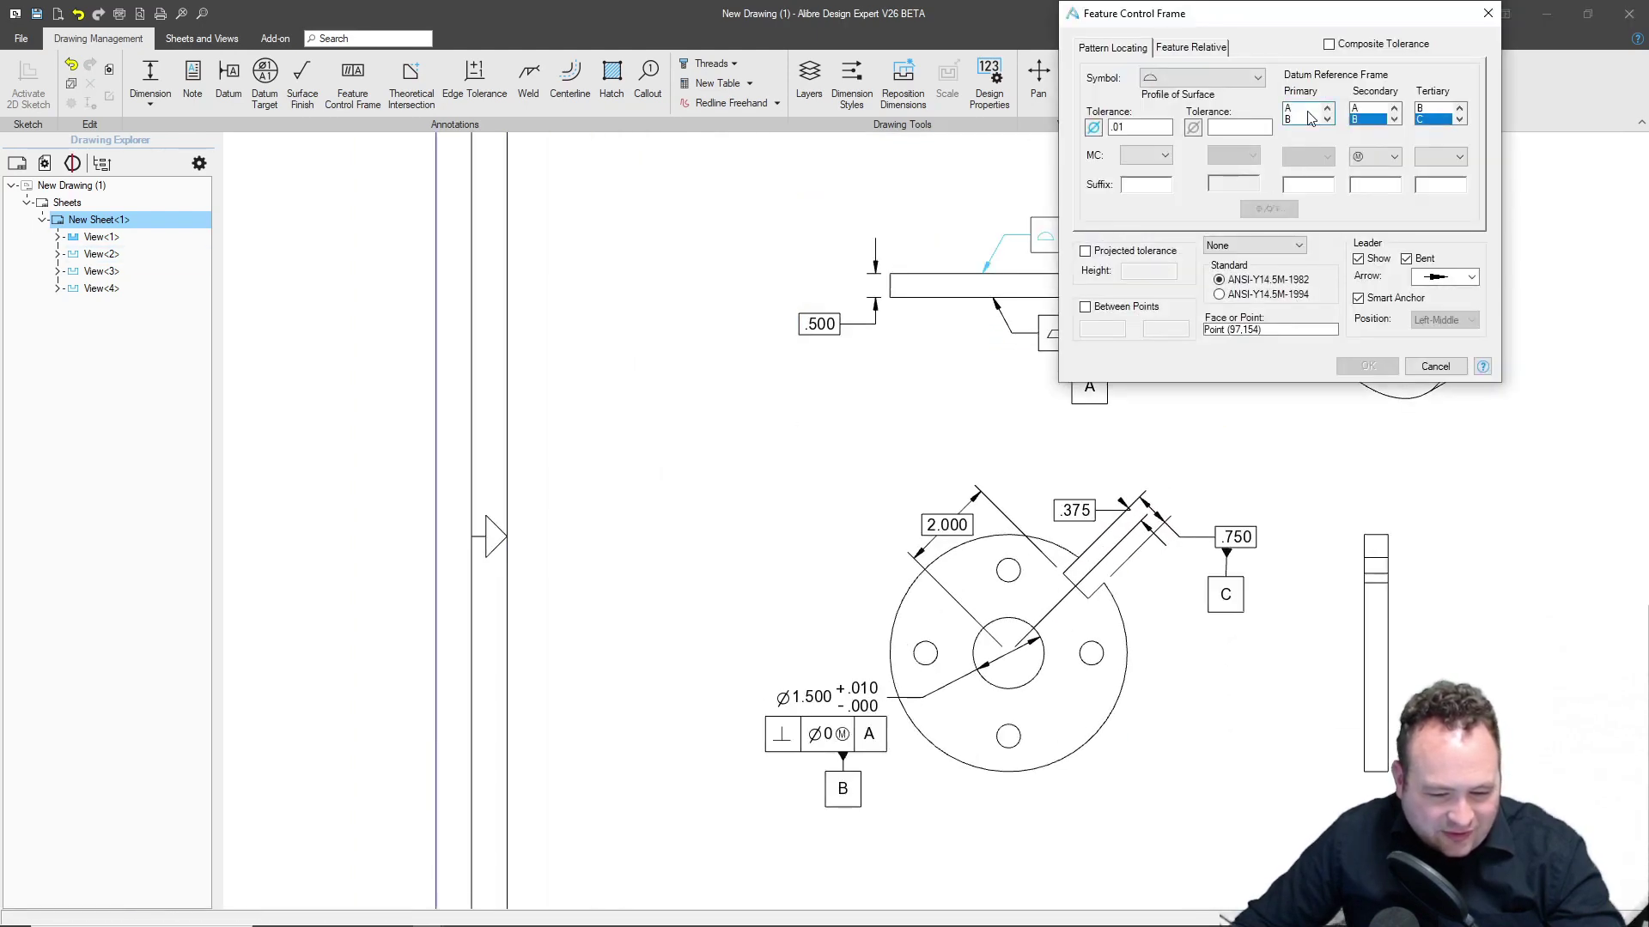
left_click(1305, 109)
left_click(1367, 366)
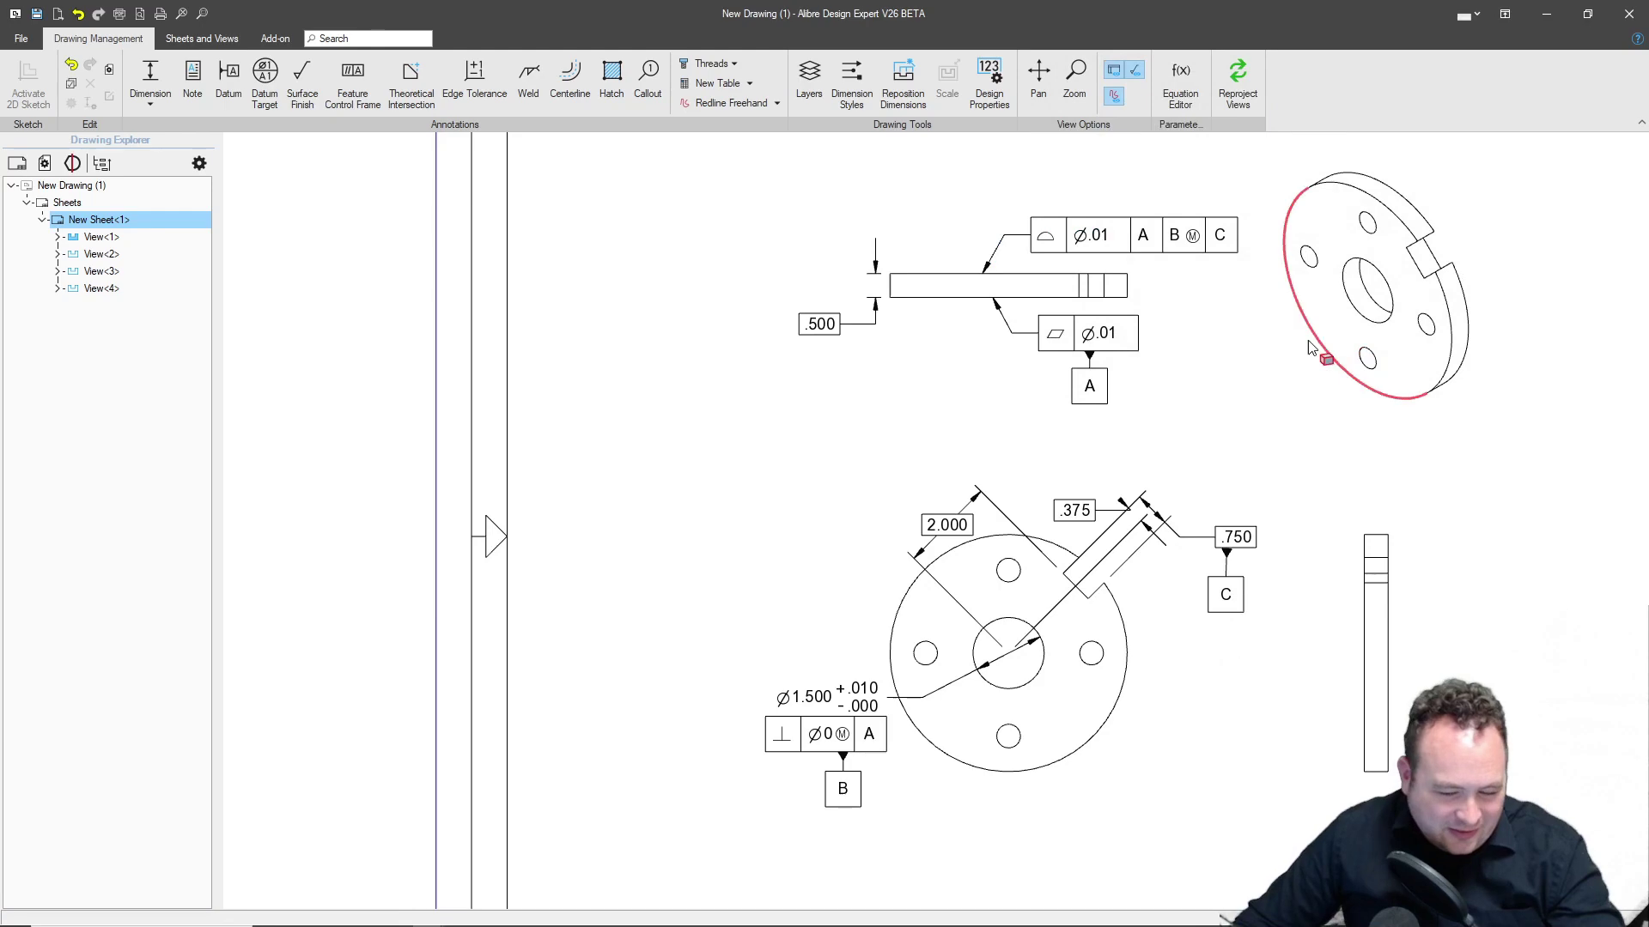
double_click(1109, 235)
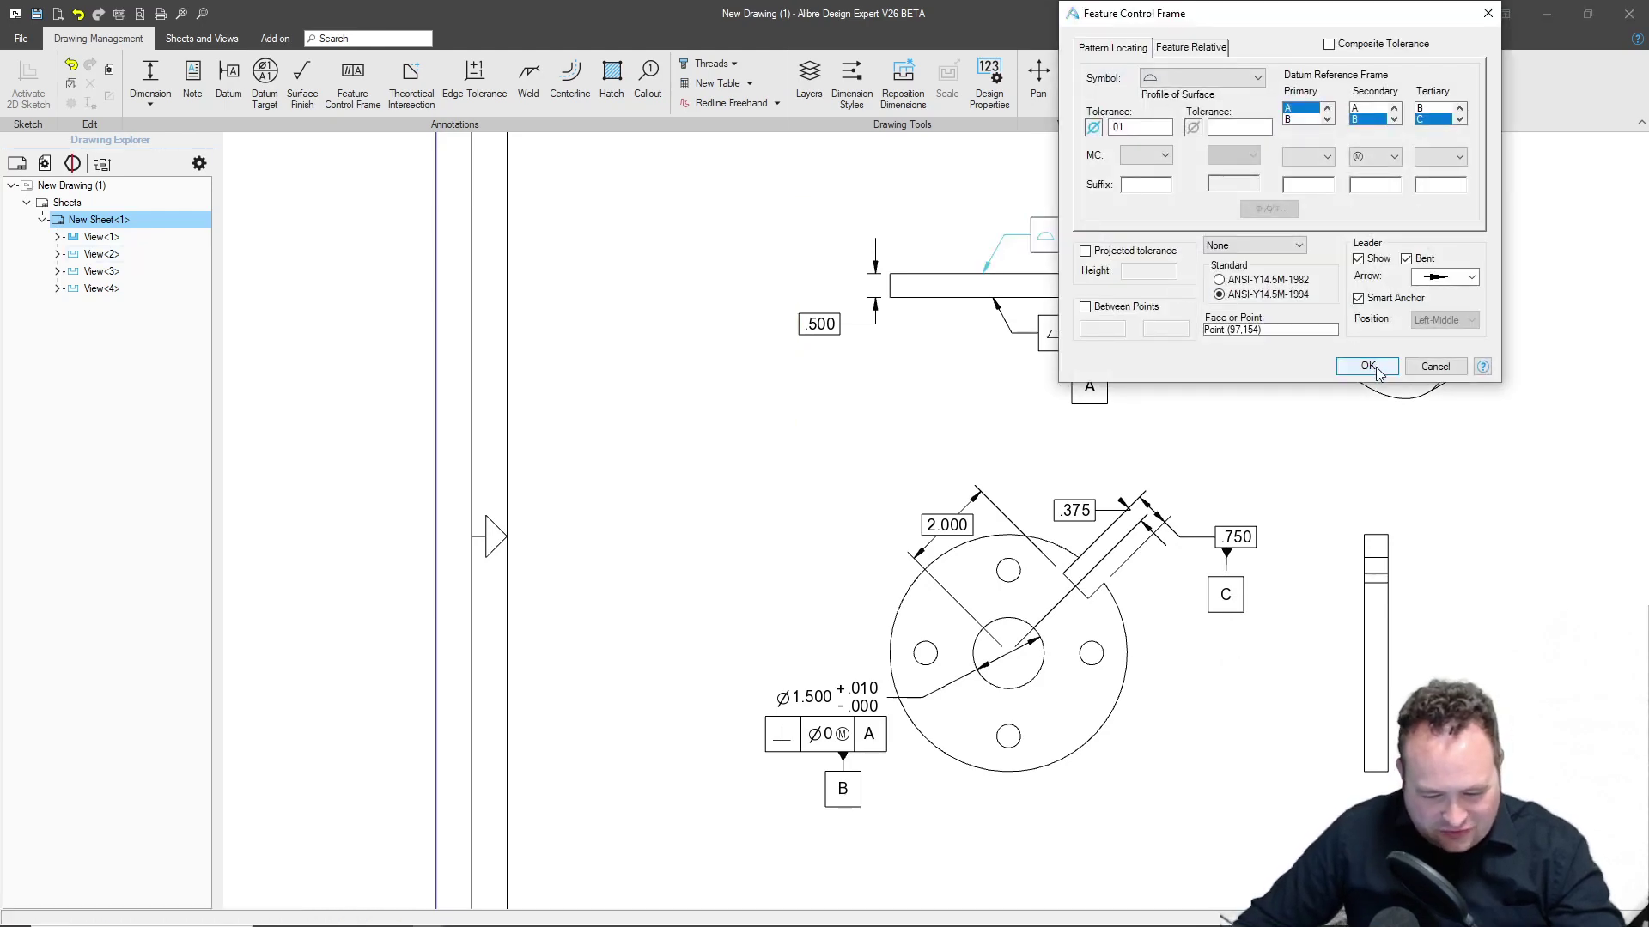
left_click(1433, 366)
scroll(1302, 571, "down", 3)
scroll(1348, 500, "up", 4)
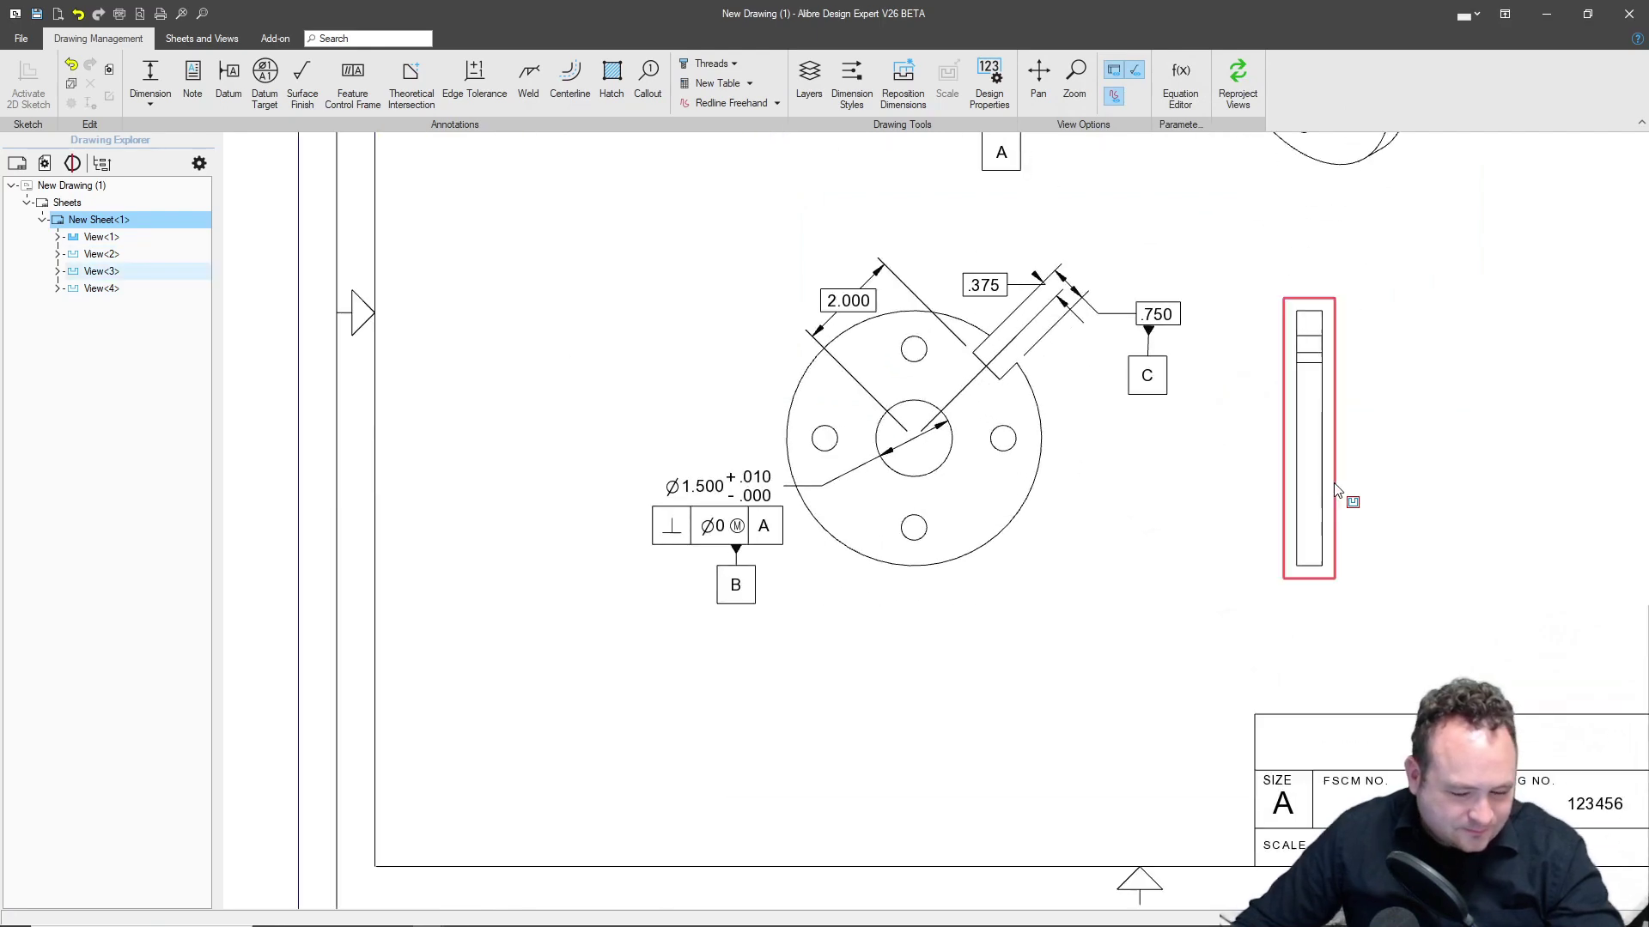
scroll(1331, 482, "down", 3)
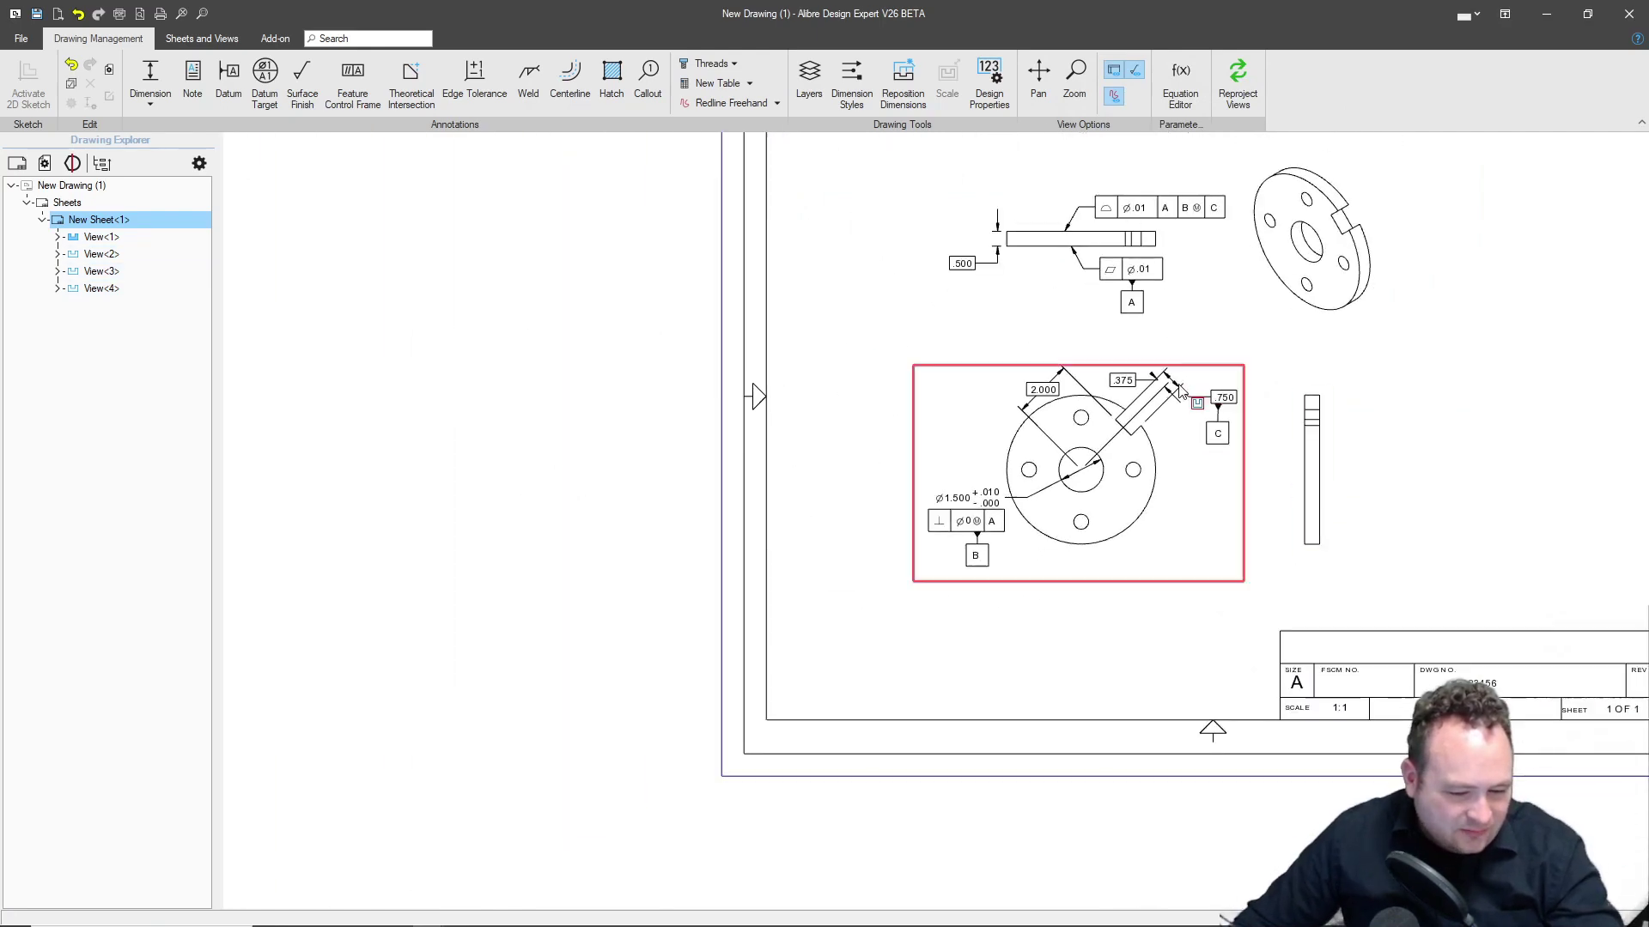
scroll(1168, 470, "up", 1)
scroll(1168, 469, "up", 2)
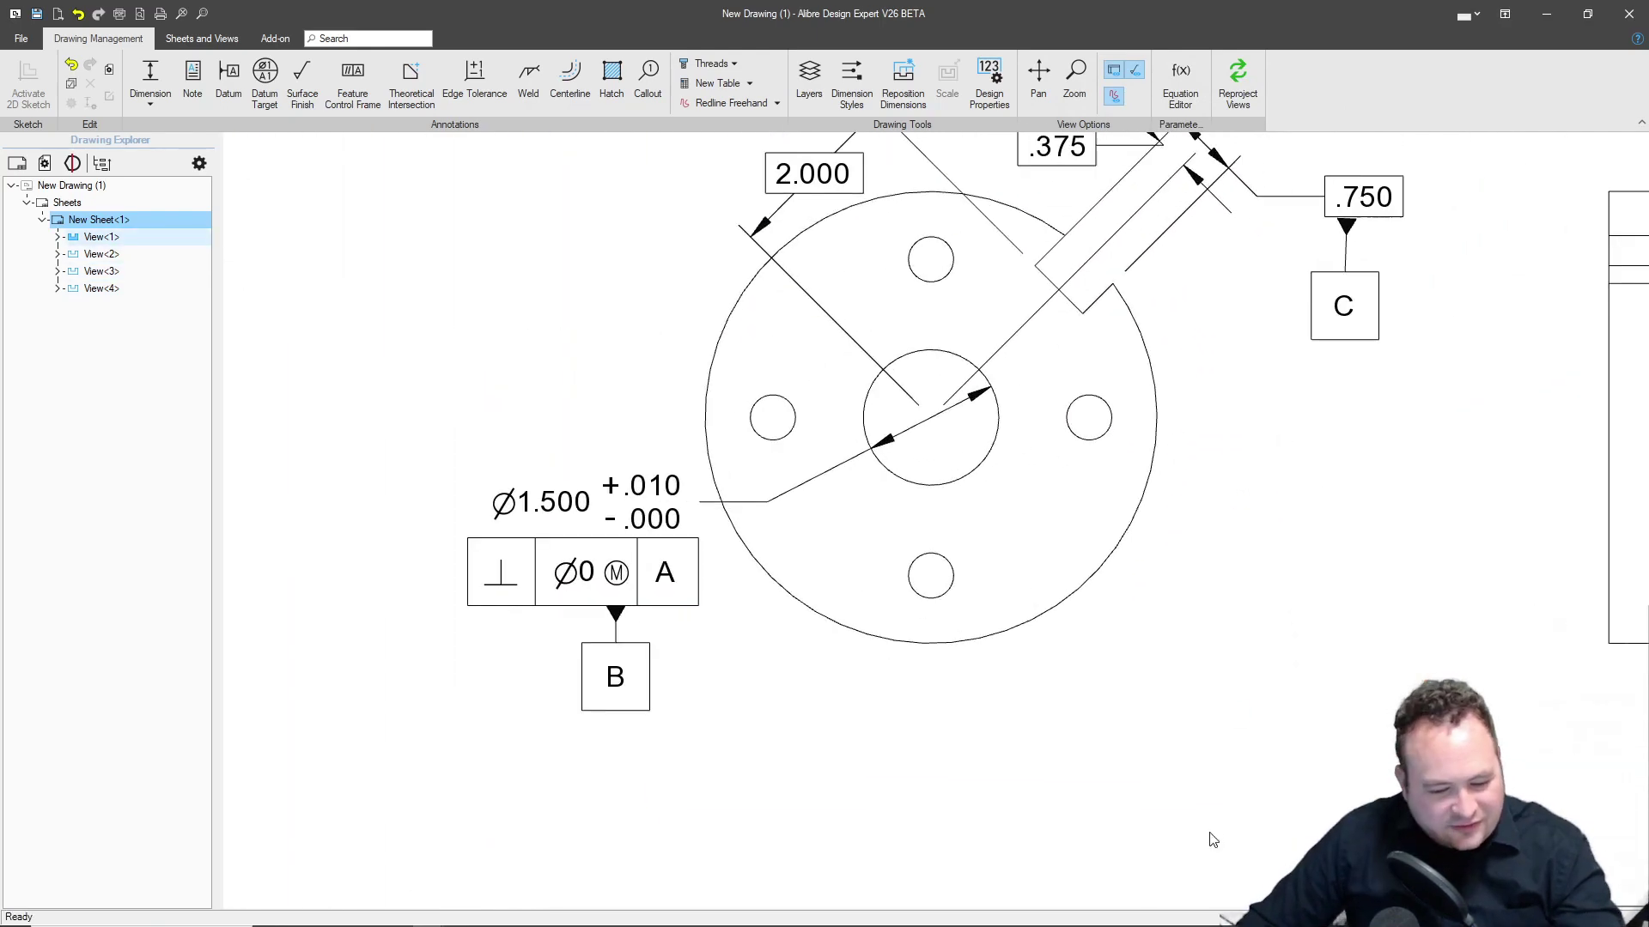
scroll(1170, 478, "down", 1)
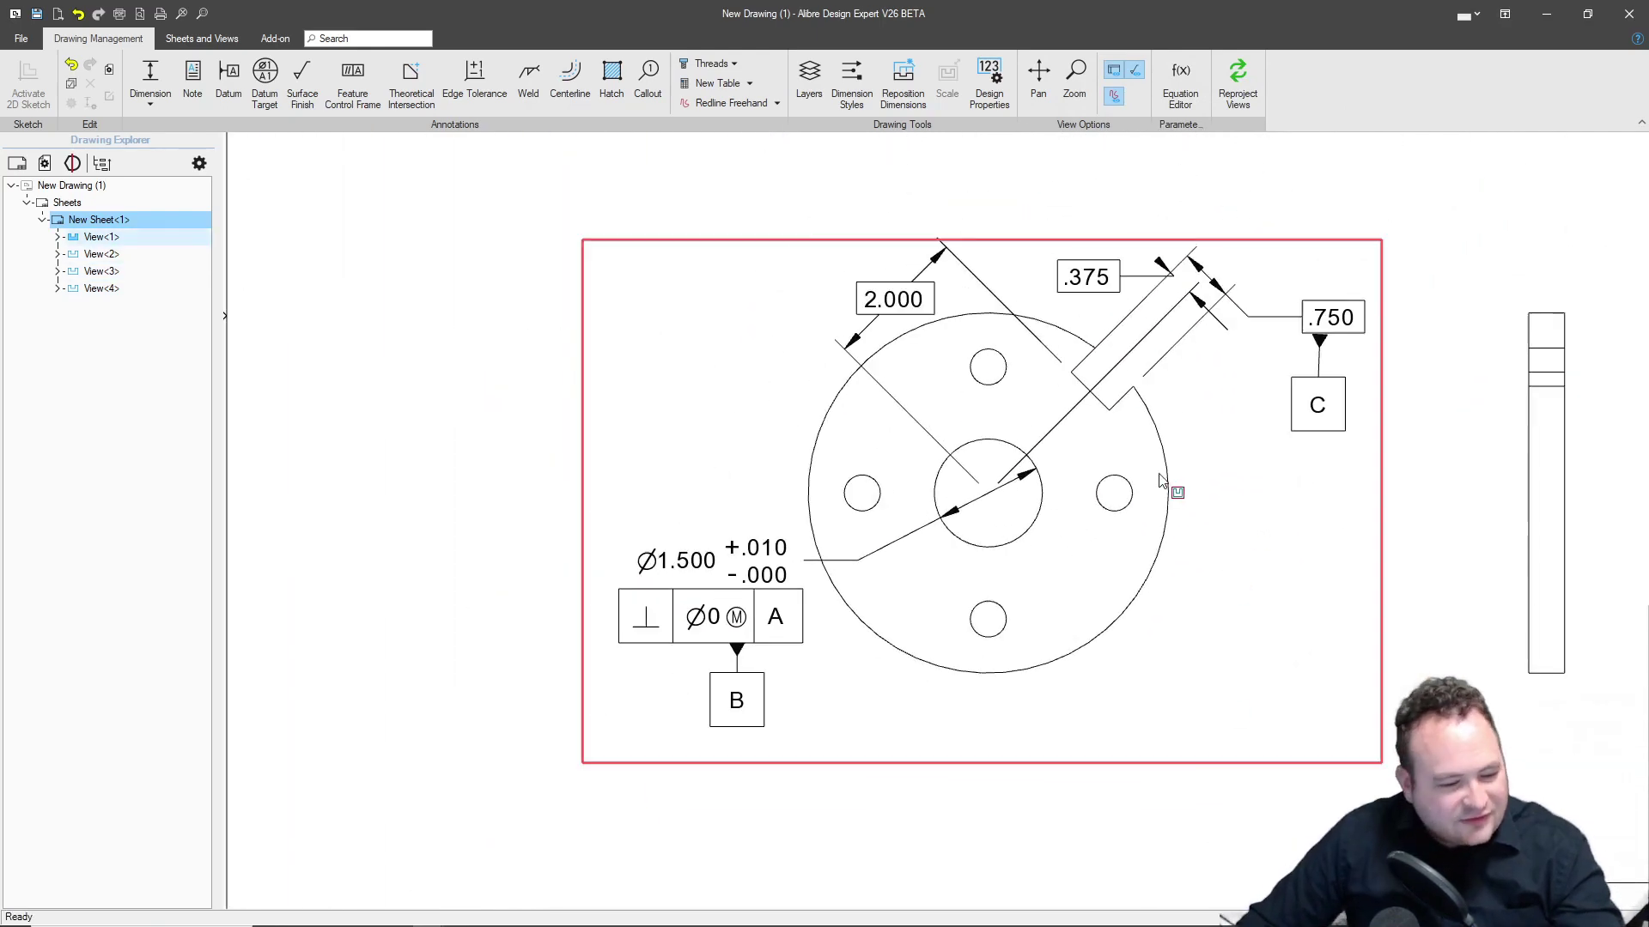
left_click(349, 82)
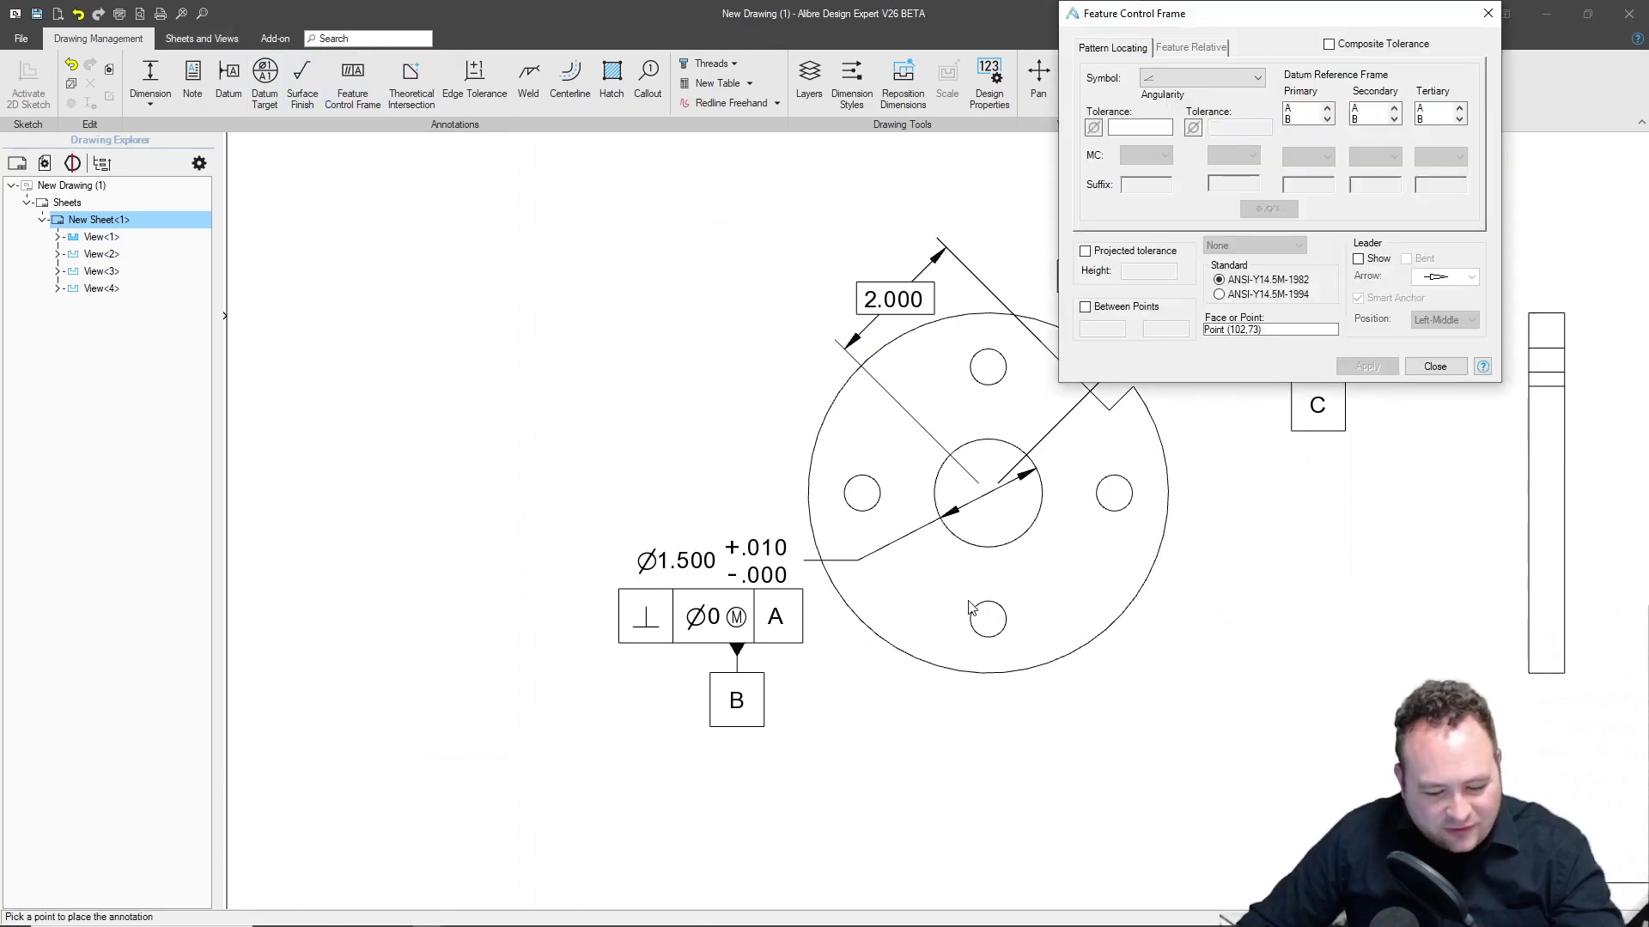
Place a Ø.500 diameter callout below the bottom hole.
left_click(1434, 367)
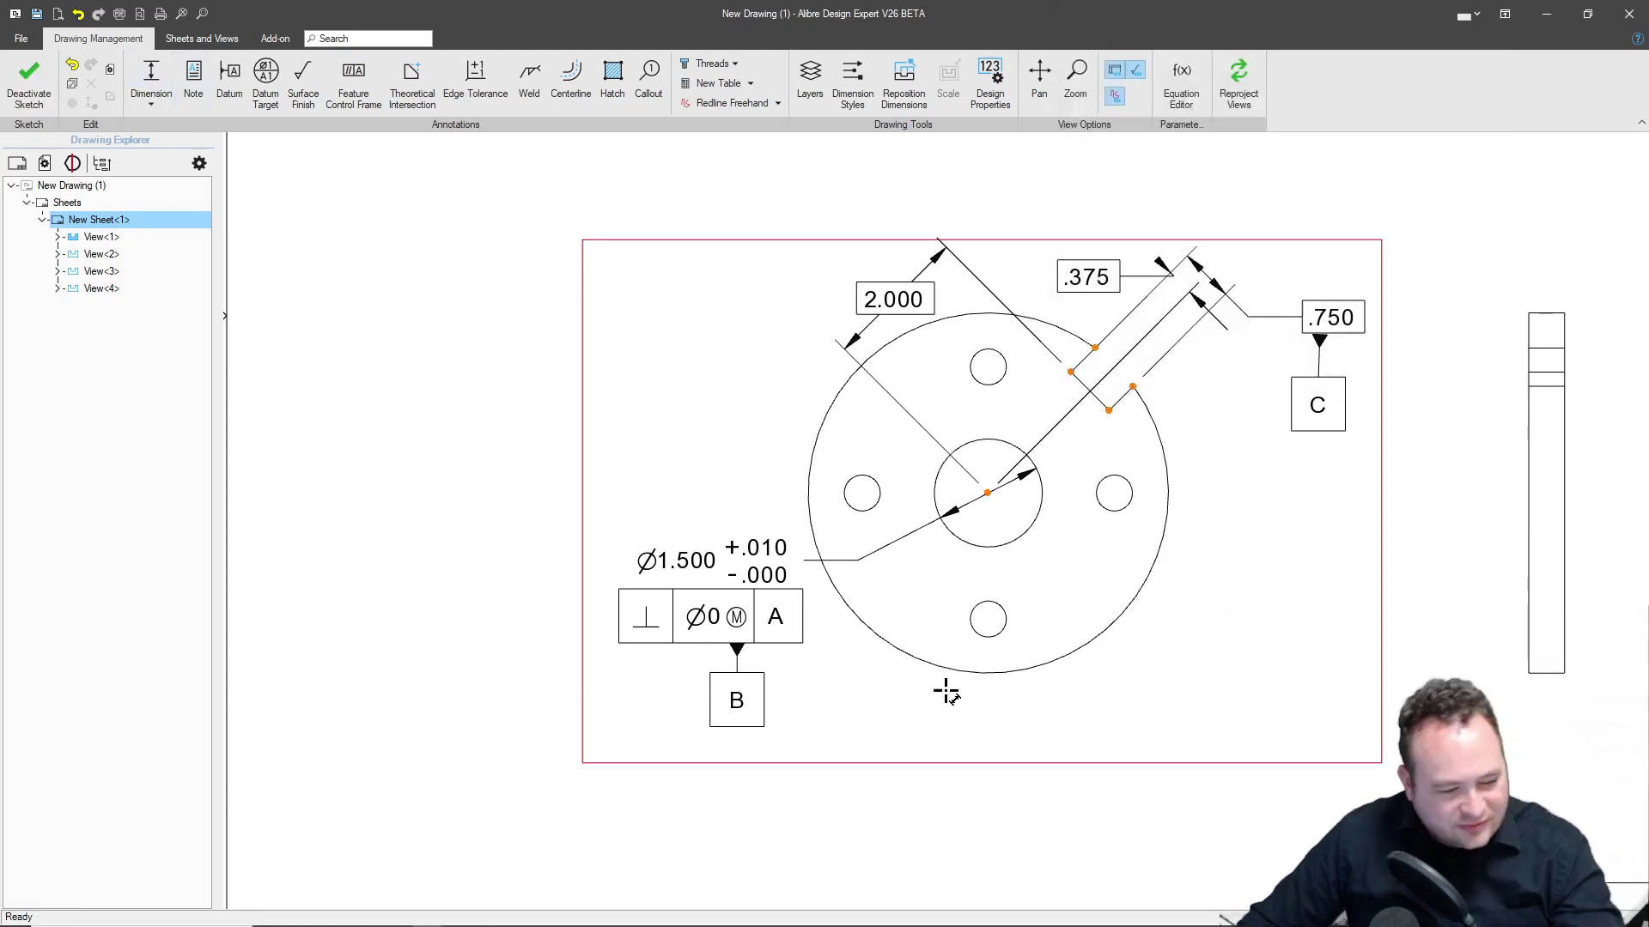
left_click(1014, 644)
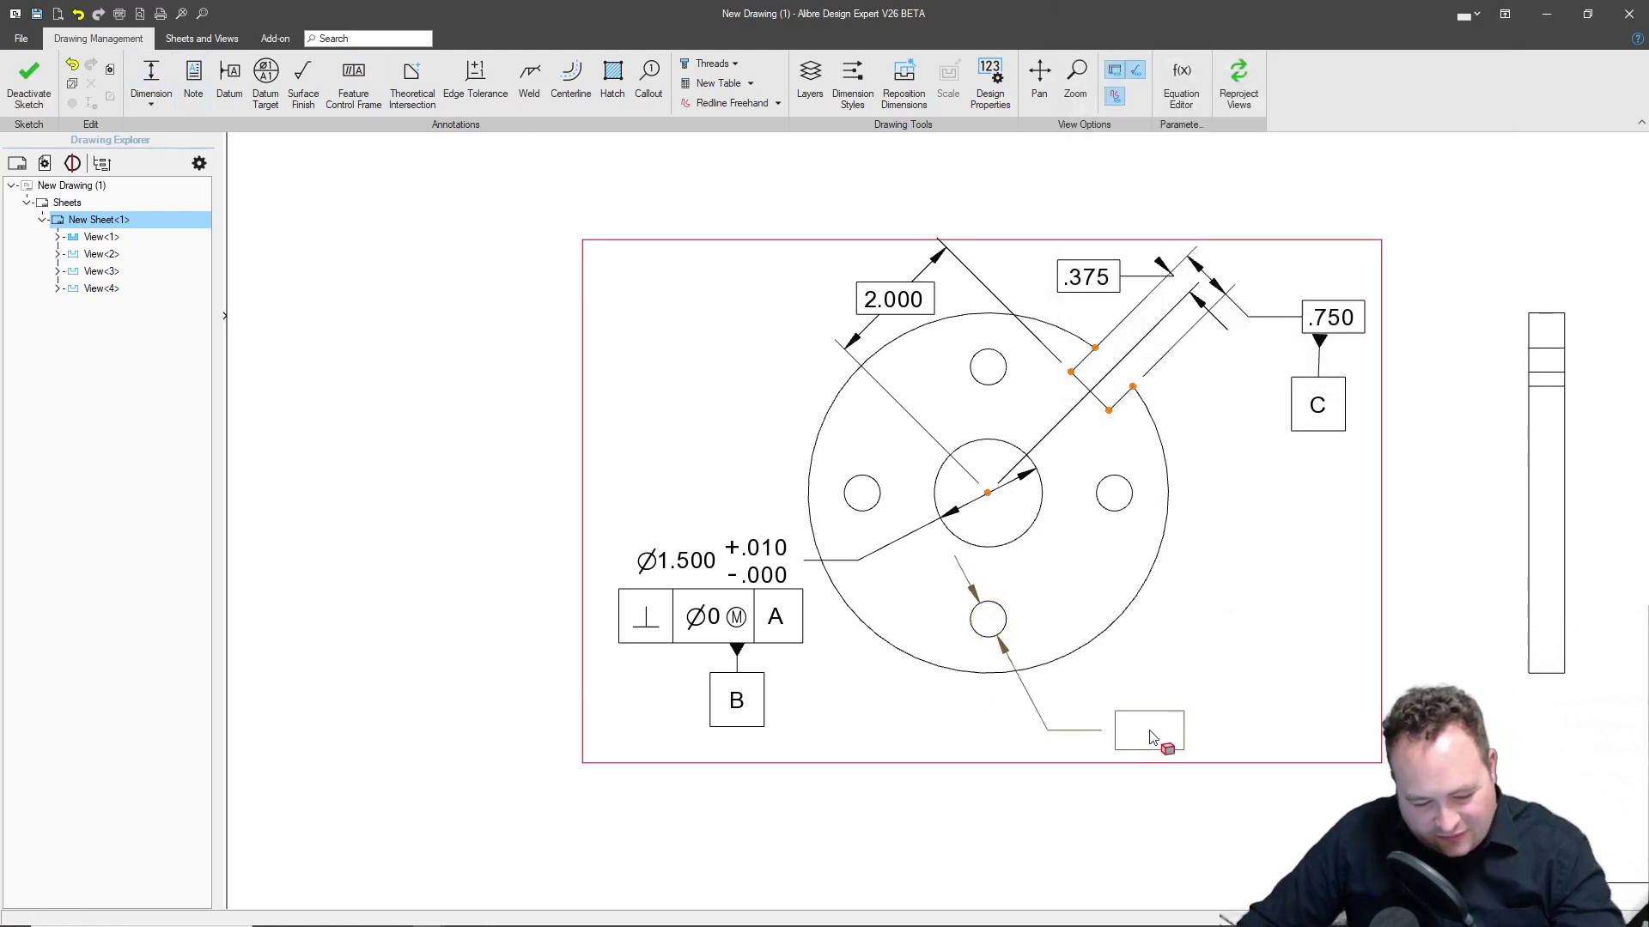
left_click(1153, 737)
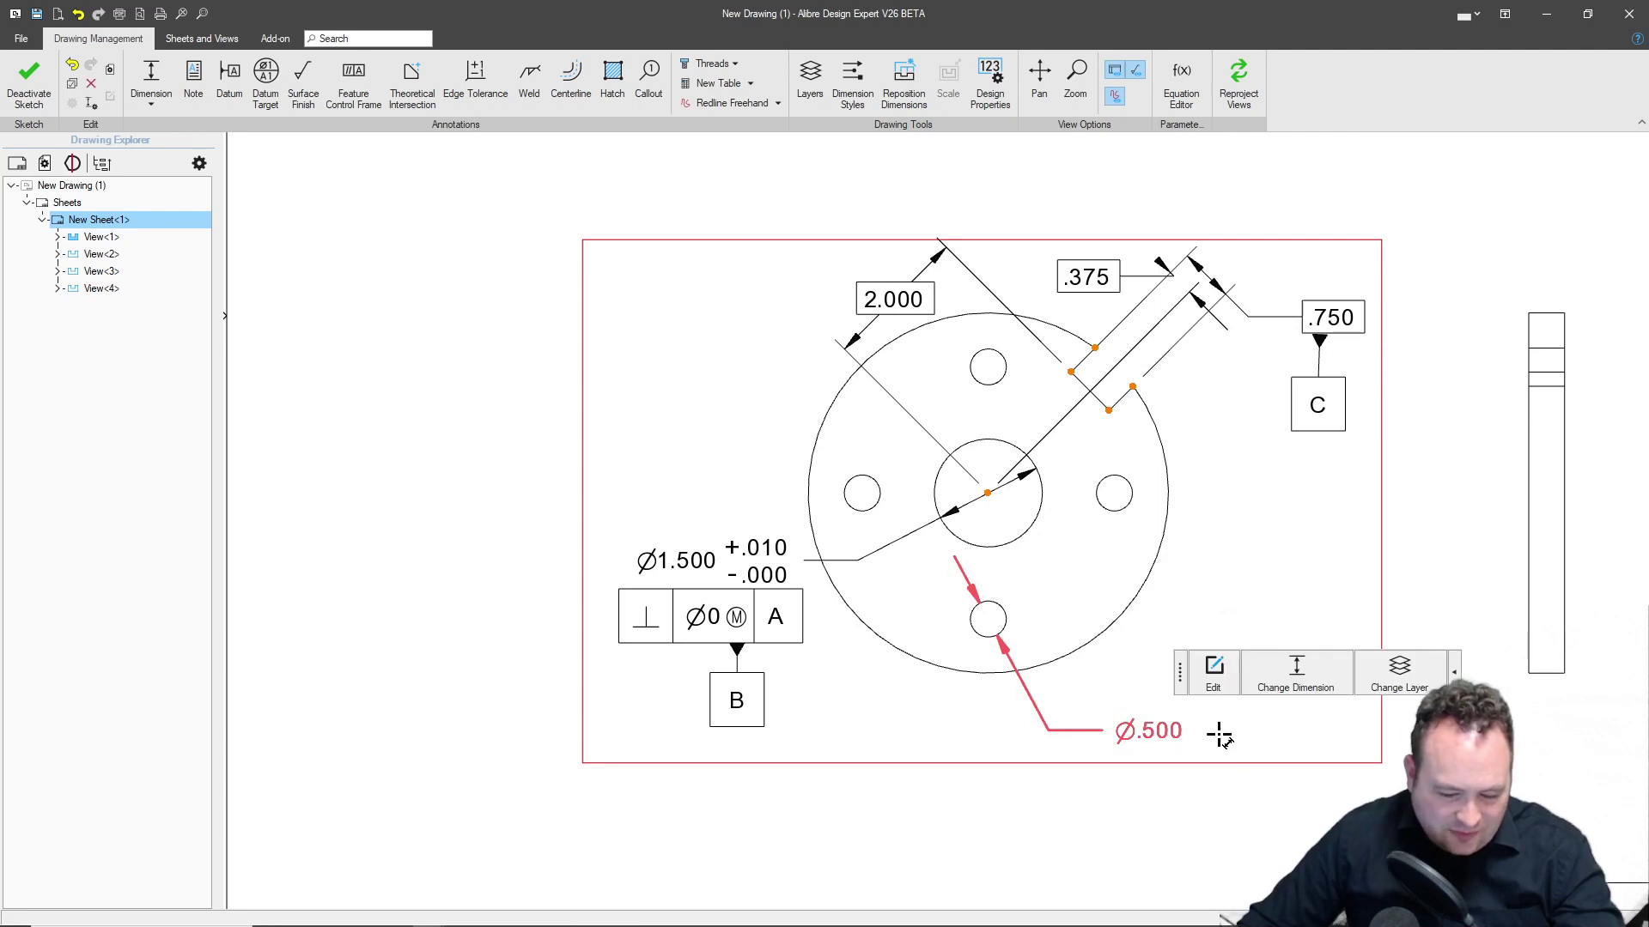
Give the Ø.500 callout a +.015/-.005 plus-minus tolerance and shift it up-right.
left_click(1326, 688)
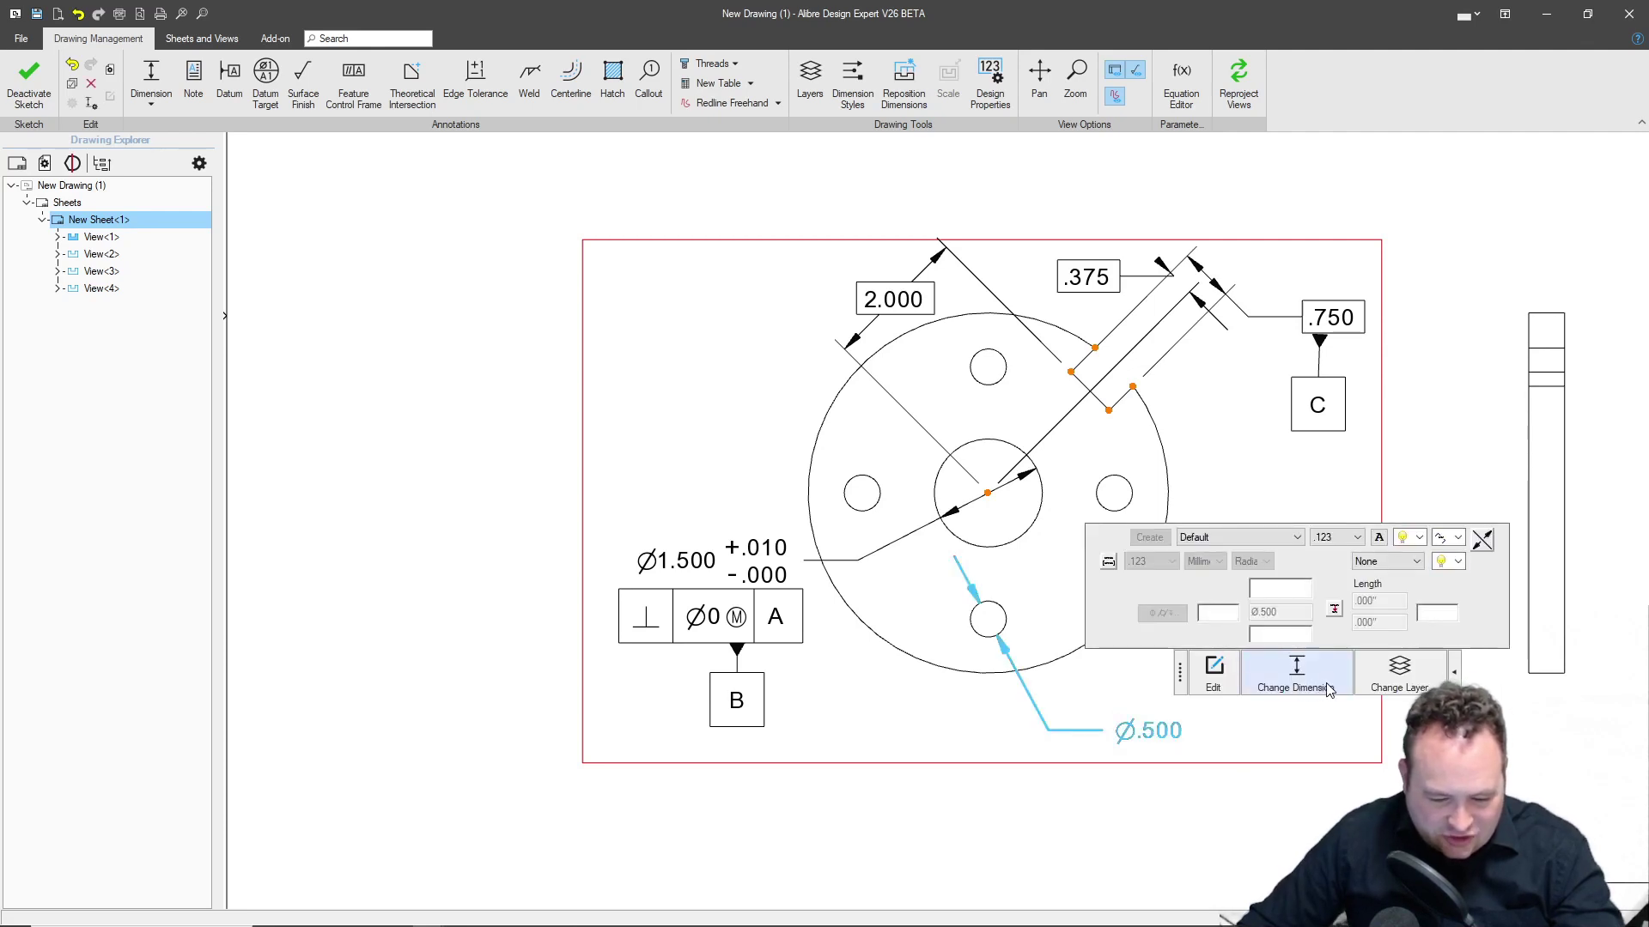
left_click(1384, 562)
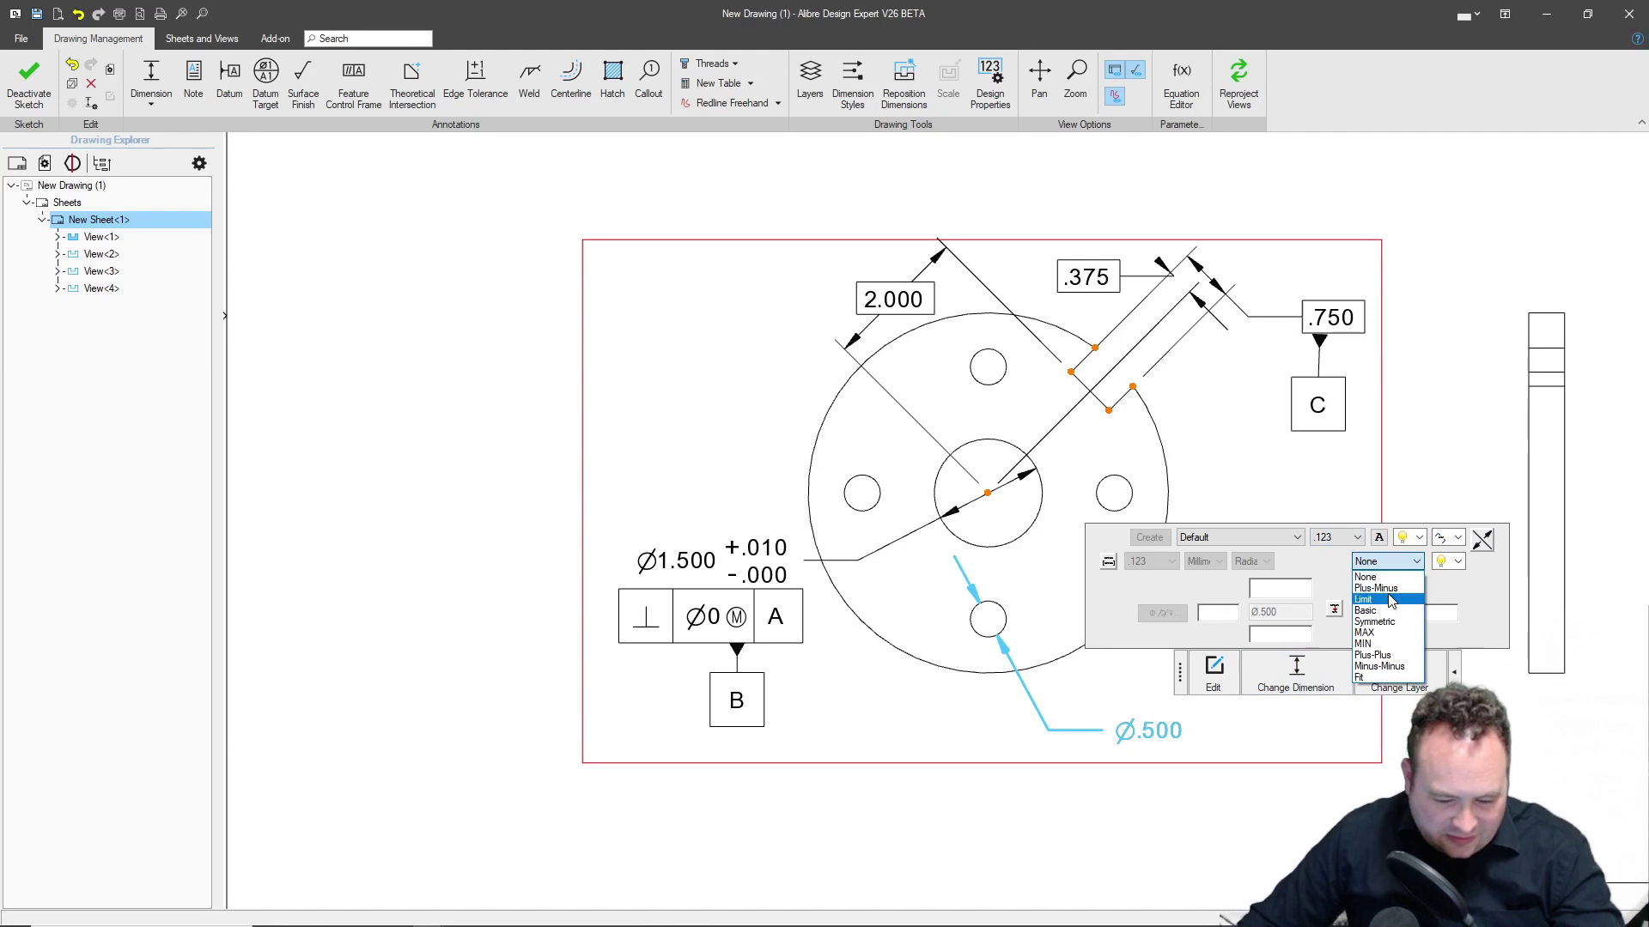
left_click(1378, 588)
left_click(1382, 603)
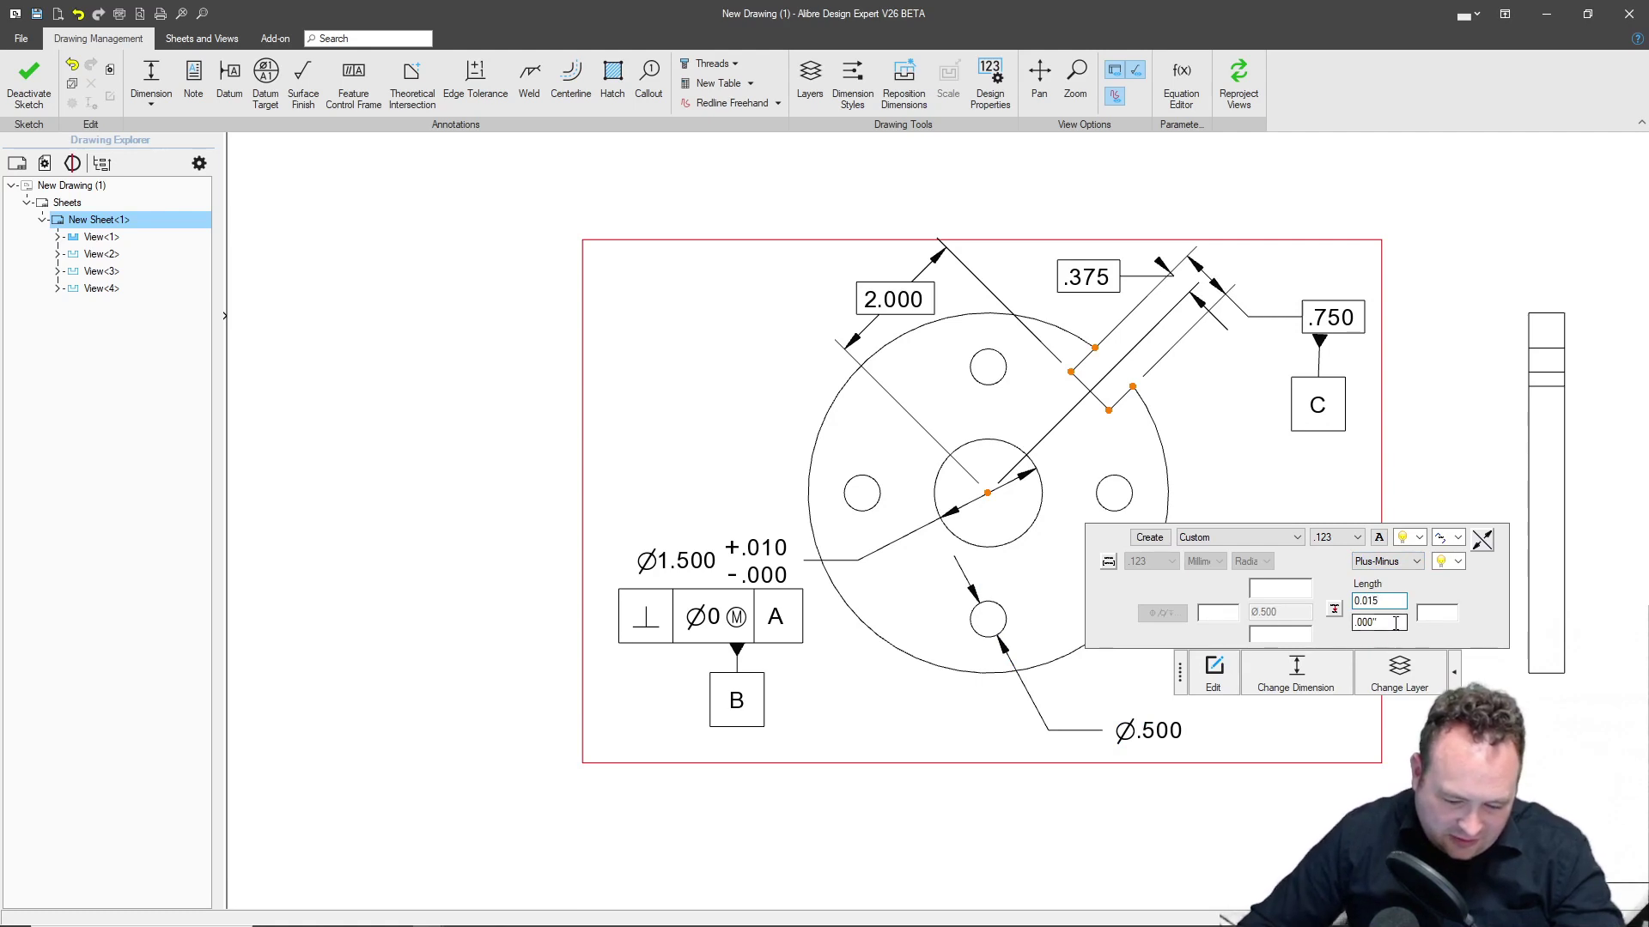
type("0.0")
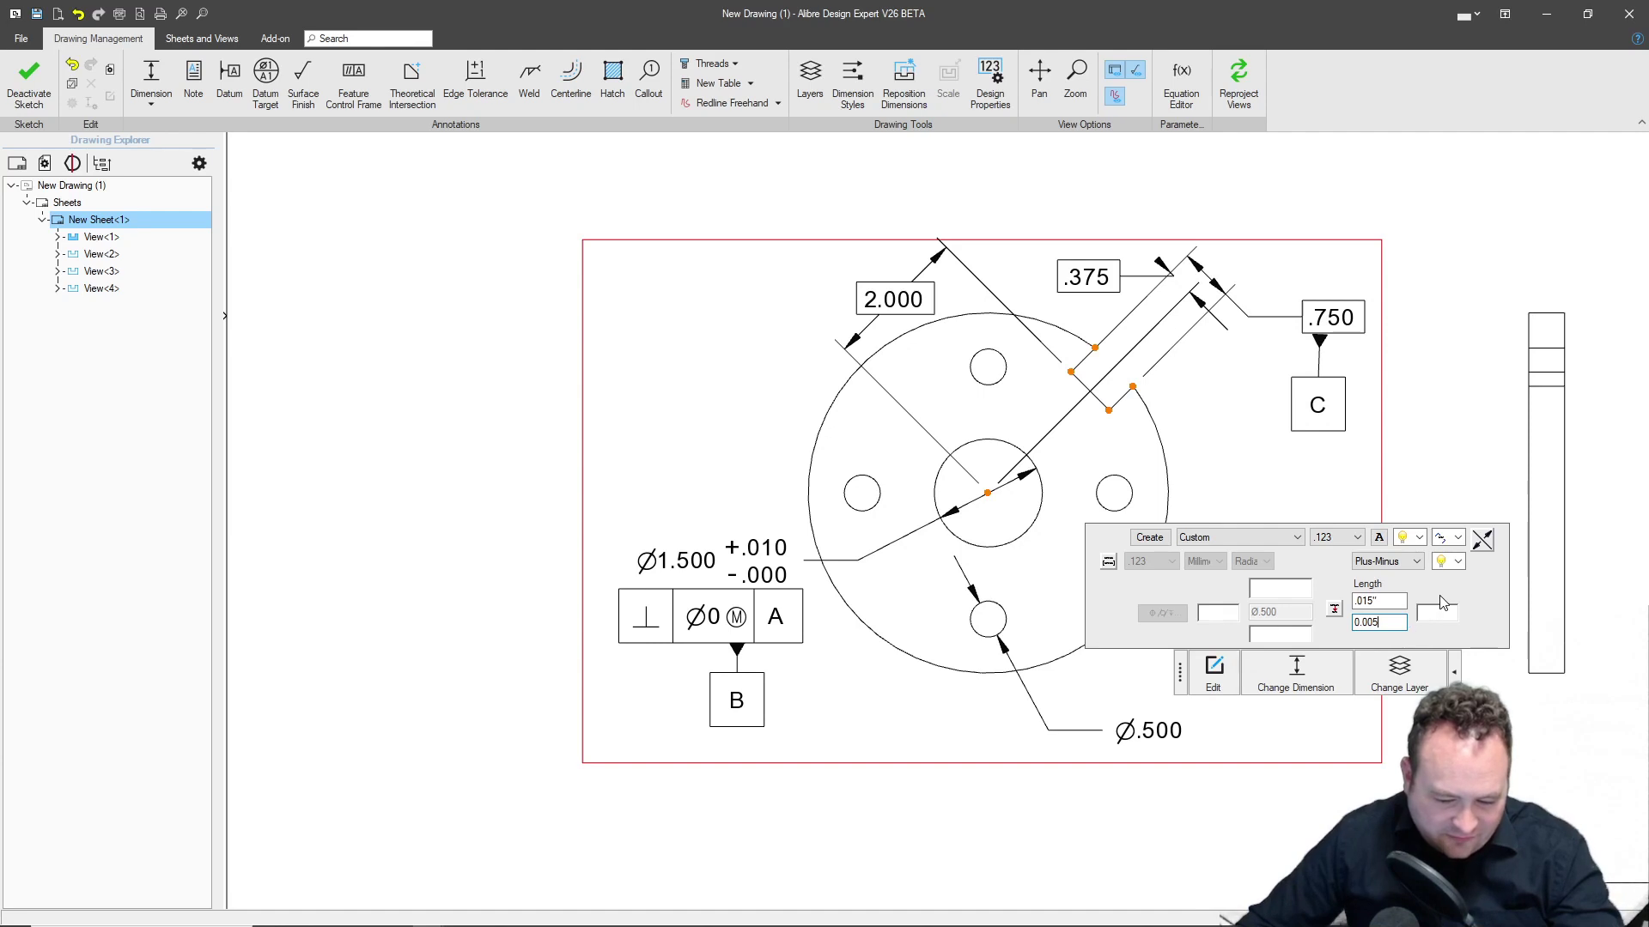
type("05")
key("Return")
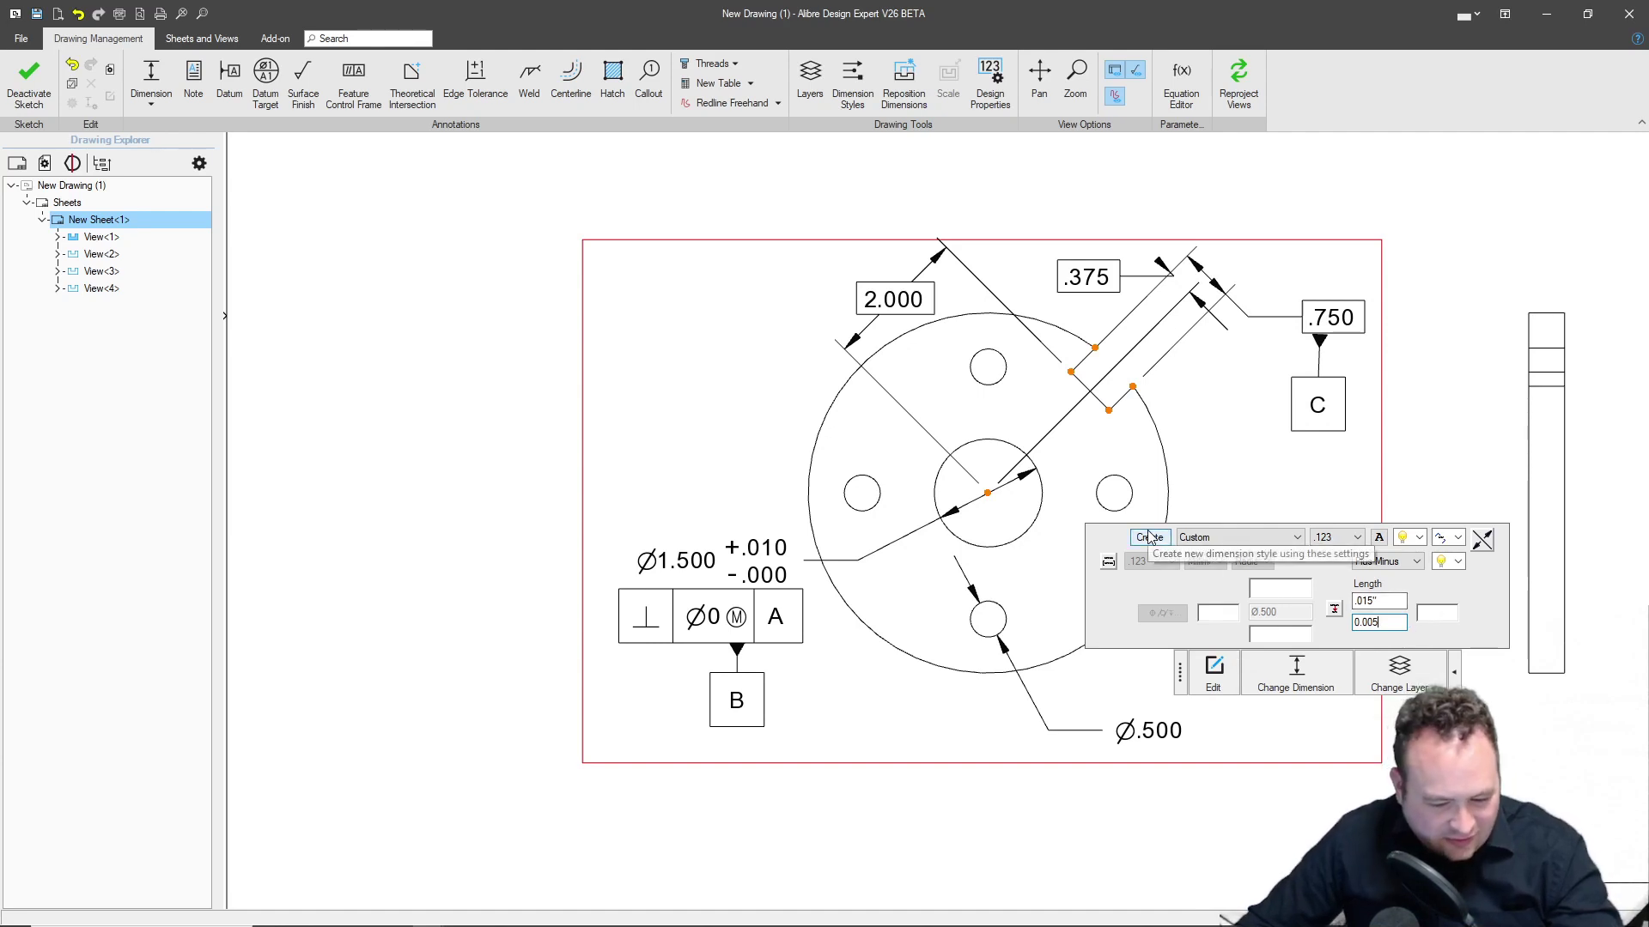
left_click(1283, 807)
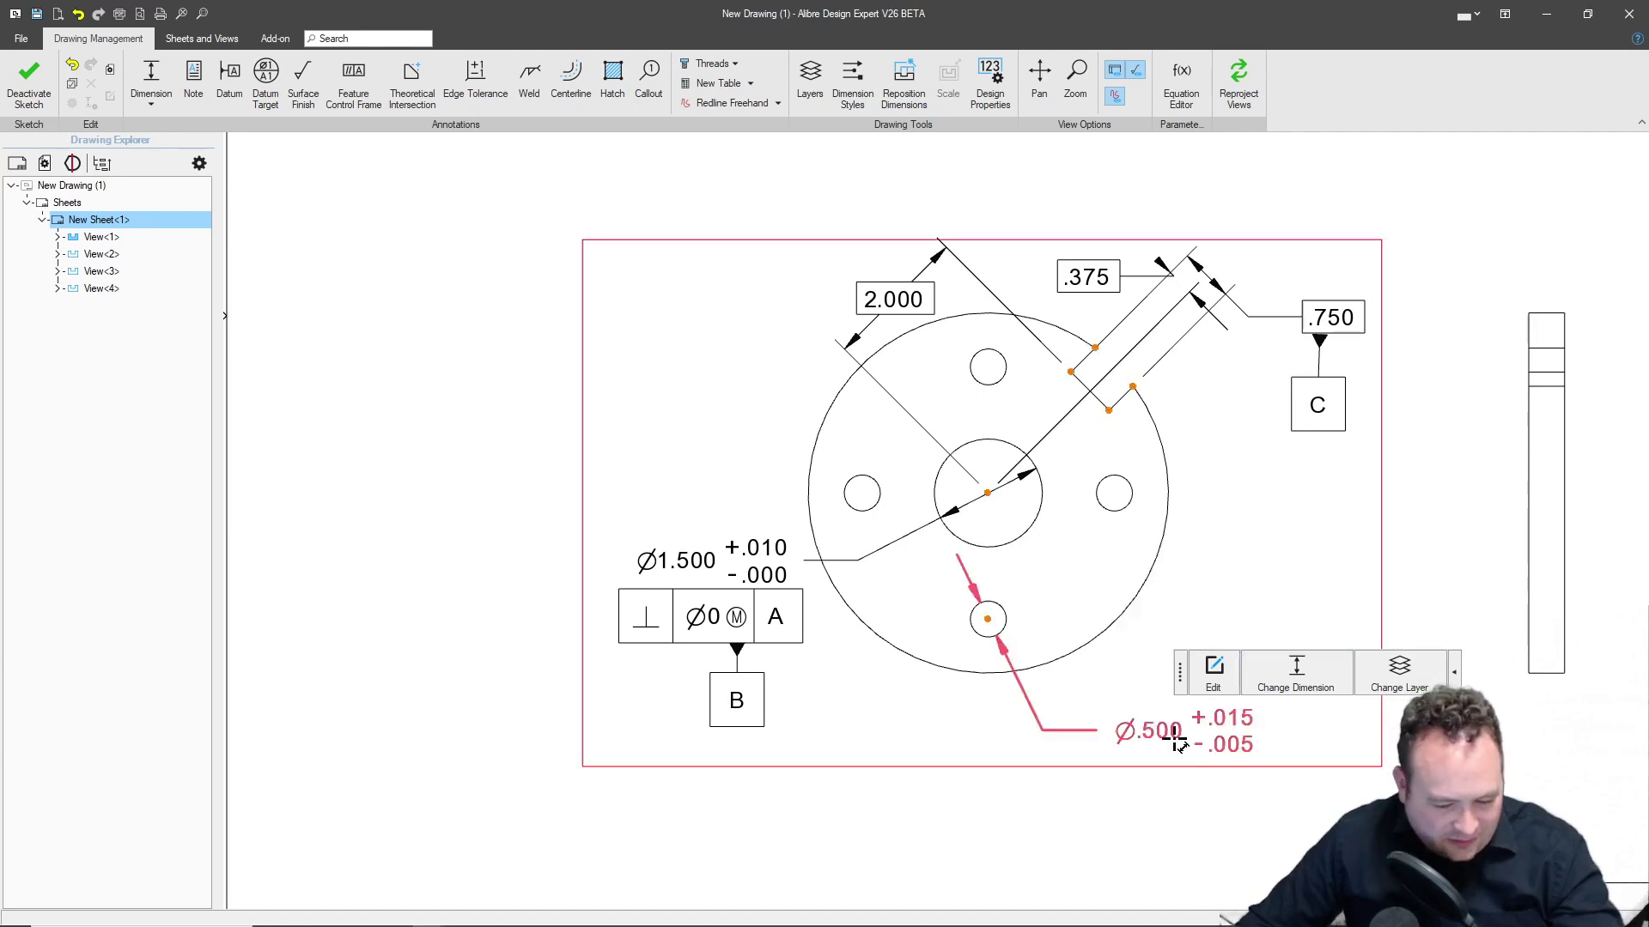
left_click_drag(1174, 740, 1182, 720)
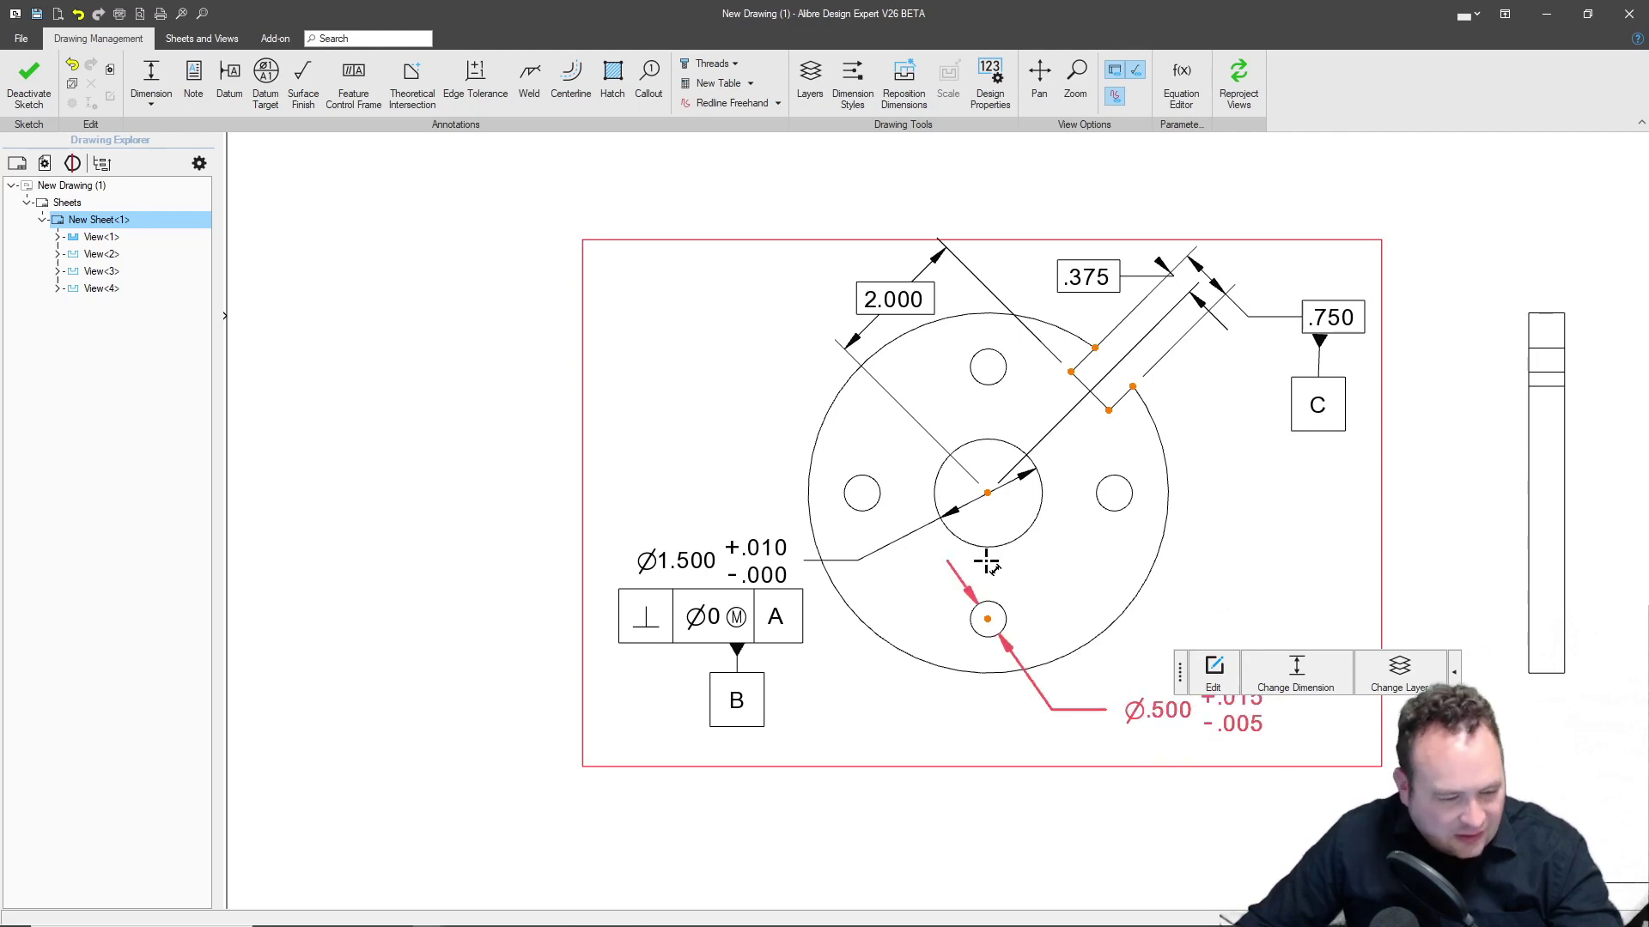
left_click(381, 86)
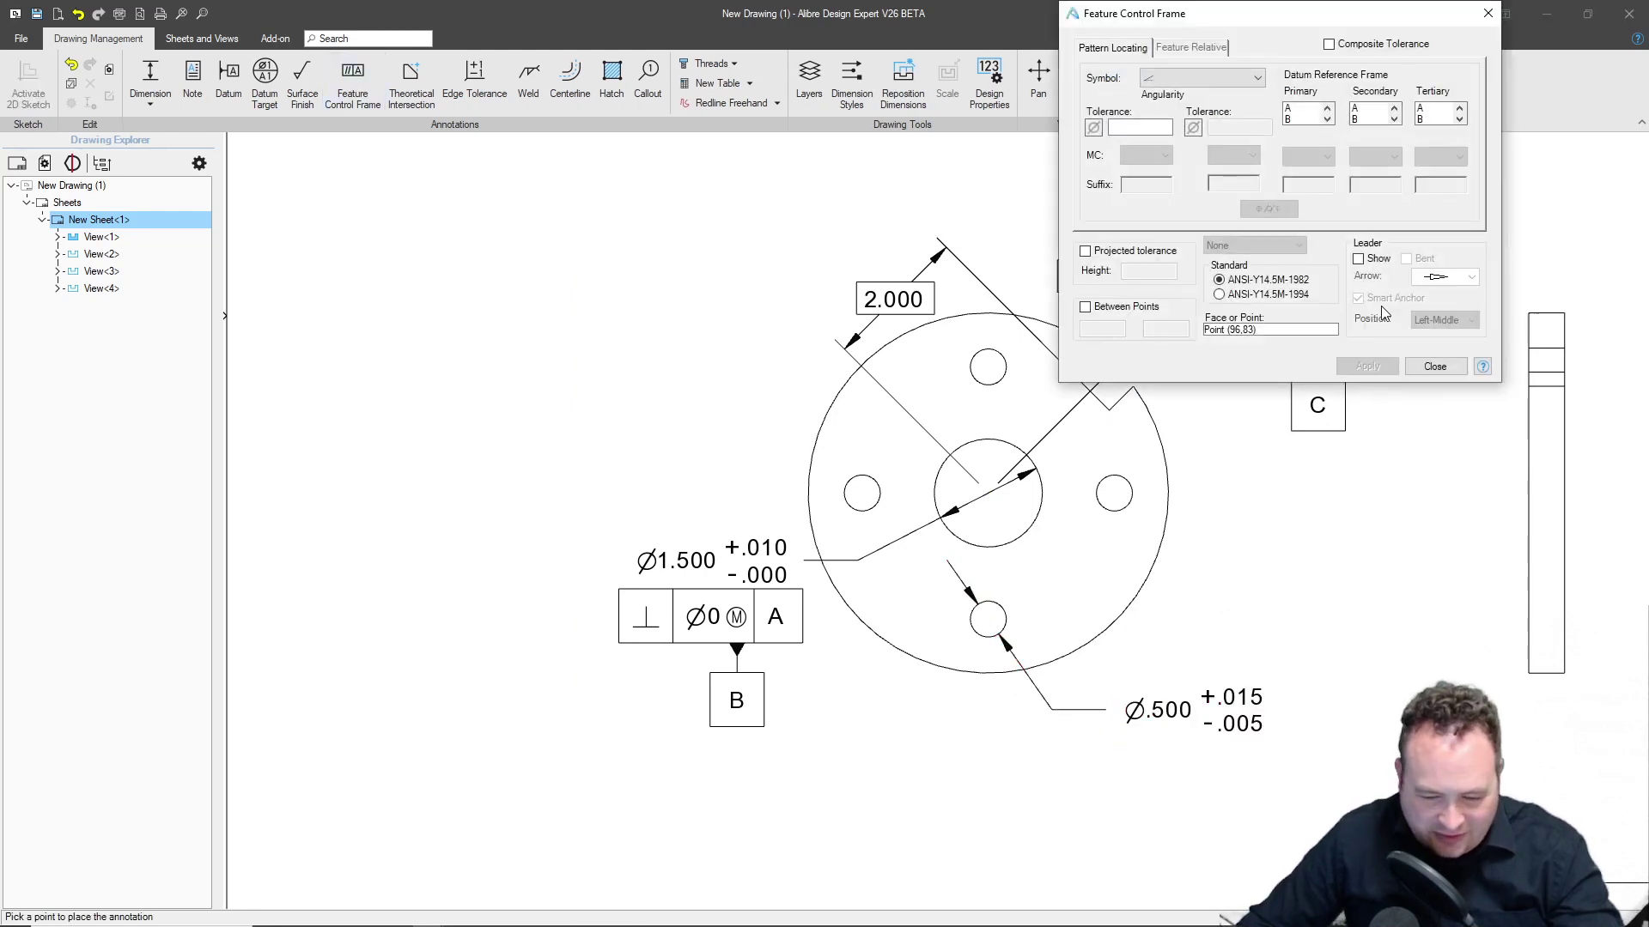
Set the frame to ANSI-Y14.5M-1994, Position characteristic, tolerance Ø0 at MMC.
left_click(1219, 294)
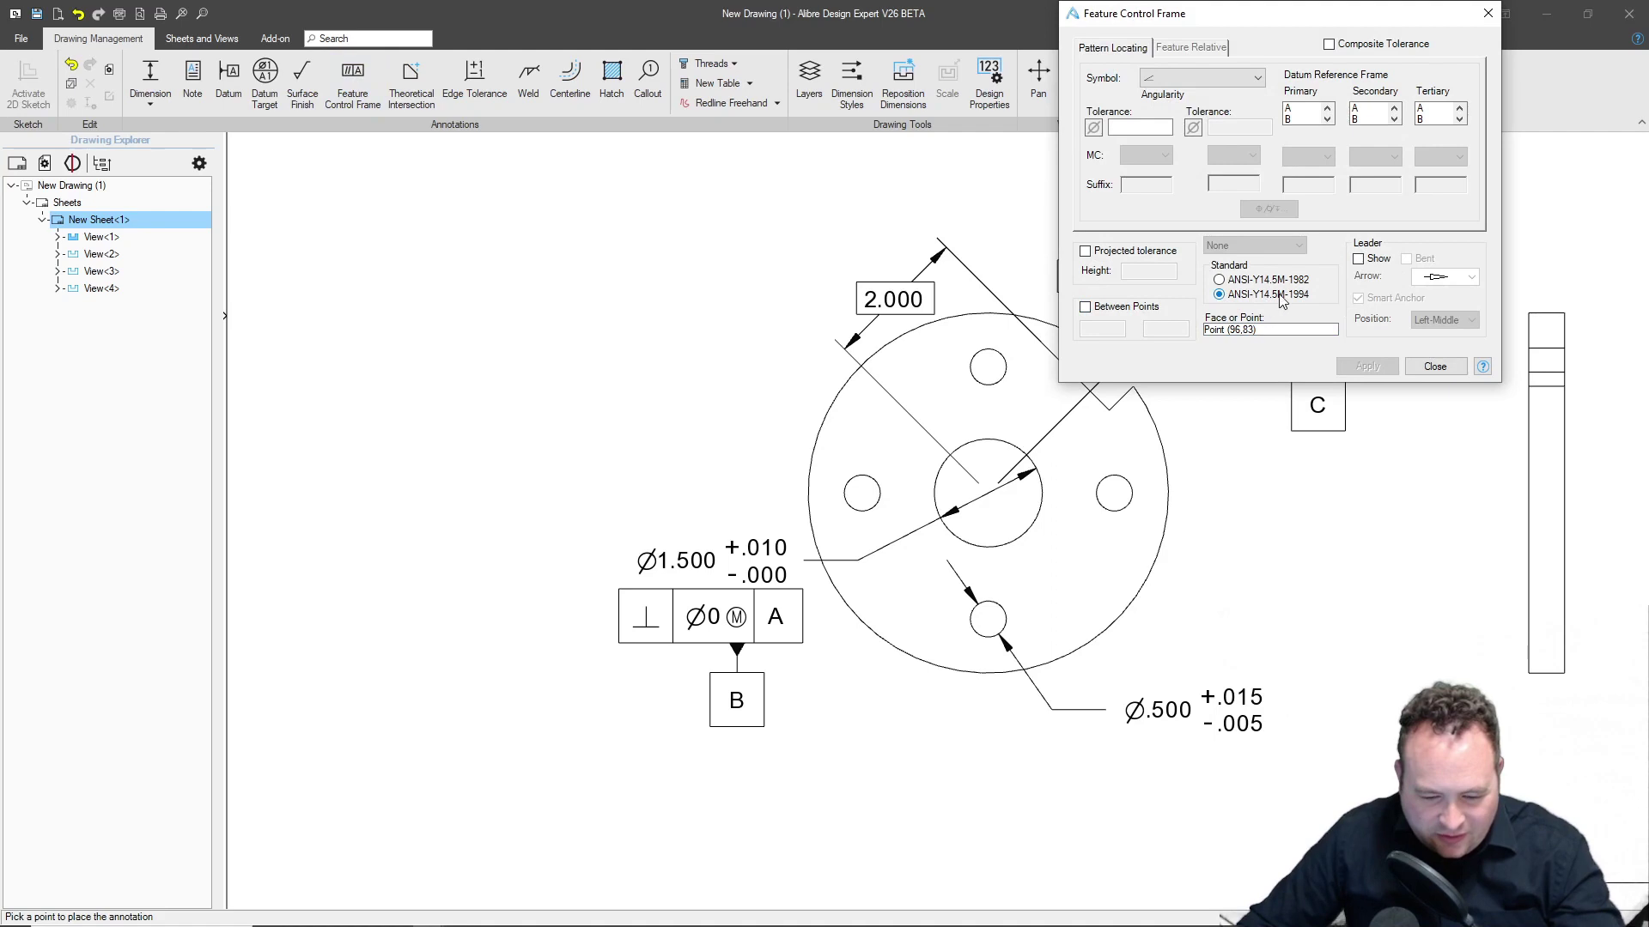
left_click(1161, 79)
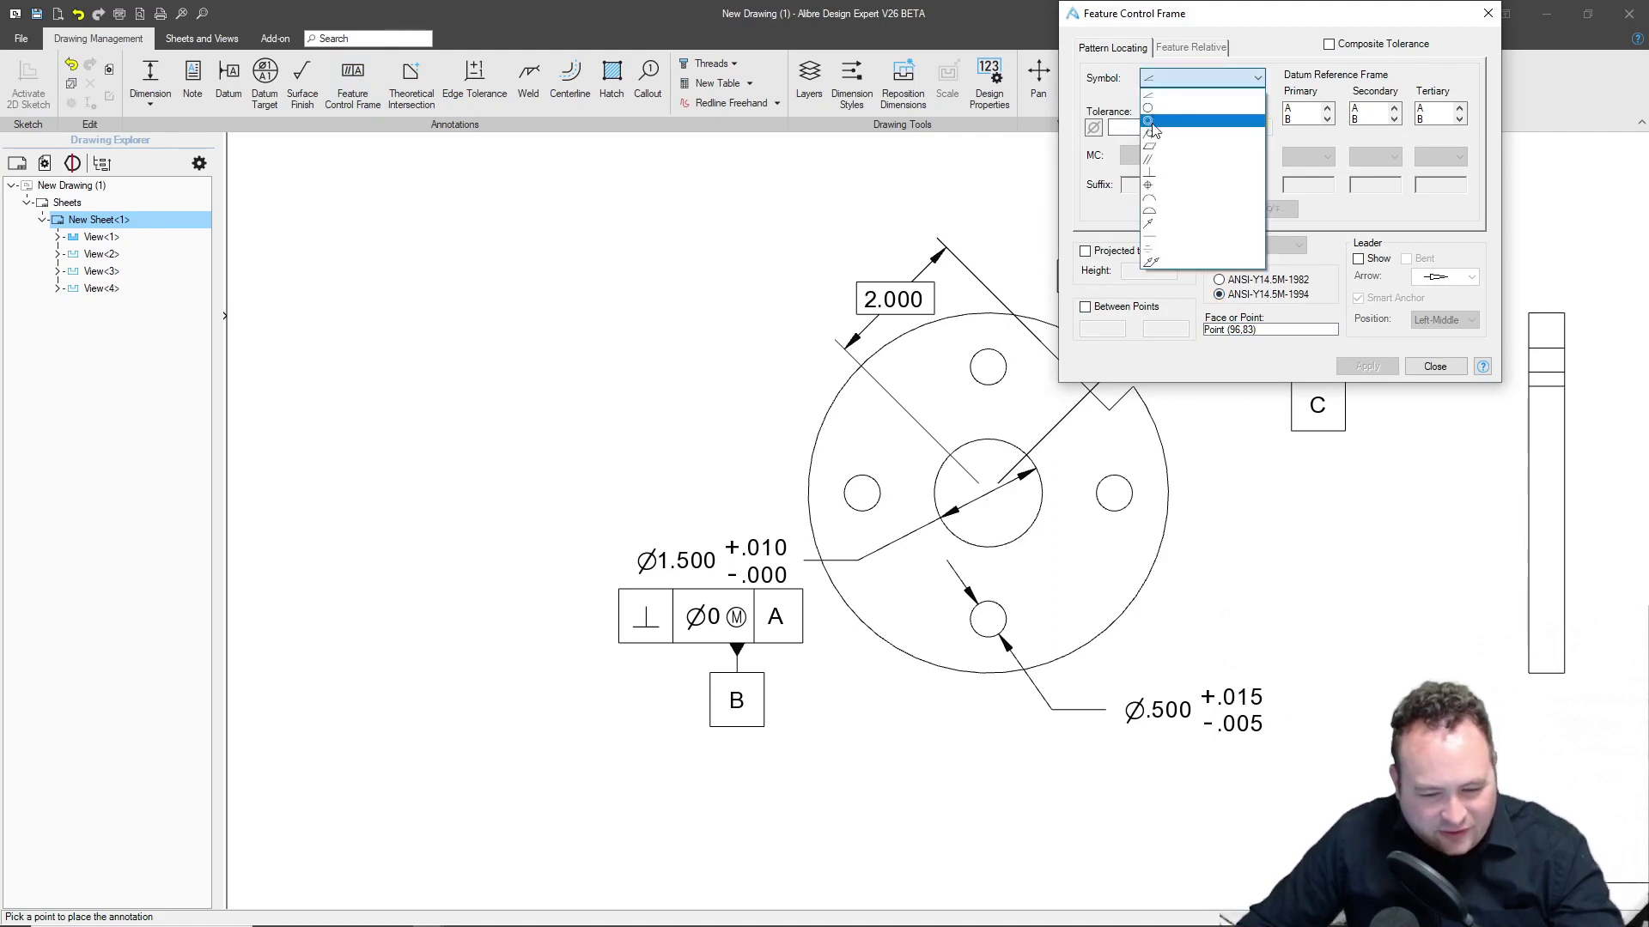
left_click(1157, 180)
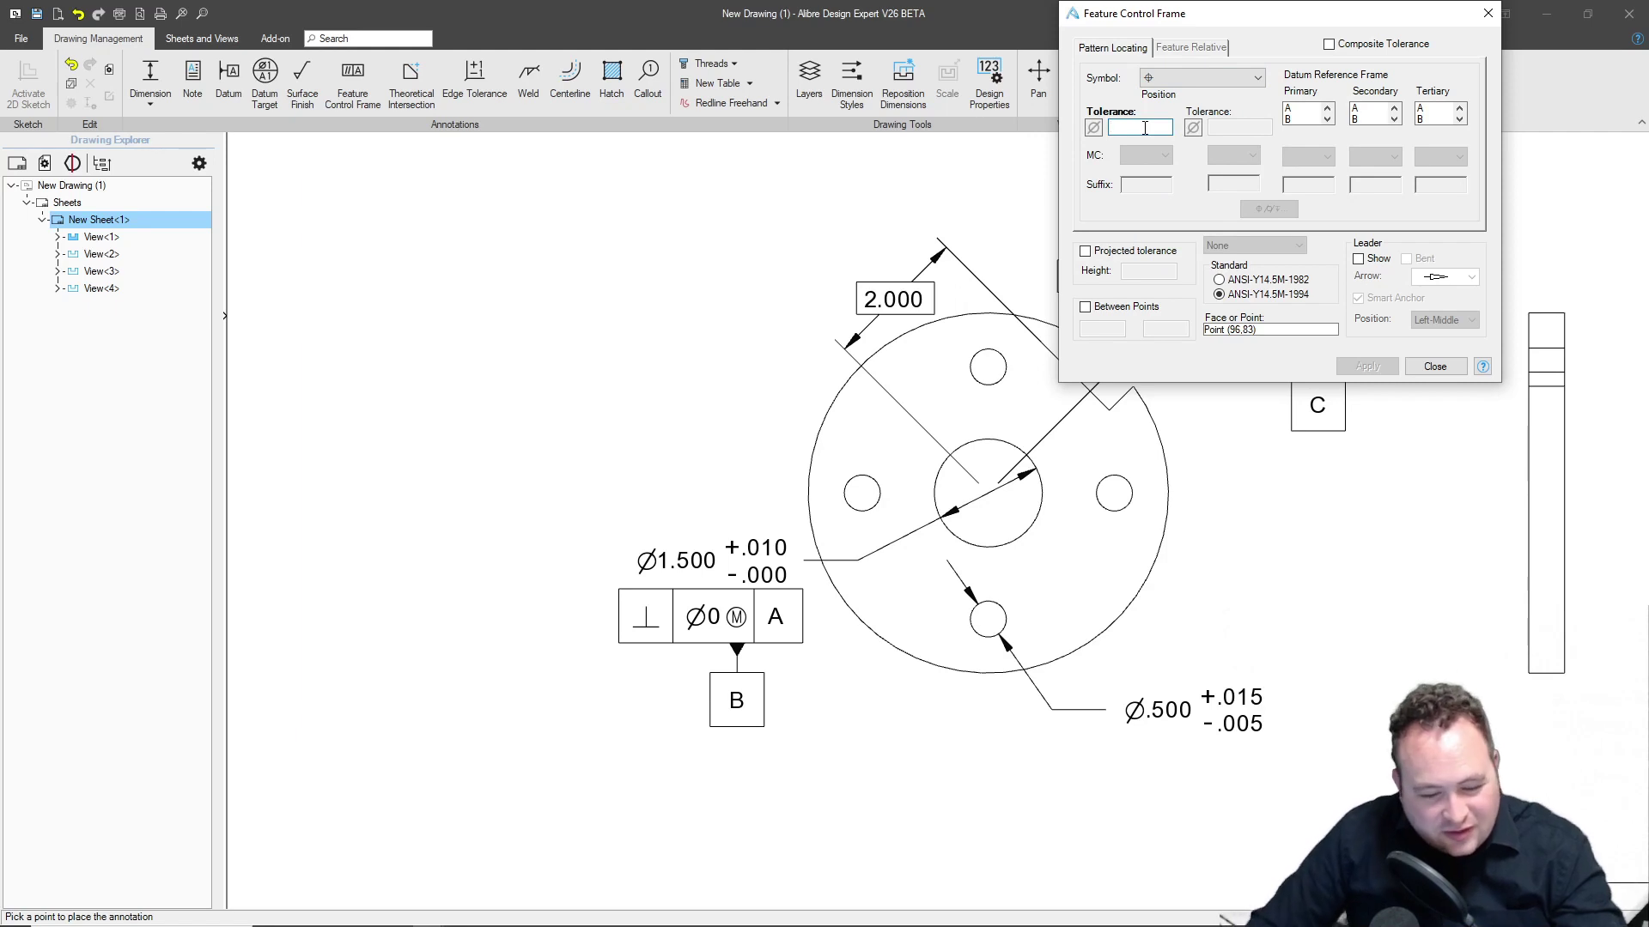
type("0")
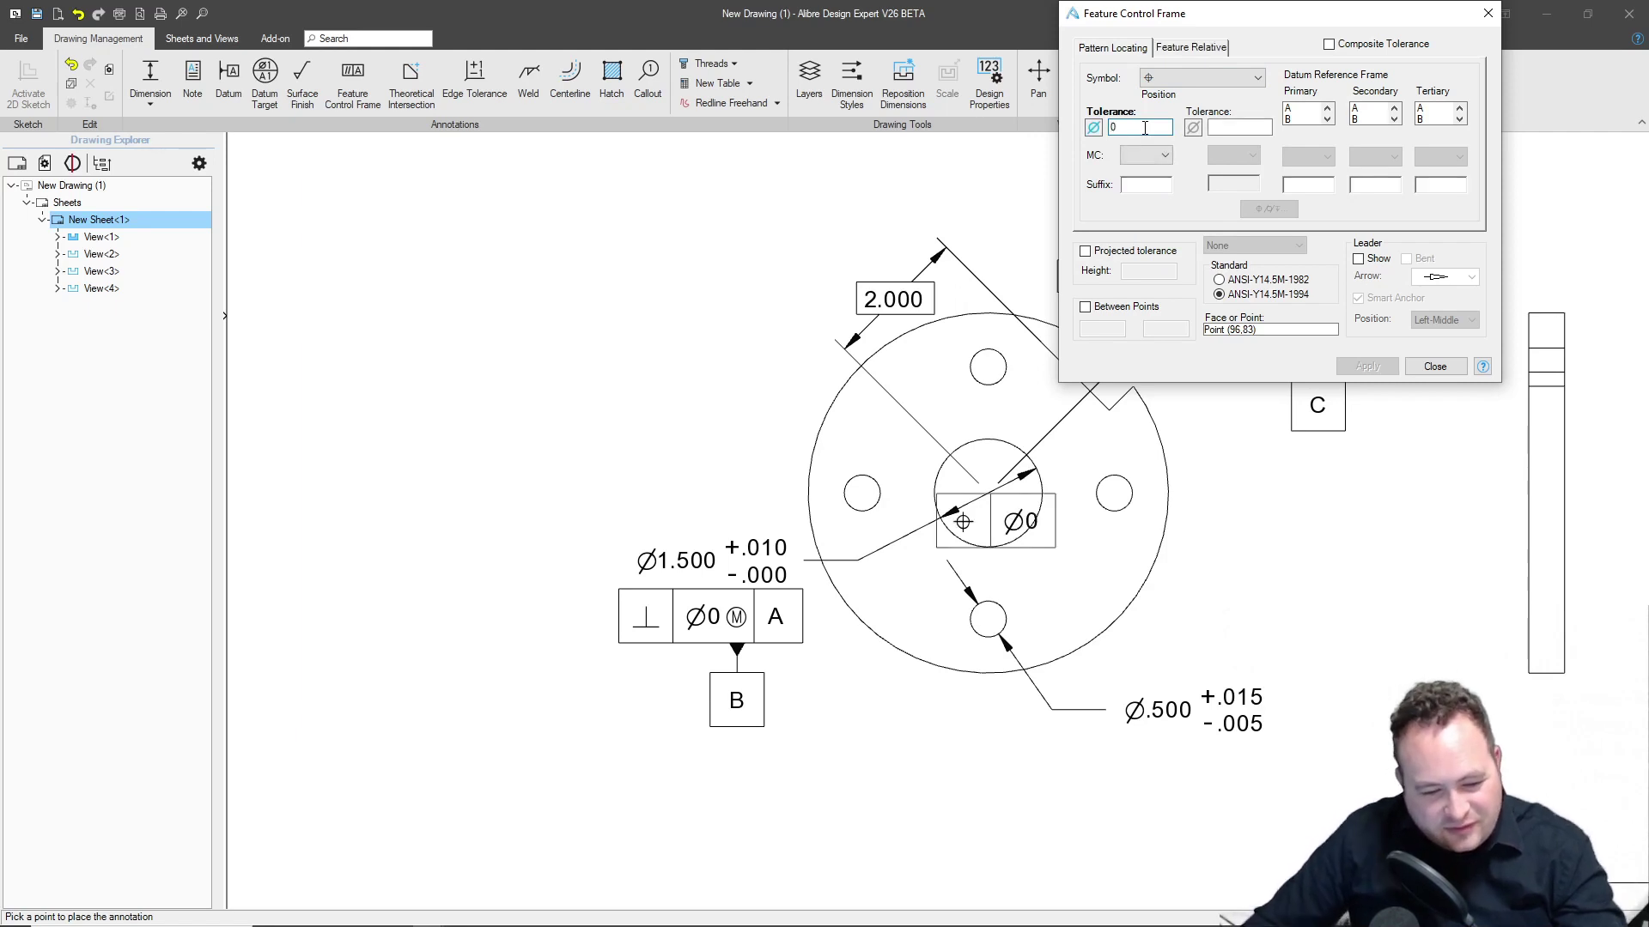
left_click(1150, 154)
left_click(1147, 180)
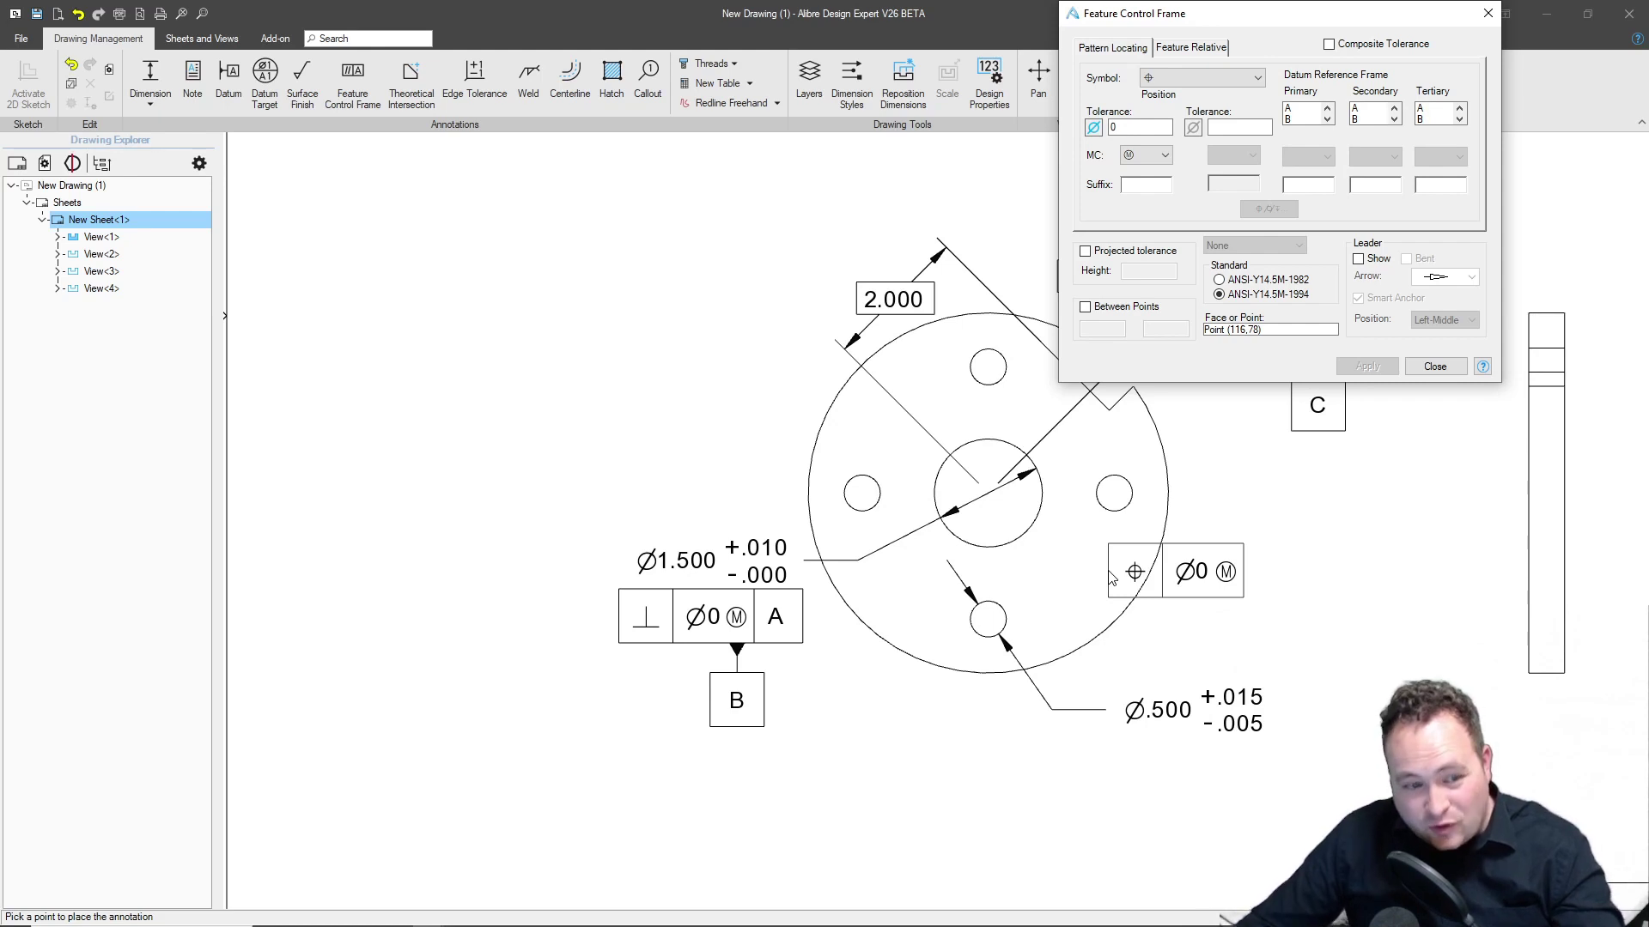
Reference datums A, B at MMC and C, placing the frame below the Ø.500 callout.
left_click(1299, 109)
left_click(1365, 119)
left_click(1375, 157)
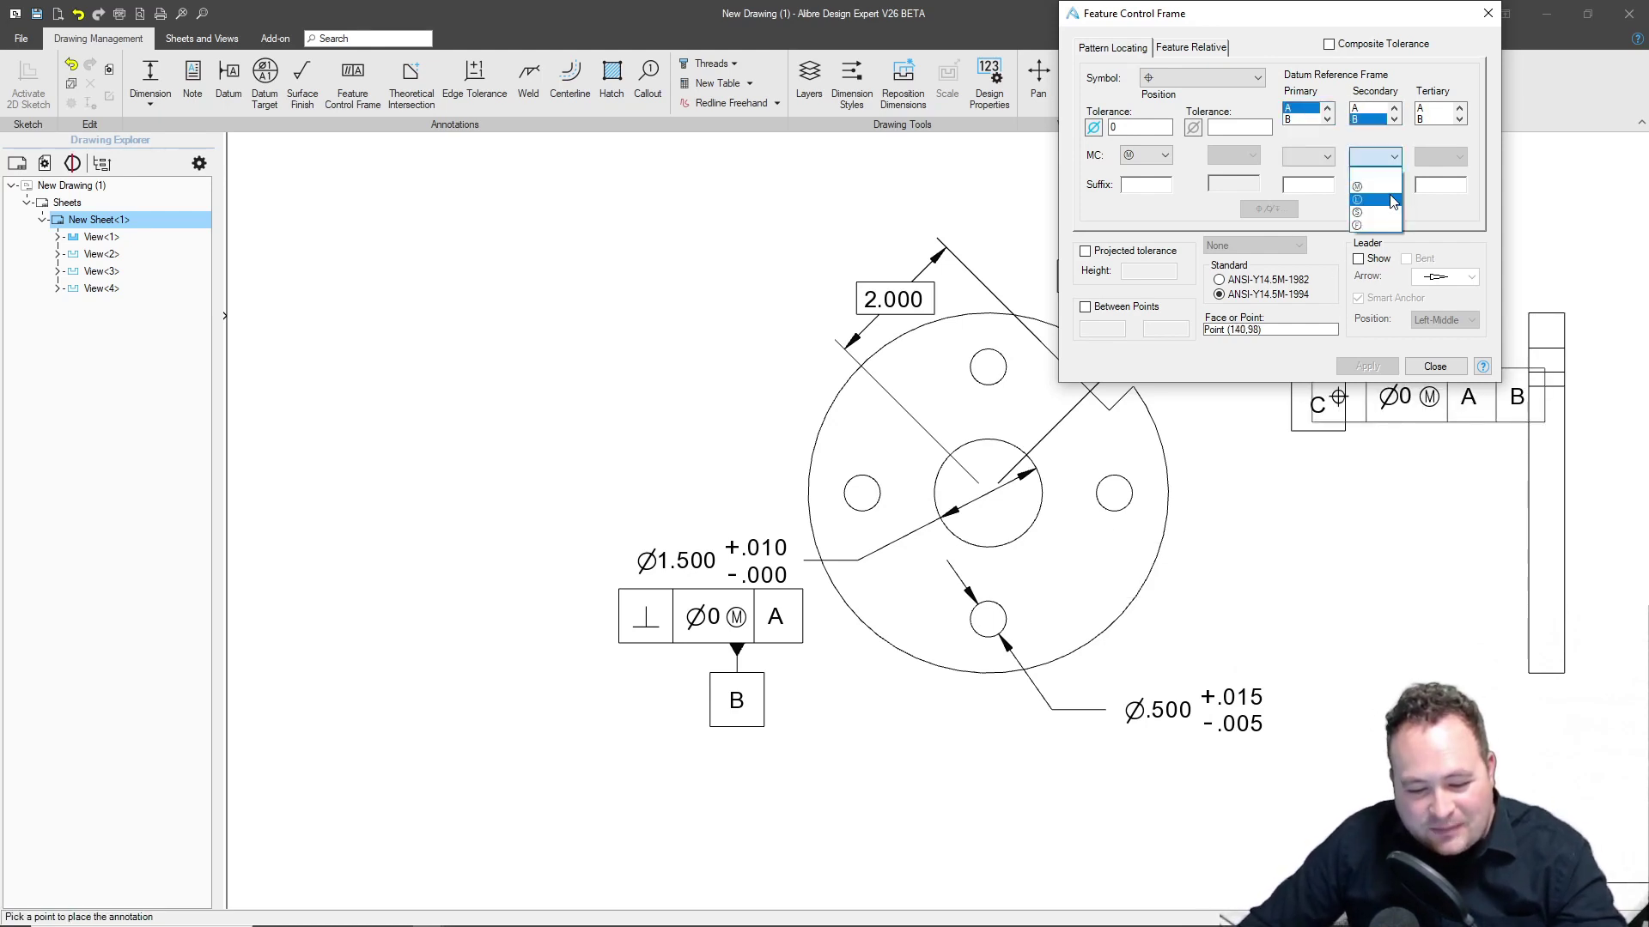
left_click(1384, 186)
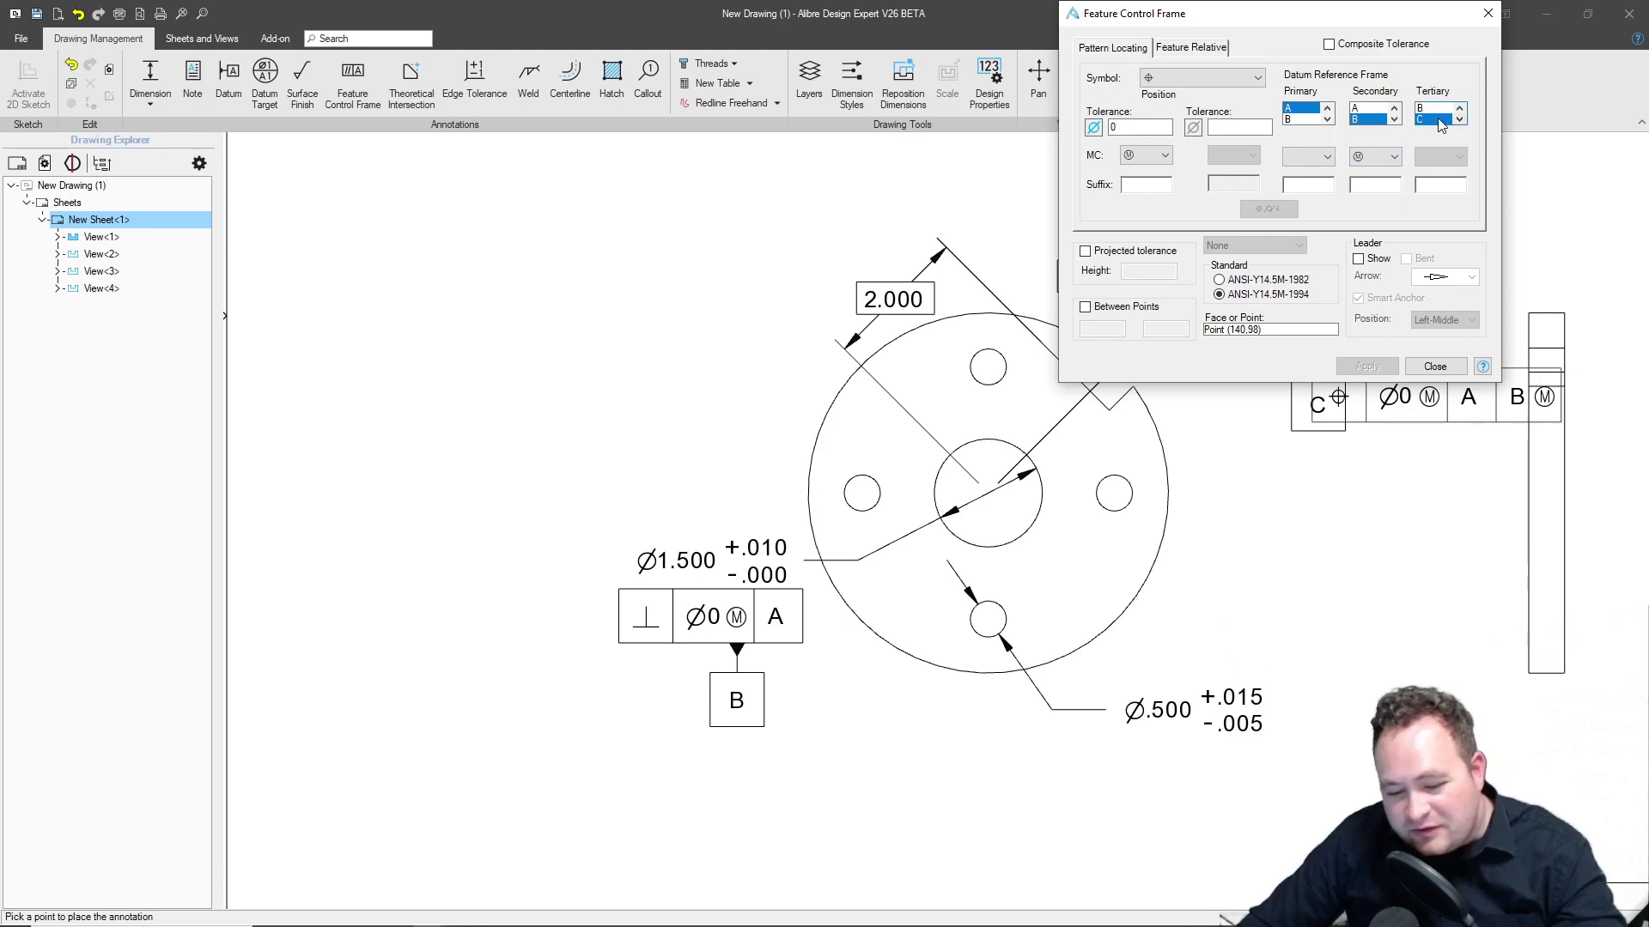
left_click(1439, 121)
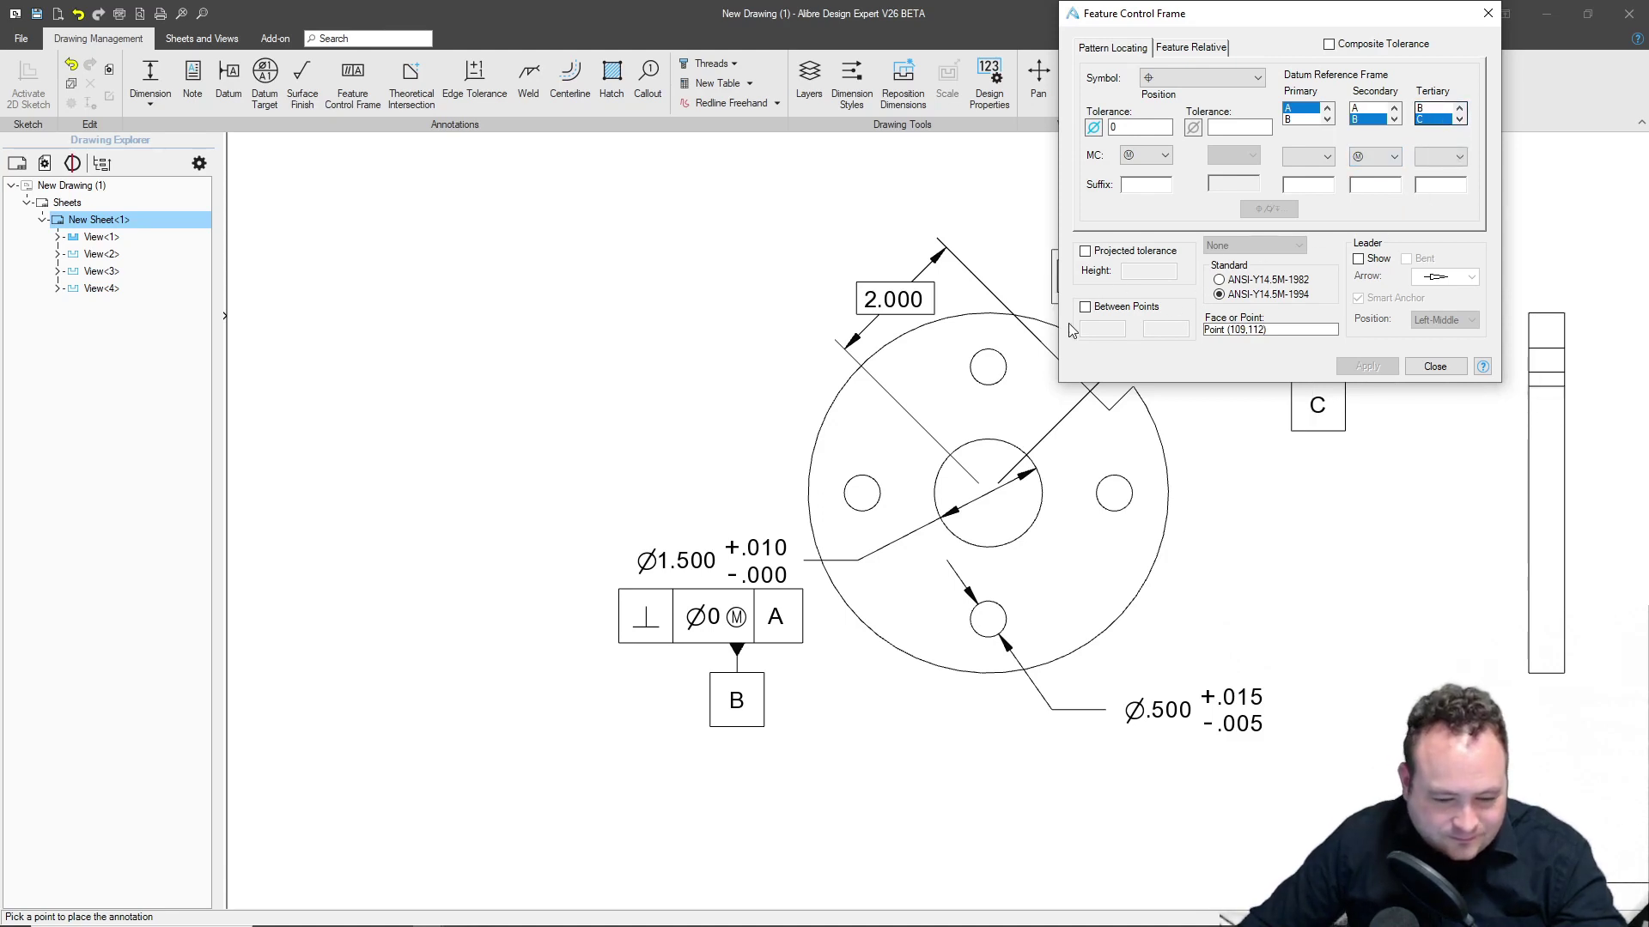
left_click(1118, 772)
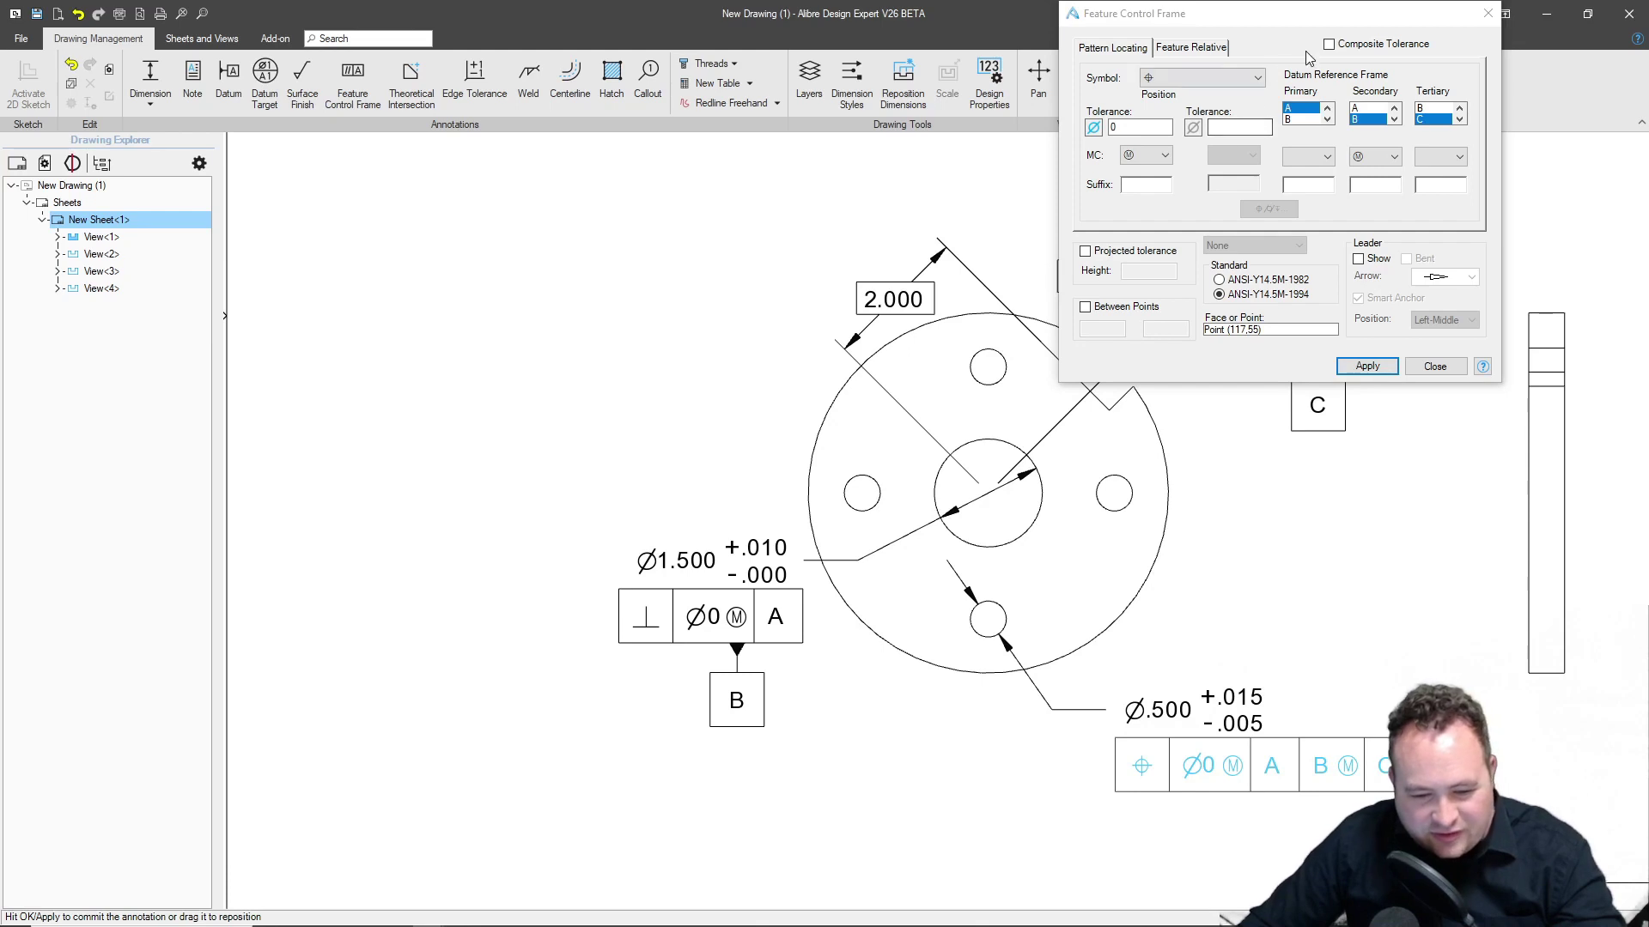
left_click(1209, 49)
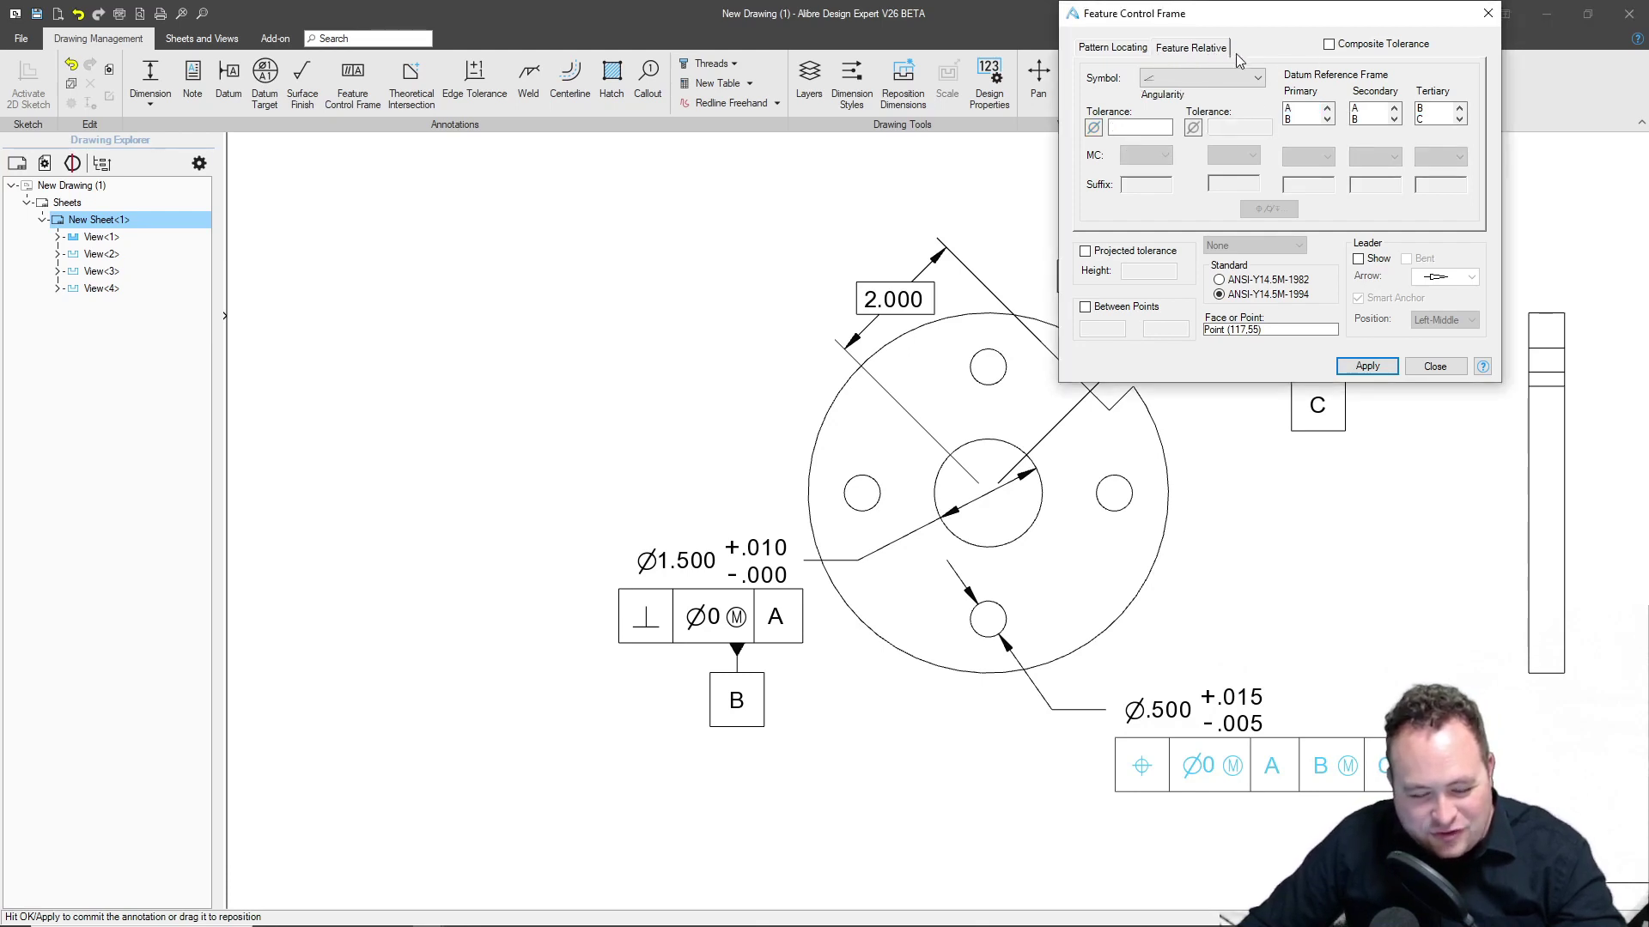
Choose the position symbol with datums A, B at MMC, and C.
left_click(1202, 78)
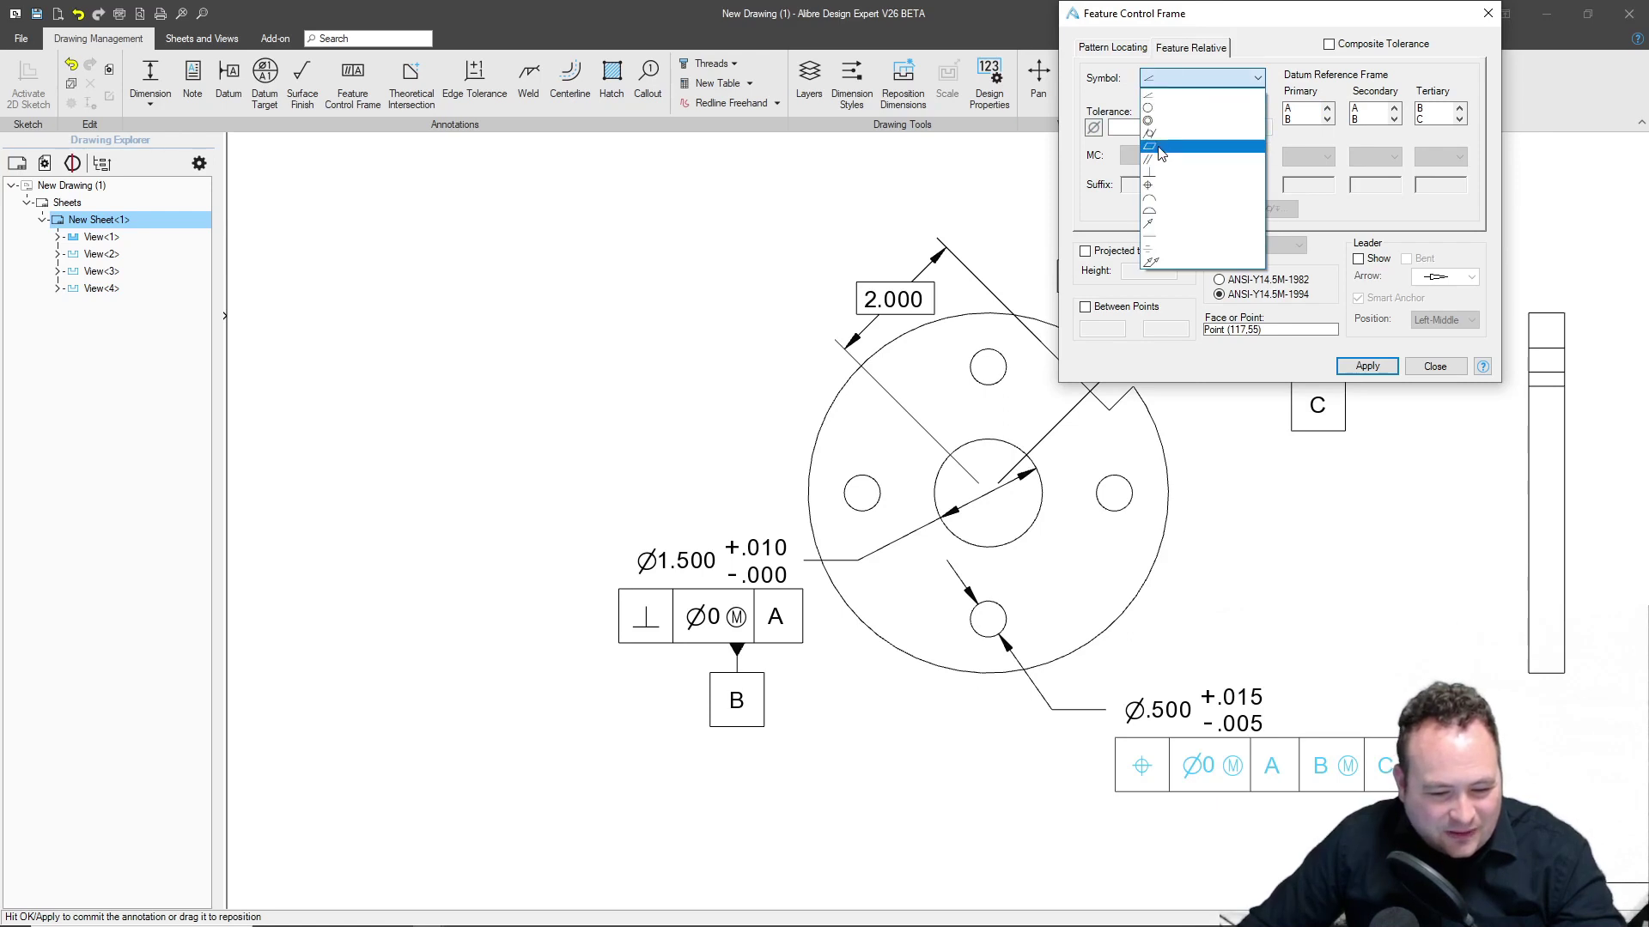
left_click(1170, 184)
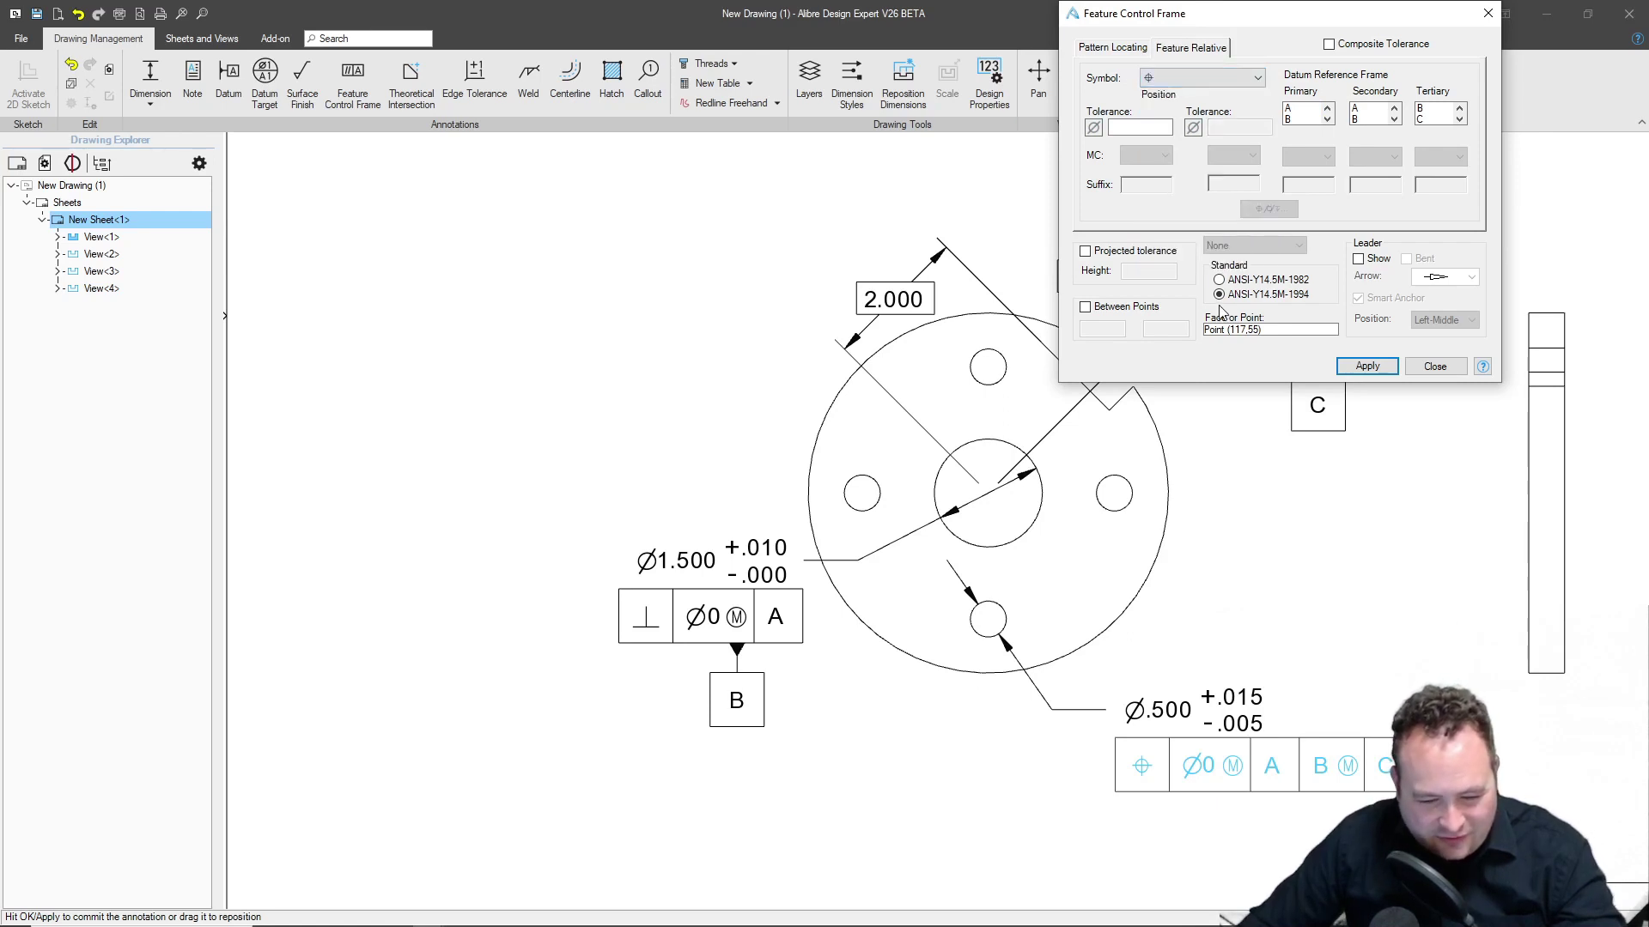
left_click(1299, 108)
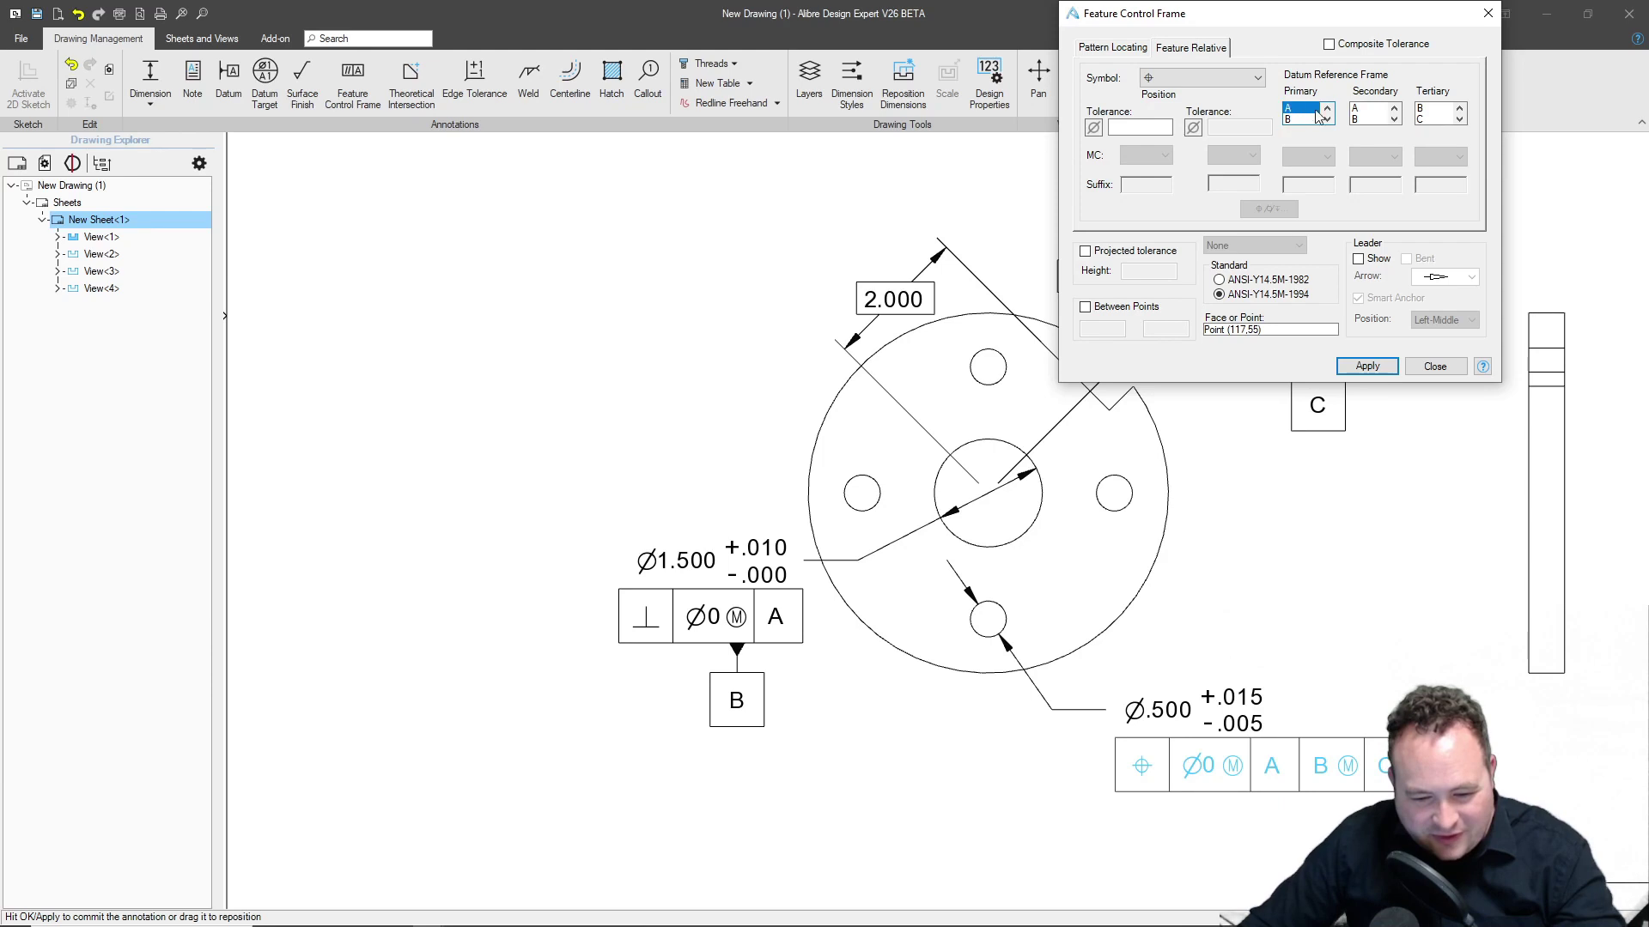
left_click(1367, 118)
left_click(1375, 156)
left_click(1360, 186)
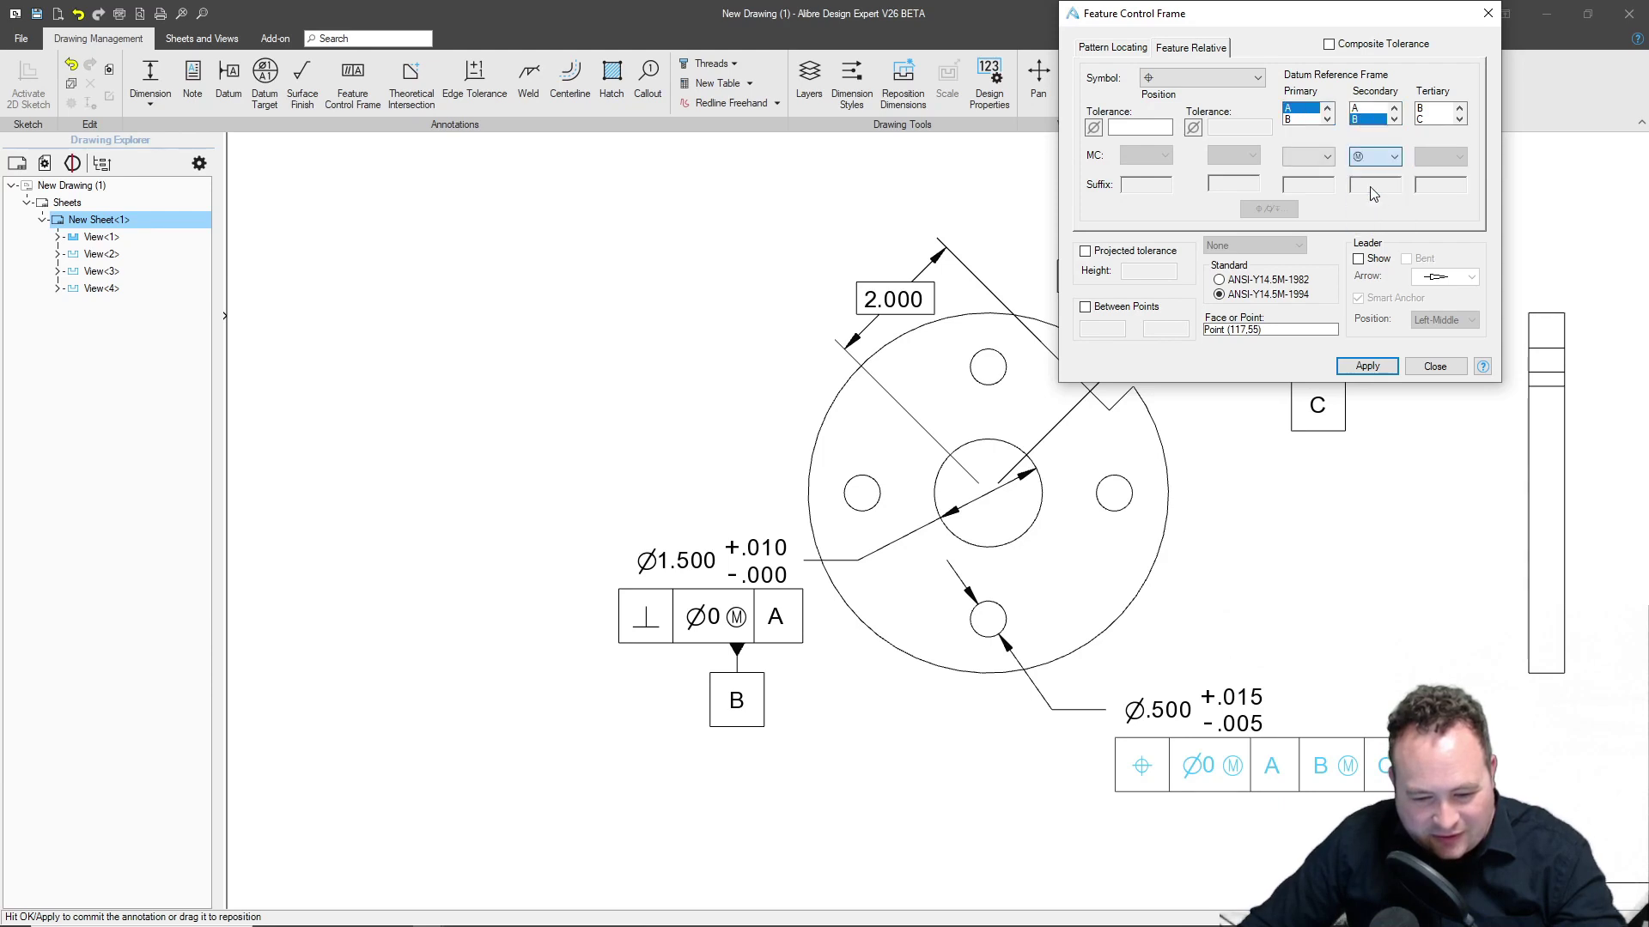
left_click(1430, 119)
Enter a 0.002 tolerance, apply the frame and close the dialog.
left_click(1140, 127)
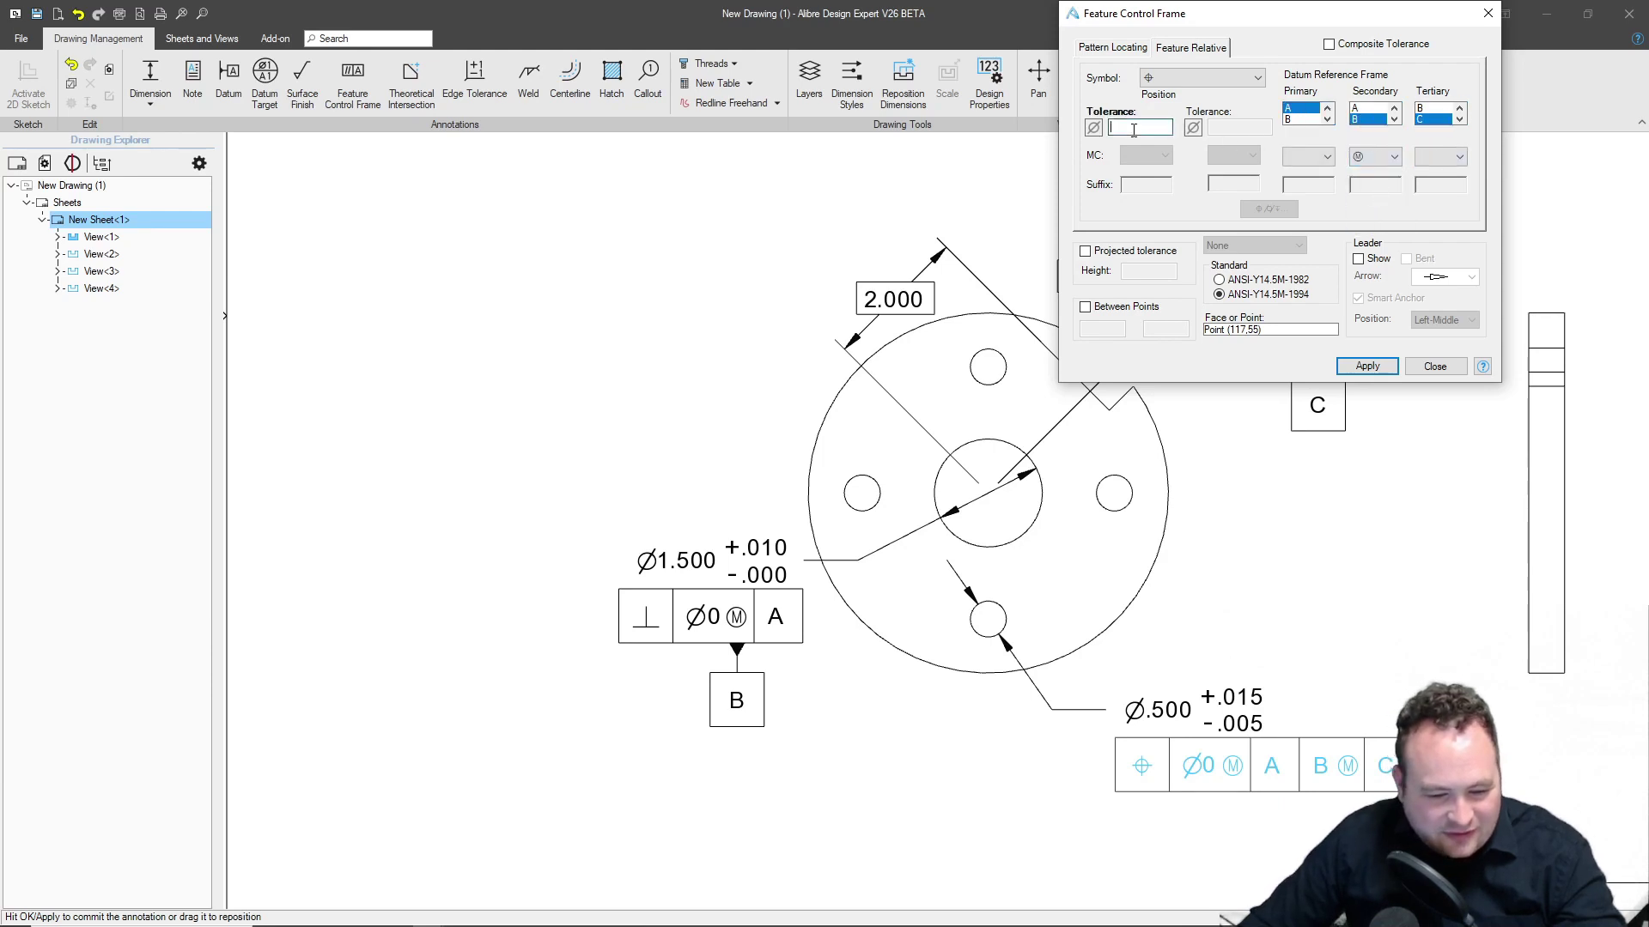
type("0.00")
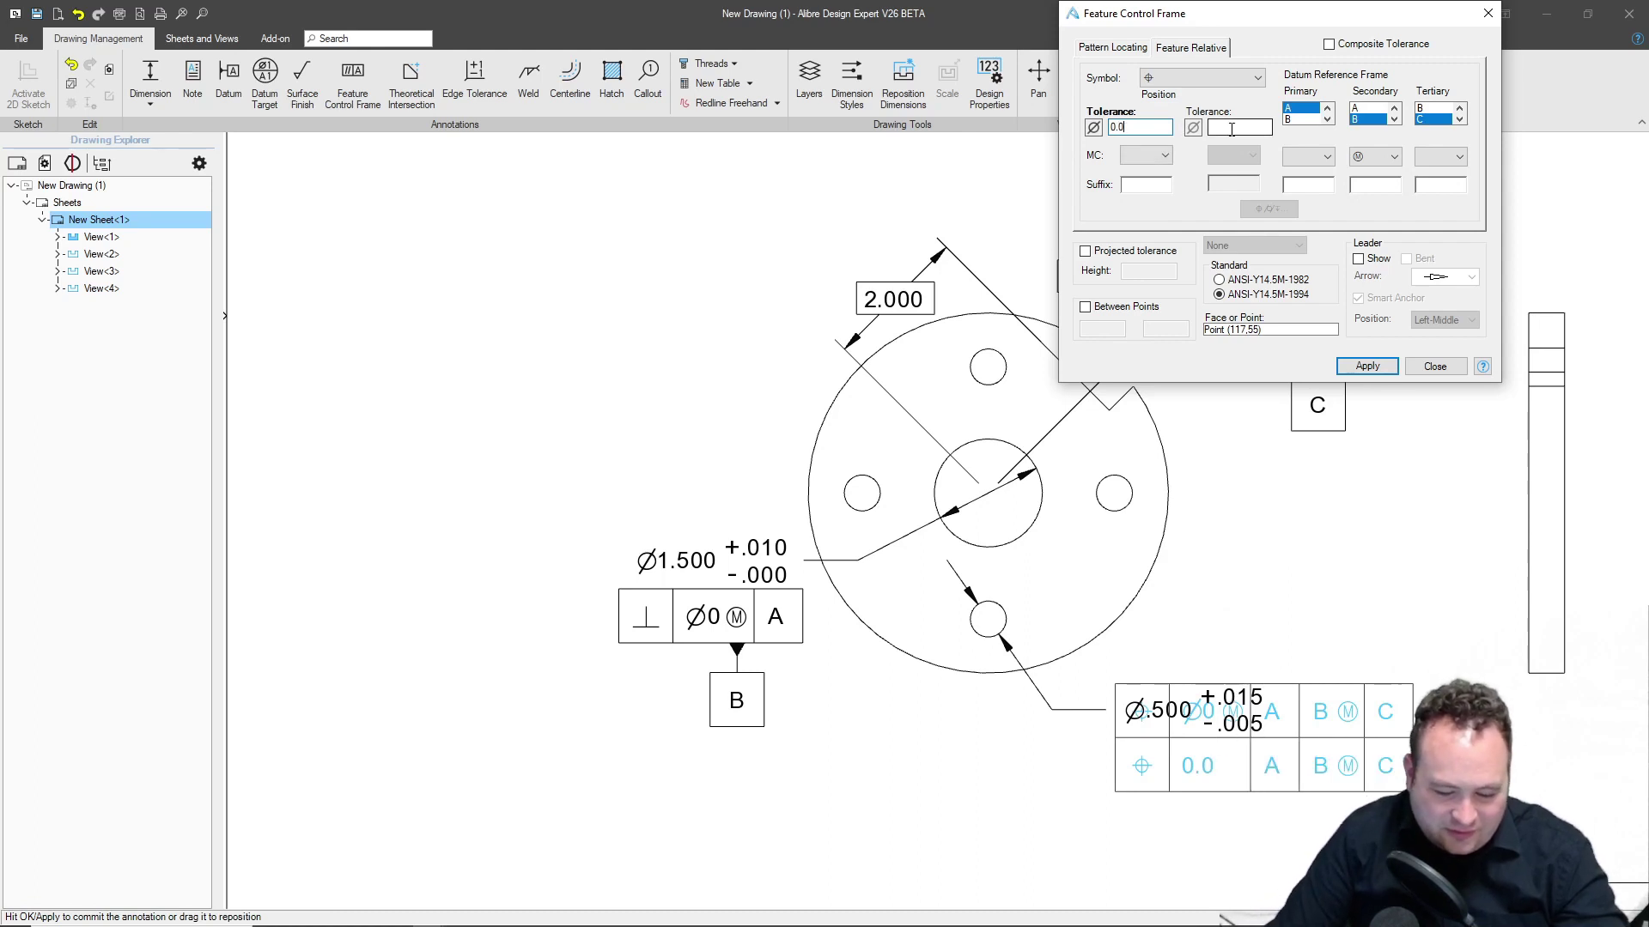
key("BackSpace")
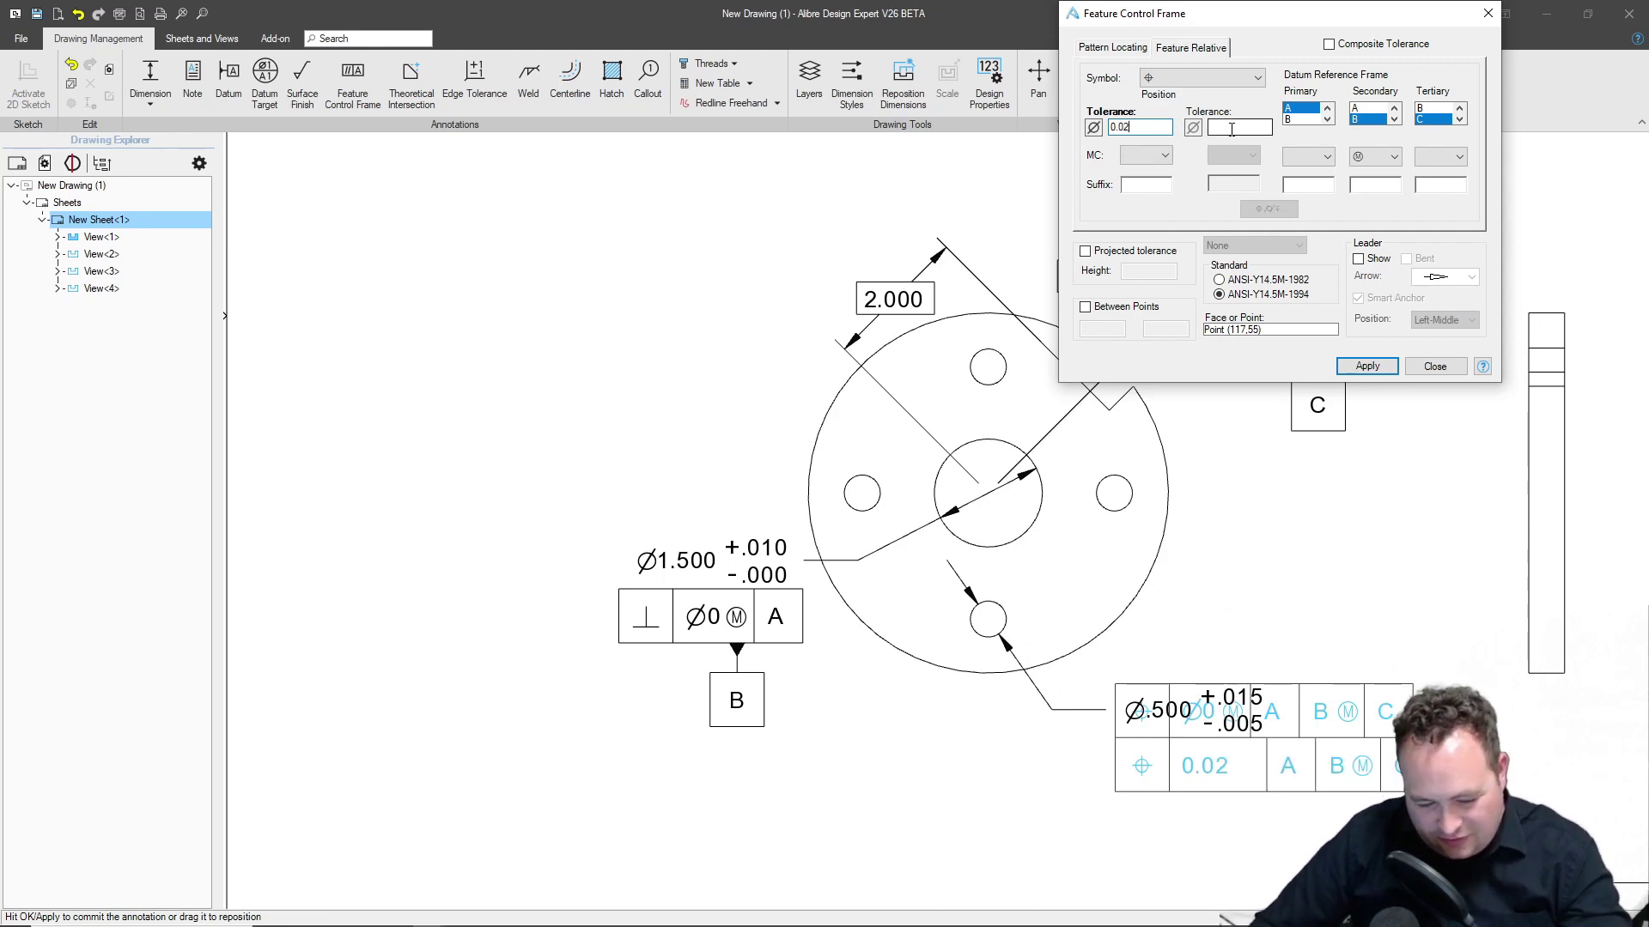
type("02")
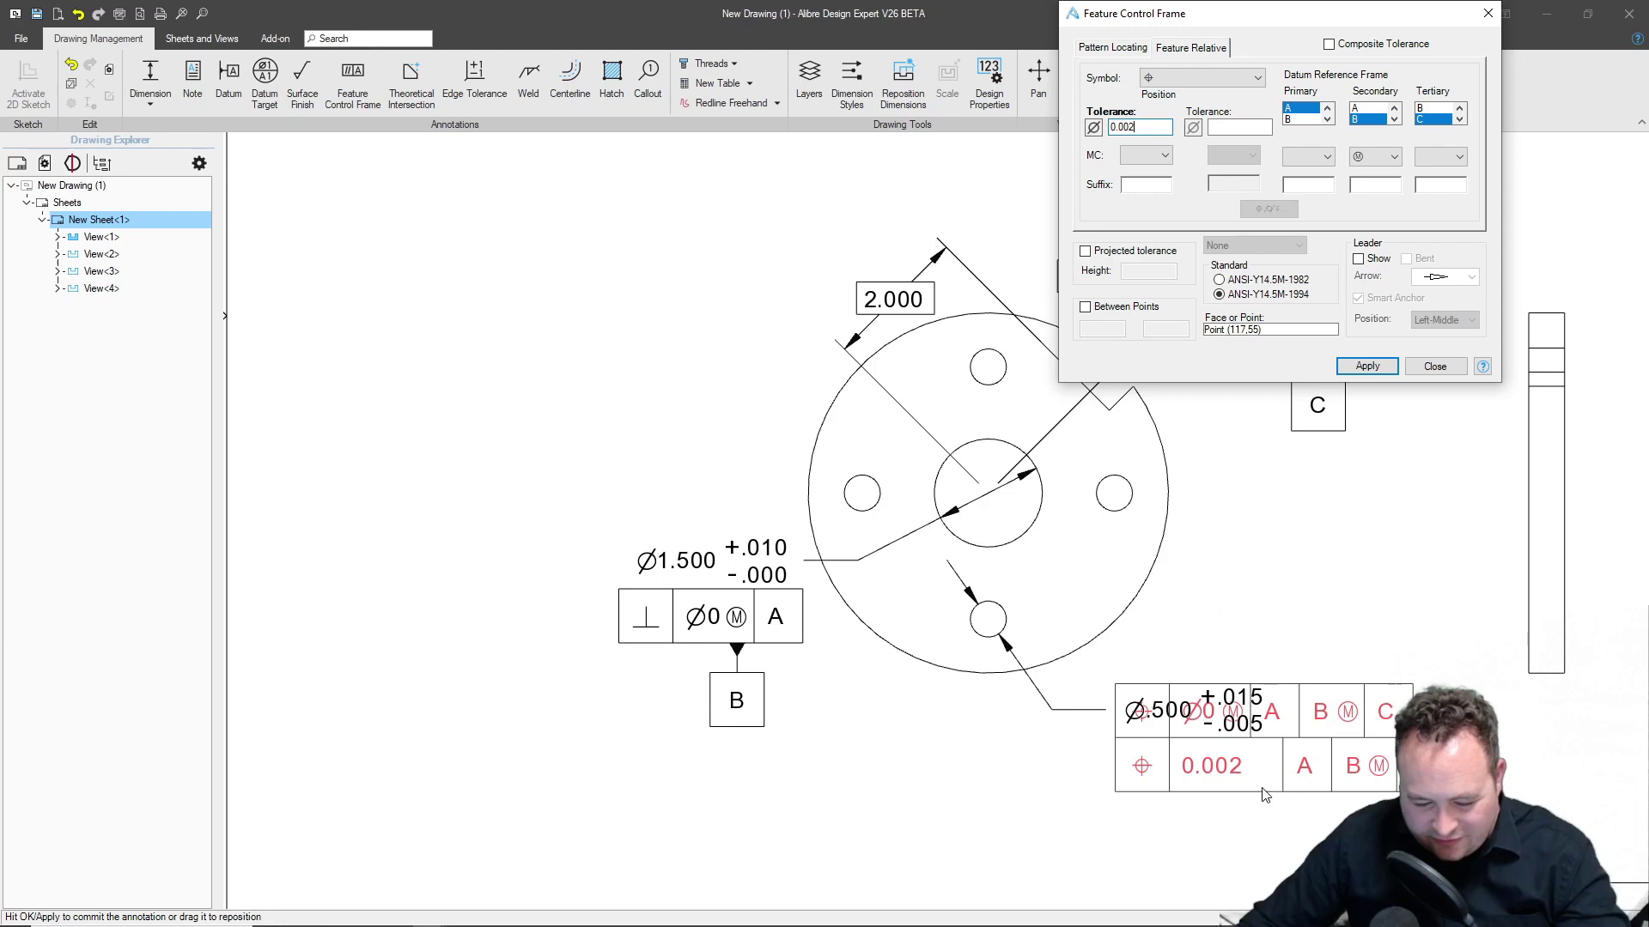
left_click(1367, 366)
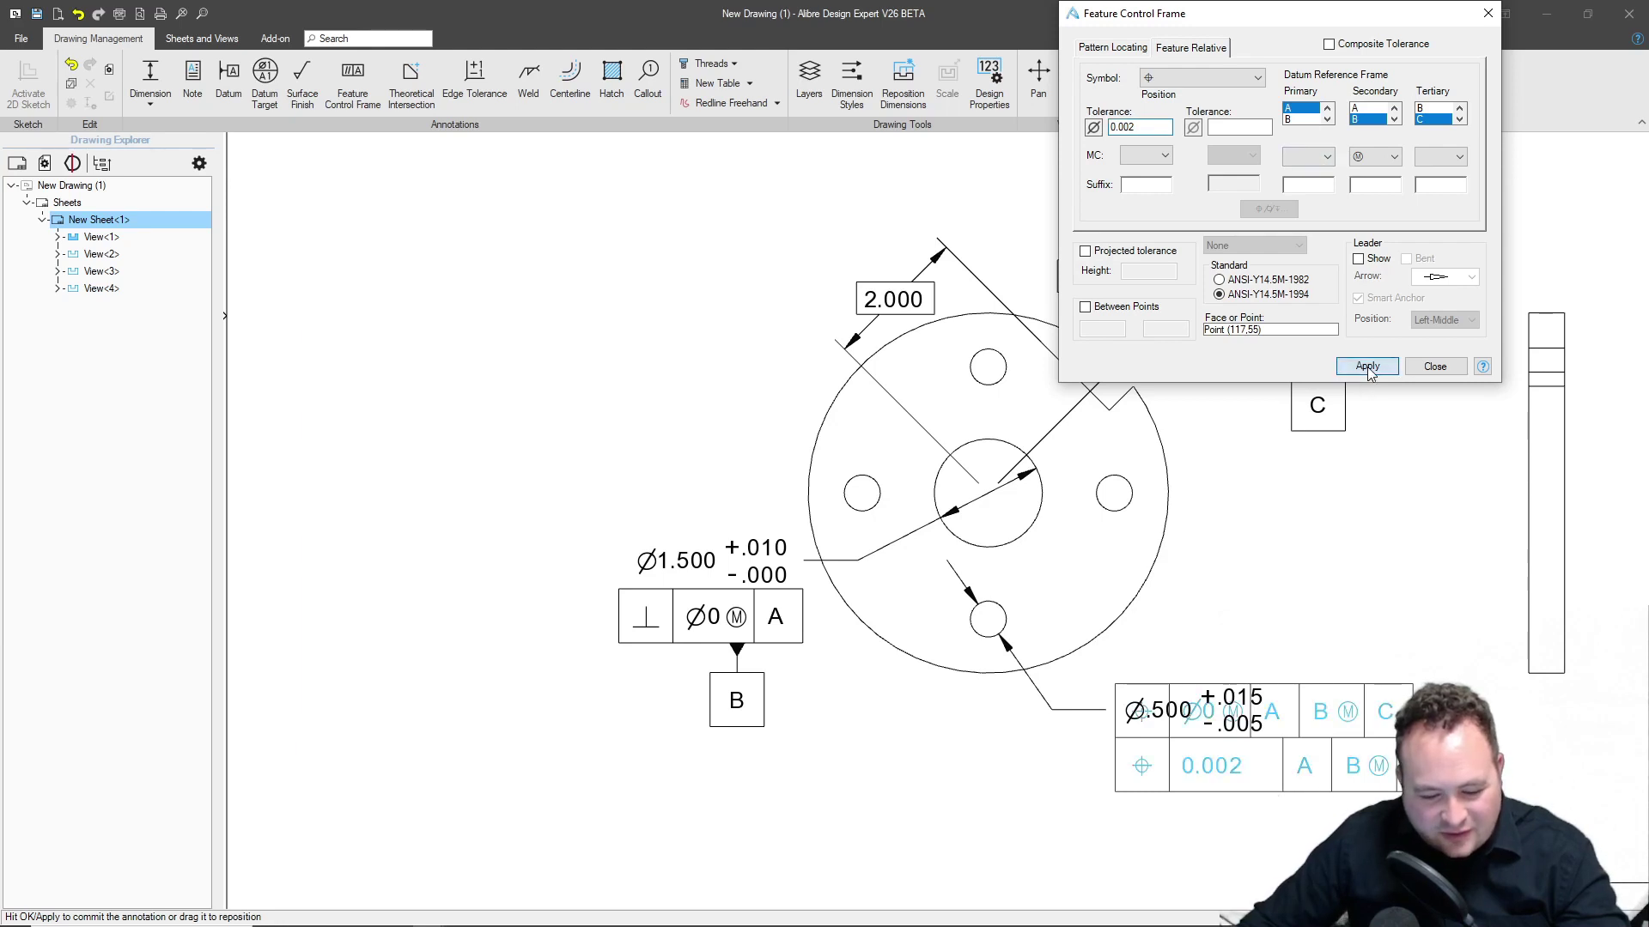
left_click(1435, 366)
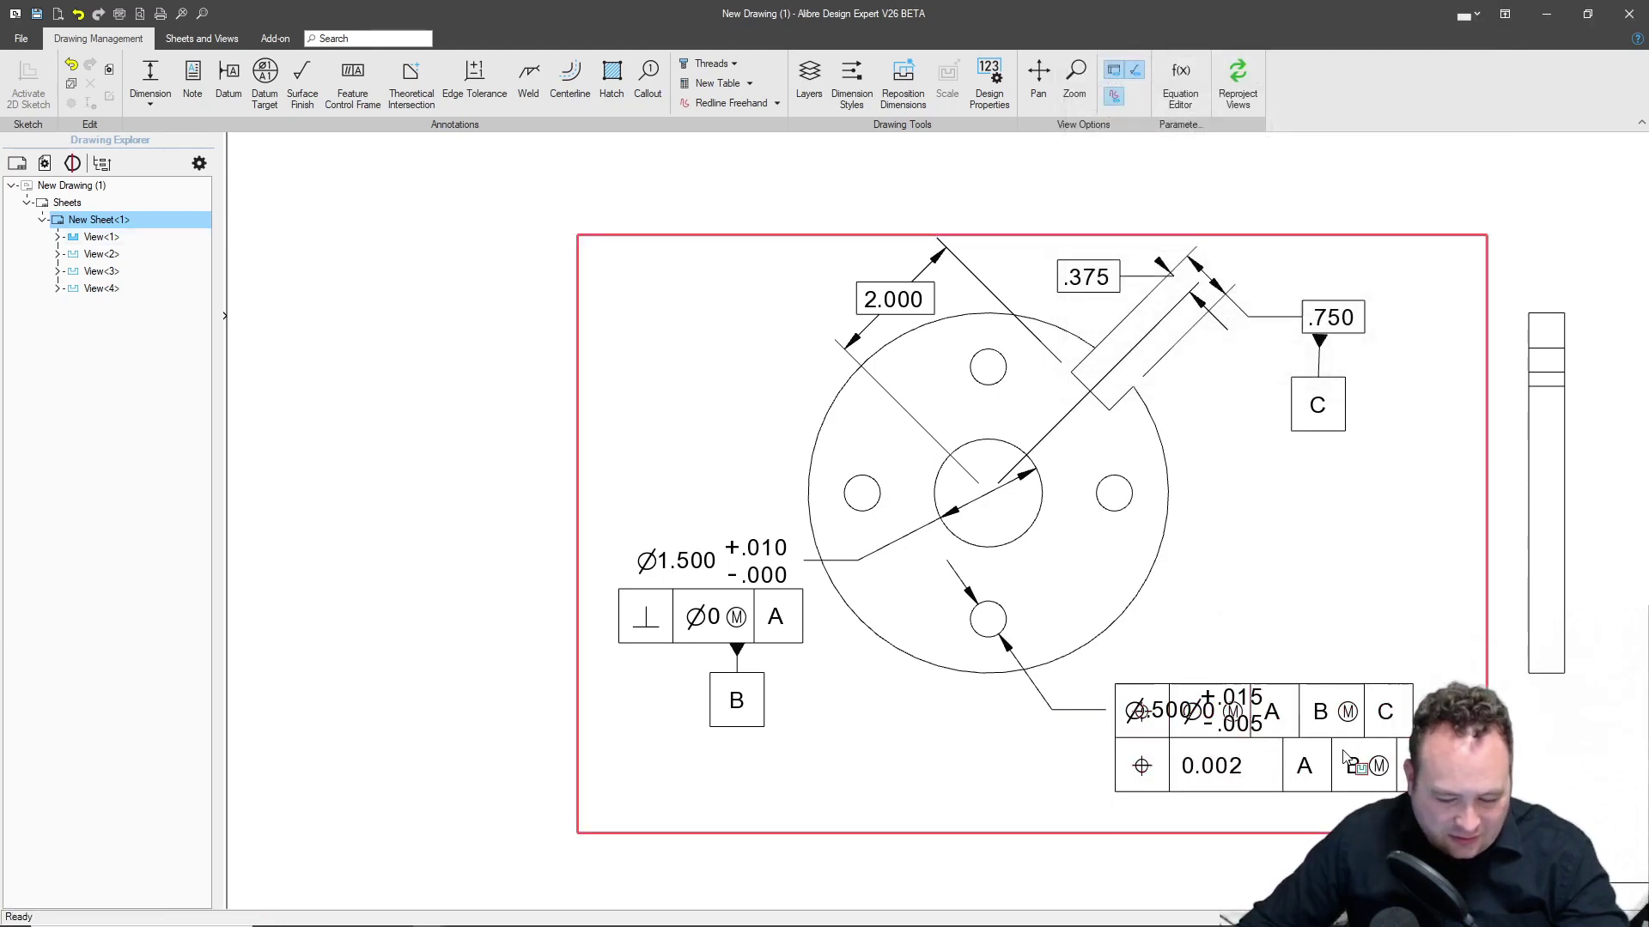
Move the frames below the Ø.500 callout and merge them into a composite tolerance frame.
left_click_drag(1321, 716, 1321, 770)
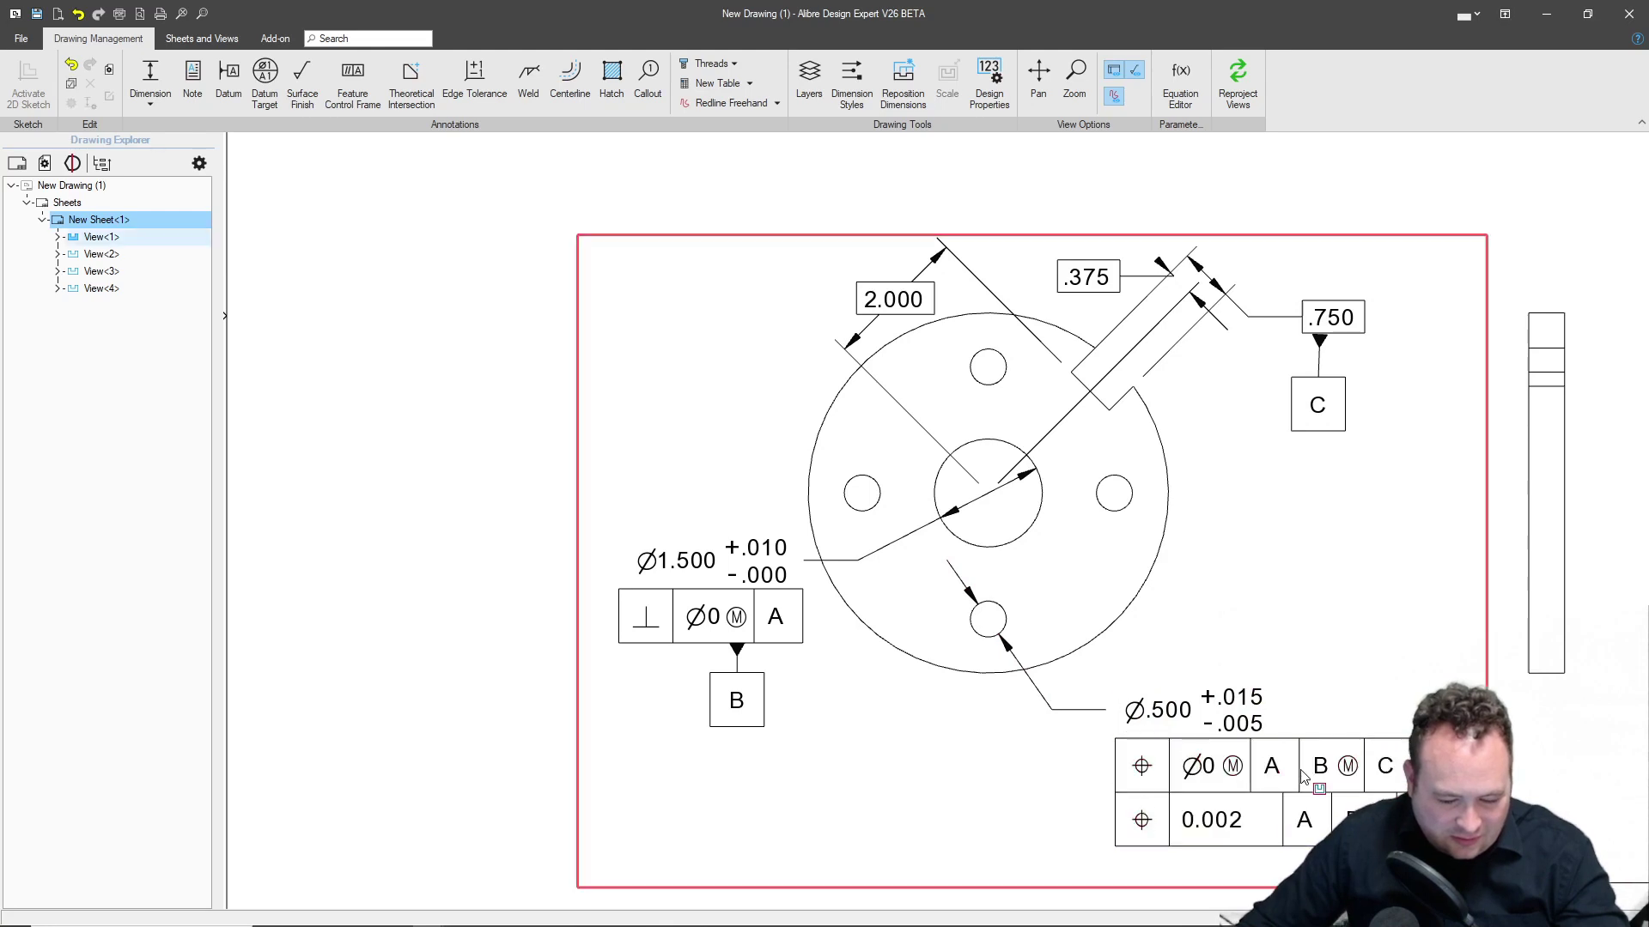
left_click(1136, 749)
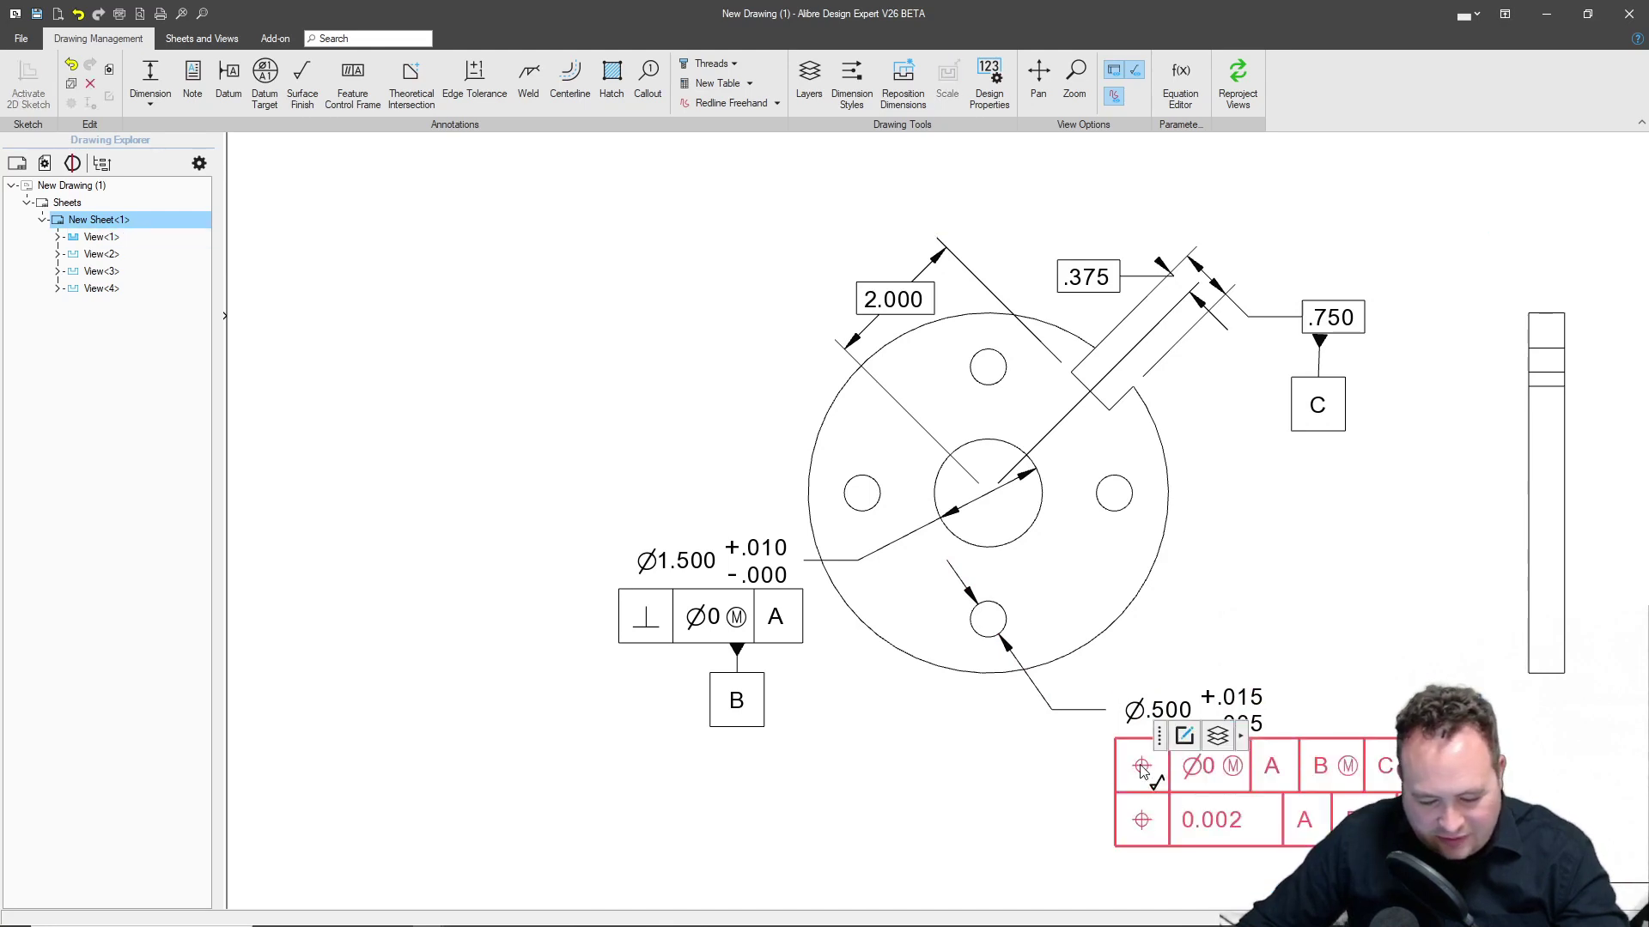
double_click(1135, 749)
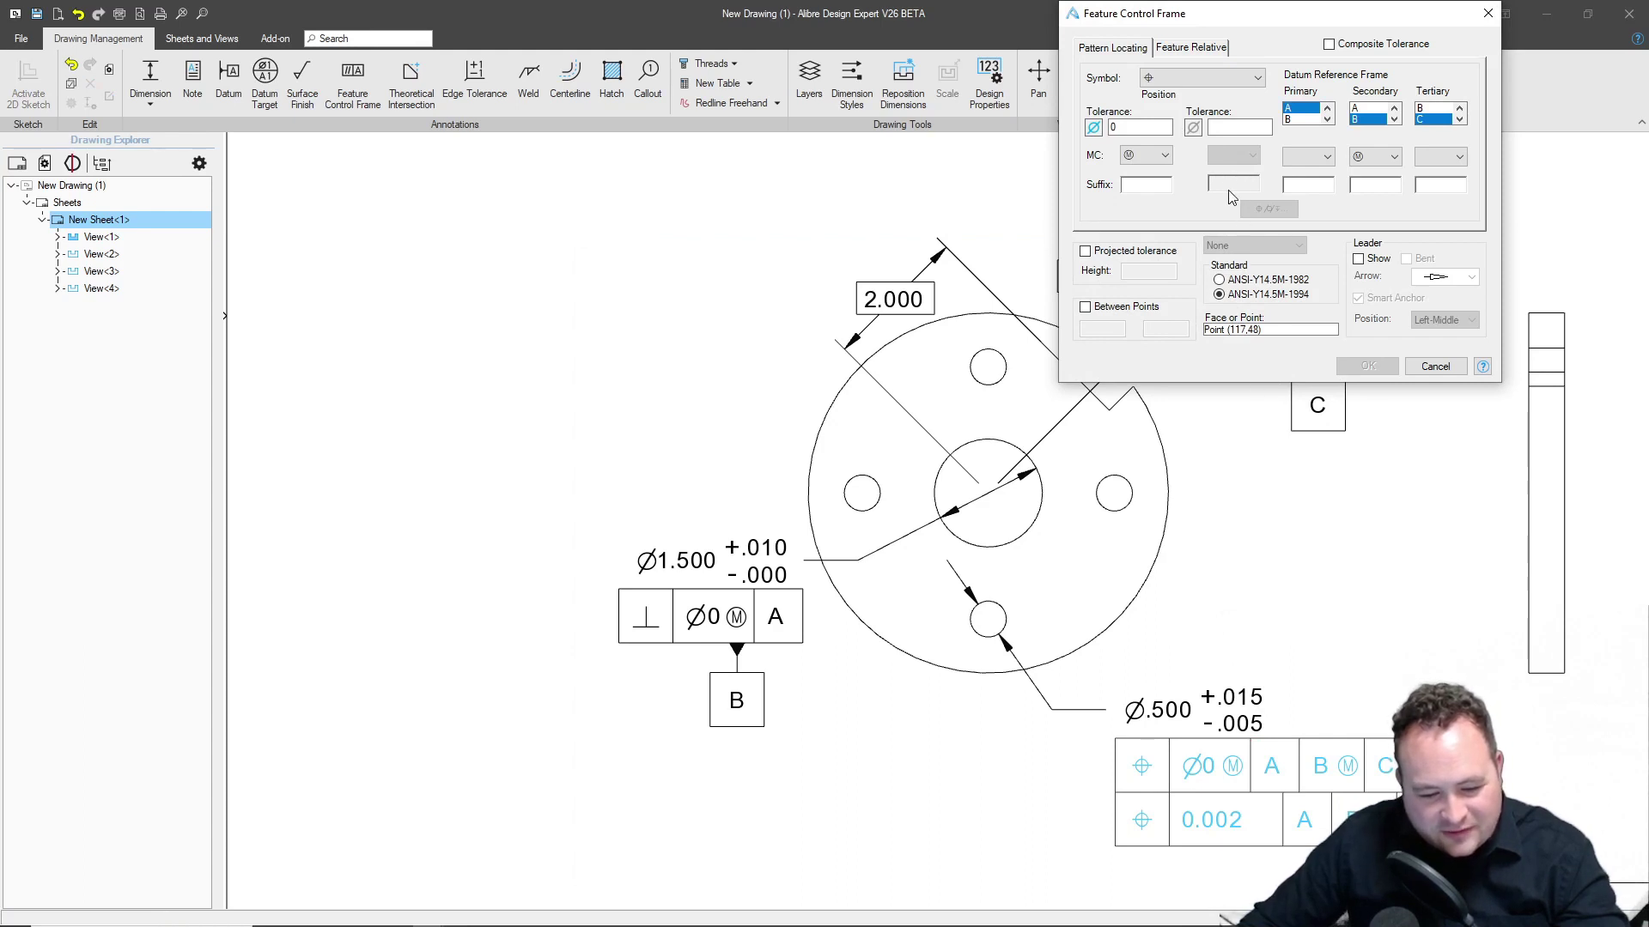
left_click(1188, 48)
left_click(1328, 44)
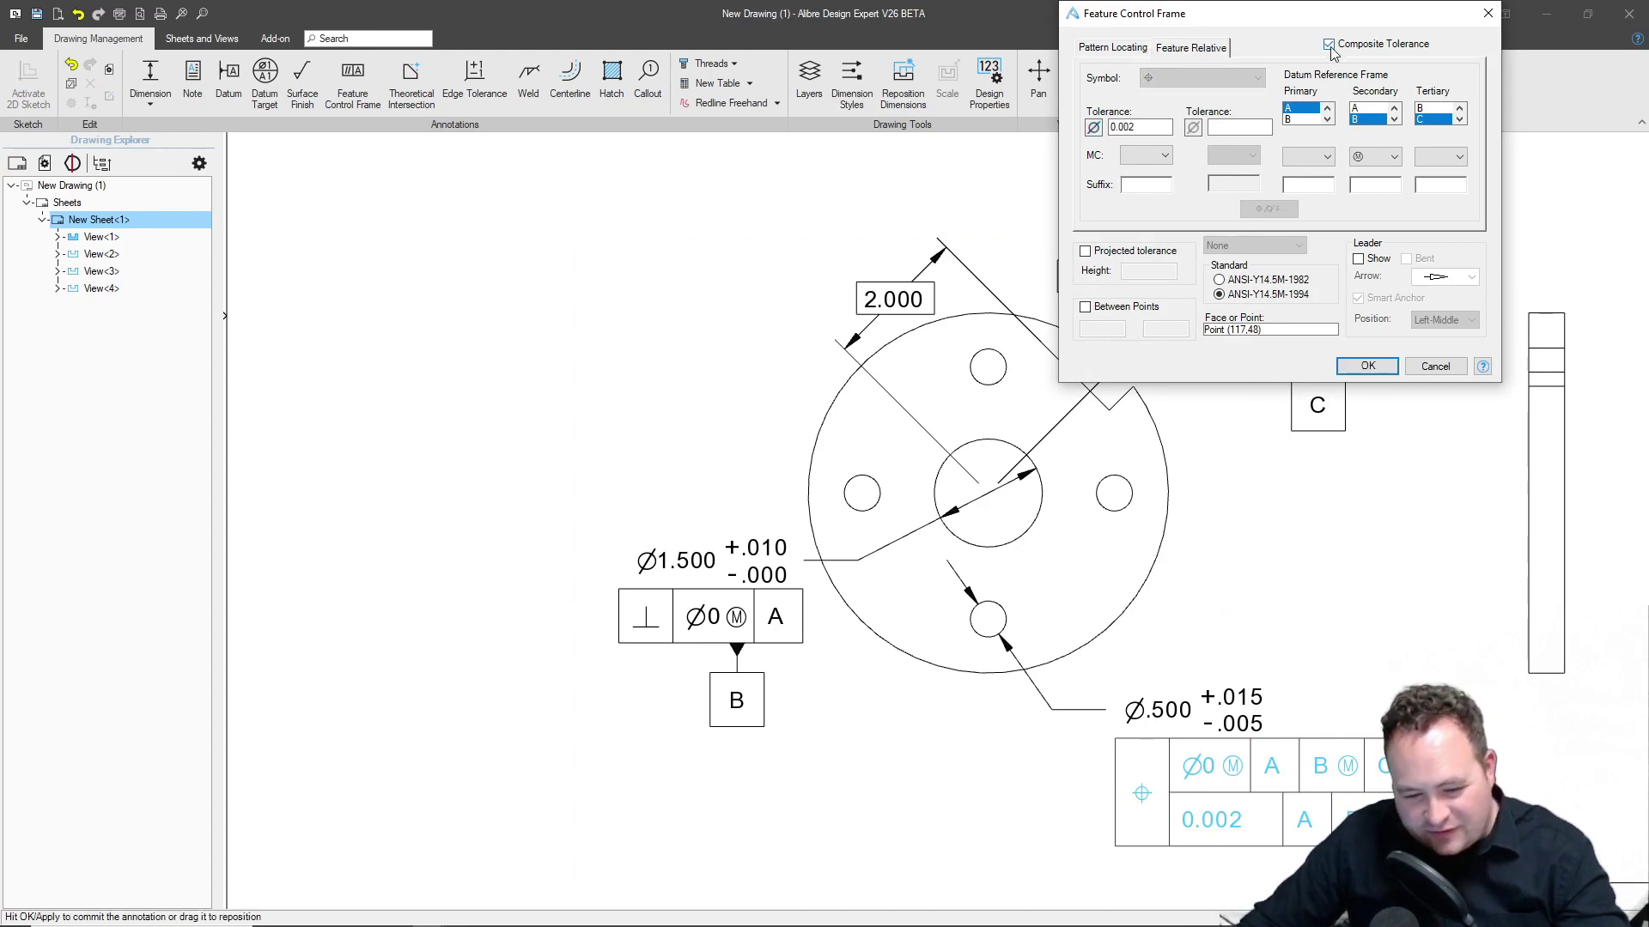
left_click(1367, 366)
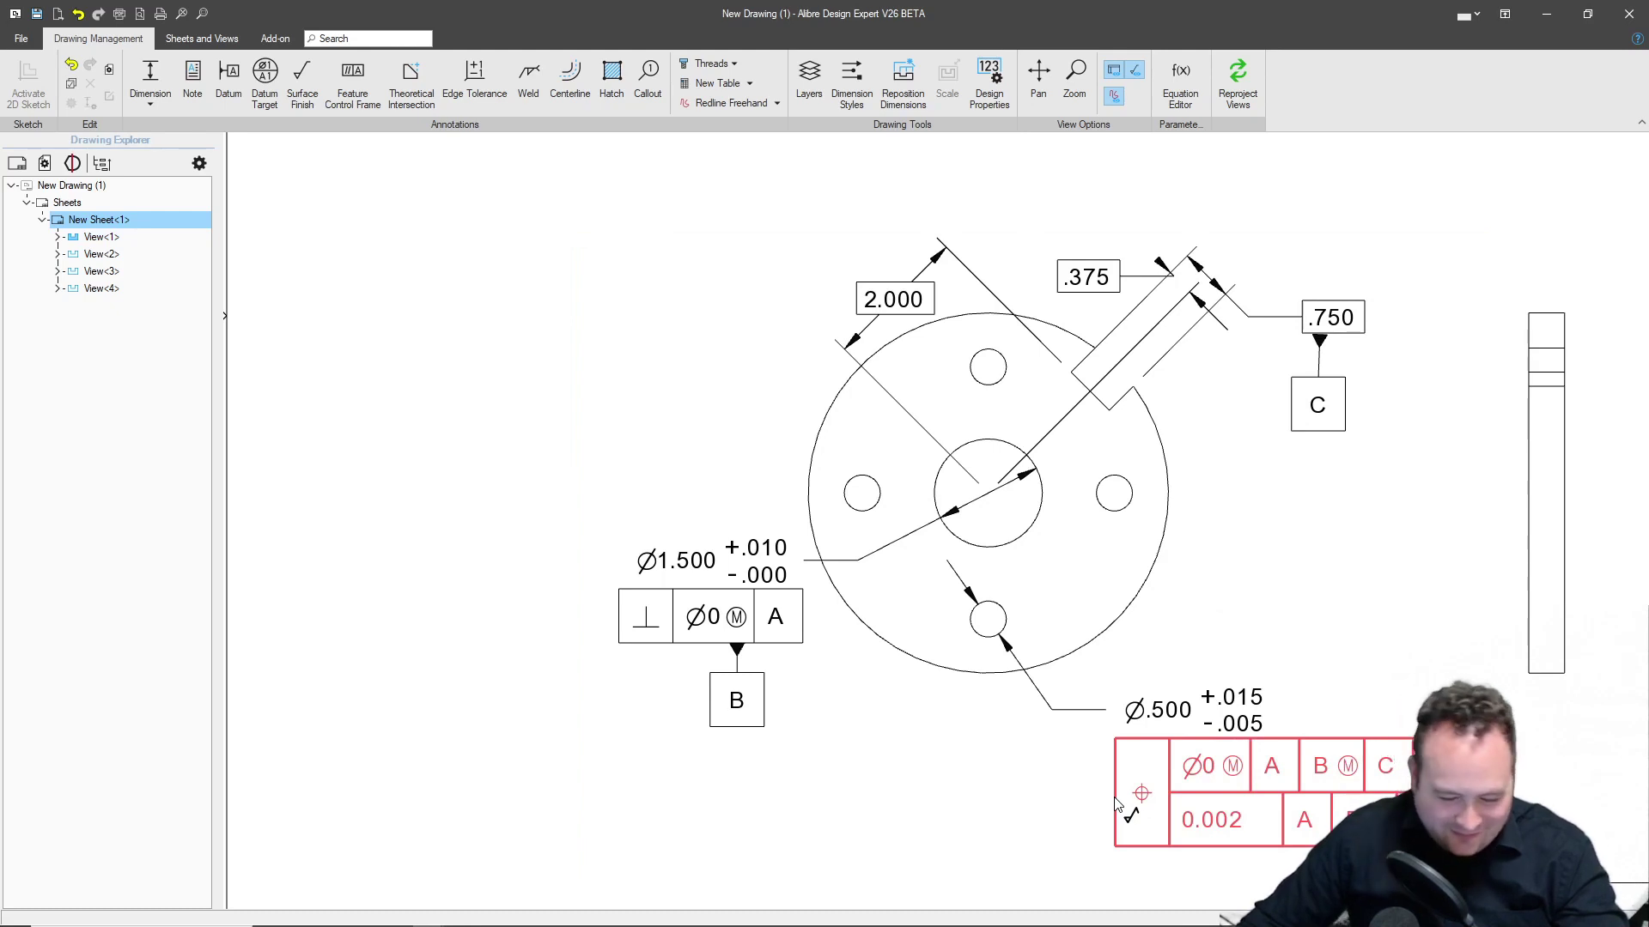
Change the composite frame's upper-row tolerance to 0.010.
double_click(1201, 773)
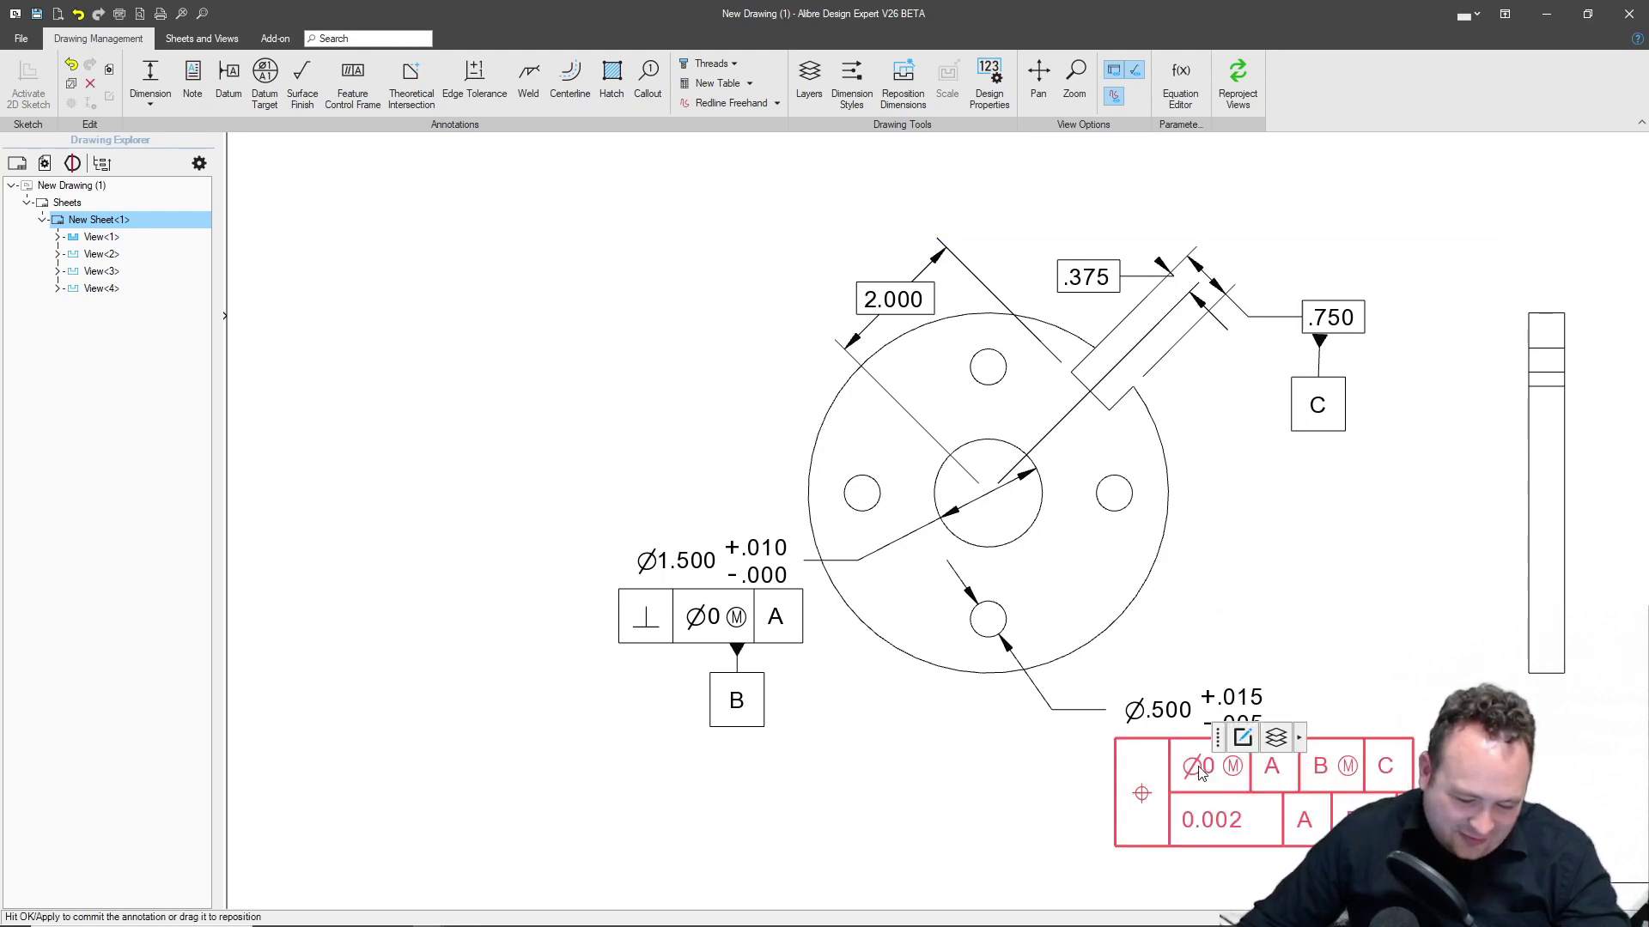
left_click(1129, 127)
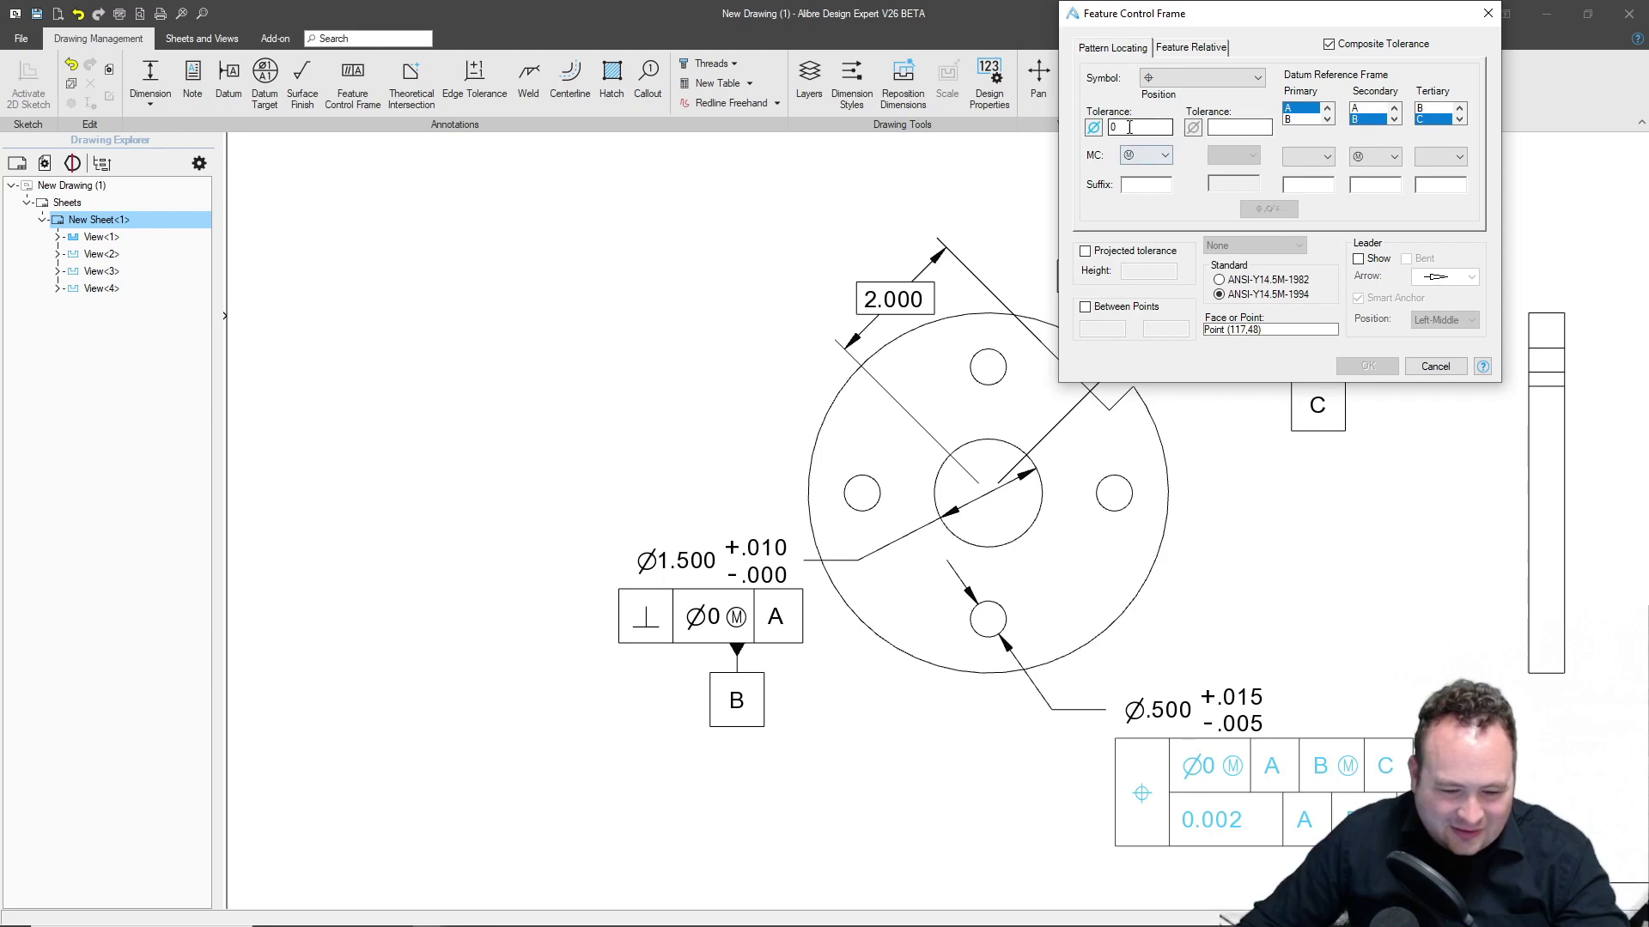
type("0.010")
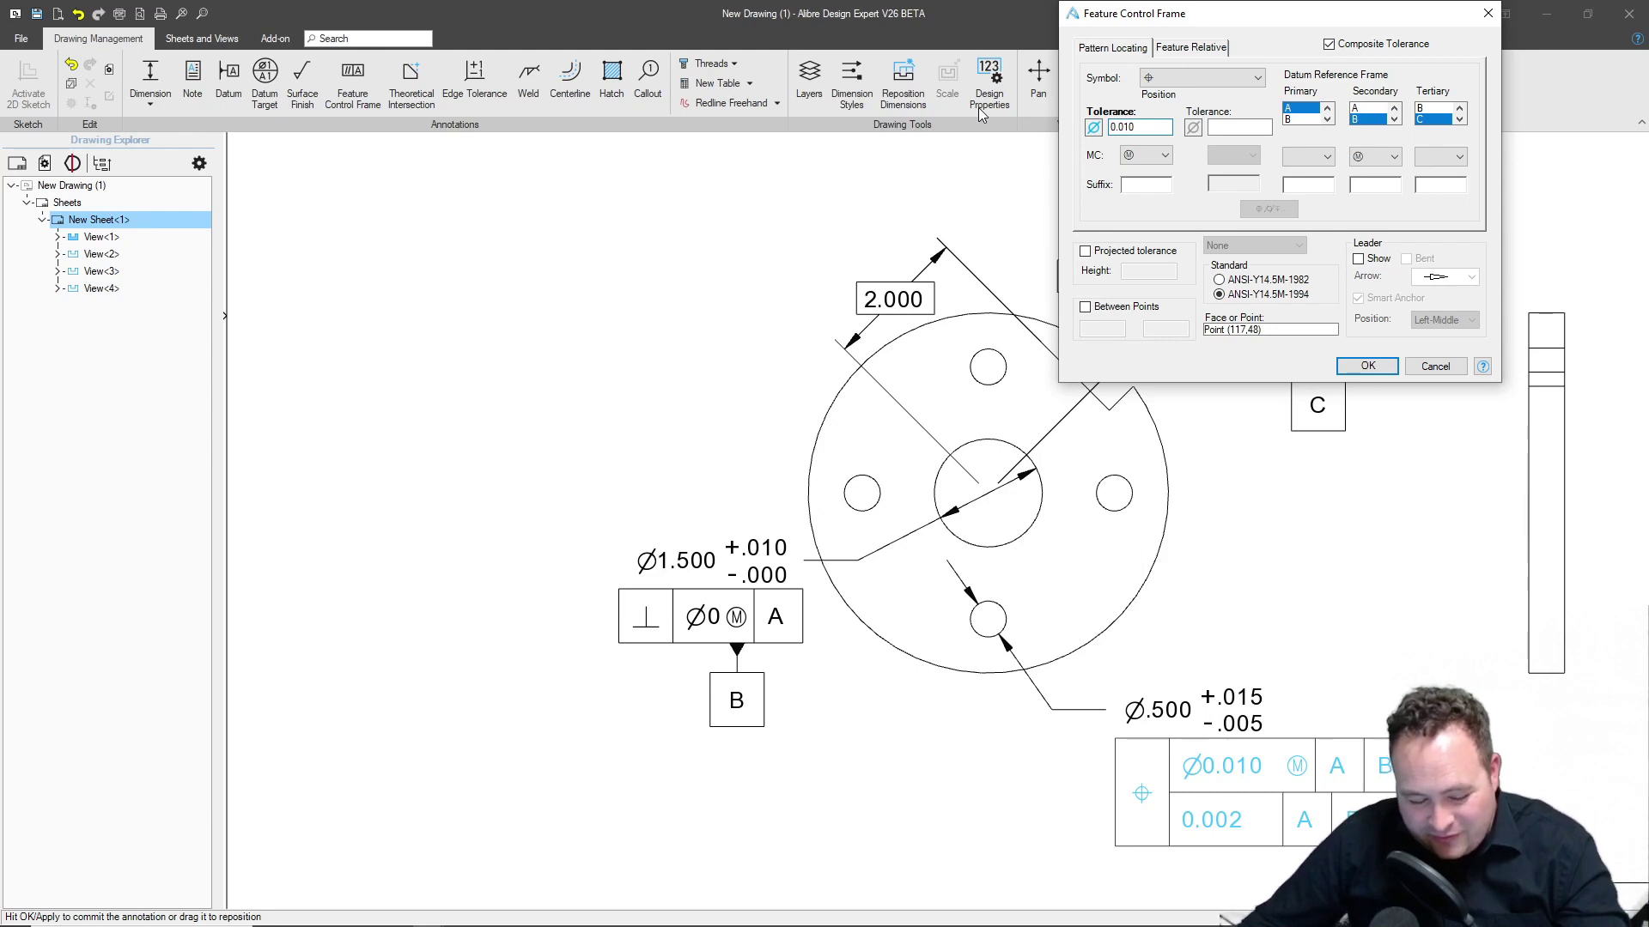
left_click(1367, 367)
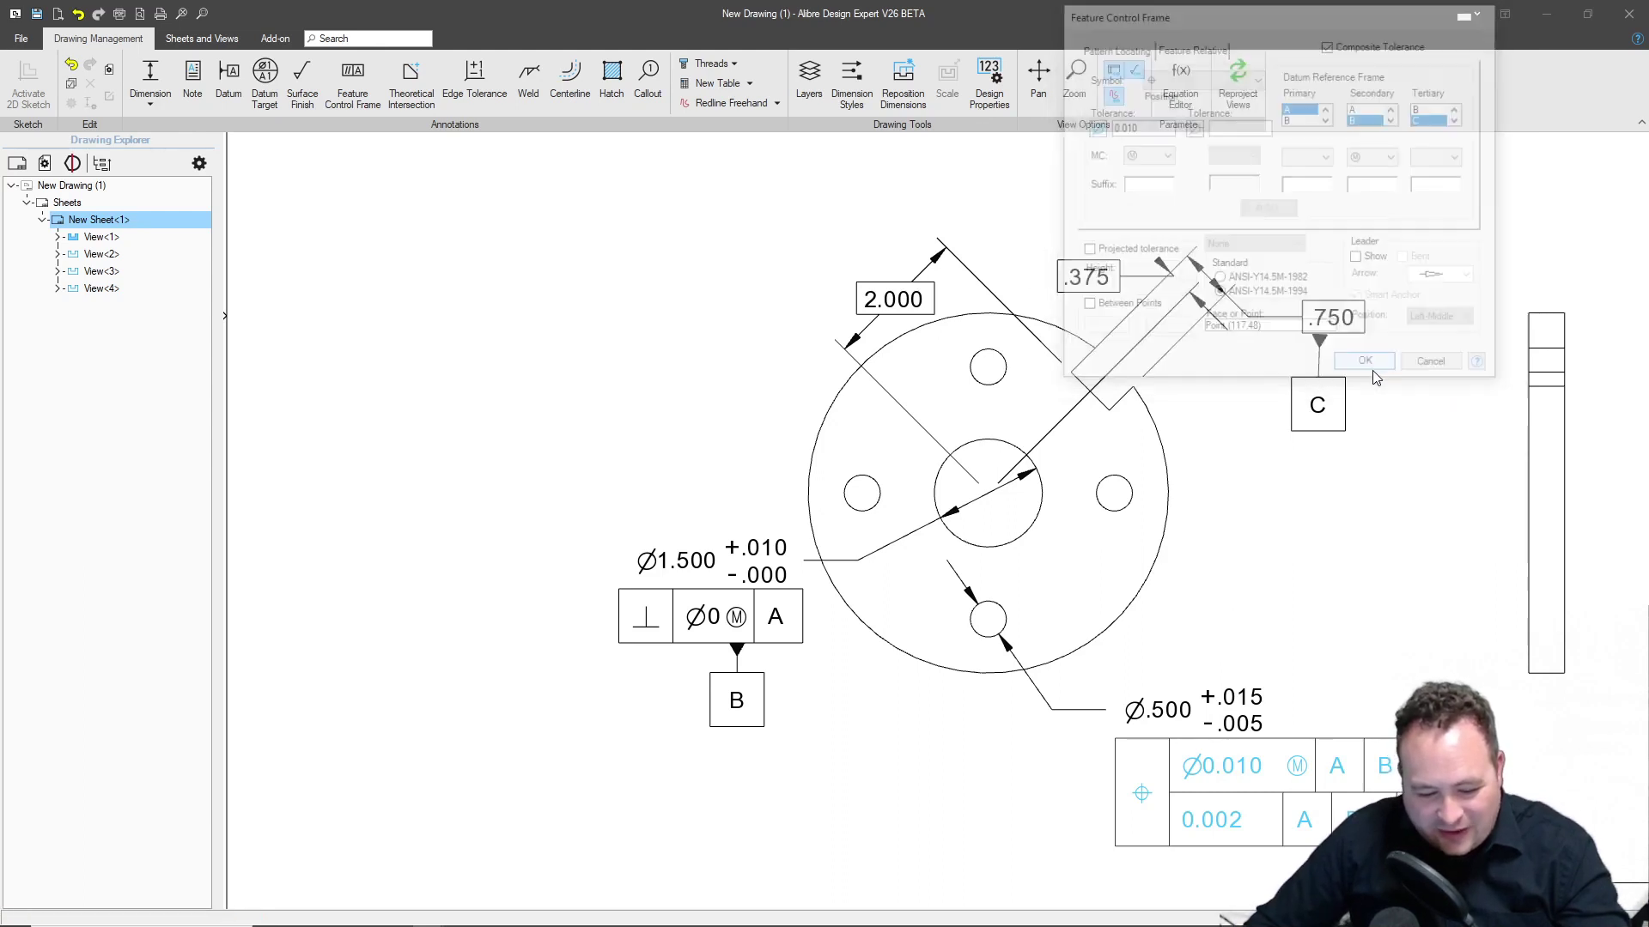
left_click(1378, 550)
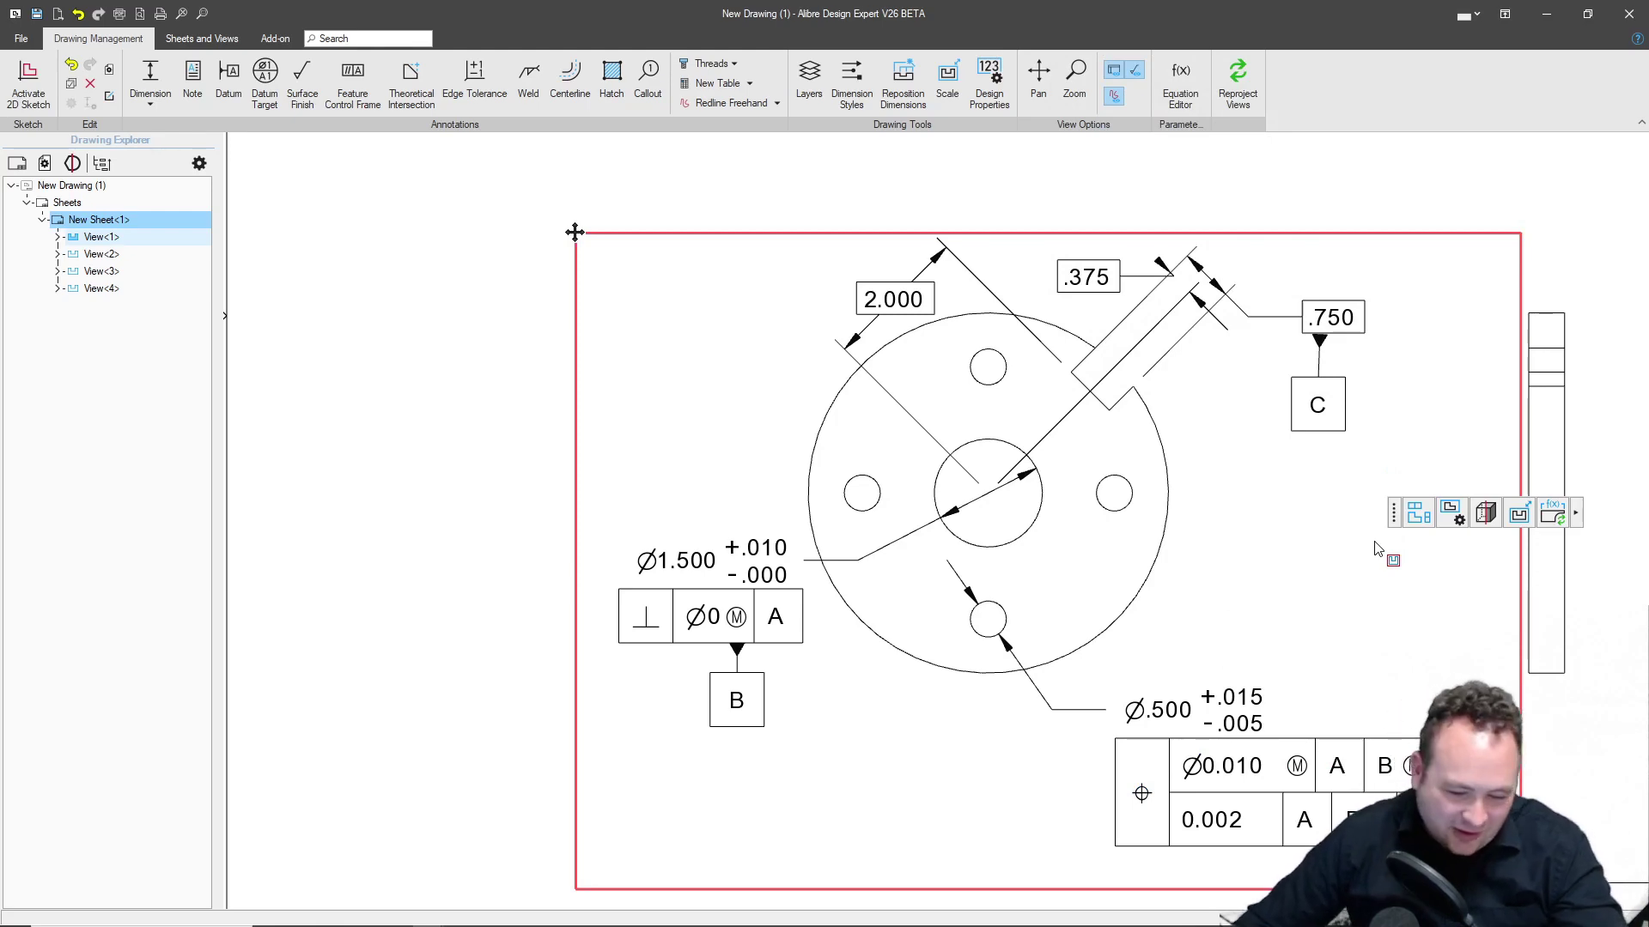
scroll(1277, 542, "down", 5)
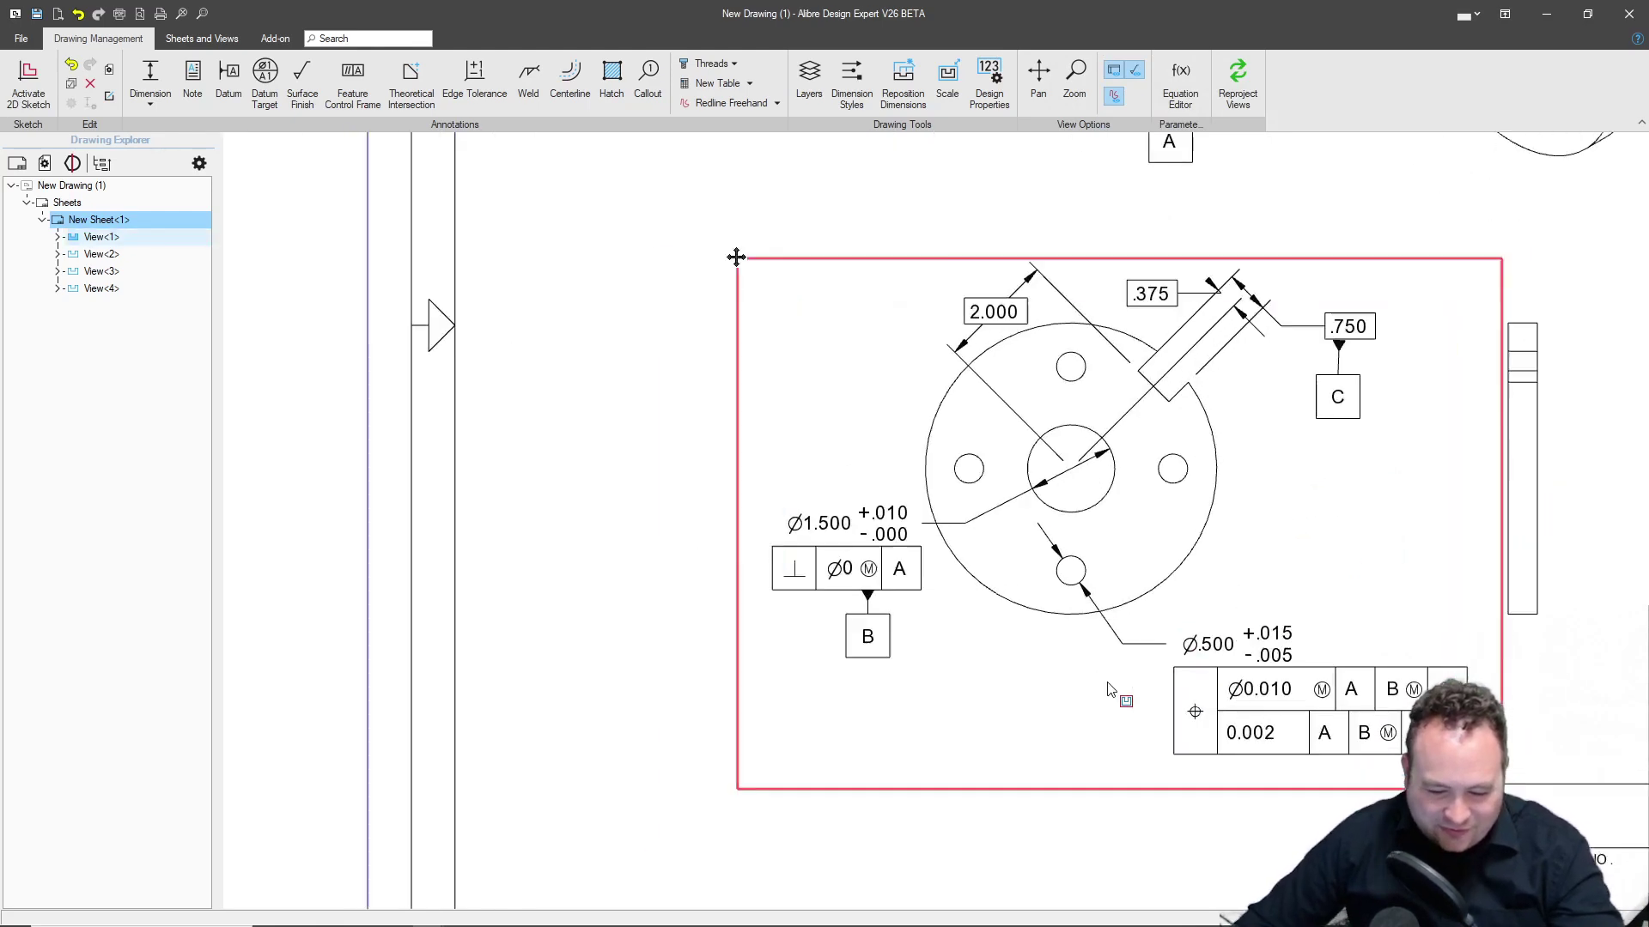
scroll(1109, 706, "up", 3)
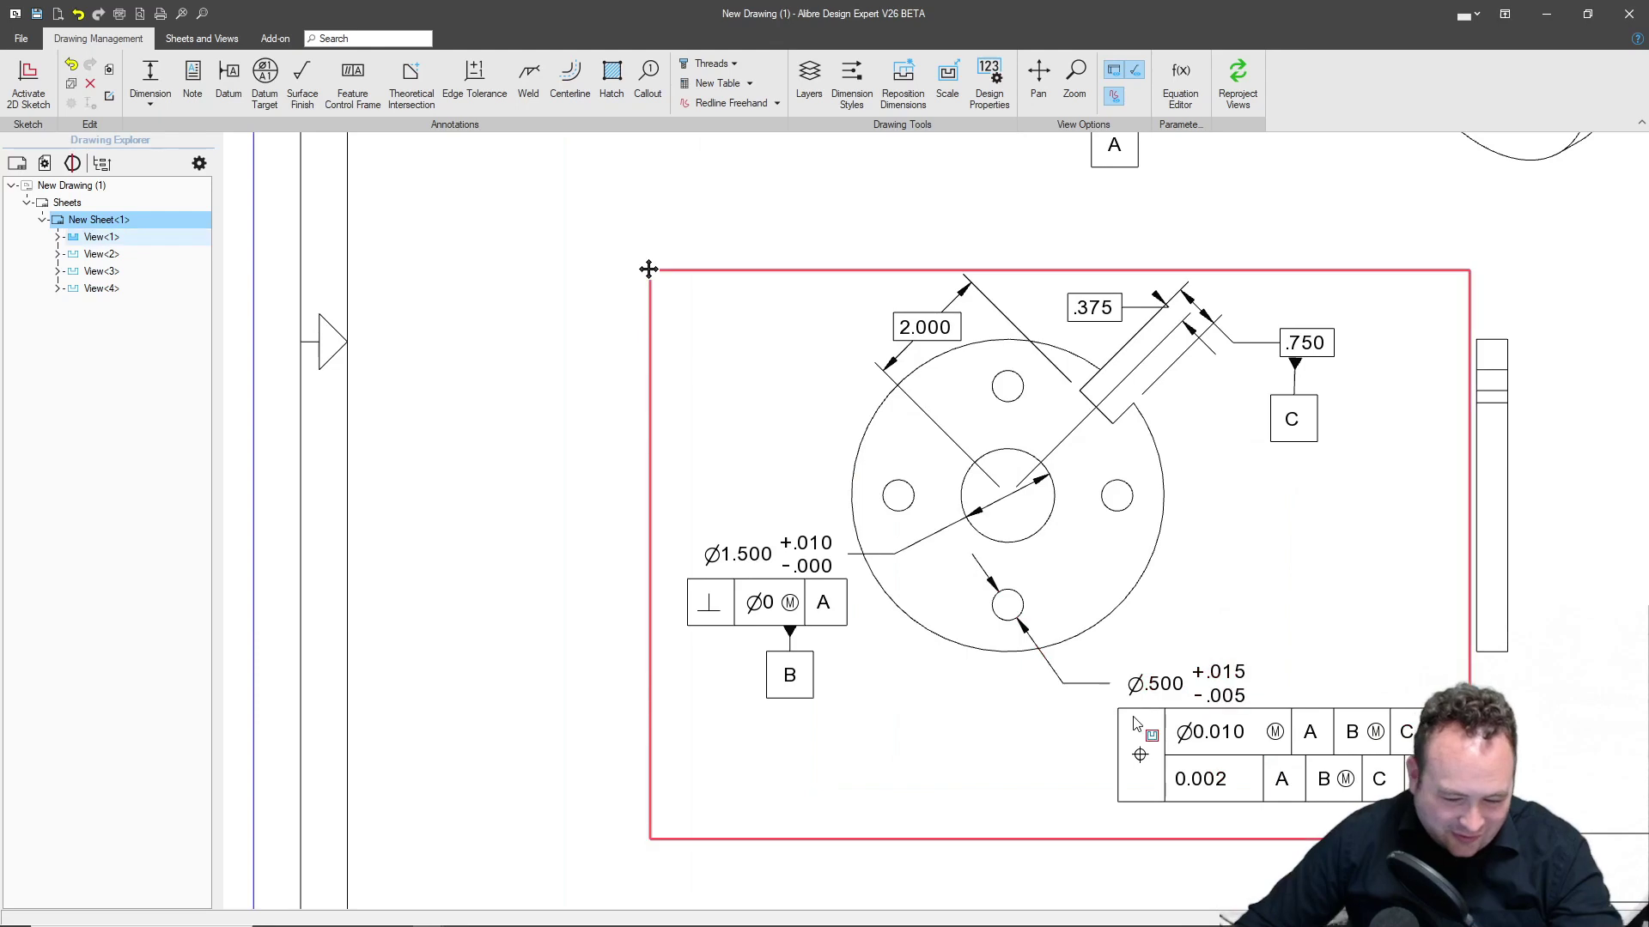
left_click(1573, 603)
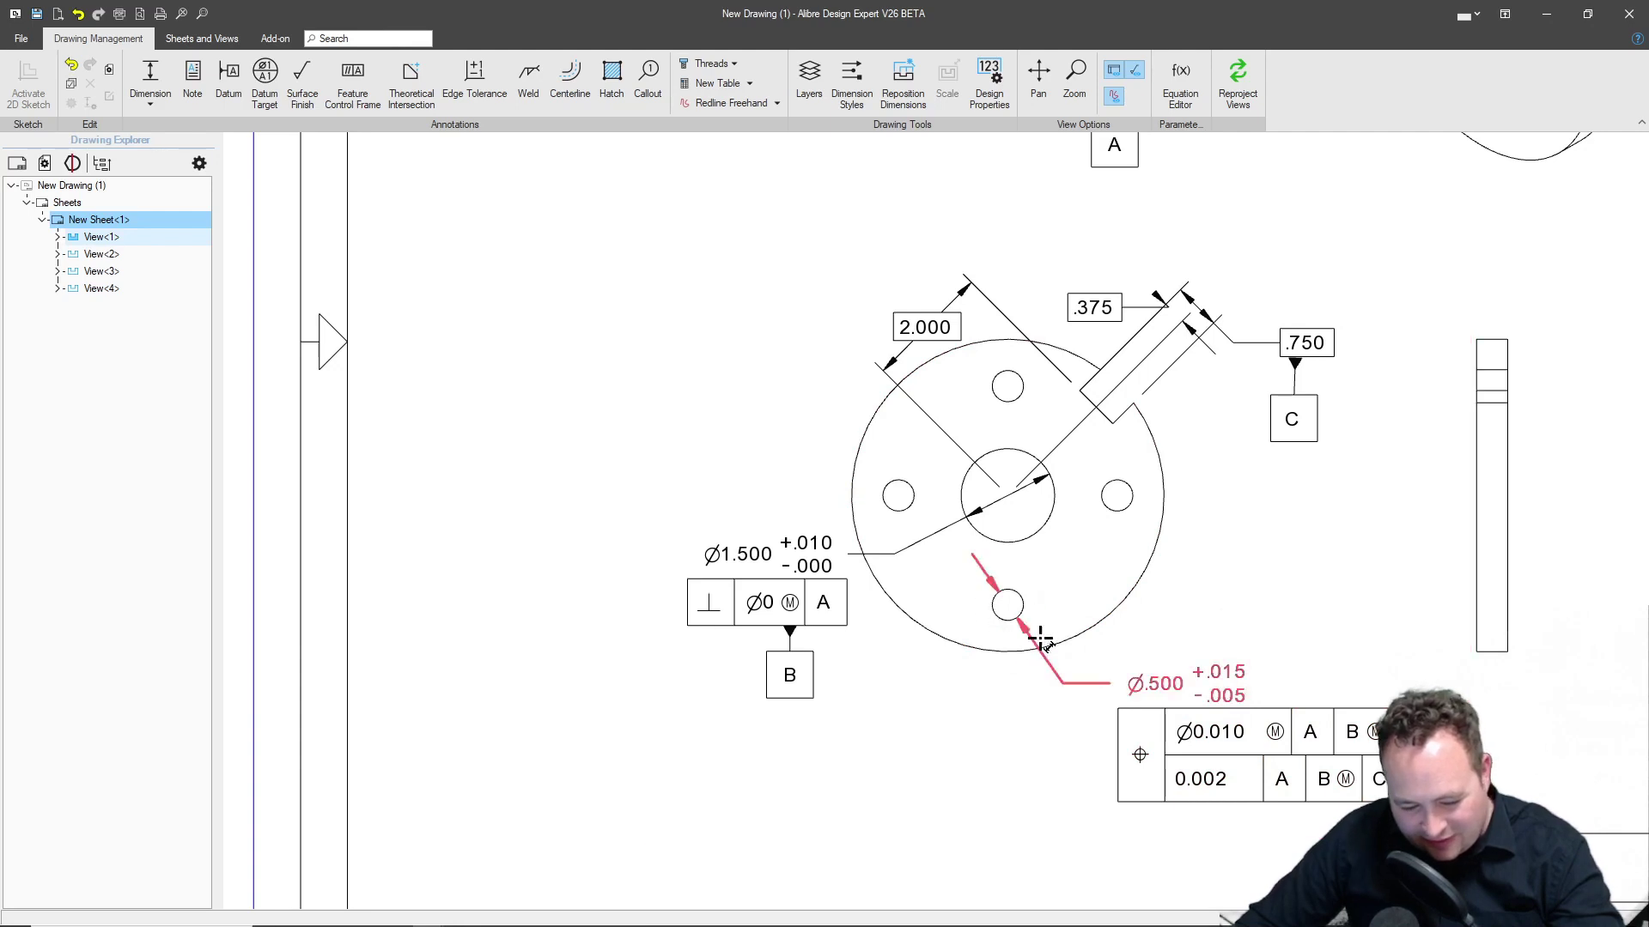
double_click(1202, 779)
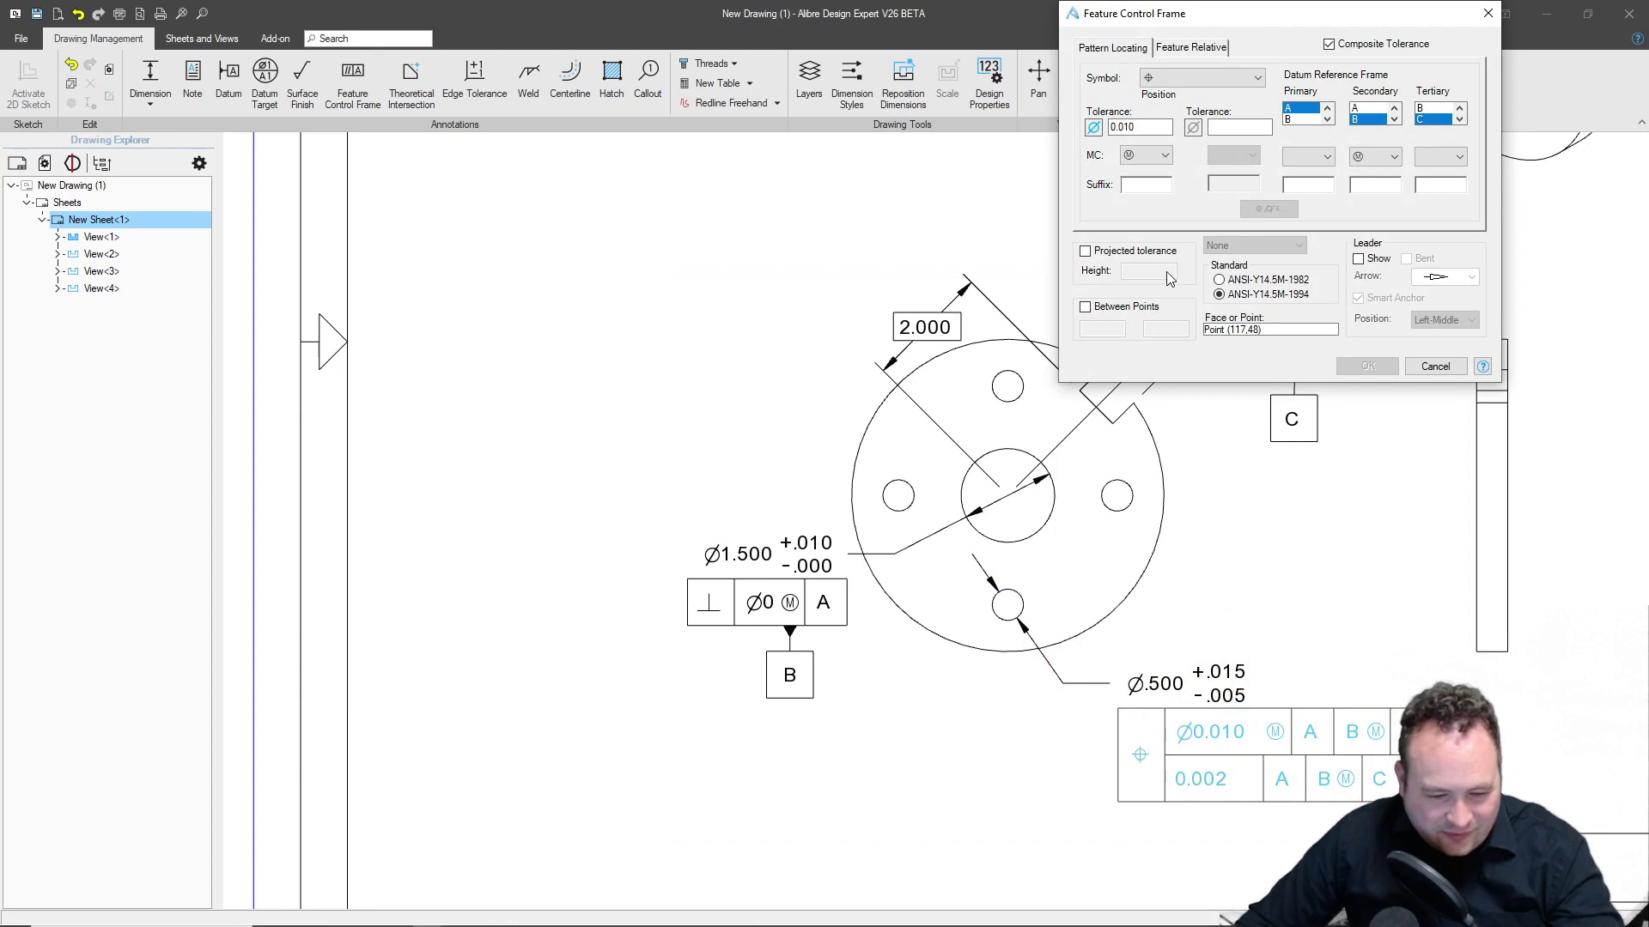
Add a diameter symbol to the lower row's tolerance so it reads Ø0.002.
left_click(1189, 48)
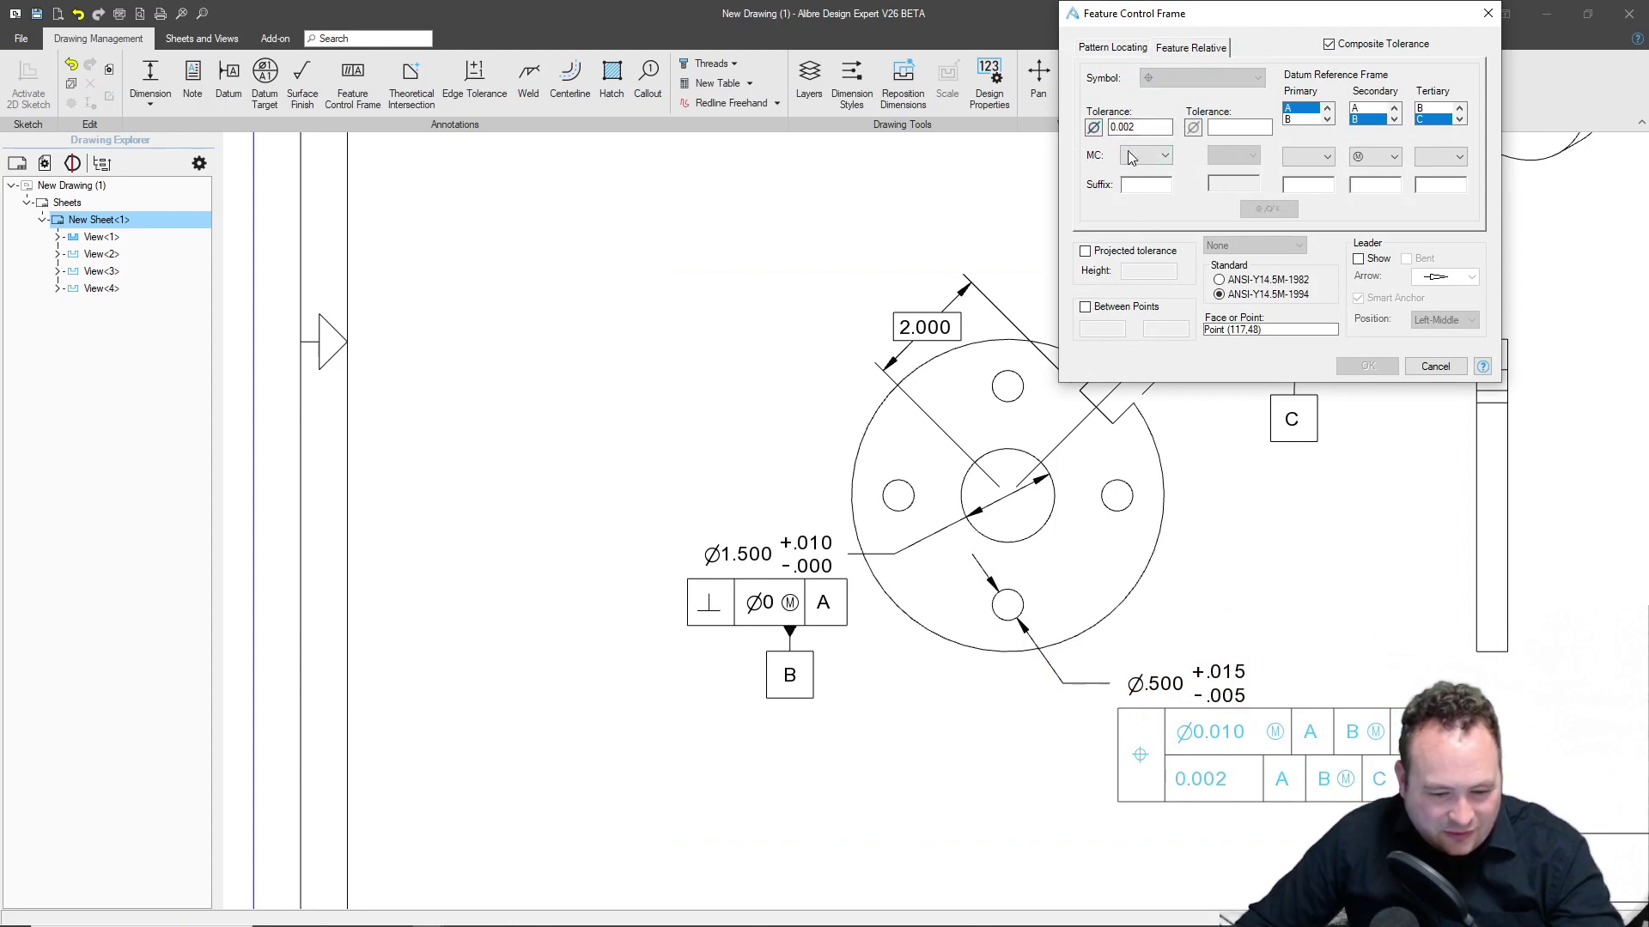
left_click(1130, 157)
left_click(1093, 127)
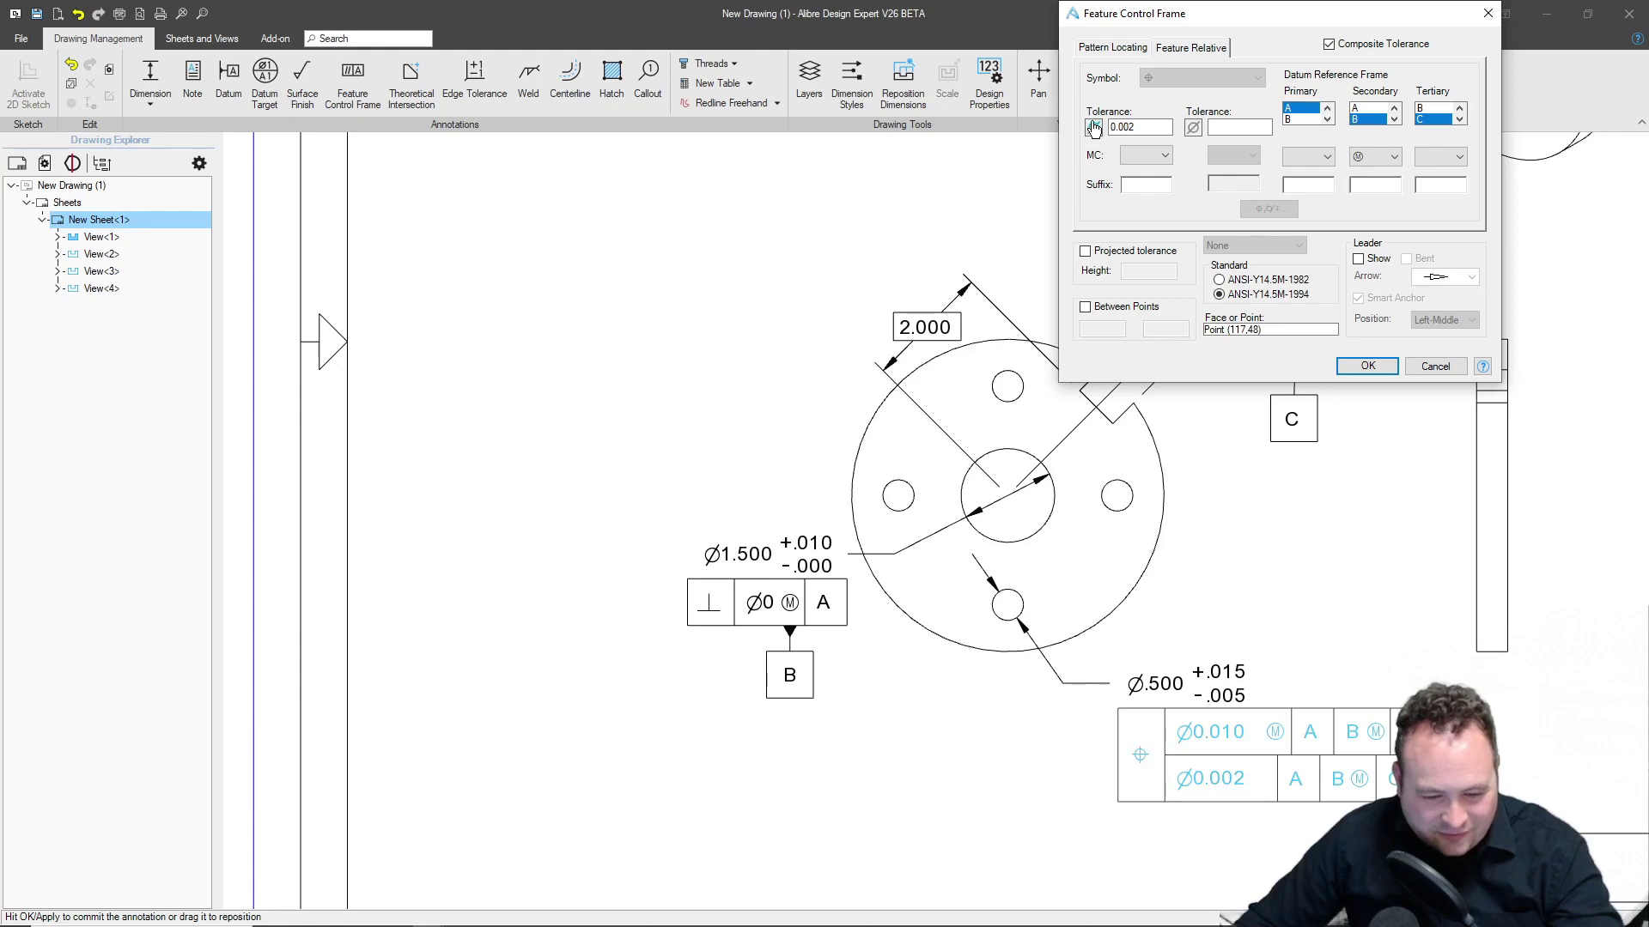
left_click(1365, 366)
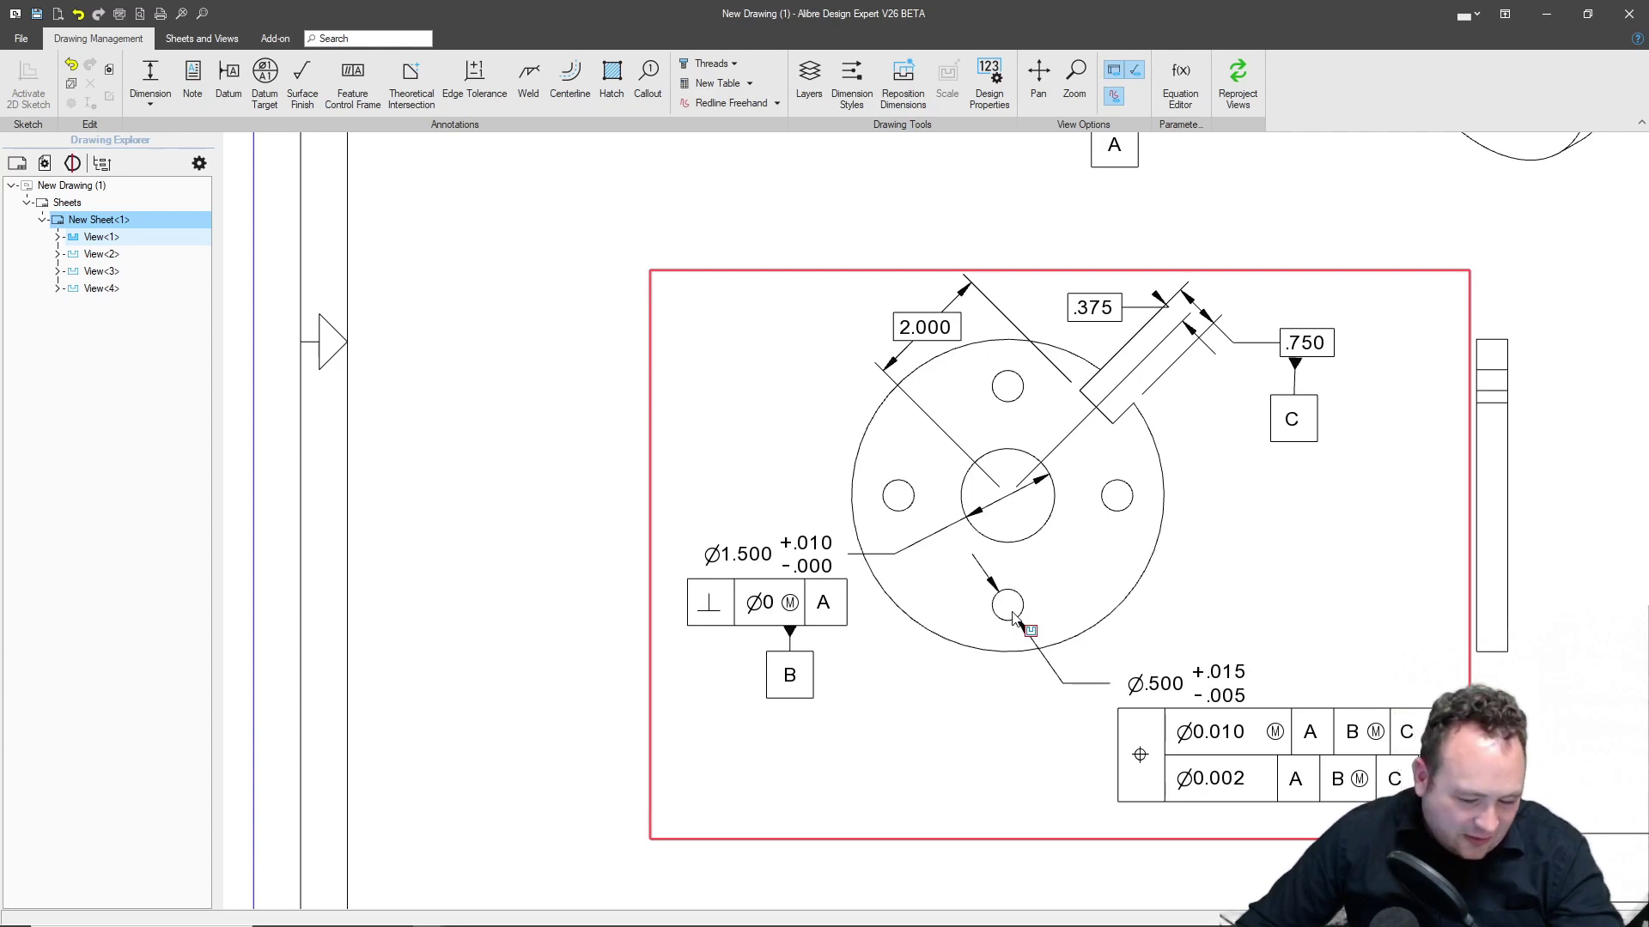
Add a 4X prefix to the Ø.500 +.015/-.005 hole dimension.
double_click(1193, 679)
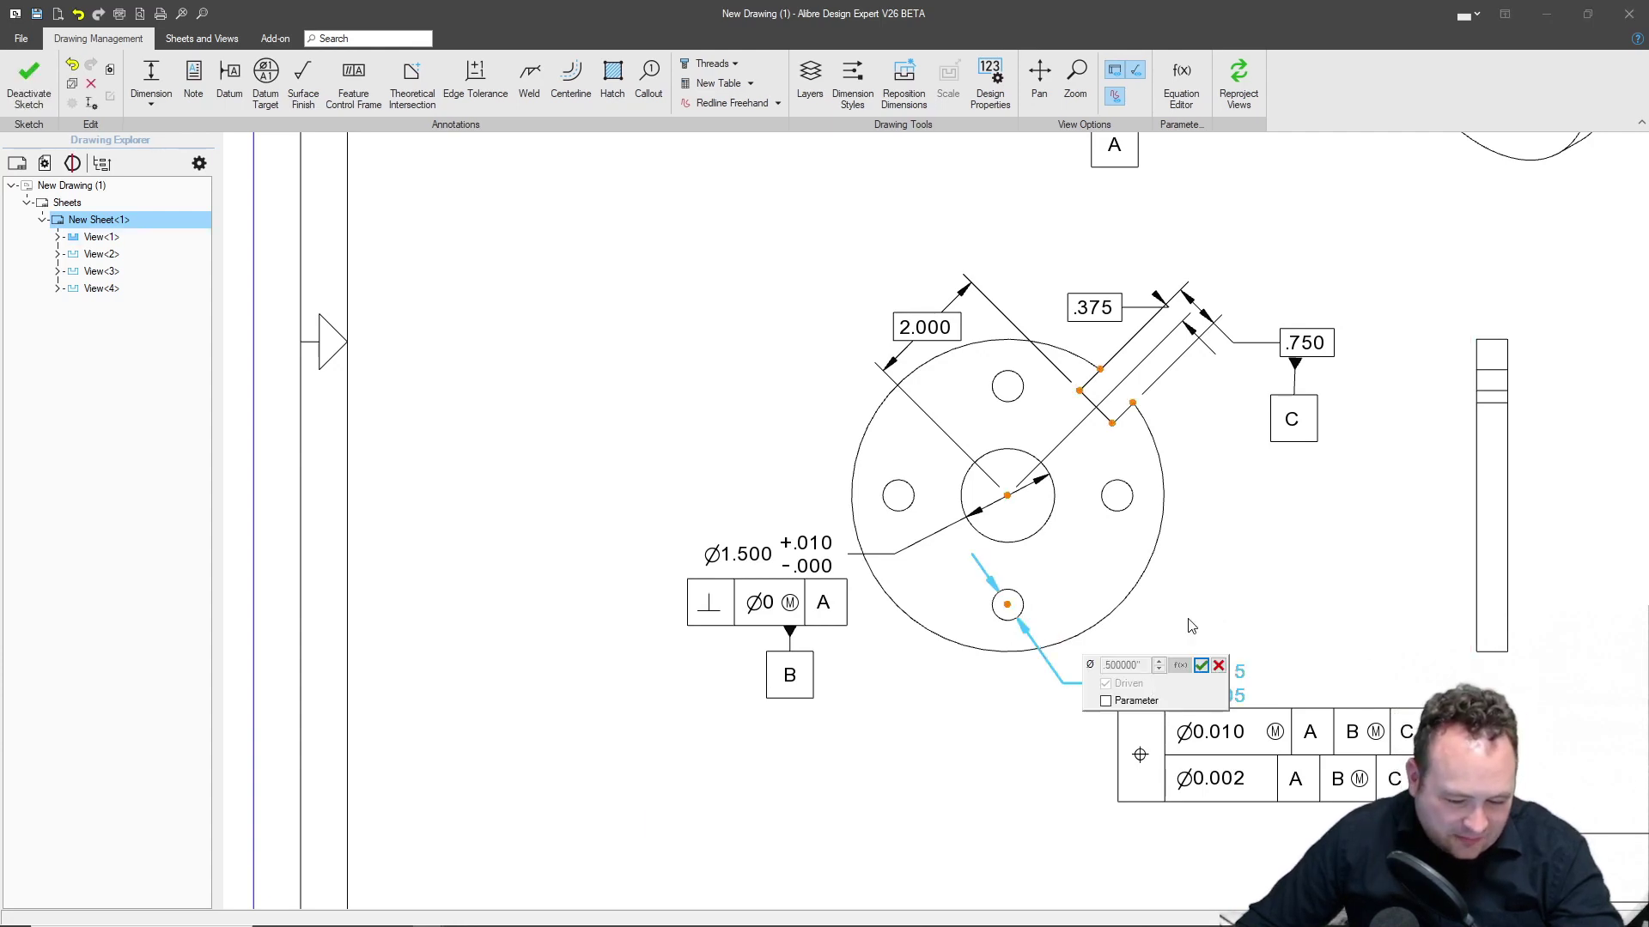
left_click(1201, 666)
left_click(1166, 683)
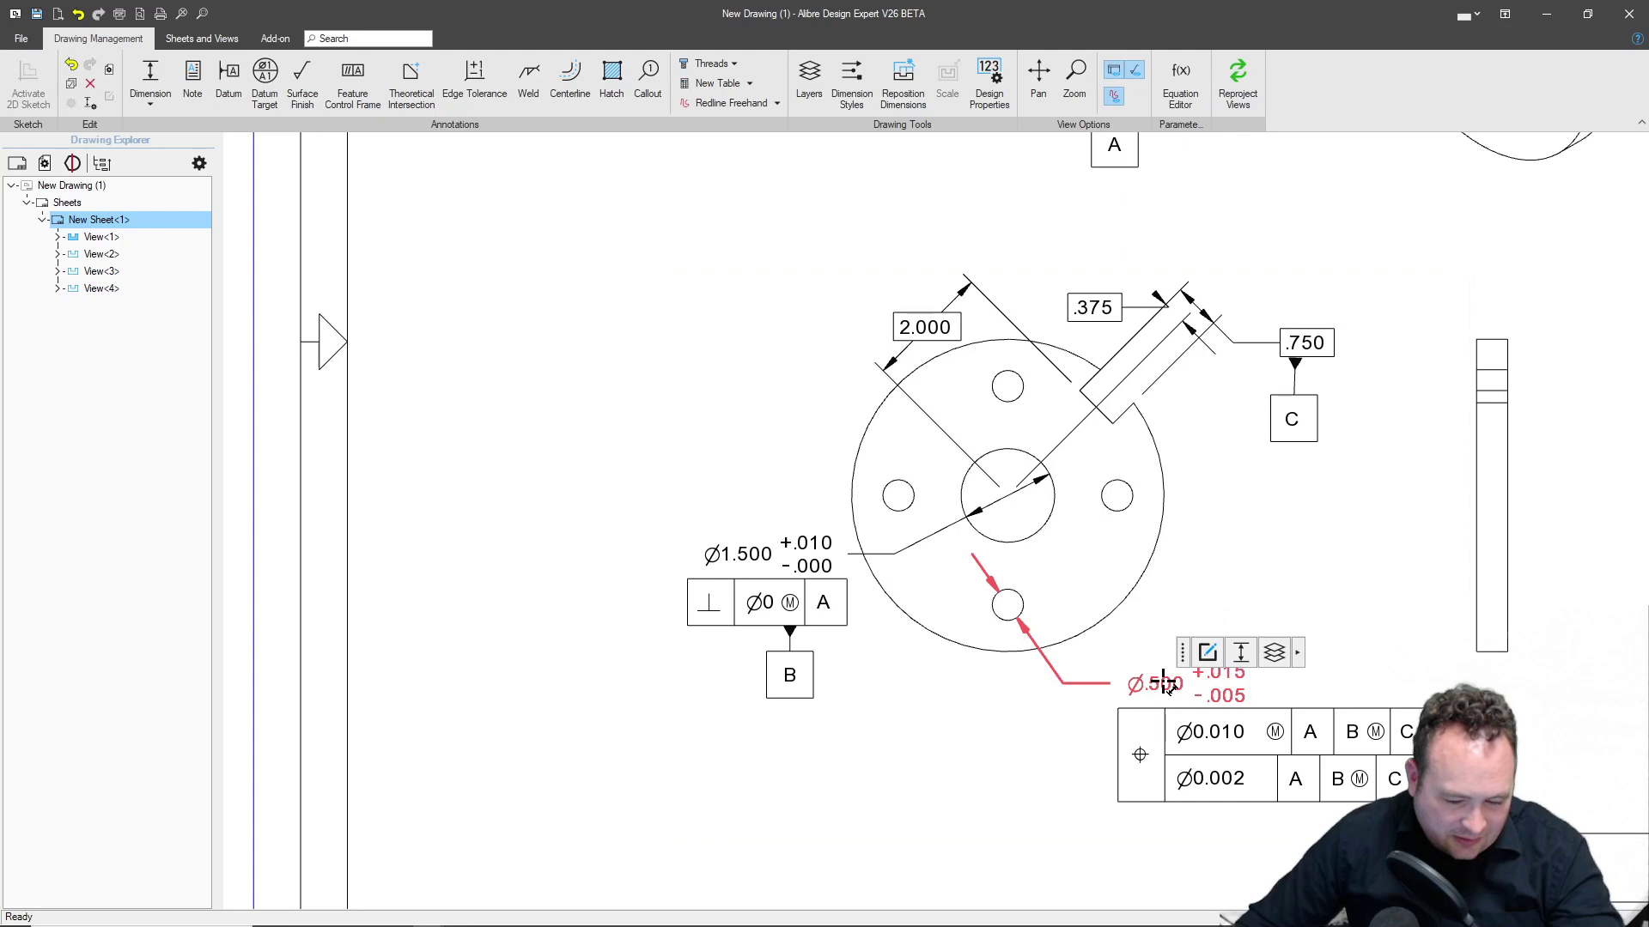
left_click(1242, 654)
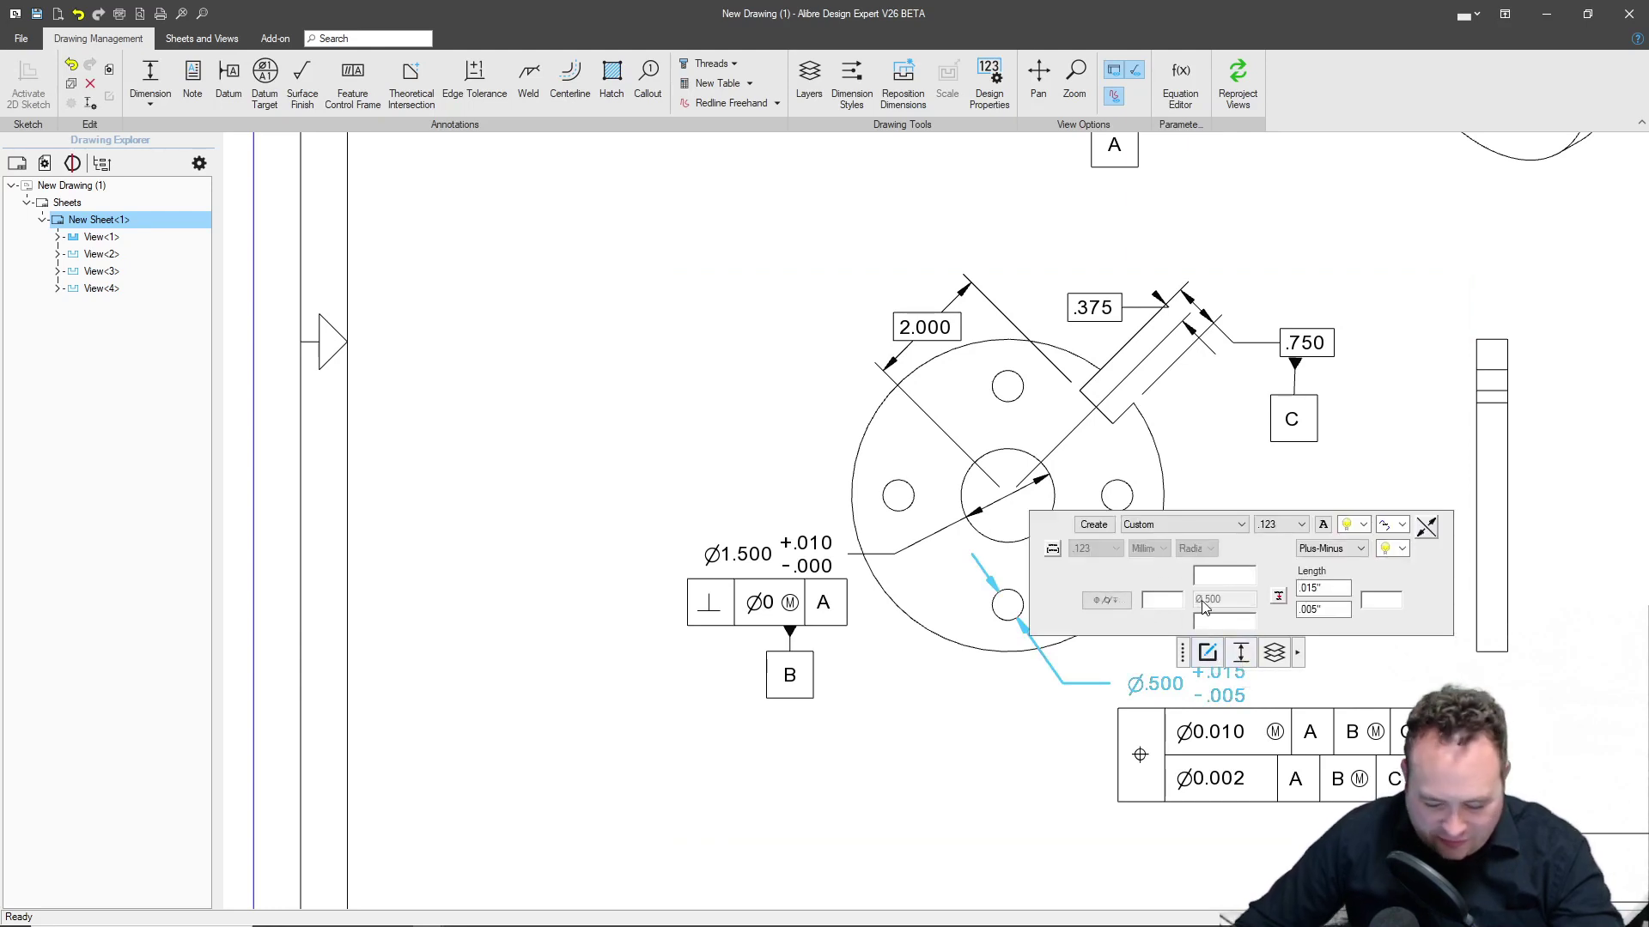
type("4X")
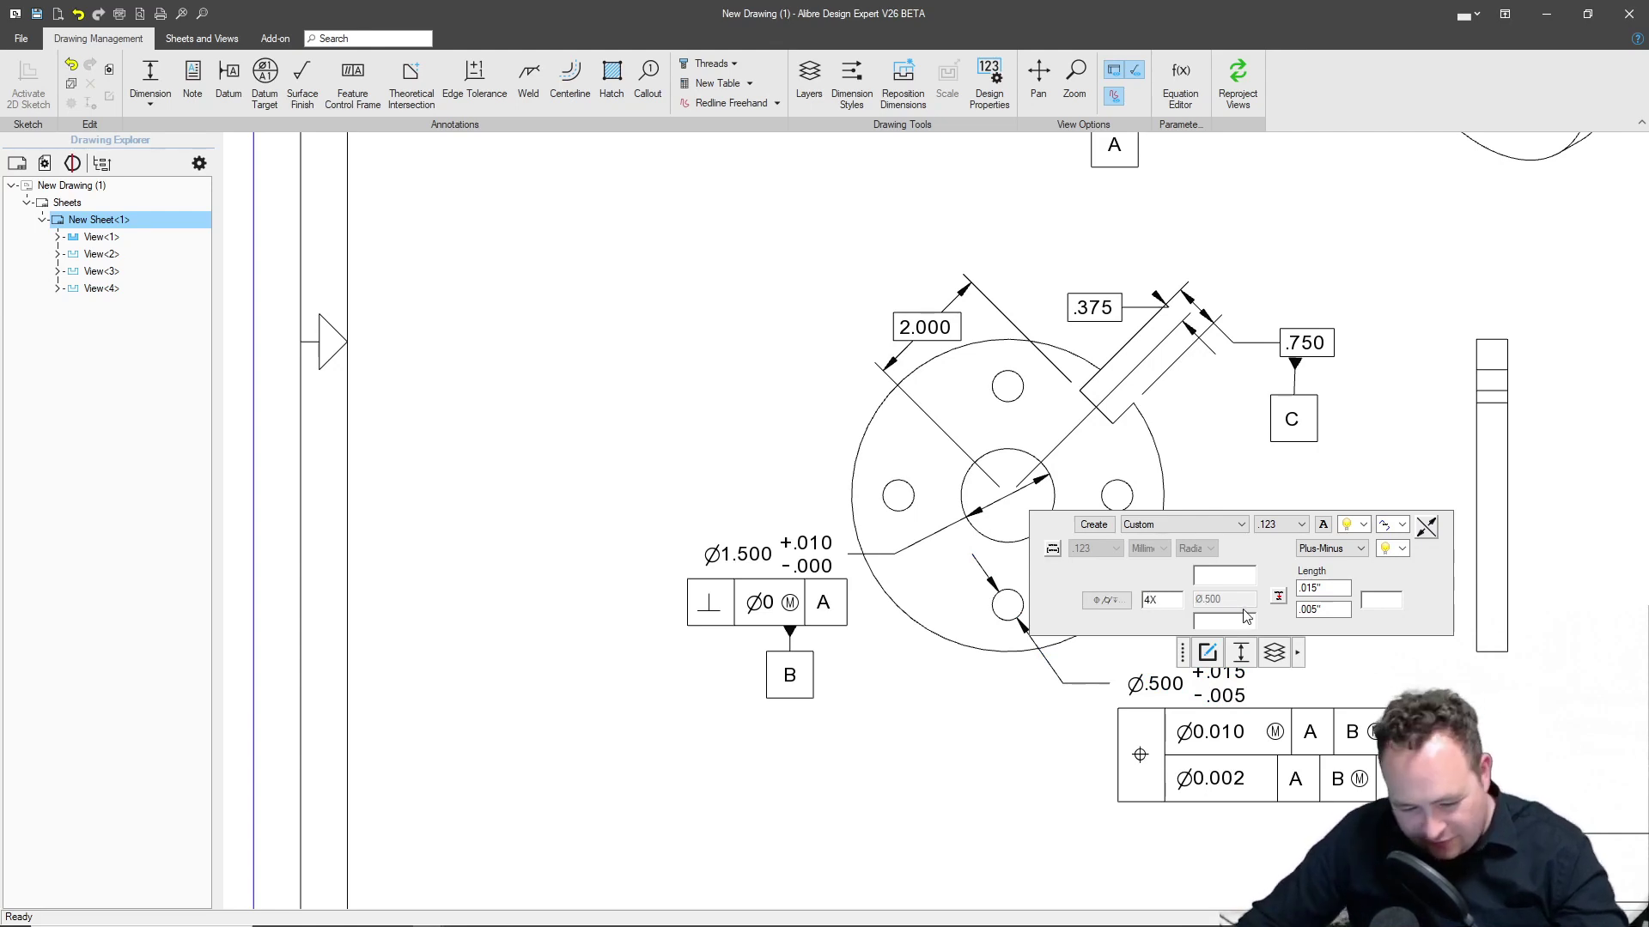
key("Return")
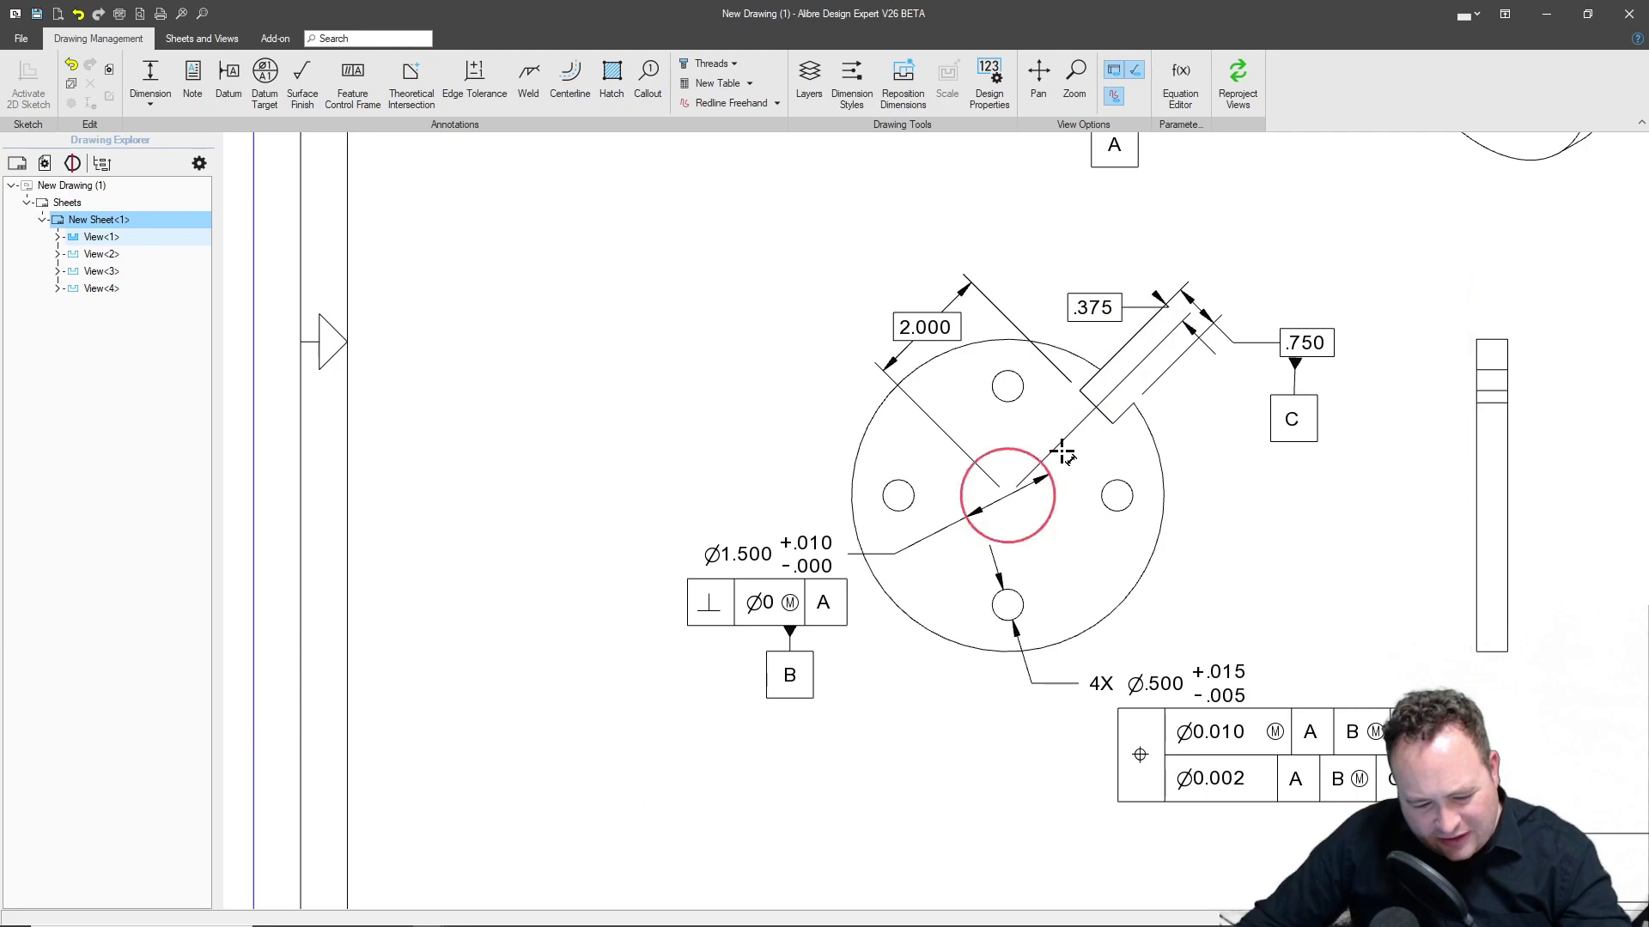
left_click(934, 452)
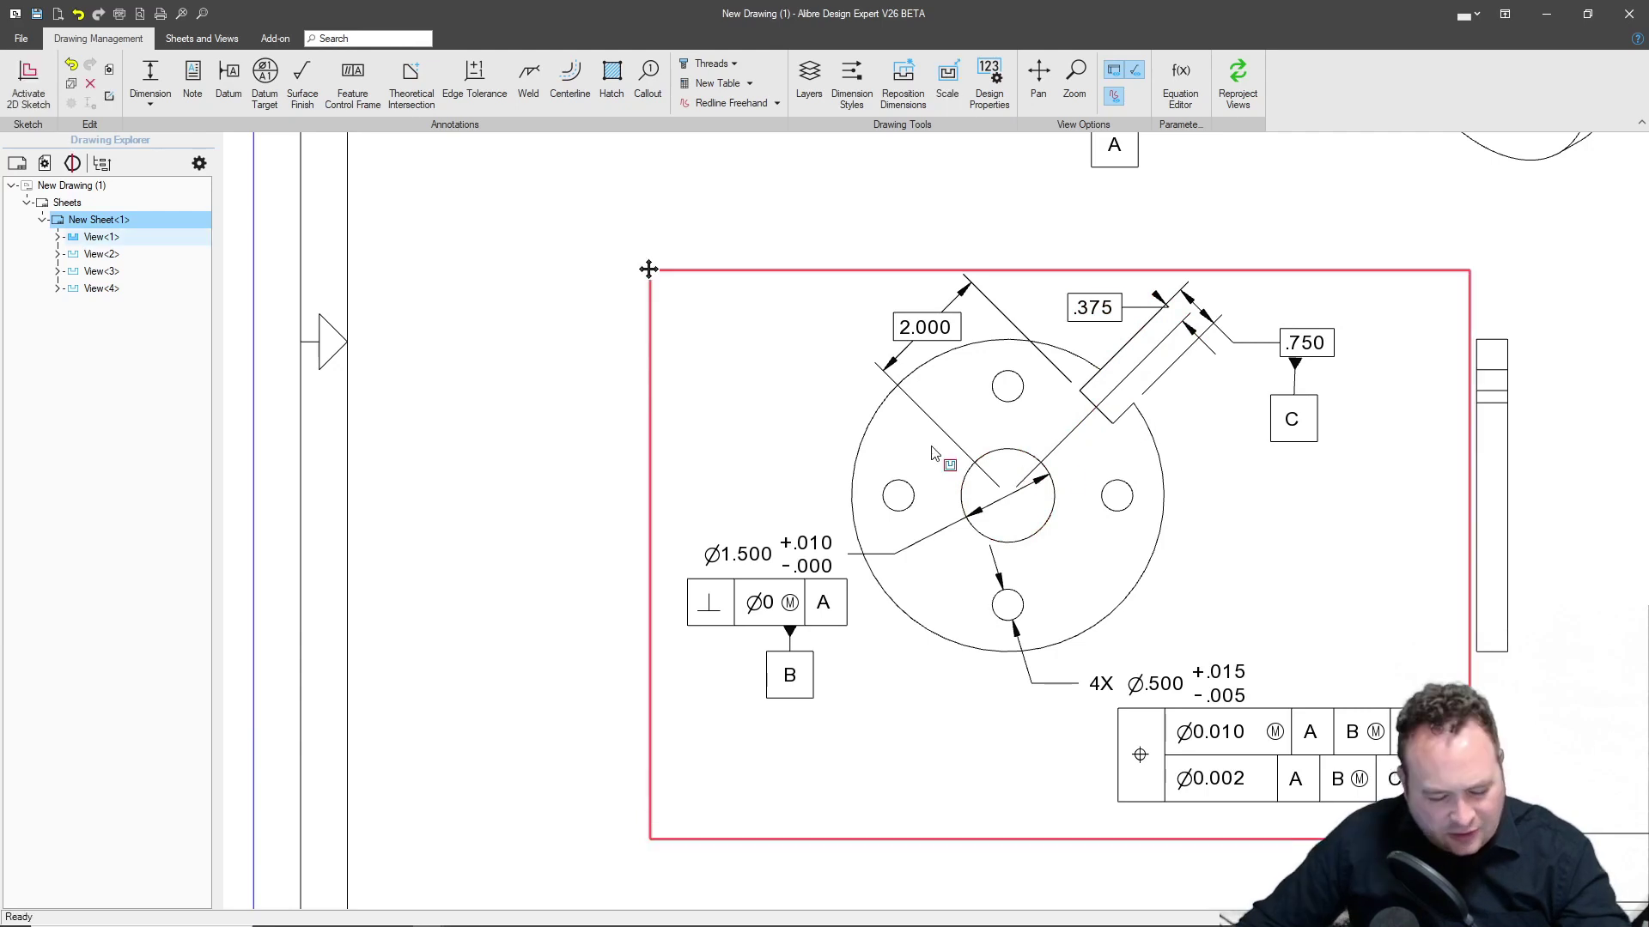
Add center marks to the central bore and the top, left and right holes.
right_click(1003, 455)
left_click(1052, 504)
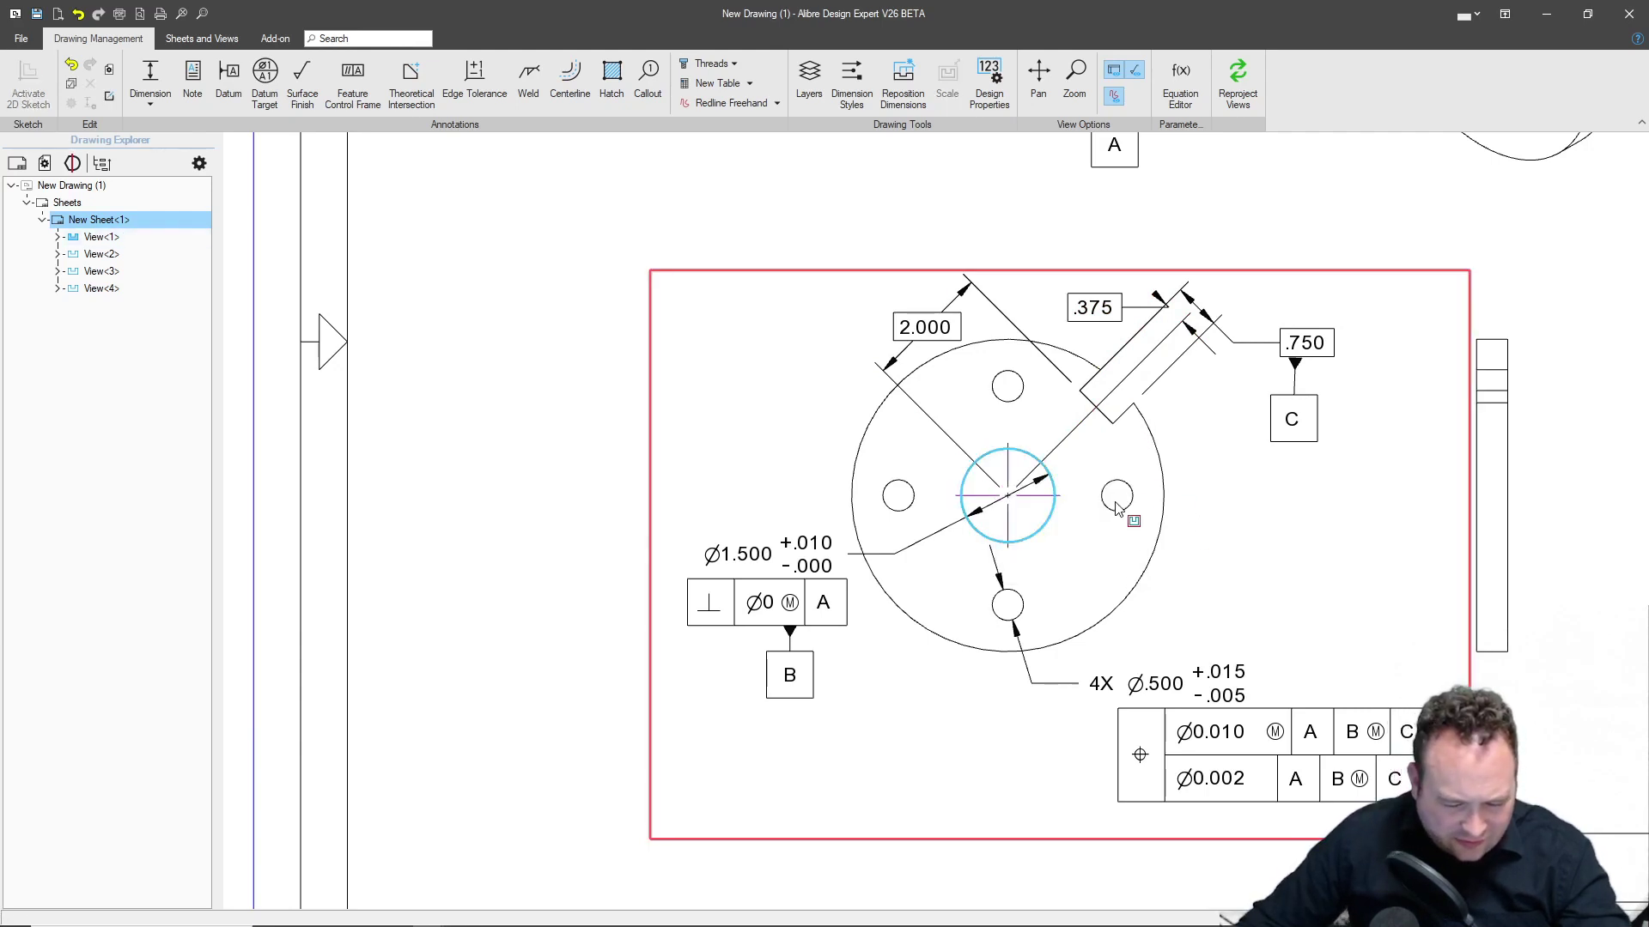
right_click(1007, 382)
left_click(1061, 437)
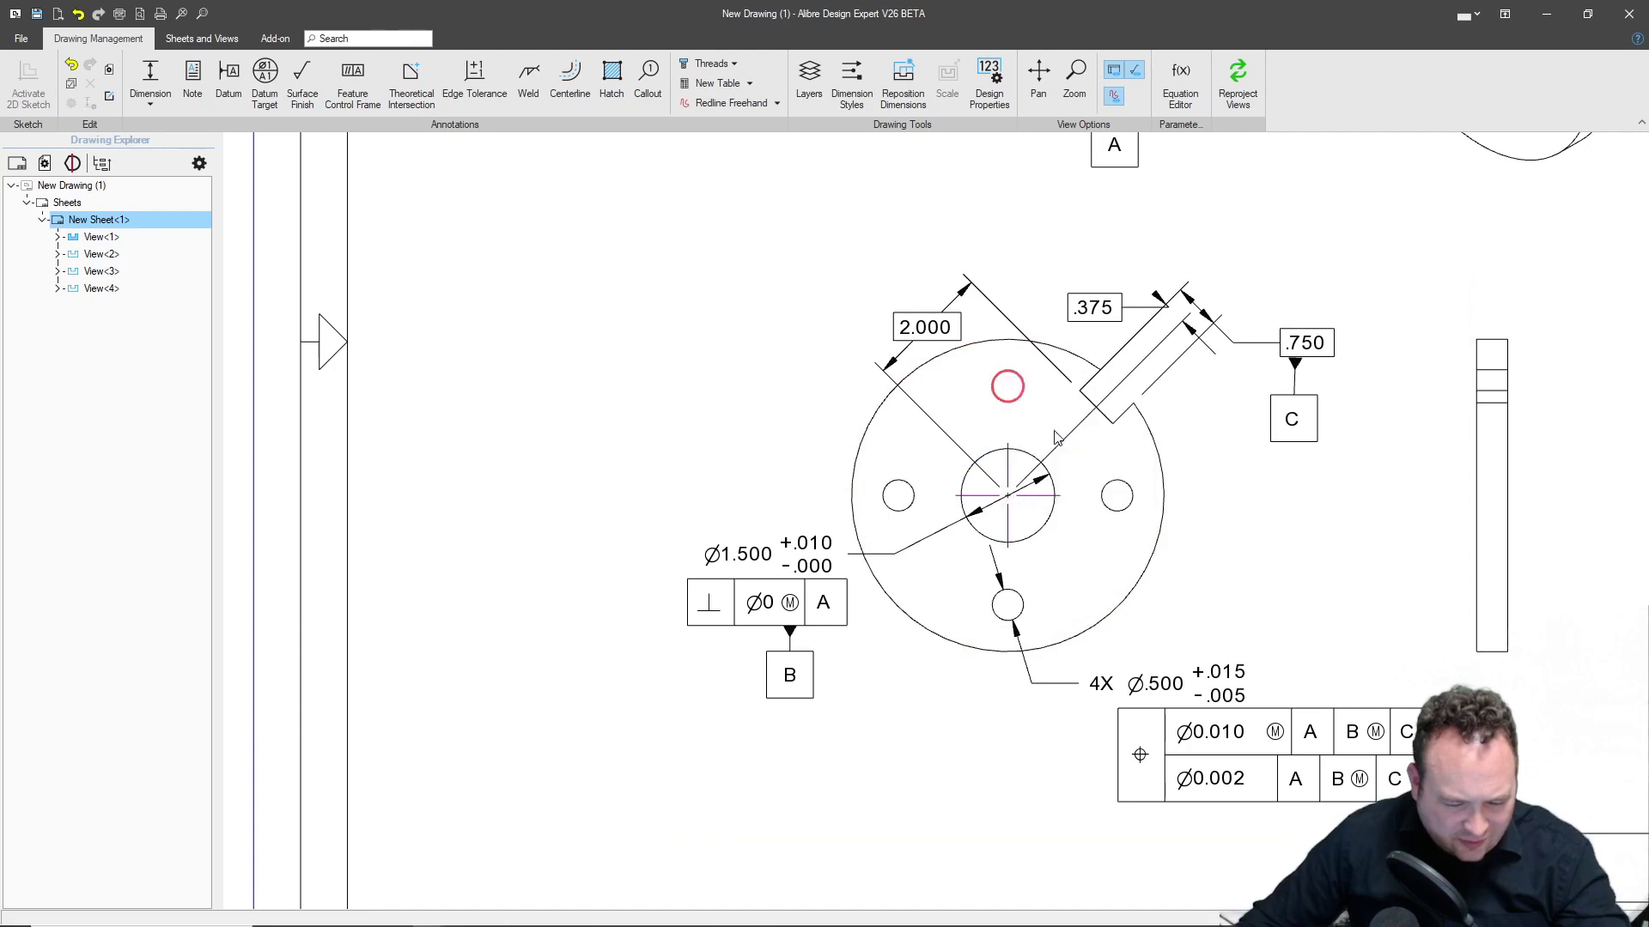
right_click(921, 498)
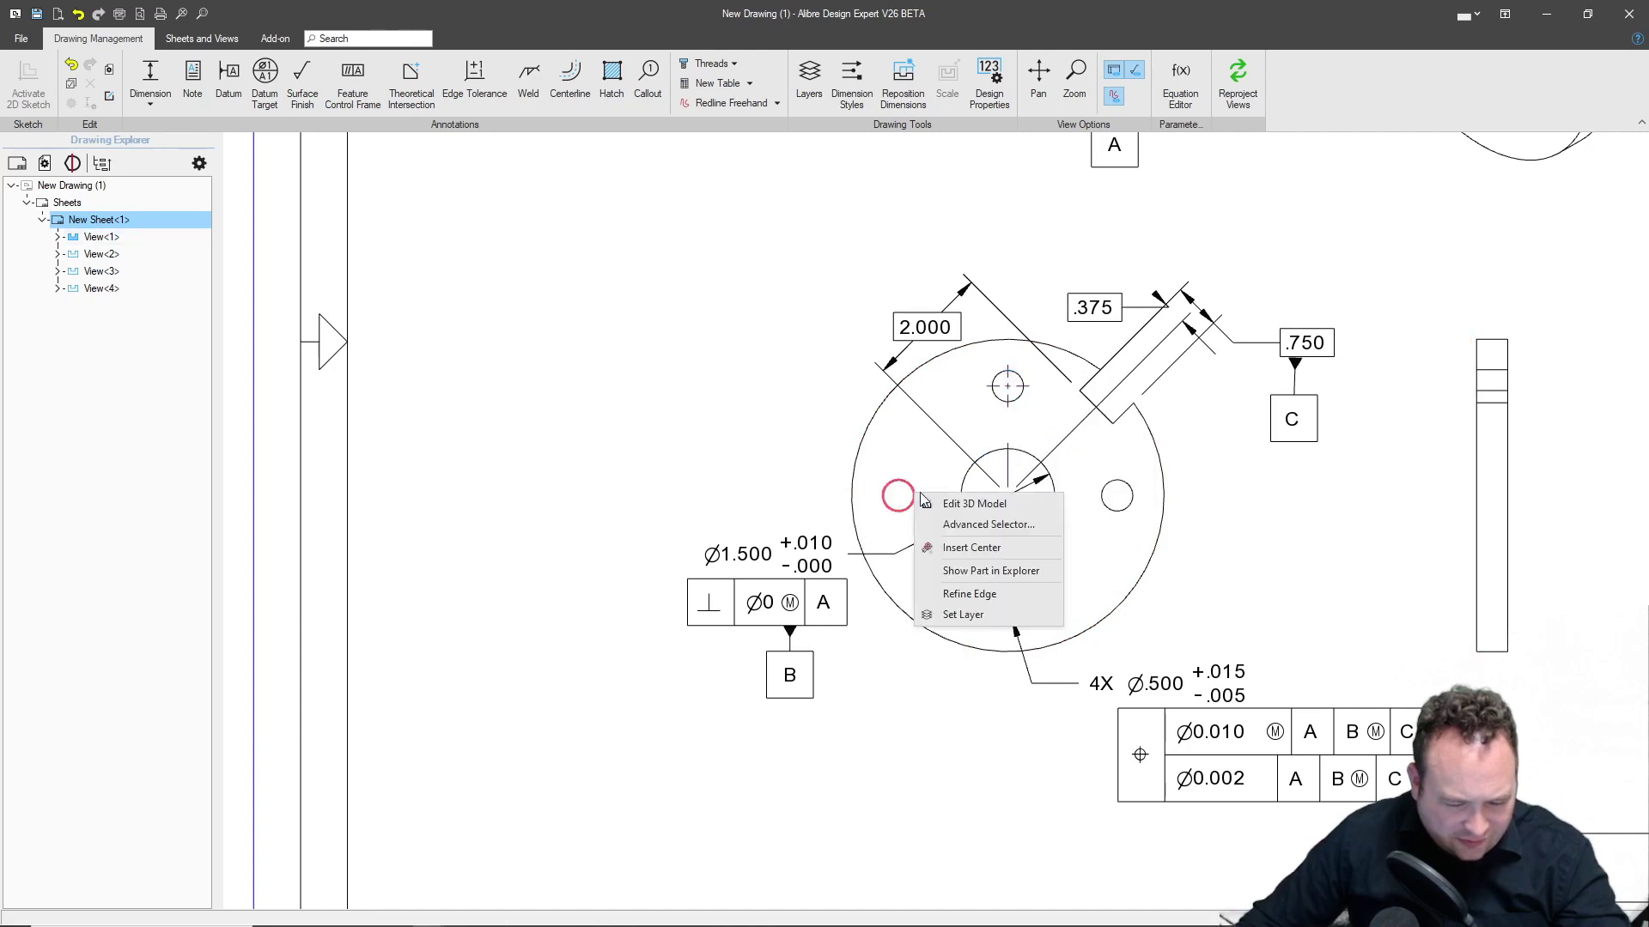
left_click(976, 556)
right_click(1112, 499)
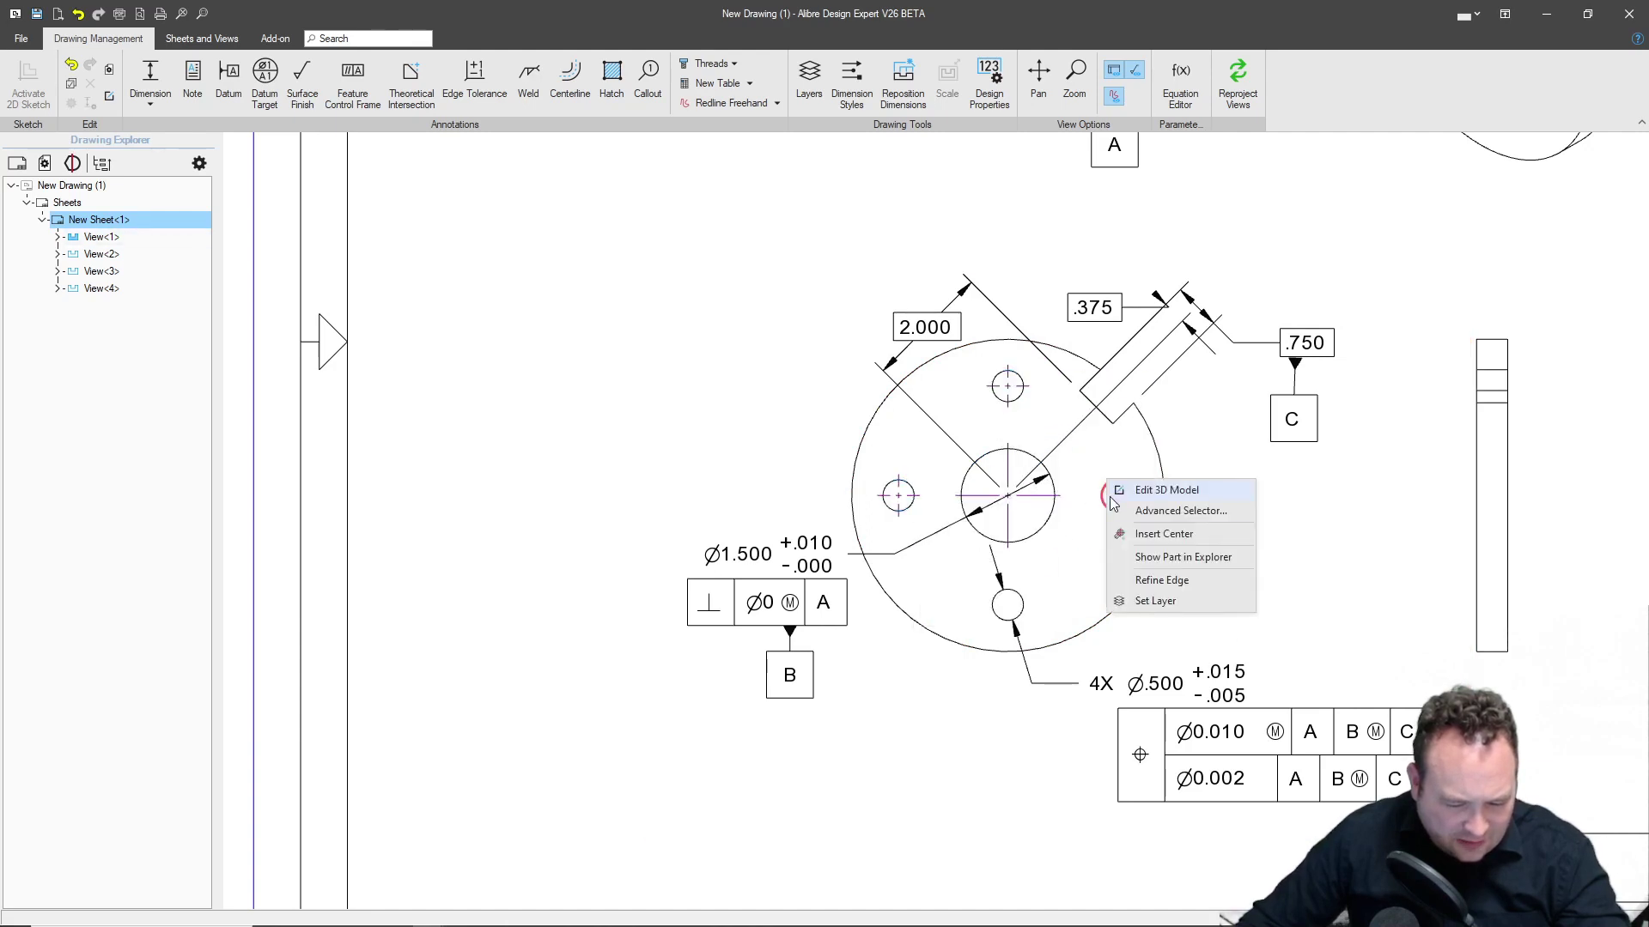
left_click(1131, 539)
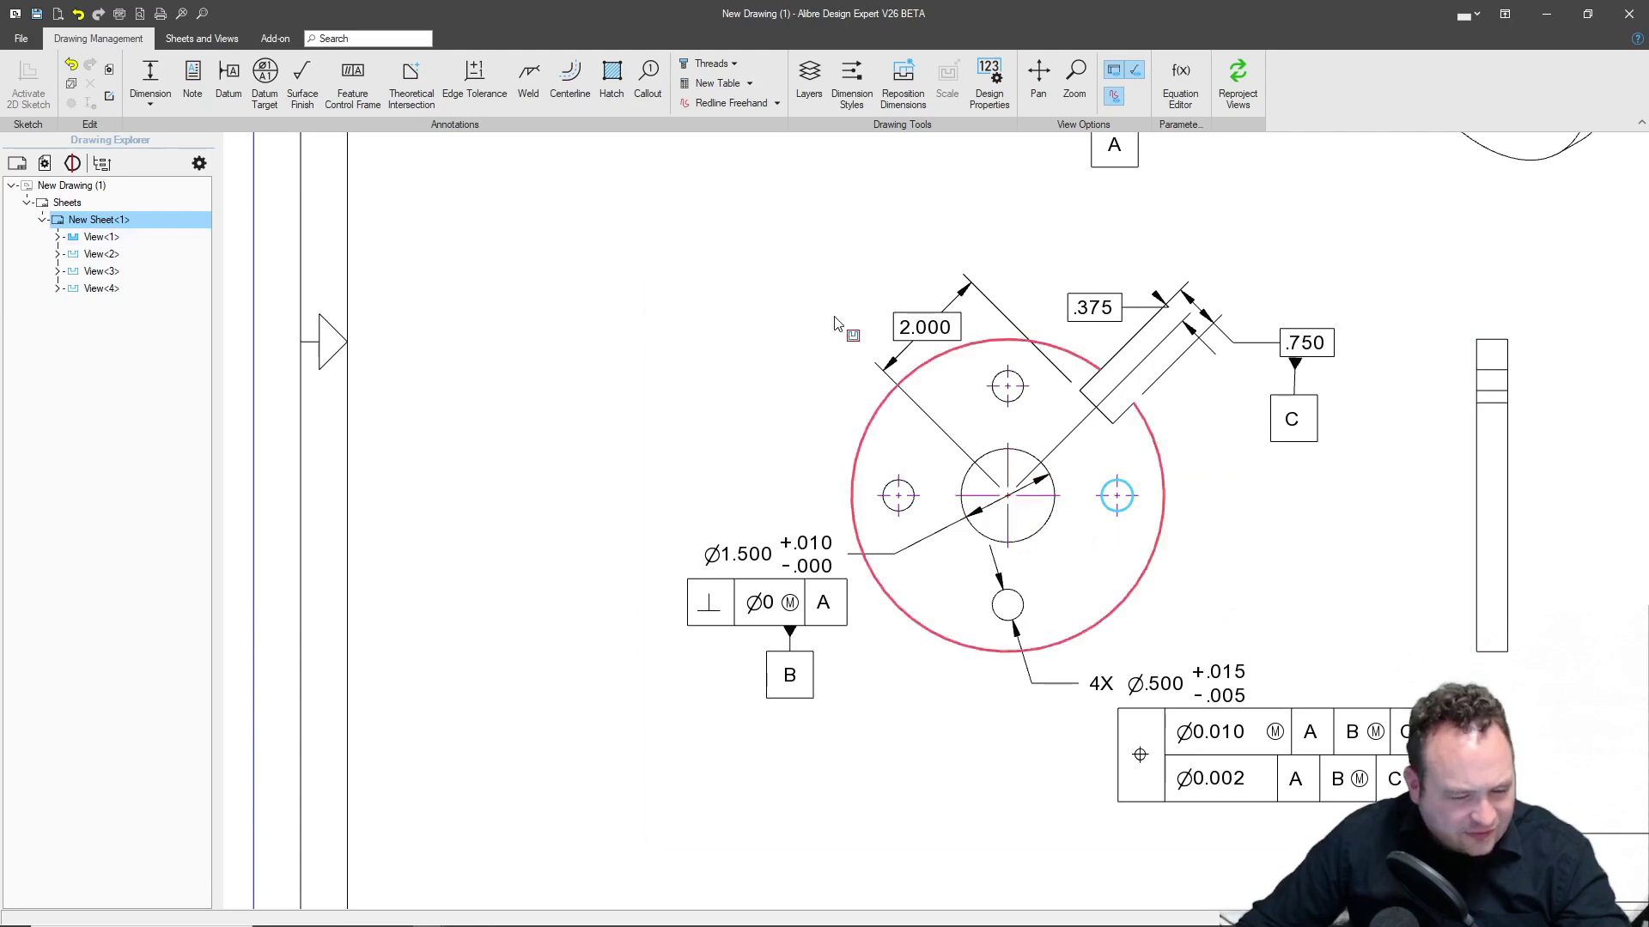
Dimension the slot at 45.000° from the vertical centreline as a basic angle.
left_click(151, 81)
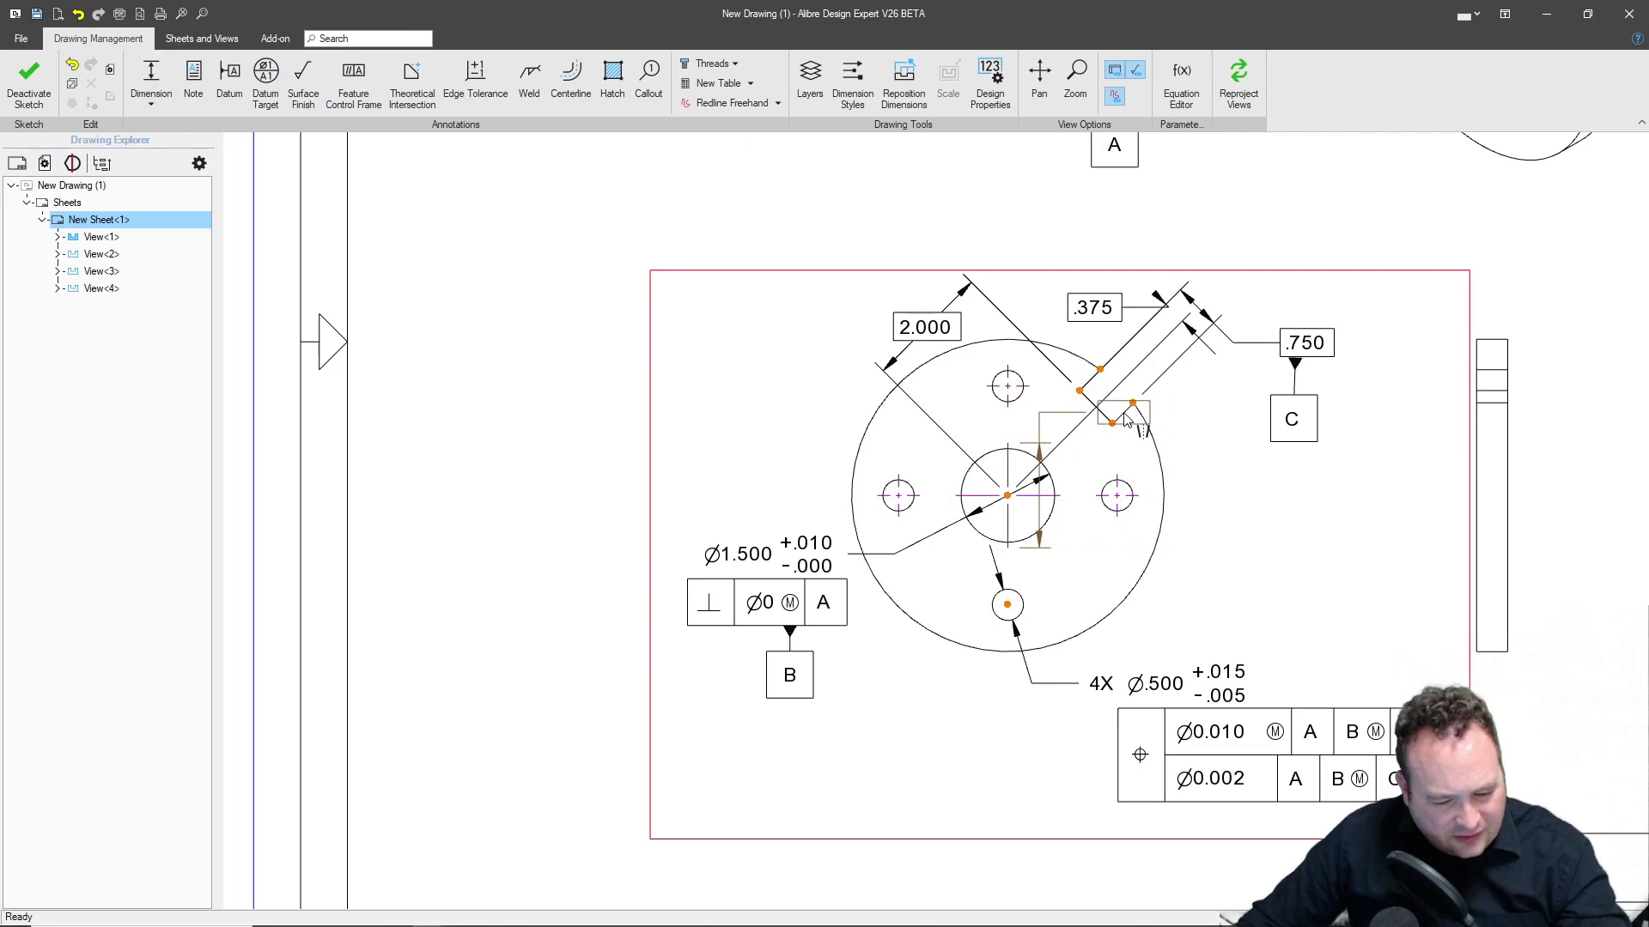
left_click(1121, 414)
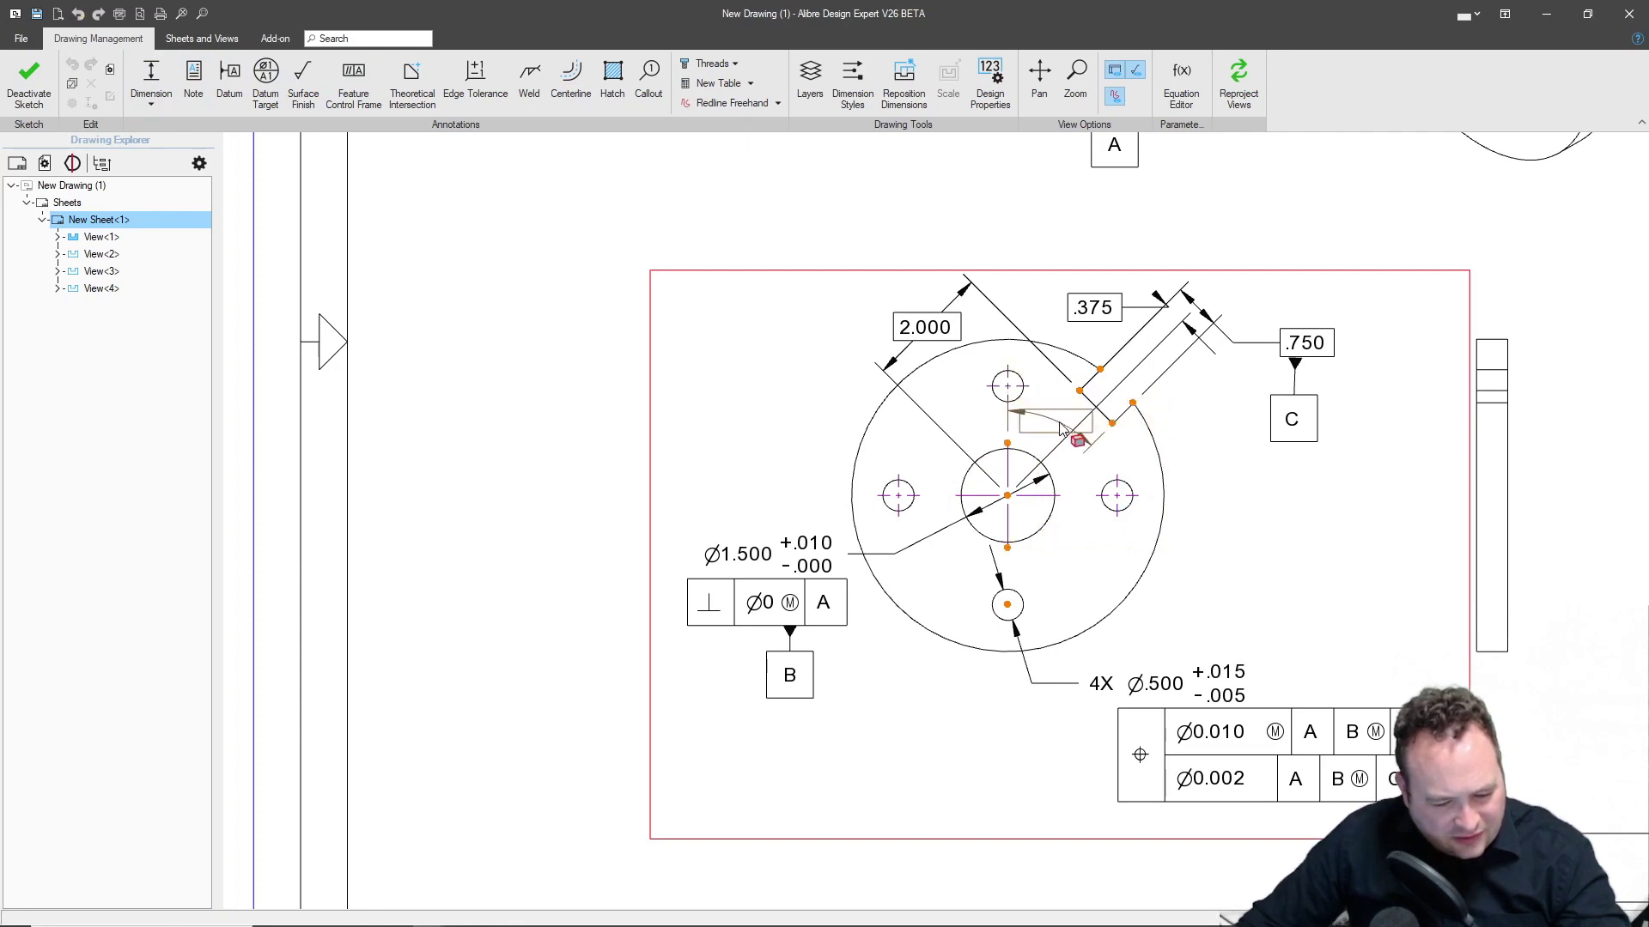
left_click(1161, 302)
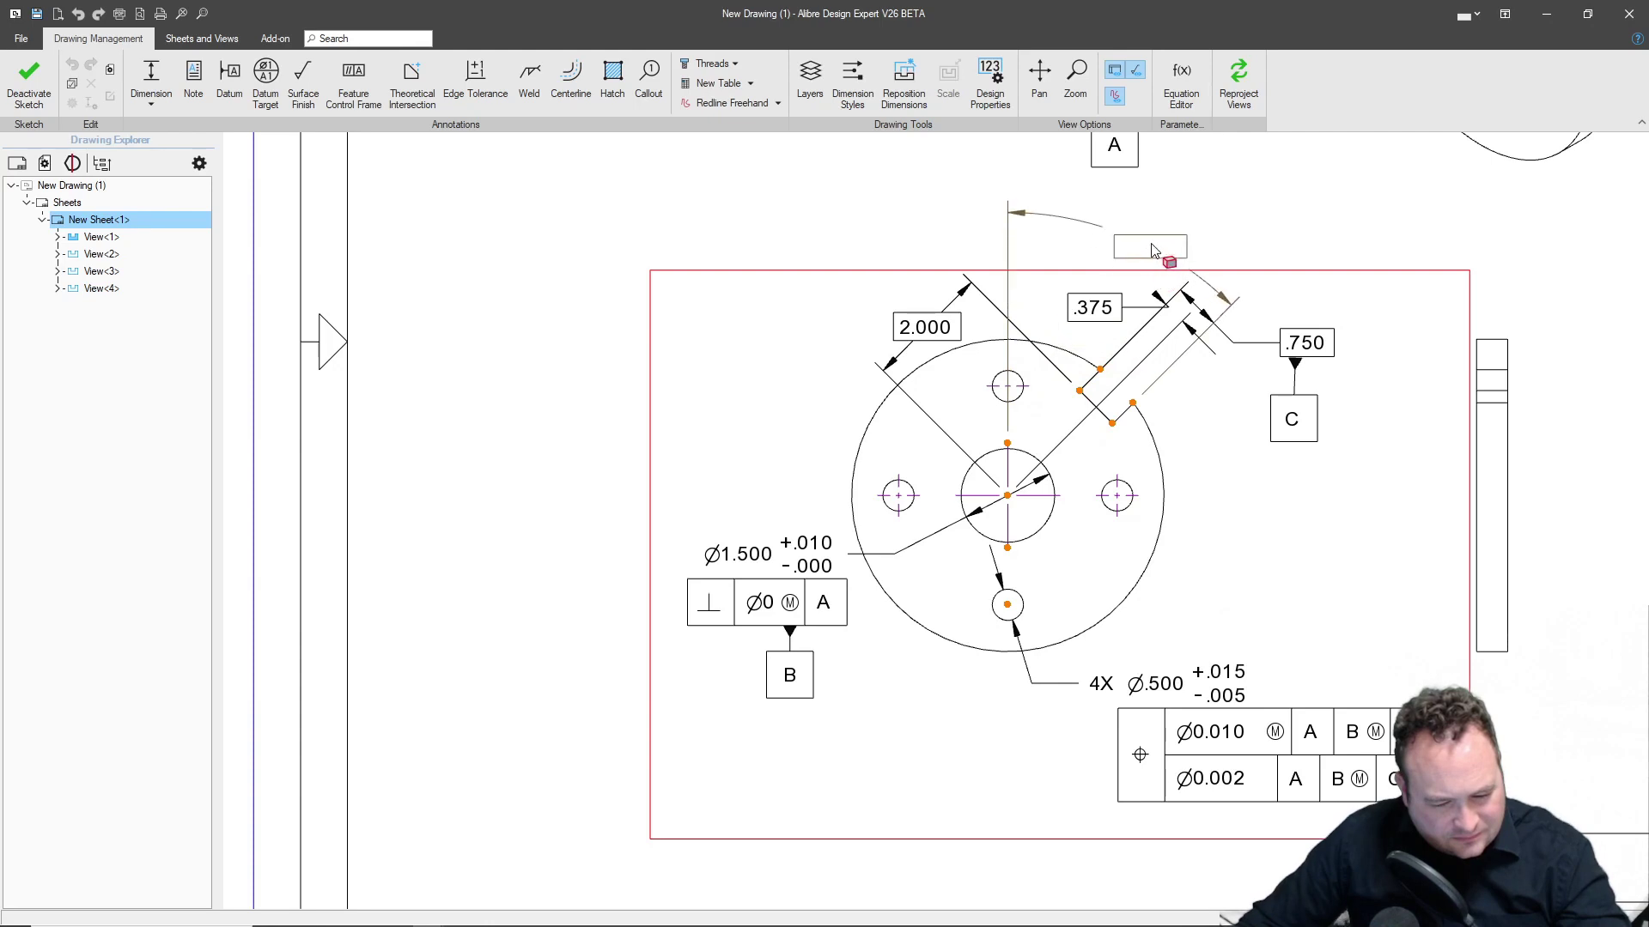
left_click(1148, 244)
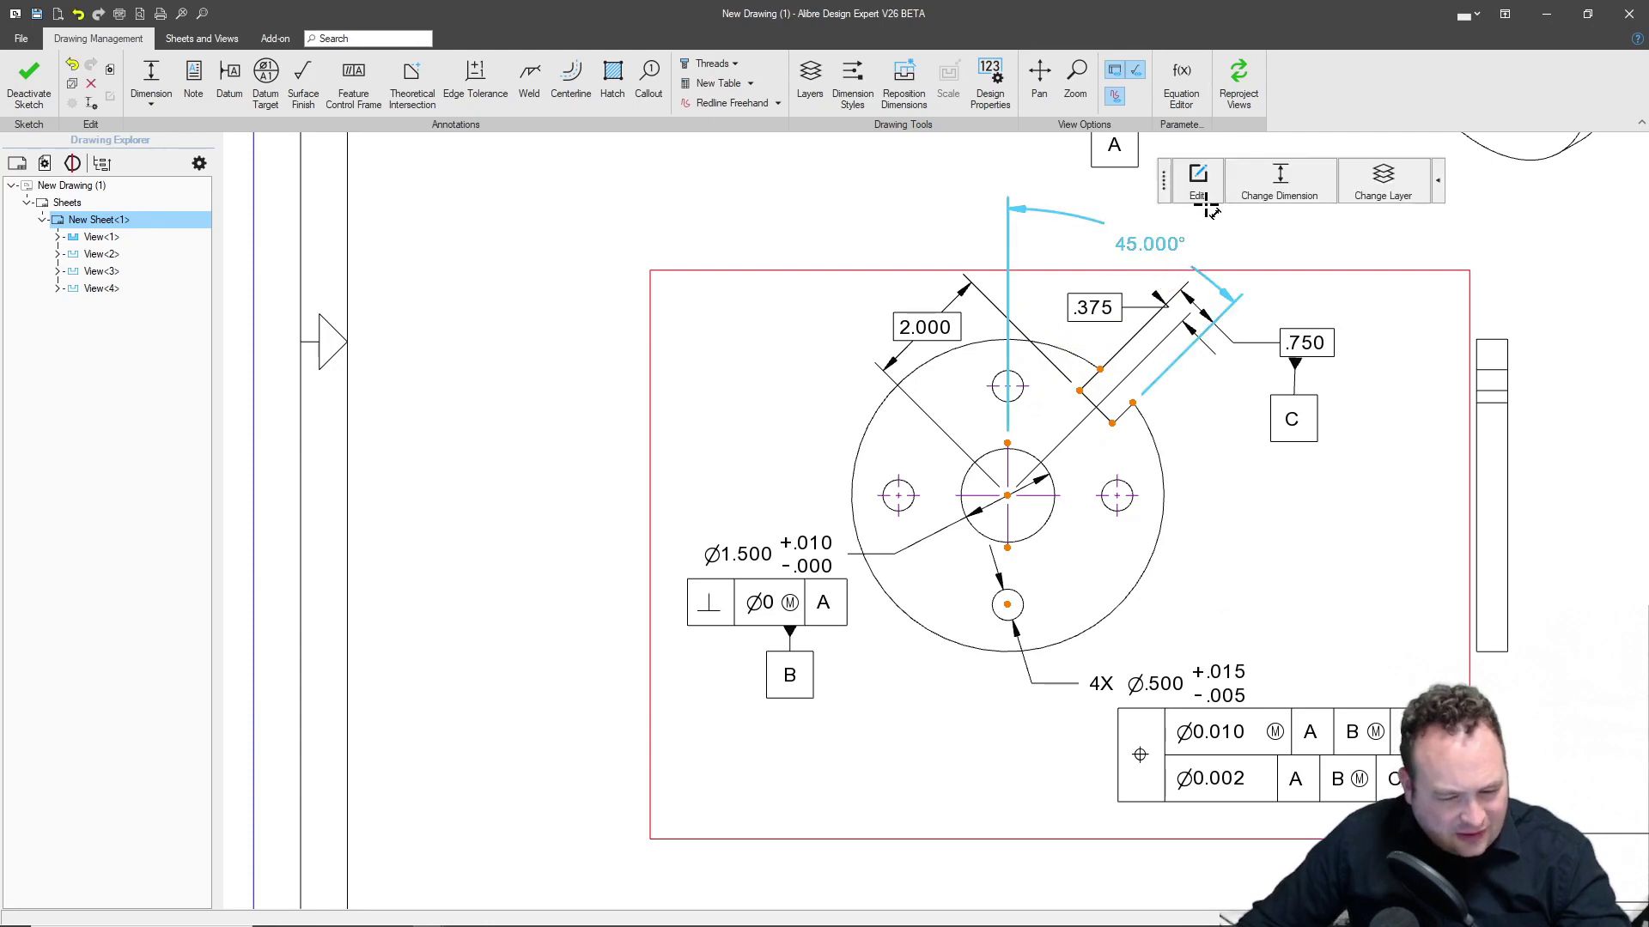
left_click(1196, 174)
left_click(1370, 175)
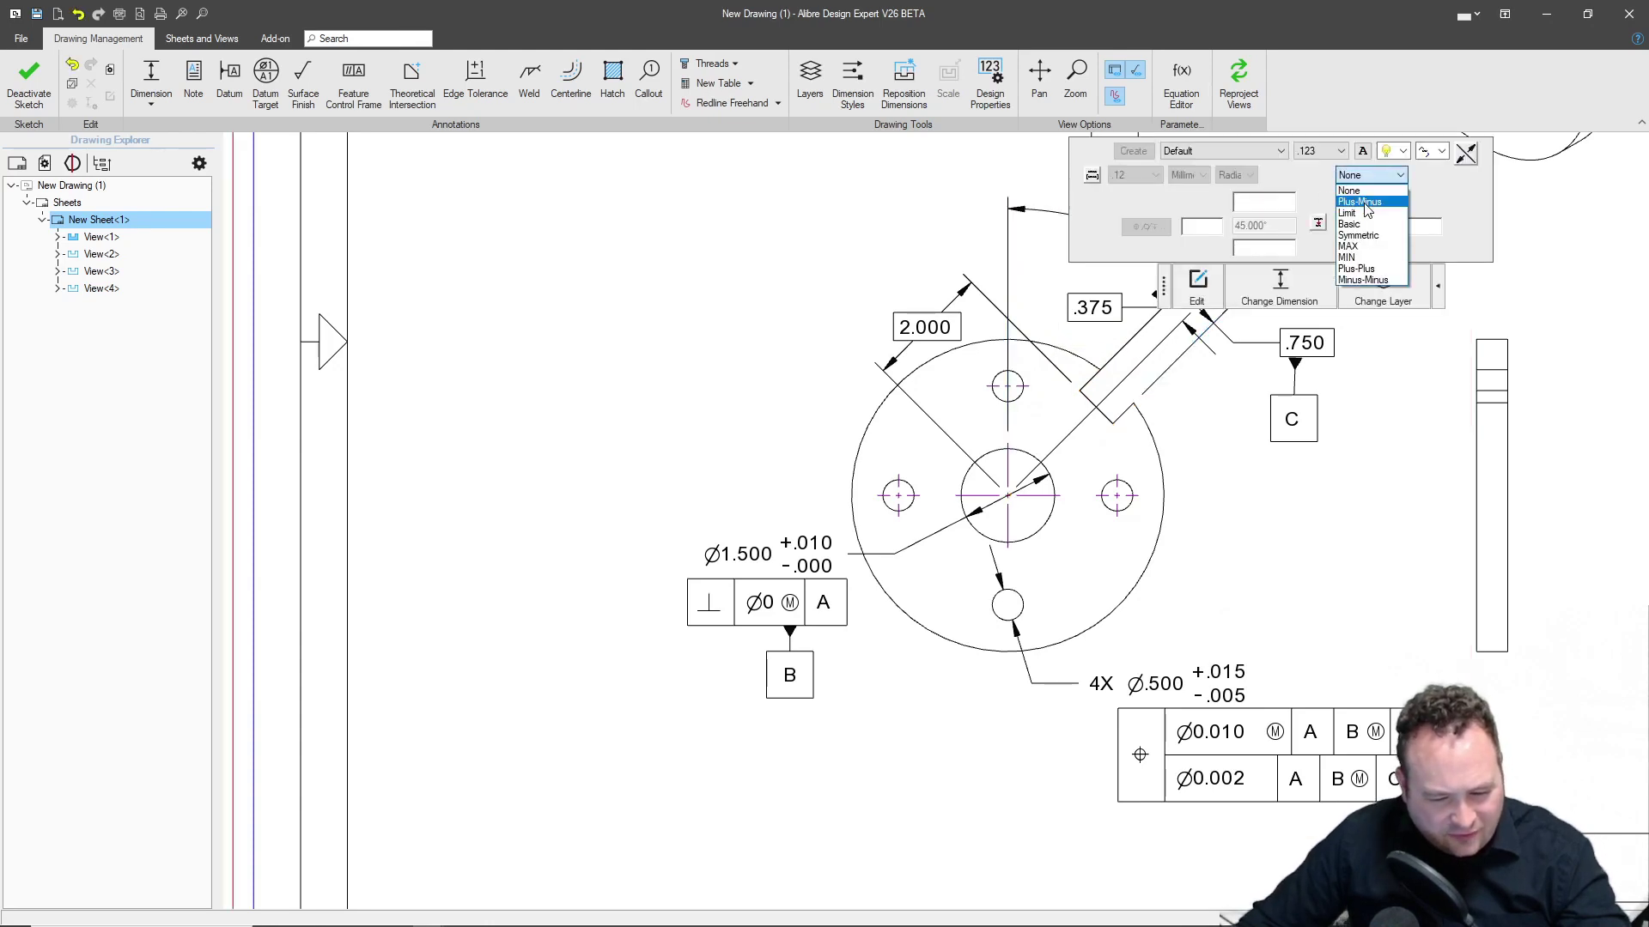
left_click(1365, 225)
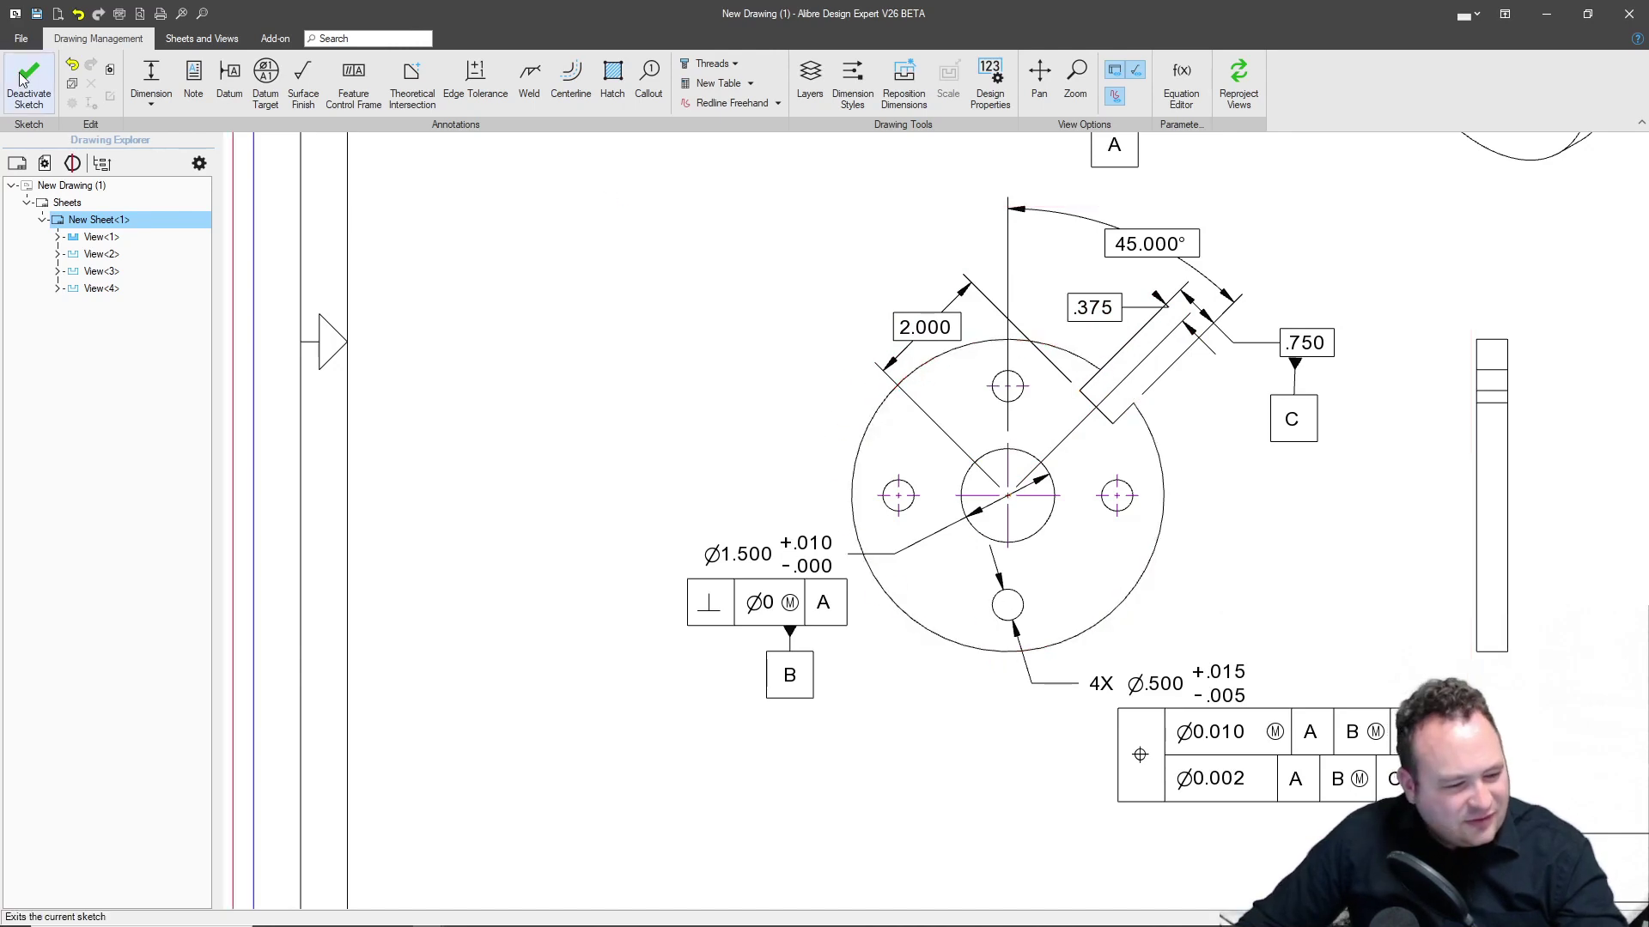
Add an R2.500 radius dimension to the outer circle and set its tolerance type to Basic.
left_click(1165, 534)
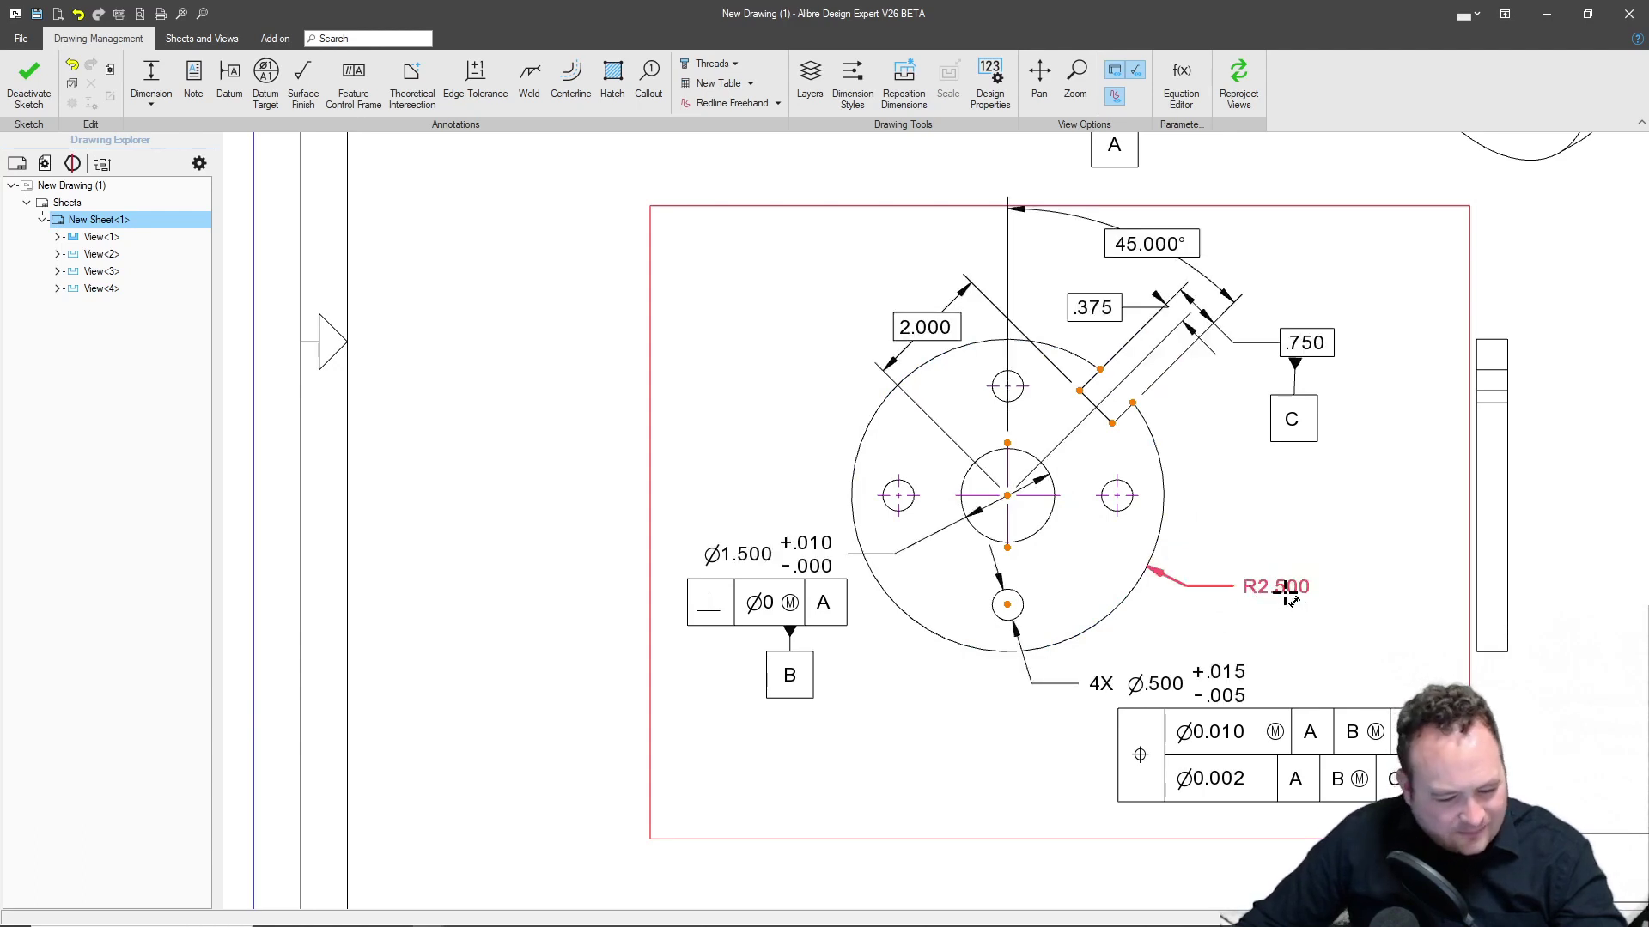
left_click(1286, 598)
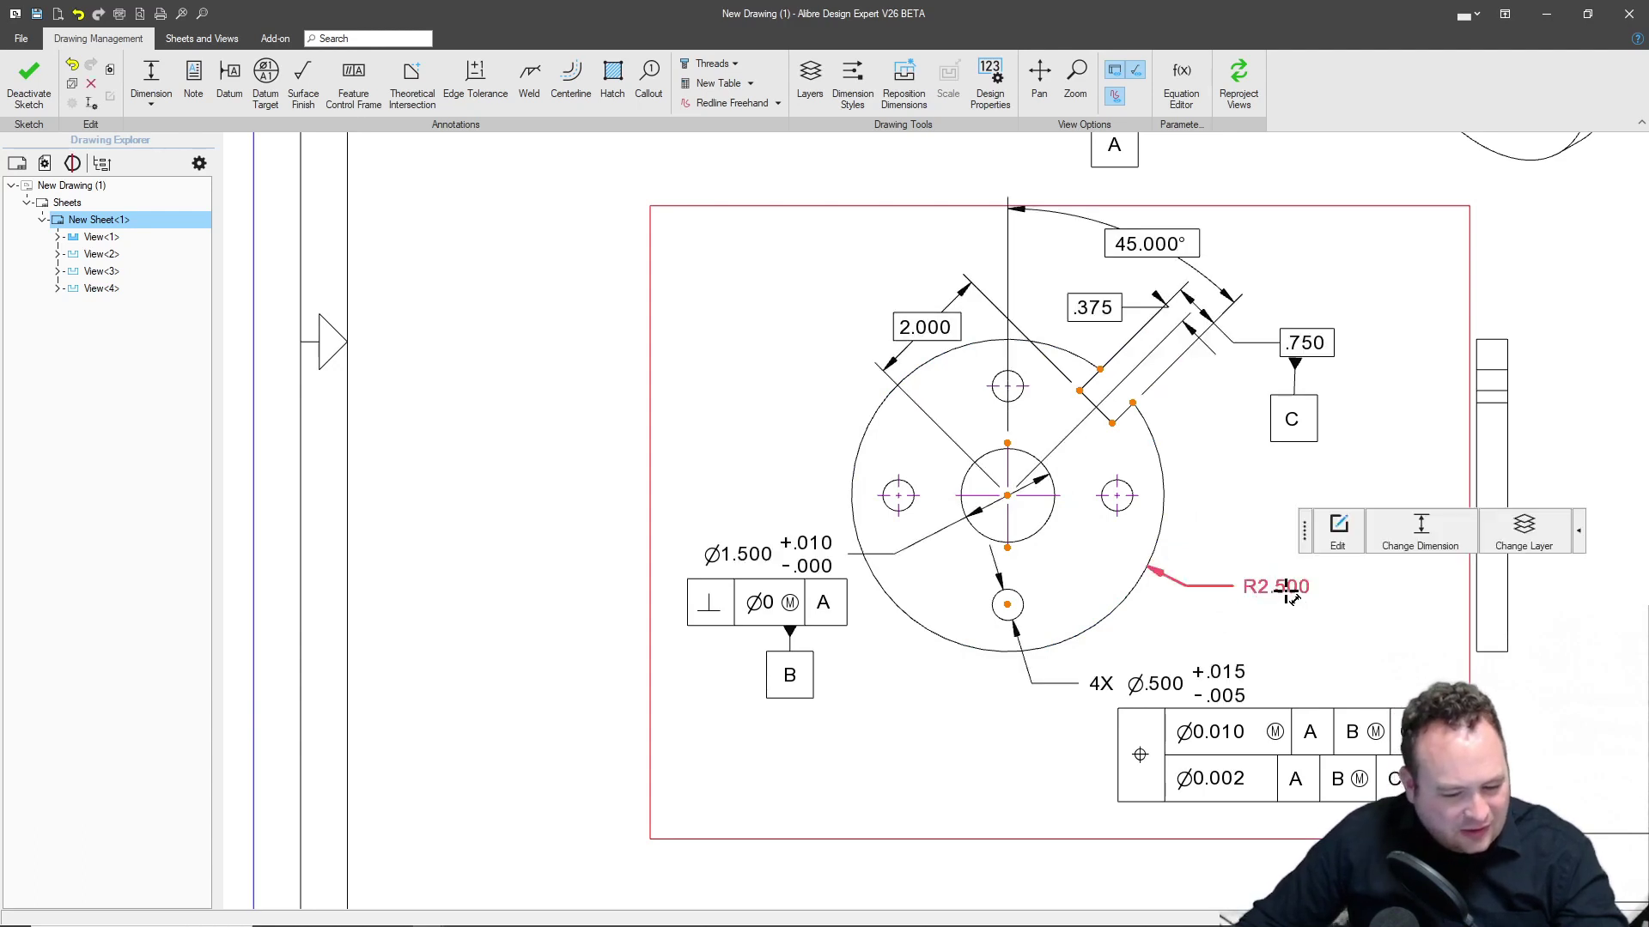
left_click(1421, 531)
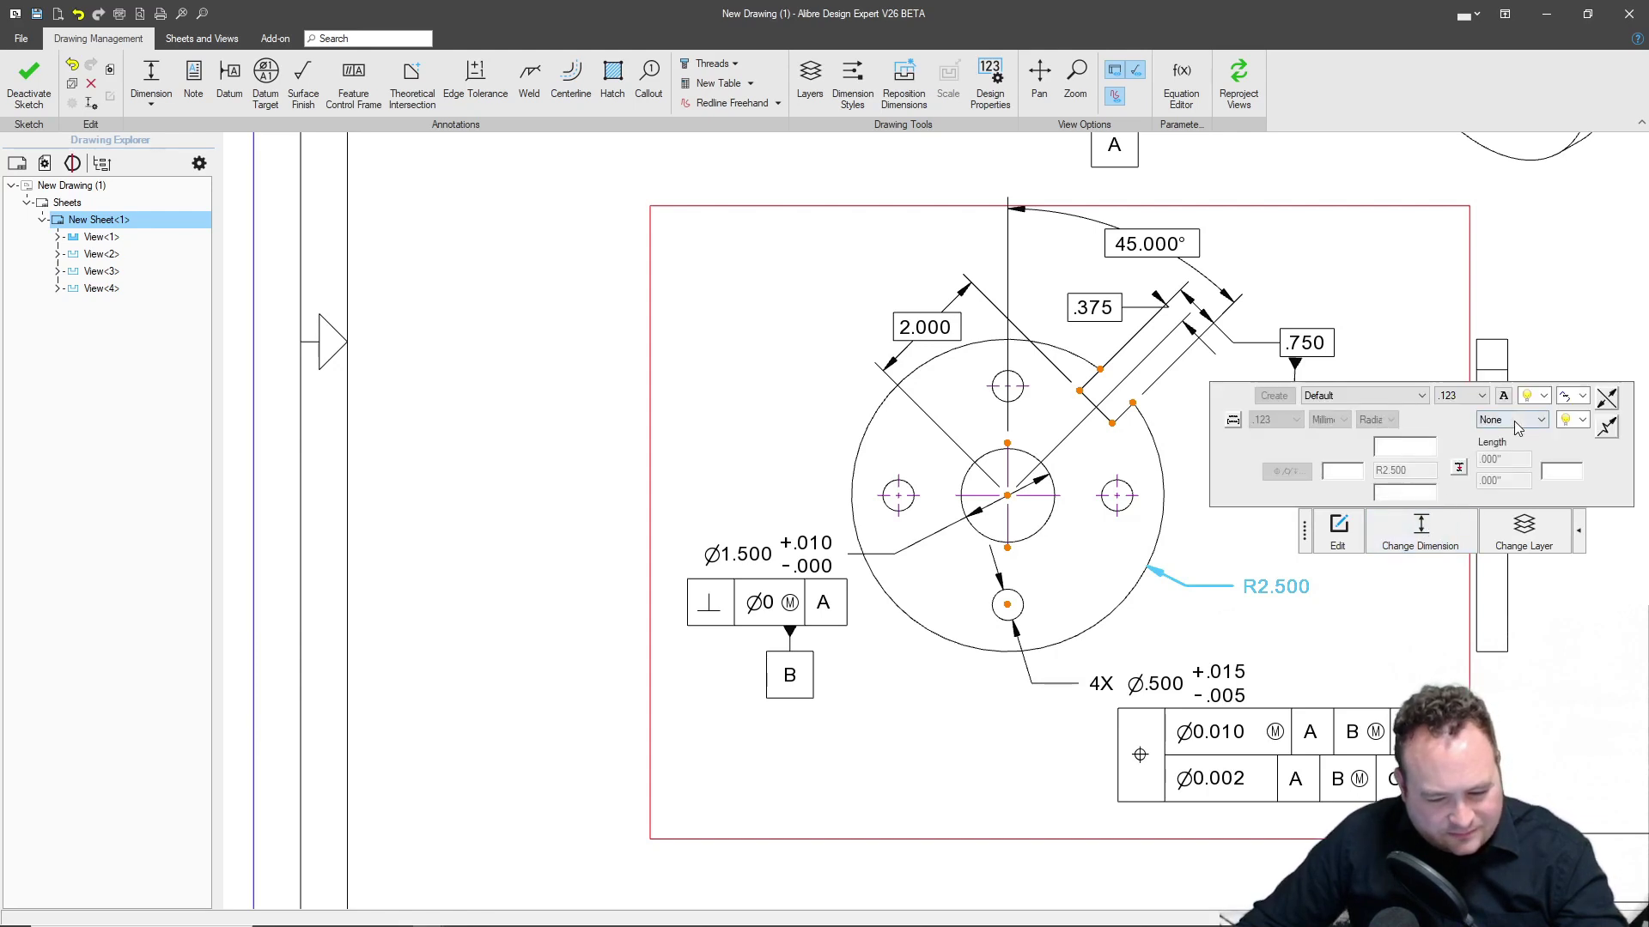
left_click(1517, 419)
left_click(1511, 442)
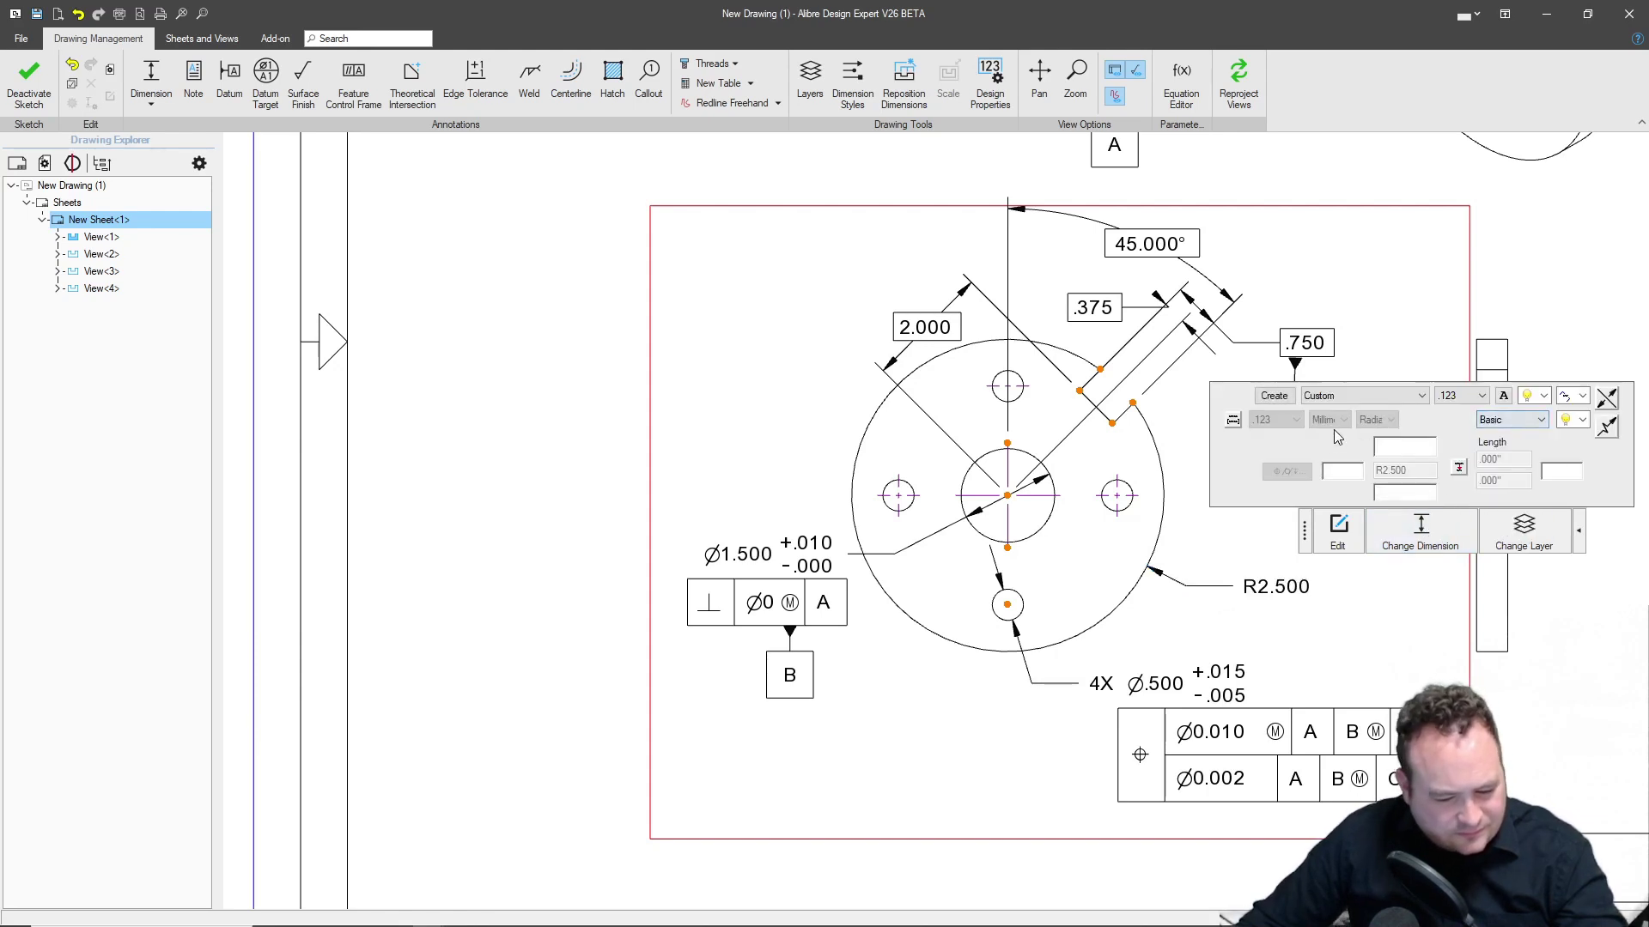
left_click(1345, 614)
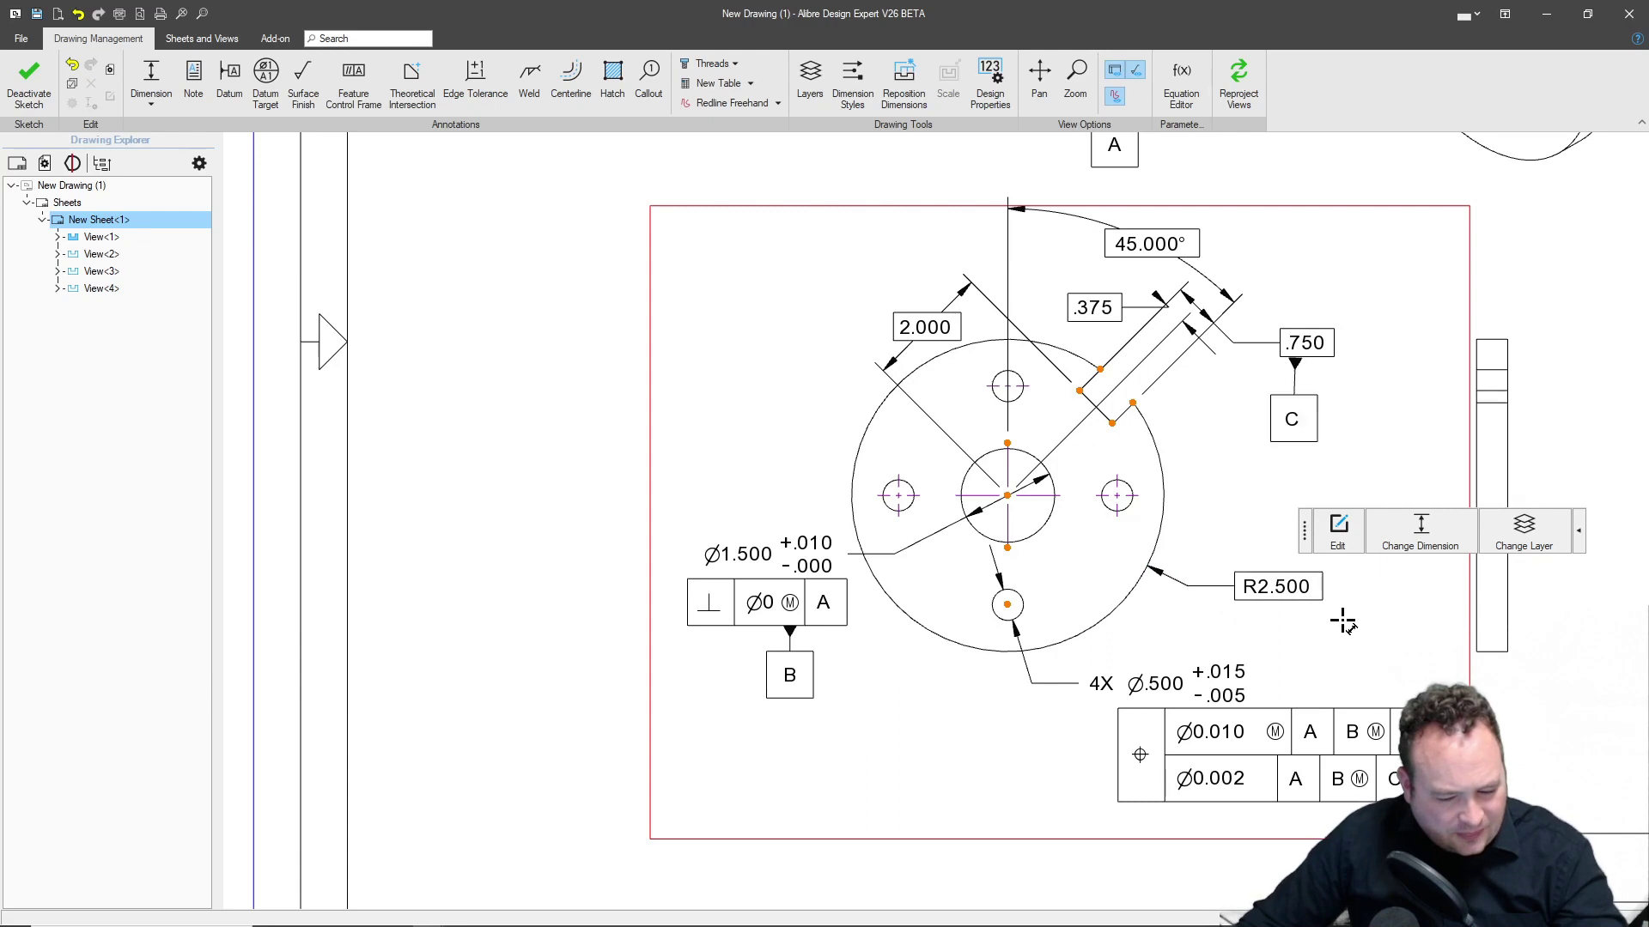
Set up a Profile of Surface frame with 0.1 tolerance and datums A, B Ⓜ, C.
left_click(353, 82)
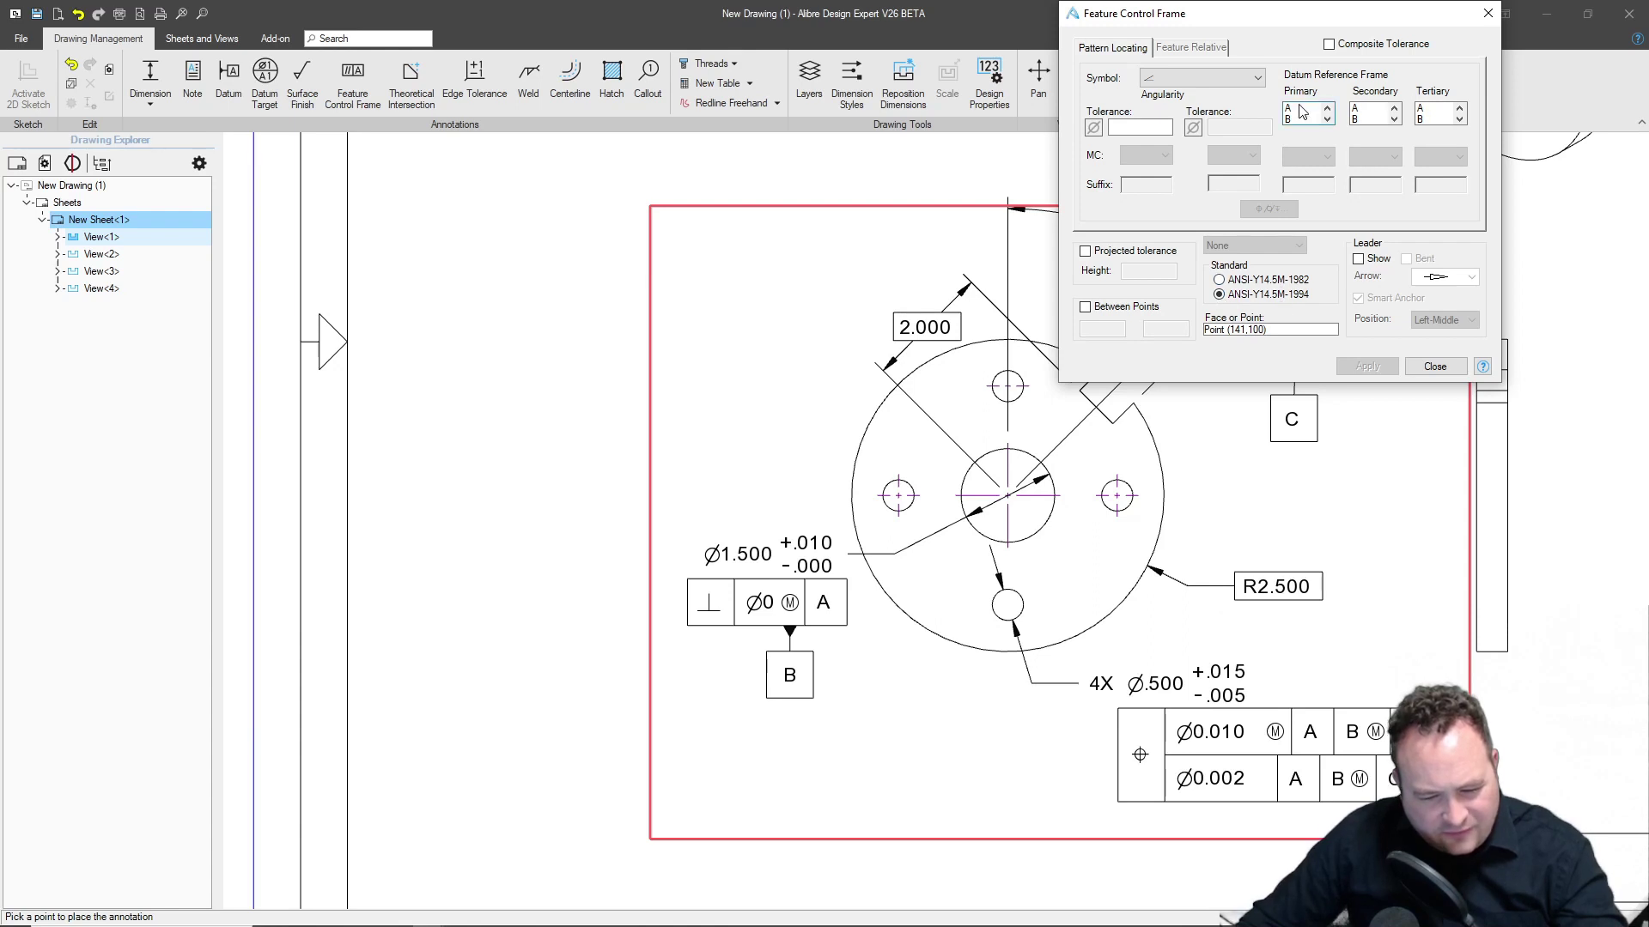
left_click(1300, 108)
left_click(1372, 119)
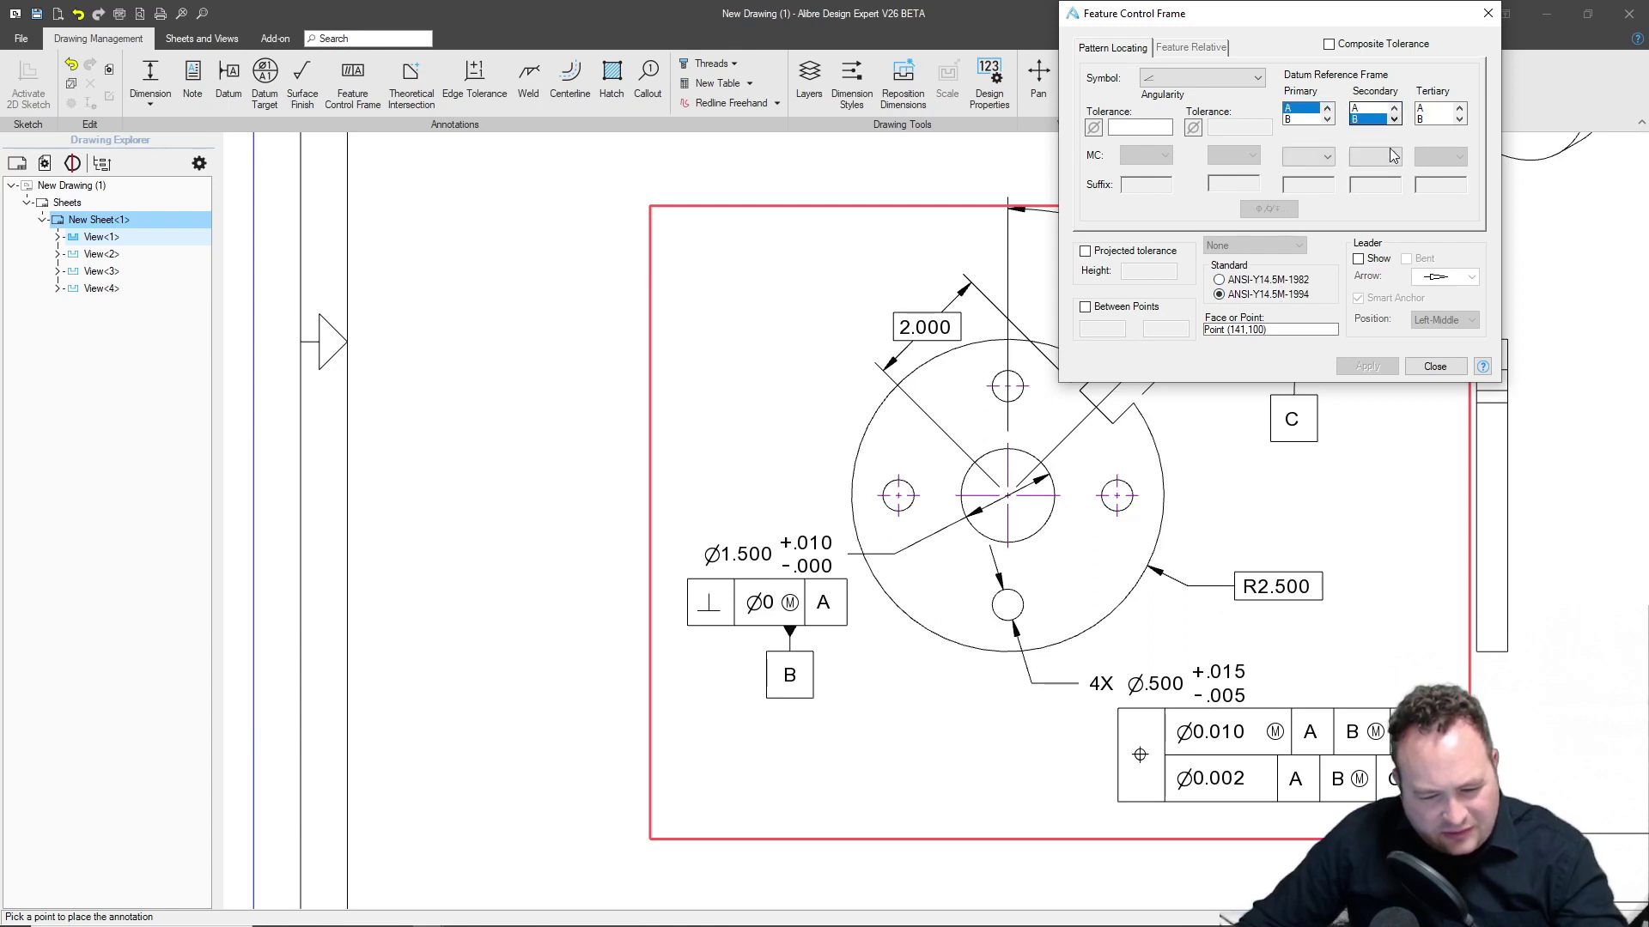
left_click(1382, 155)
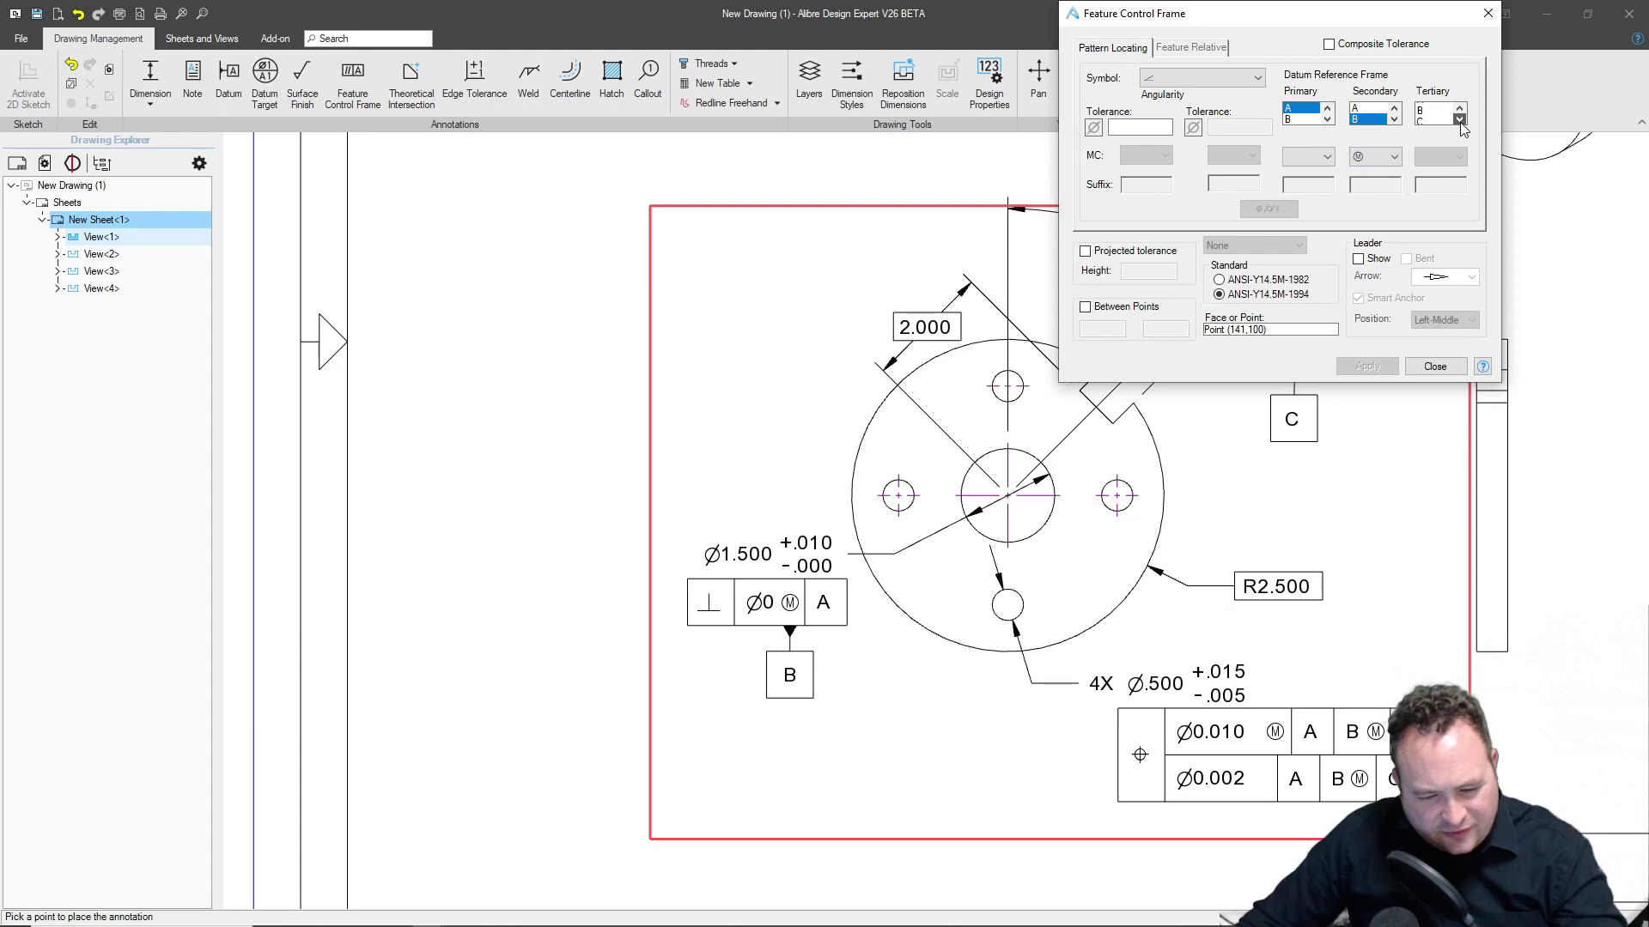
left_click(1202, 78)
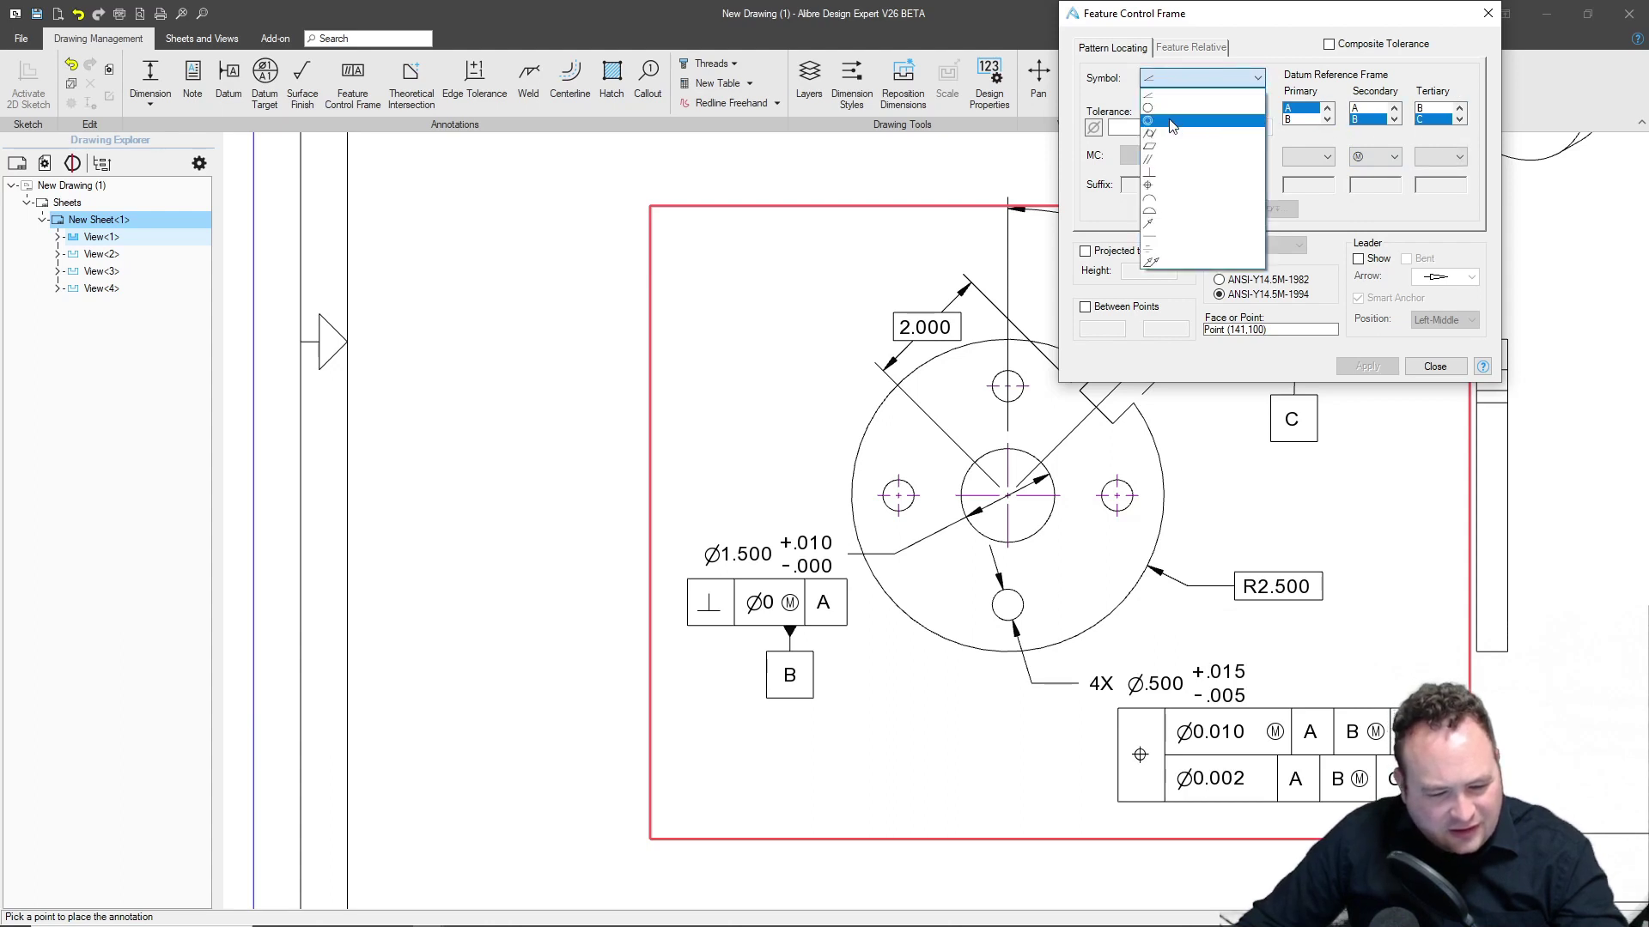
left_click(1168, 210)
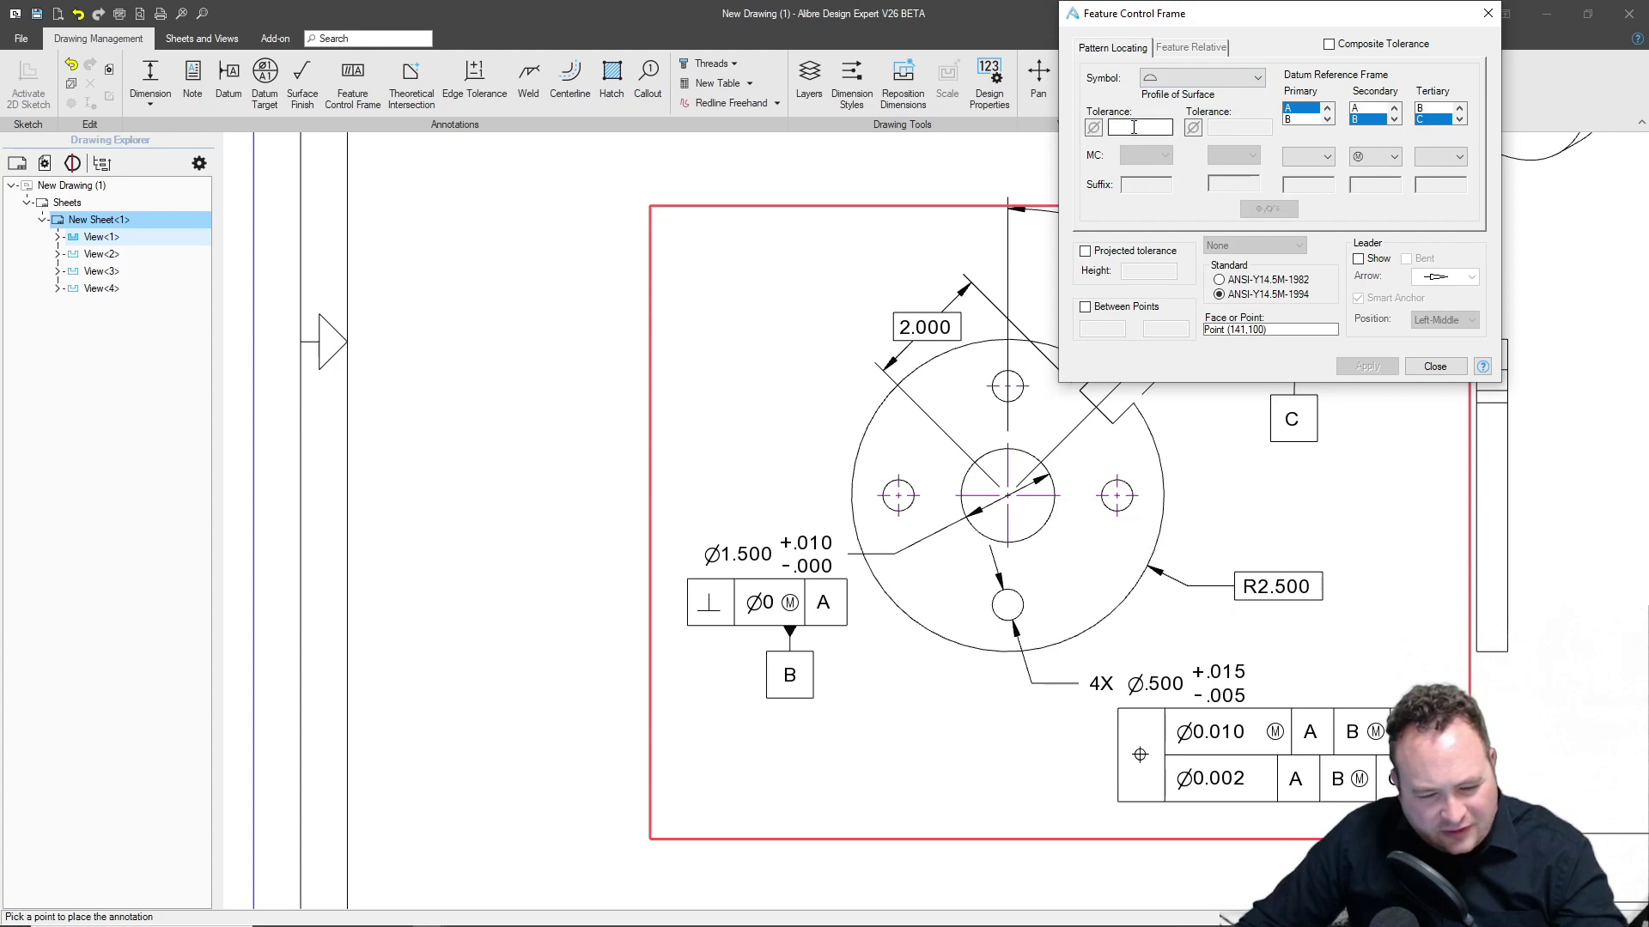
type("0")
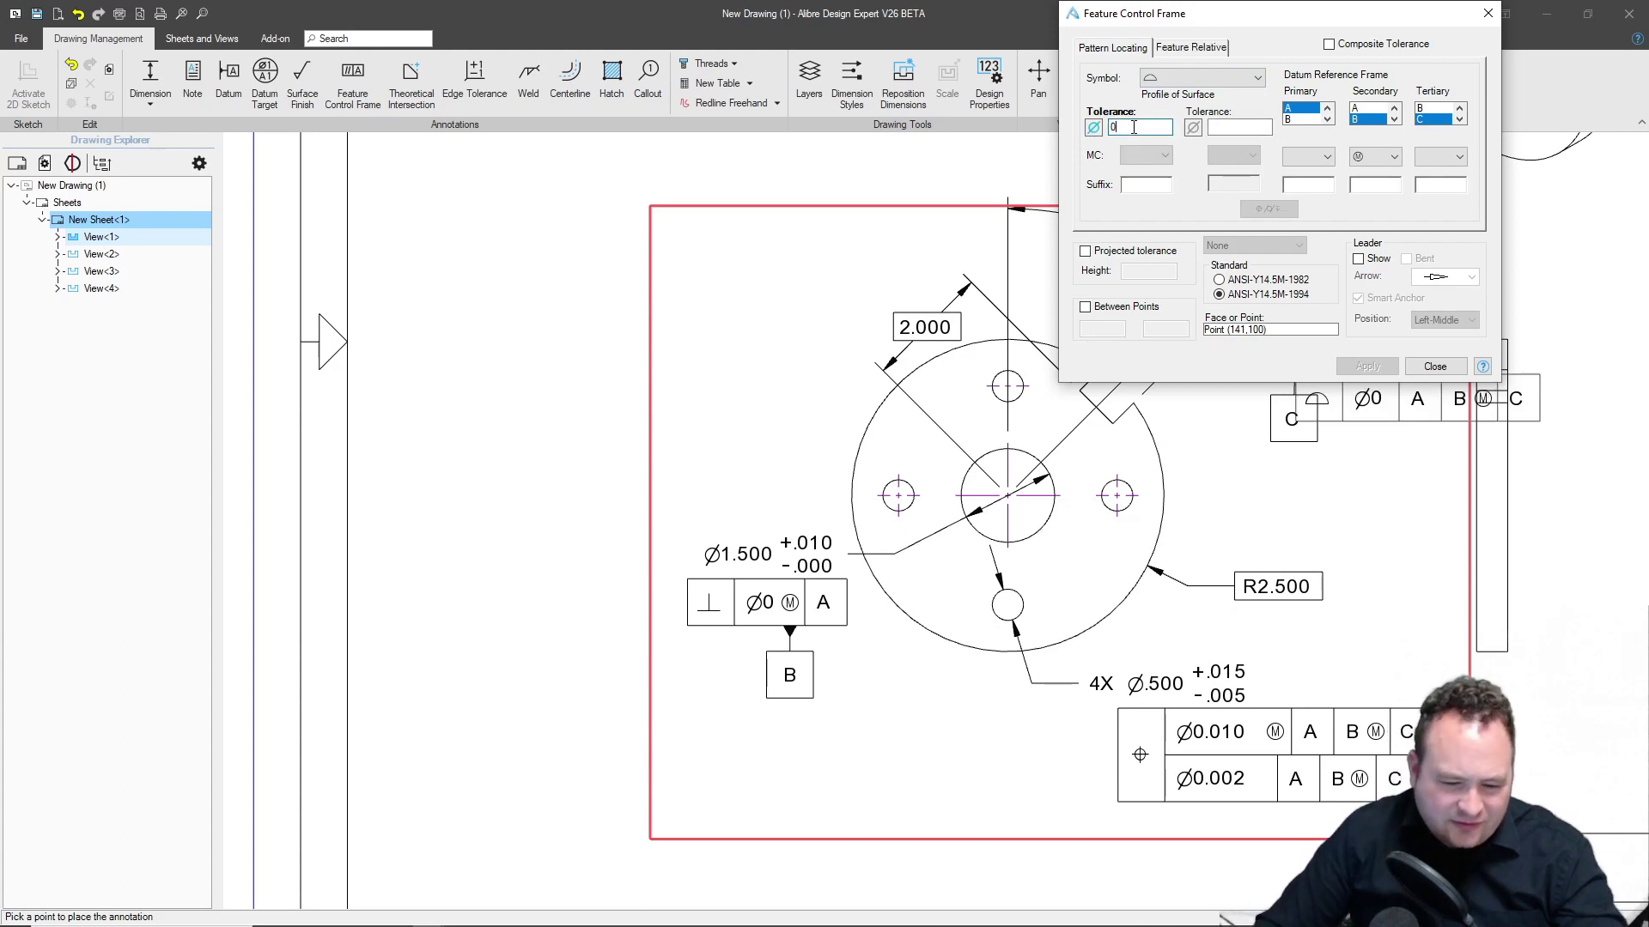
type(".1")
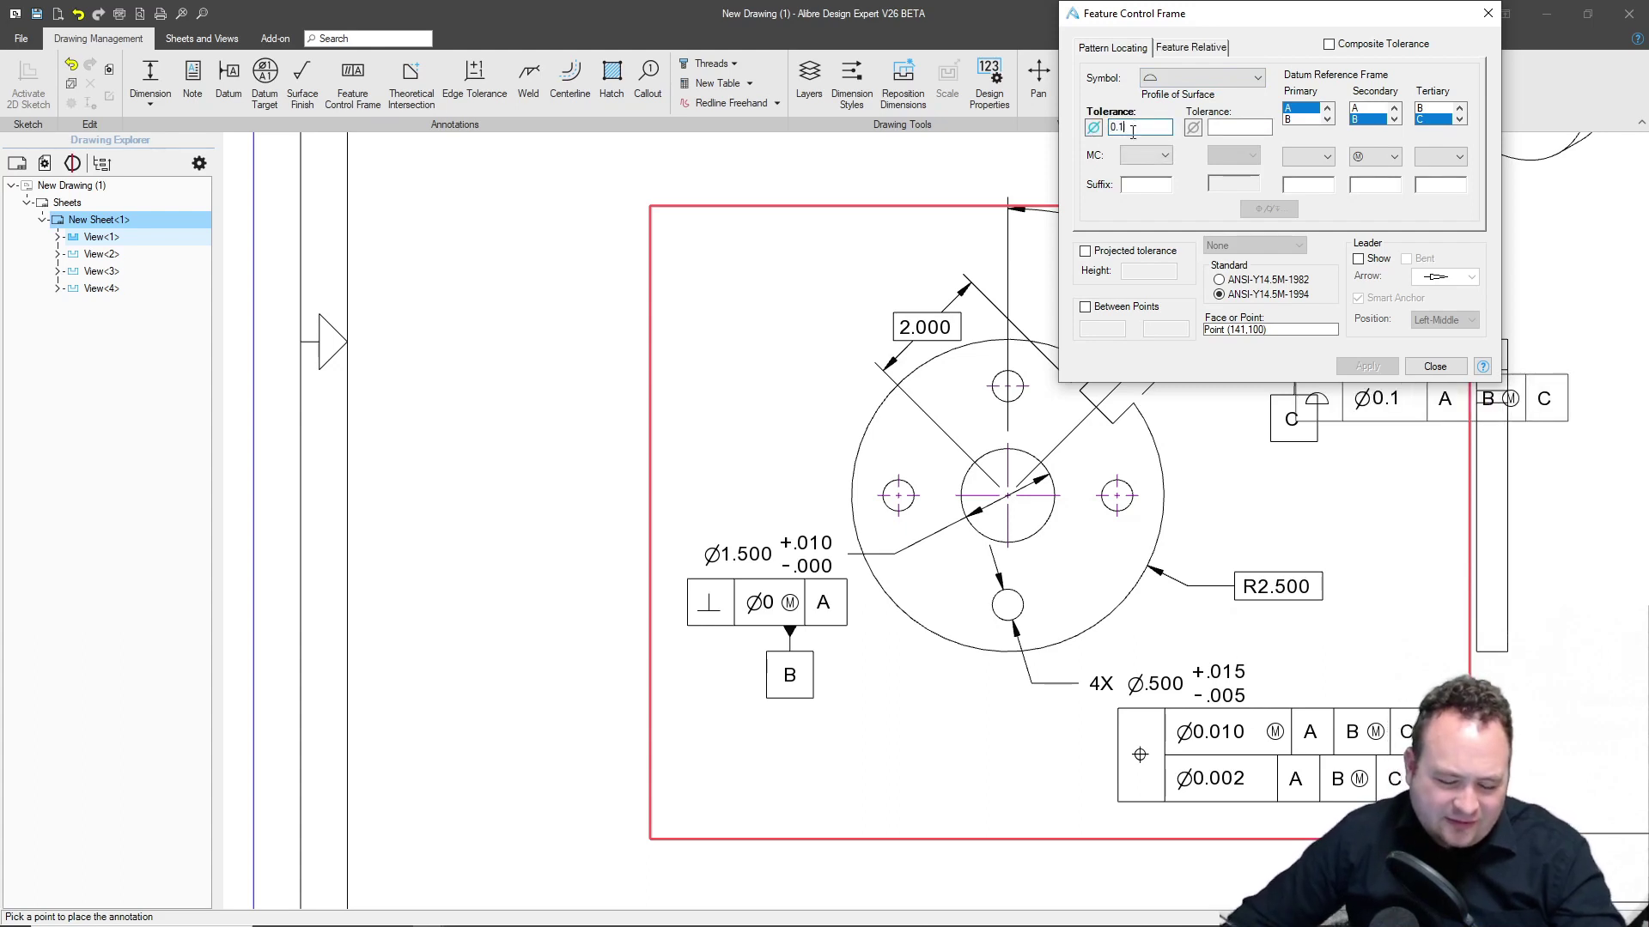
Place the profile frame beneath the R2.500 dimension and commit it.
left_click(1147, 416)
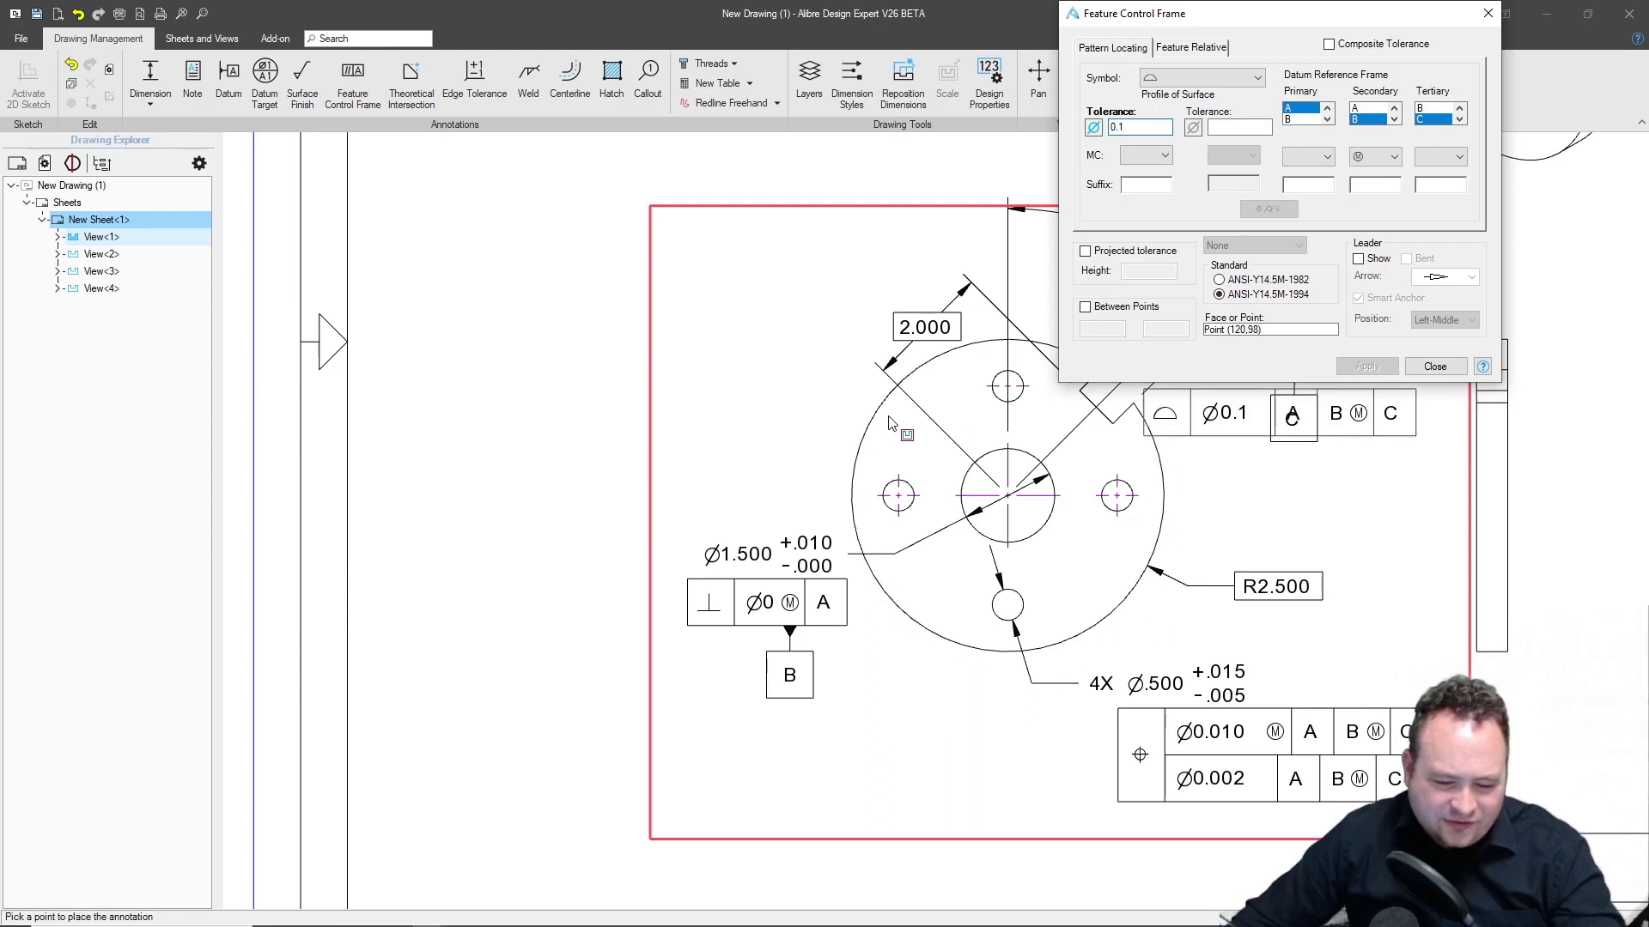
left_click(1289, 627)
left_click(1234, 626)
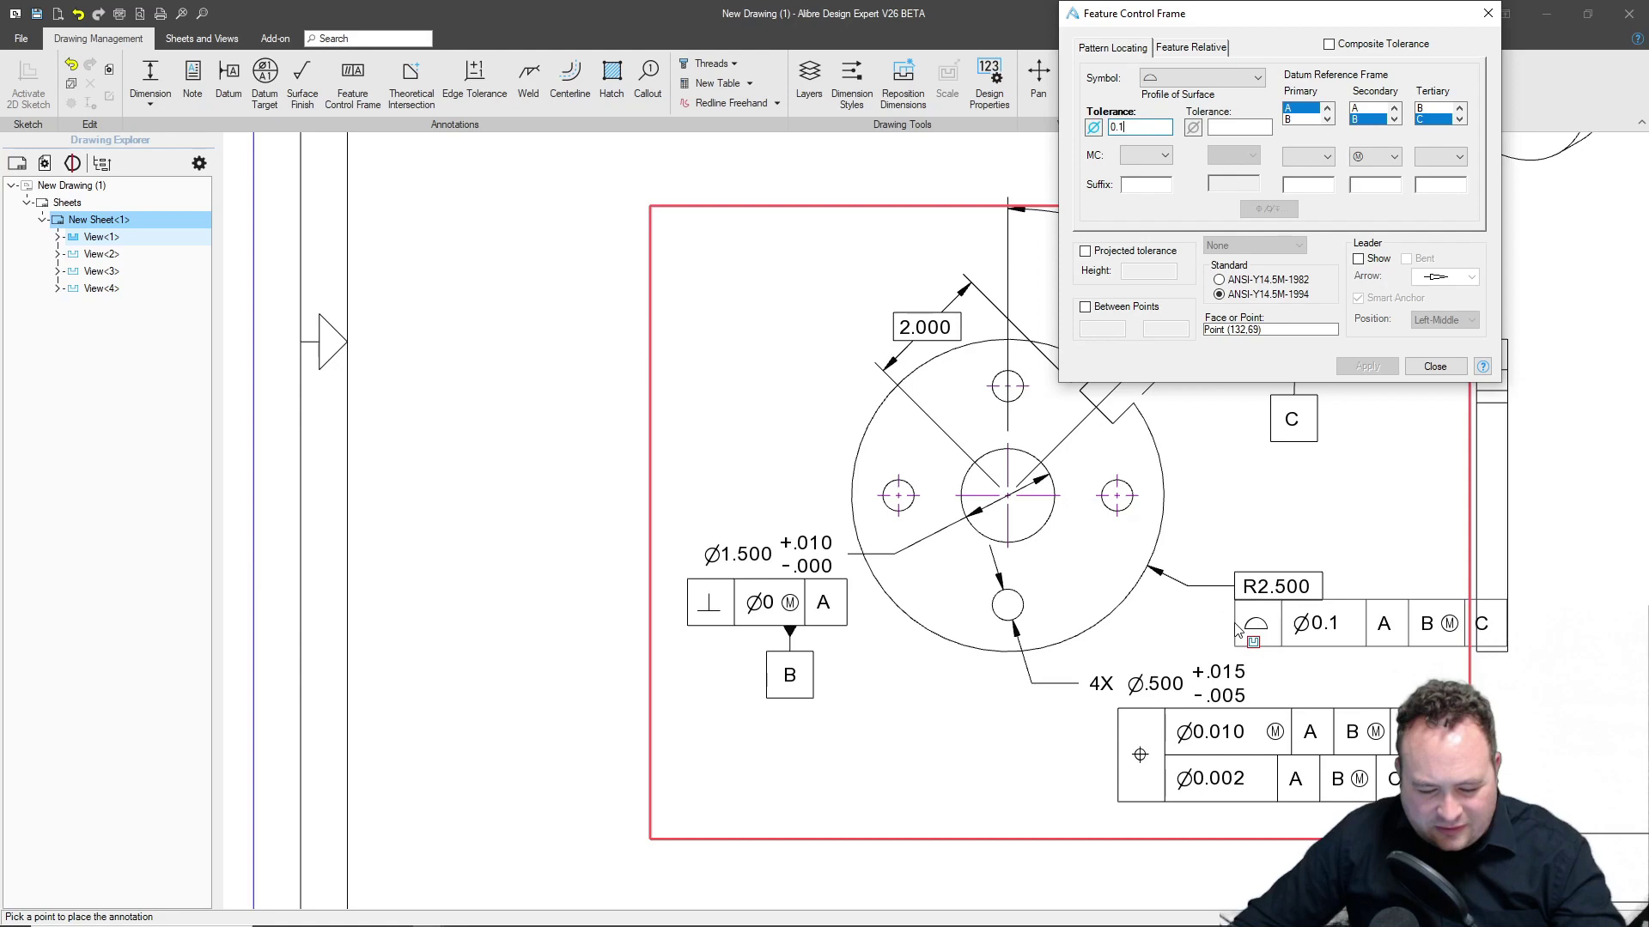
left_click(1237, 628)
left_click(1368, 366)
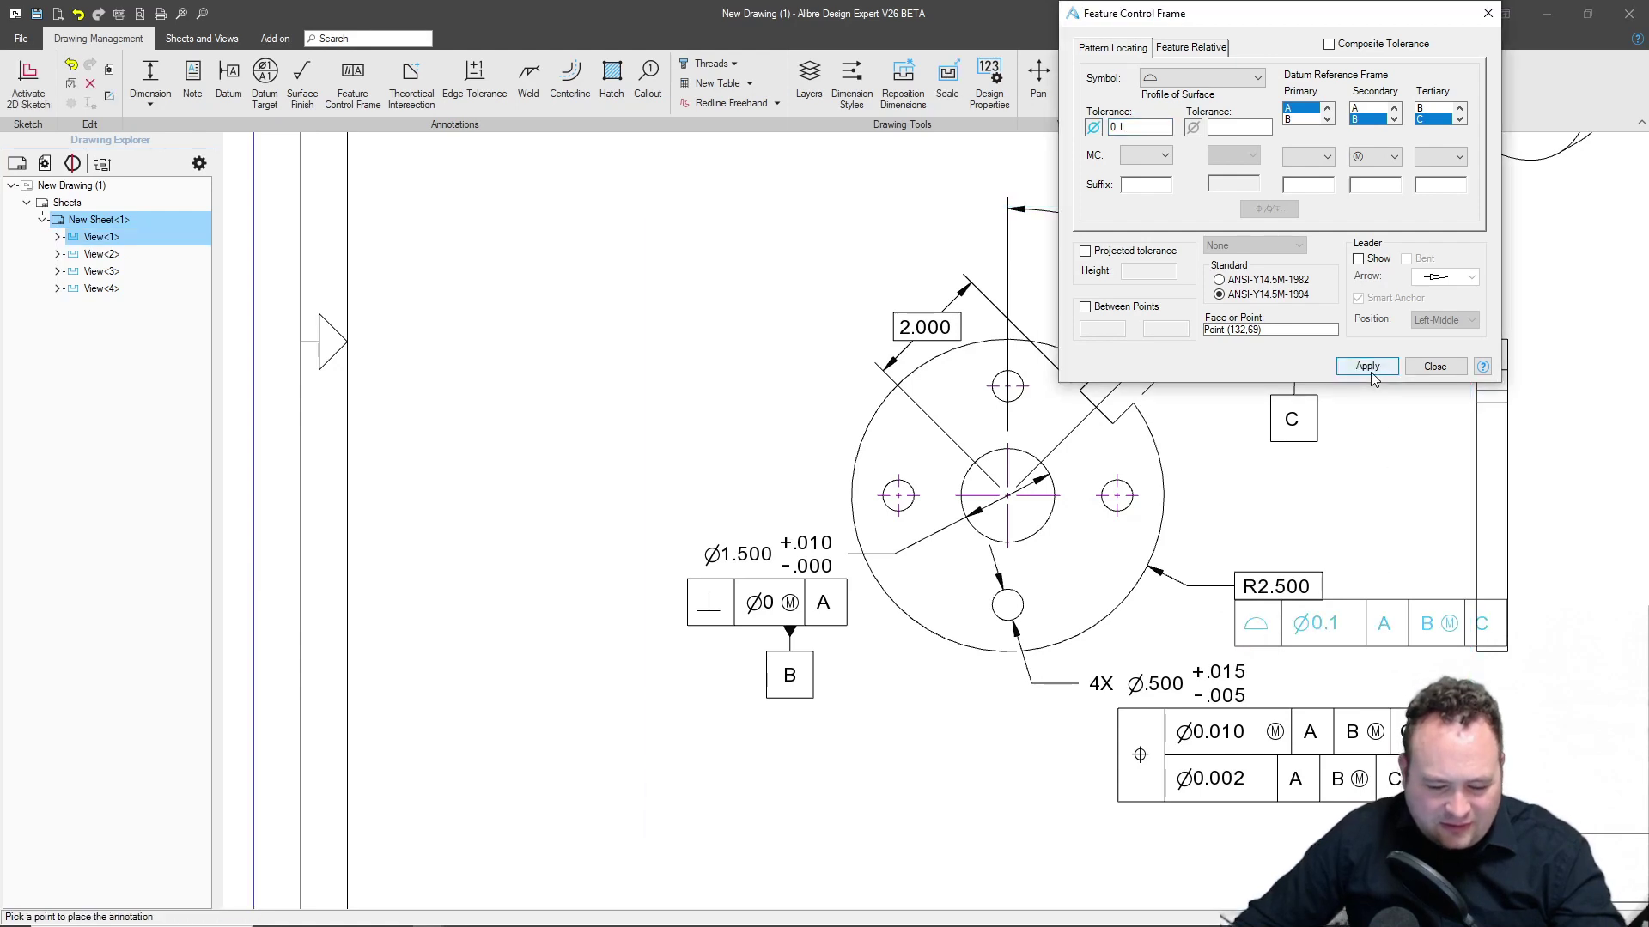
key("Escape")
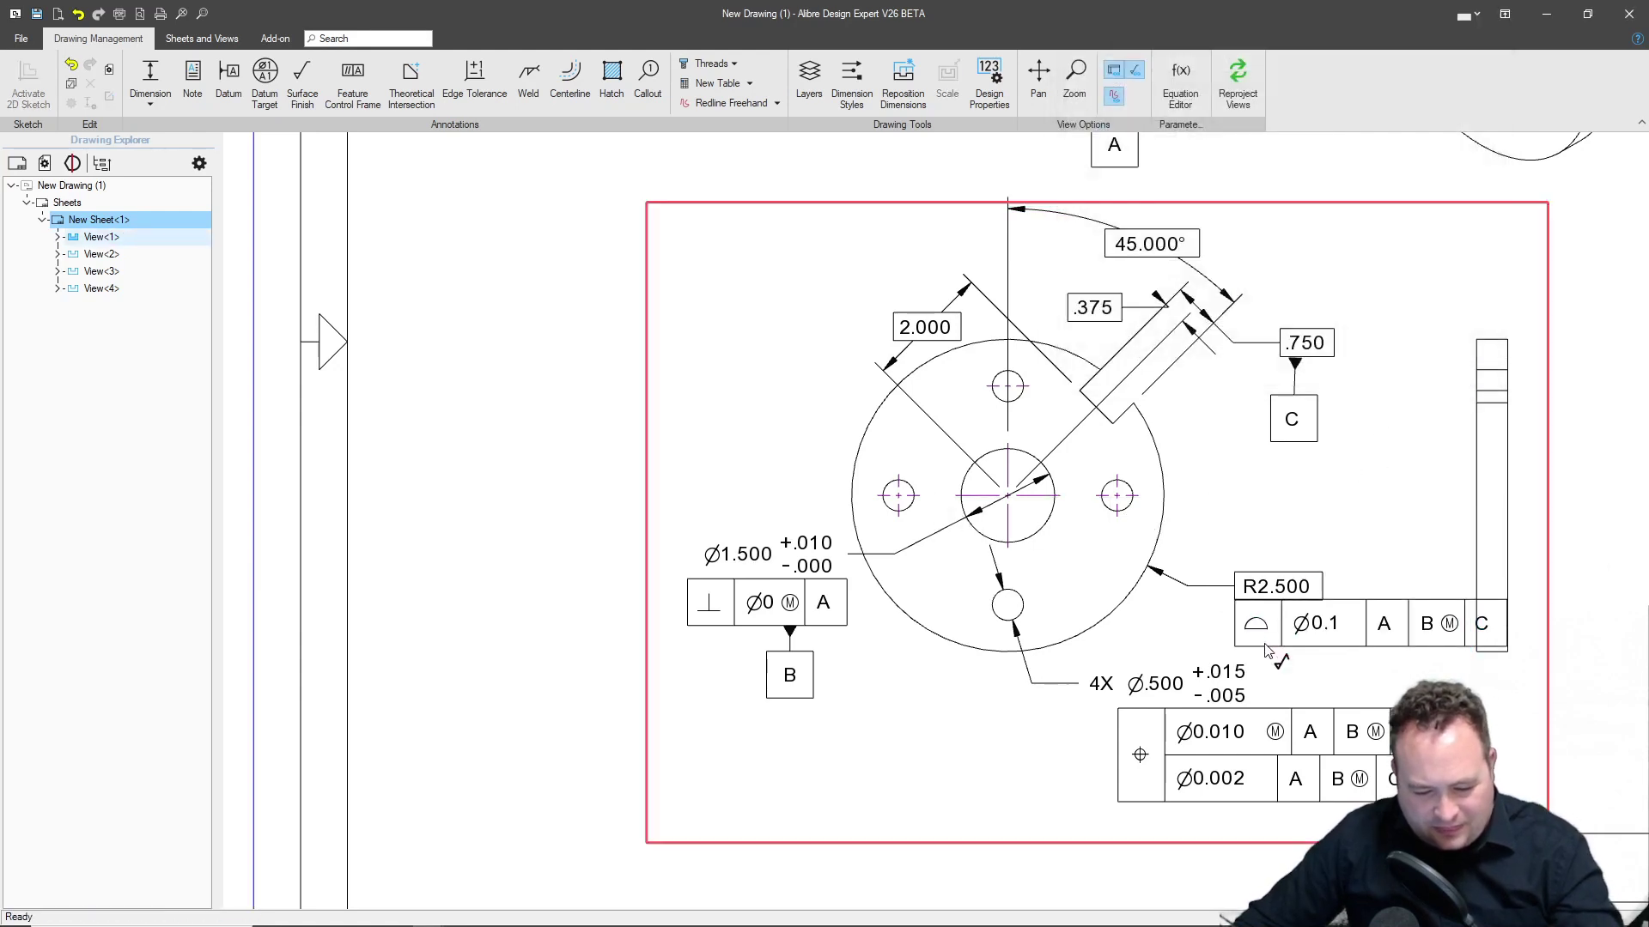
left_click_drag(1274, 625, 1277, 634)
Delete the narrow side view, View<3>, from the sheet.
left_click(1522, 557)
scroll(1522, 556, "up", 1)
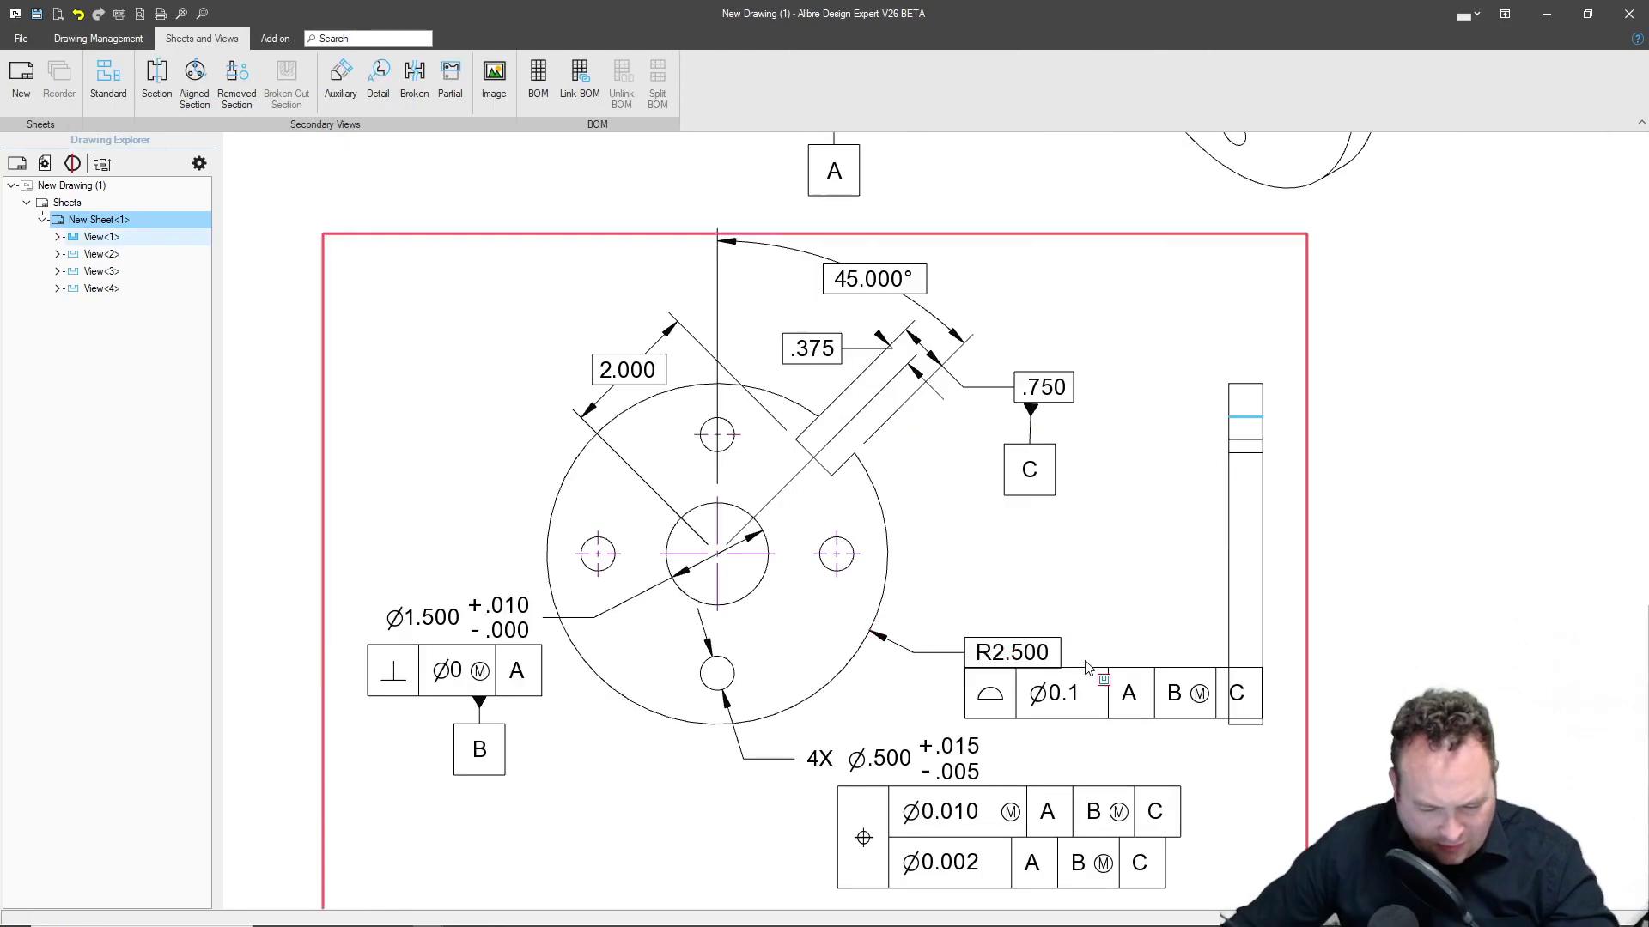
scroll(1156, 633, "down", 2)
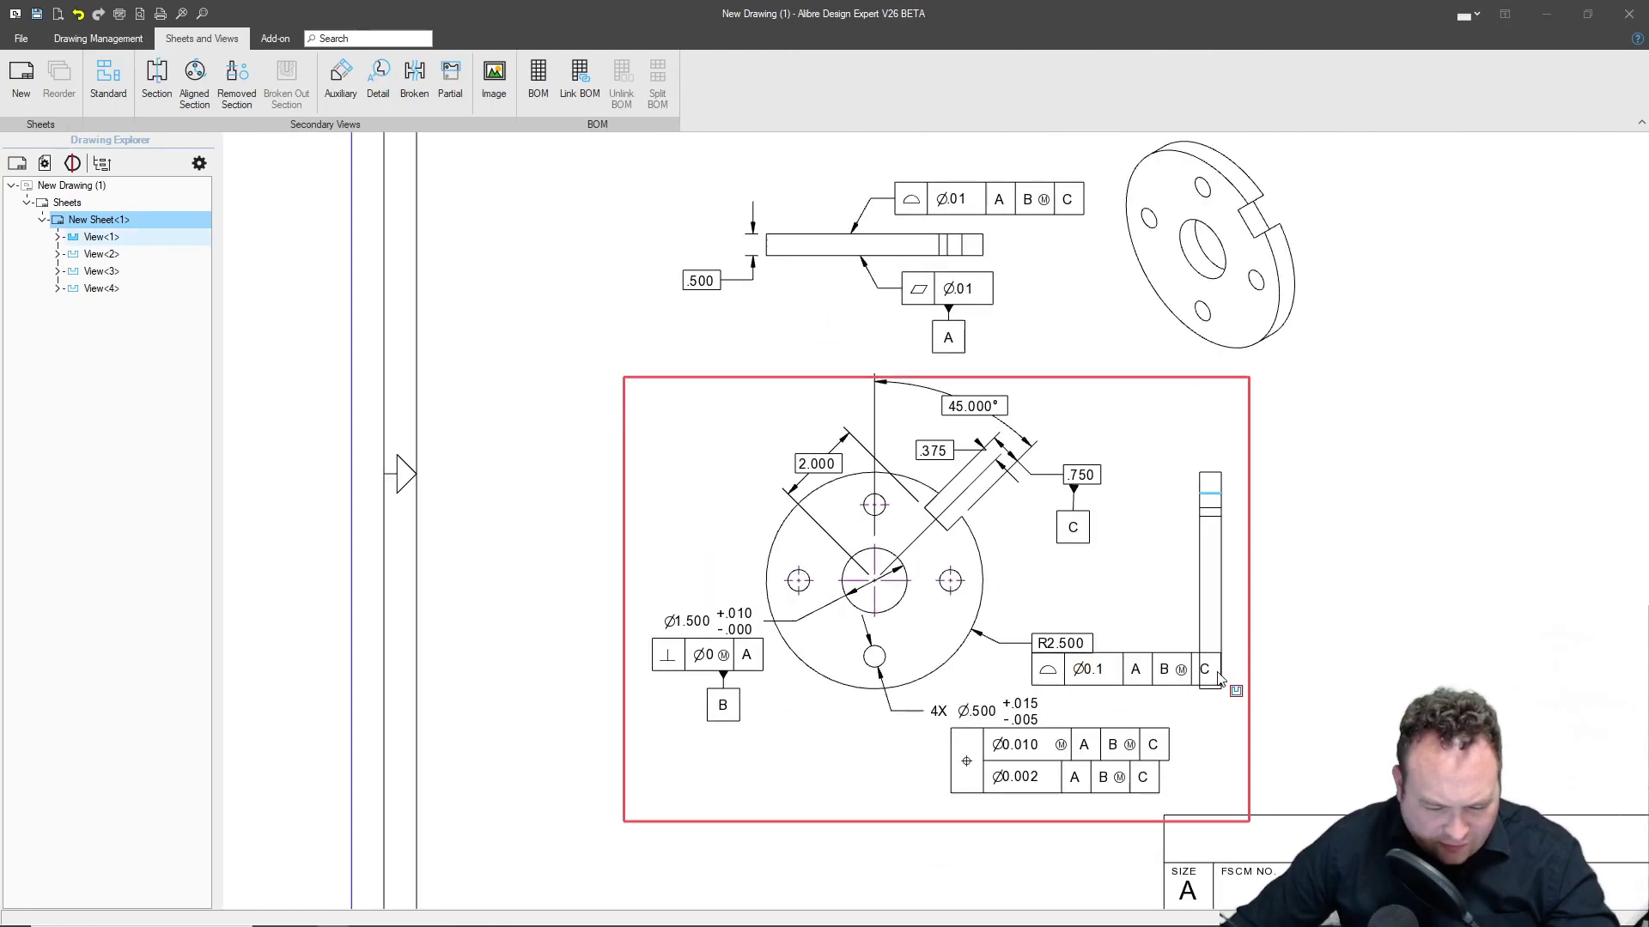
scroll(1200, 646, "up", 2)
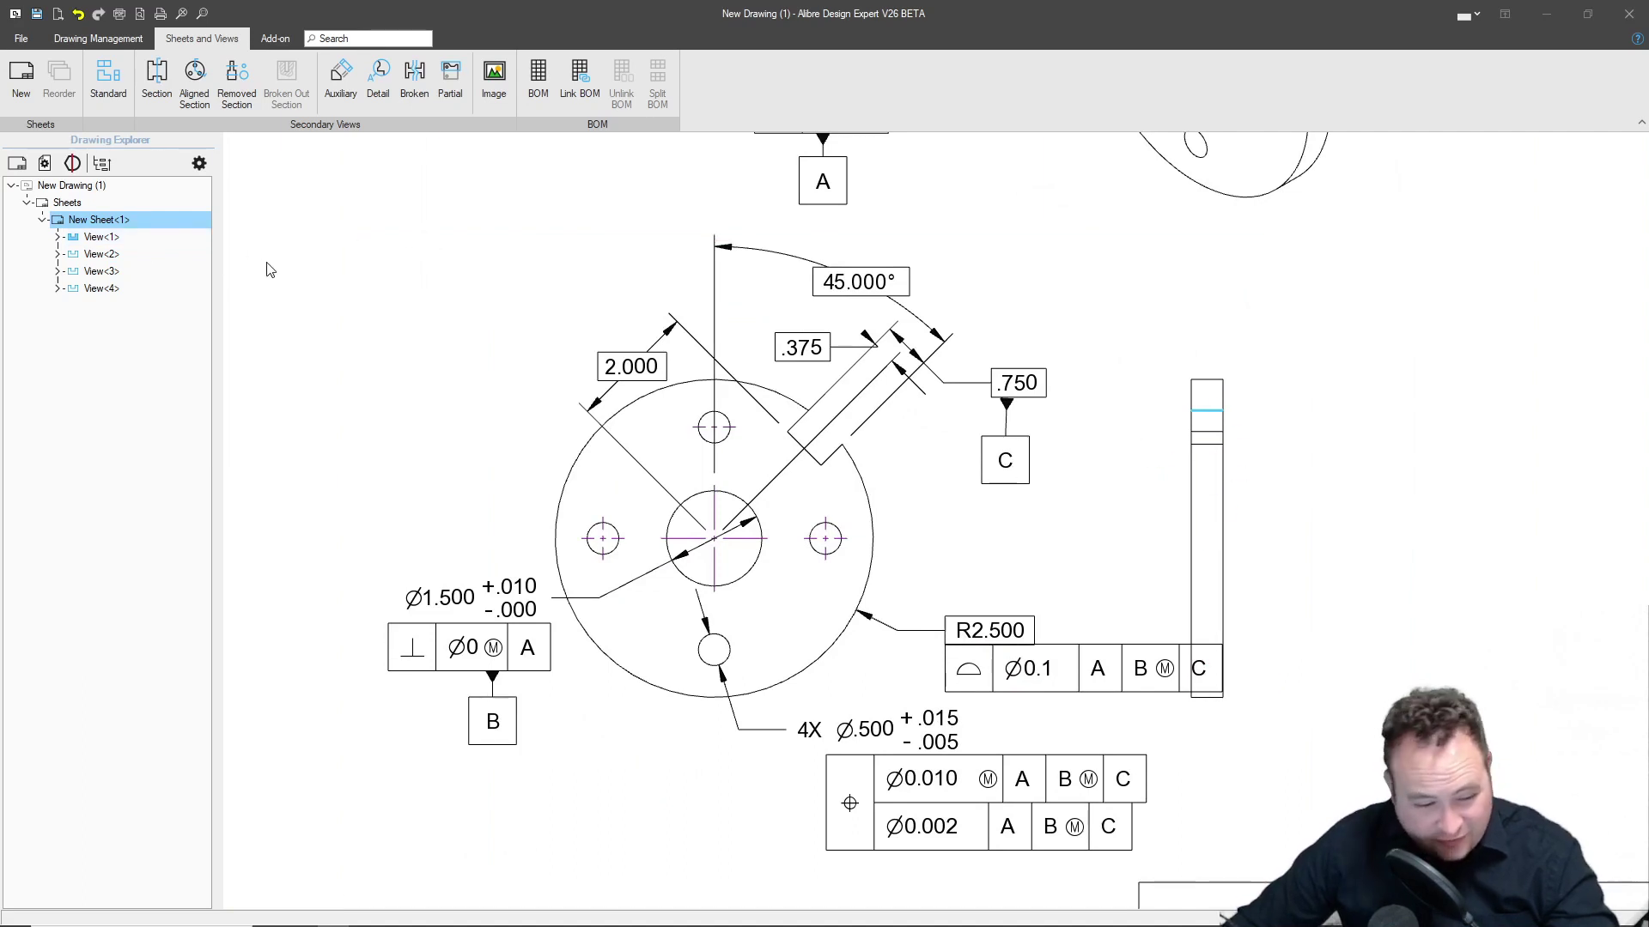
left_click(102, 254)
left_click(103, 271)
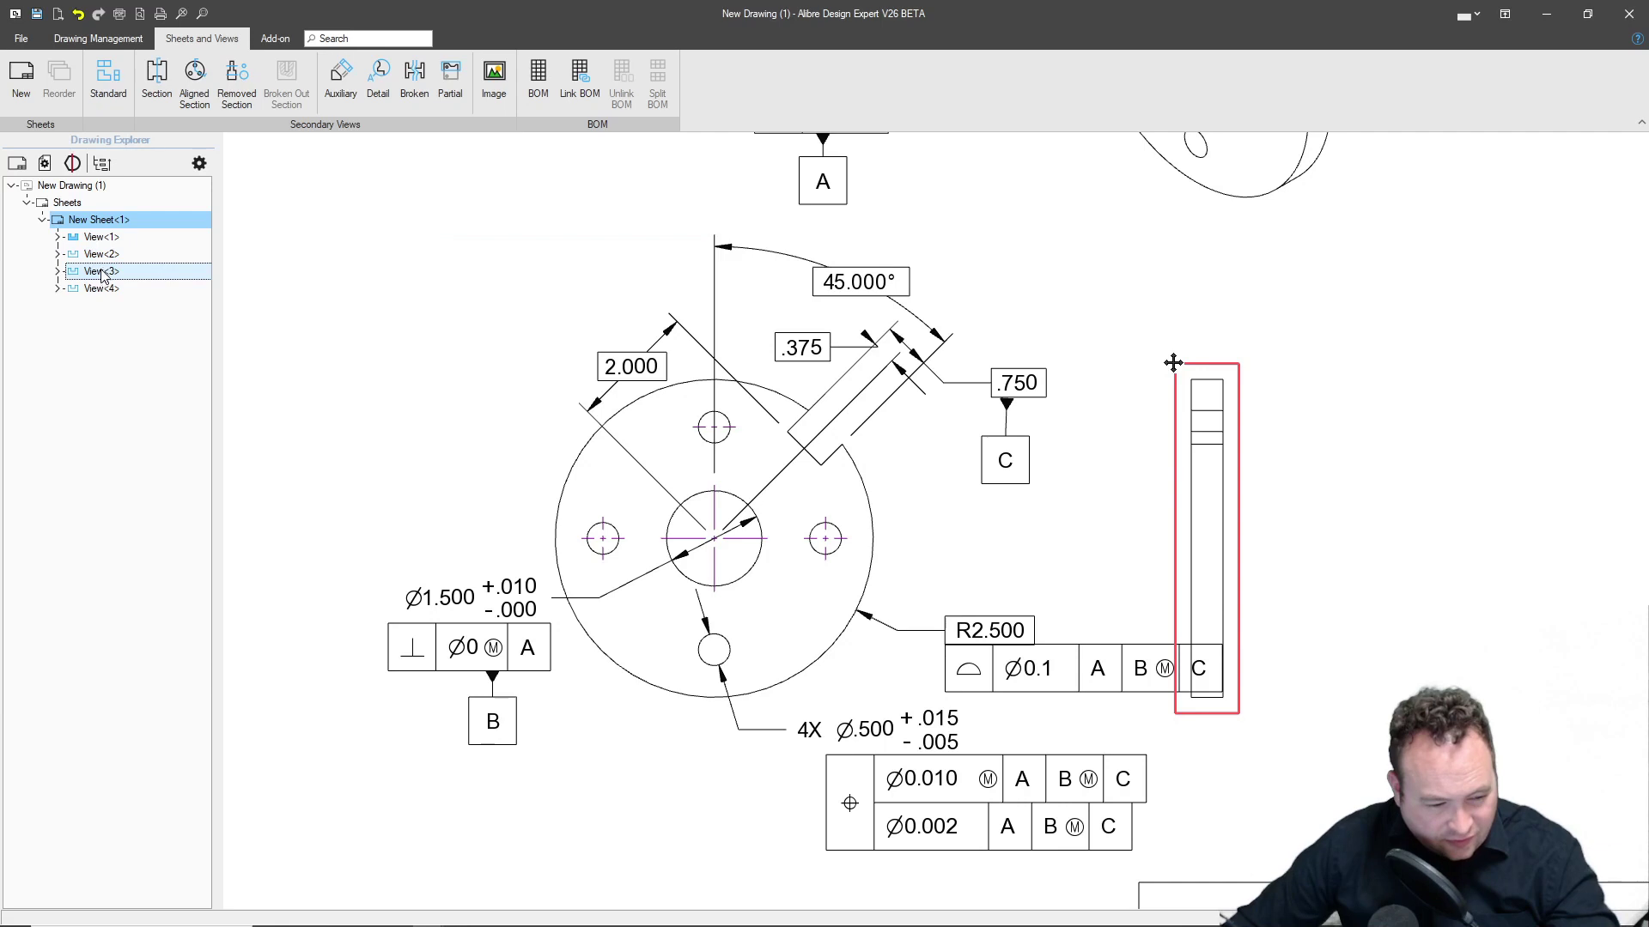
right_click(102, 273)
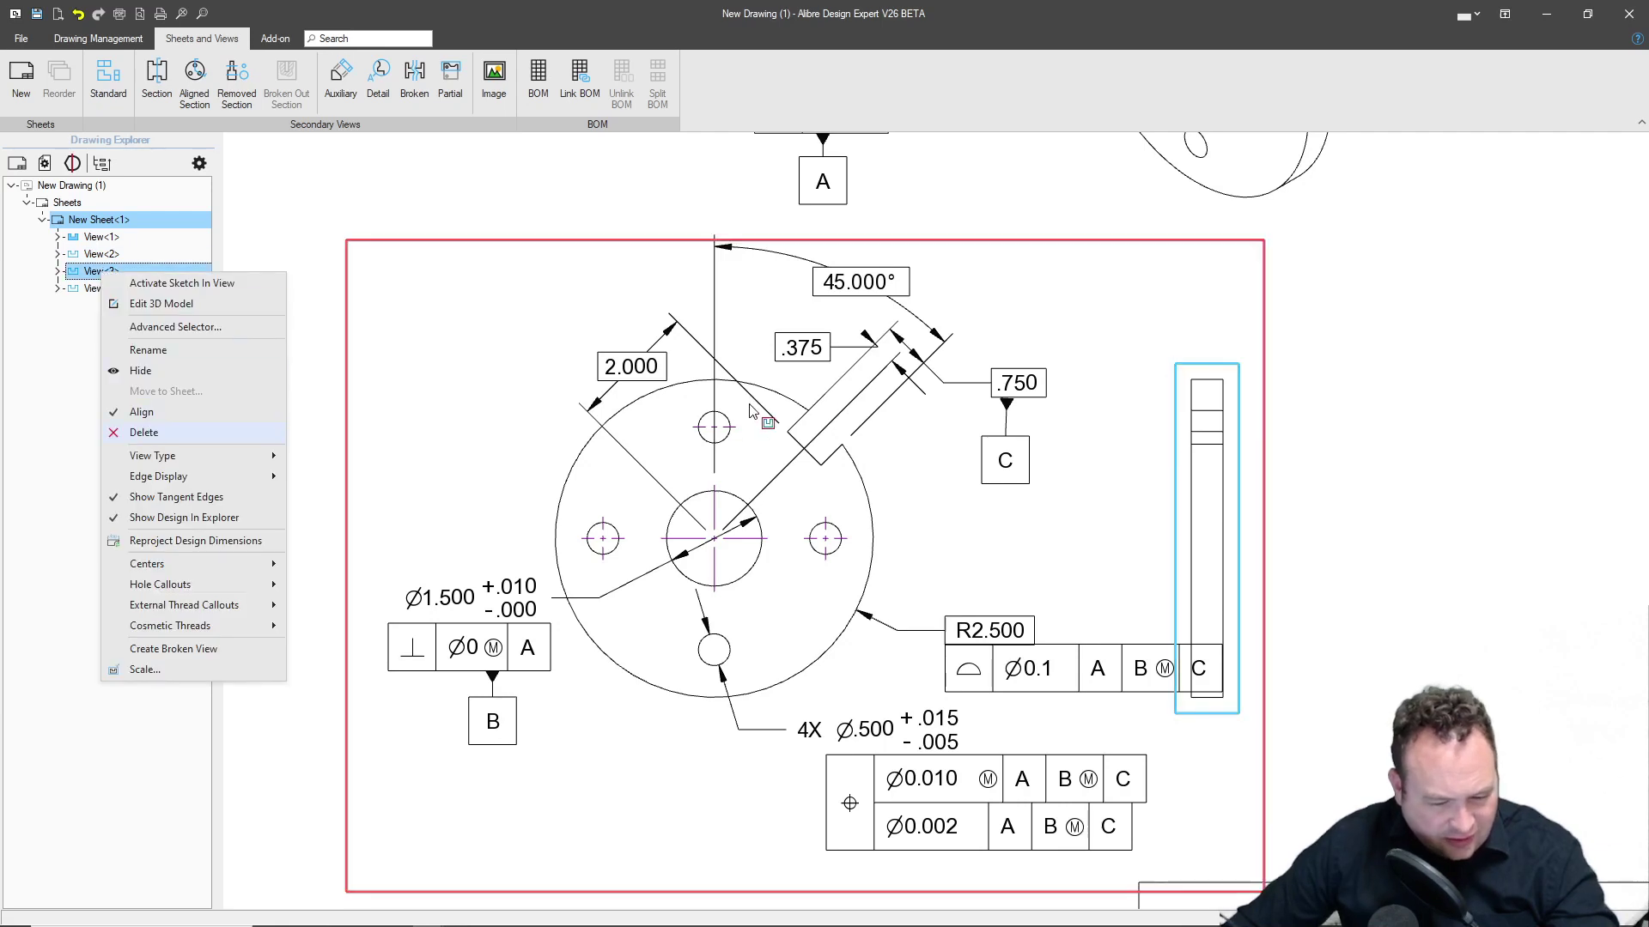
key("Escape")
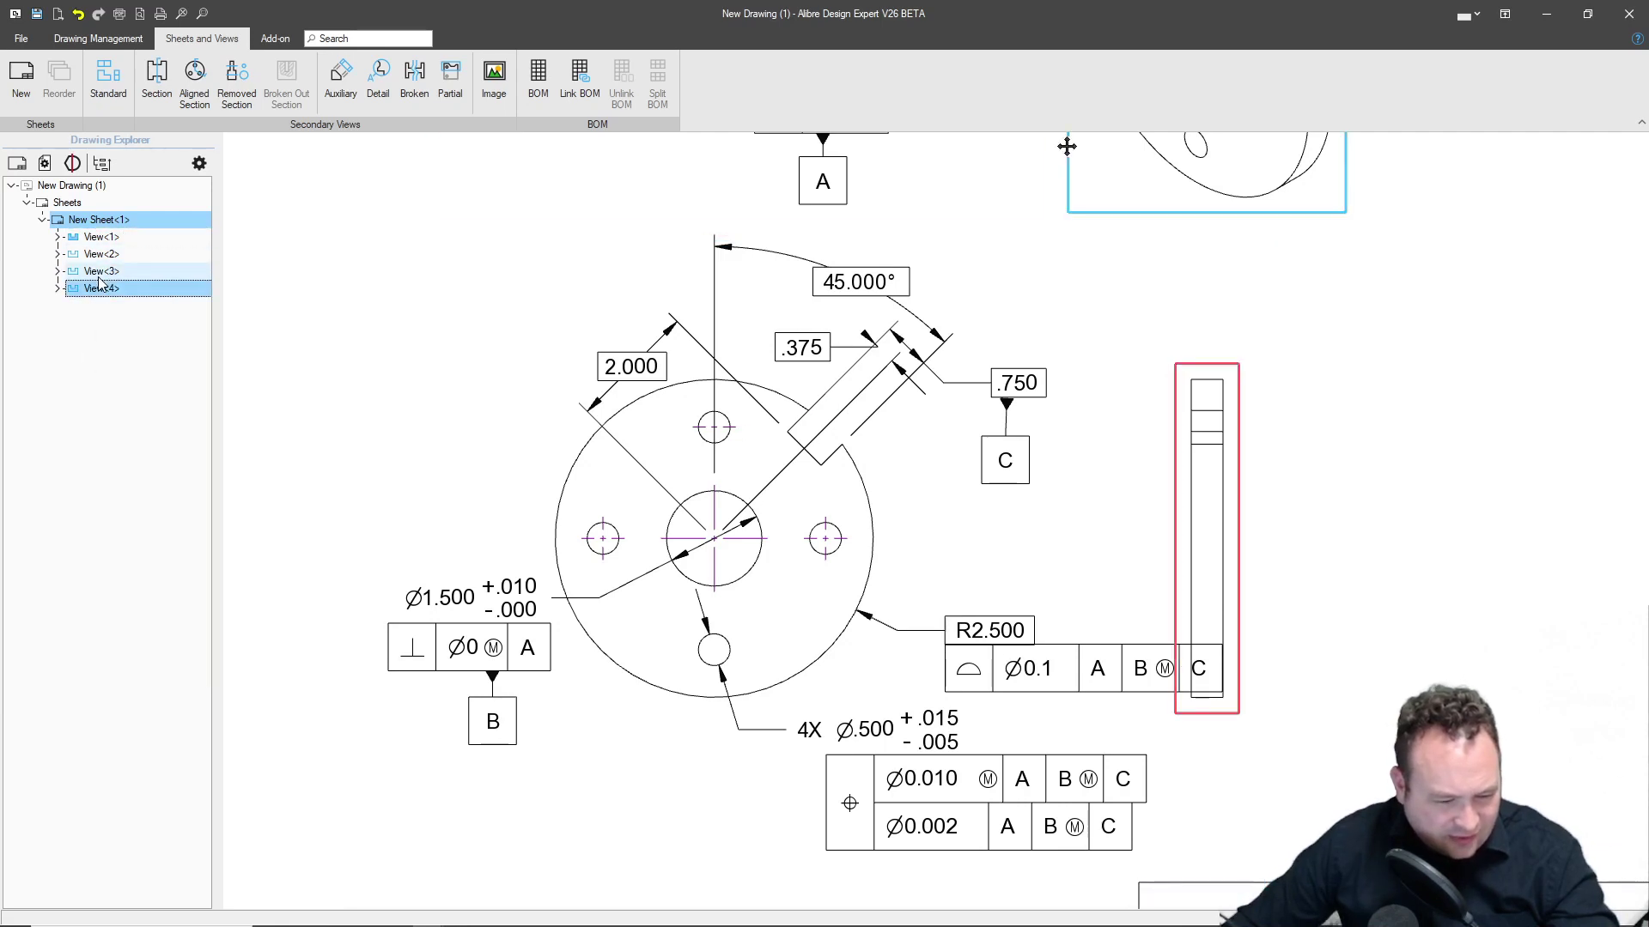
left_click(1173, 364)
left_click_drag(1173, 364, 1393, 363)
right_click(122, 275)
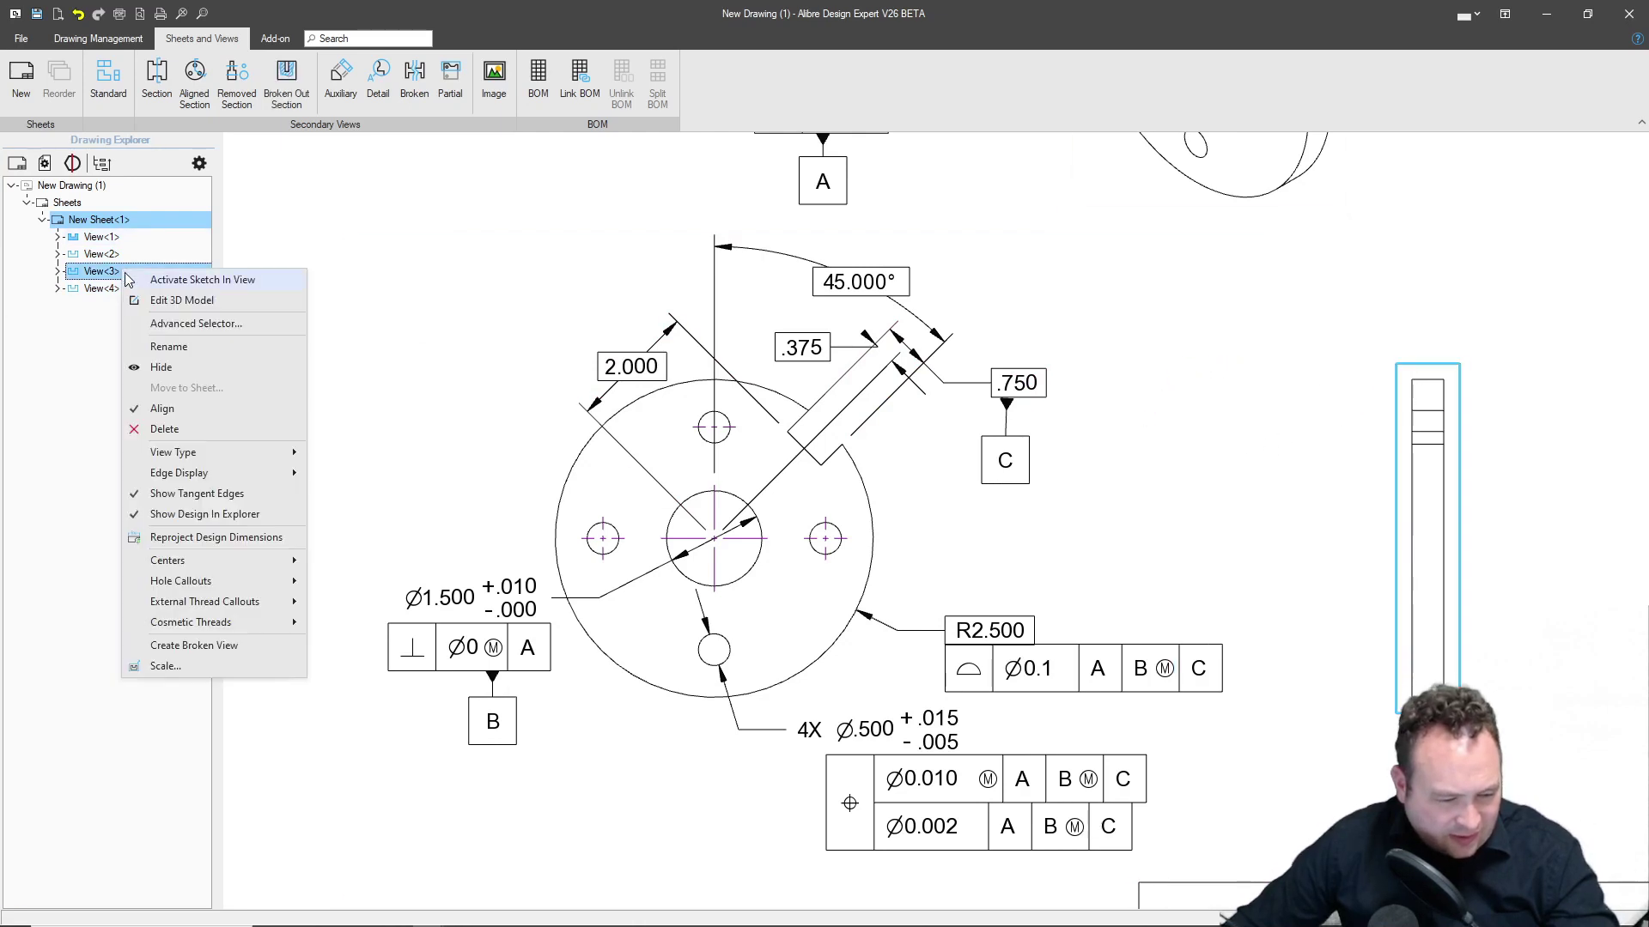
left_click(158, 429)
scroll(1013, 512, "down", 2)
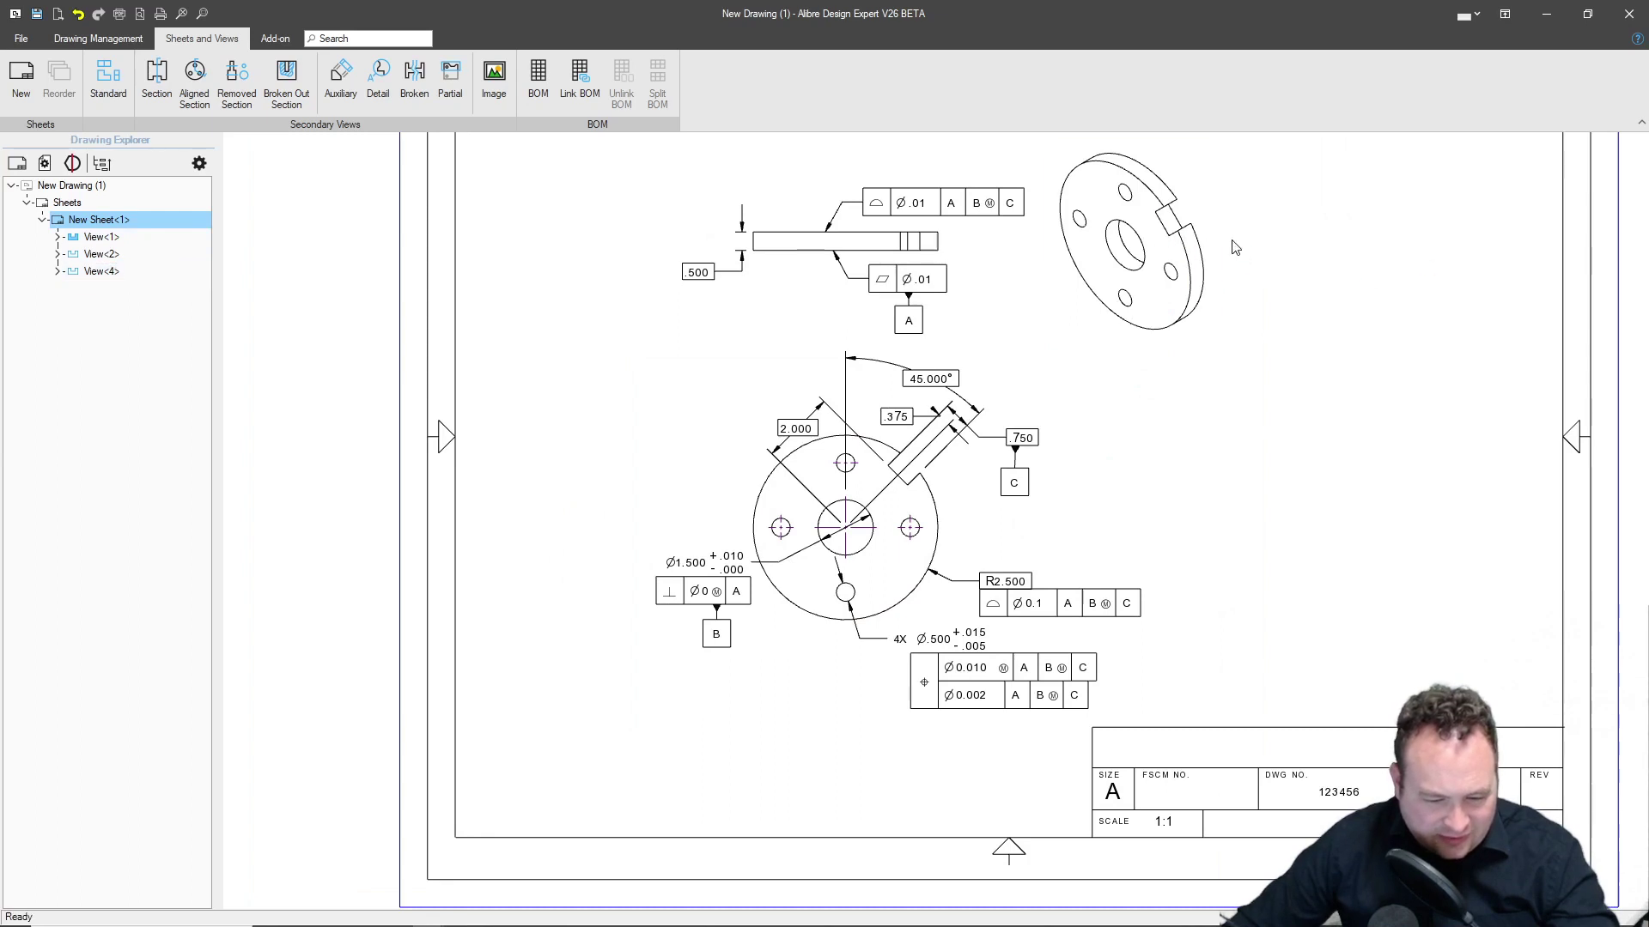
Move the isometric view farther to the right.
left_click(1155, 240)
left_click_drag(1049, 140, 1243, 163)
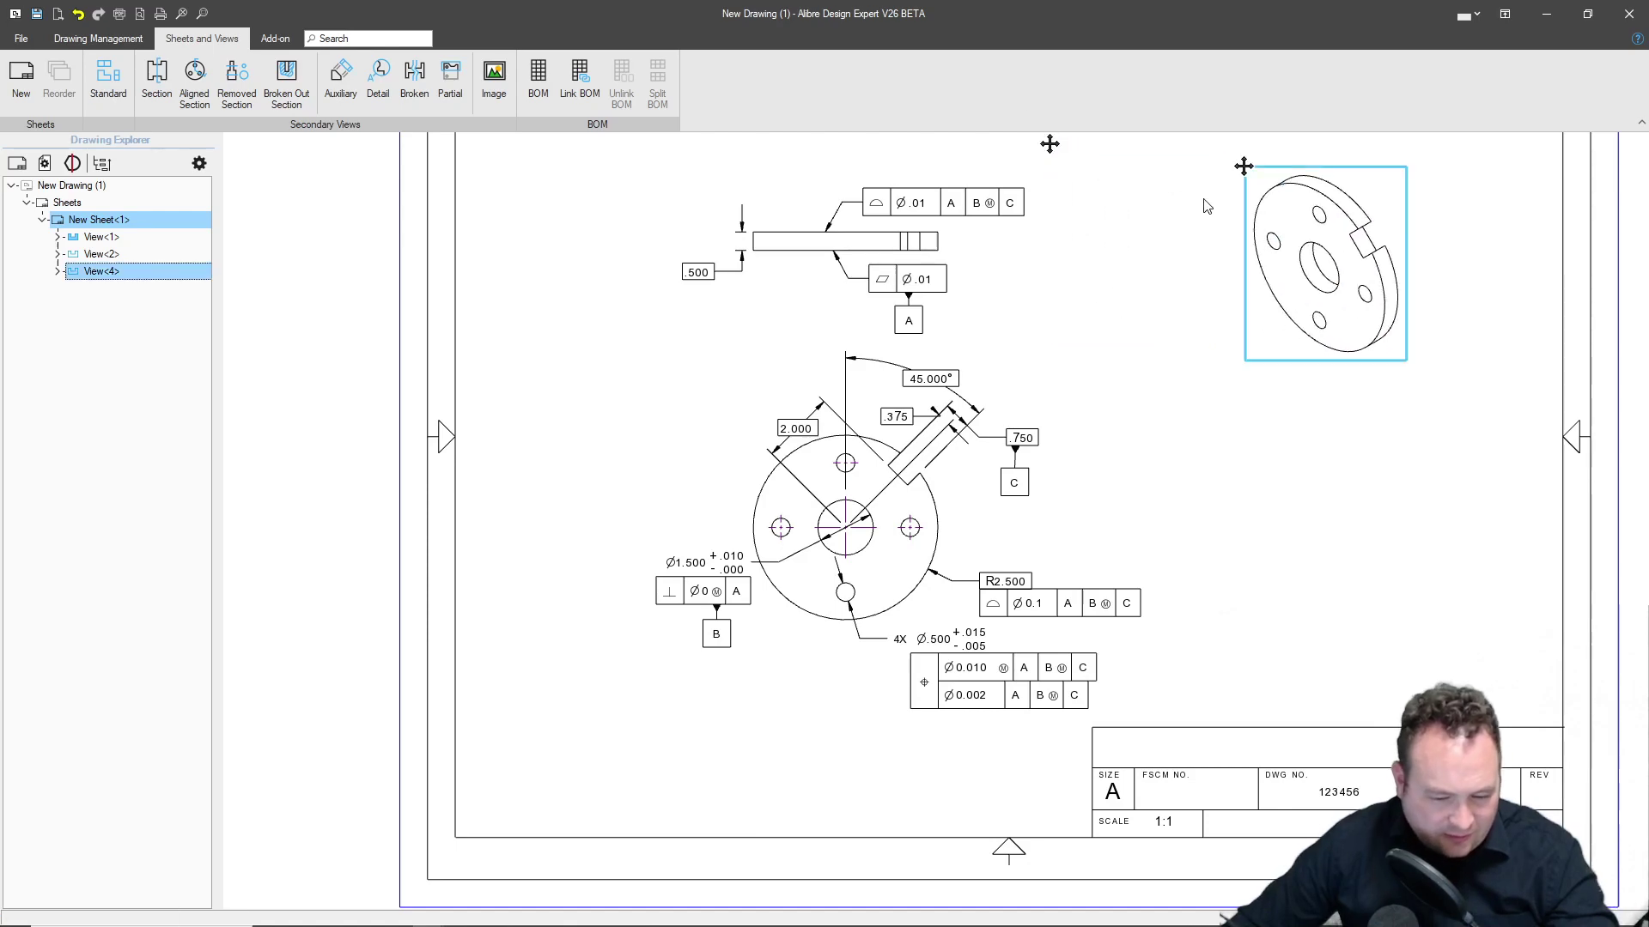
left_click(1205, 360)
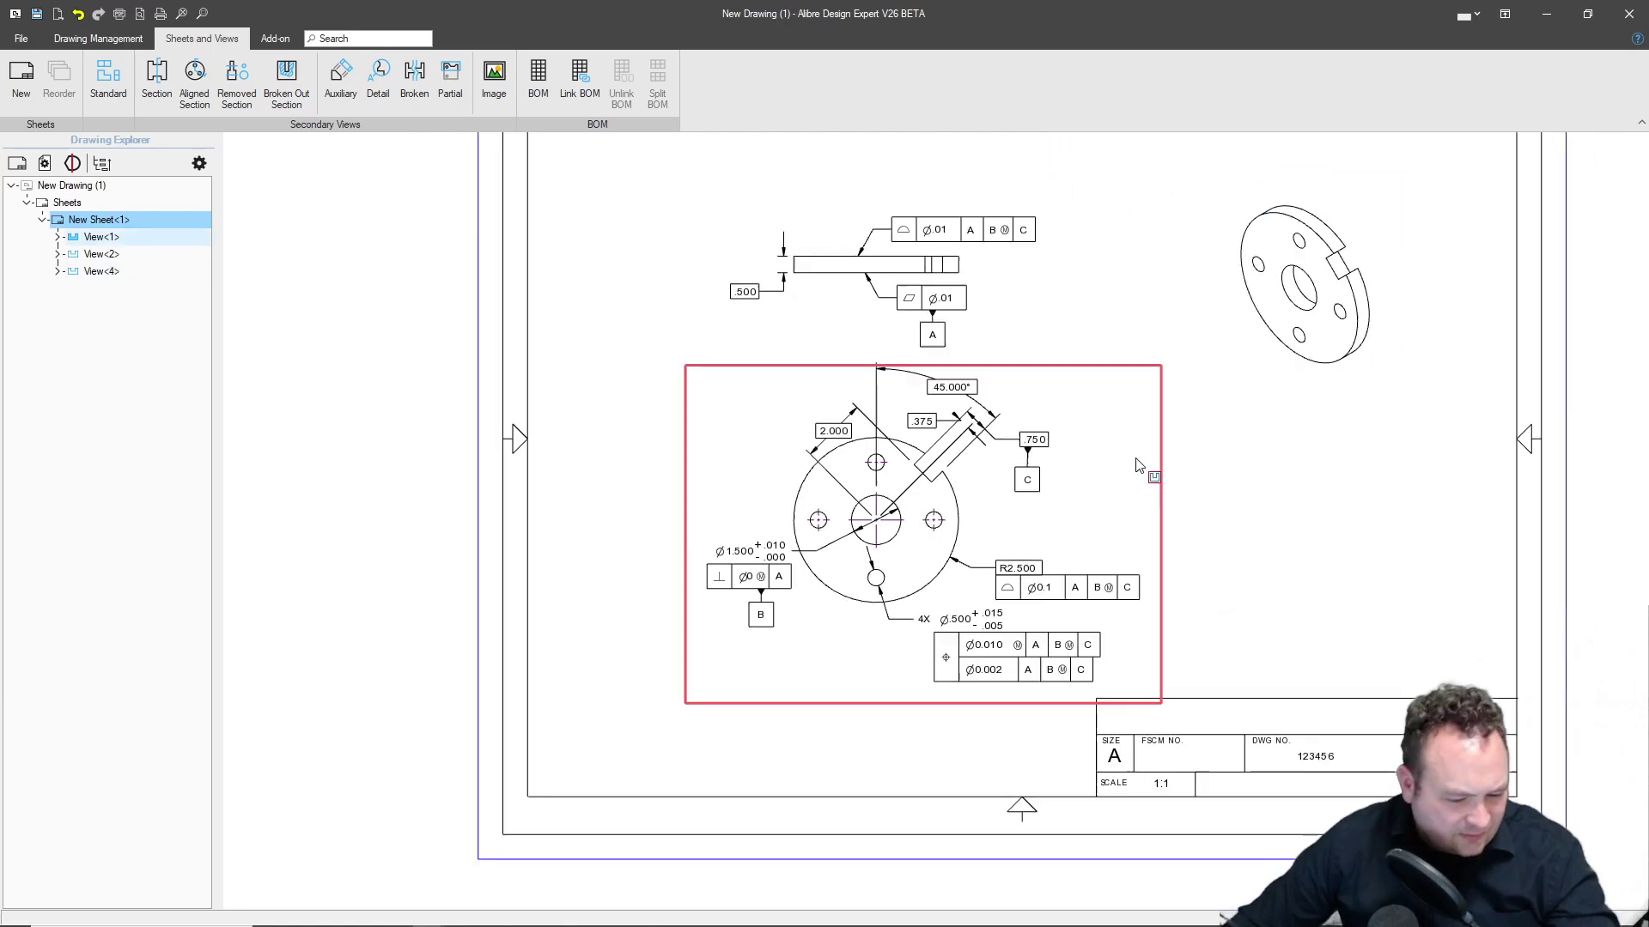
scroll(930, 724, "up", 3)
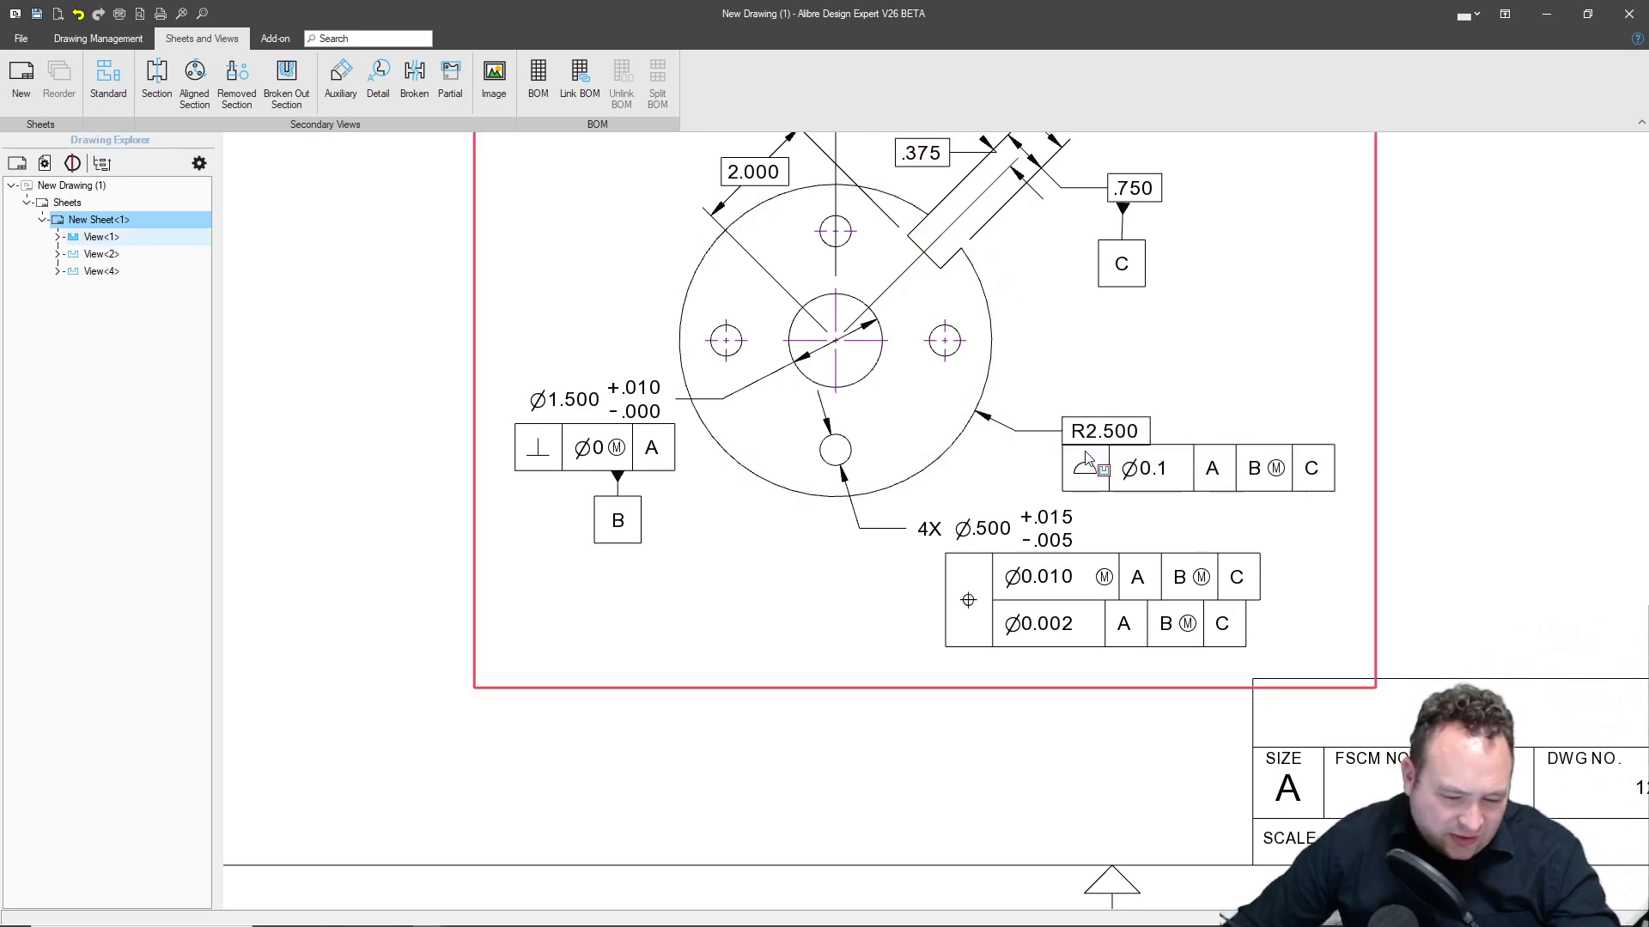
Give the profile frame a leader to the circle's lower-left edge and move it lower-left.
left_click(1126, 478)
double_click(1128, 479)
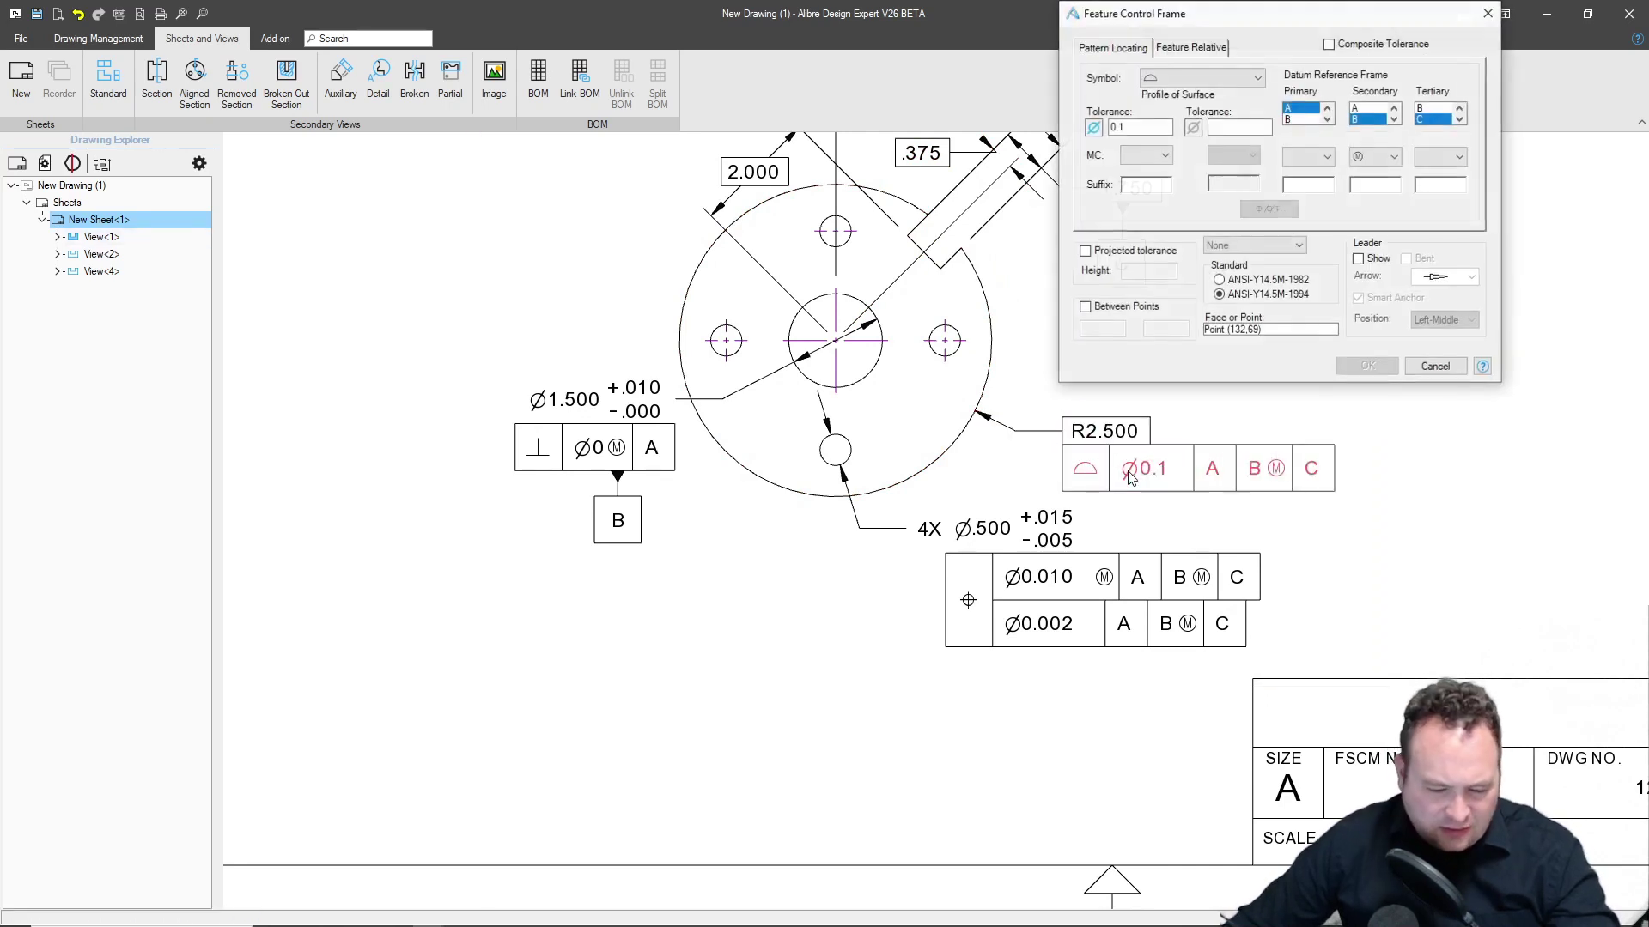
left_click(1358, 260)
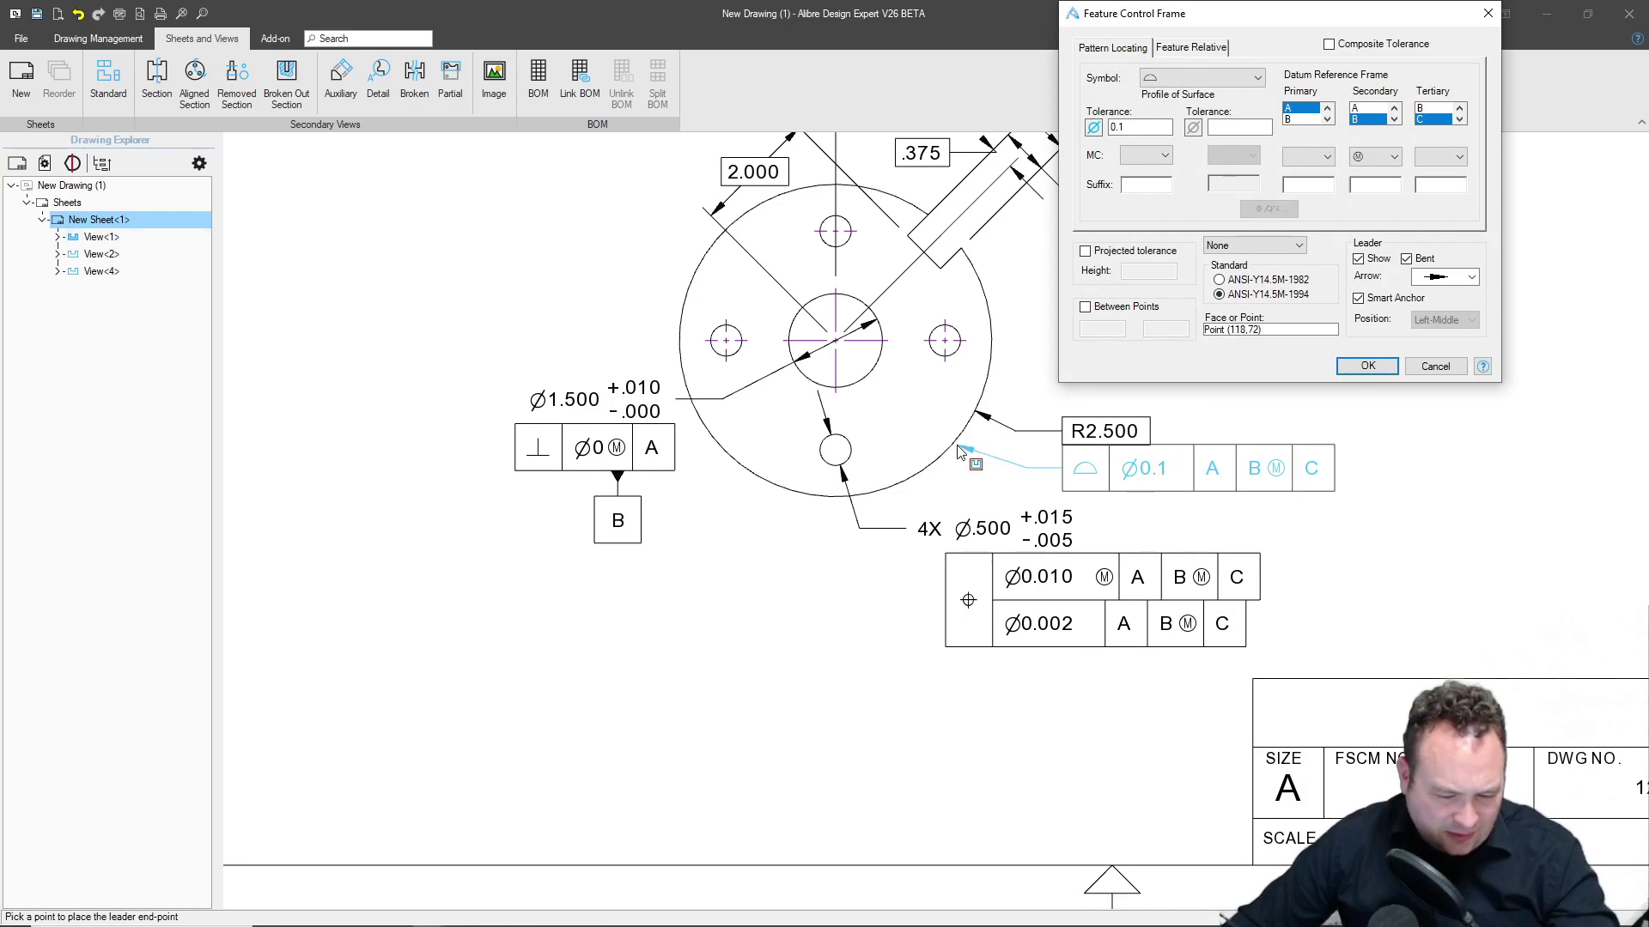
left_click(766, 484)
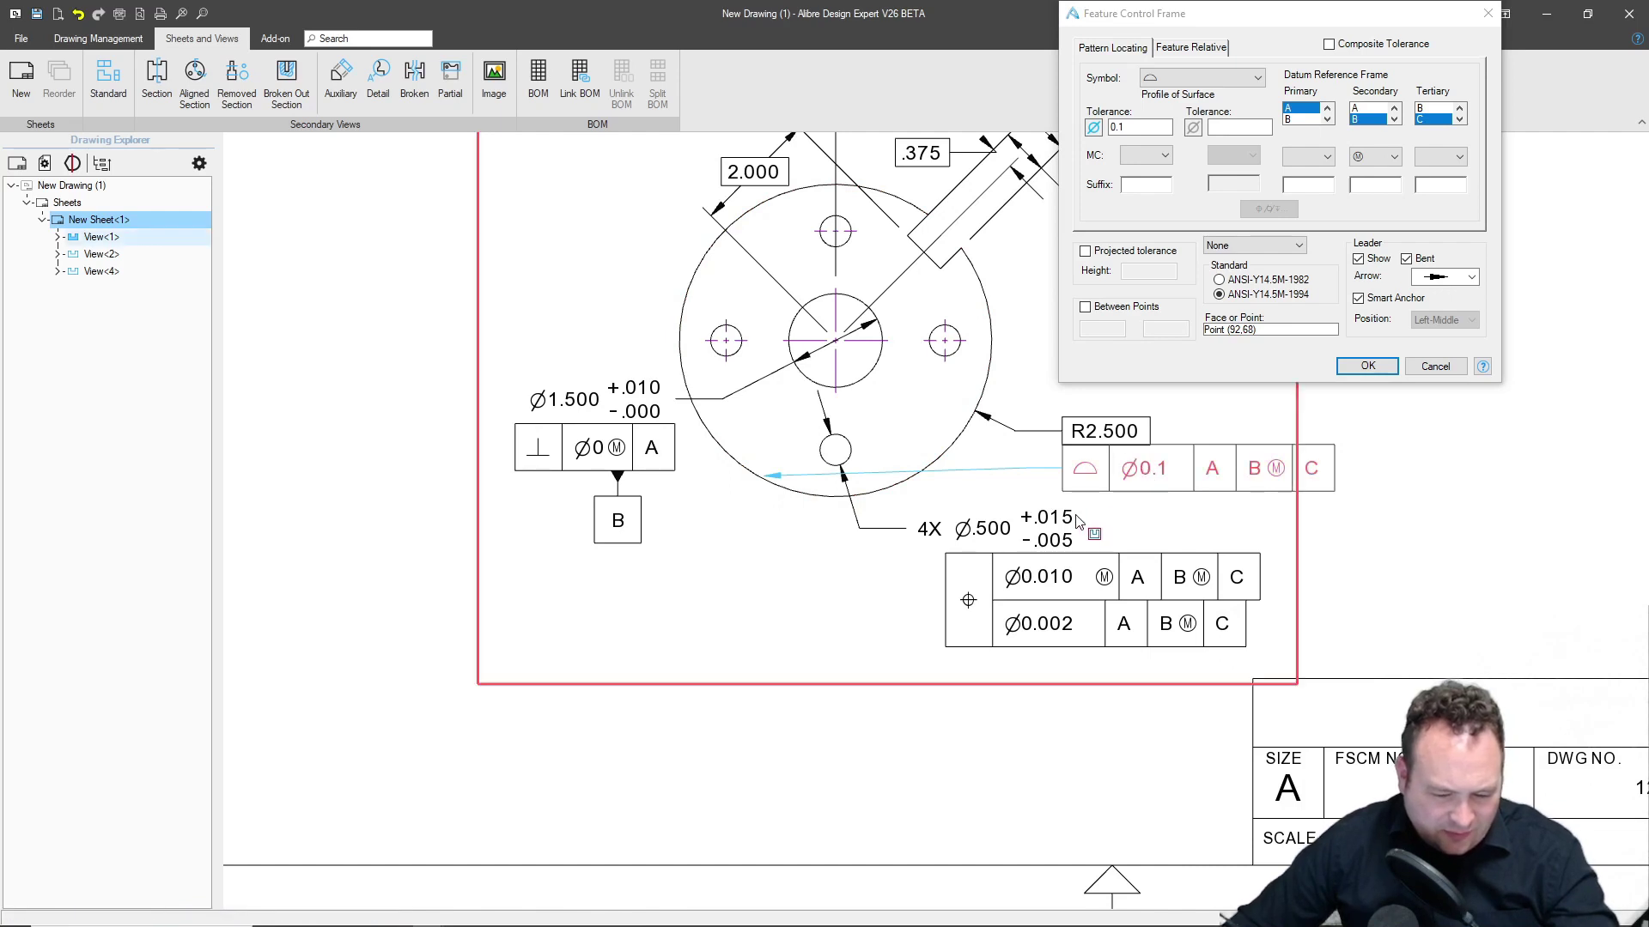
left_click_drag(1127, 464, 1129, 514)
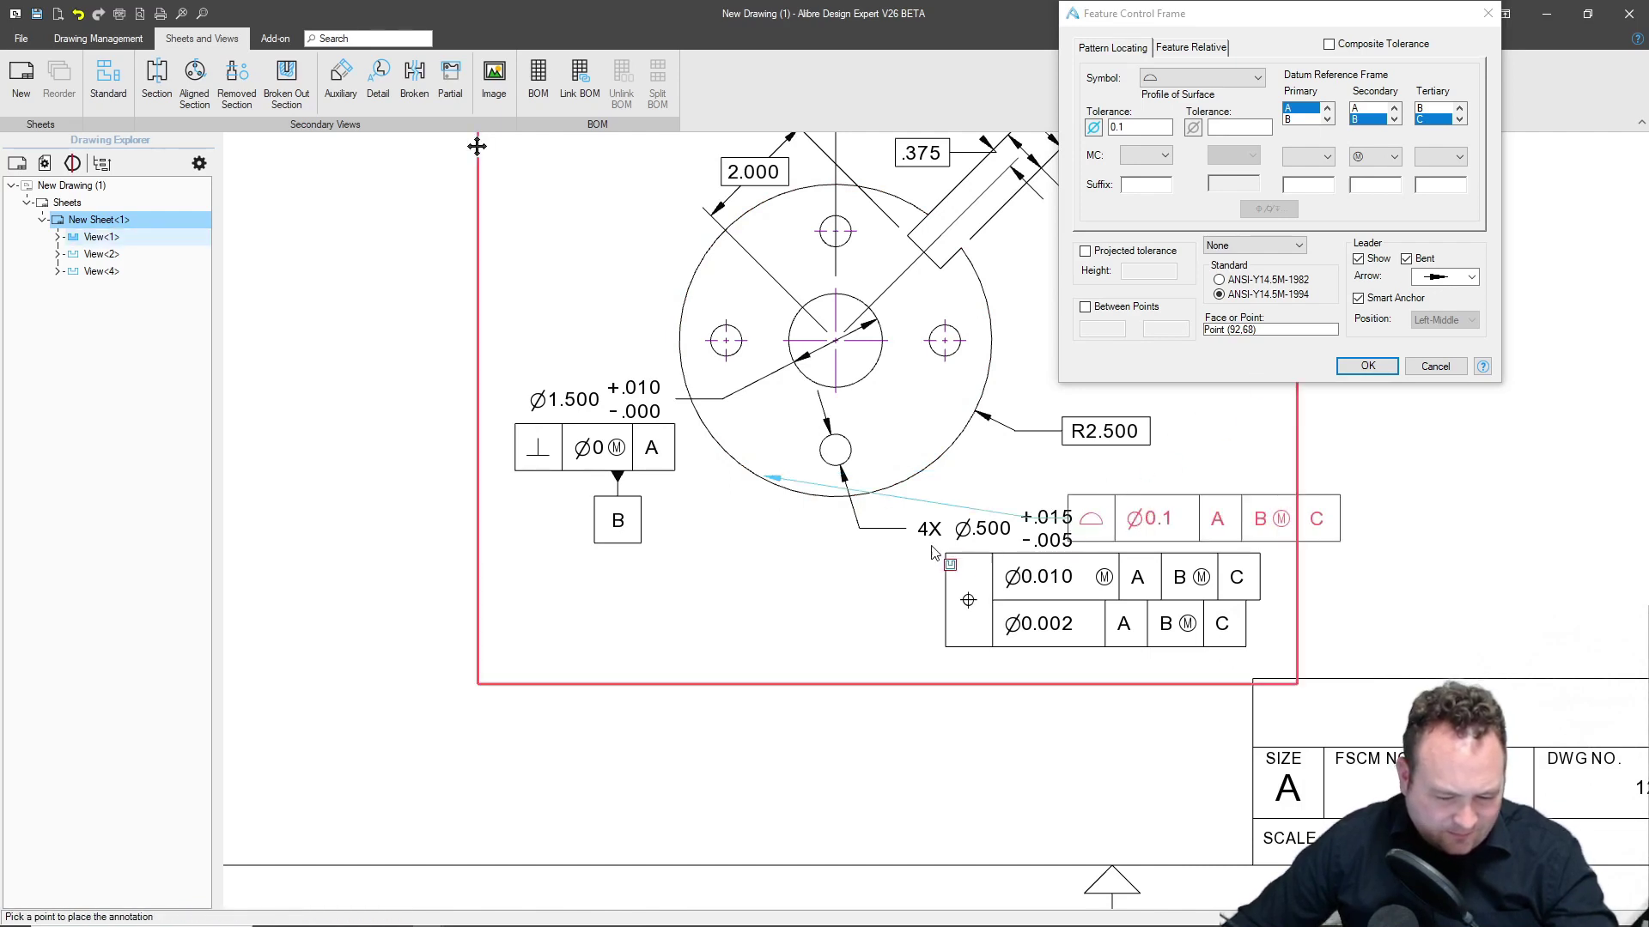
left_click(593, 652)
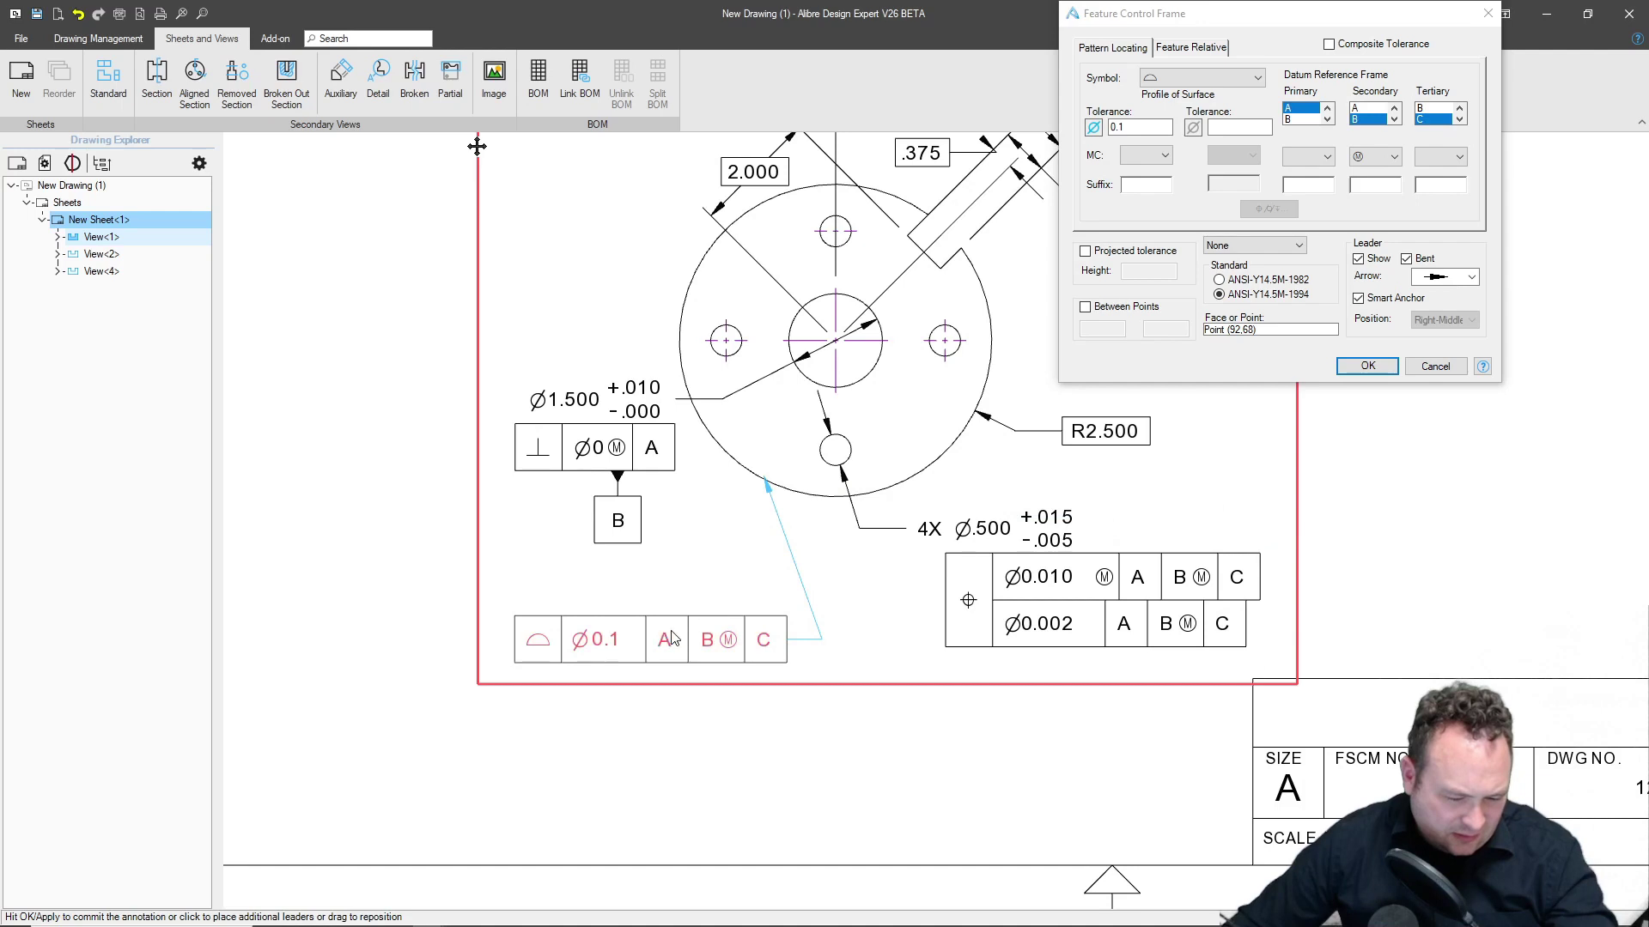
left_click(601, 649)
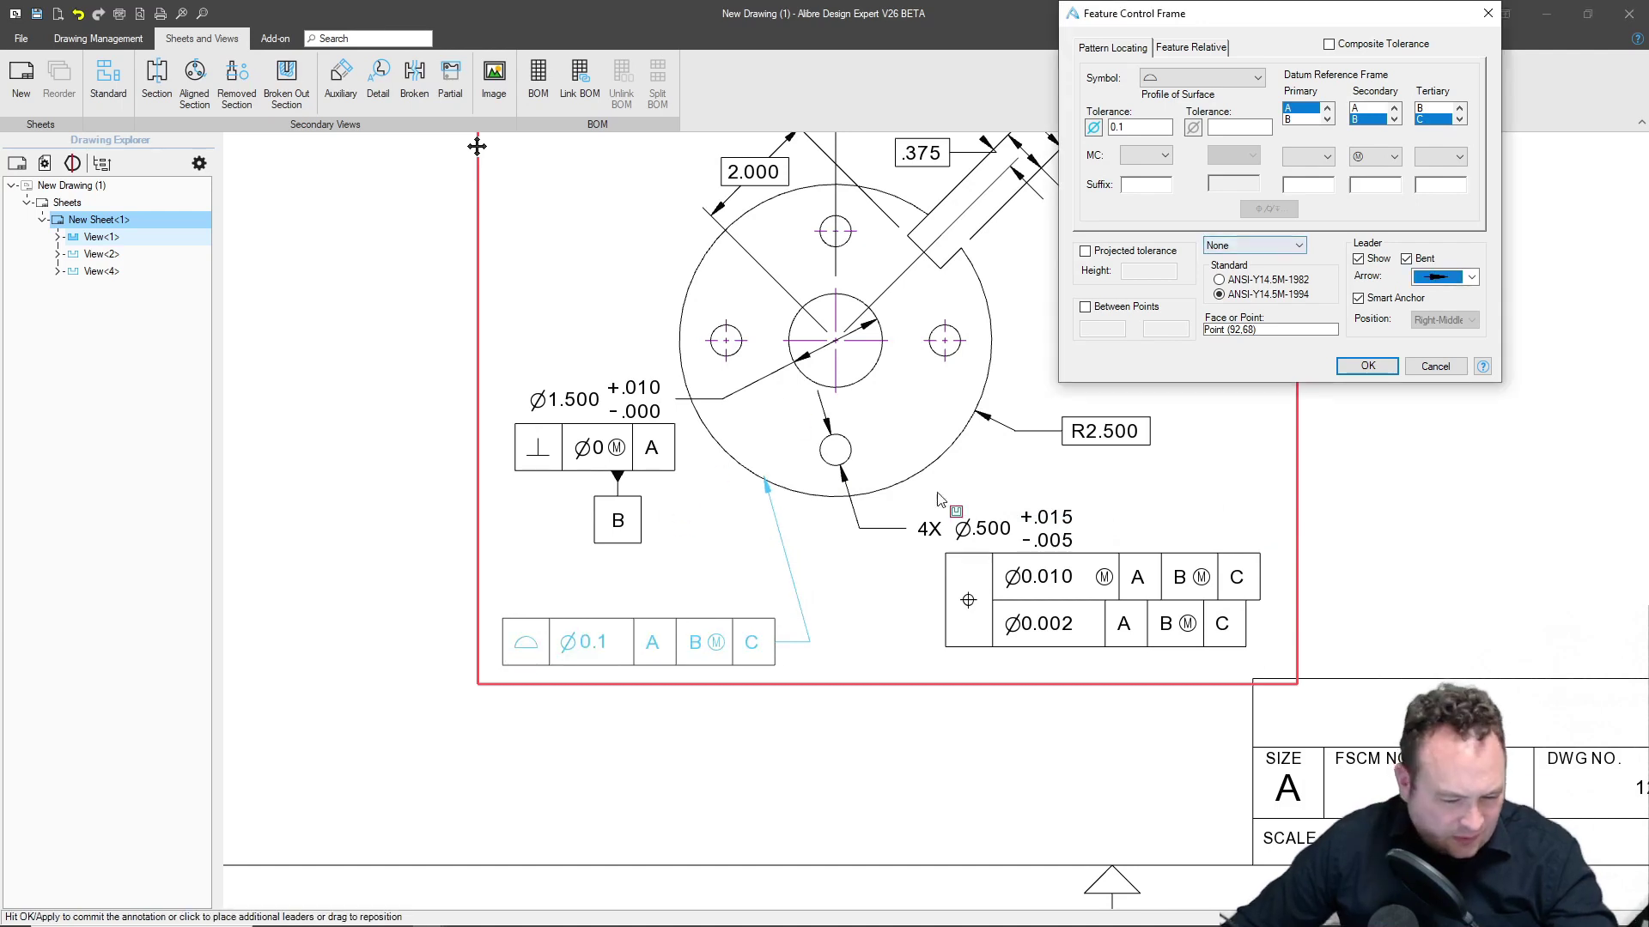
Try All Around and All Over leader symbols, then set the leader symbol to None.
left_click(1250, 248)
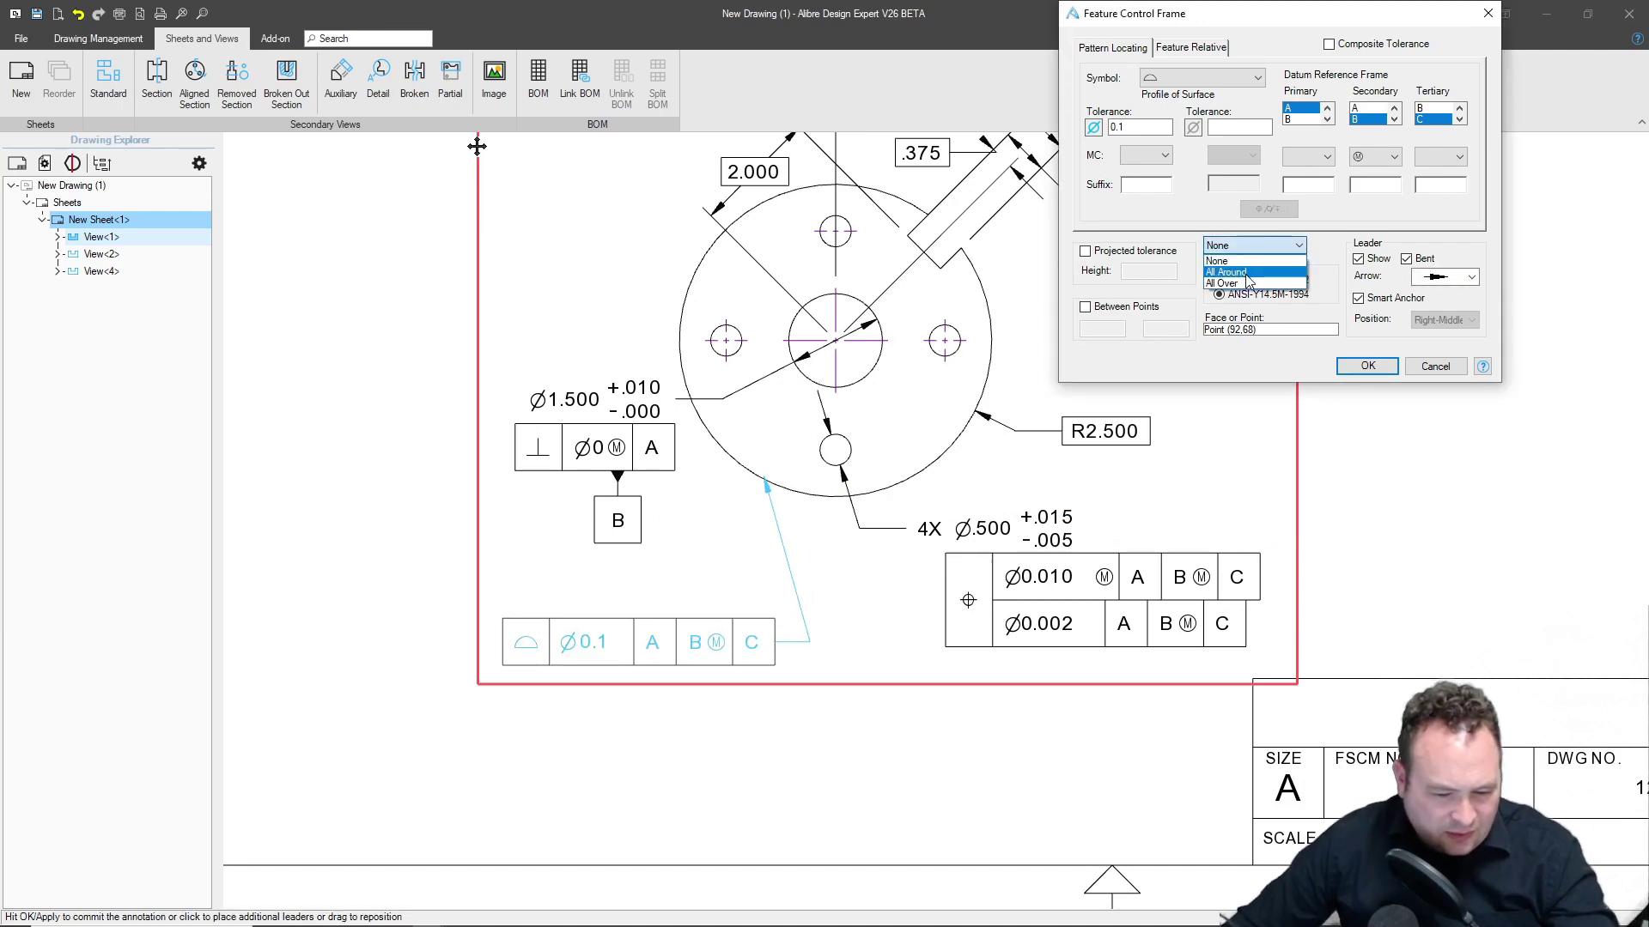
left_click(1247, 273)
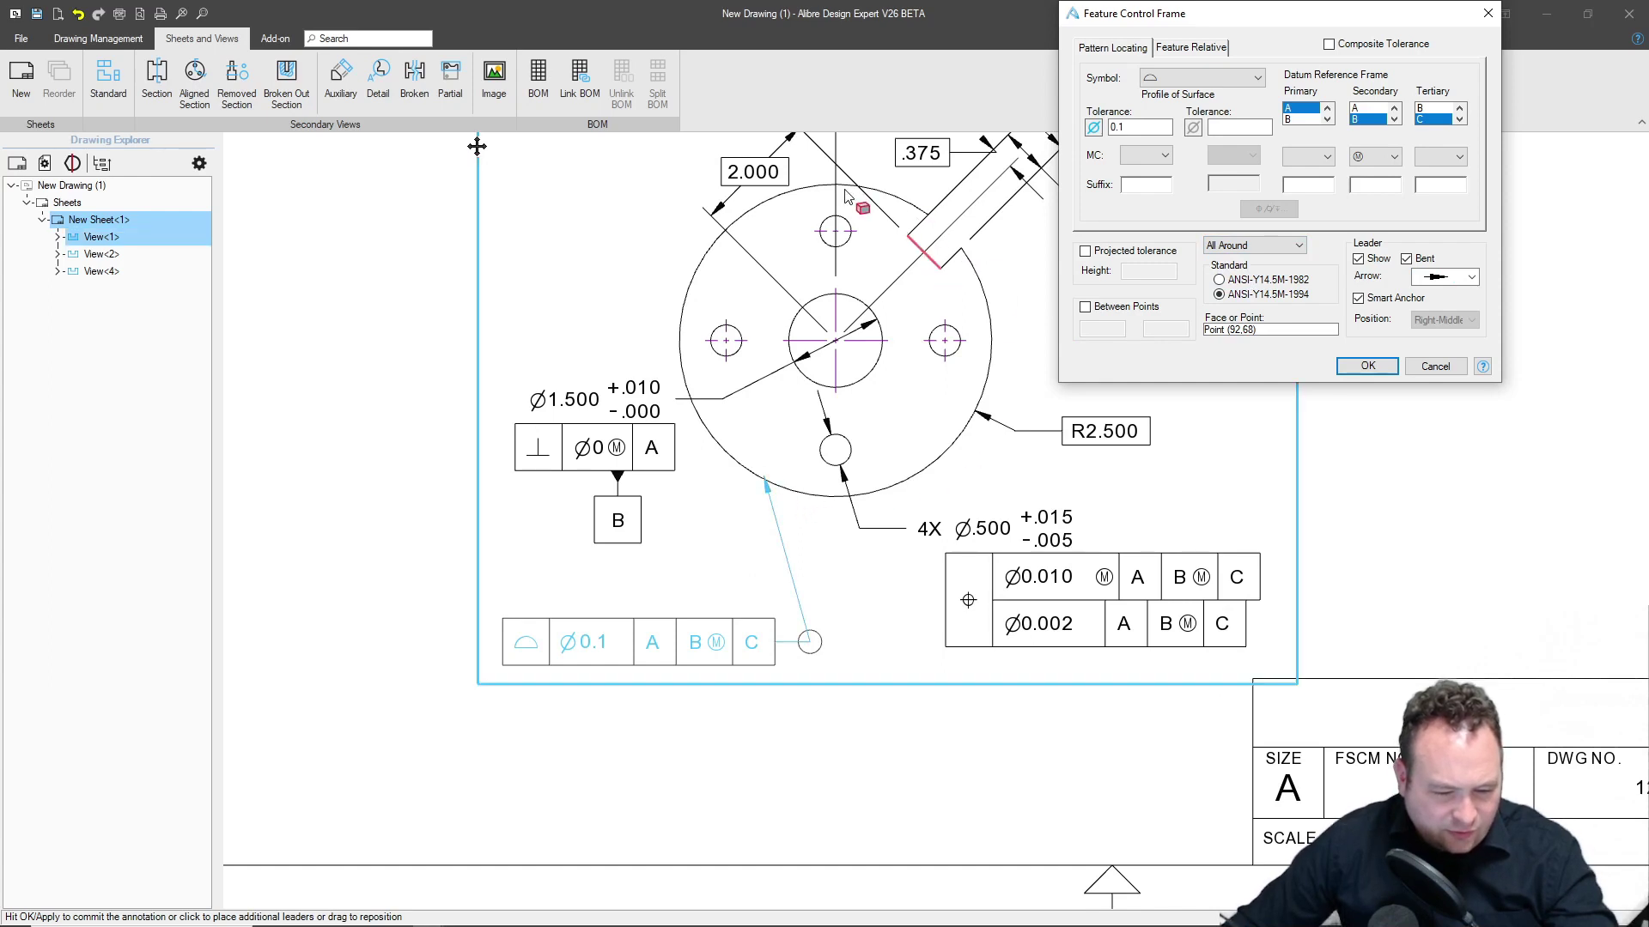
left_click(1254, 246)
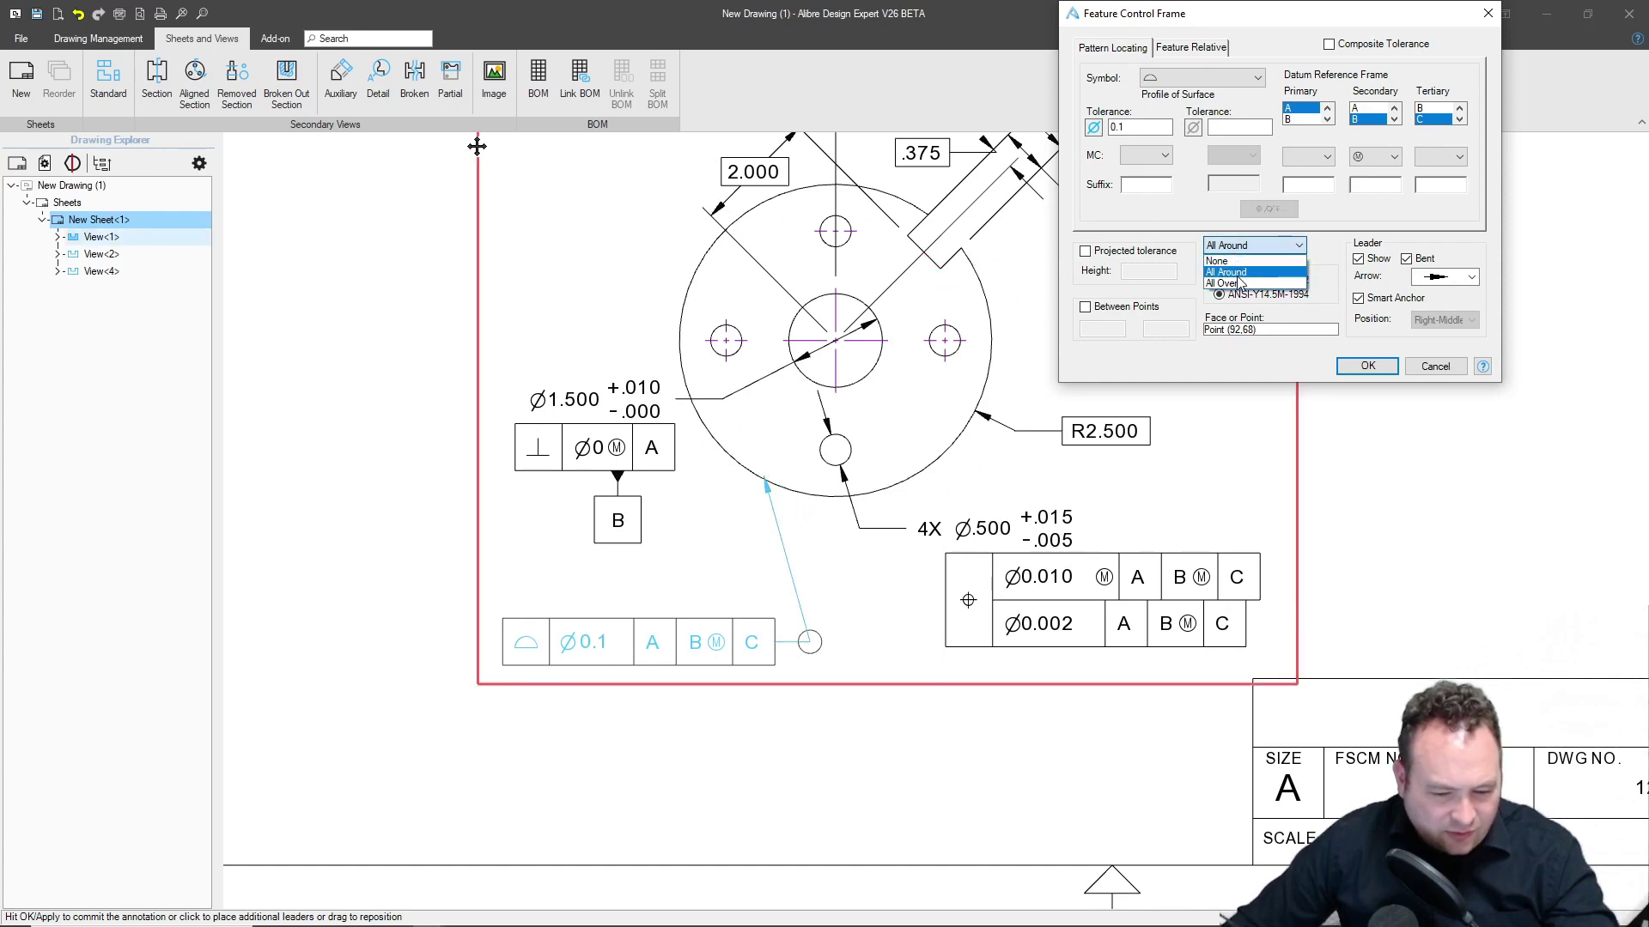
left_click(1237, 284)
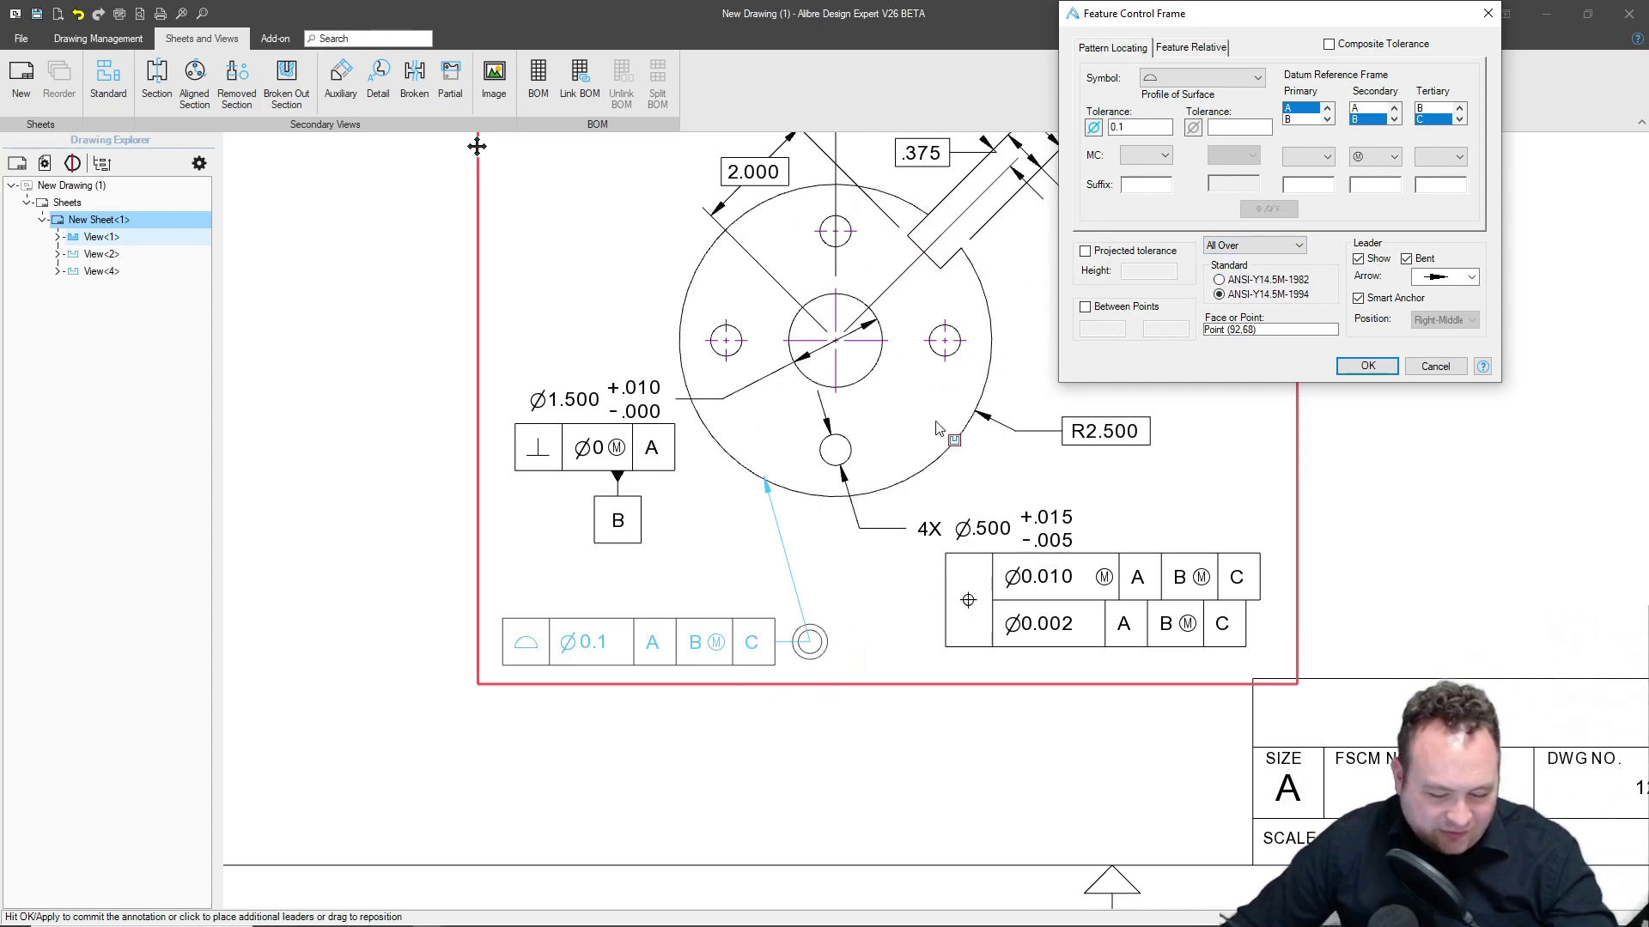
left_click(1241, 246)
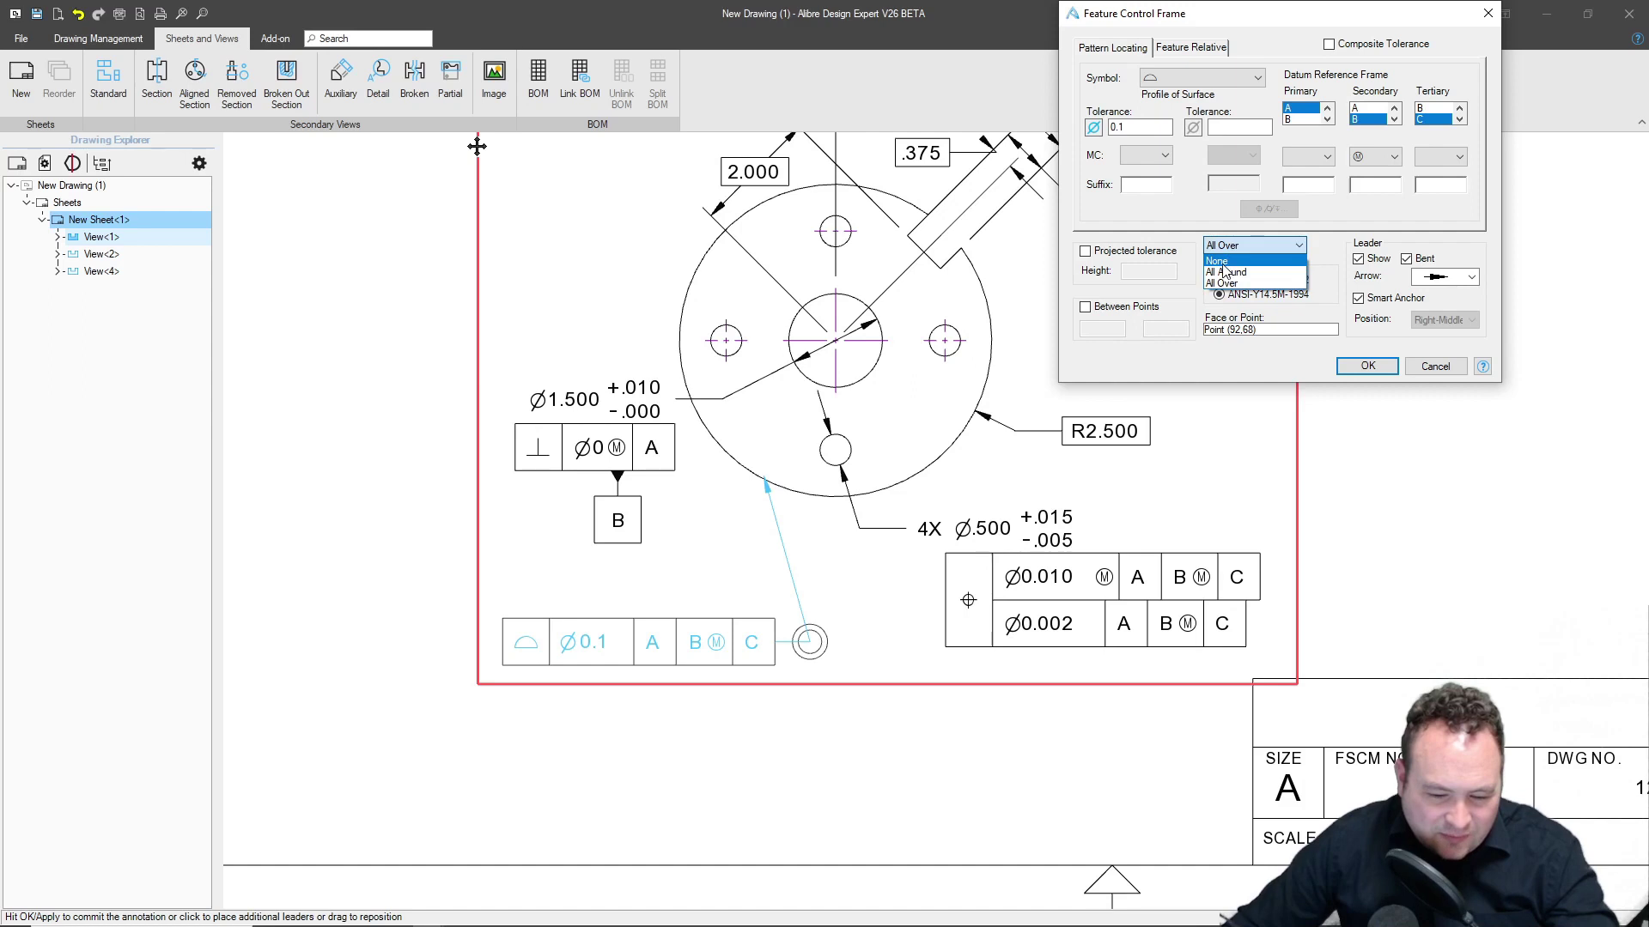
left_click(1225, 272)
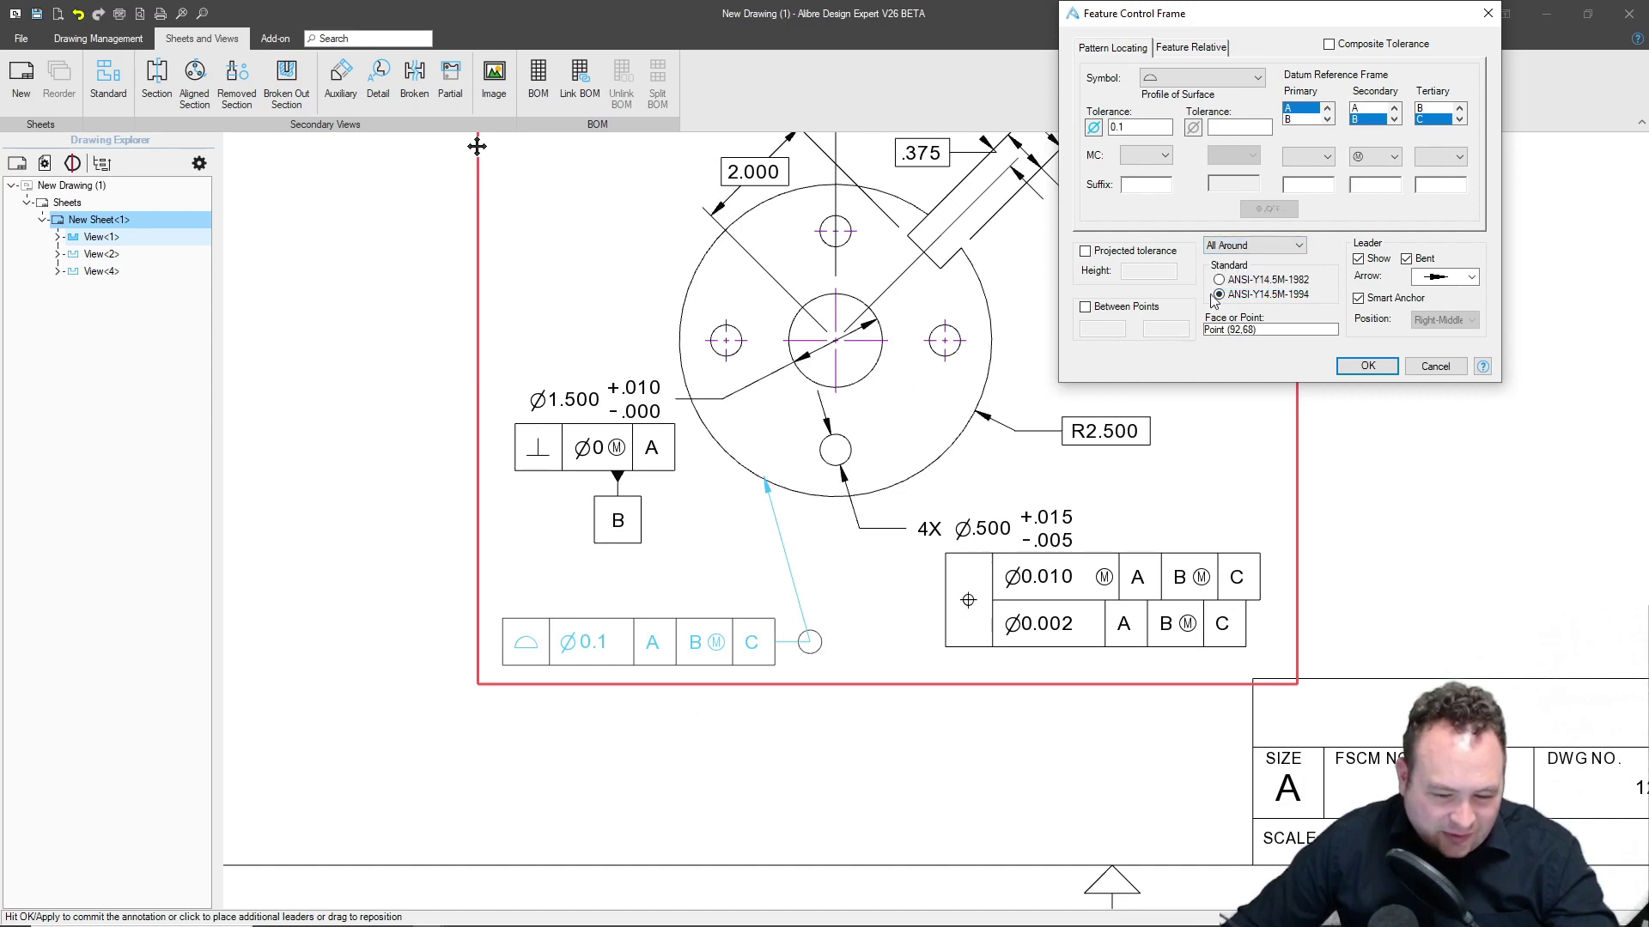
left_click(1263, 251)
left_click(1224, 262)
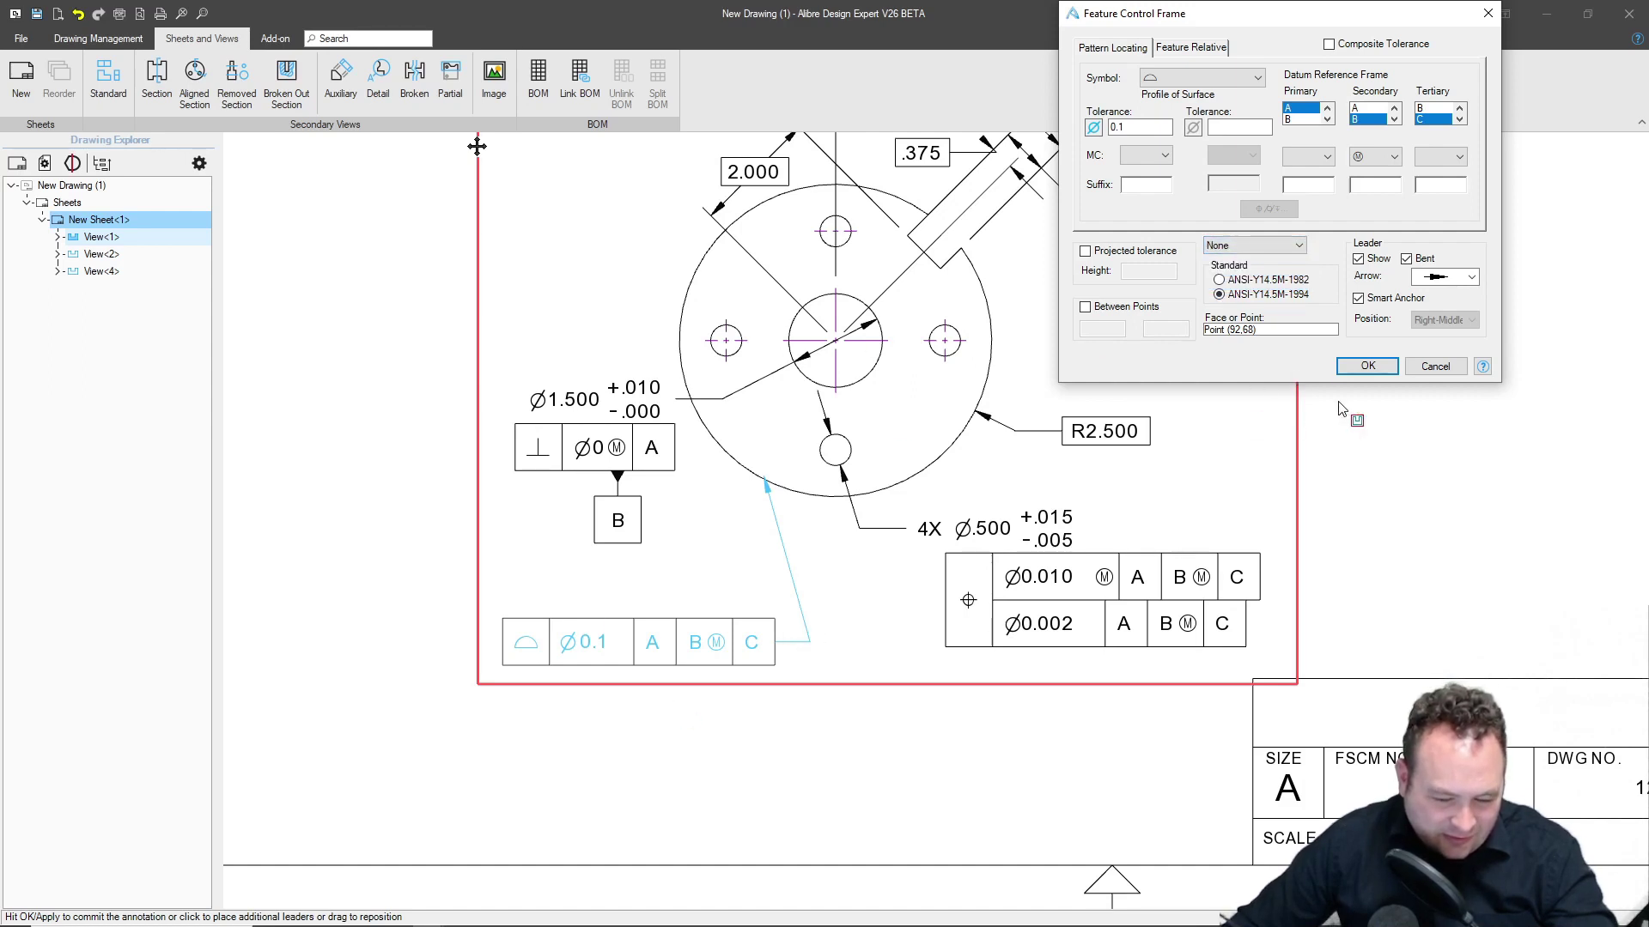
Commit the edited profile frame and shift it farther left.
left_click(1367, 365)
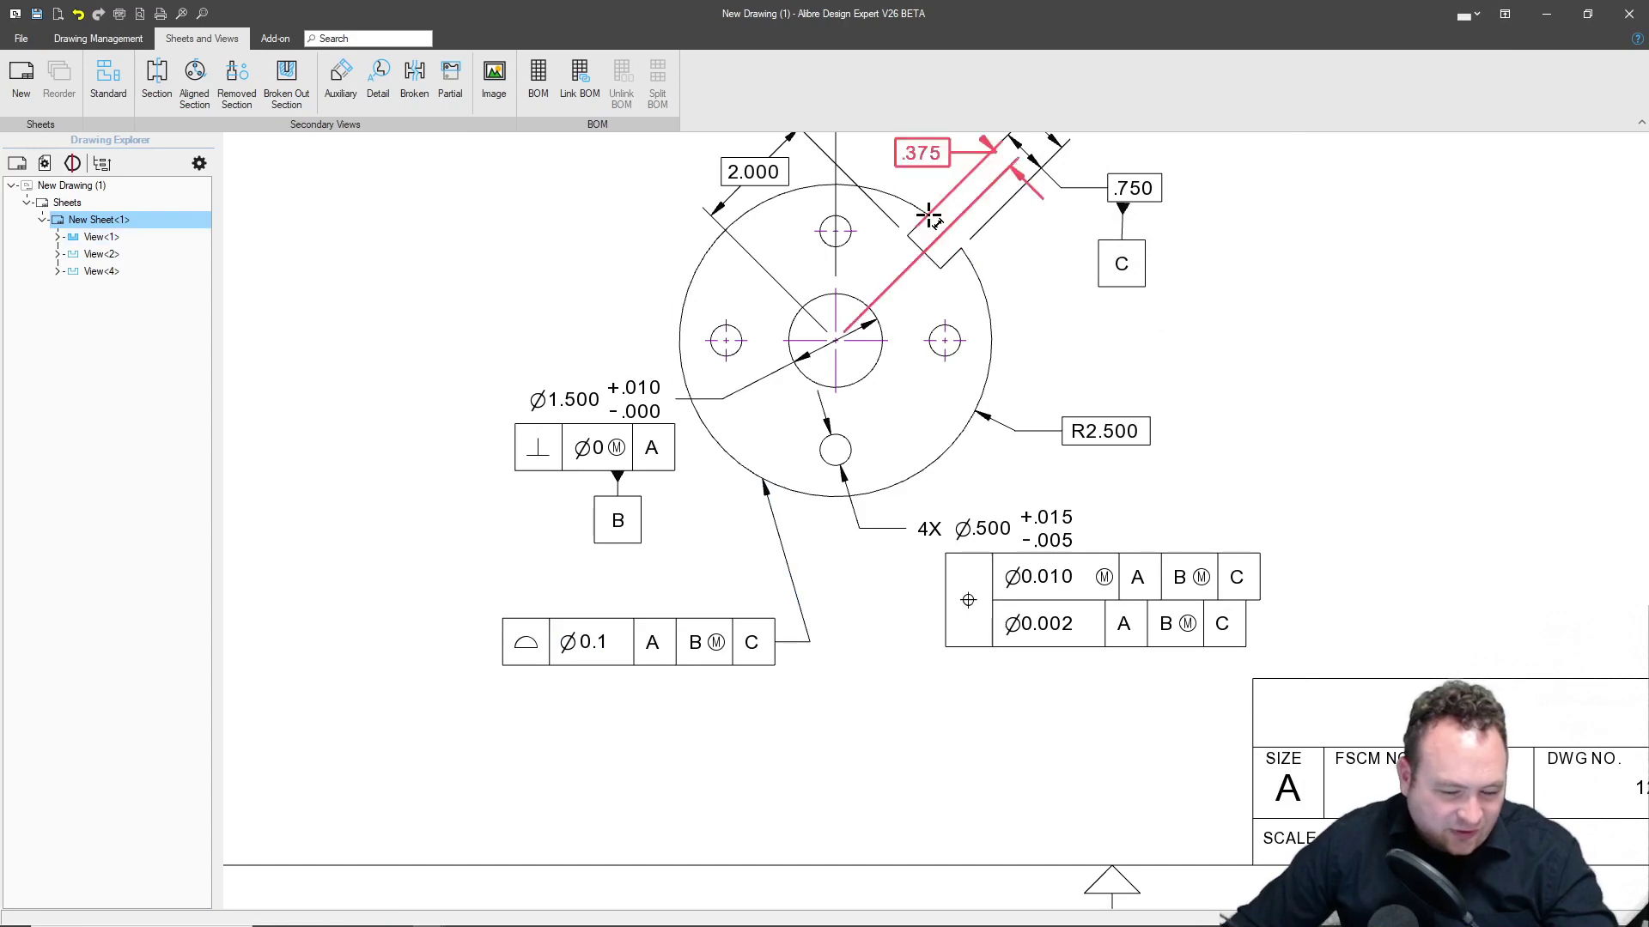
left_click_drag(699, 626, 533, 615)
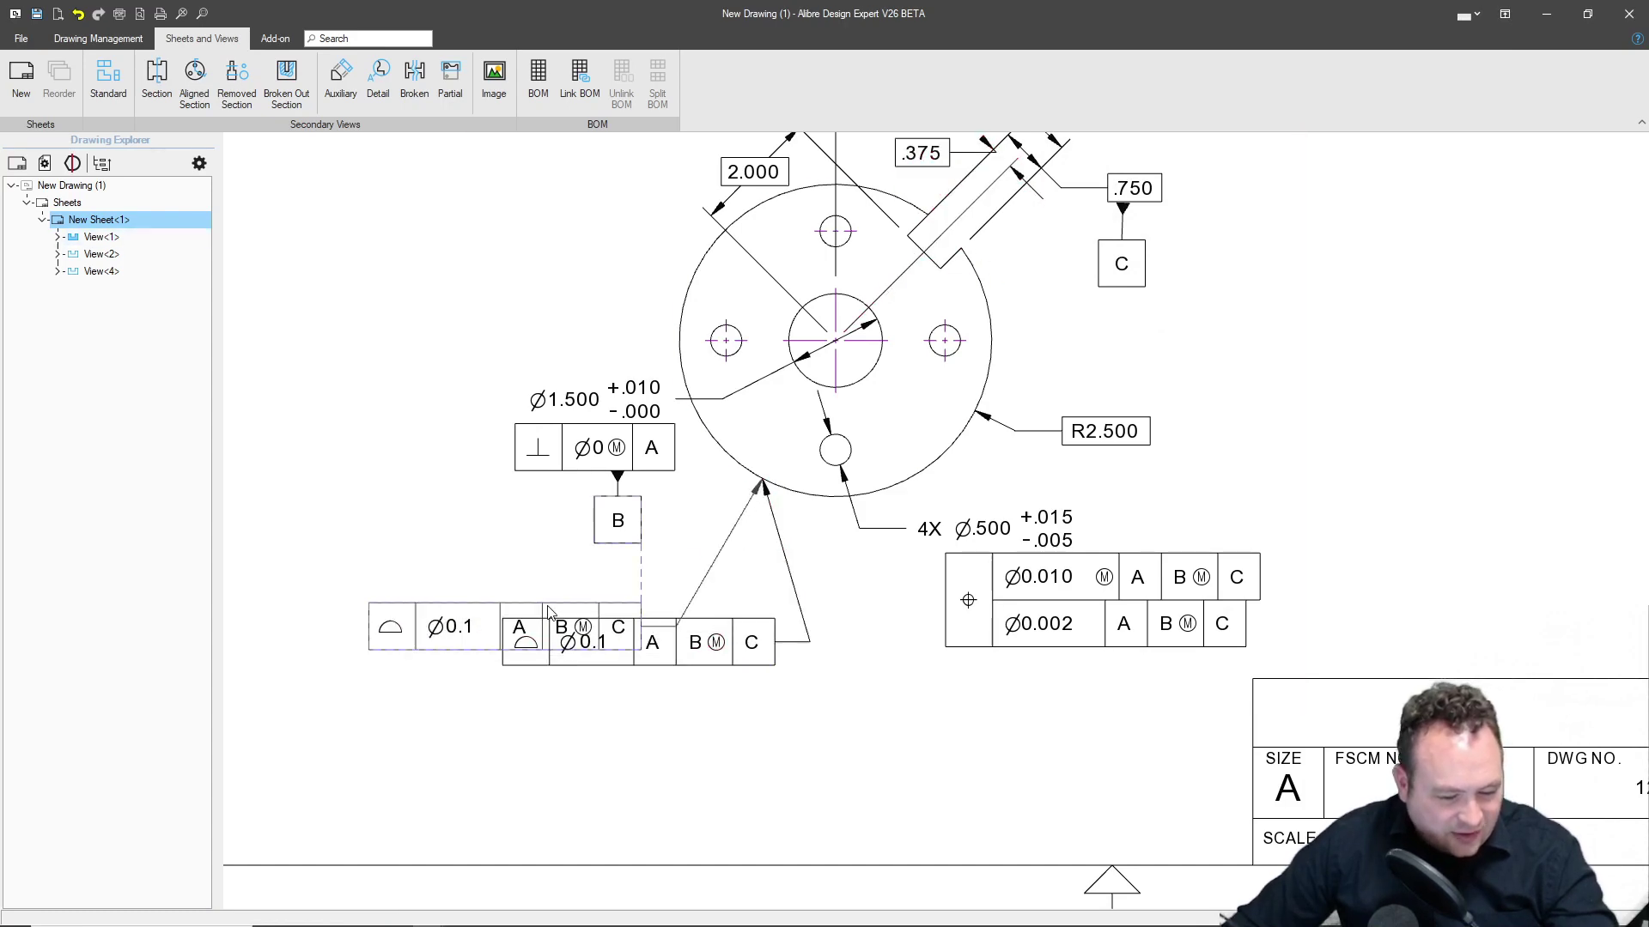
scroll(736, 633, "down", 2)
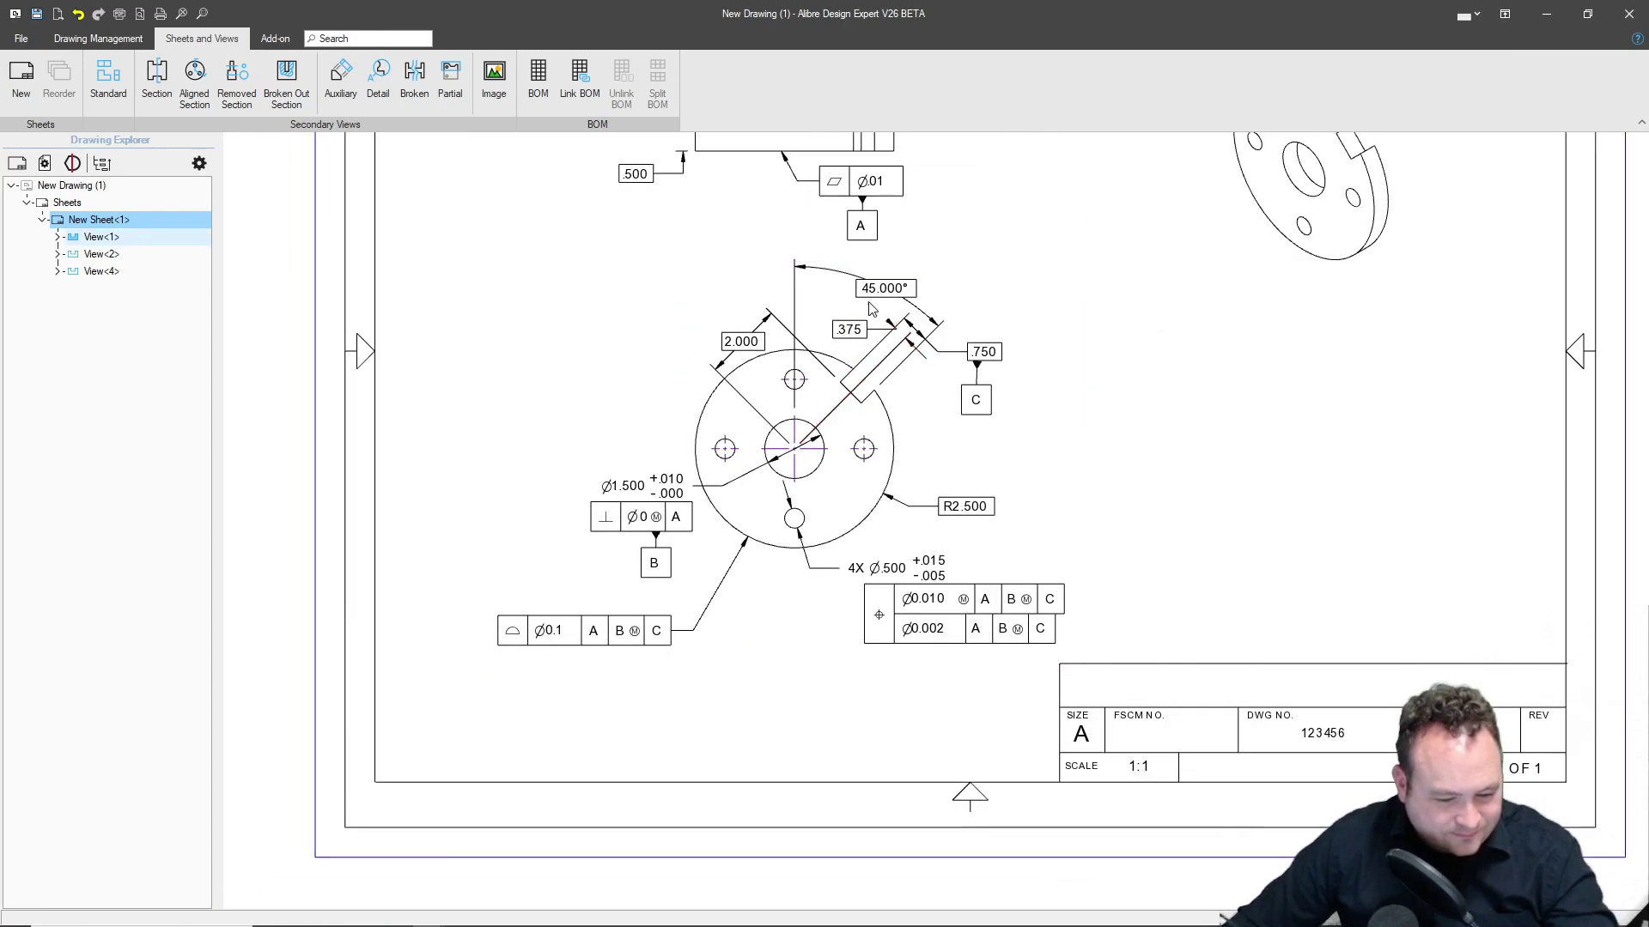
scroll(852, 392, "up", 3)
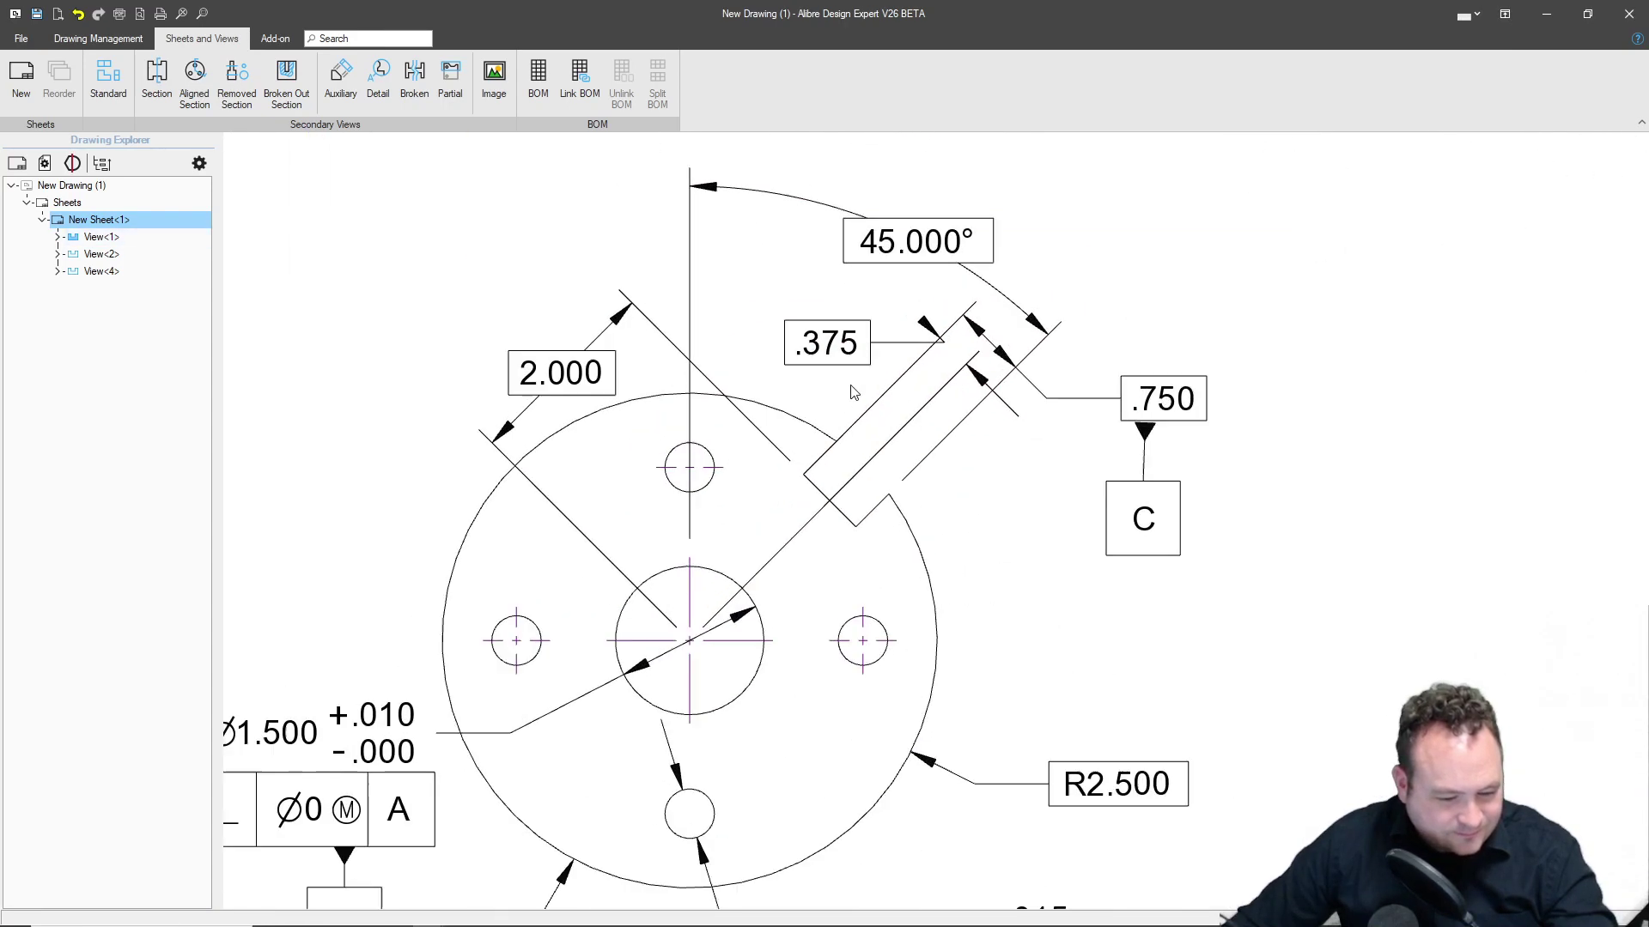
Add a leadered X note at the slot's upper side.
left_click(107, 44)
left_click(192, 79)
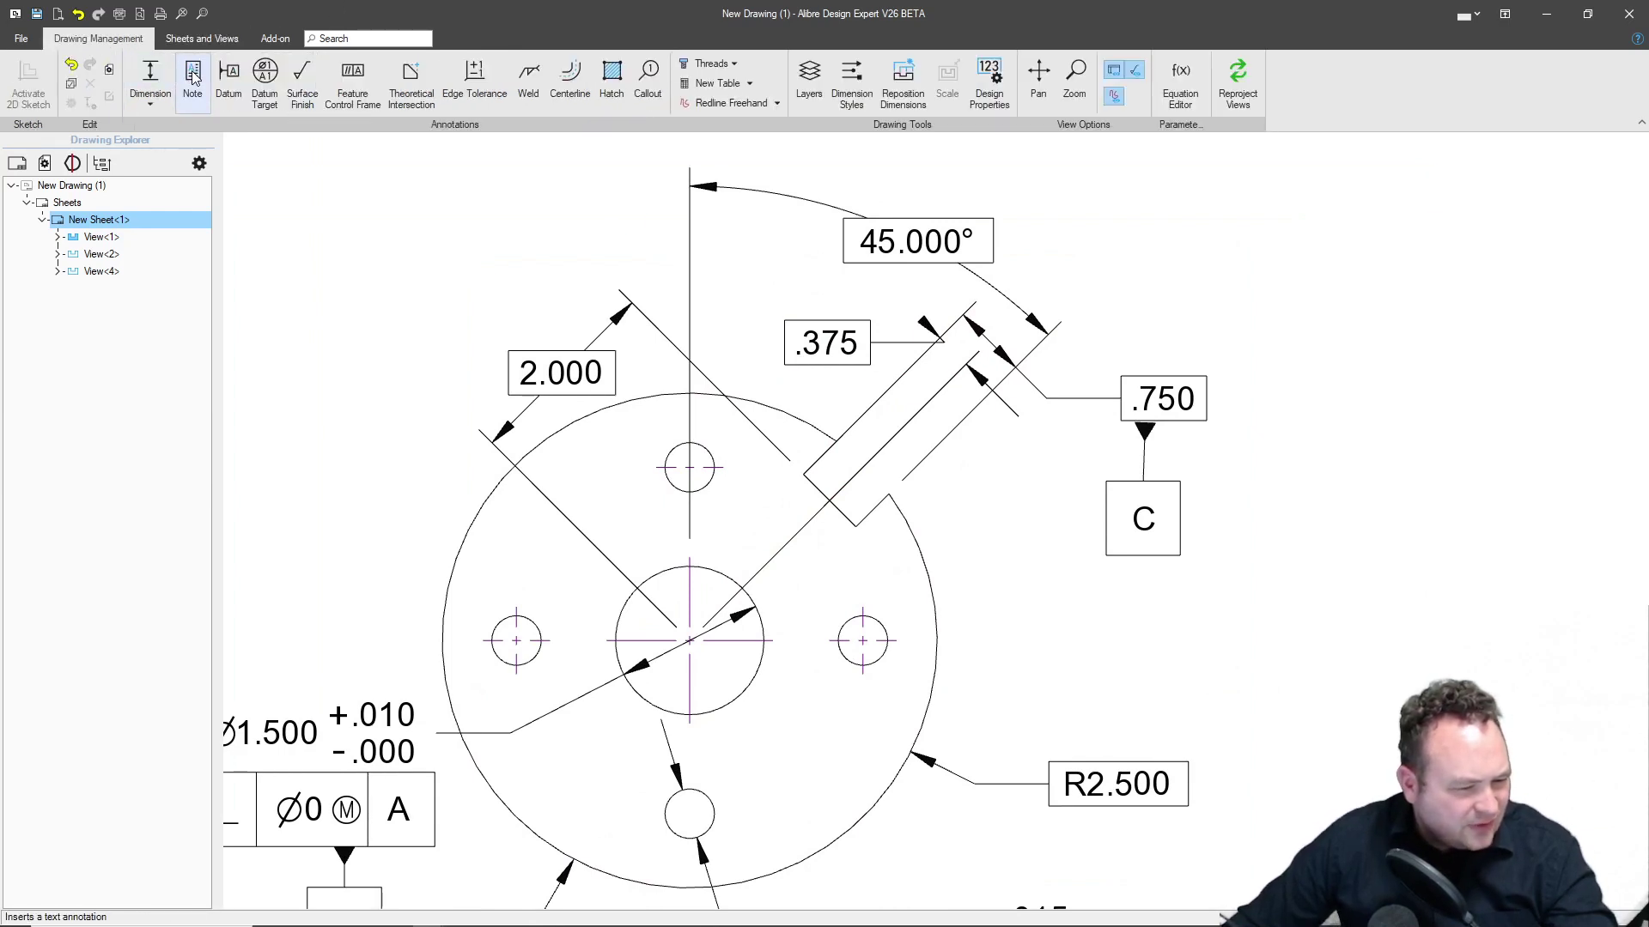
left_click(884, 367)
left_click(1291, 199)
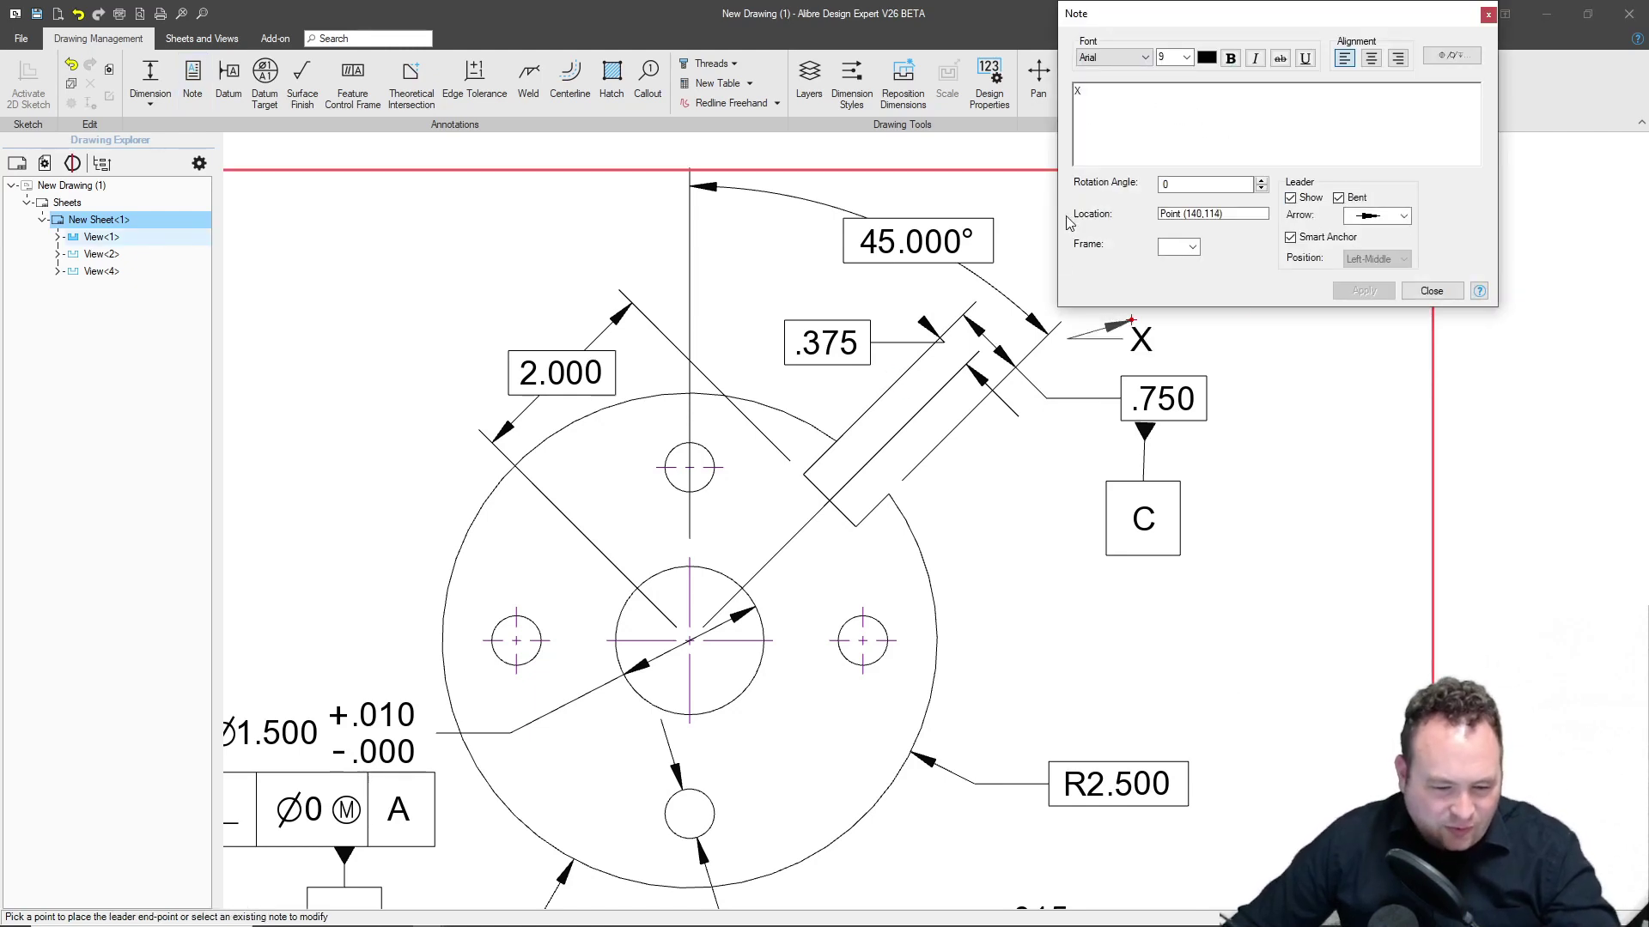
left_click(836, 441)
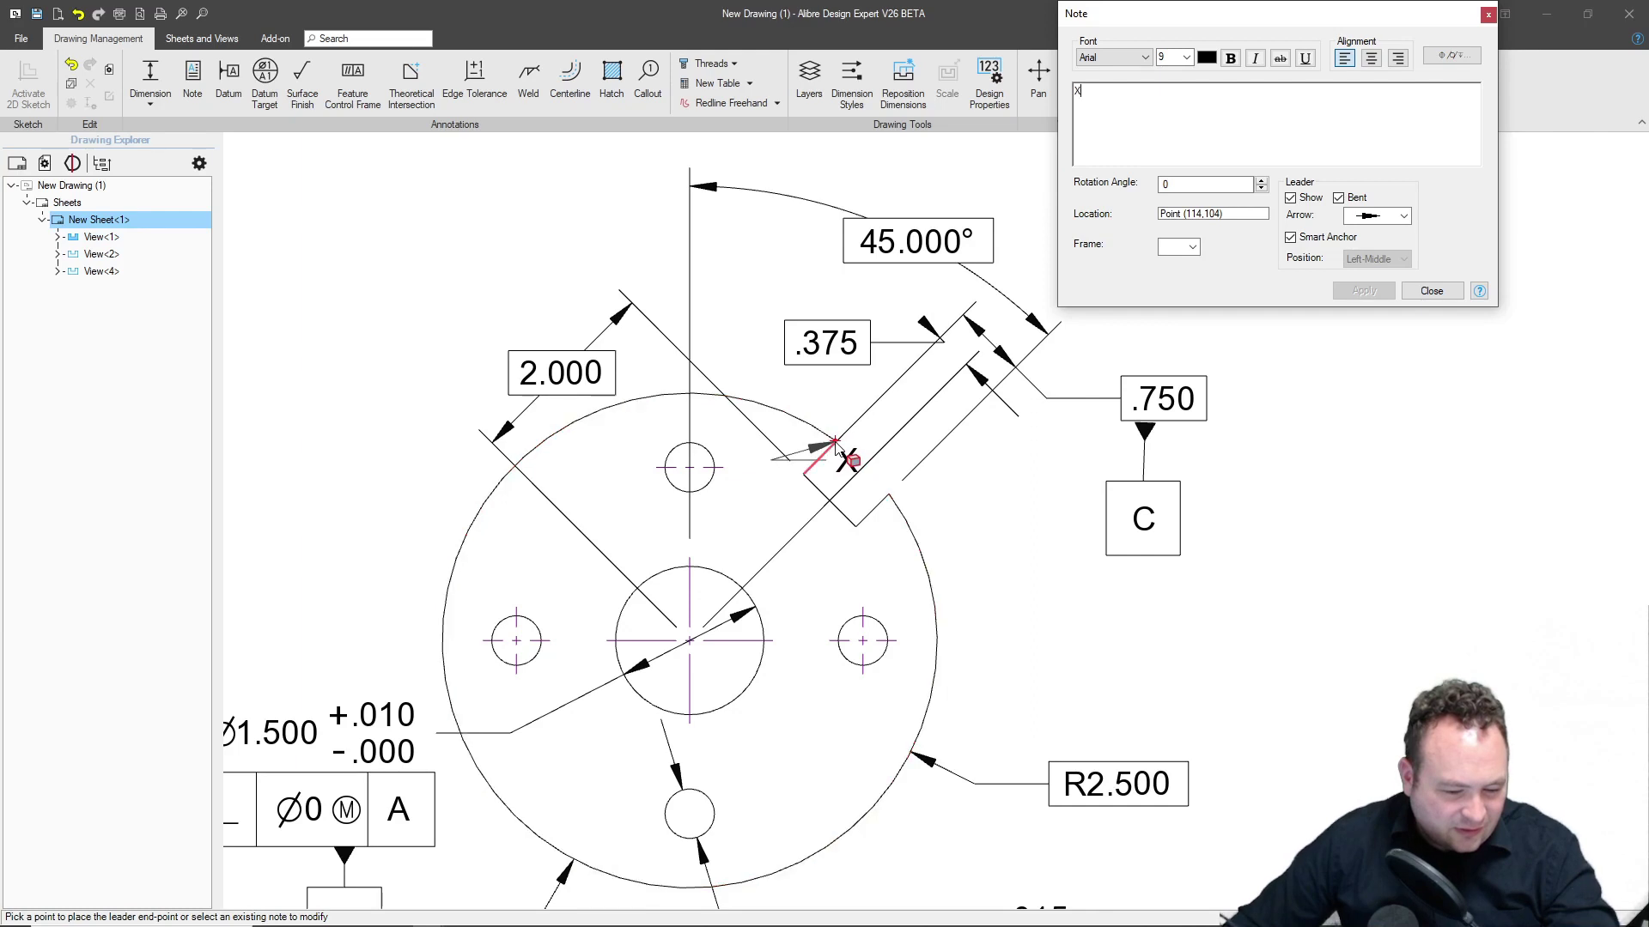
left_click(751, 363)
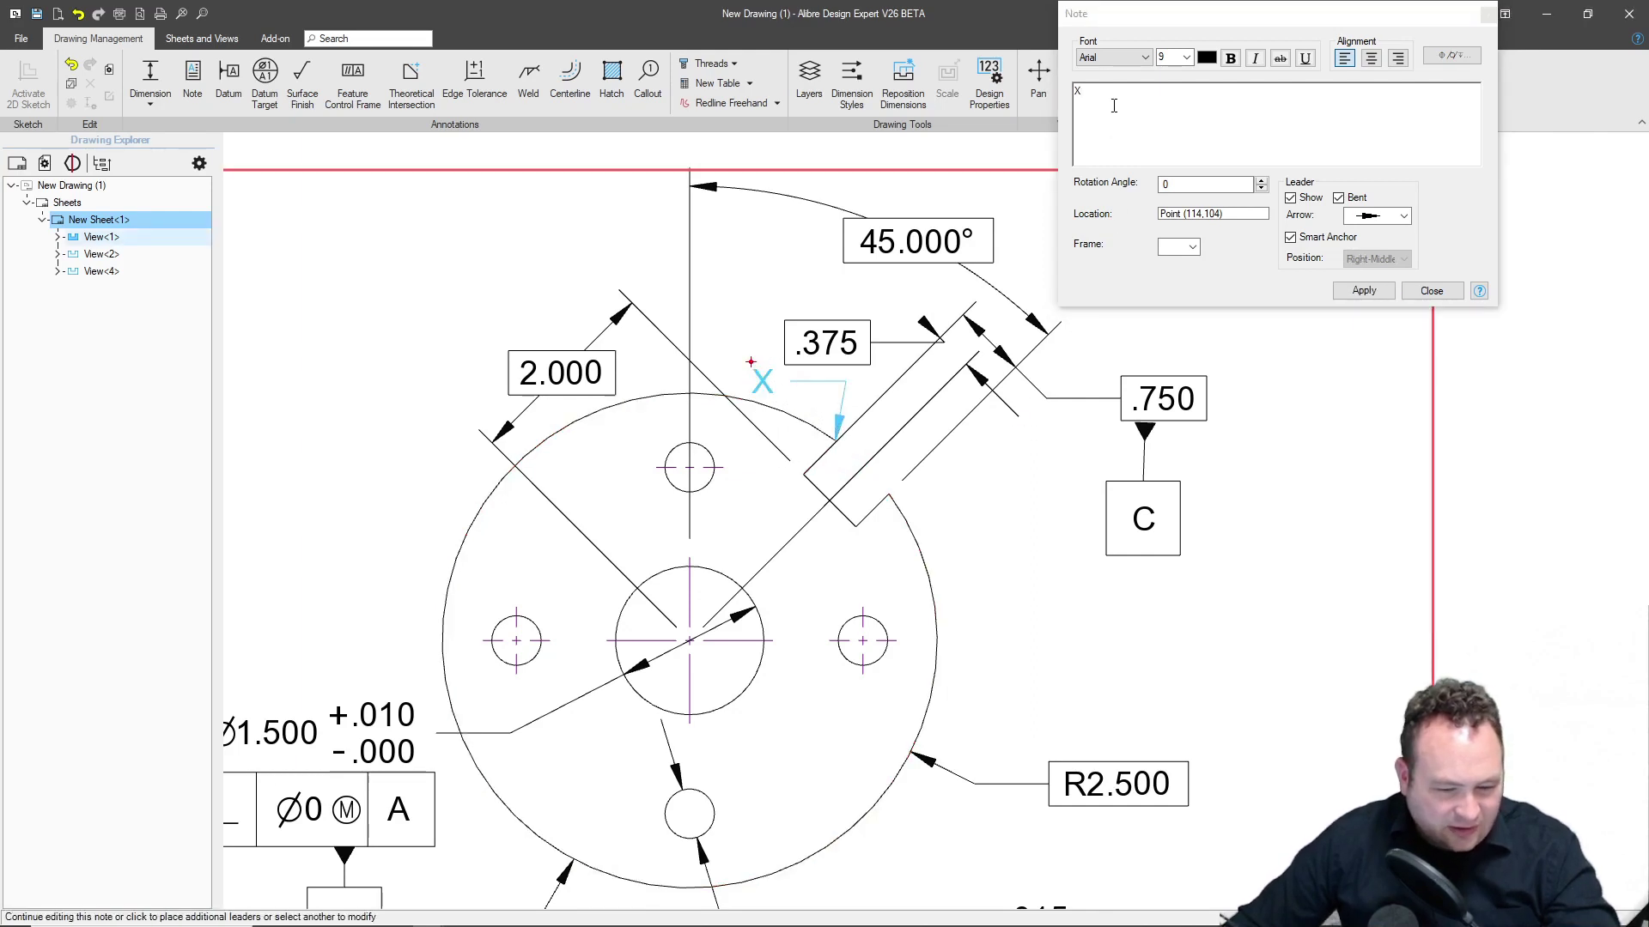
left_click(1364, 291)
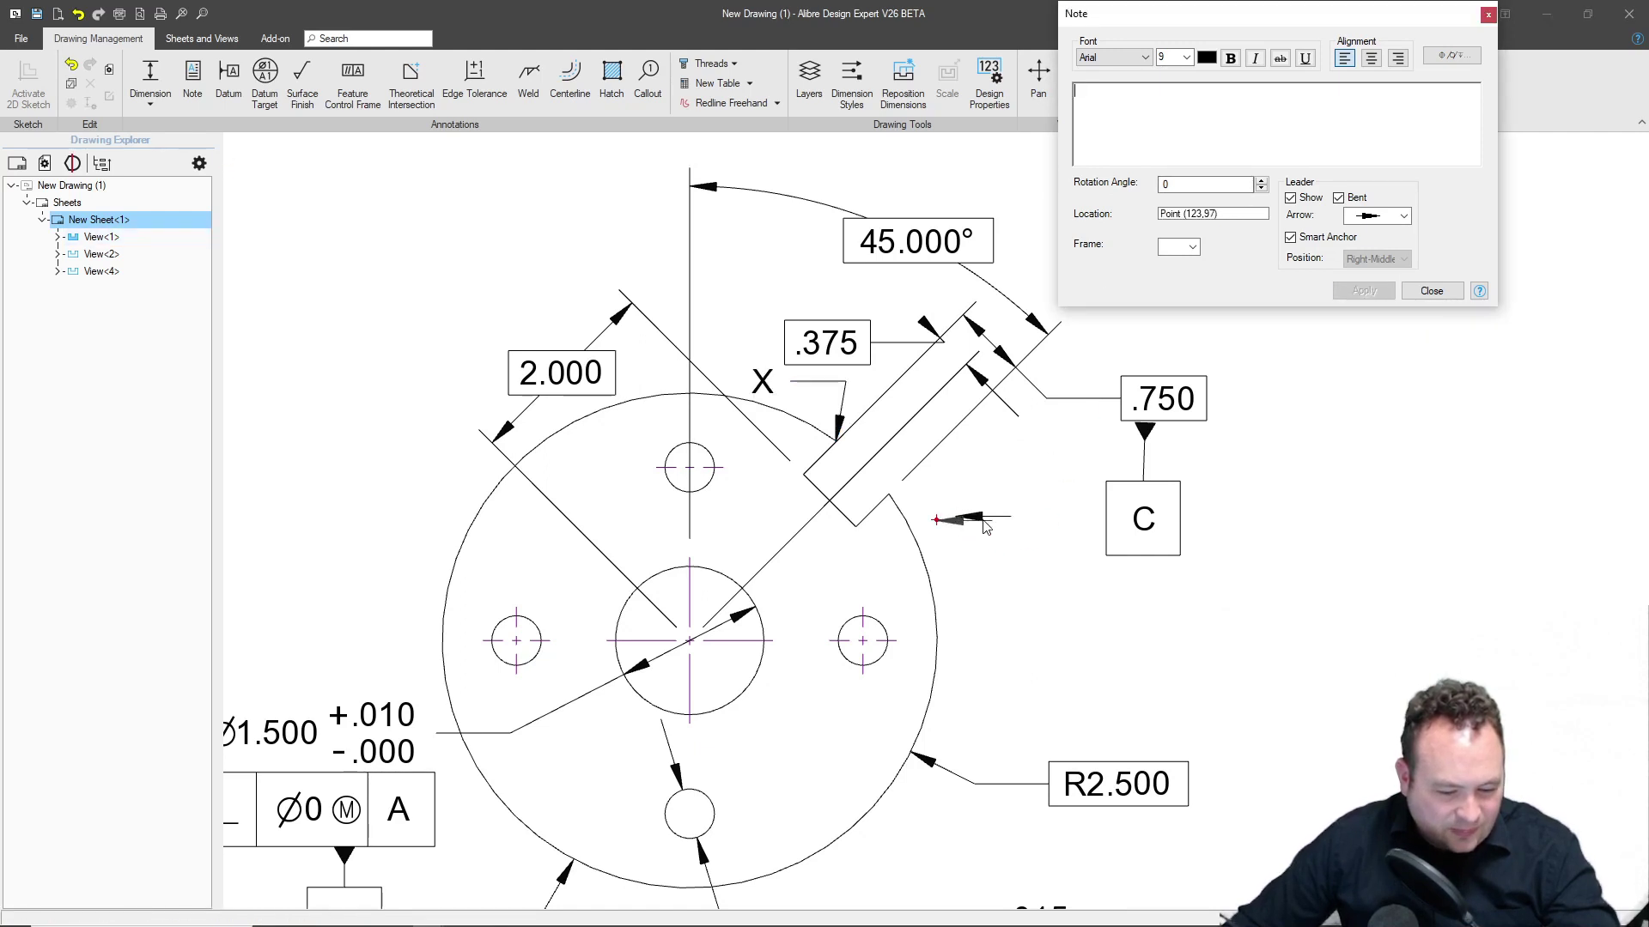
key("Escape")
Add a Y note whose leader points to the slot's lower corner, right of the slot.
double_click(988, 518)
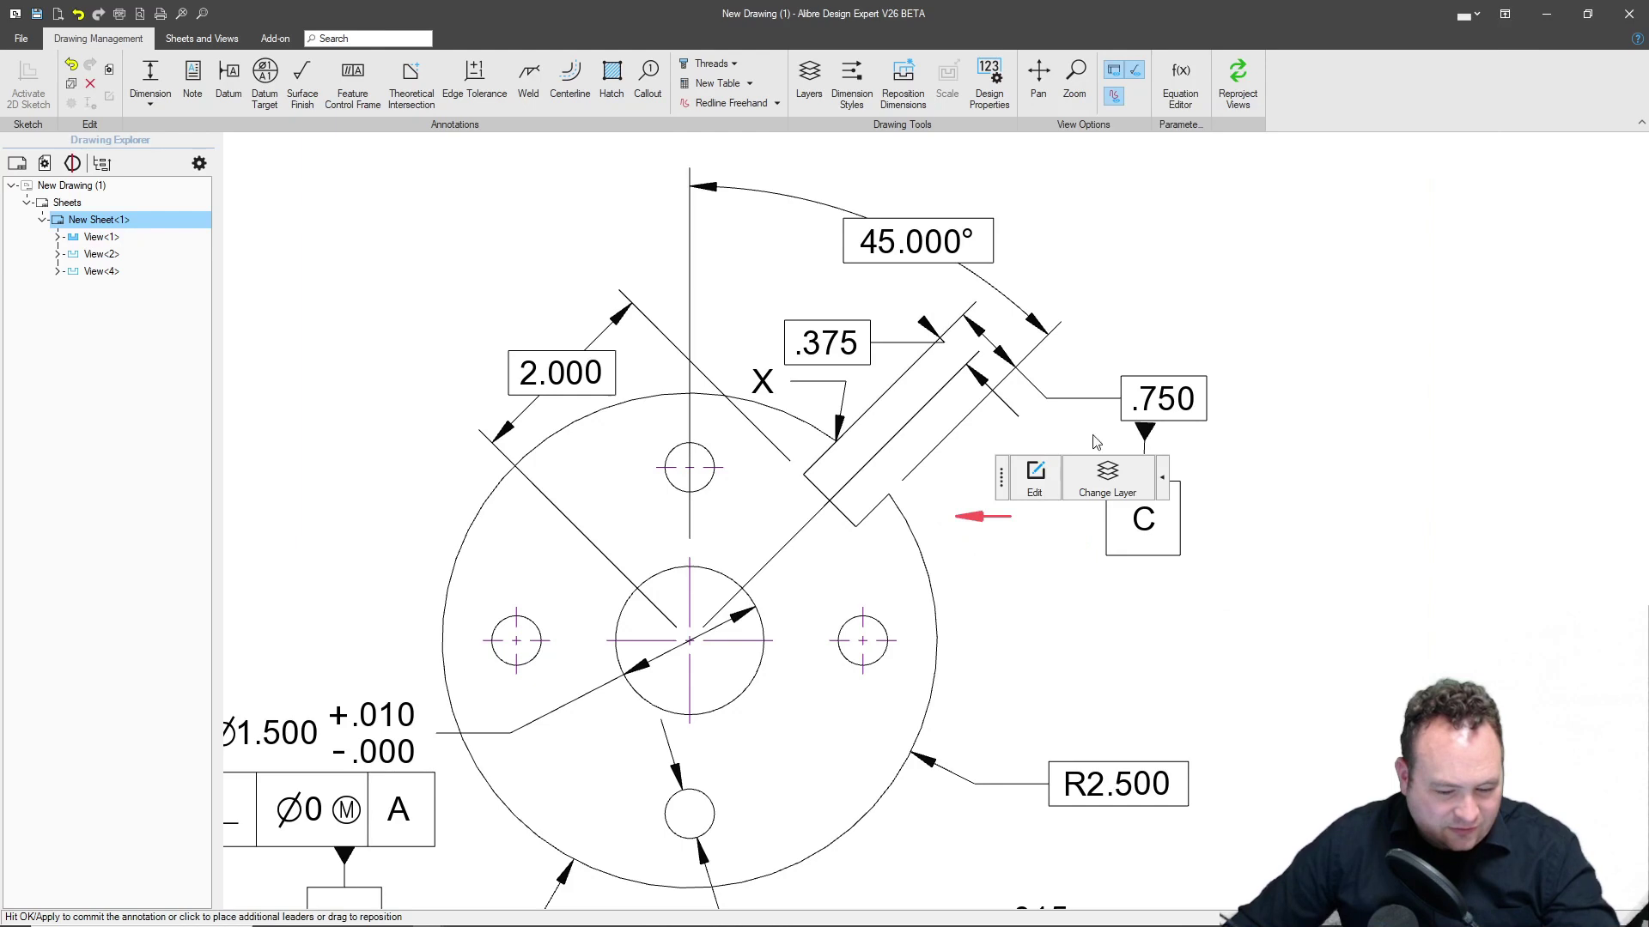
type("Y")
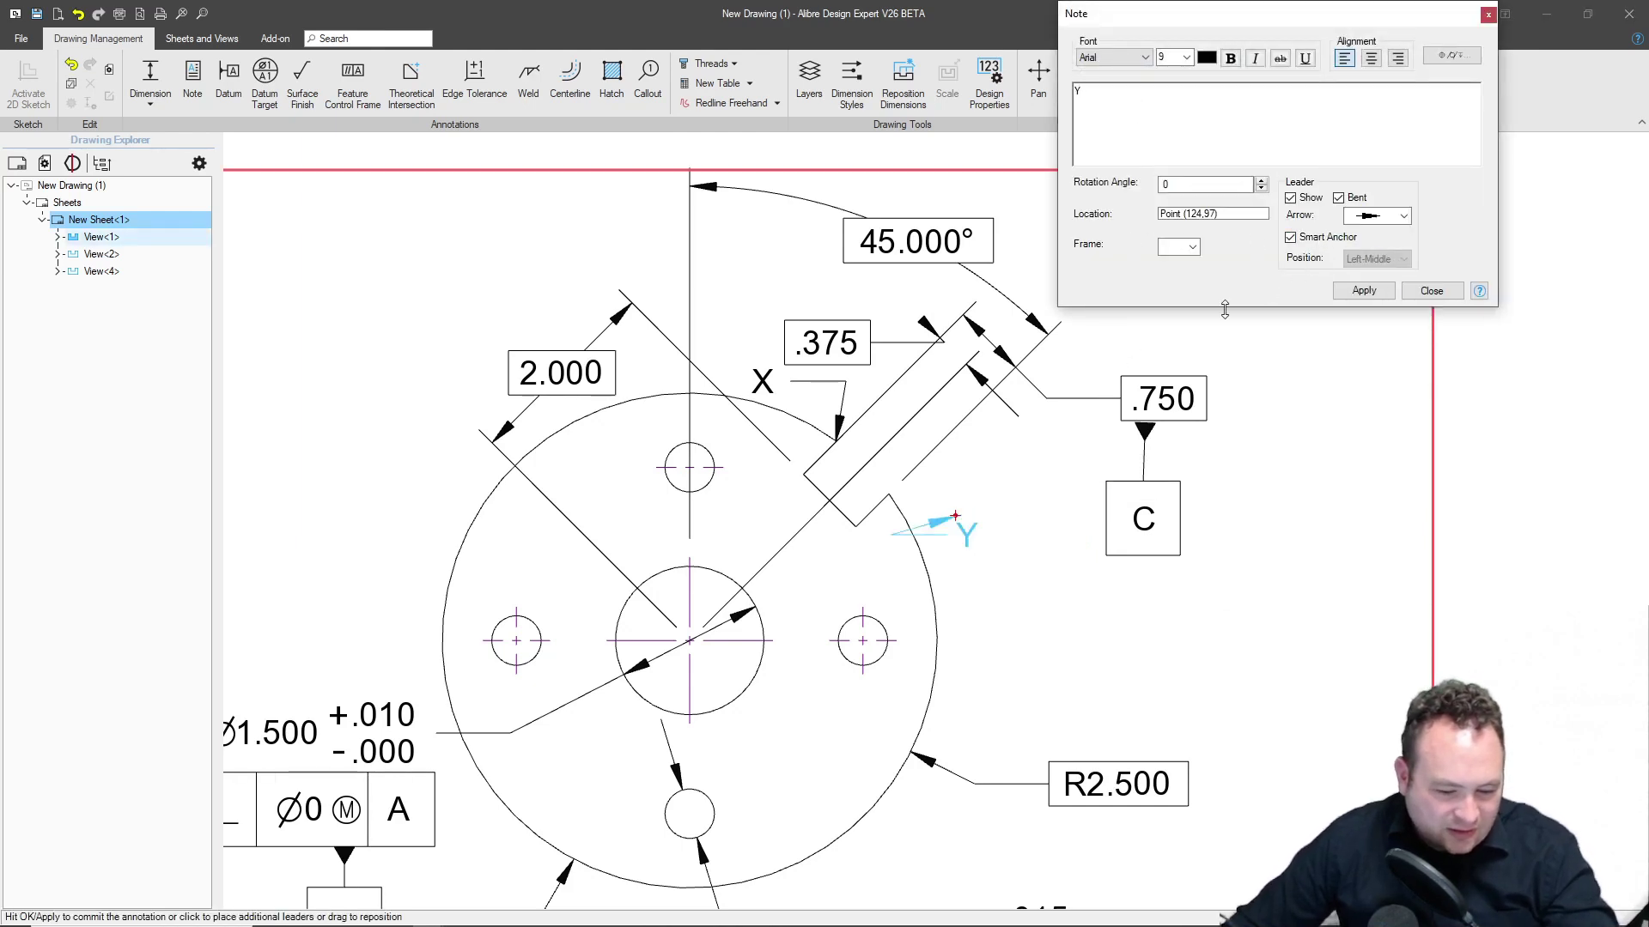
left_click(1346, 293)
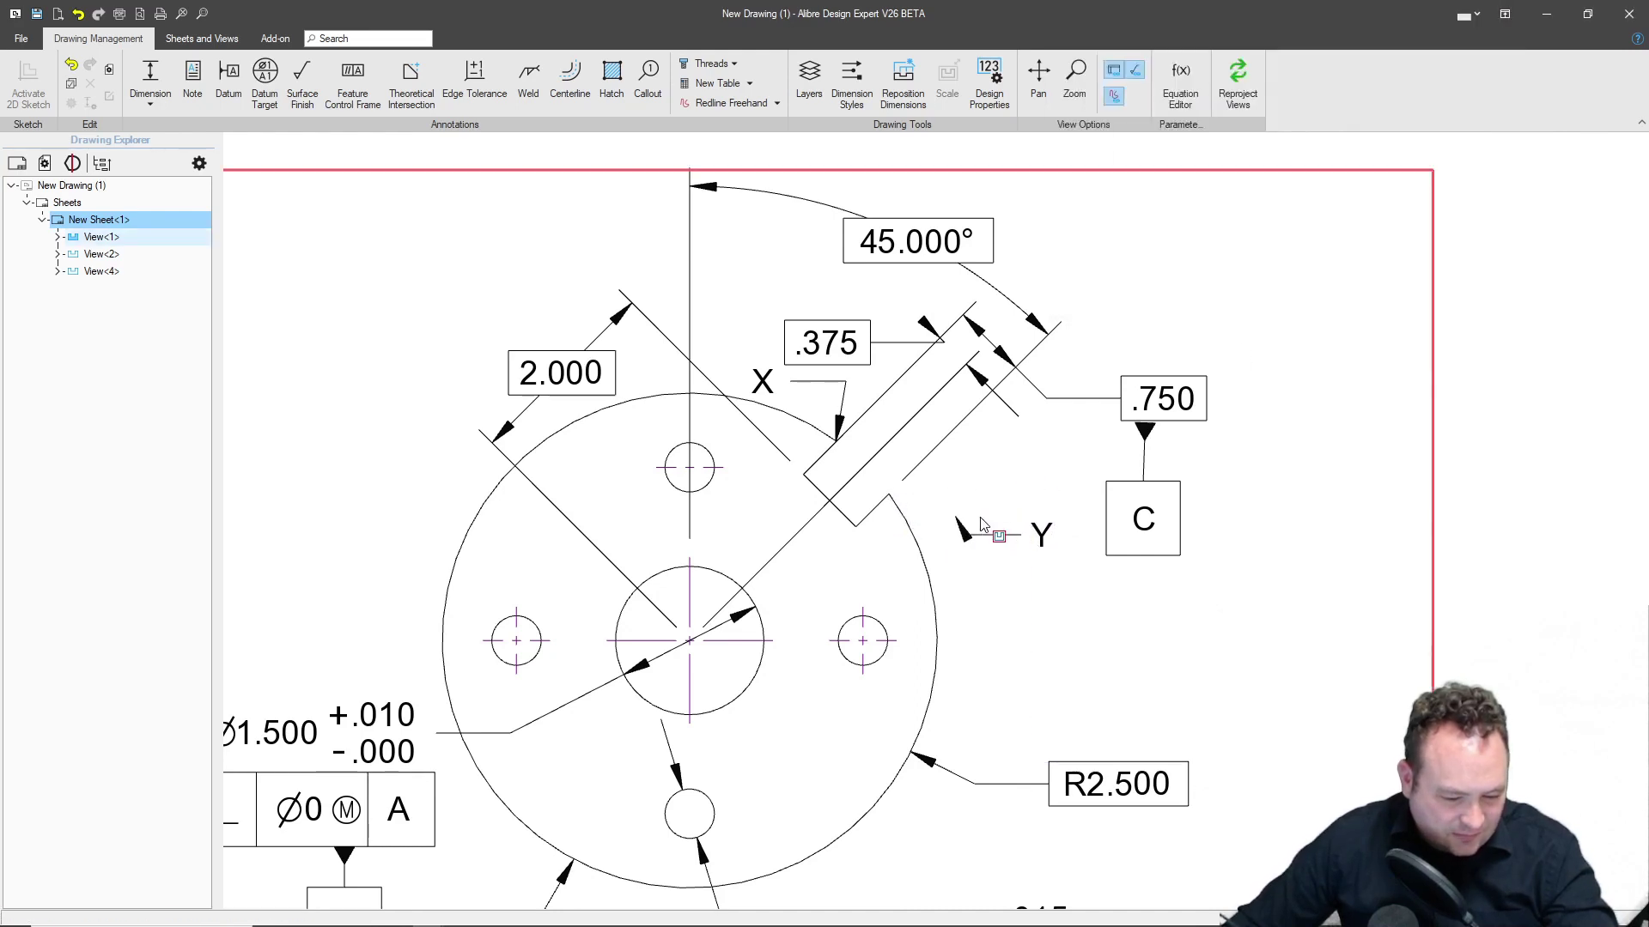
left_click(891, 502)
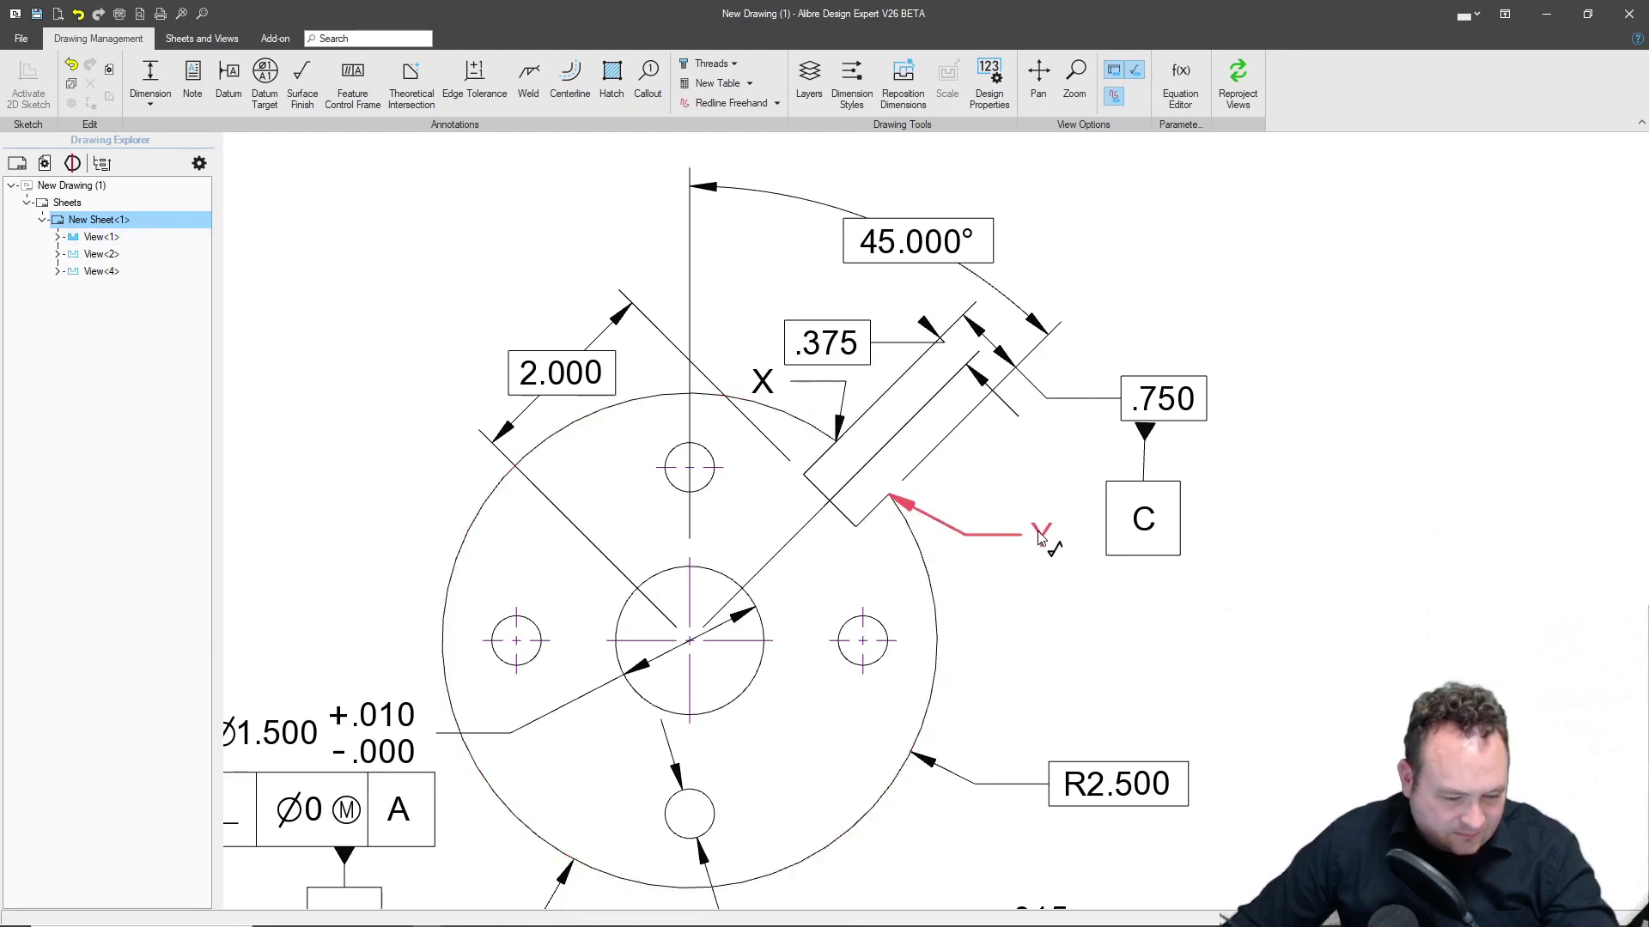
left_click_drag(975, 503, 1014, 520)
scroll(689, 254, "down", 2)
Define a profile-of-surface feature control frame with tolerance .002 and datums A, B at MMC, C.
left_click(352, 82)
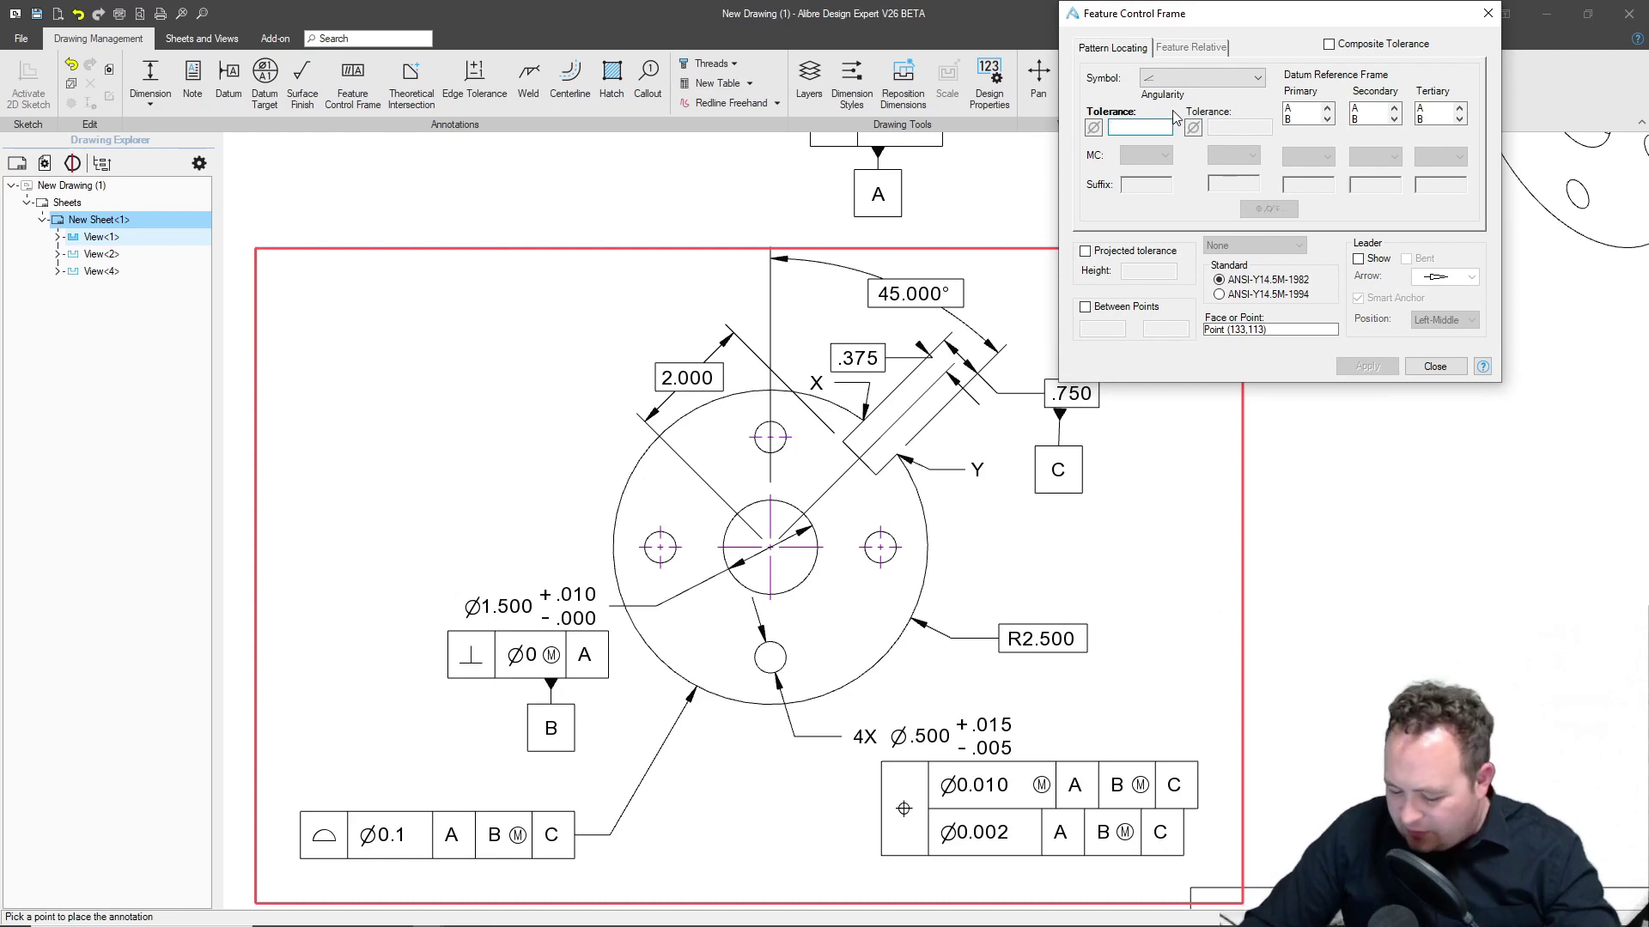
type(".002")
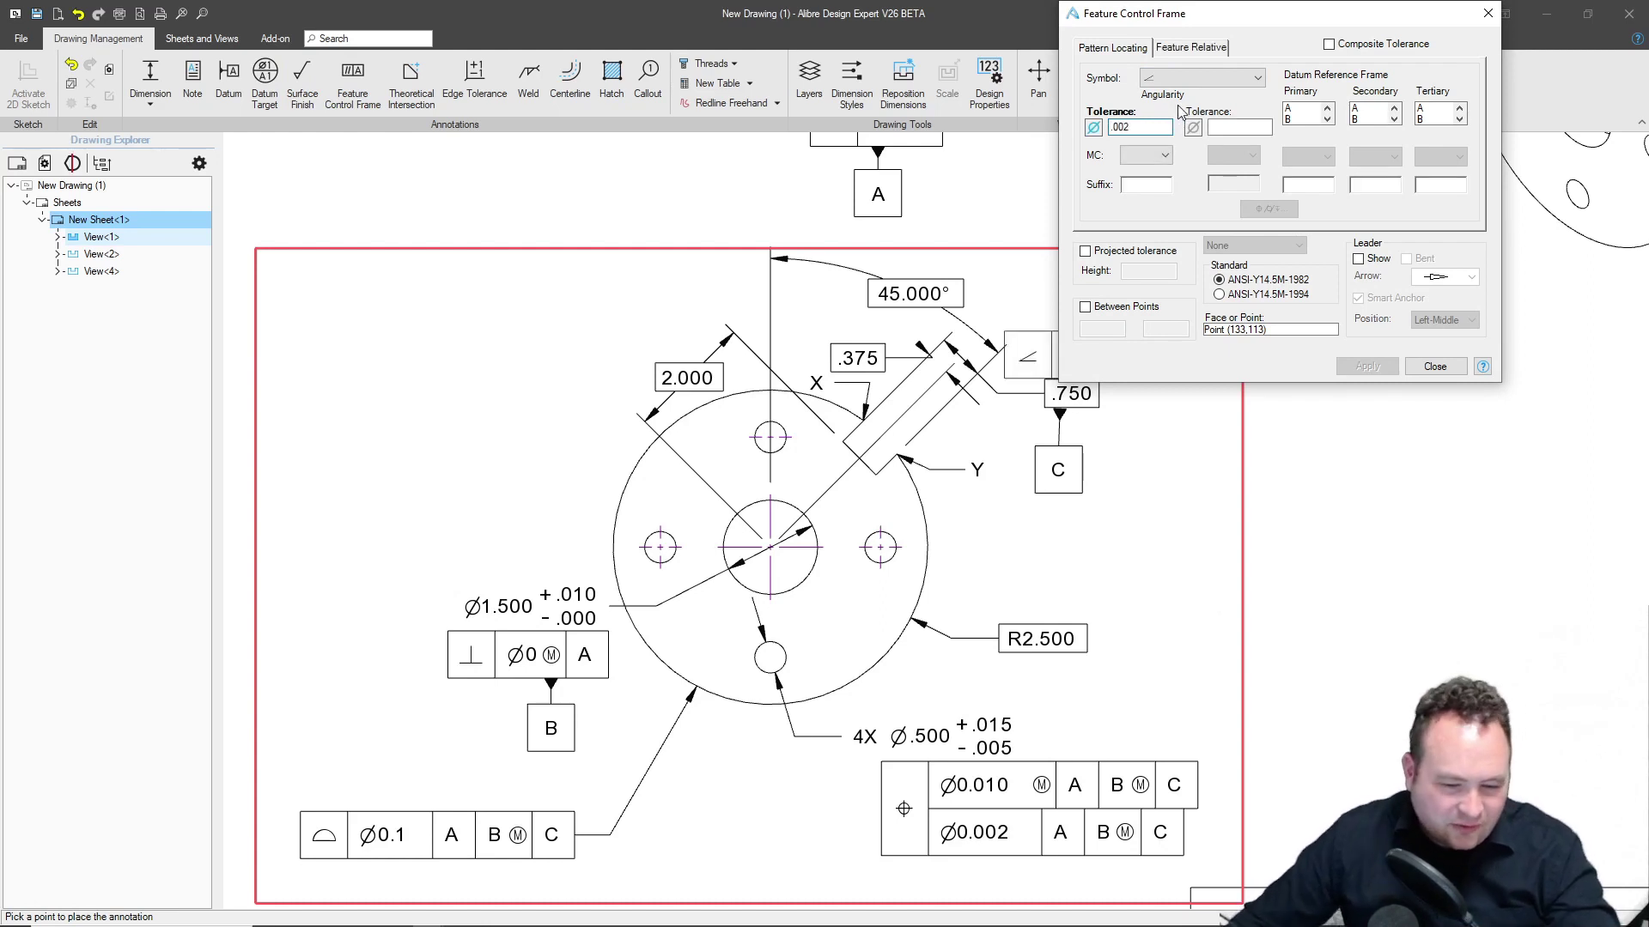
left_click(1183, 77)
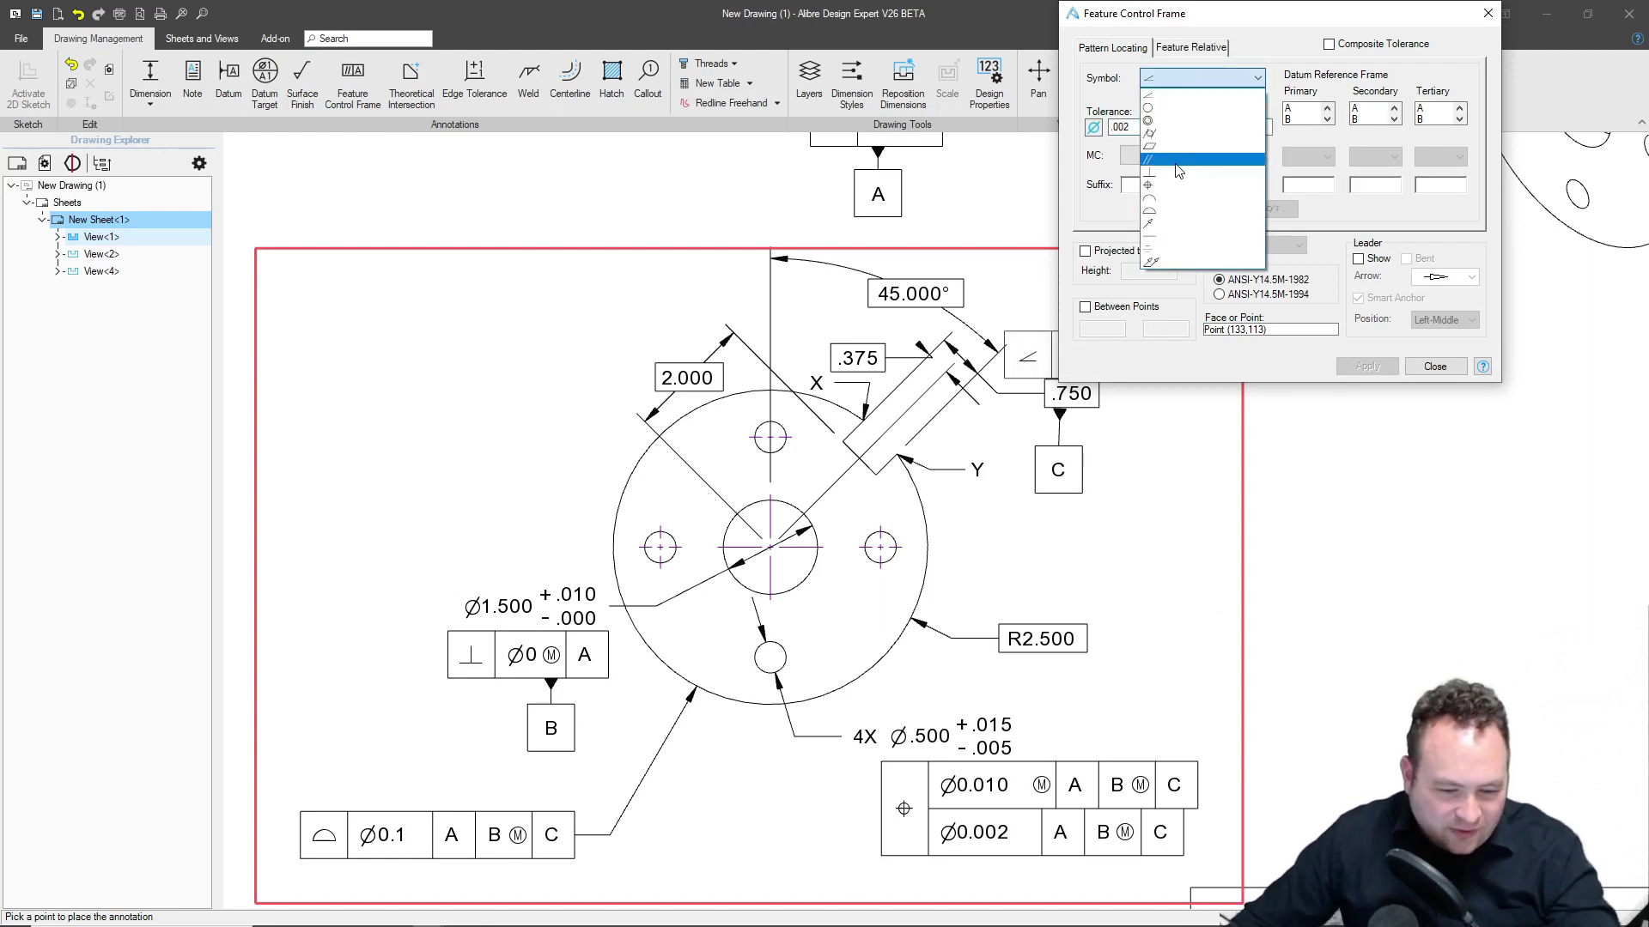
left_click(1222, 186)
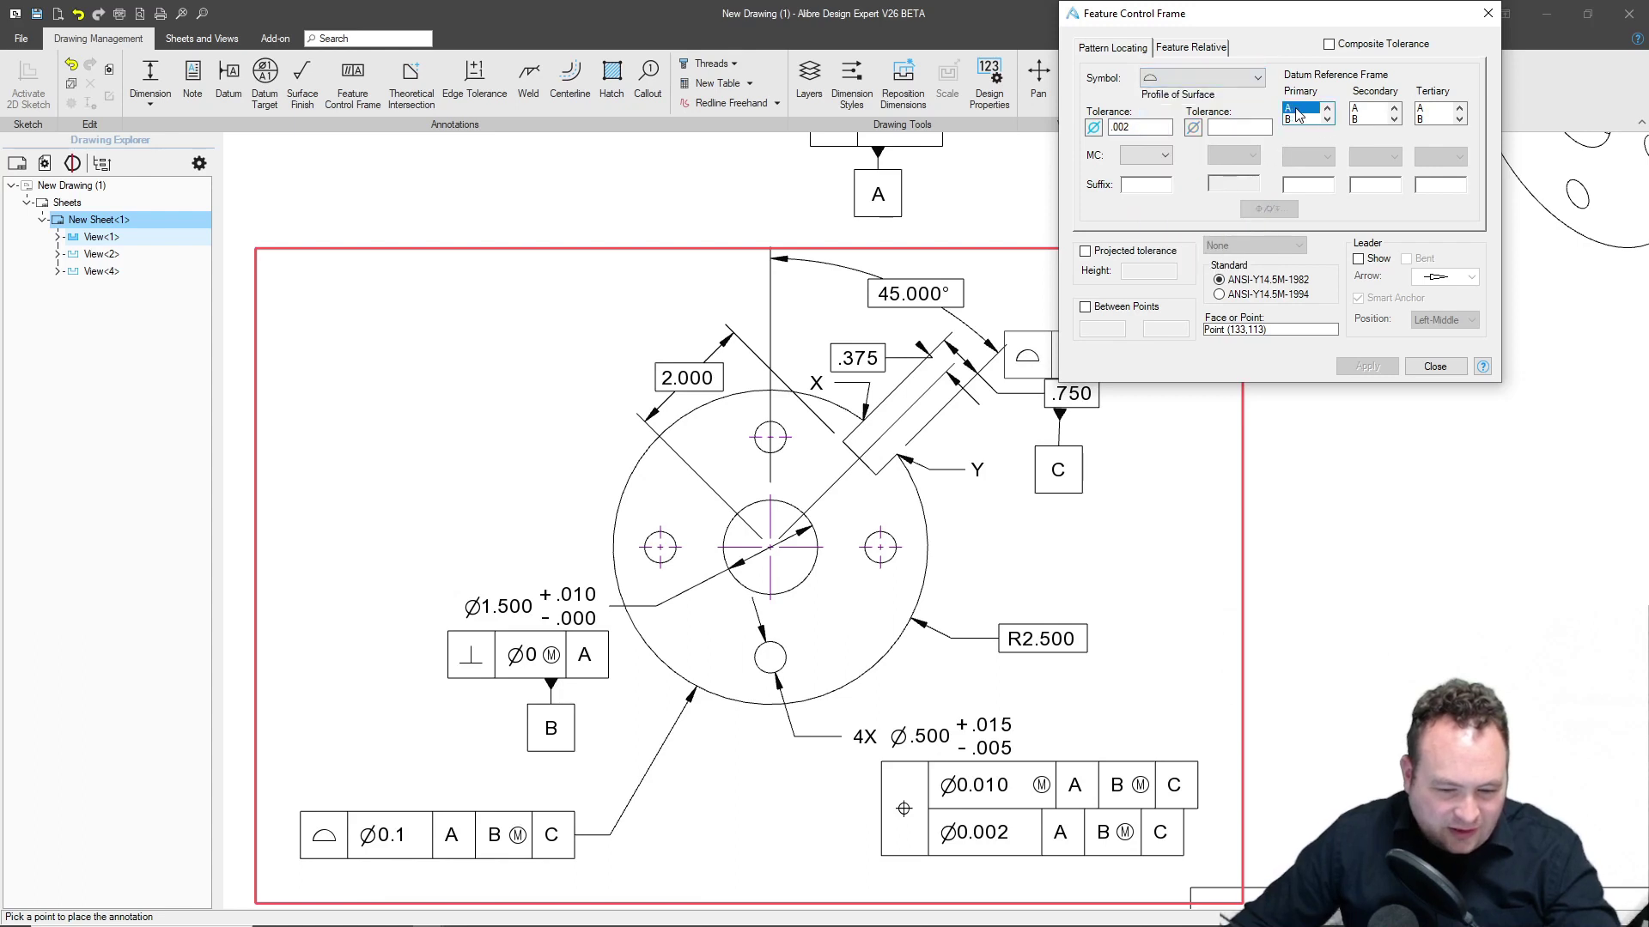
left_click(1394, 156)
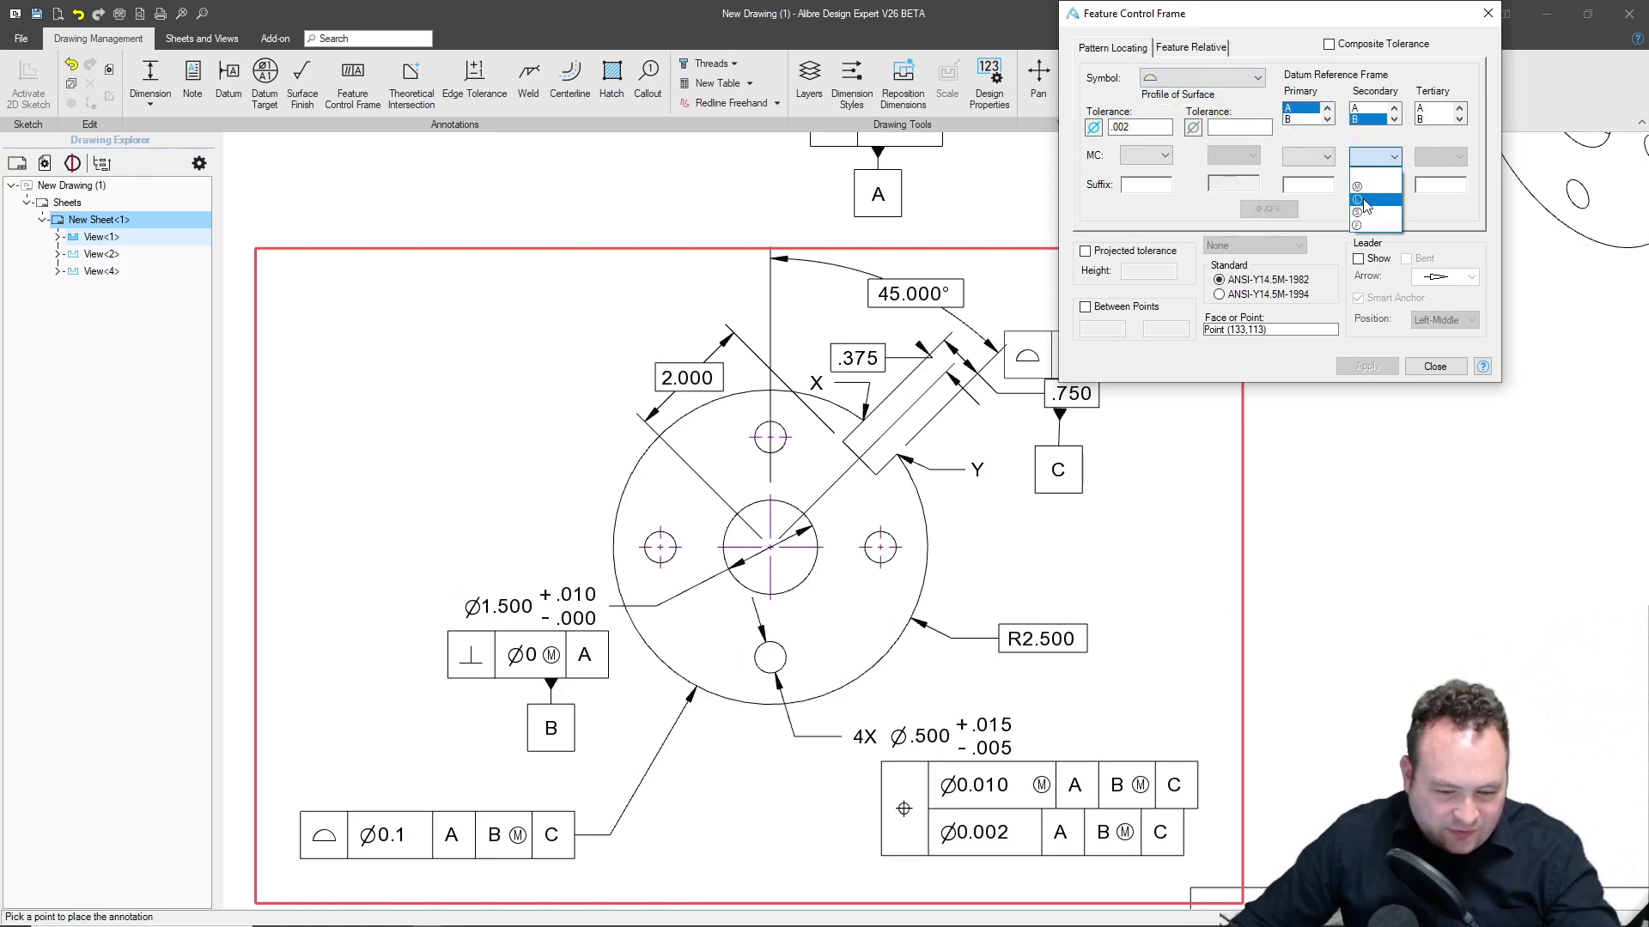
left_click(1374, 182)
left_click(1431, 119)
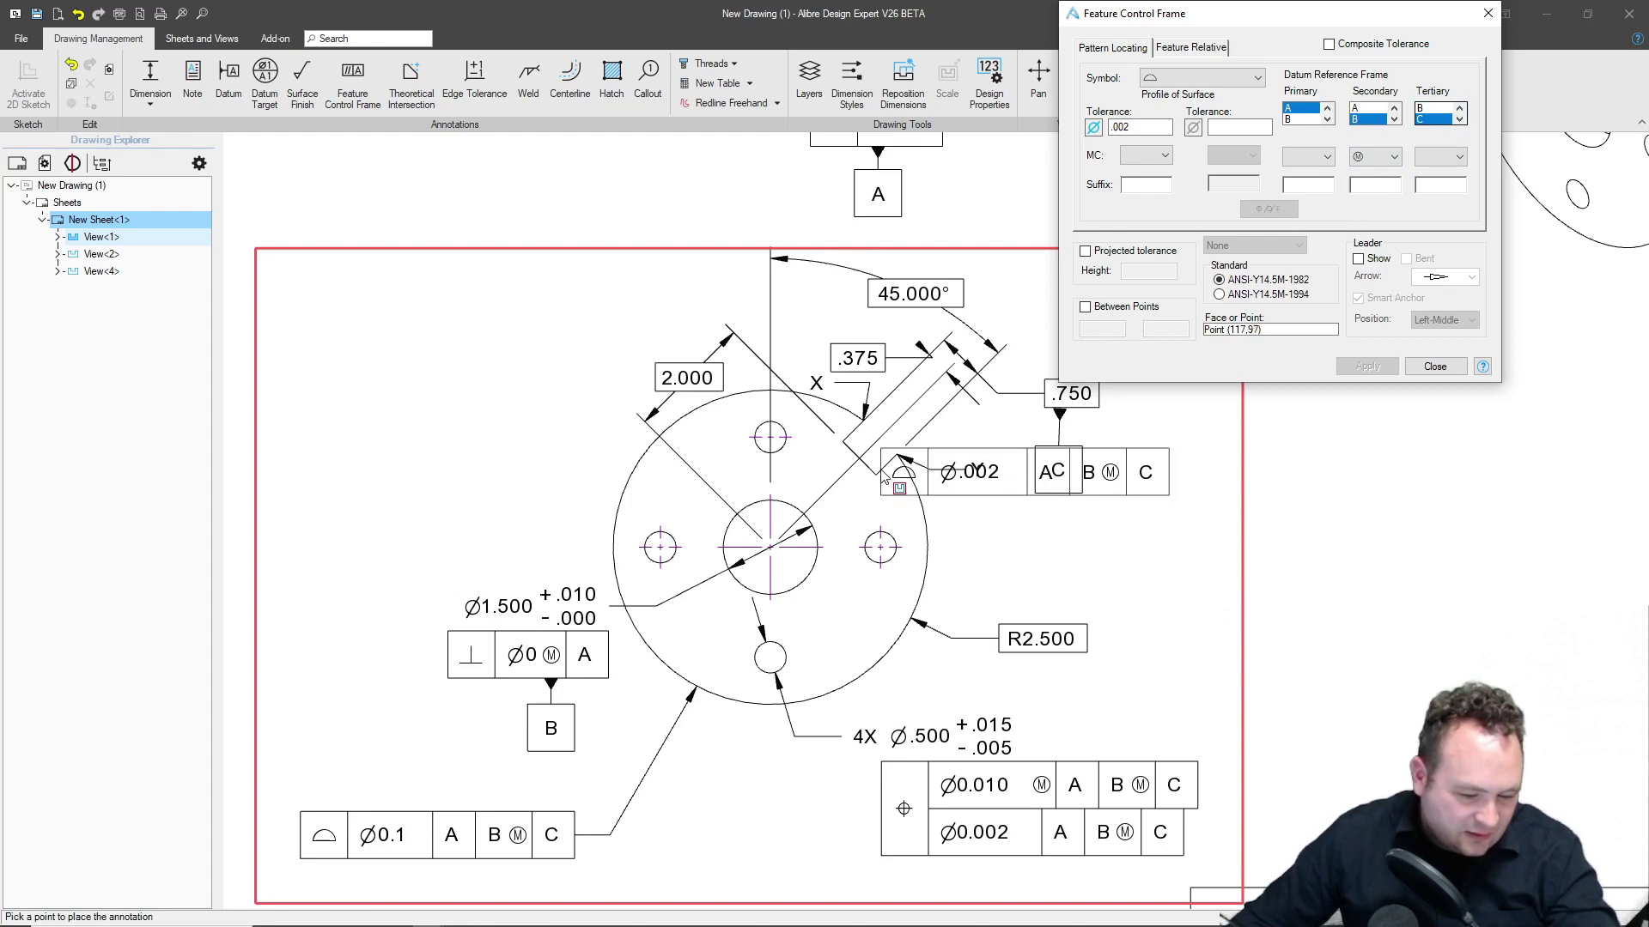
Place the profile frame right of the plate with a leader pointing to the slot.
left_click(884, 476)
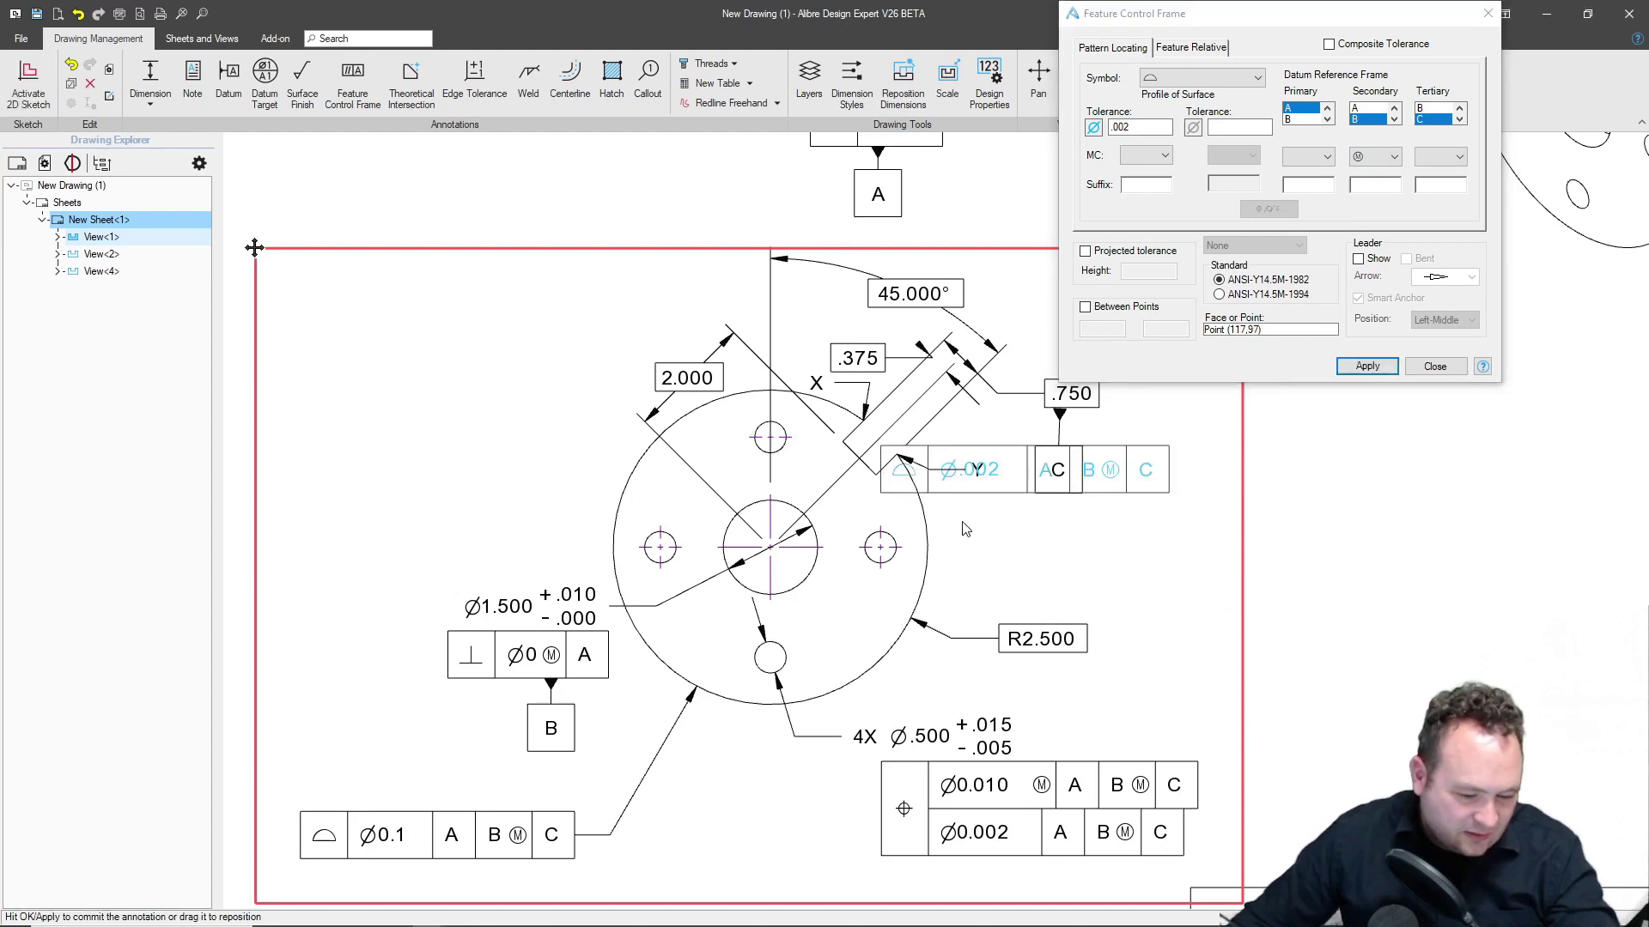
left_click(1360, 367)
left_click(1358, 260)
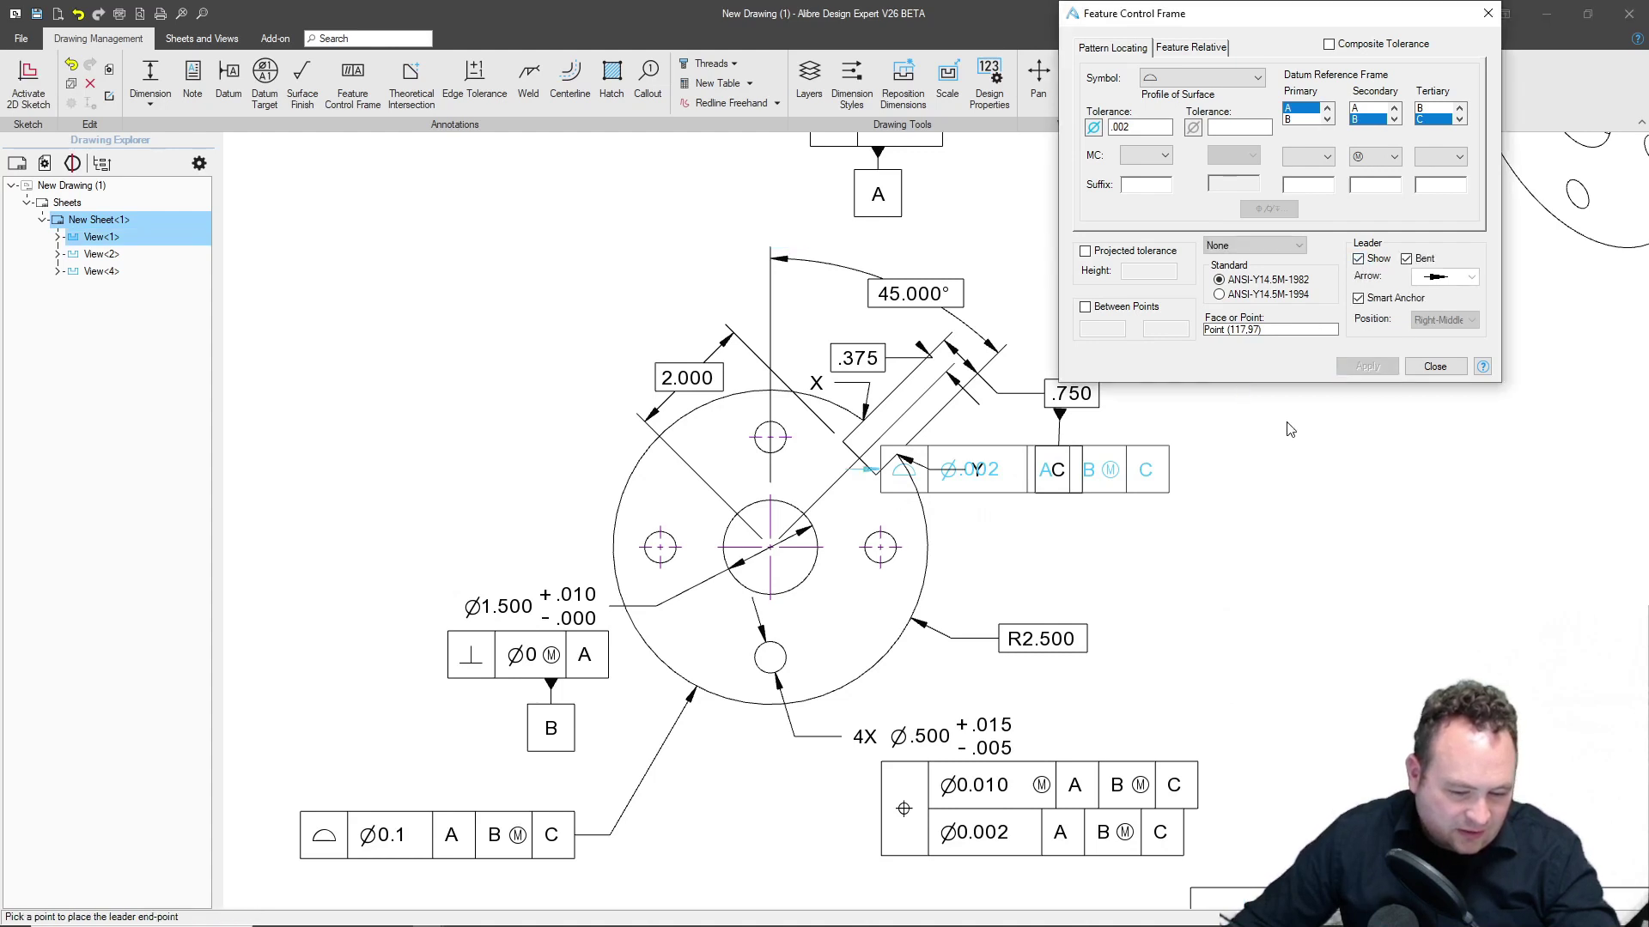
left_click(874, 481)
left_click(1367, 367)
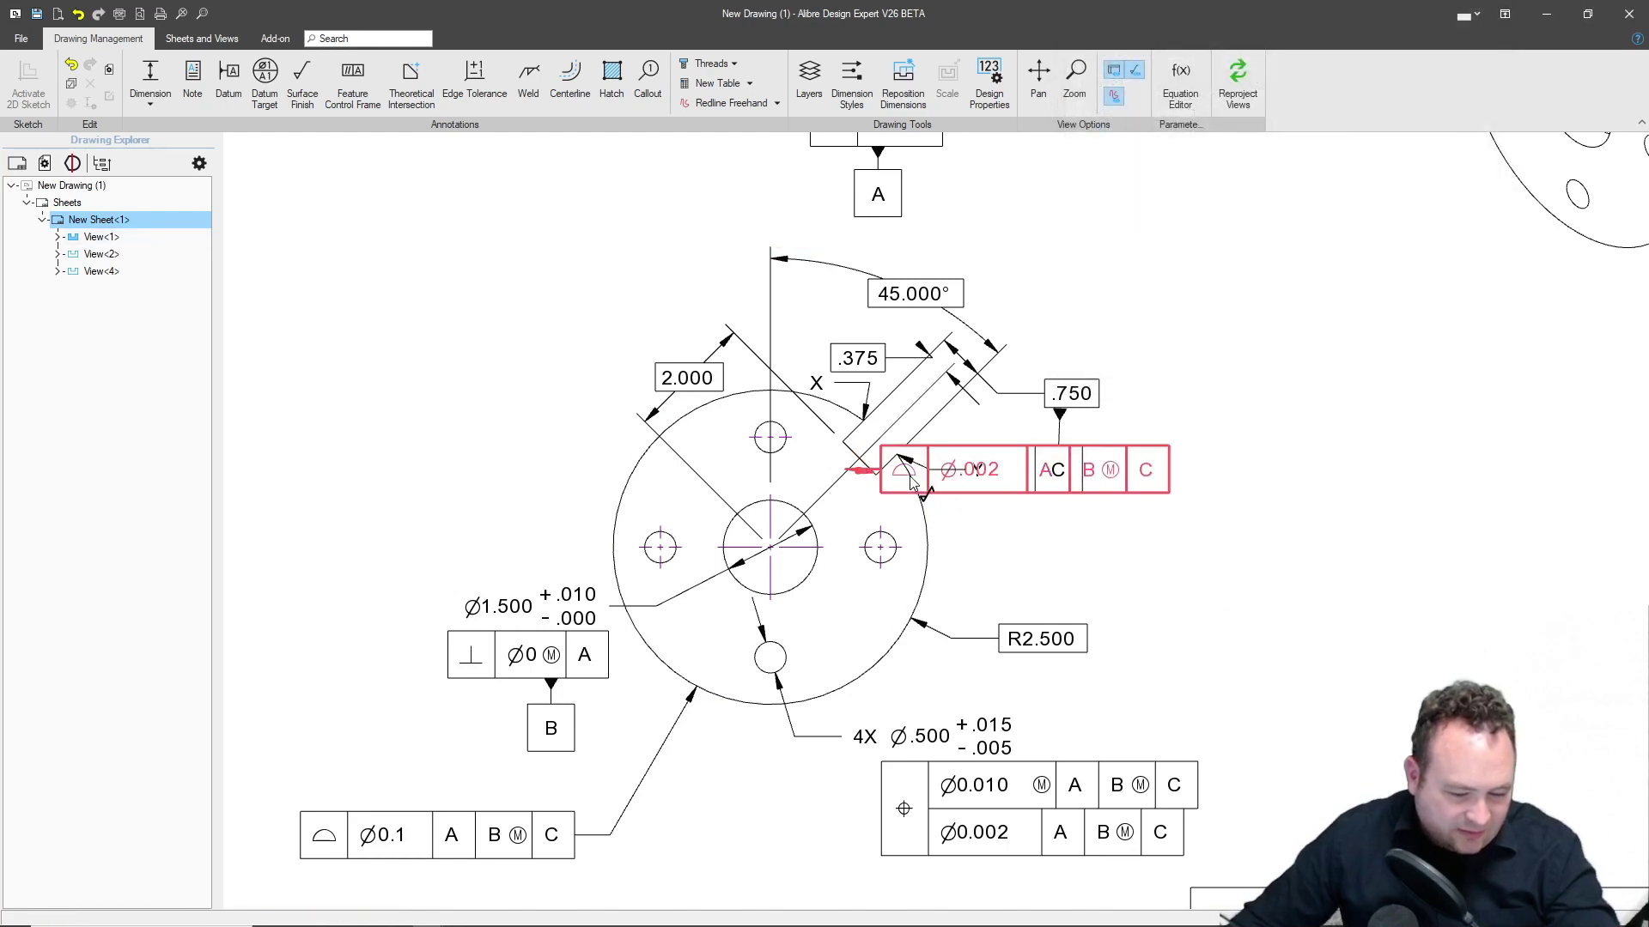
Reroute the profile frame's leader to the slot's lower end and move the frame clear of Y and datum C.
left_click_drag(956, 511, 1037, 568)
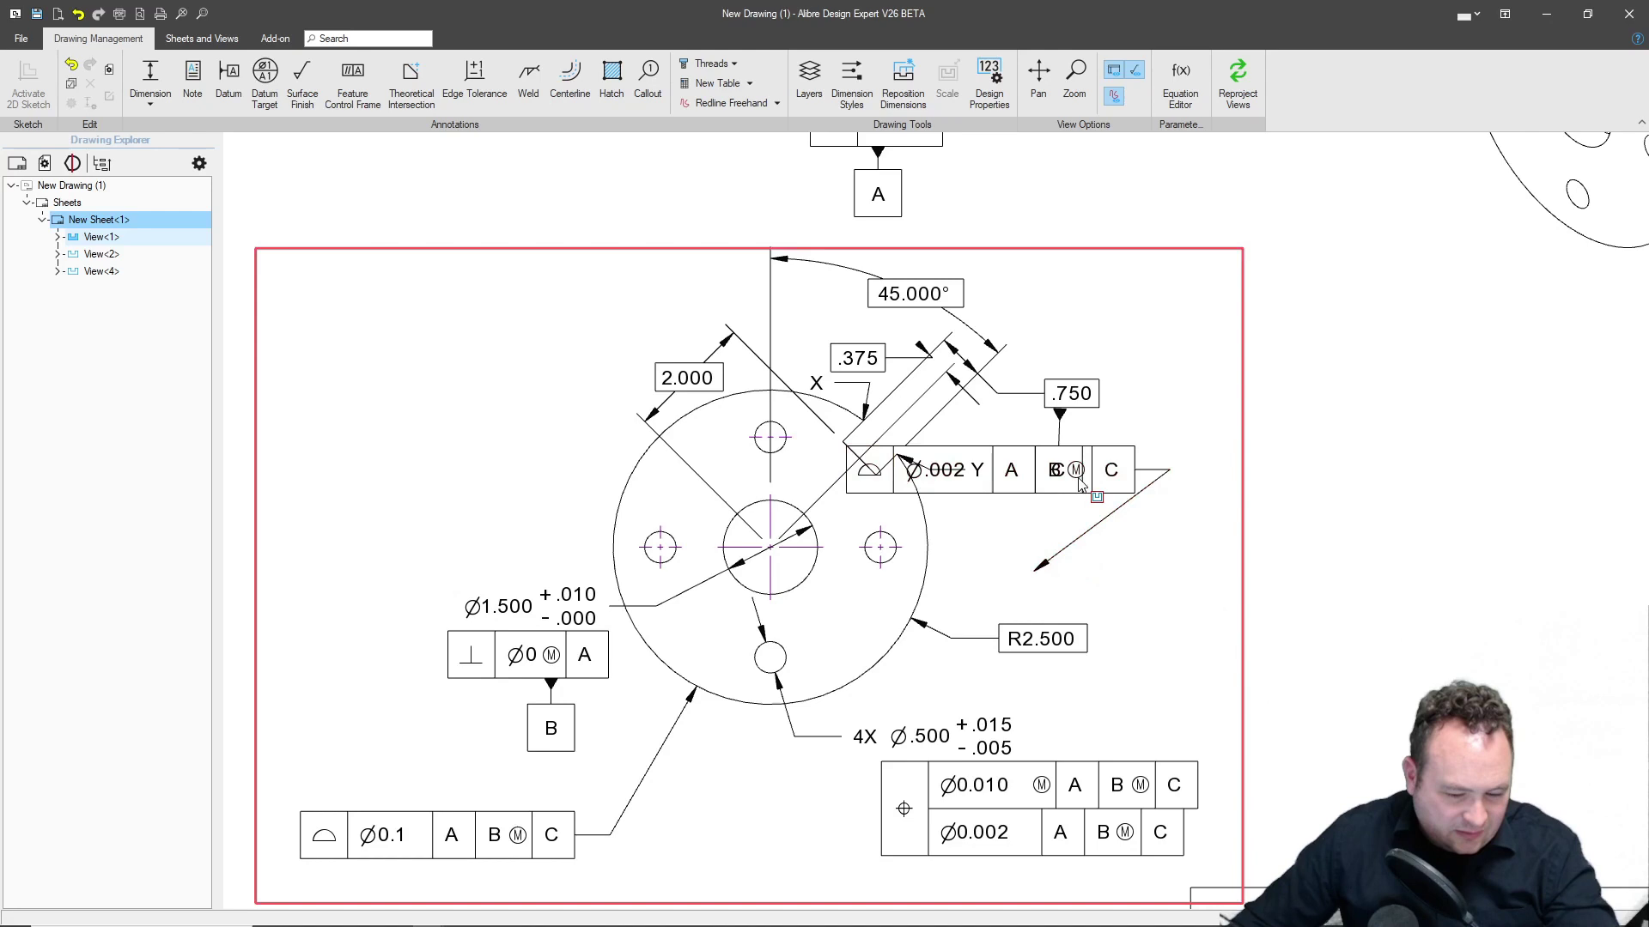
left_click_drag(1138, 518, 1219, 591)
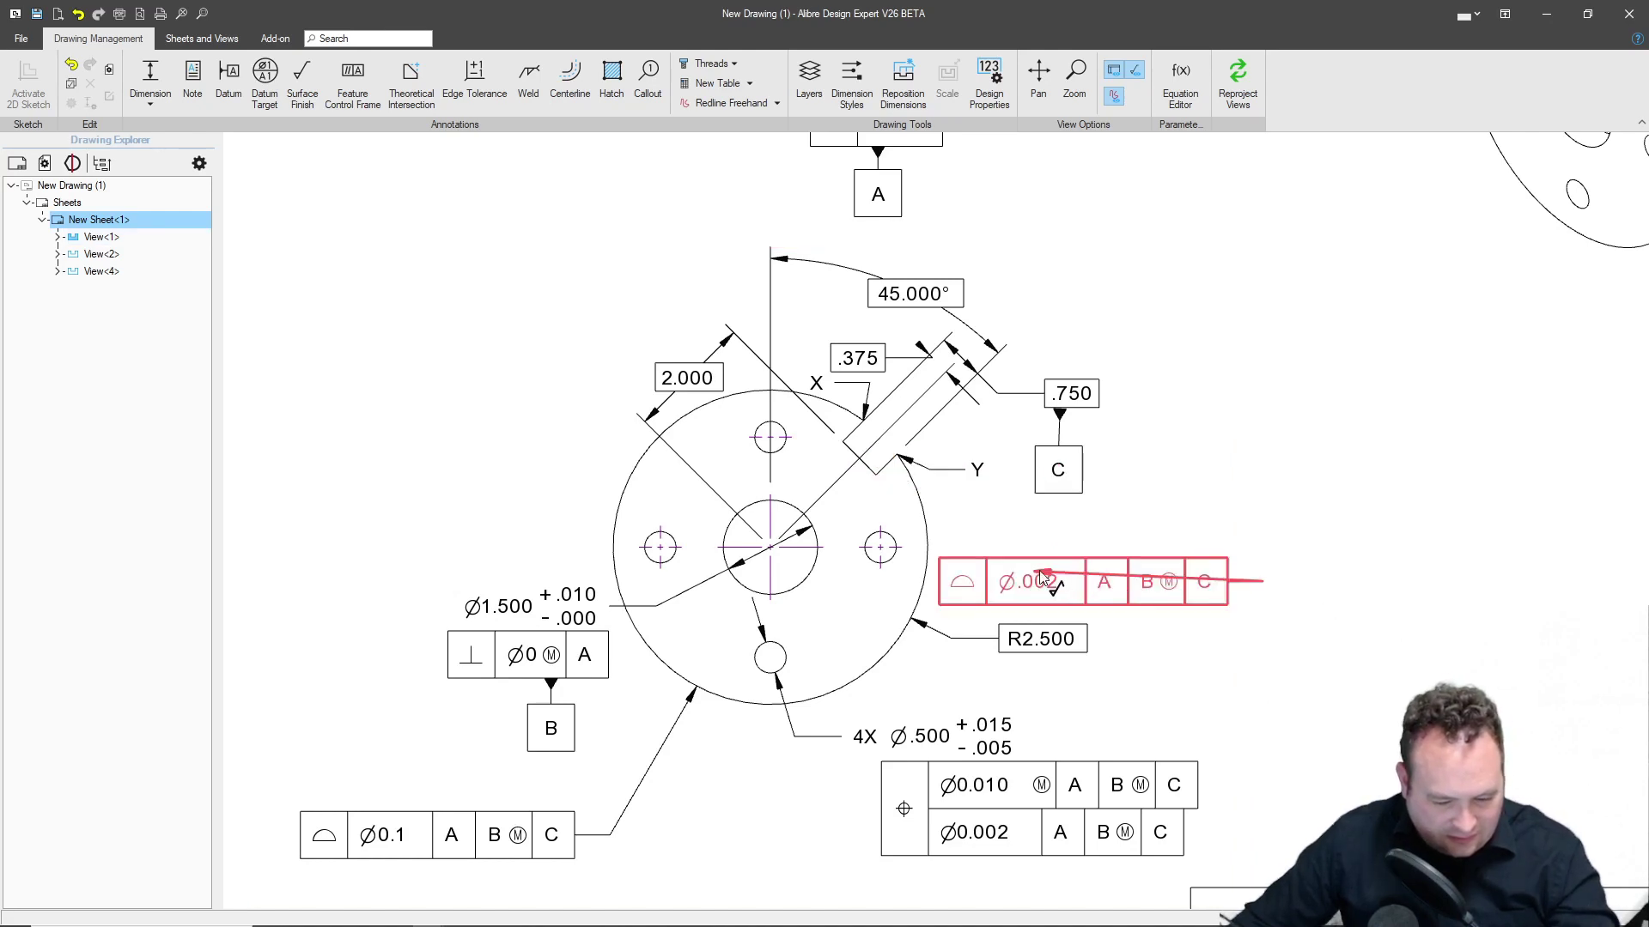
left_click_drag(1041, 575, 882, 477)
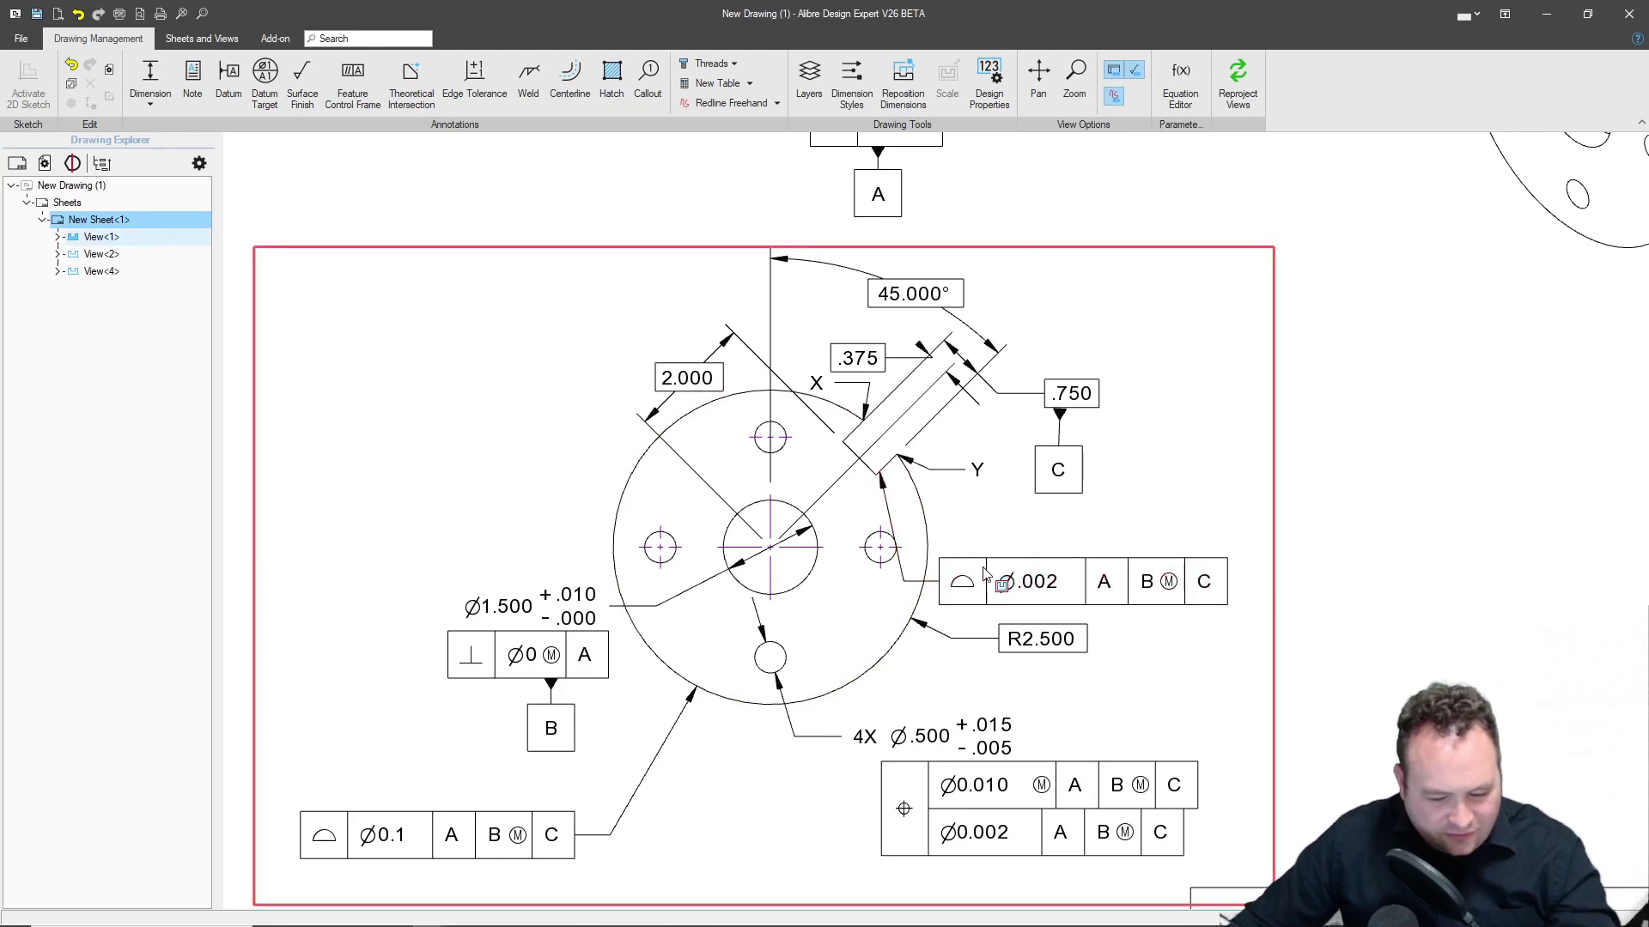
left_click_drag(1000, 573, 1089, 553)
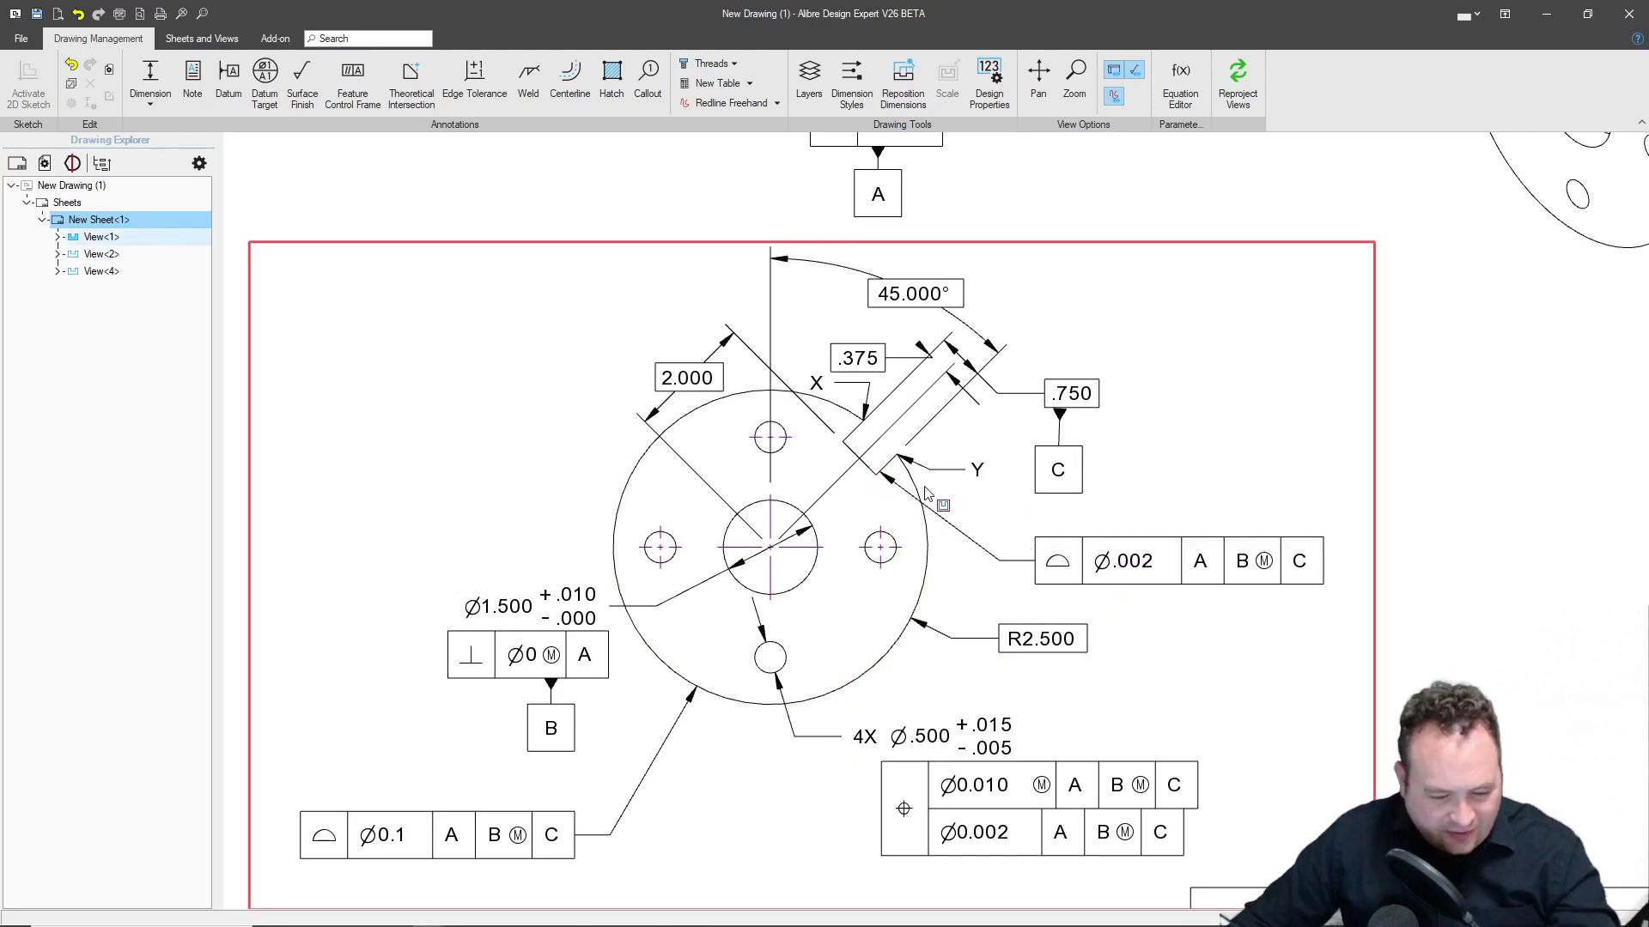
double_click(1199, 578)
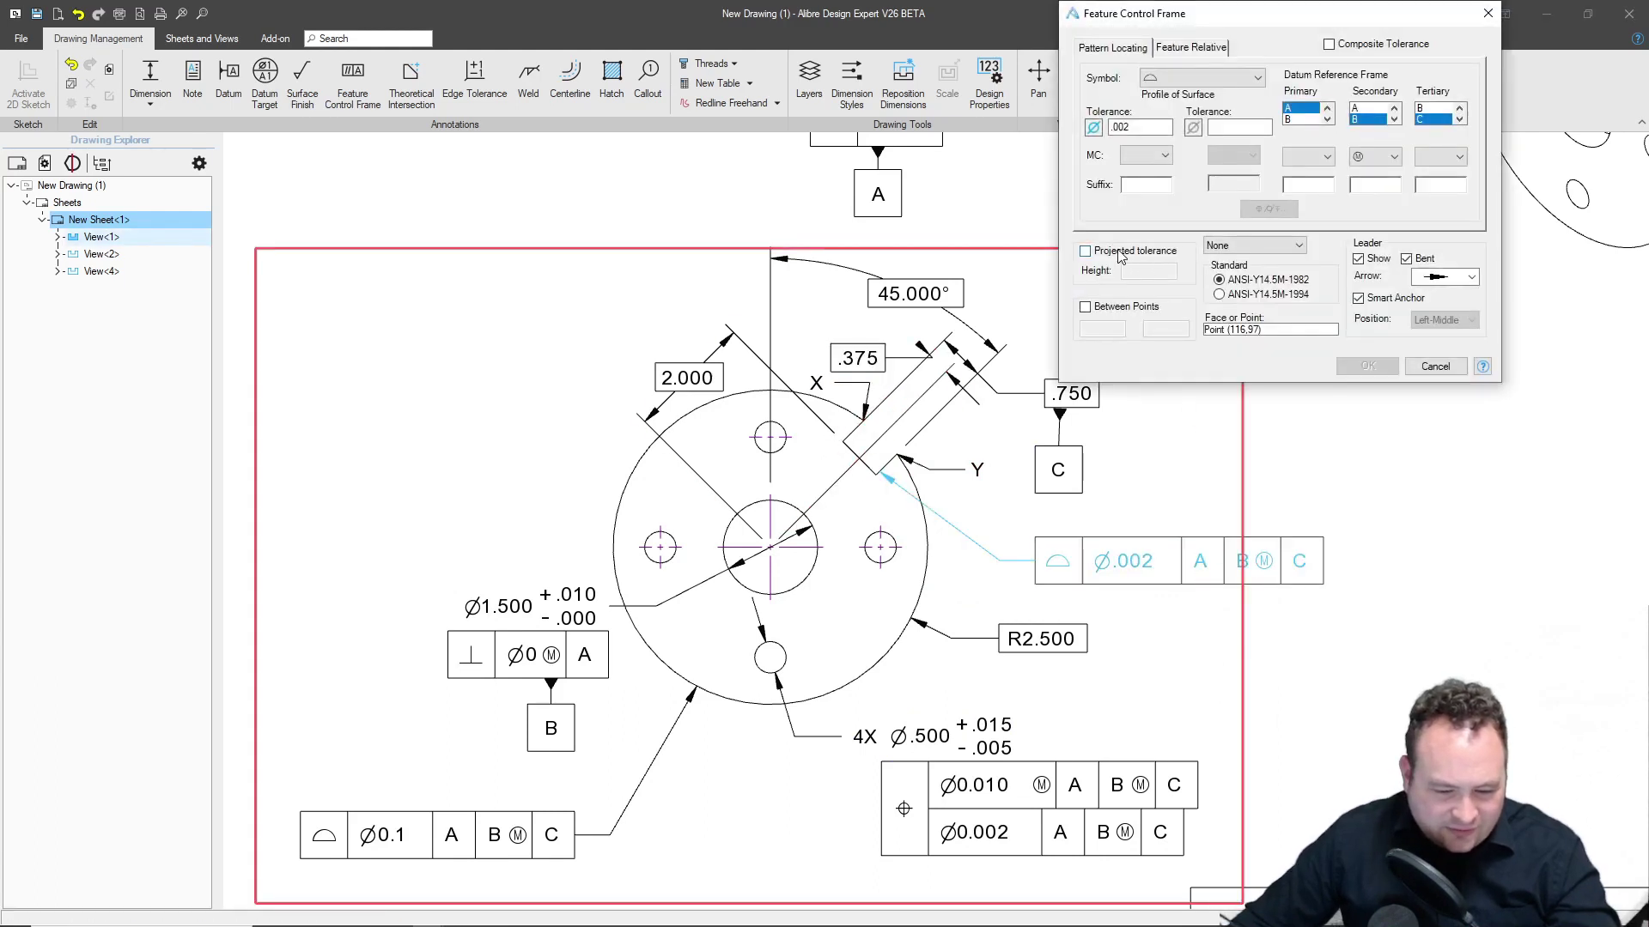
Add an X to Y between-points indicator beneath the Ø.002 profile frame, then nudge the frame up-left.
left_click(1085, 307)
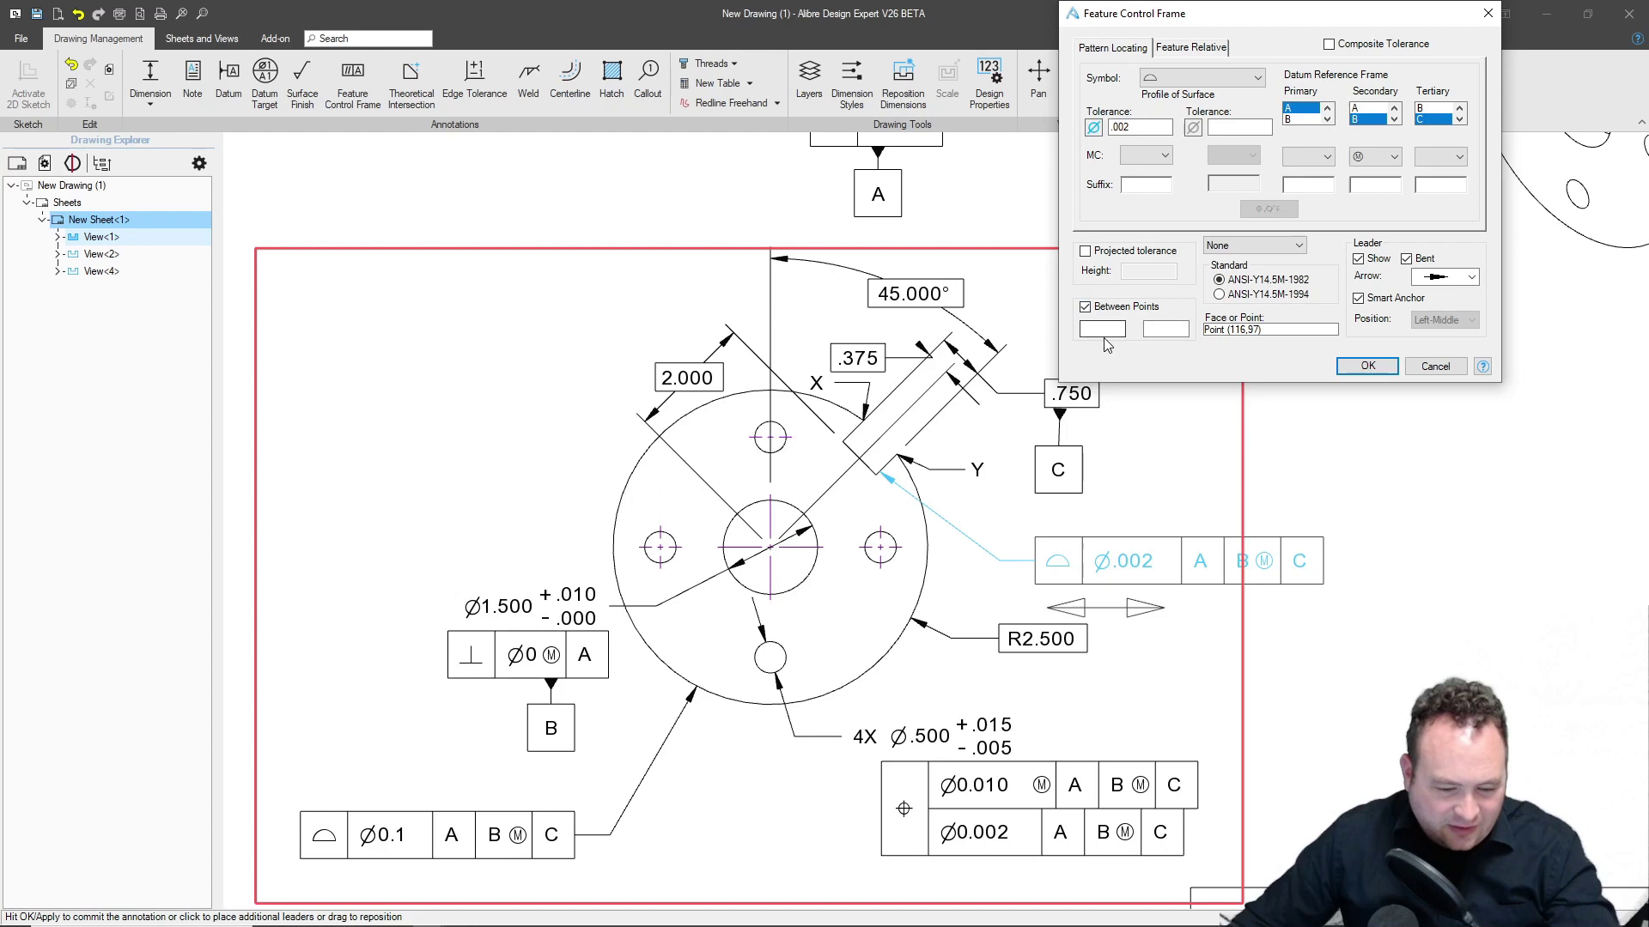
type("X")
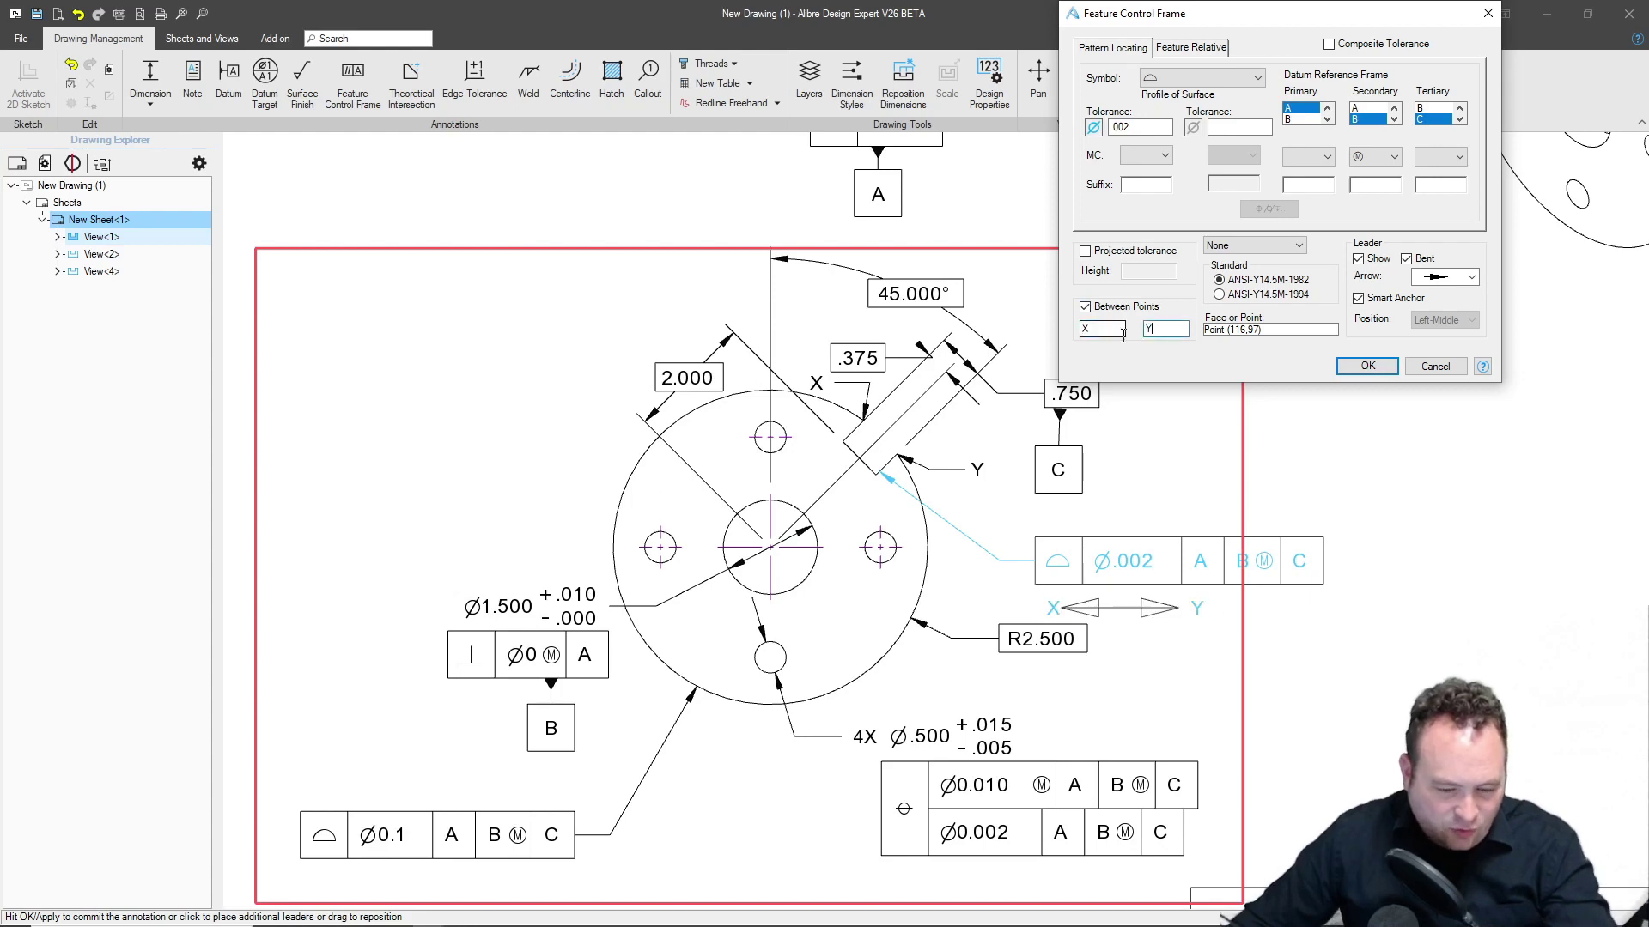
left_click(1342, 370)
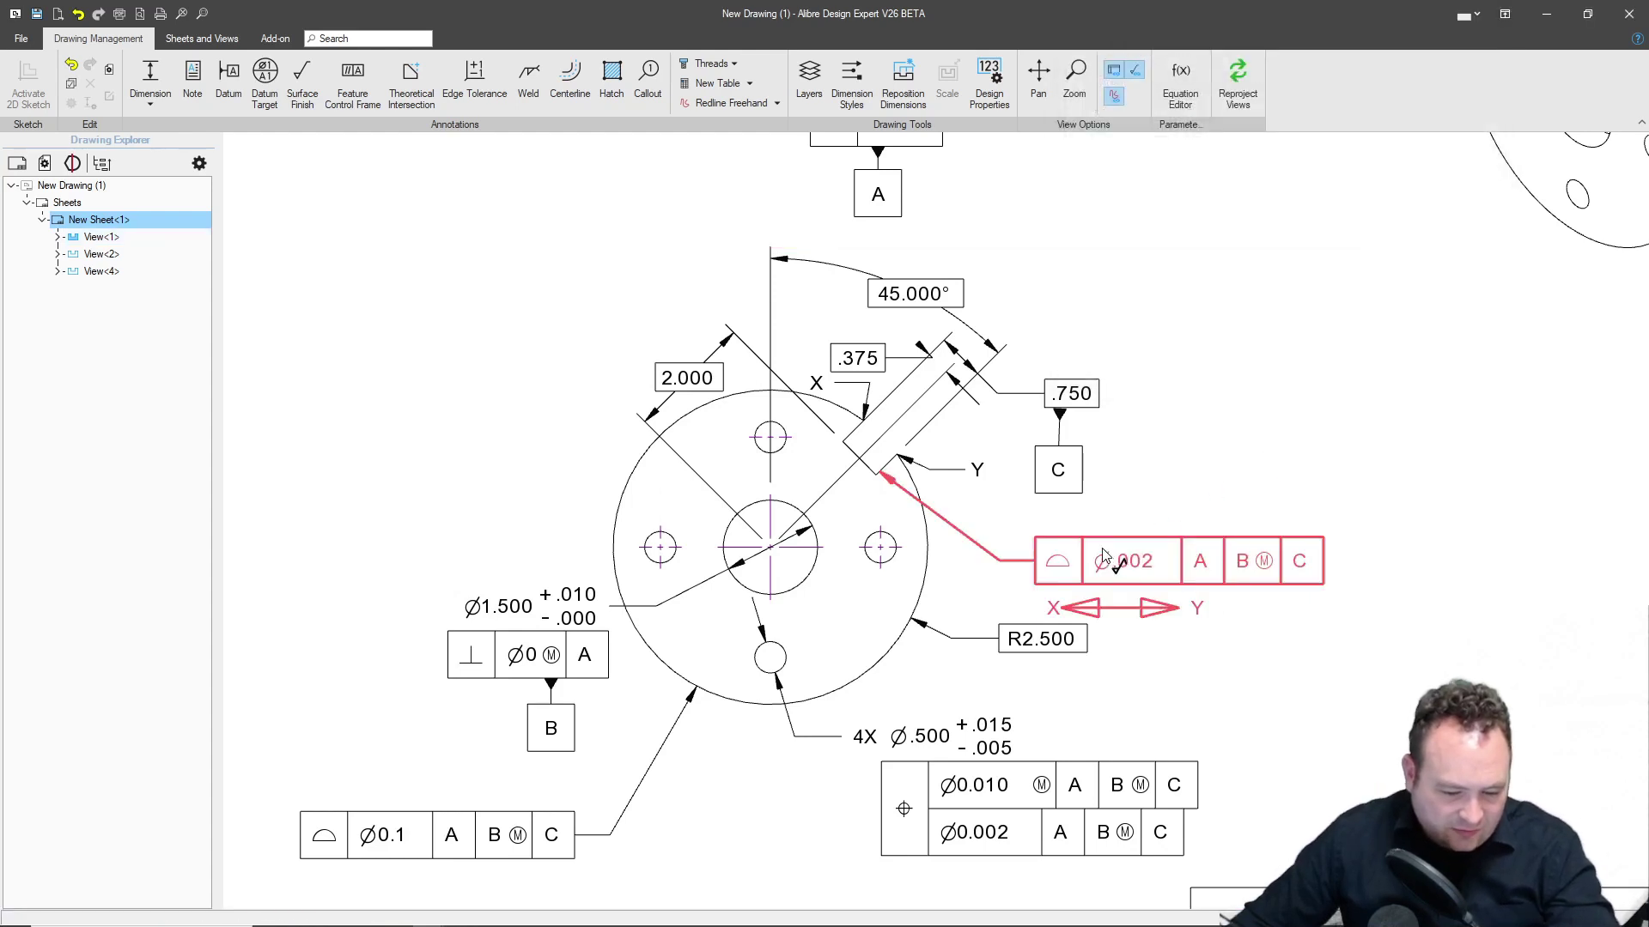
left_click_drag(1106, 555, 1084, 536)
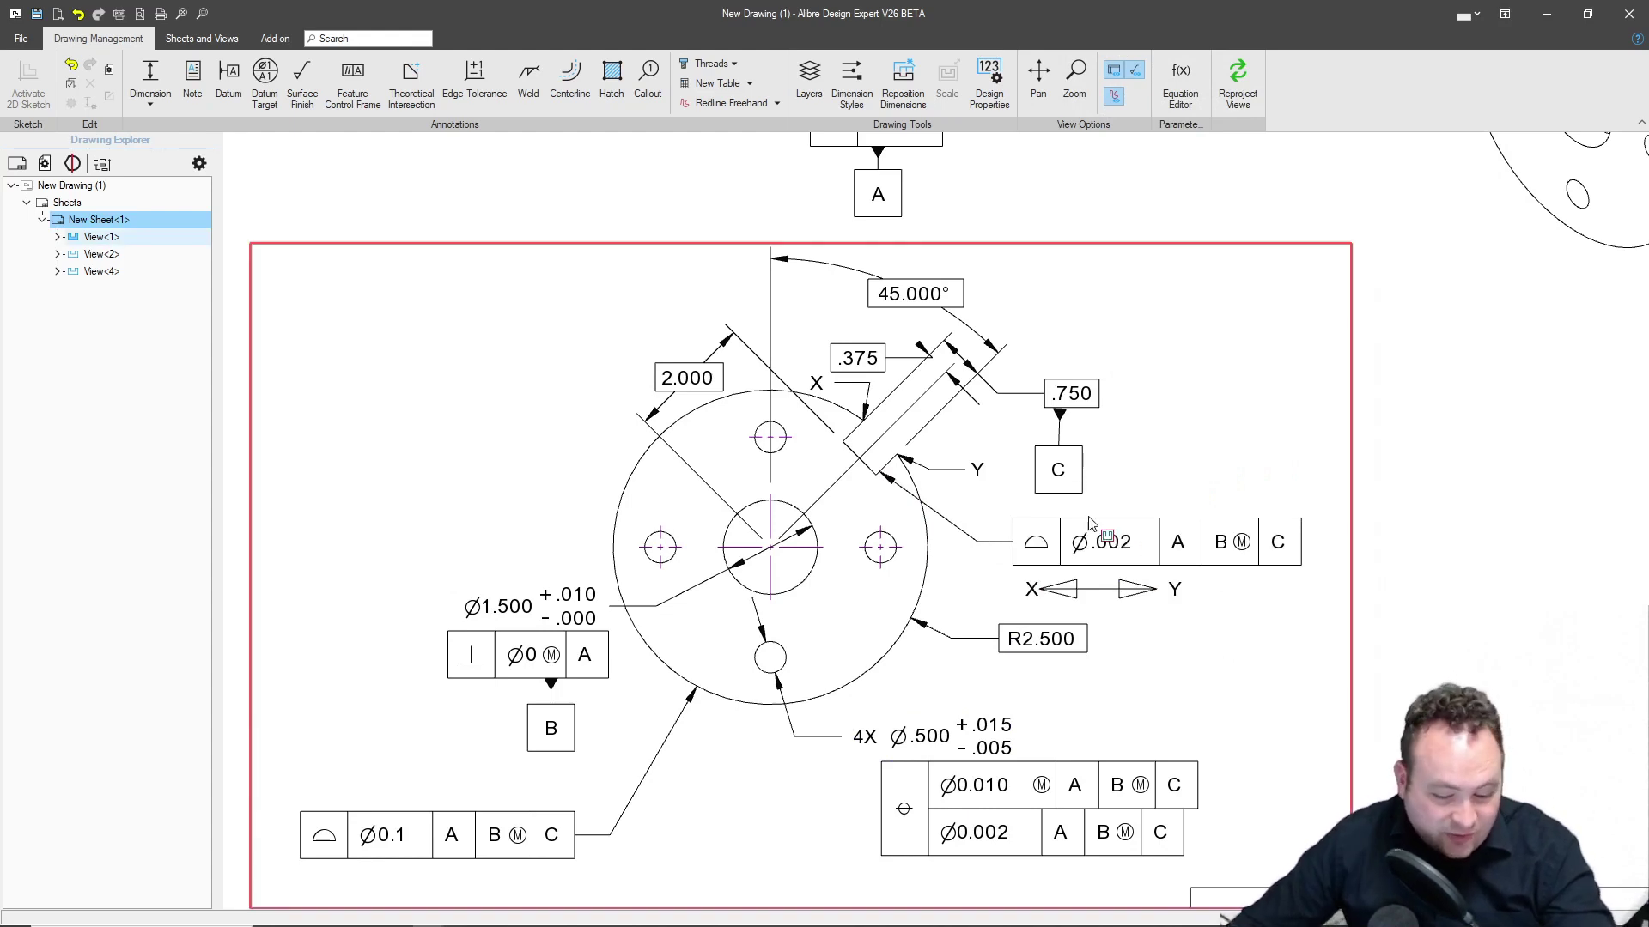
scroll(1123, 481, "down", 4)
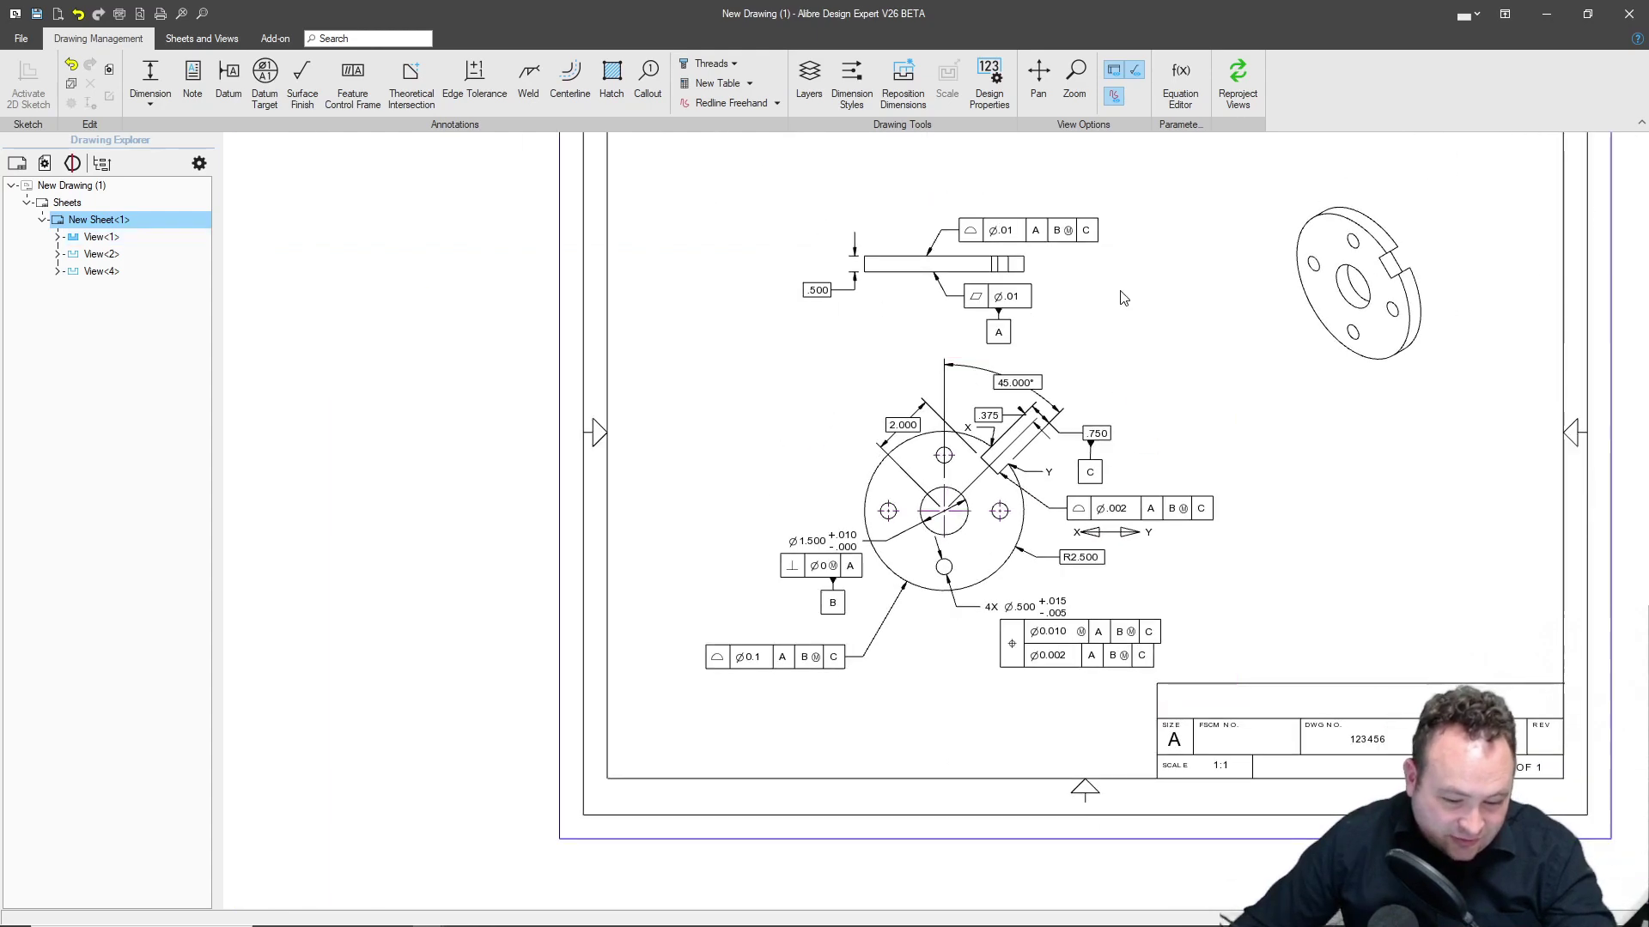
scroll(1123, 298, "up", 1)
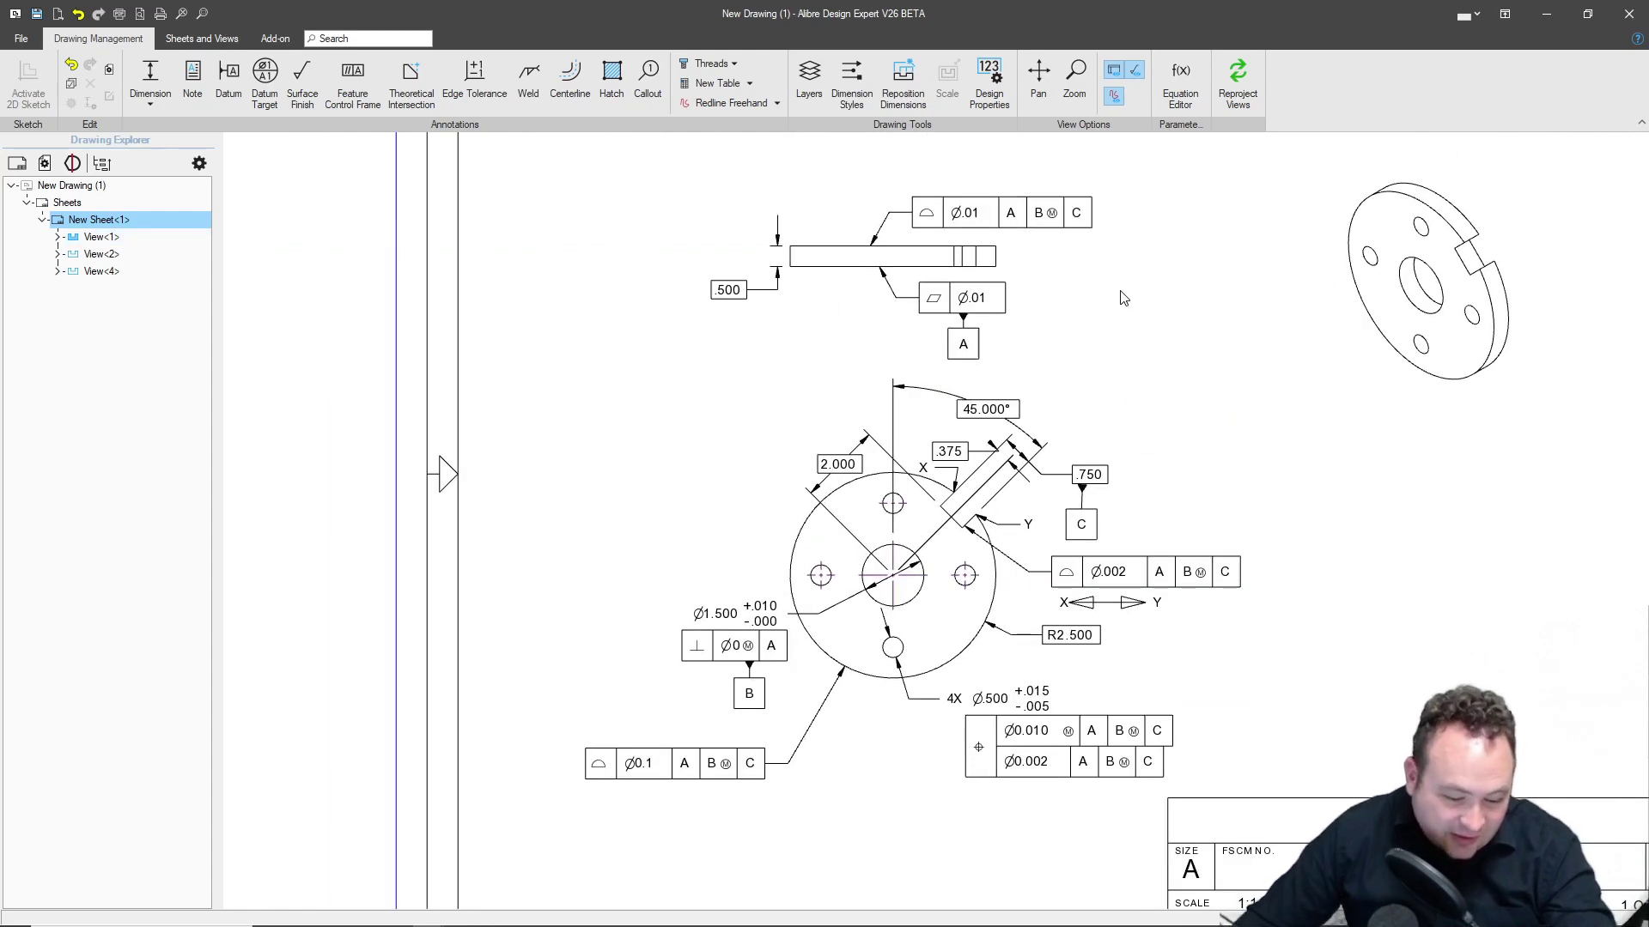
scroll(1039, 594, "up", 1)
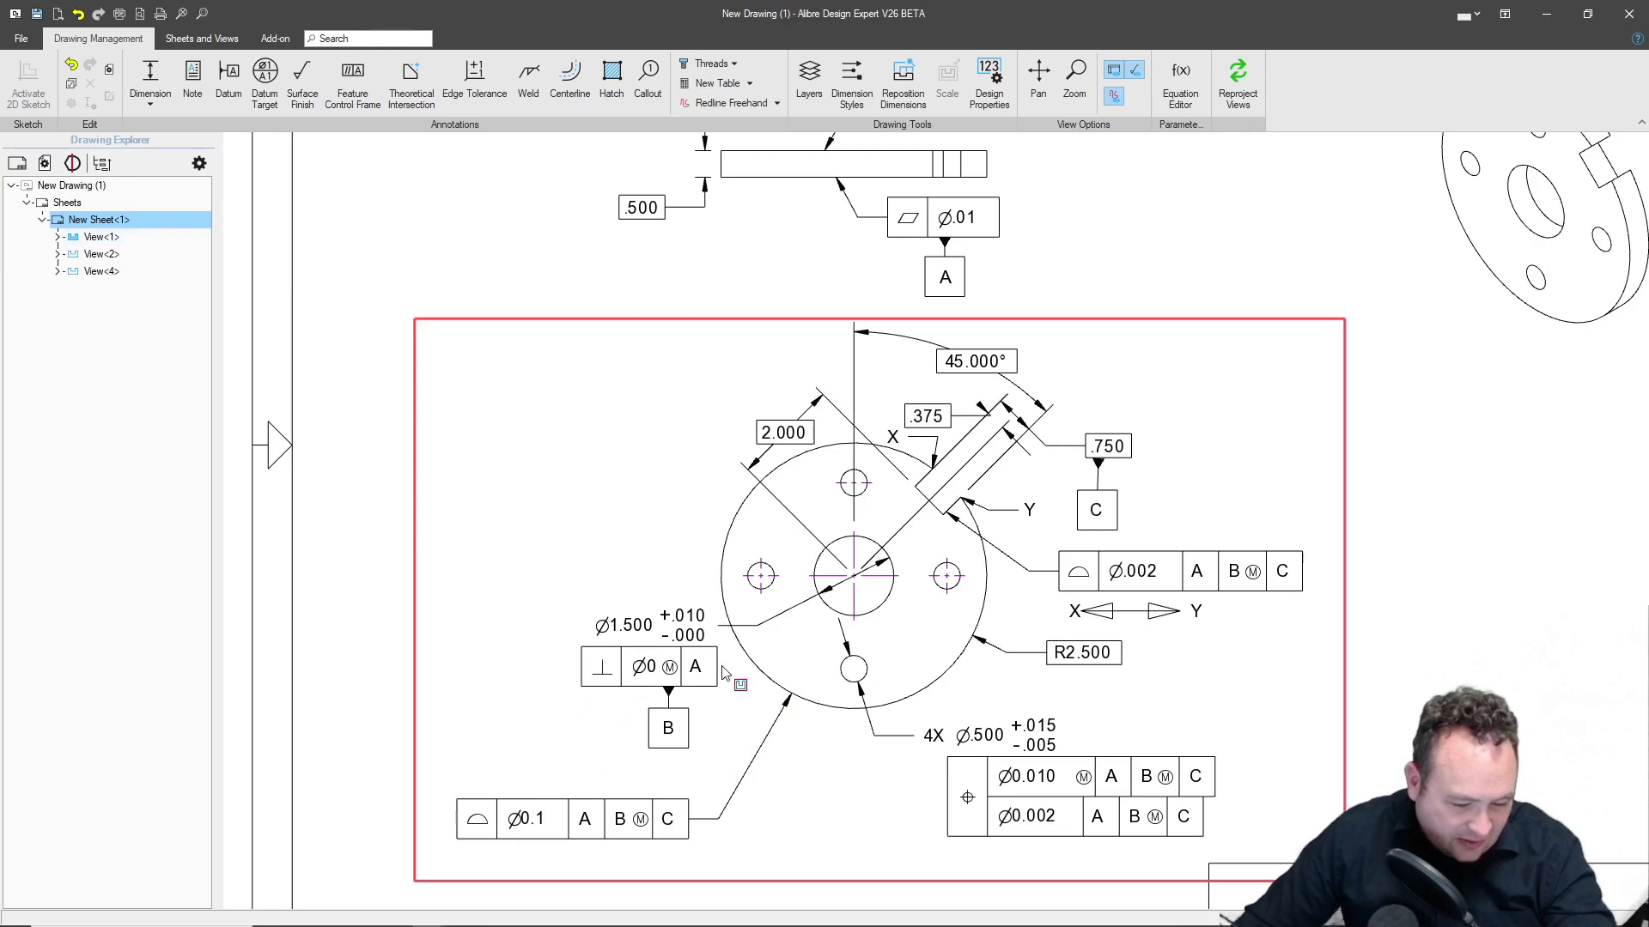
scroll(552, 544, "down", 2)
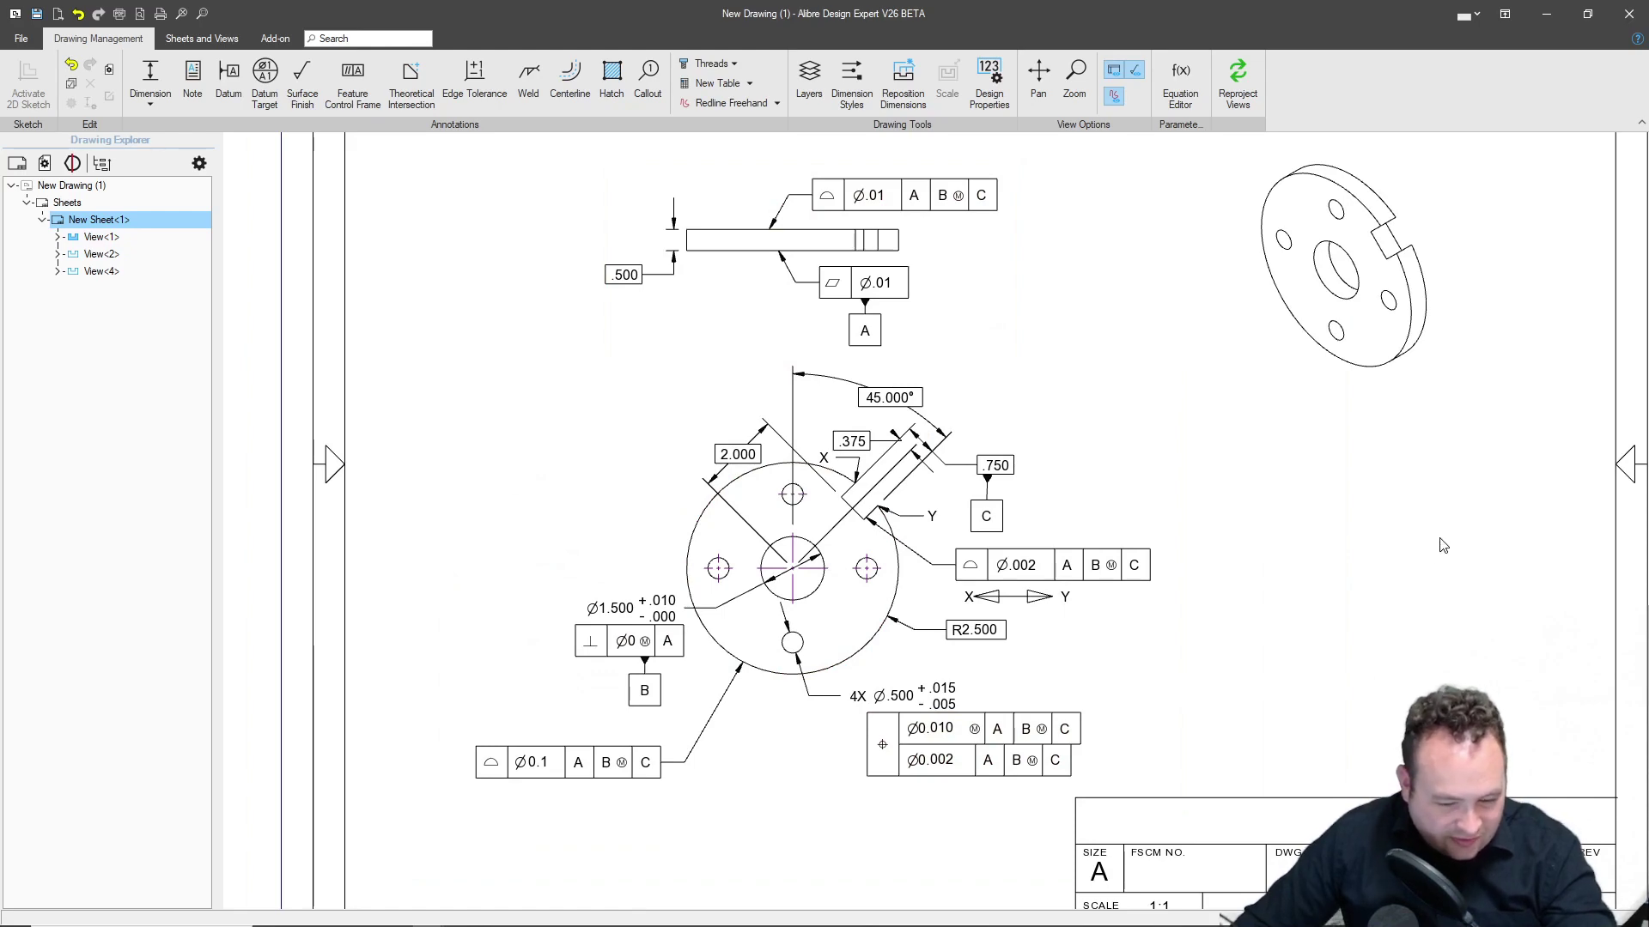
scroll(1442, 546, "down", 2)
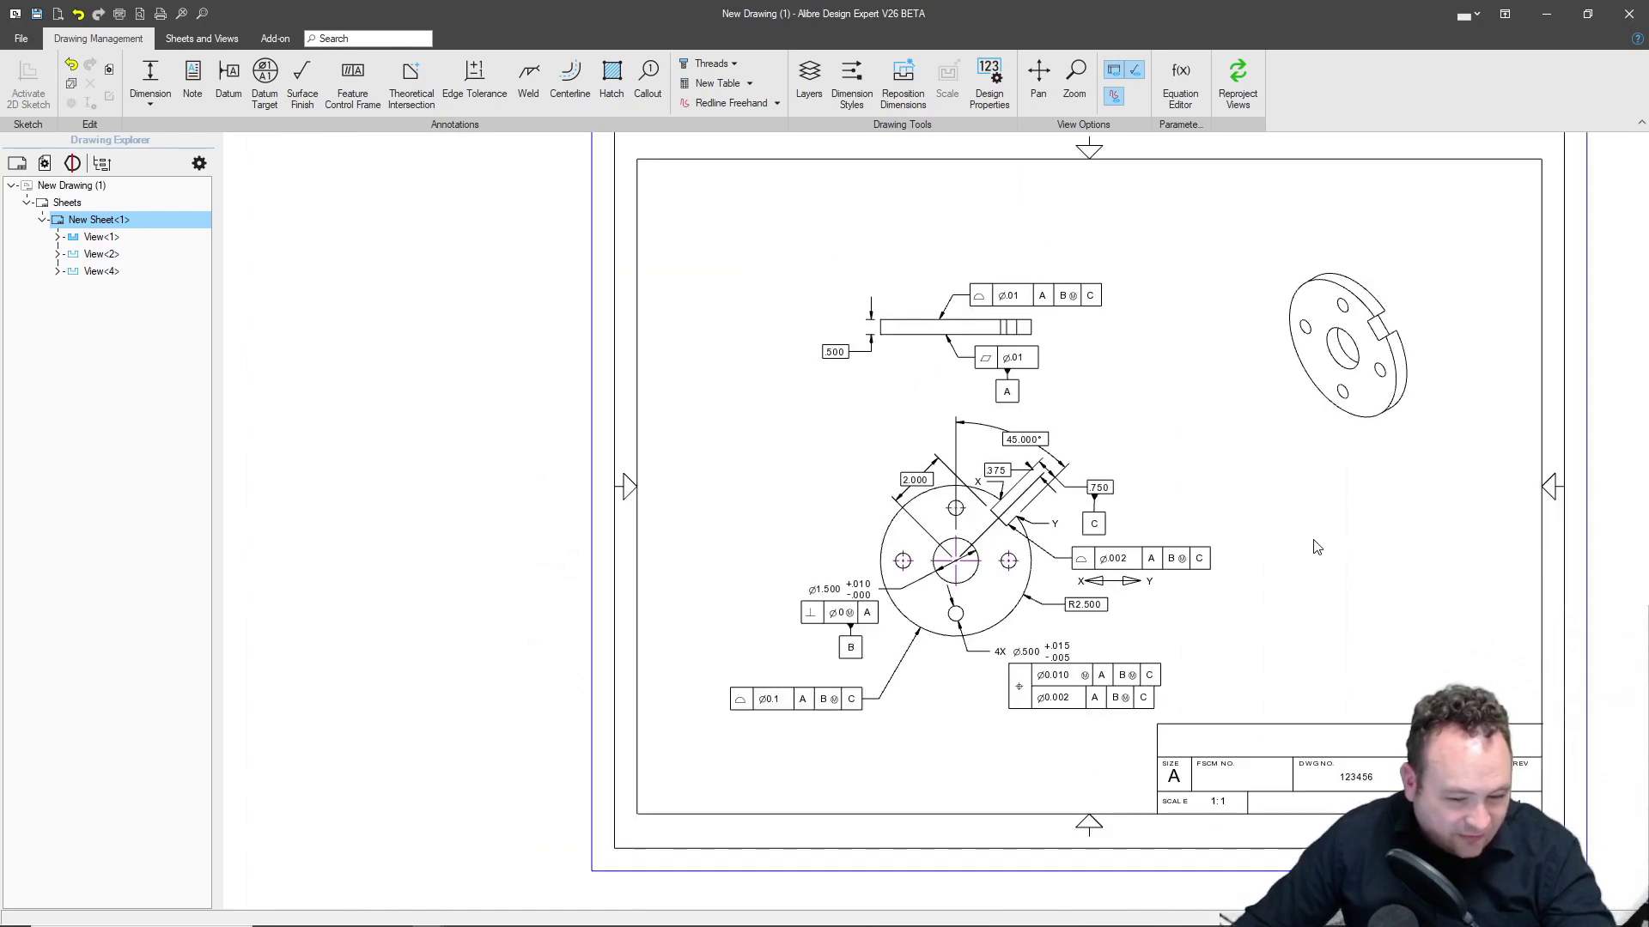
scroll(1263, 371, "up", 1)
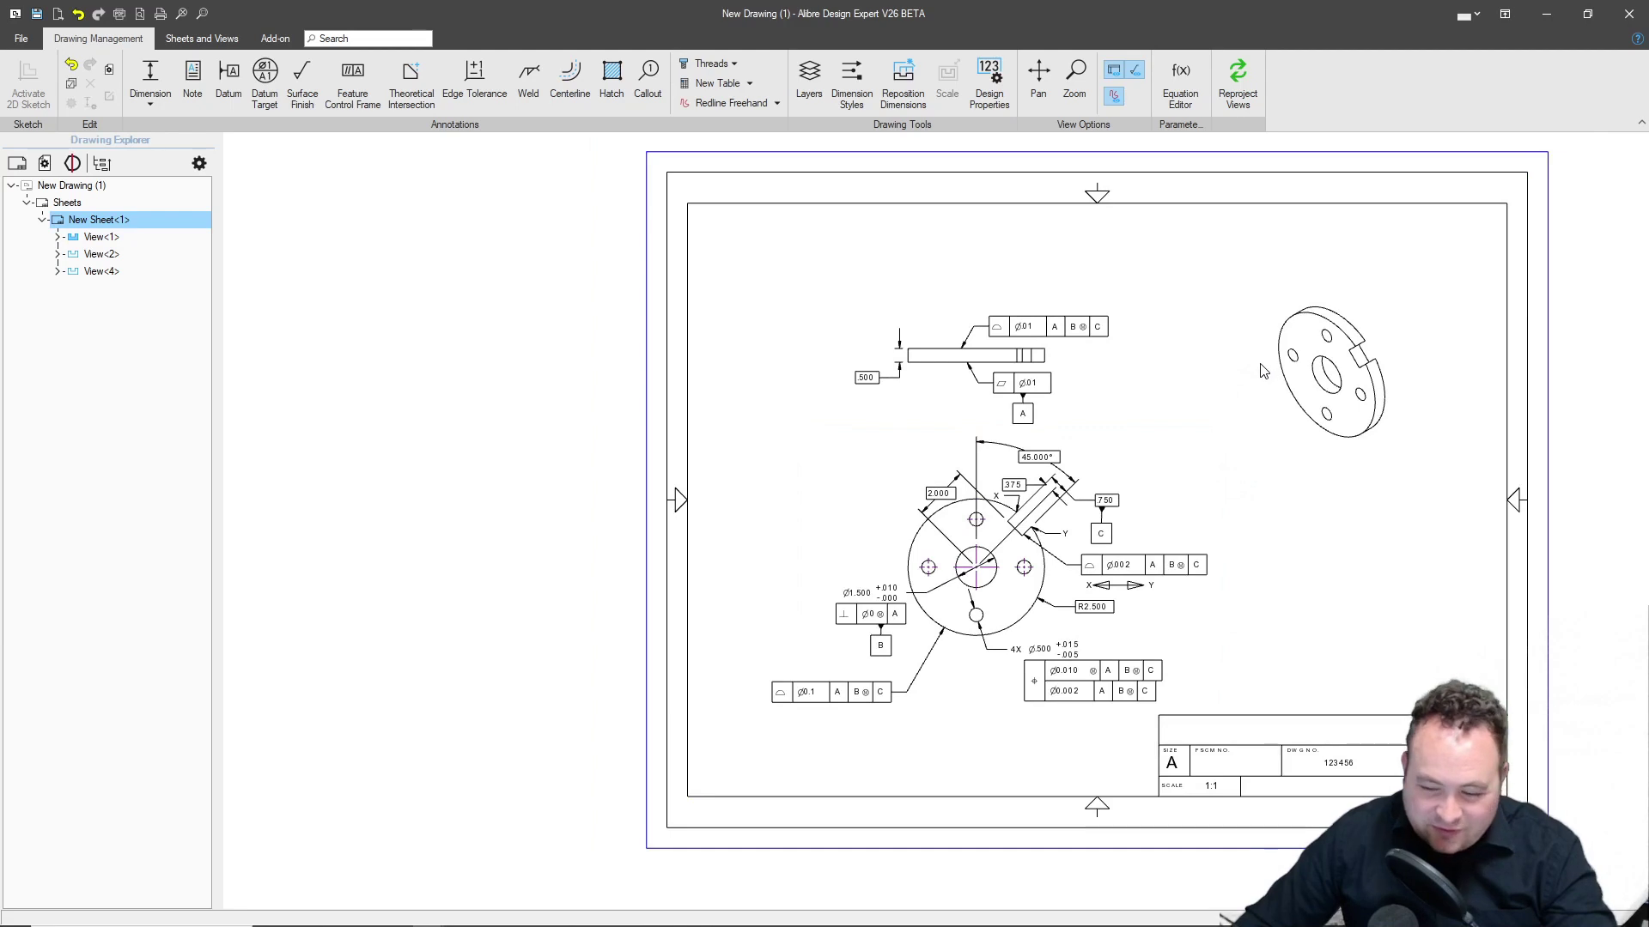